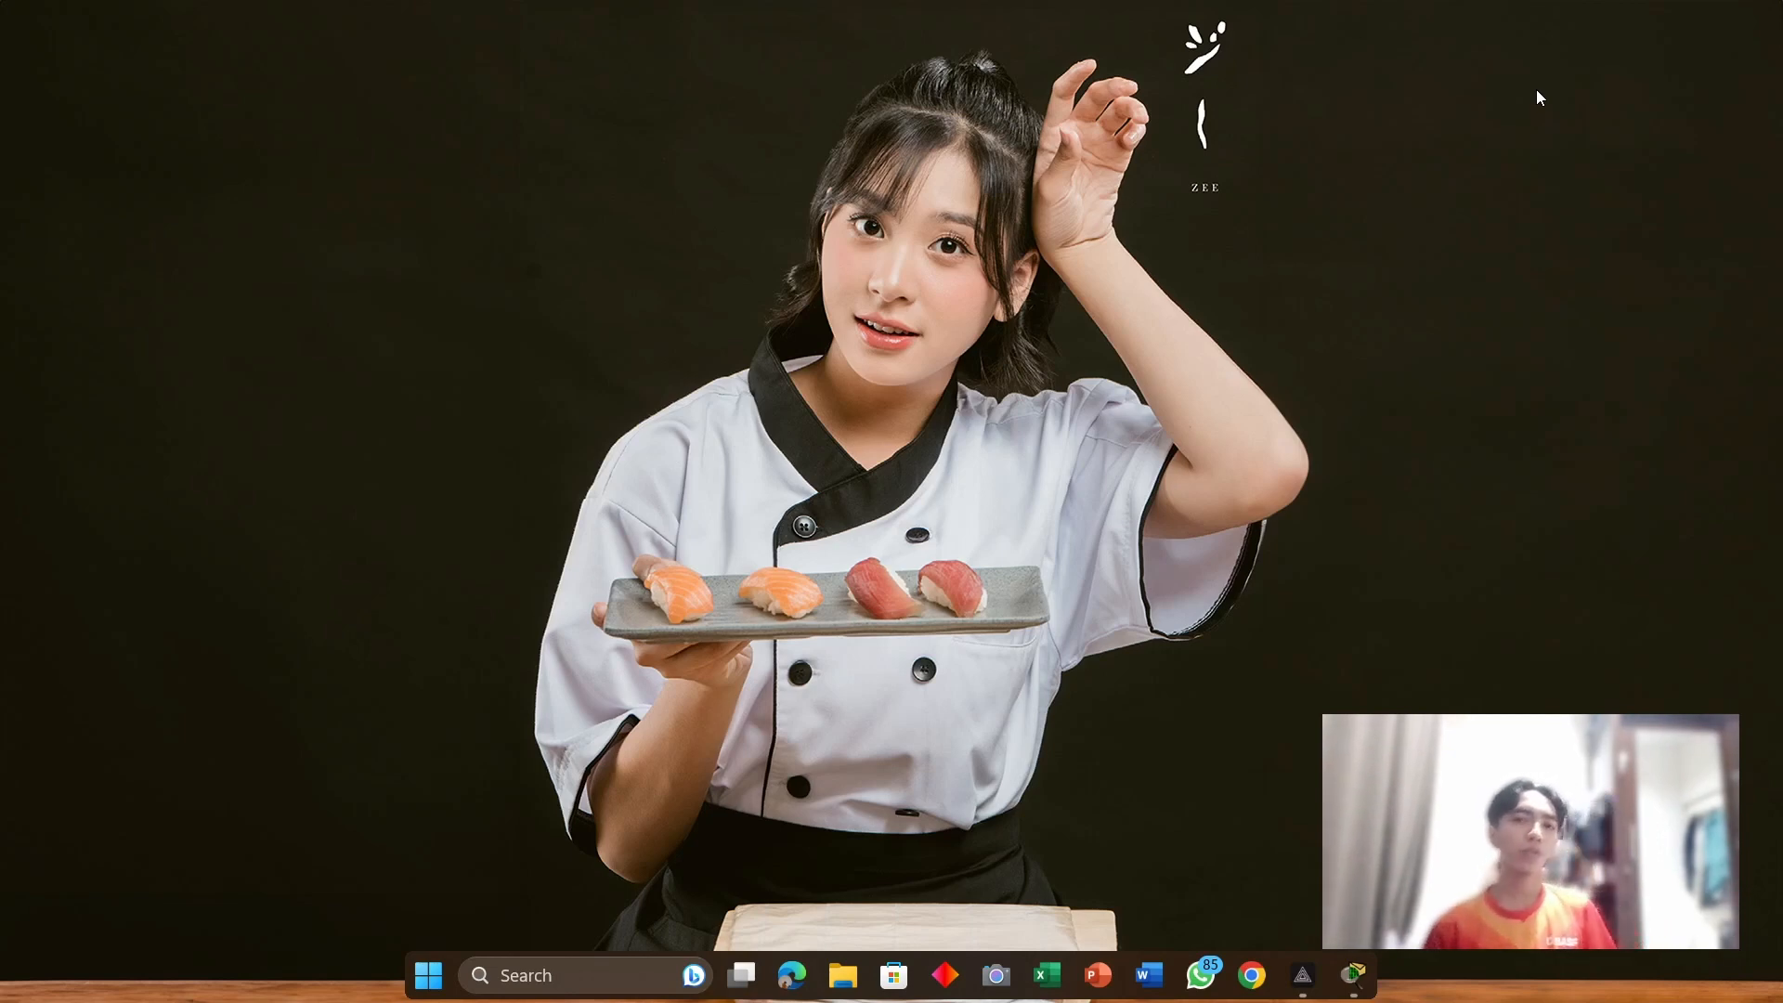
Step: Switch to the Inter-VLAN Routing Challenge in Cisco Packet Tracer and reset the activity, discarding its unsaved changes
key("alt+Tab")
key("alt+Tab")
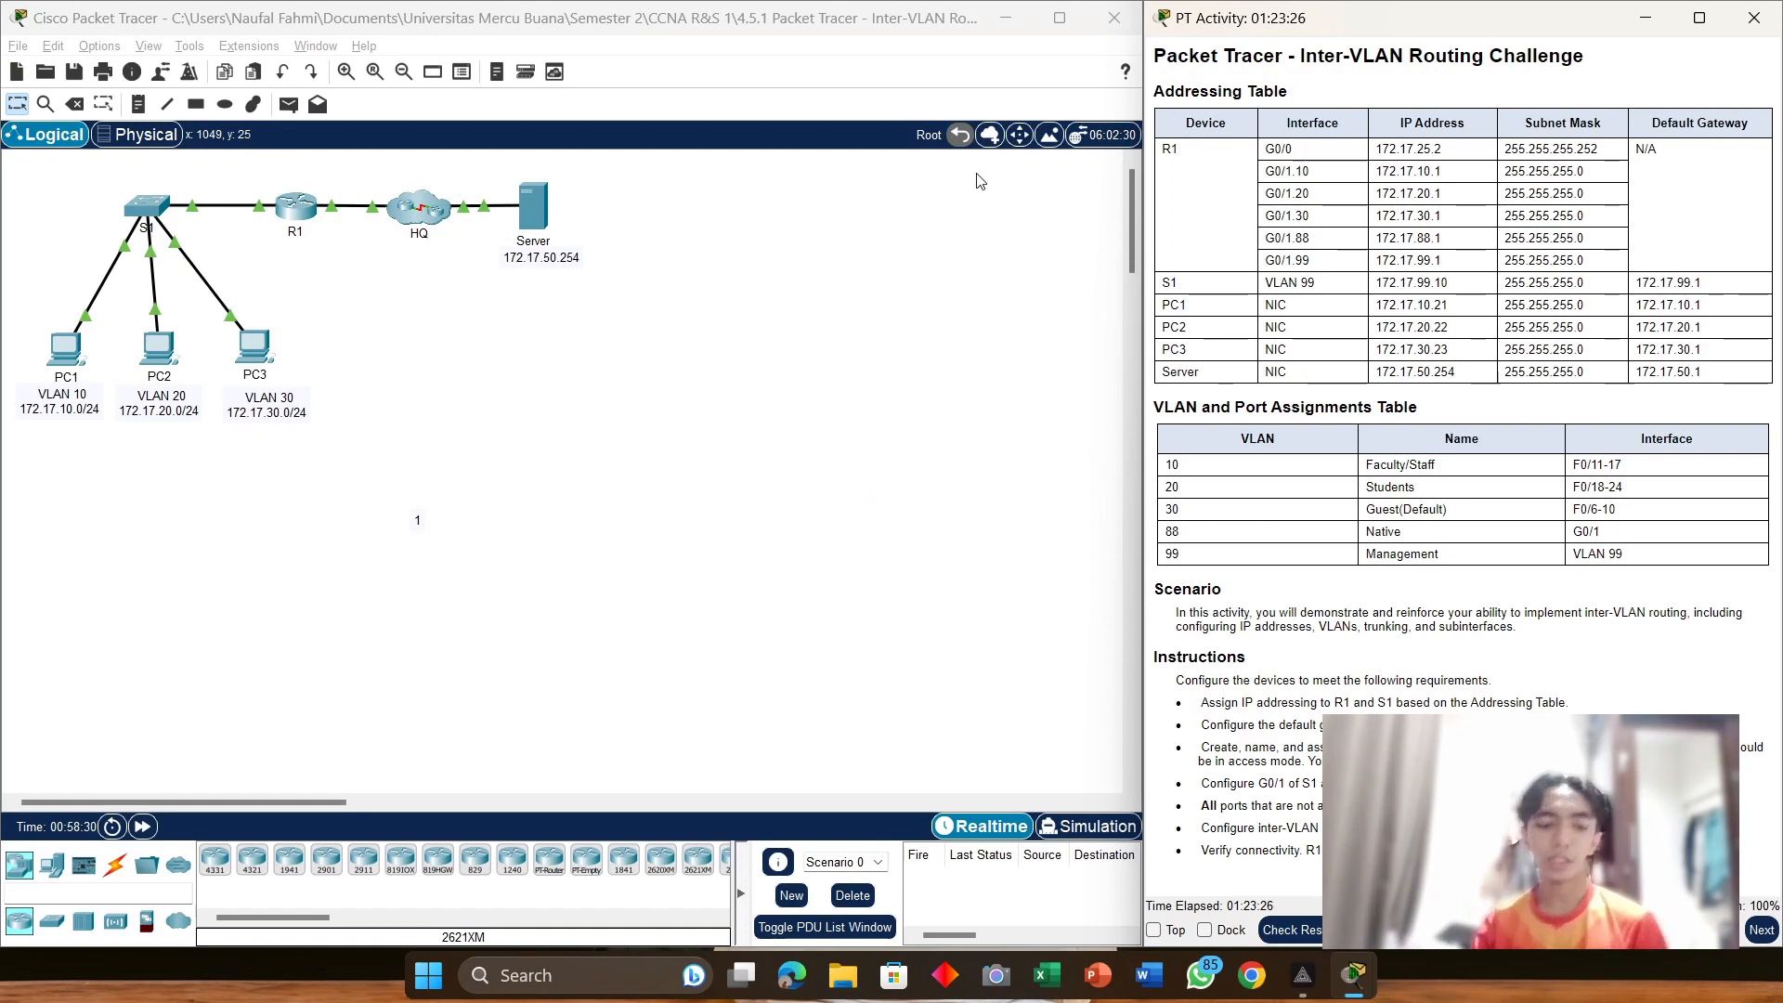
left_click(976, 238)
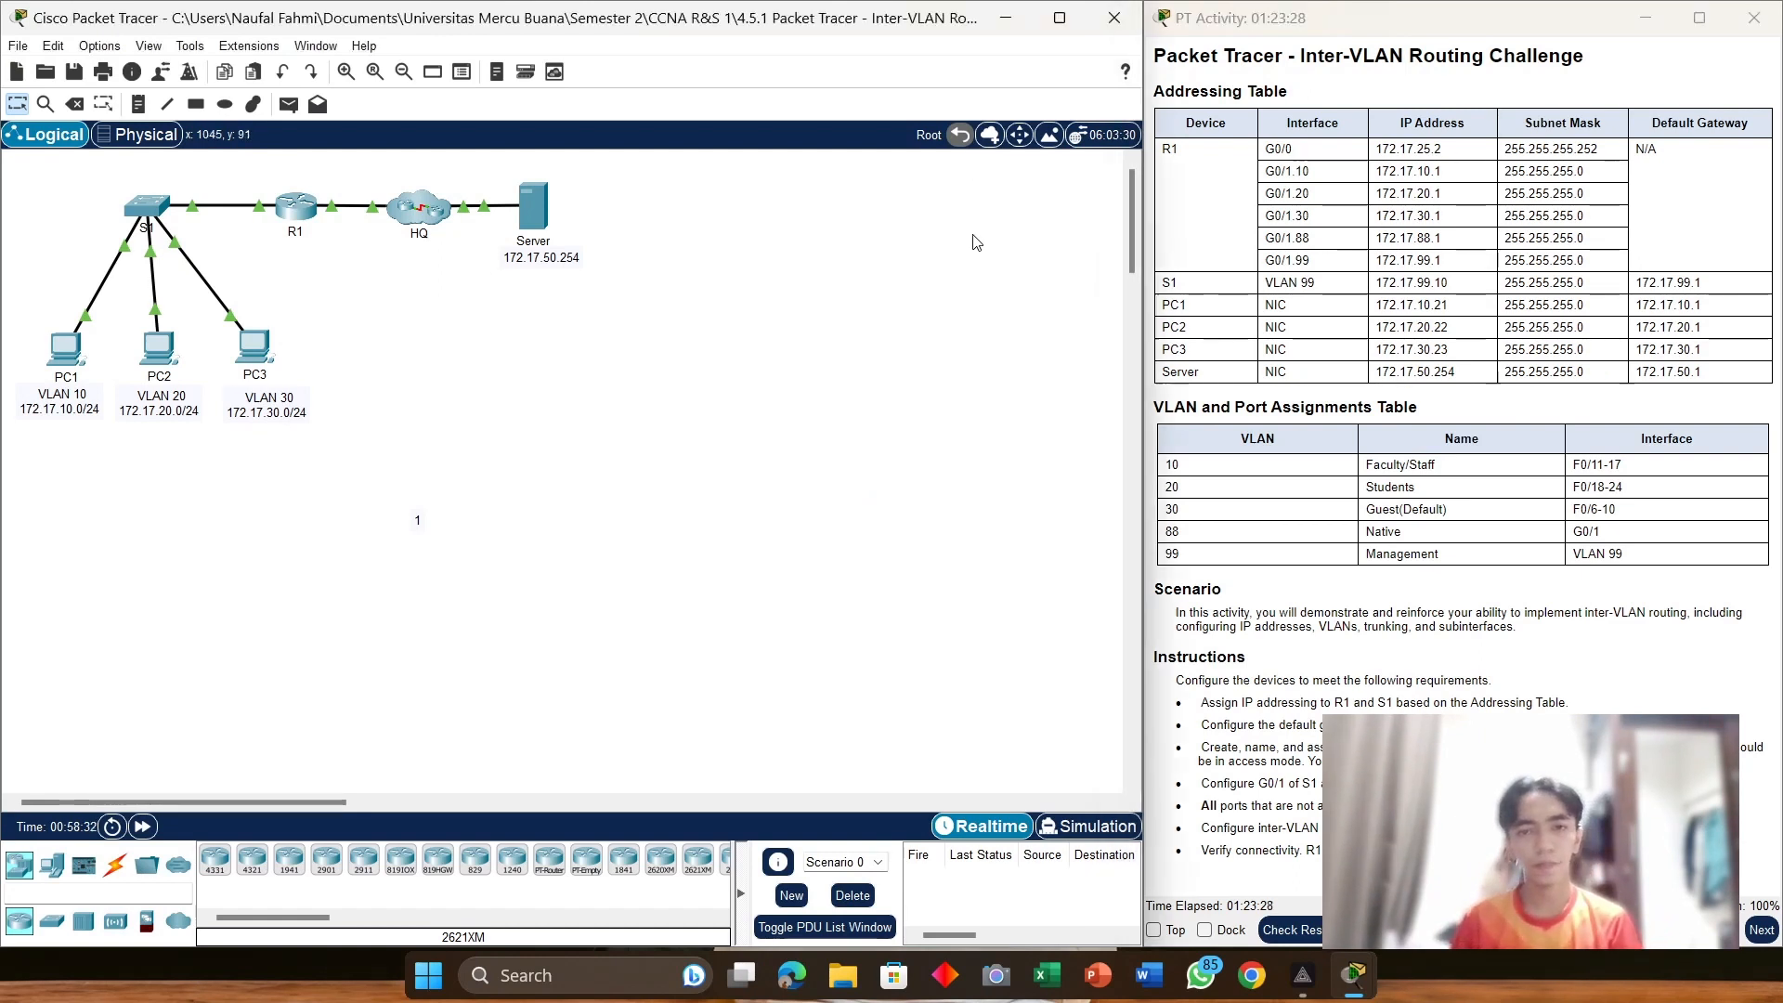
key("ctrl+shift+r")
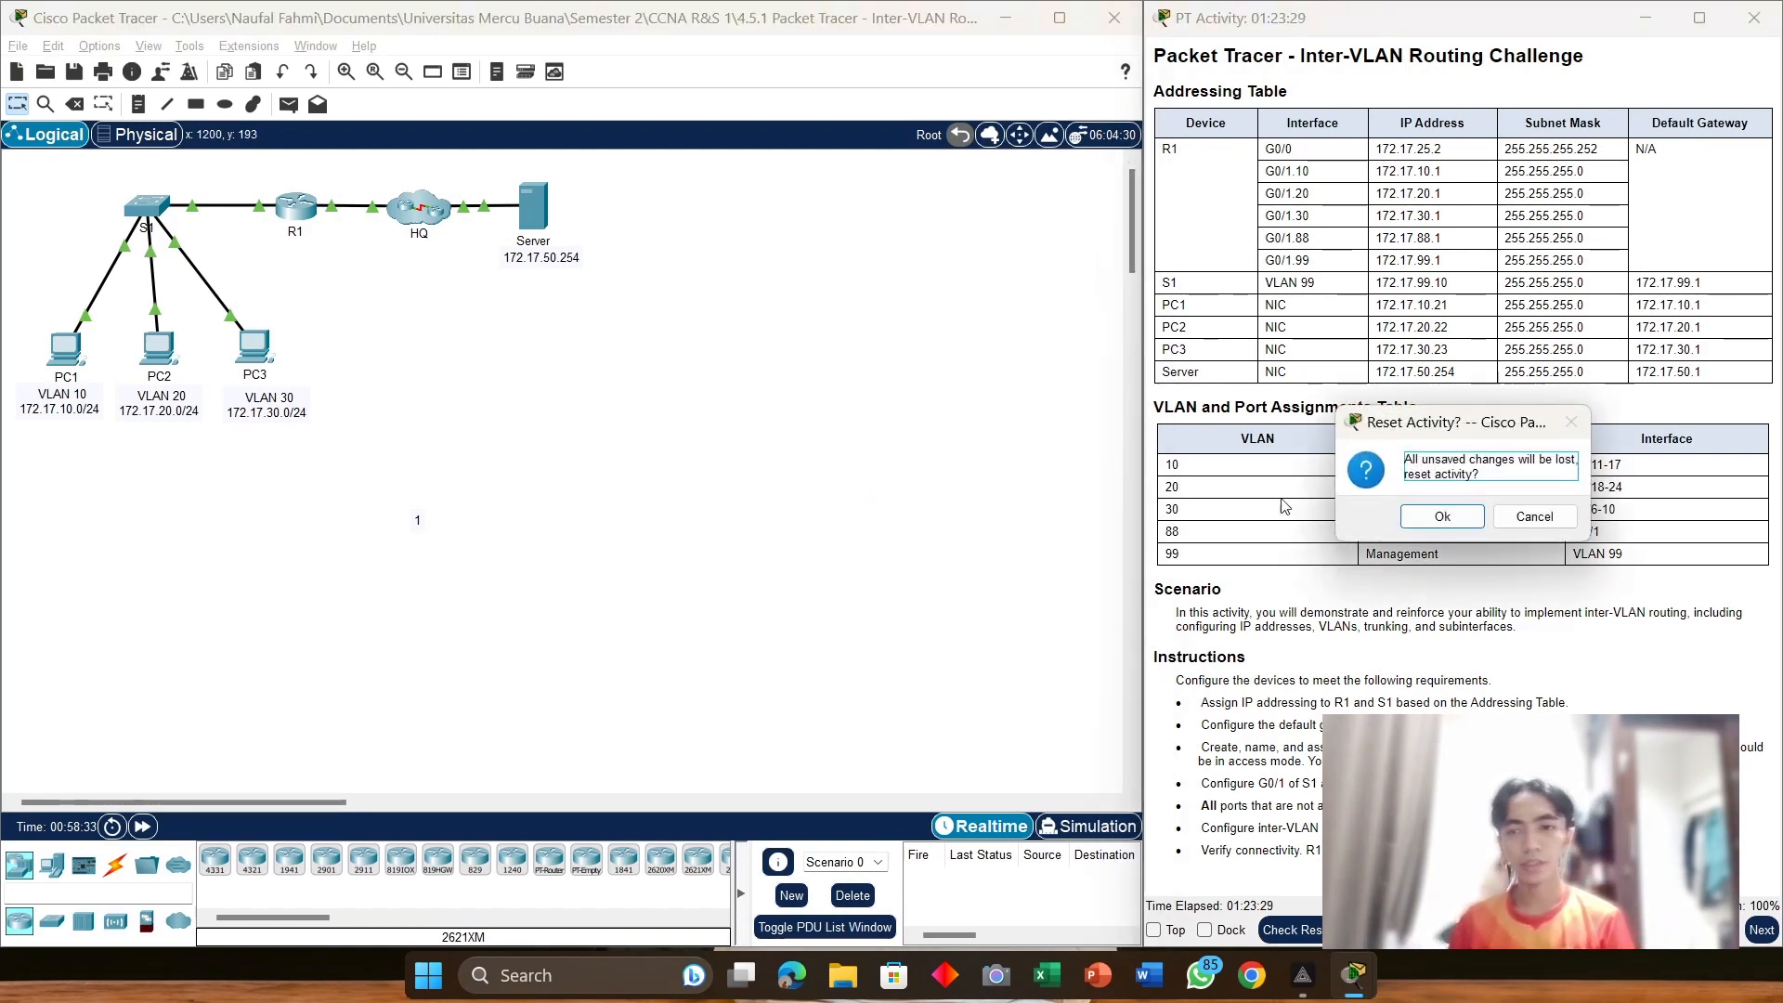
left_click(1442, 516)
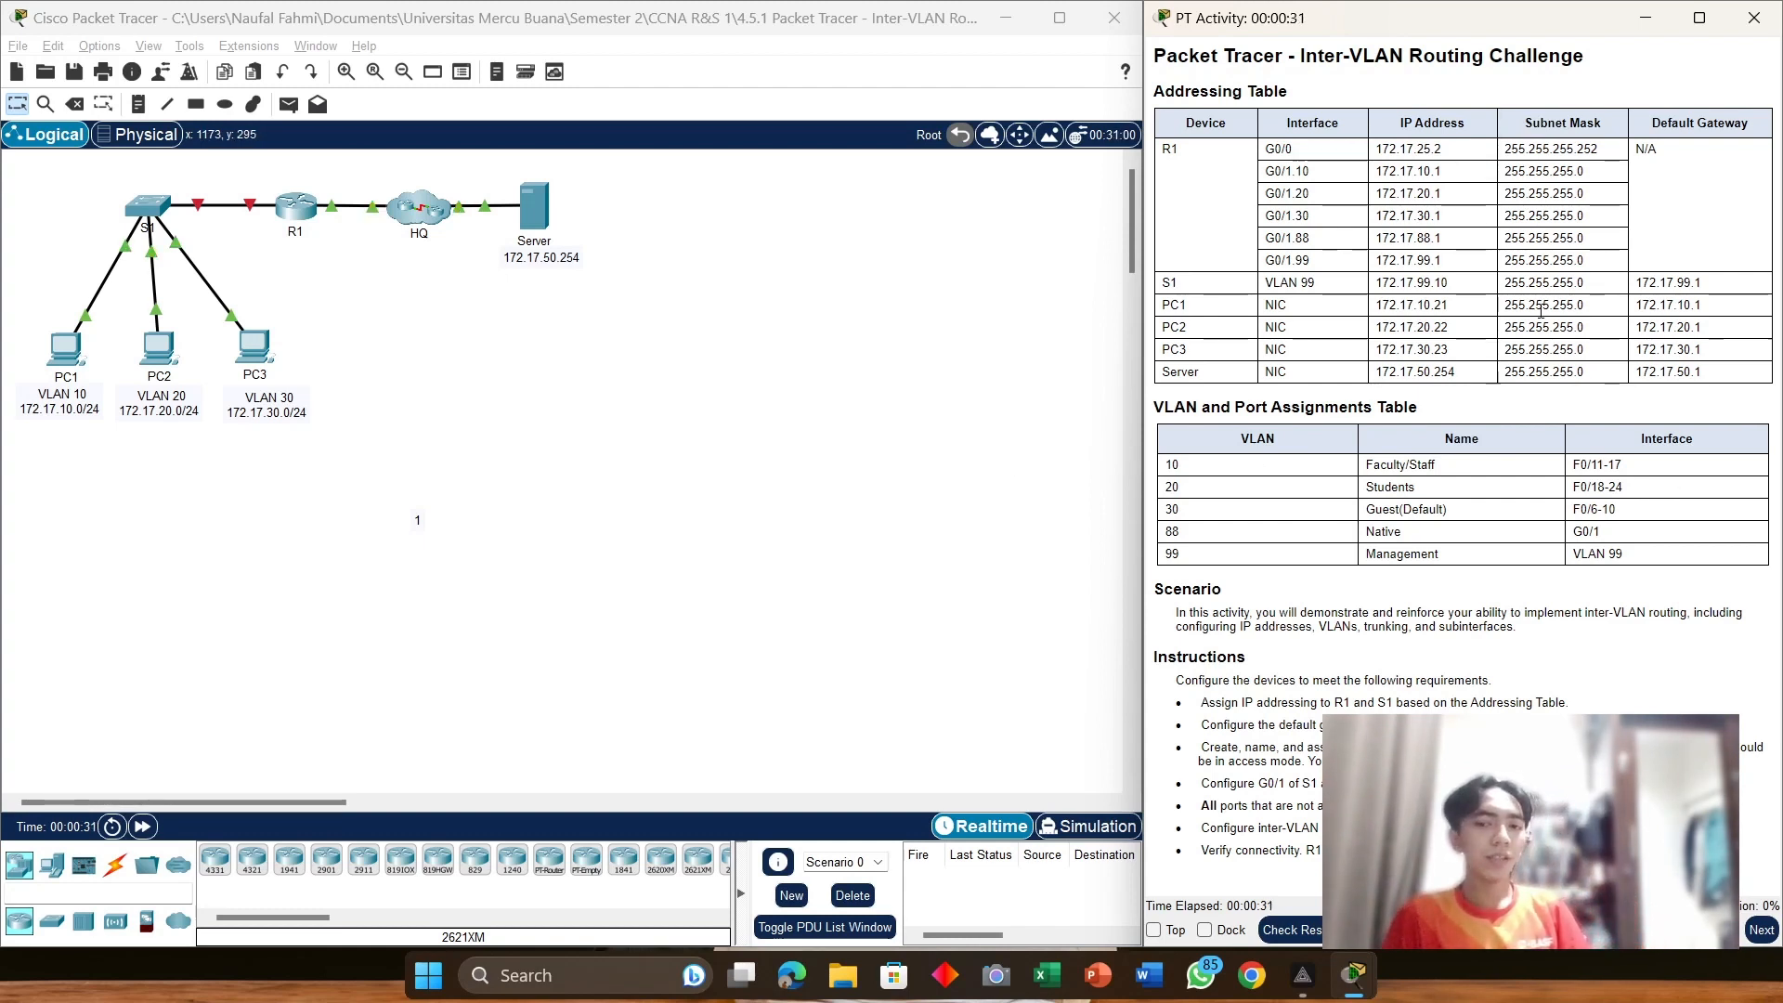
Step: Open router R1's command line beside the instructions and enter privileged EXEC mode with enable
left_click(312, 209)
left_click(312, 209)
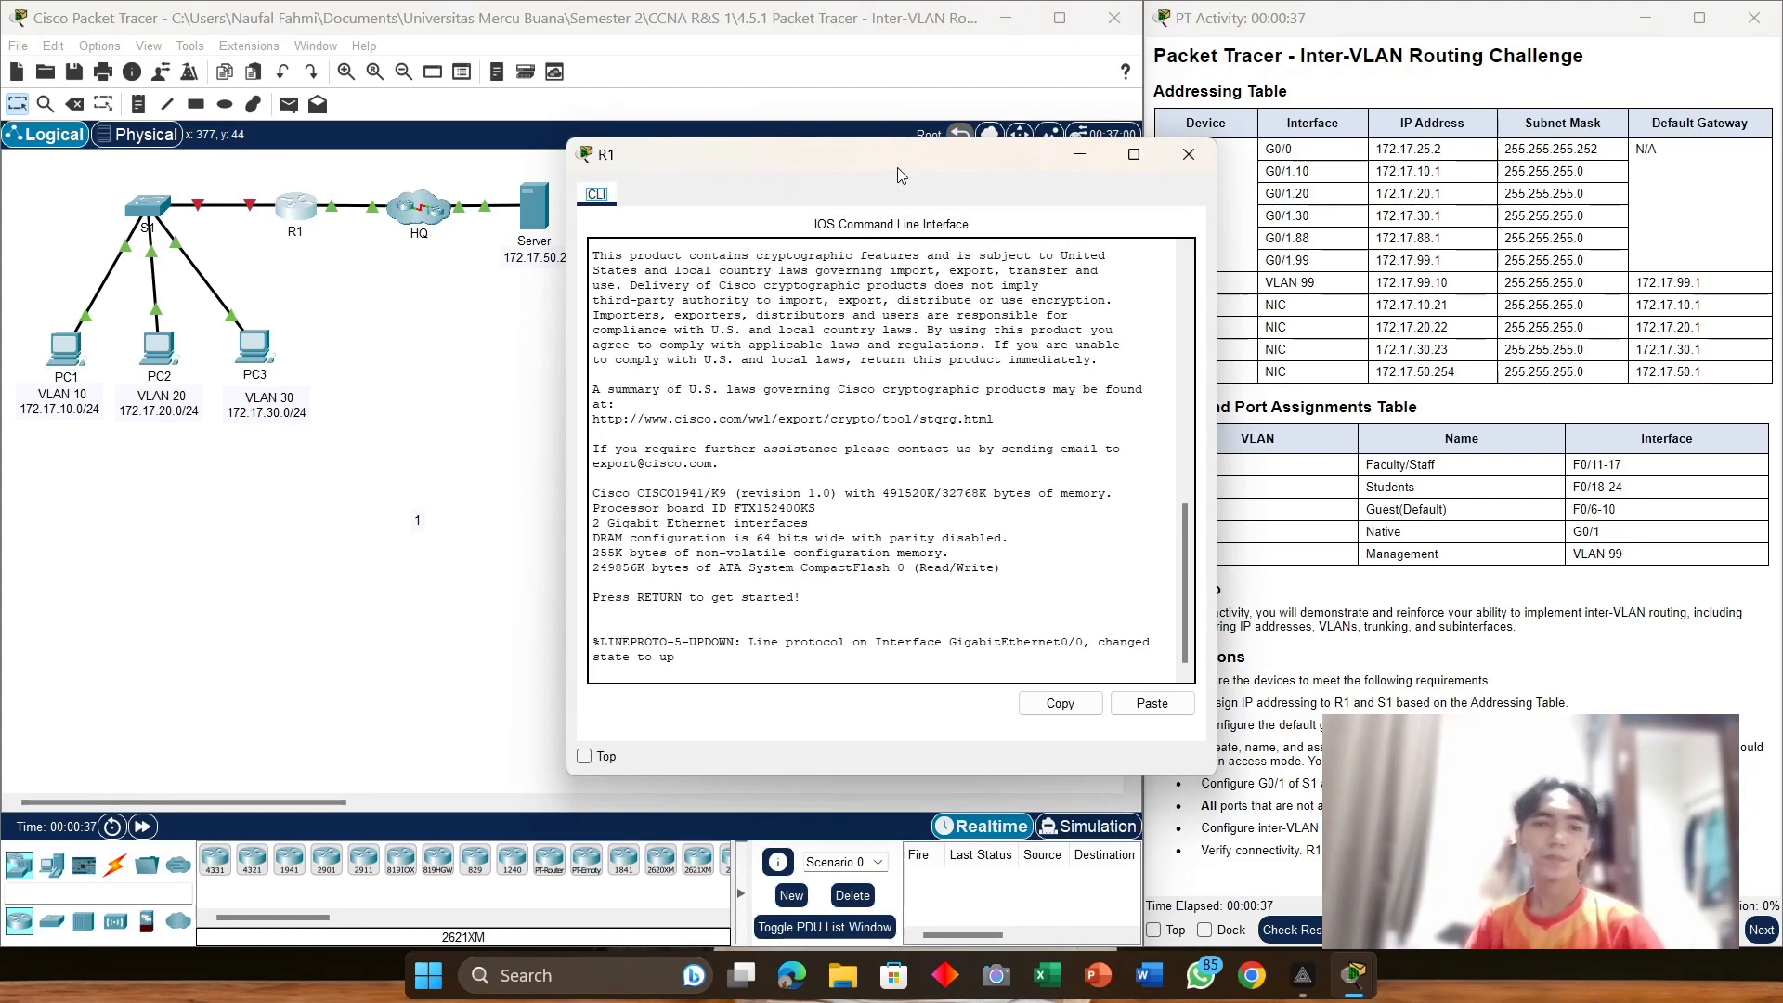
left_click_drag(913, 158, 465, 129)
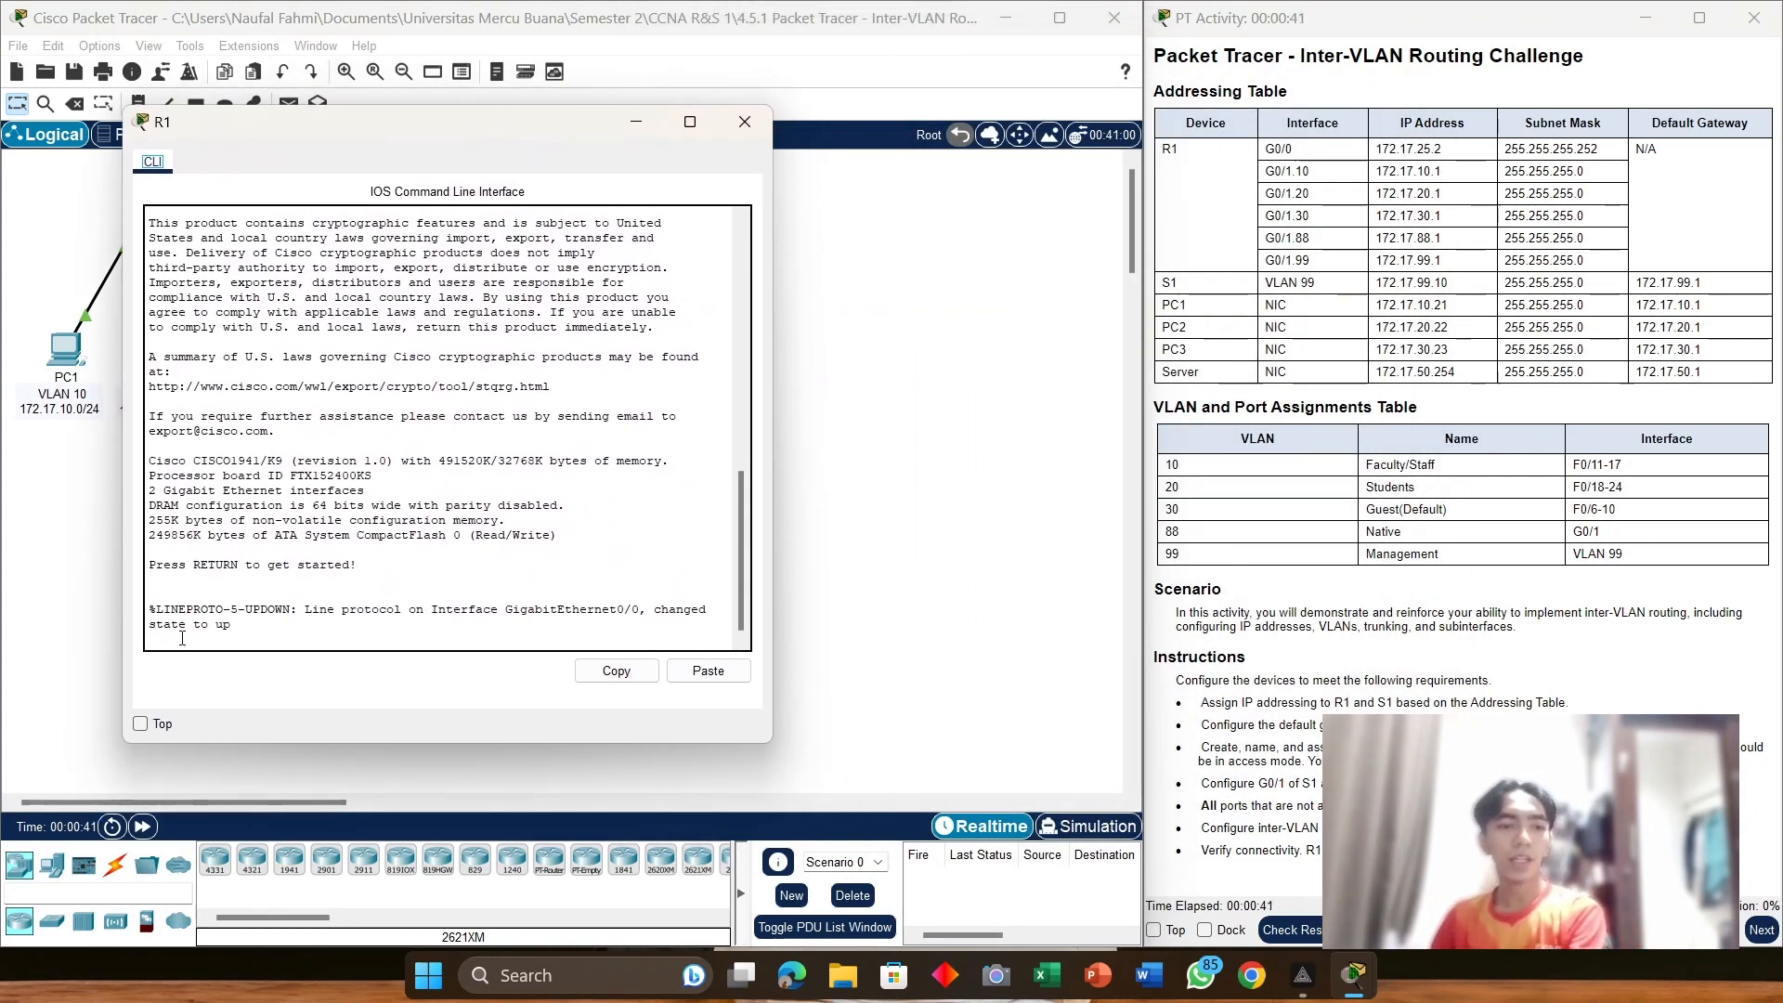
key("Return")
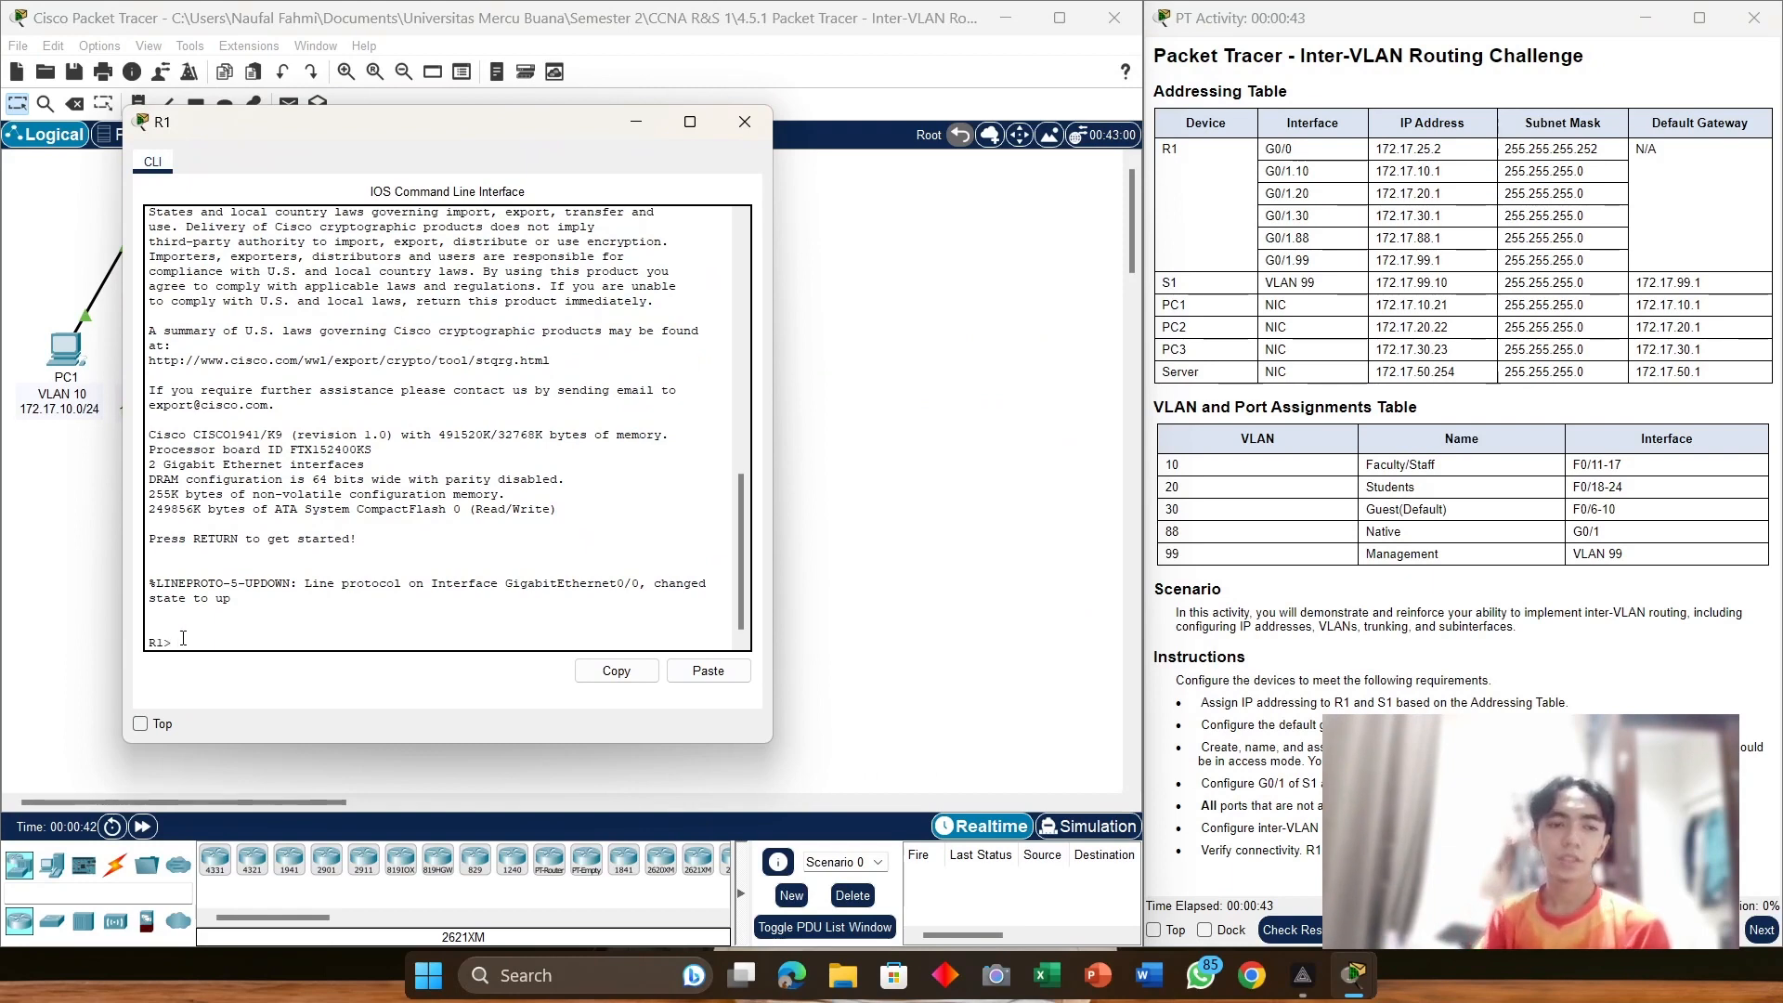
type("enable")
key("Return")
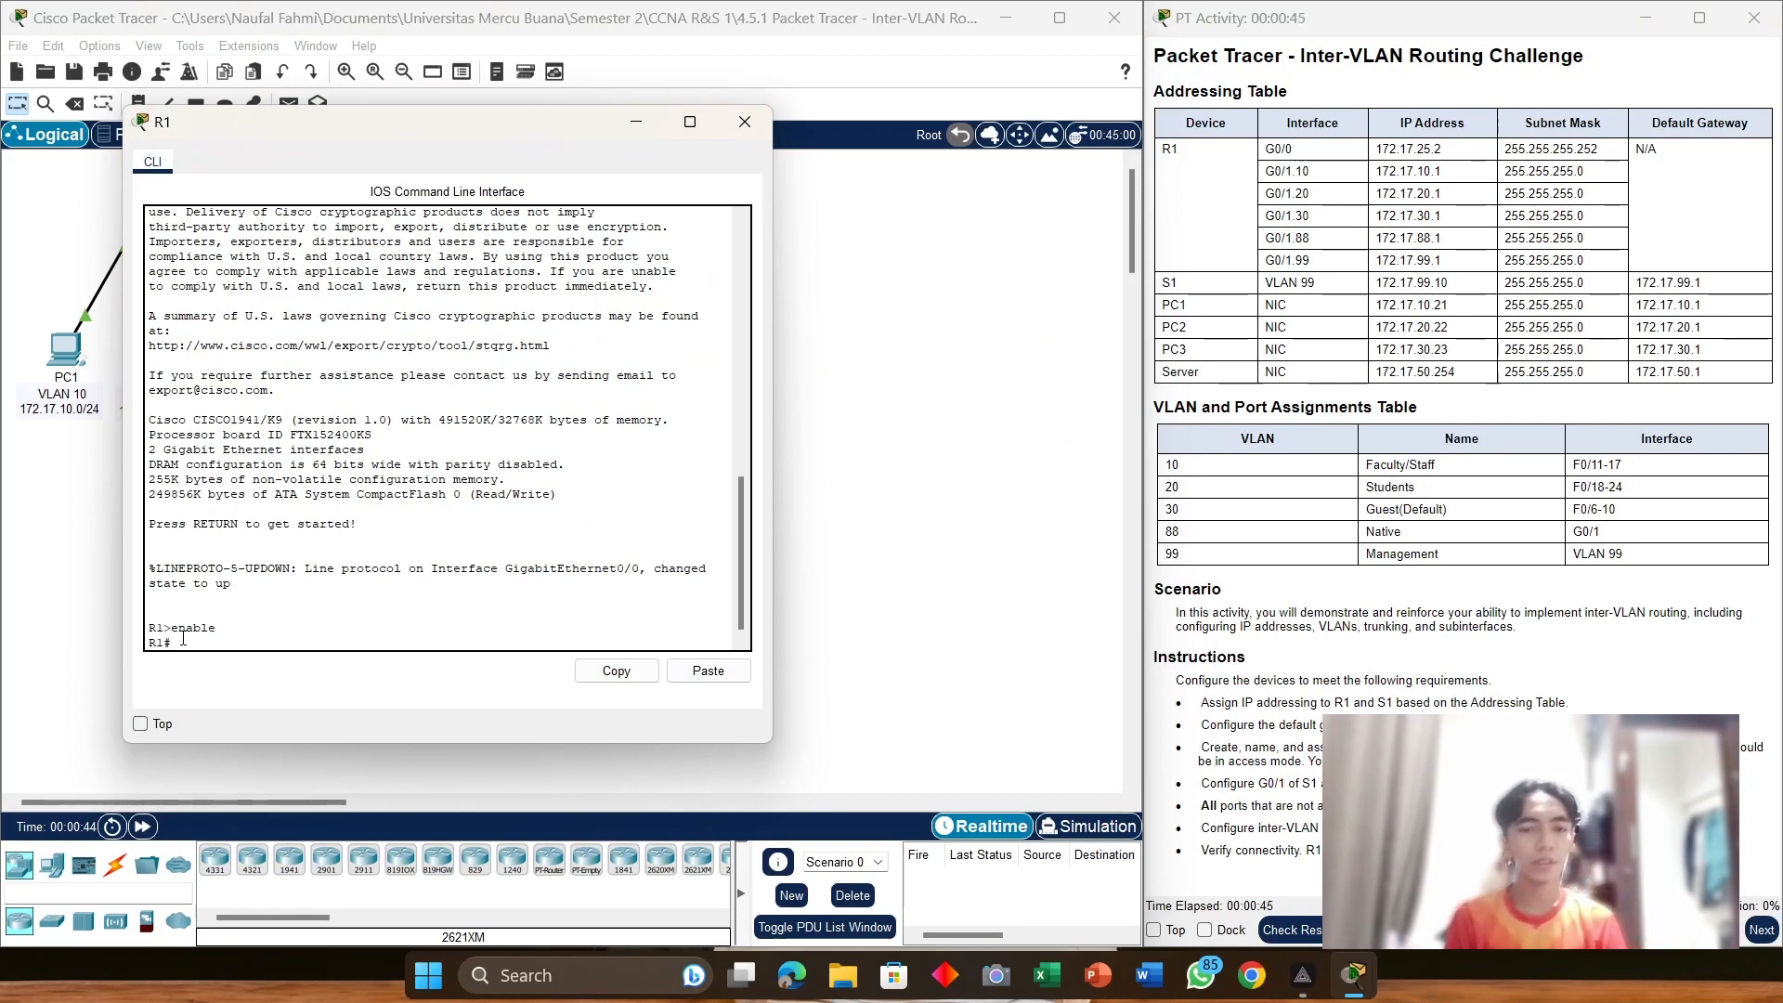
Step: Run show ip interface brief on R1 and compare the G0/0 address with the addressing table
type("show ip")
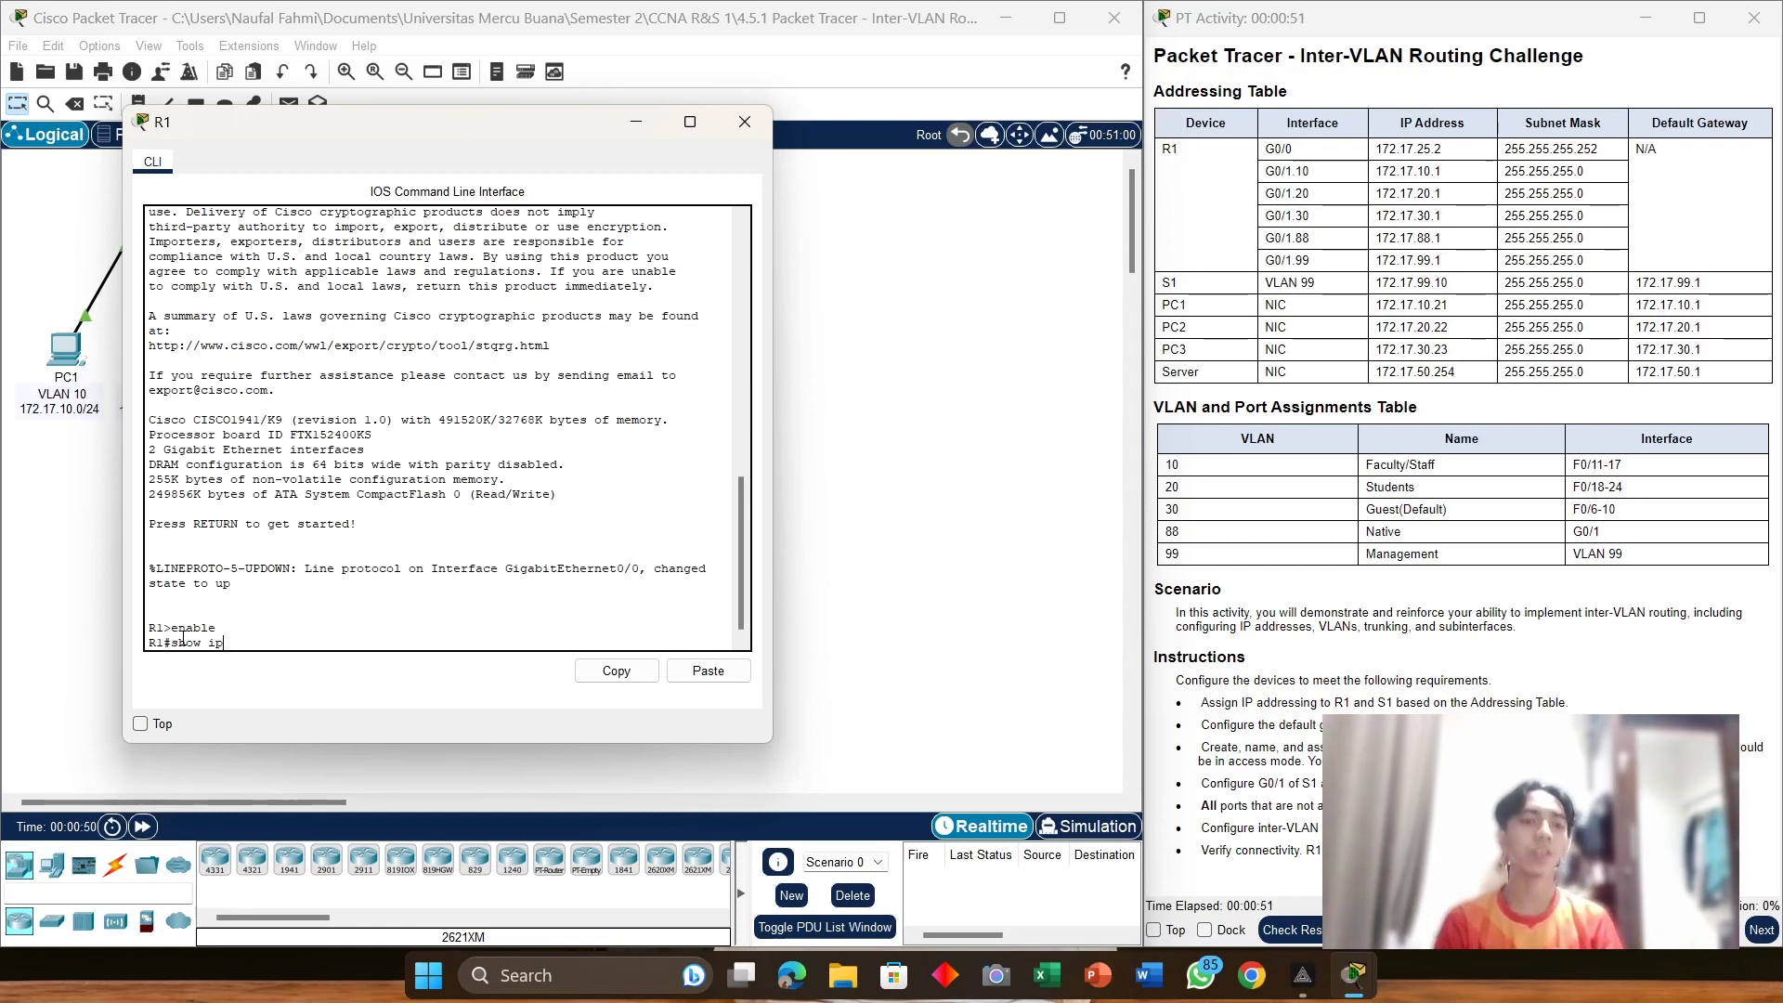
type(" inte")
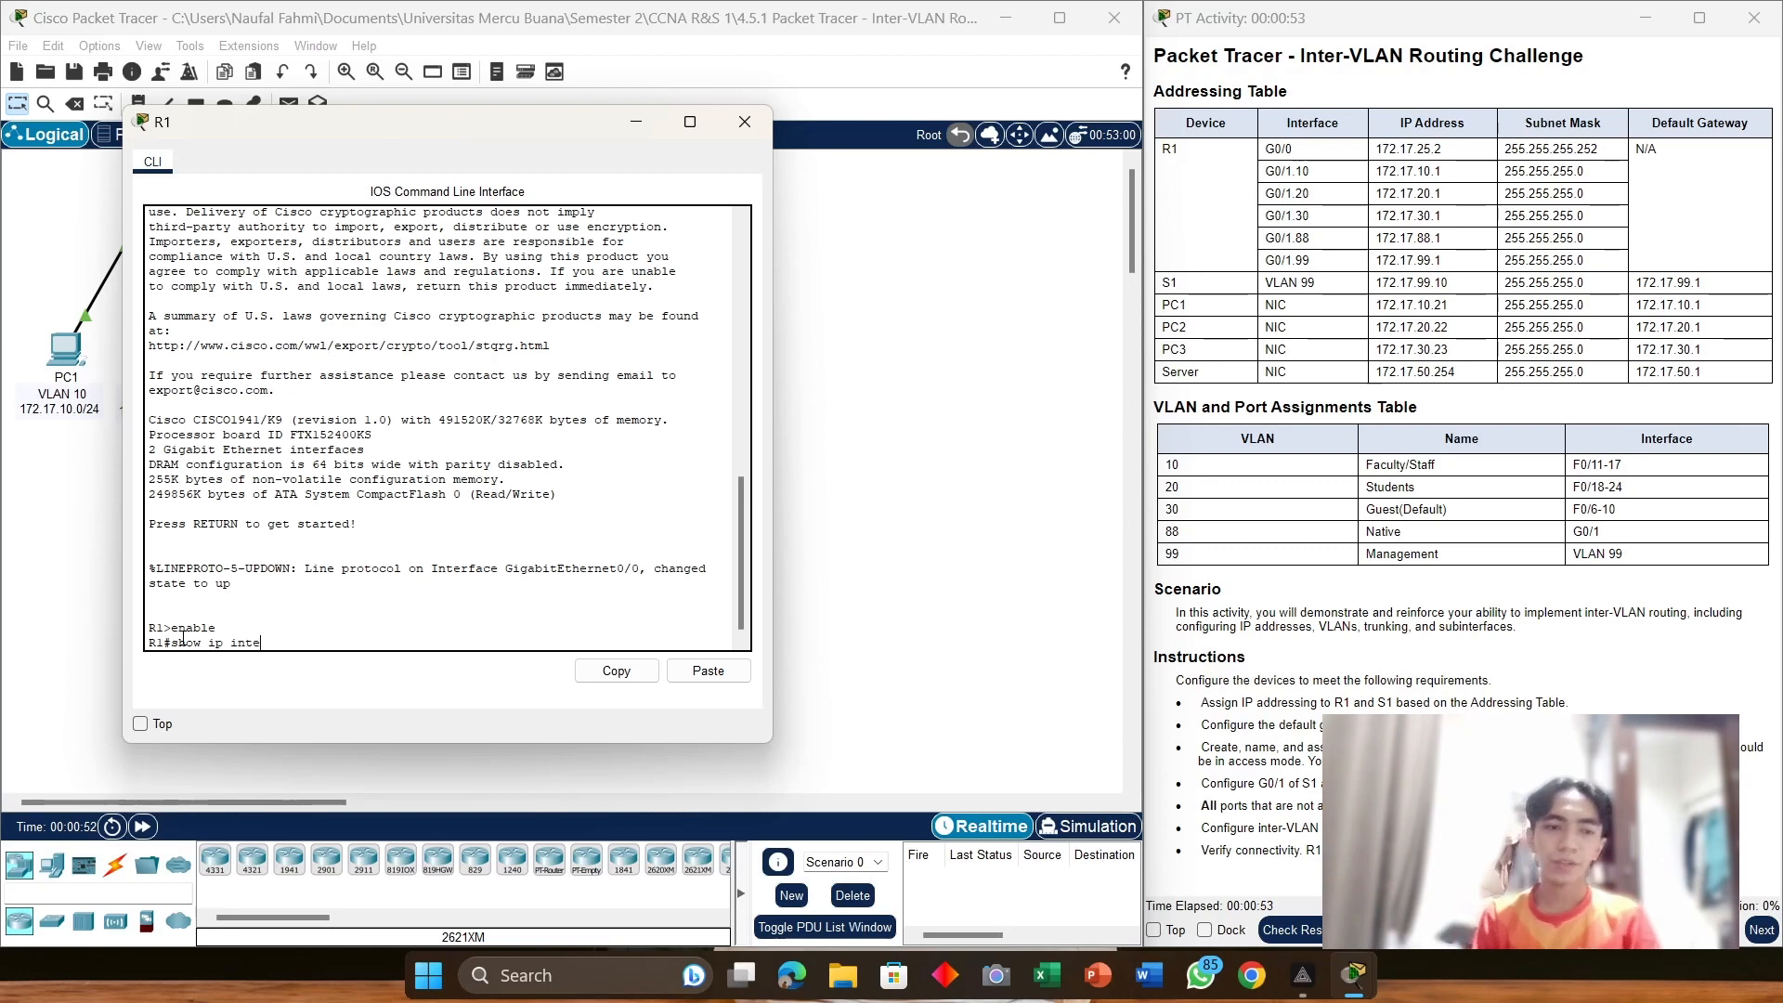
type("rface bried")
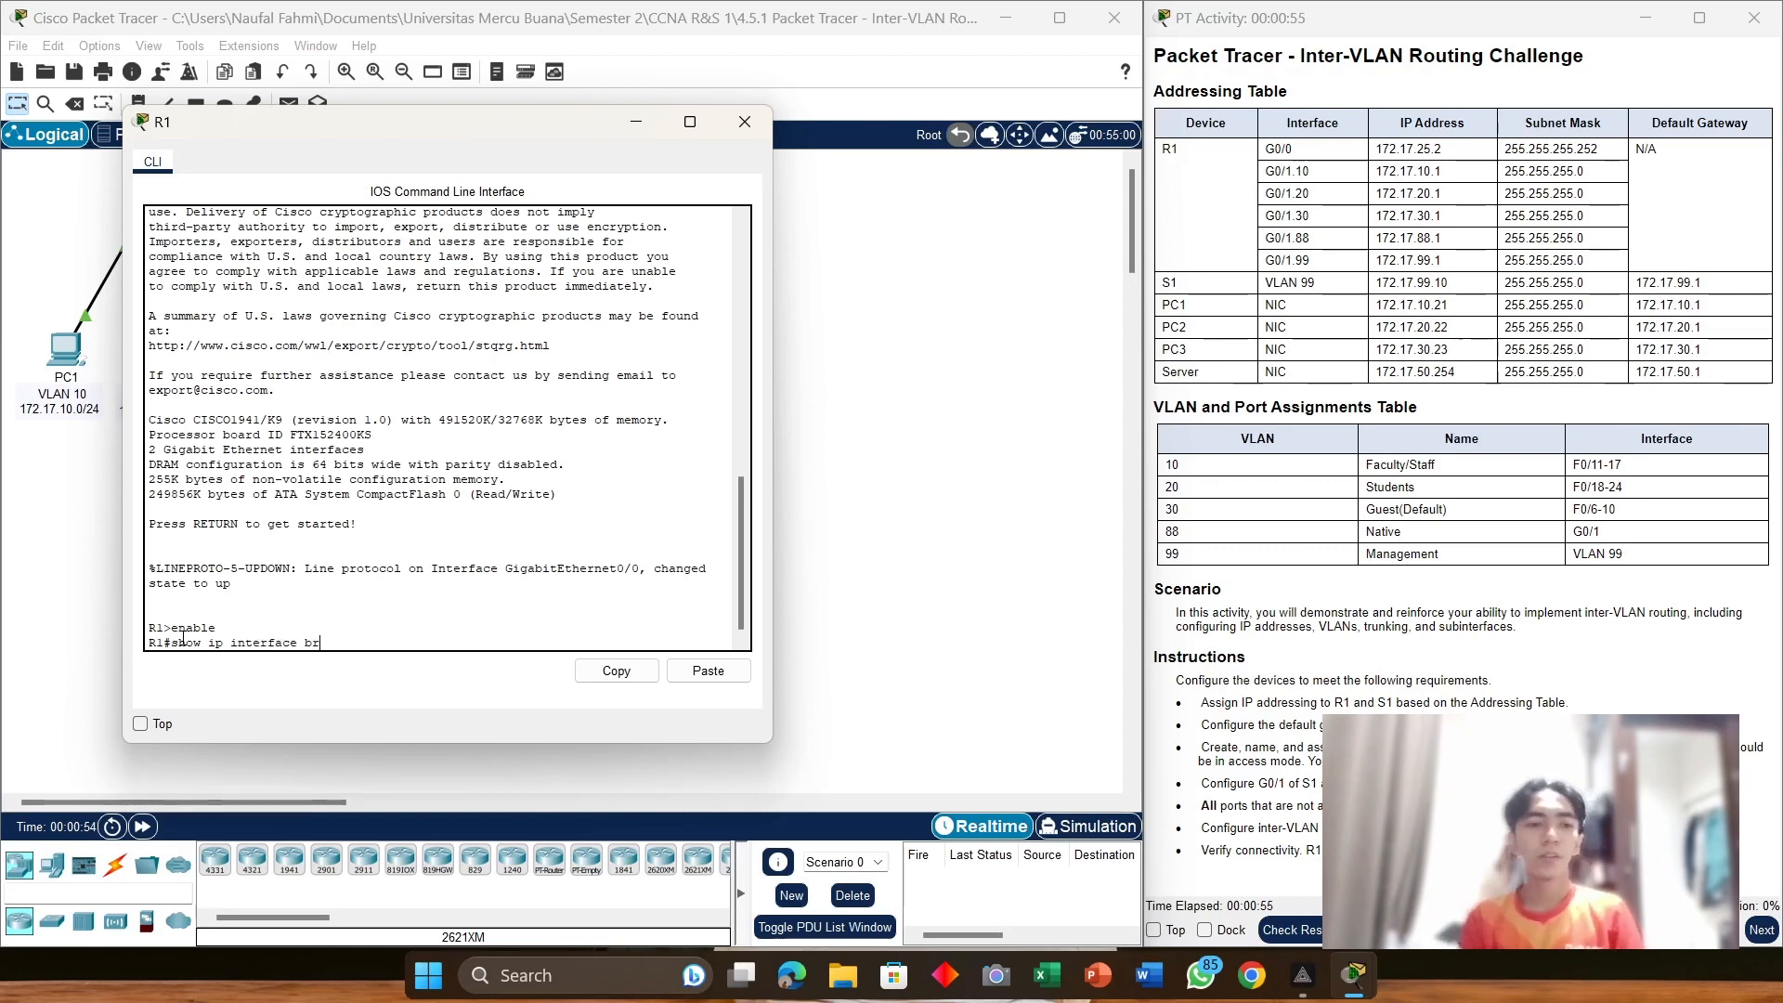
key("BackSpace")
type("f")
key("Return")
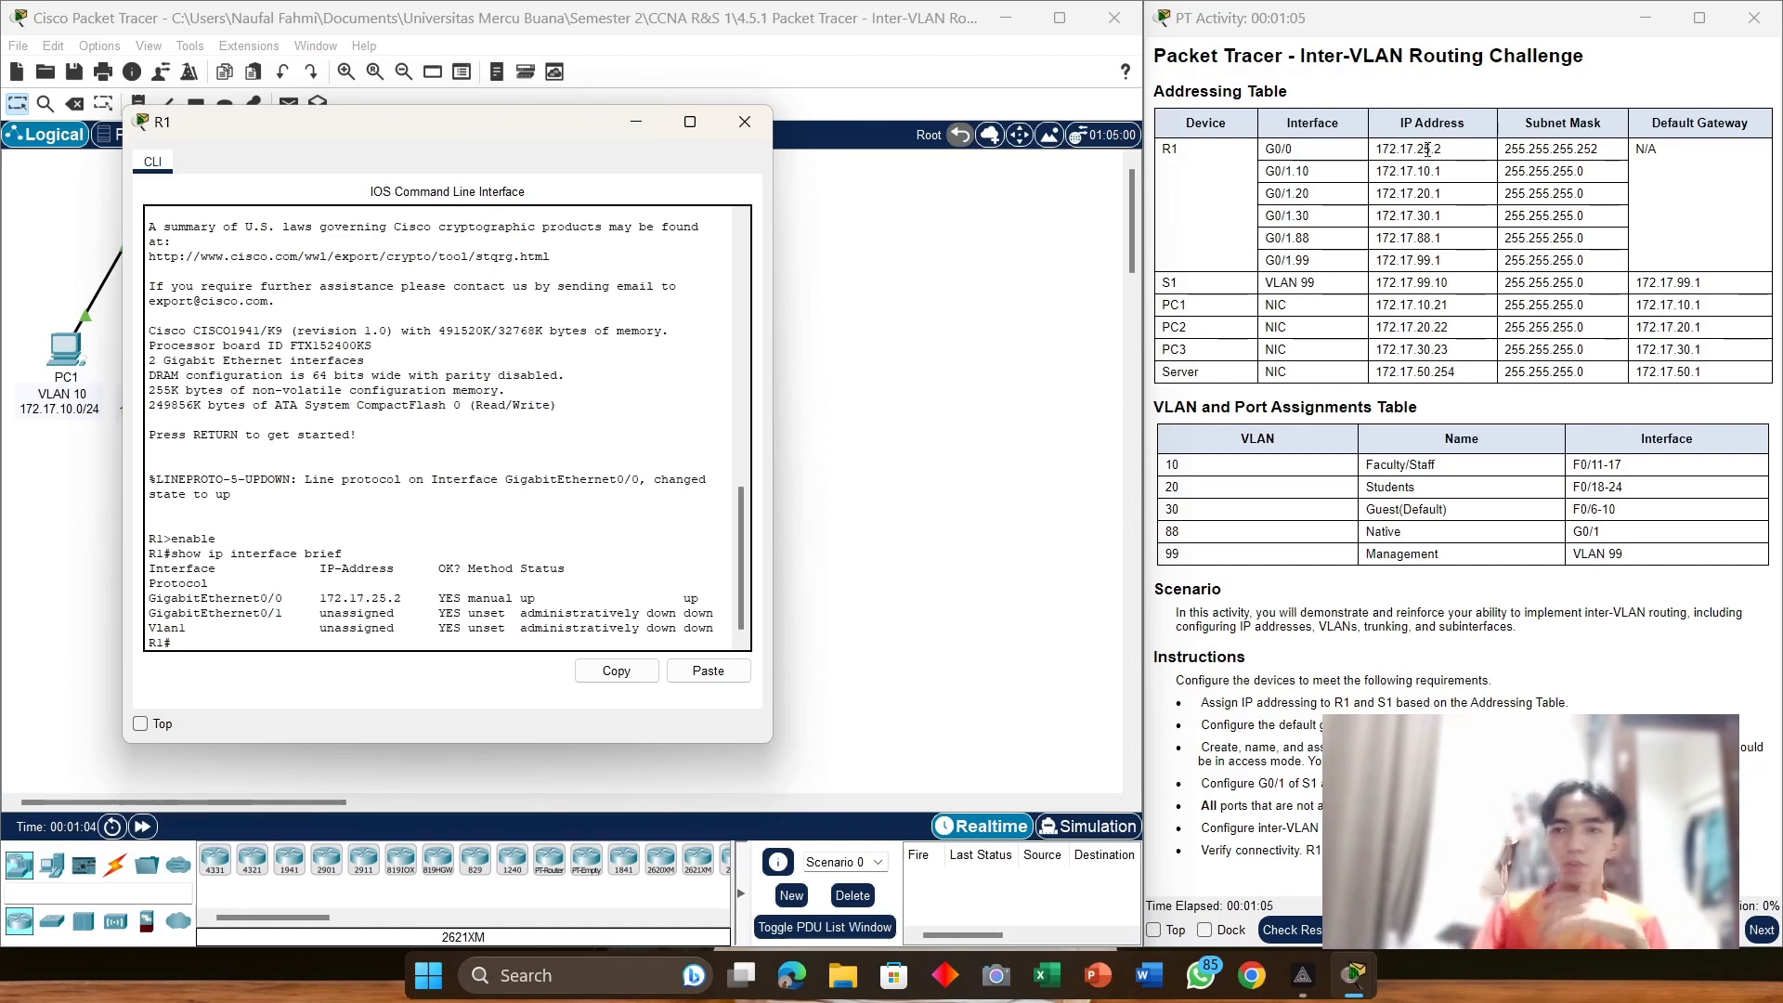
left_click_drag(1444, 150, 1378, 153)
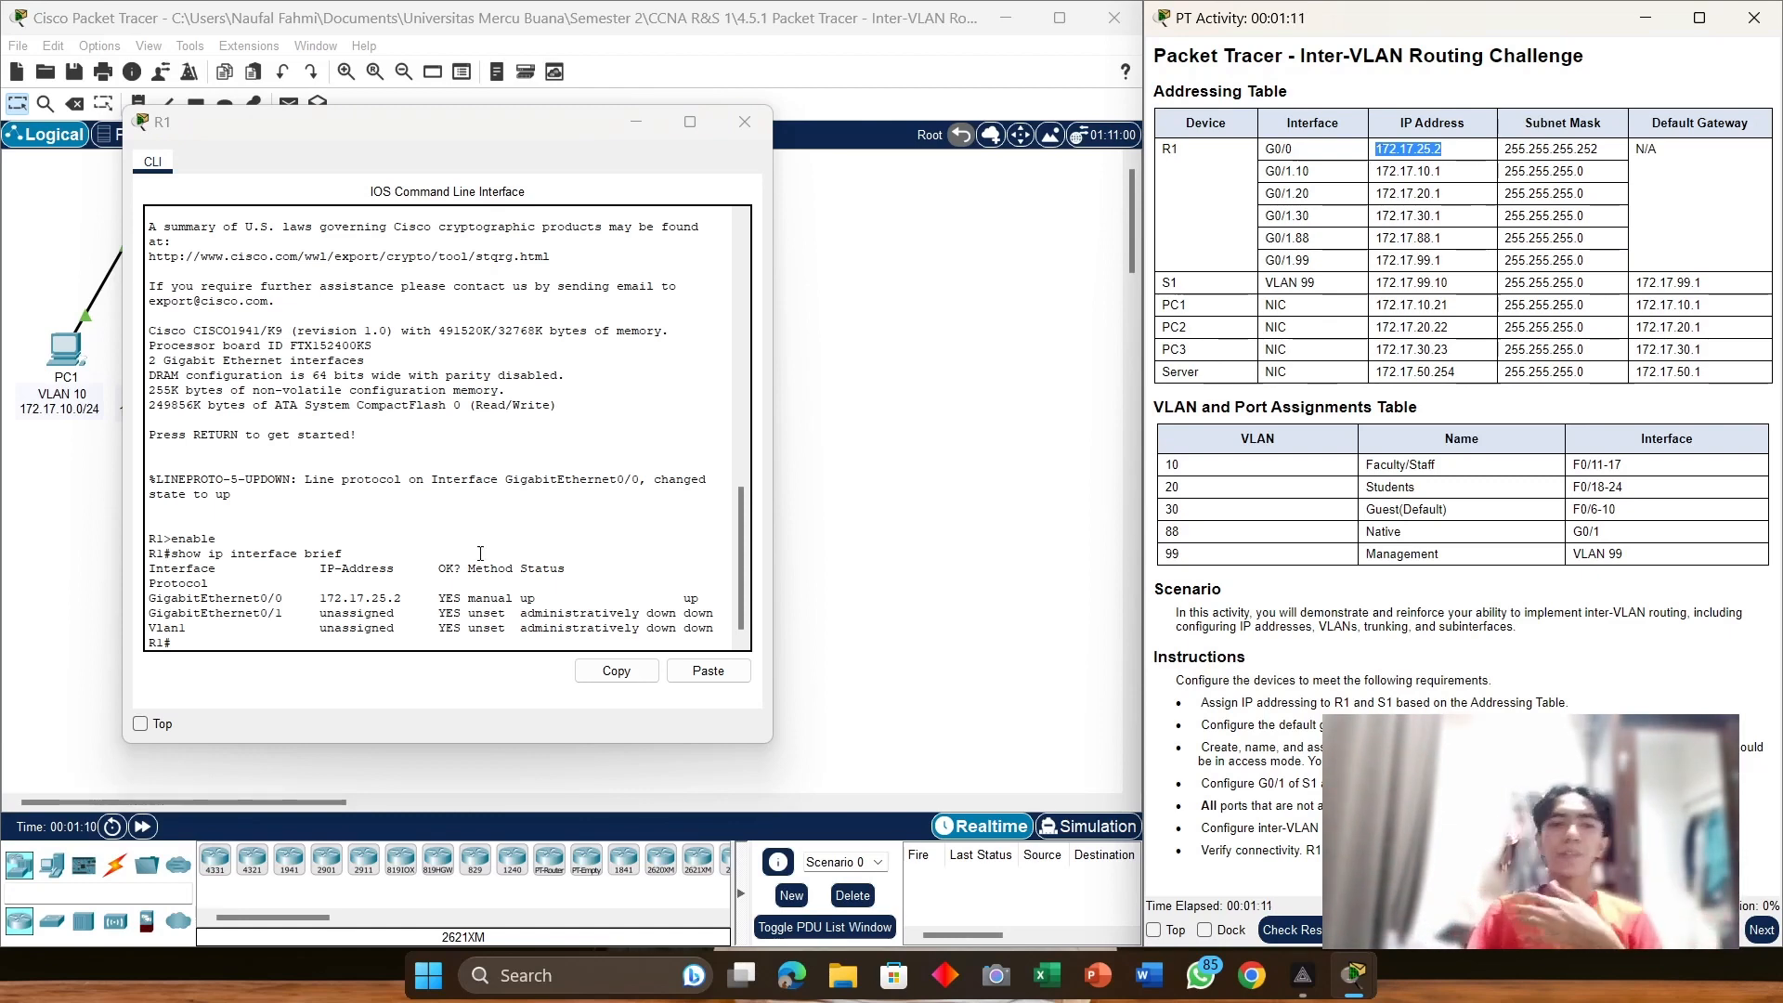
Step: Enter global configuration mode on R1 and create subinterface g 0/1.10
left_click(214, 643)
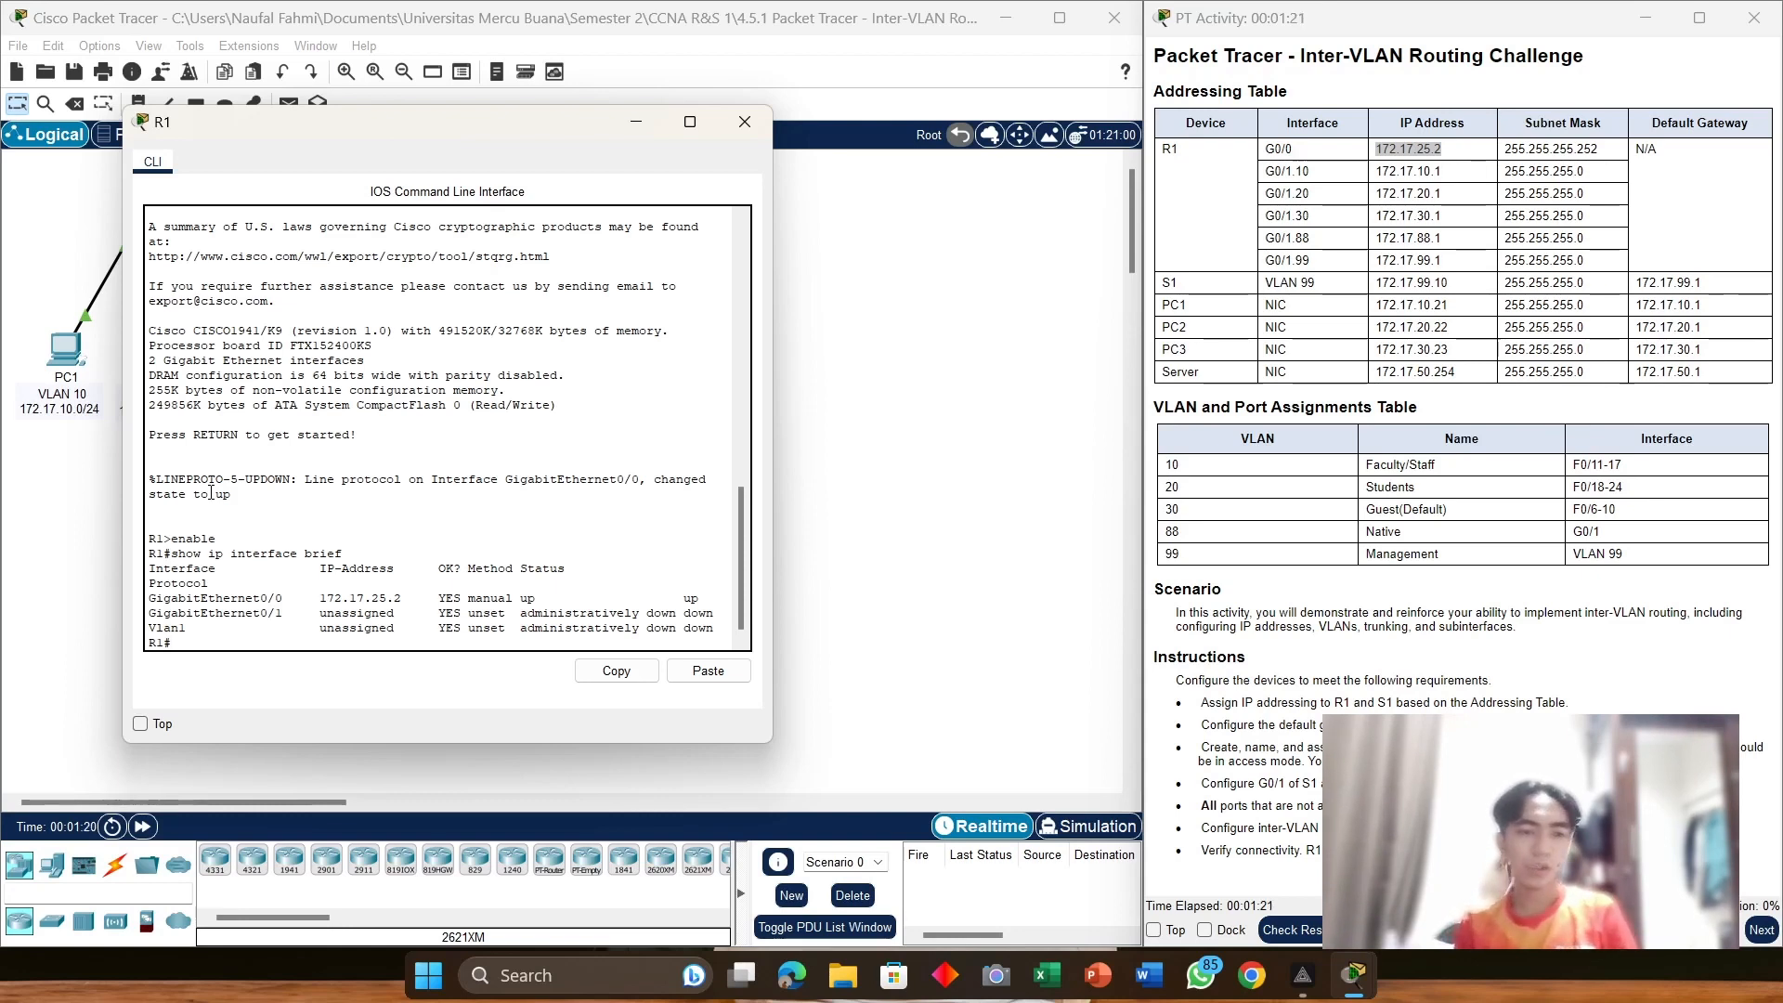
type("nfig")
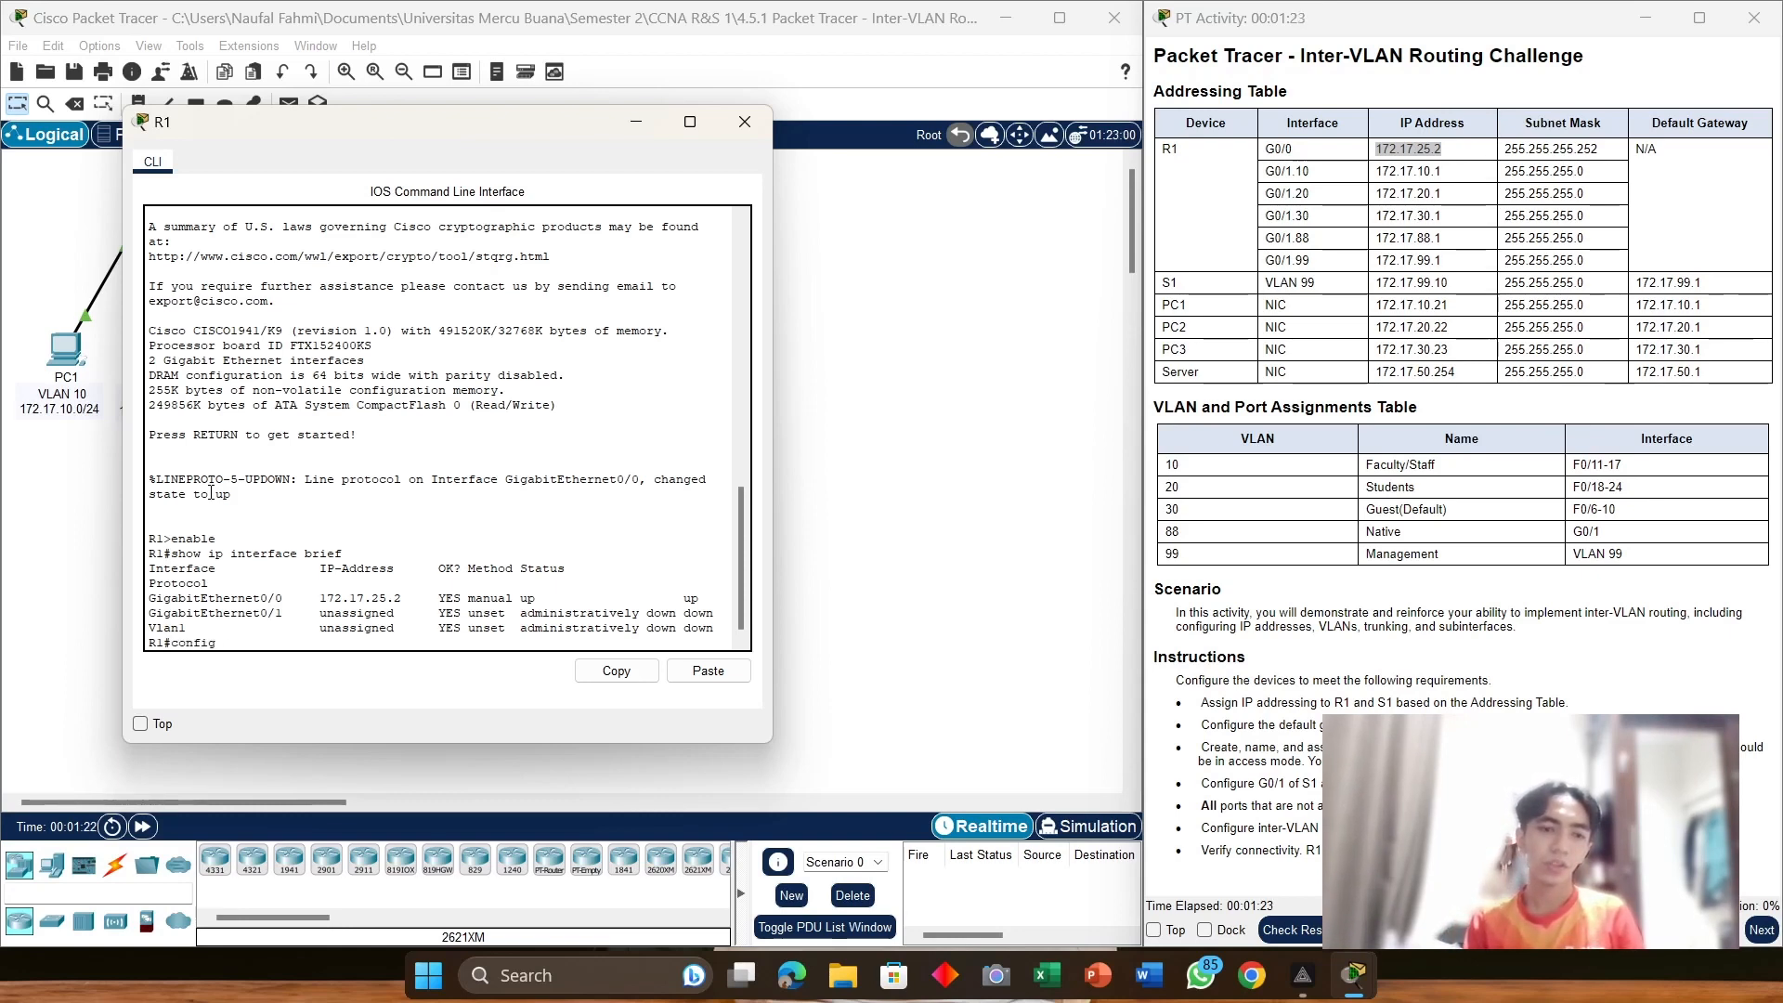
type(" t")
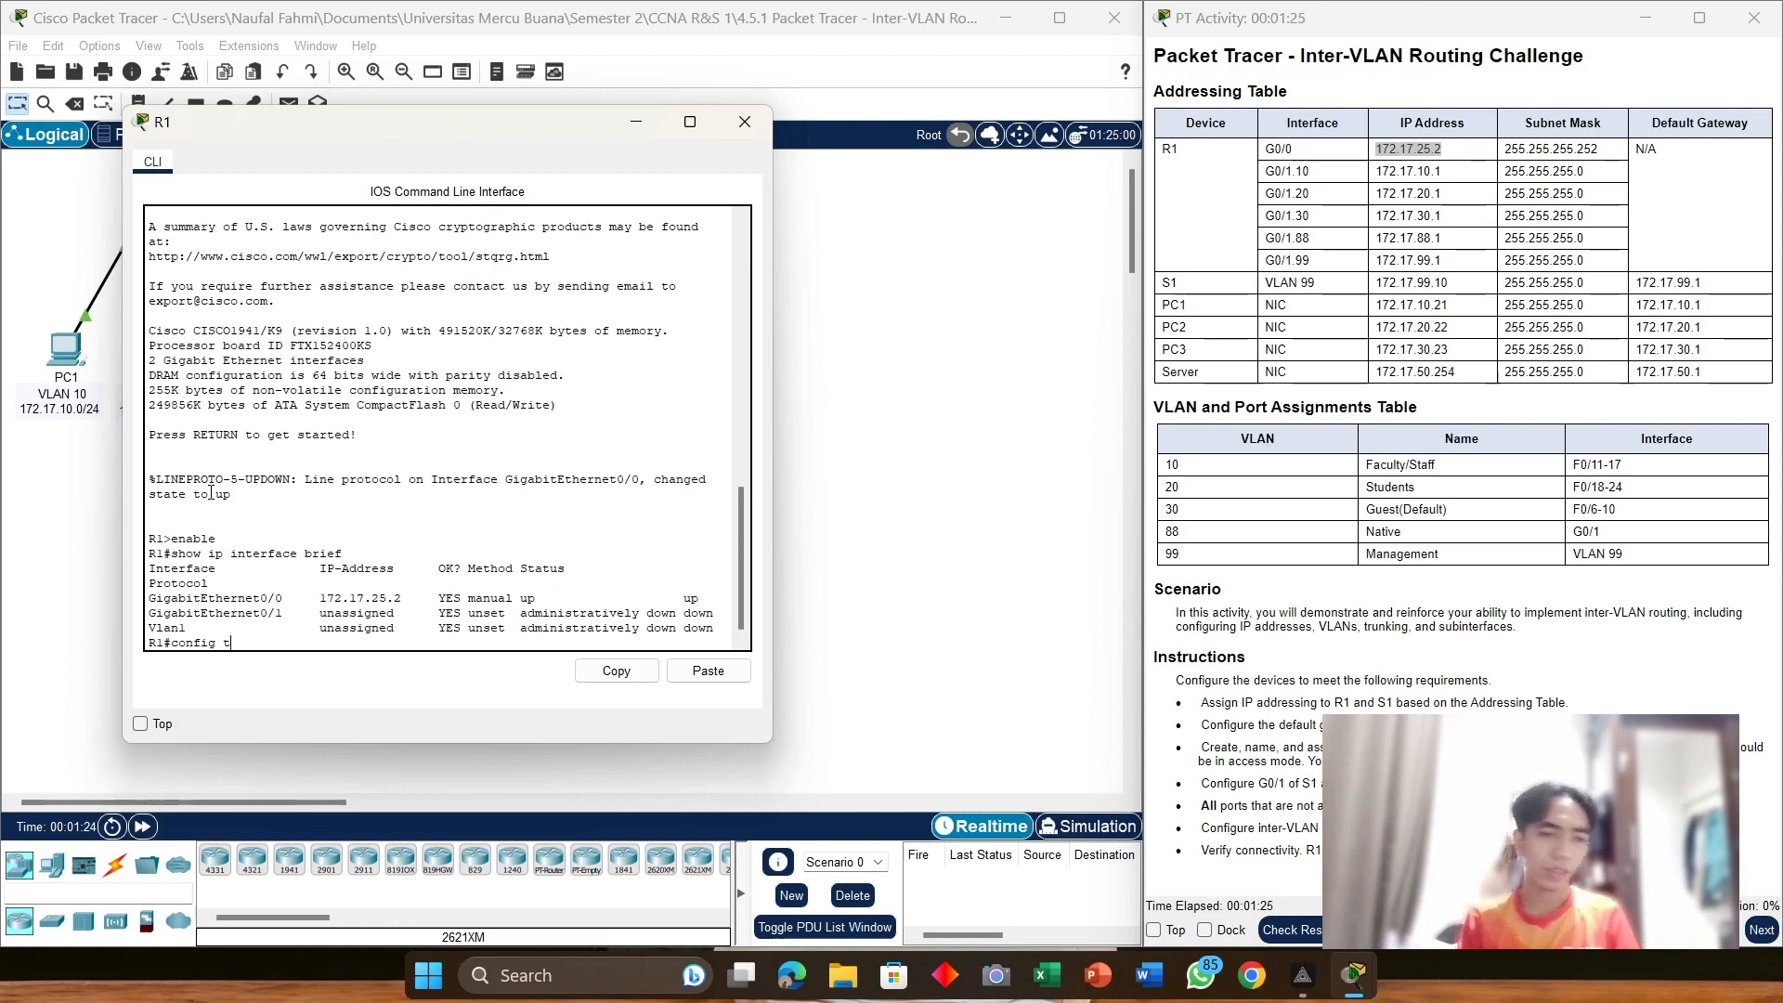
type("er")
key("Return")
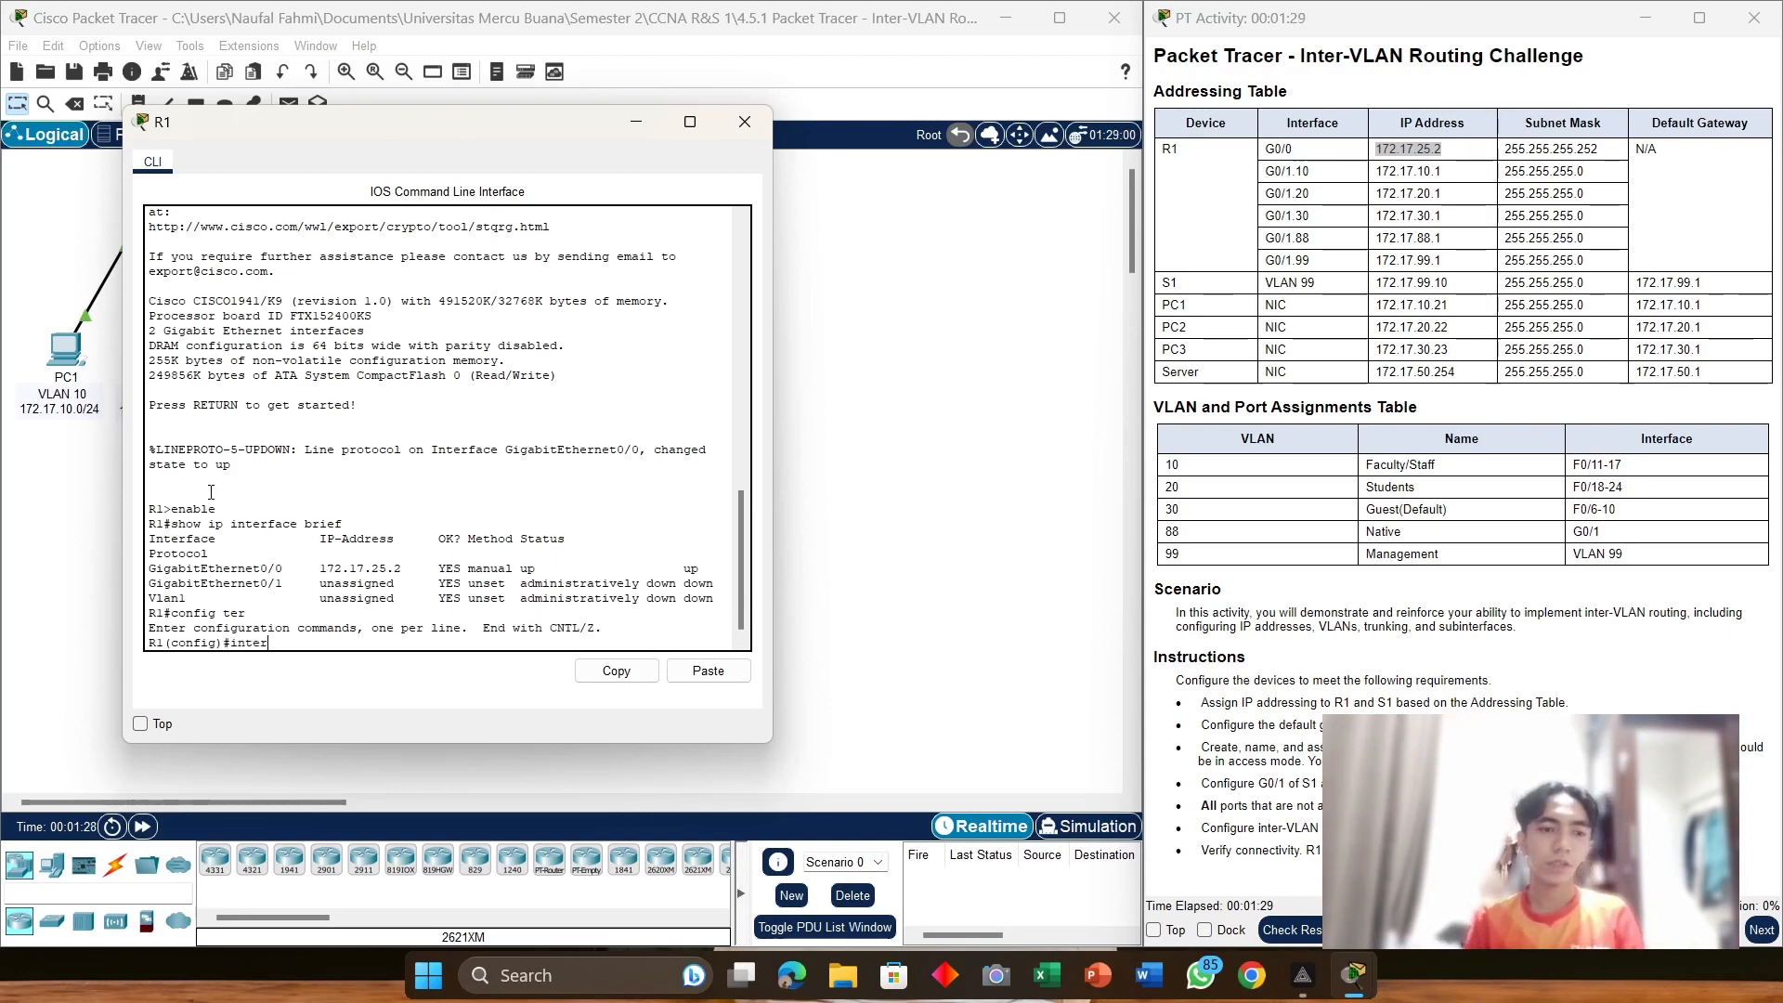
type("face g")
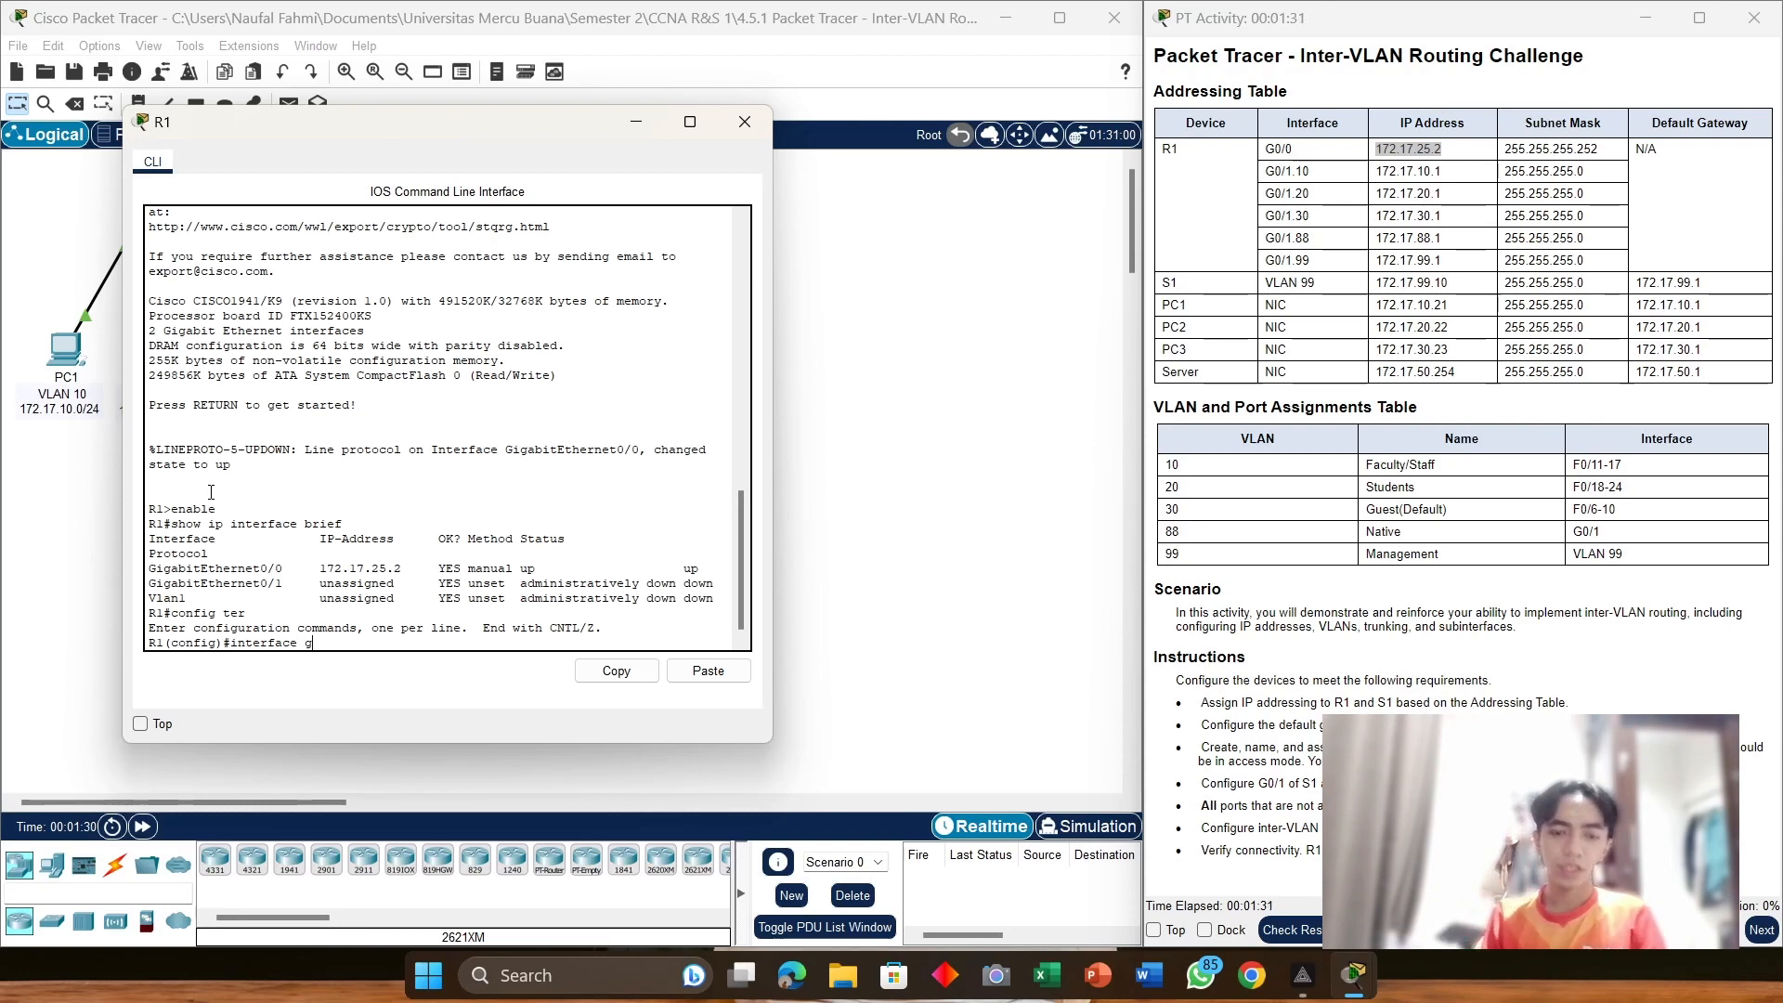
type(" 0")
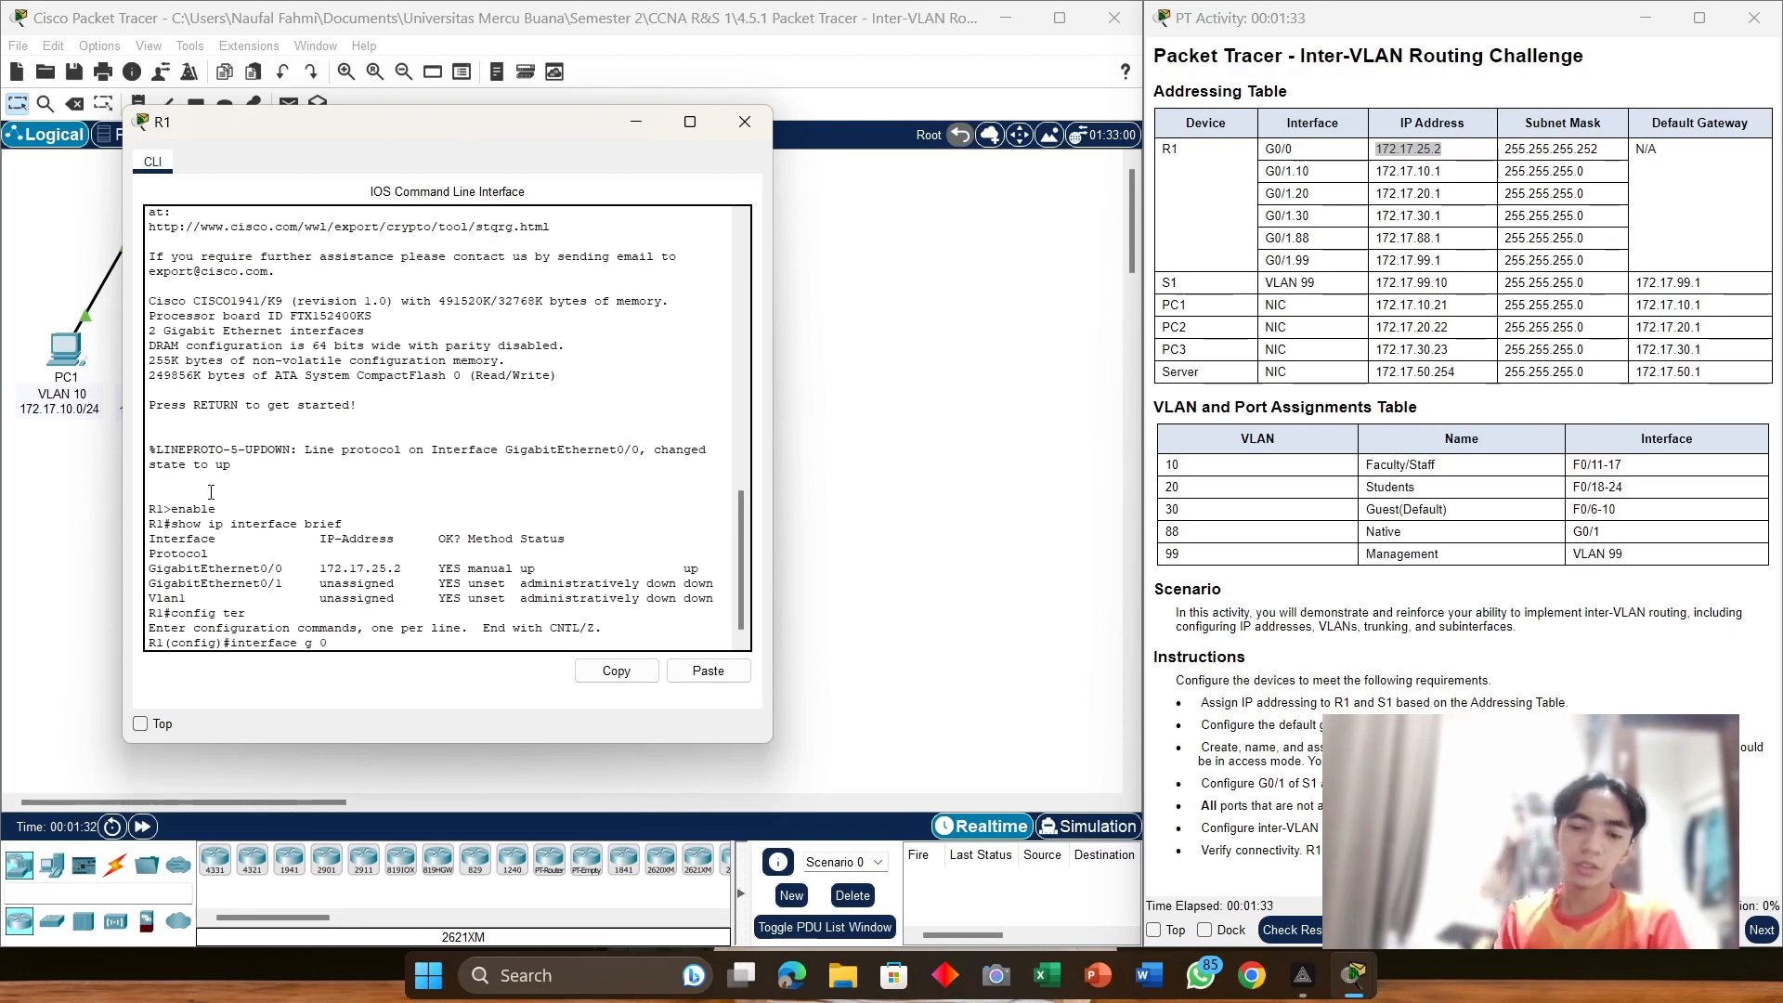
type("/1.")
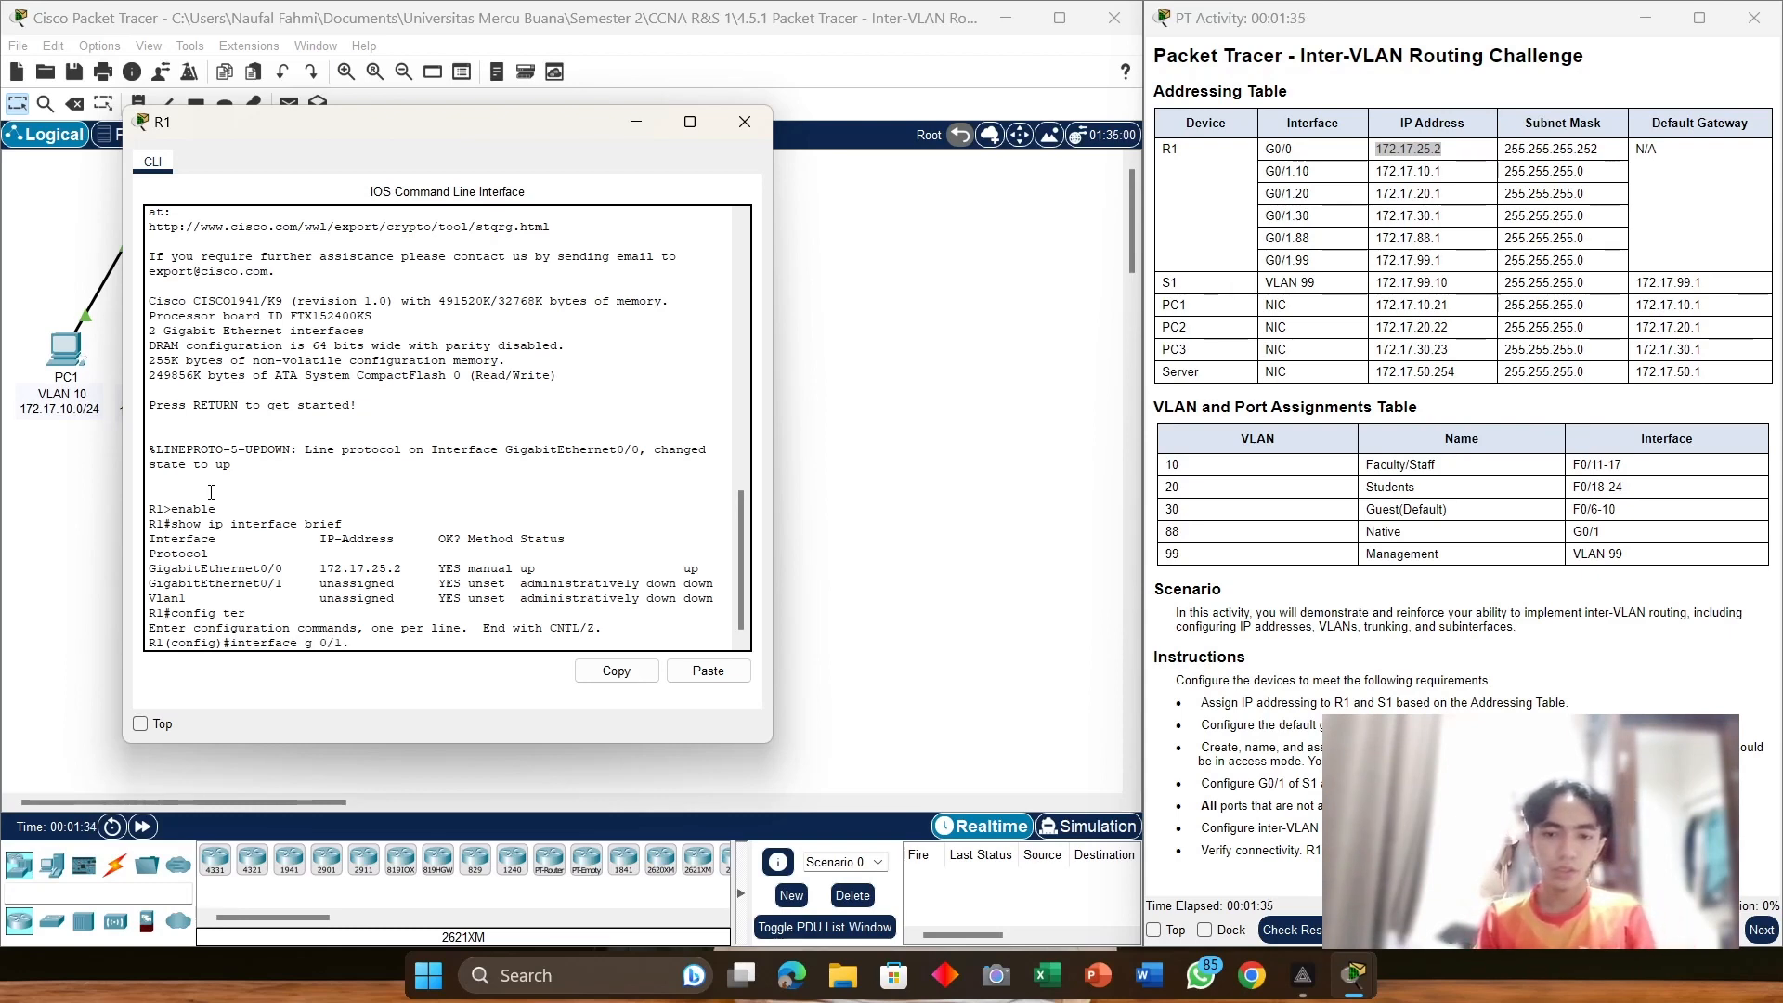
type("10")
key("Return")
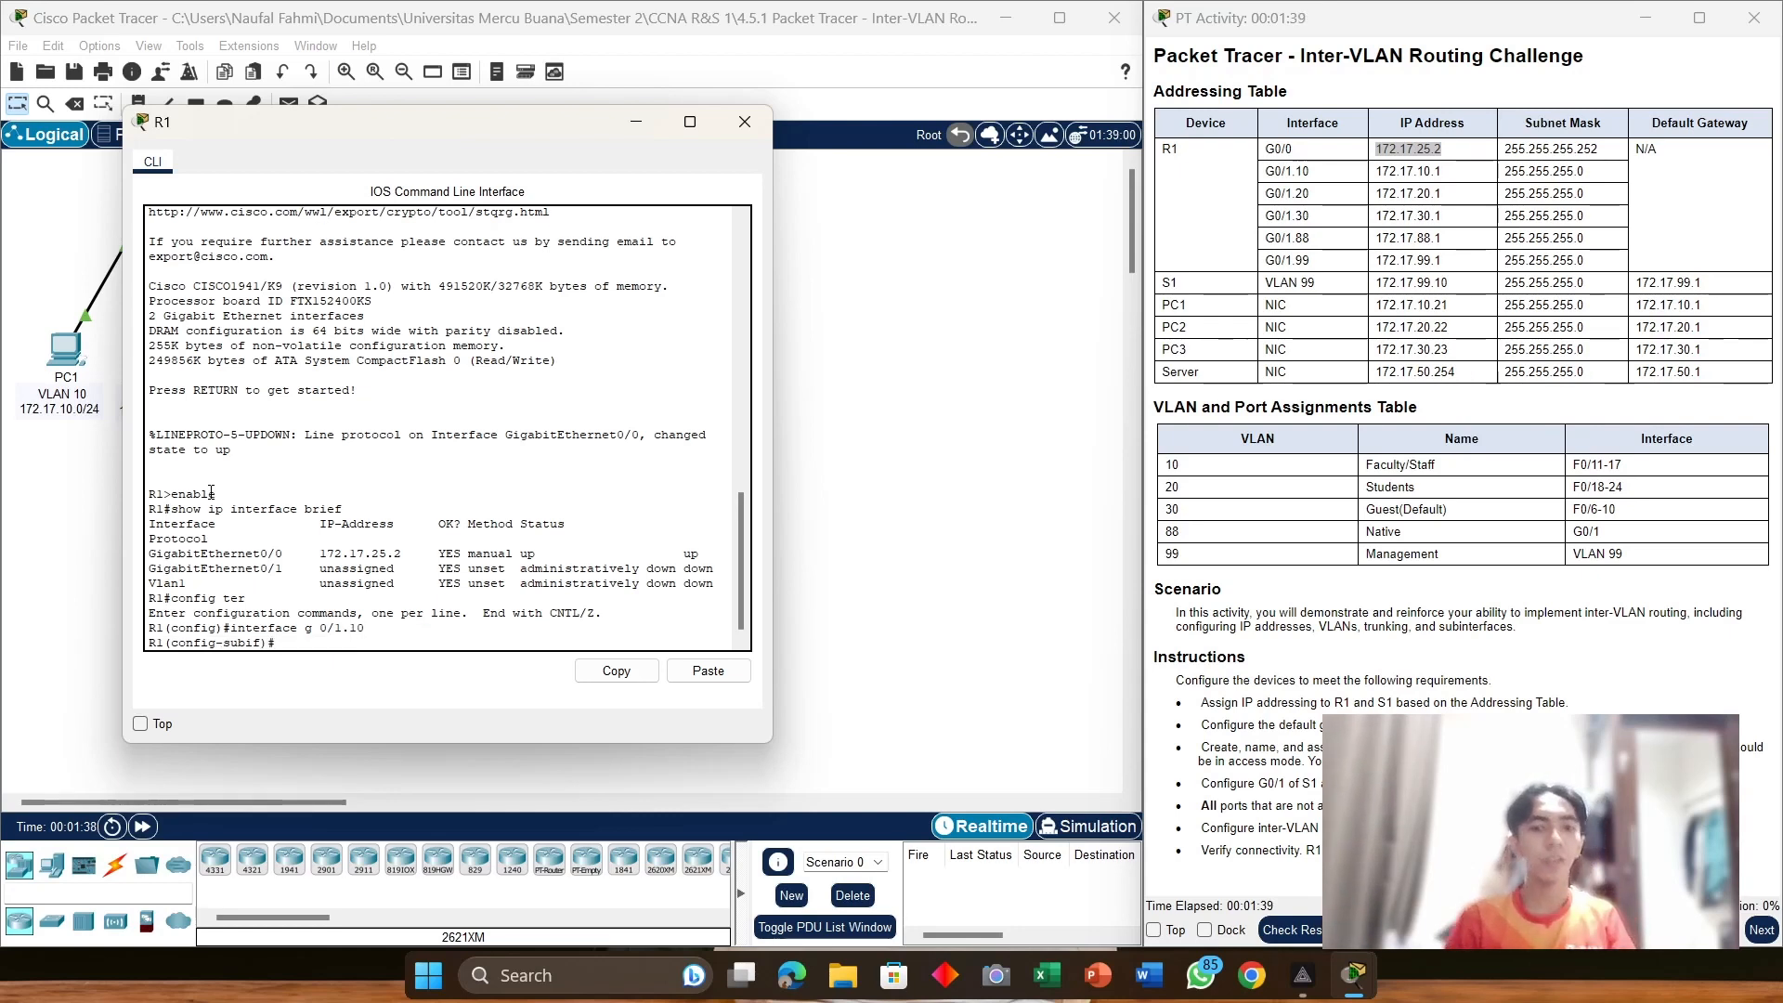
Step: Set dot1q encapsulation with VLAN ID 10 on subinterface G0/1.10, matching the number in the addressing table
type("enca")
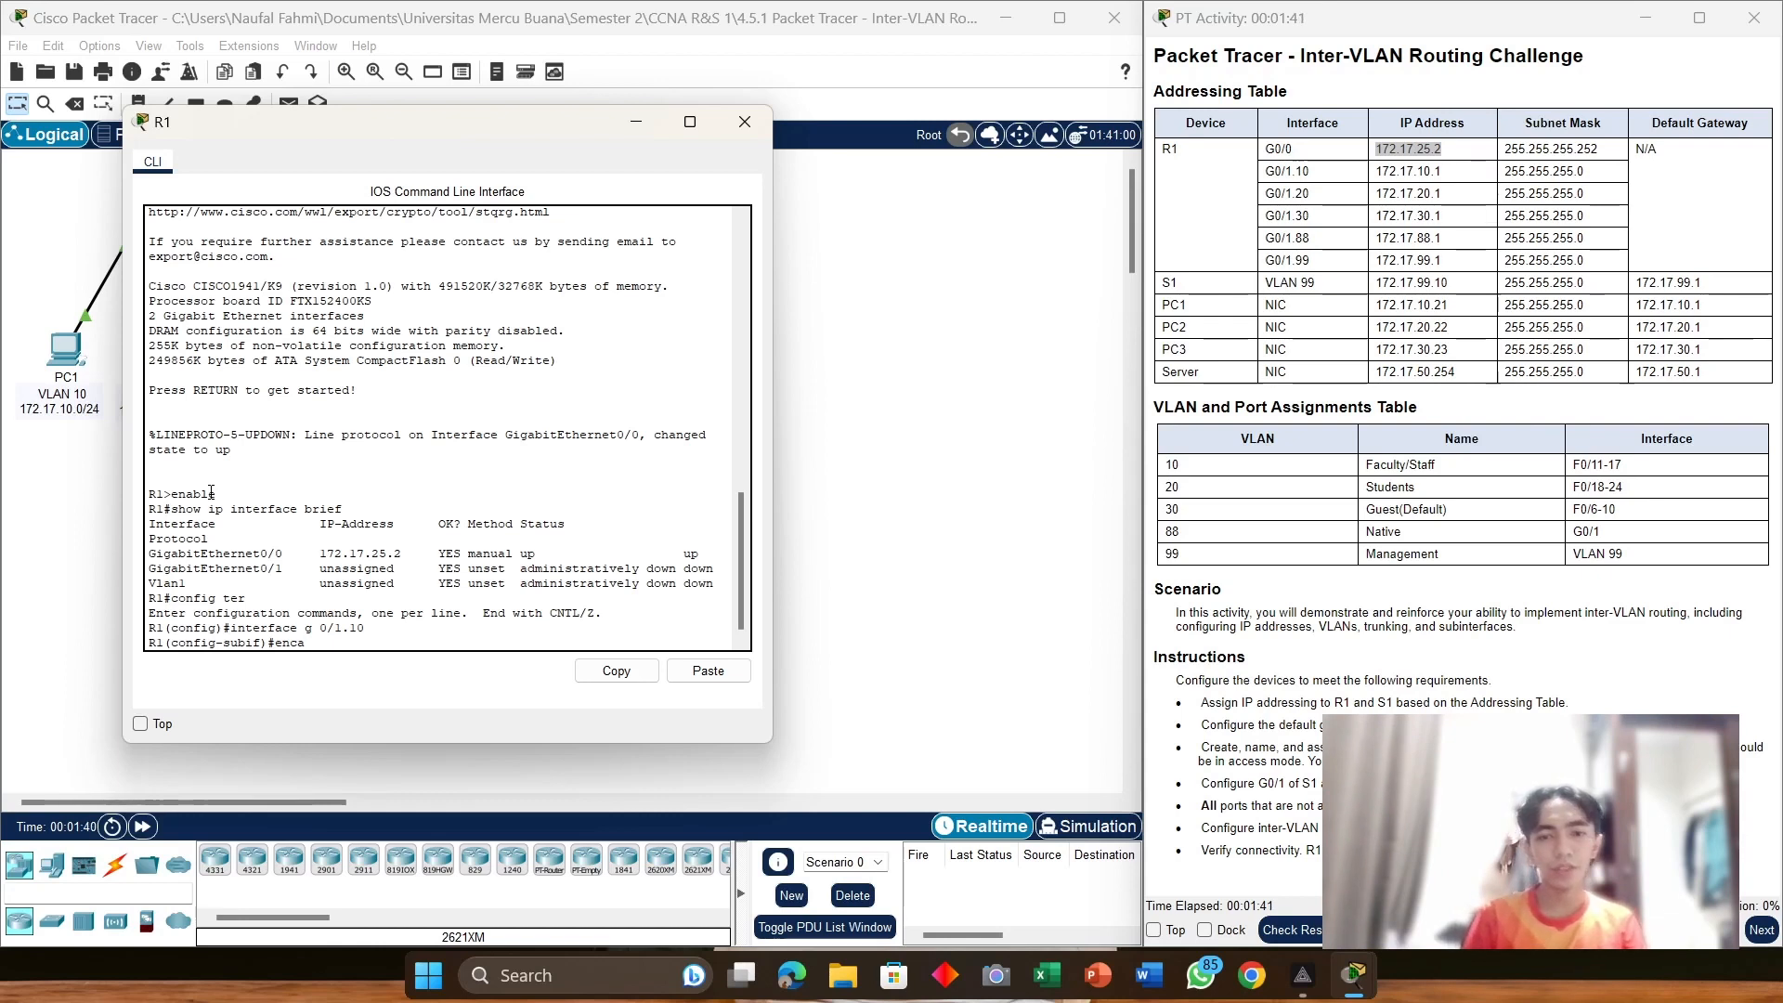
type("psulation")
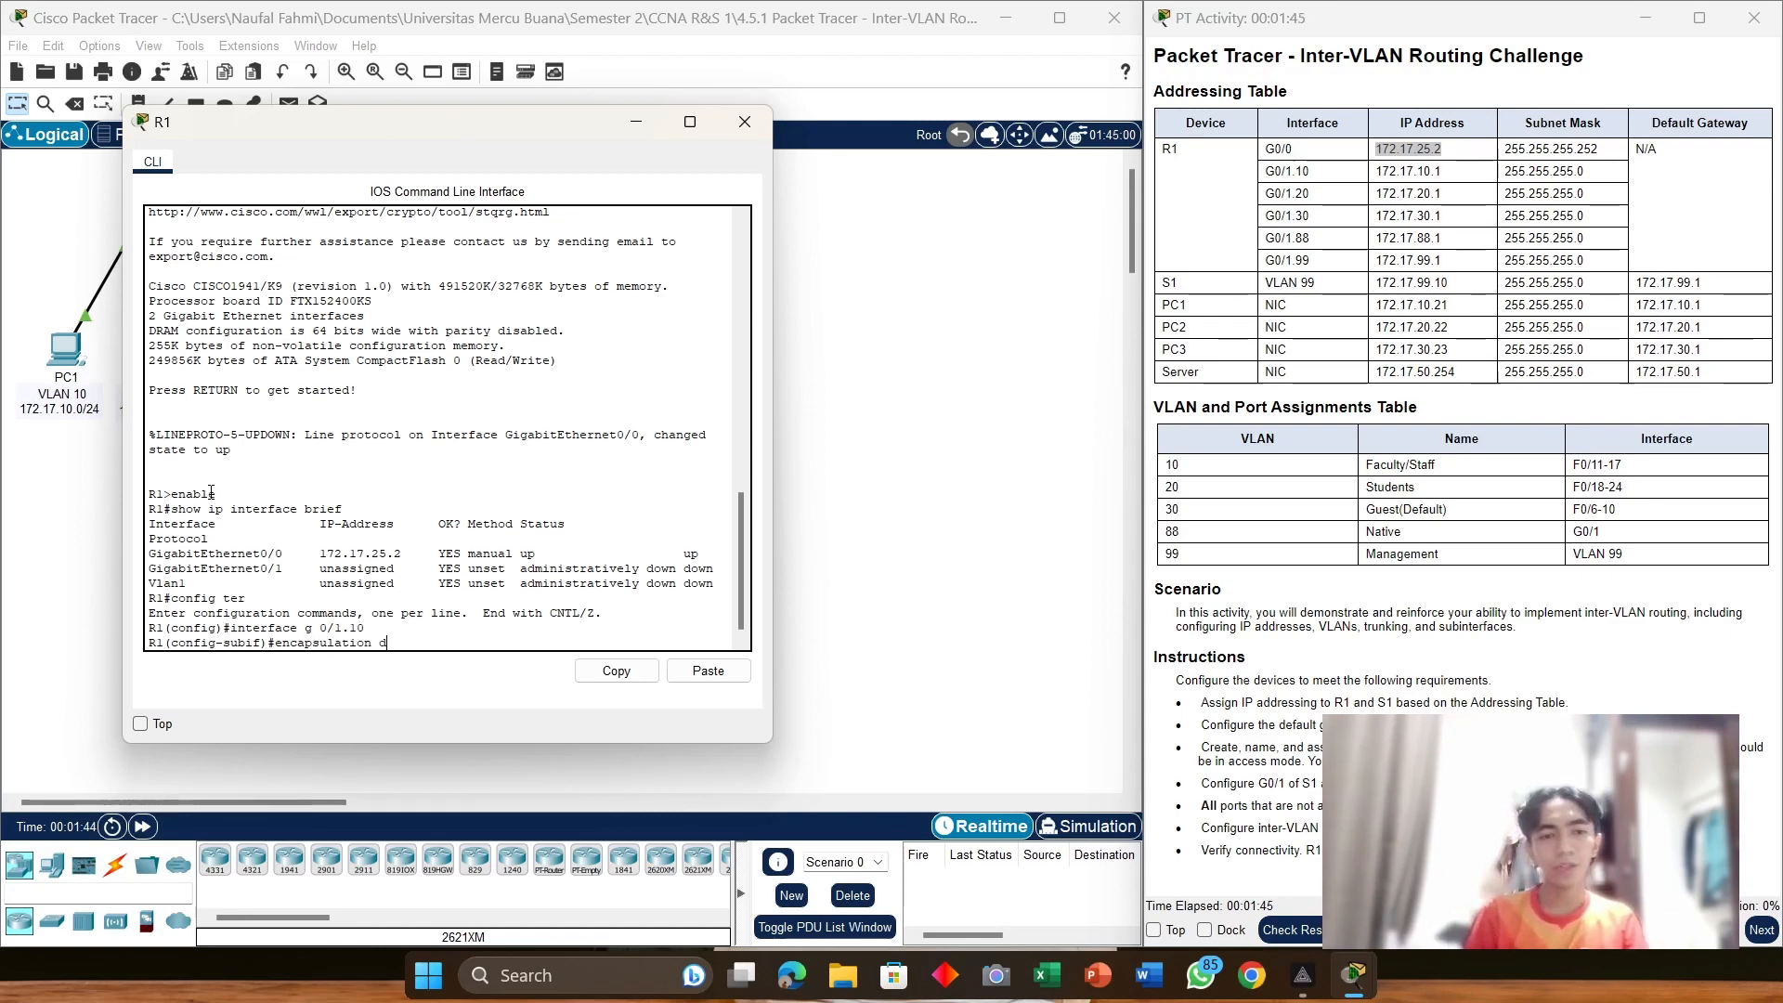
type(" dot1")
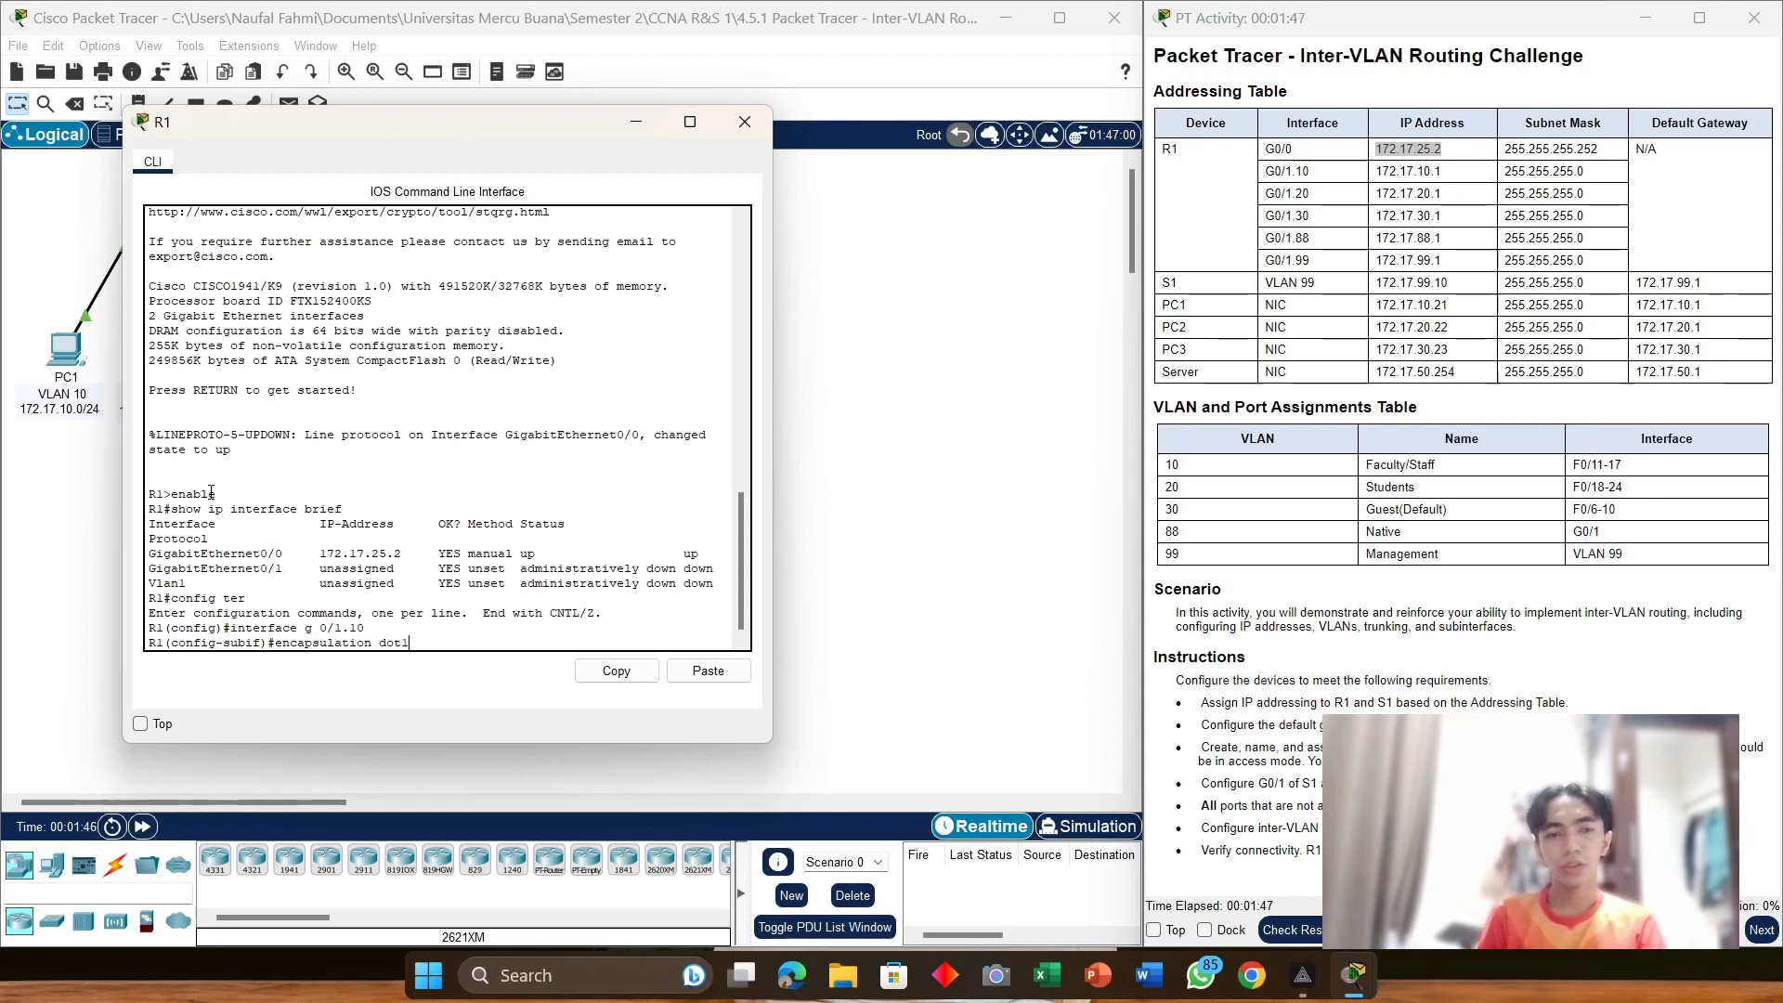
type("q 10")
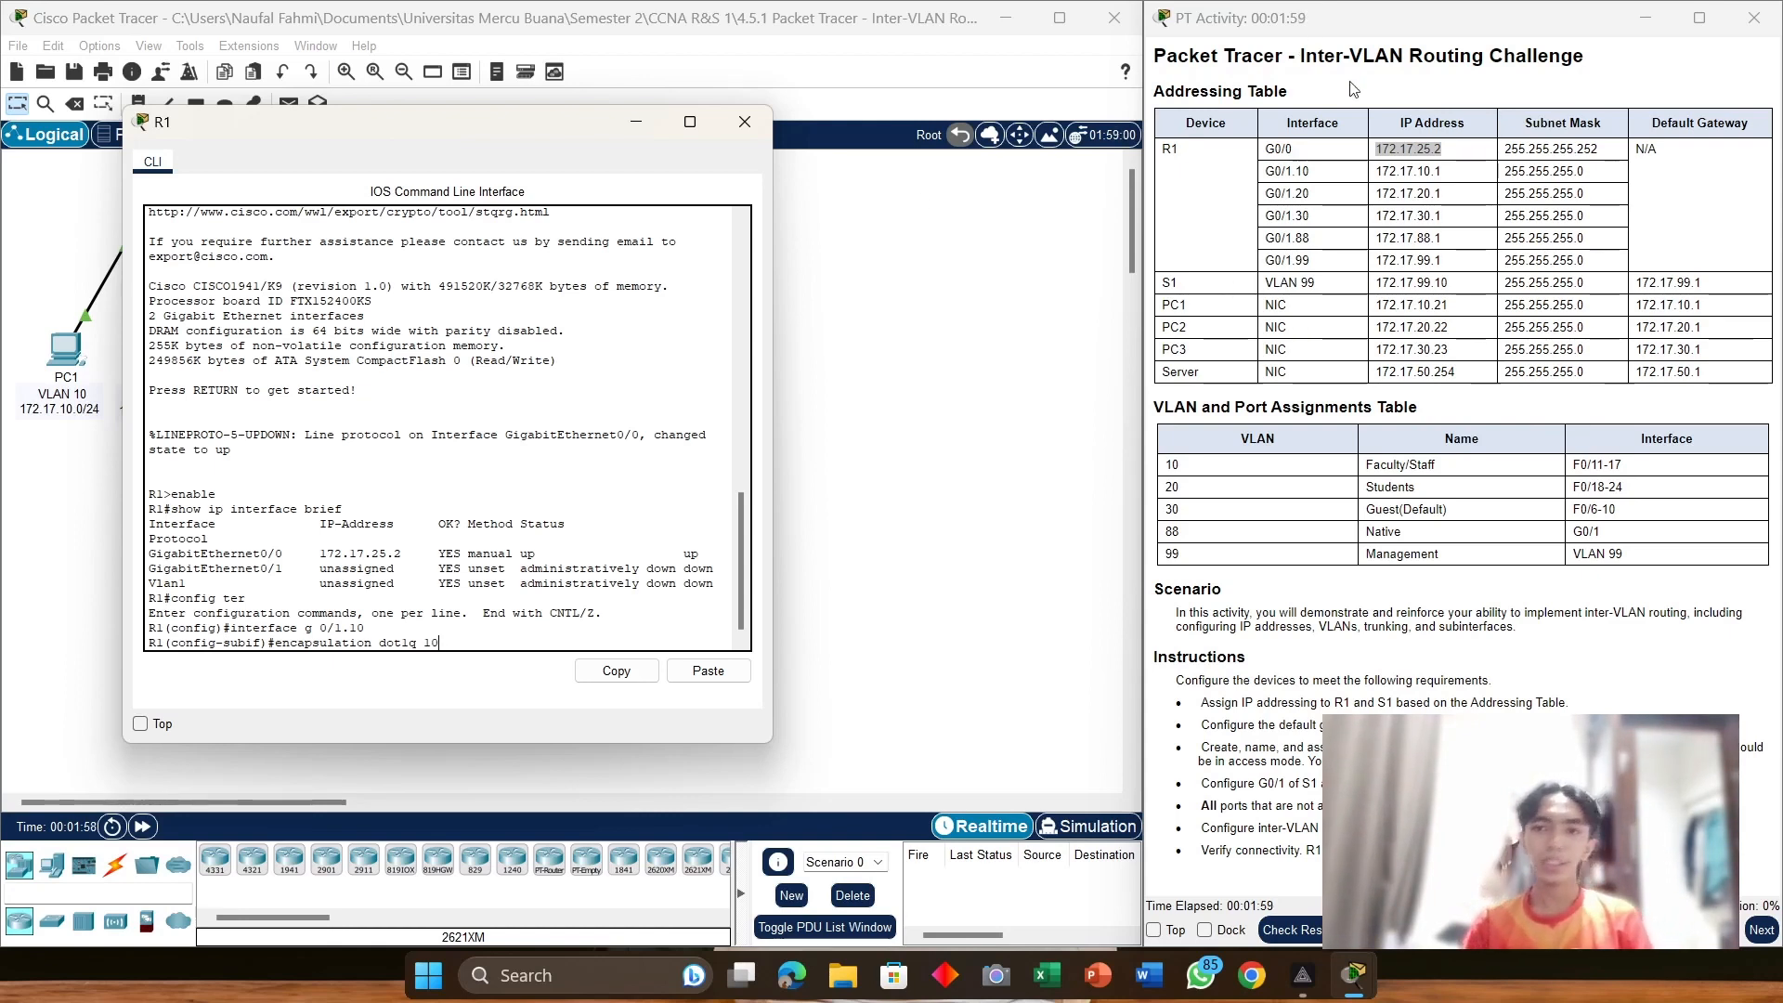
left_click_drag(1298, 172, 1311, 172)
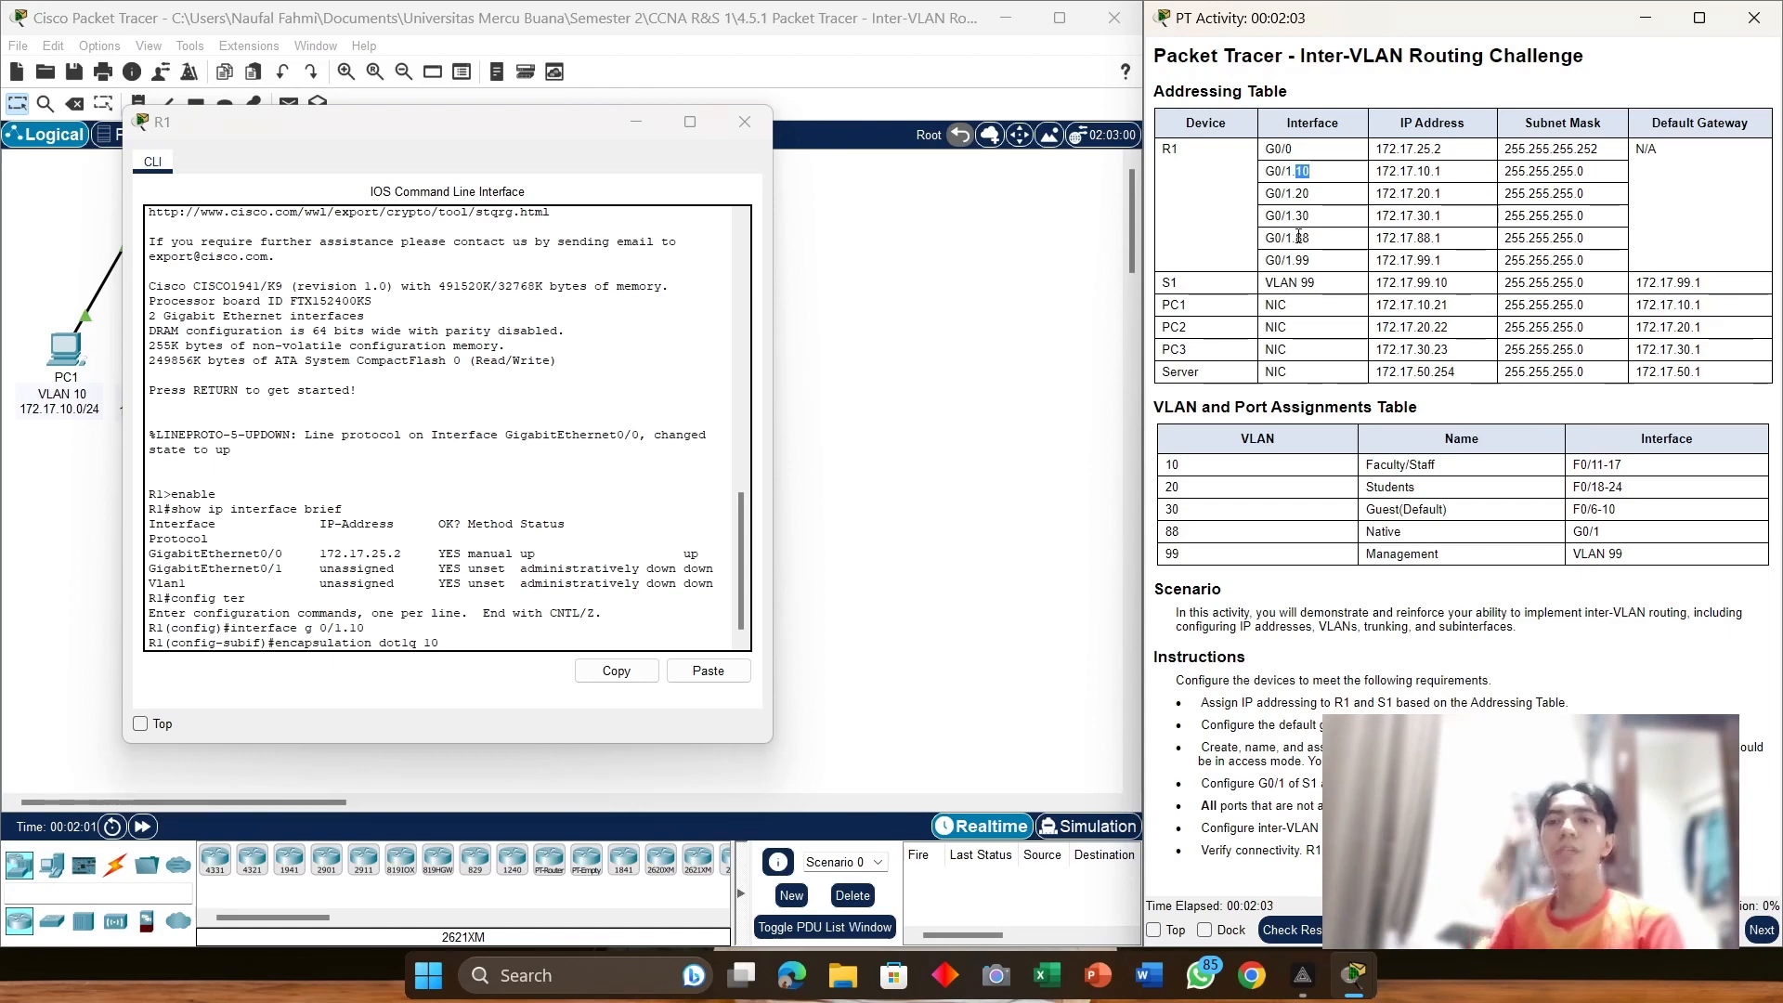
left_click(475, 658)
key("Return")
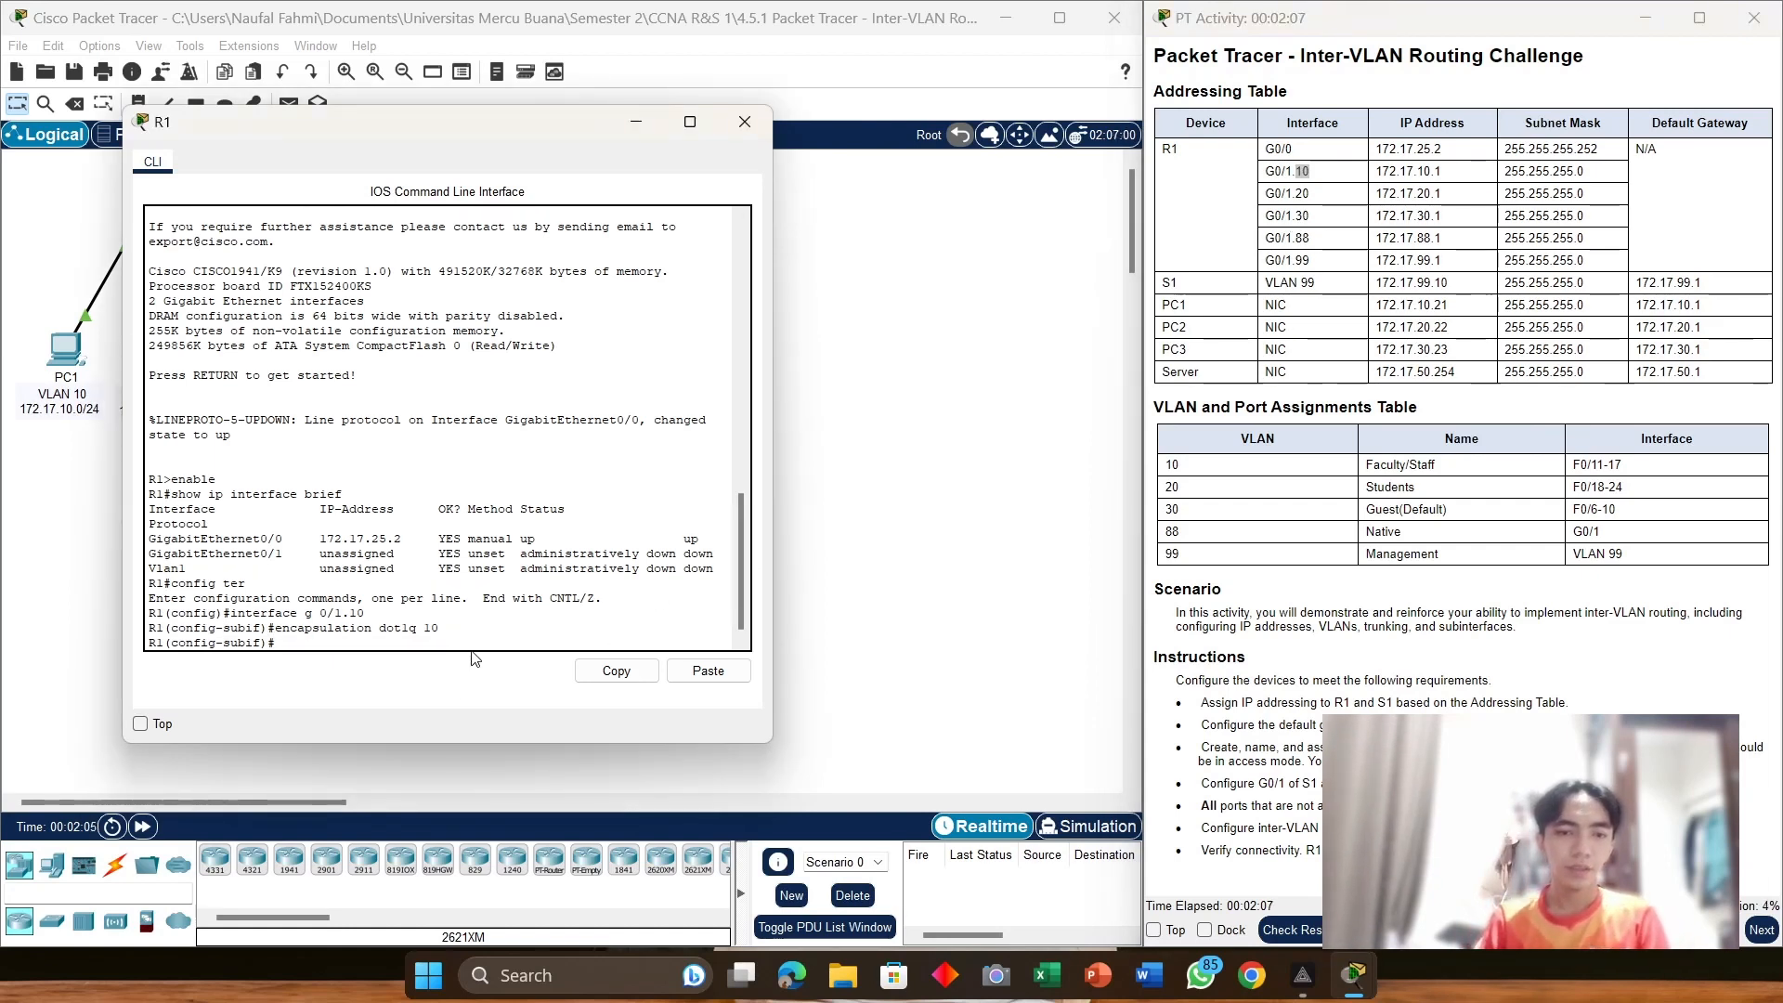
Step: Assign IP address 172.17.10.1 with mask 255.255.255.0 to subinterface G0/1.10
type("ip addr")
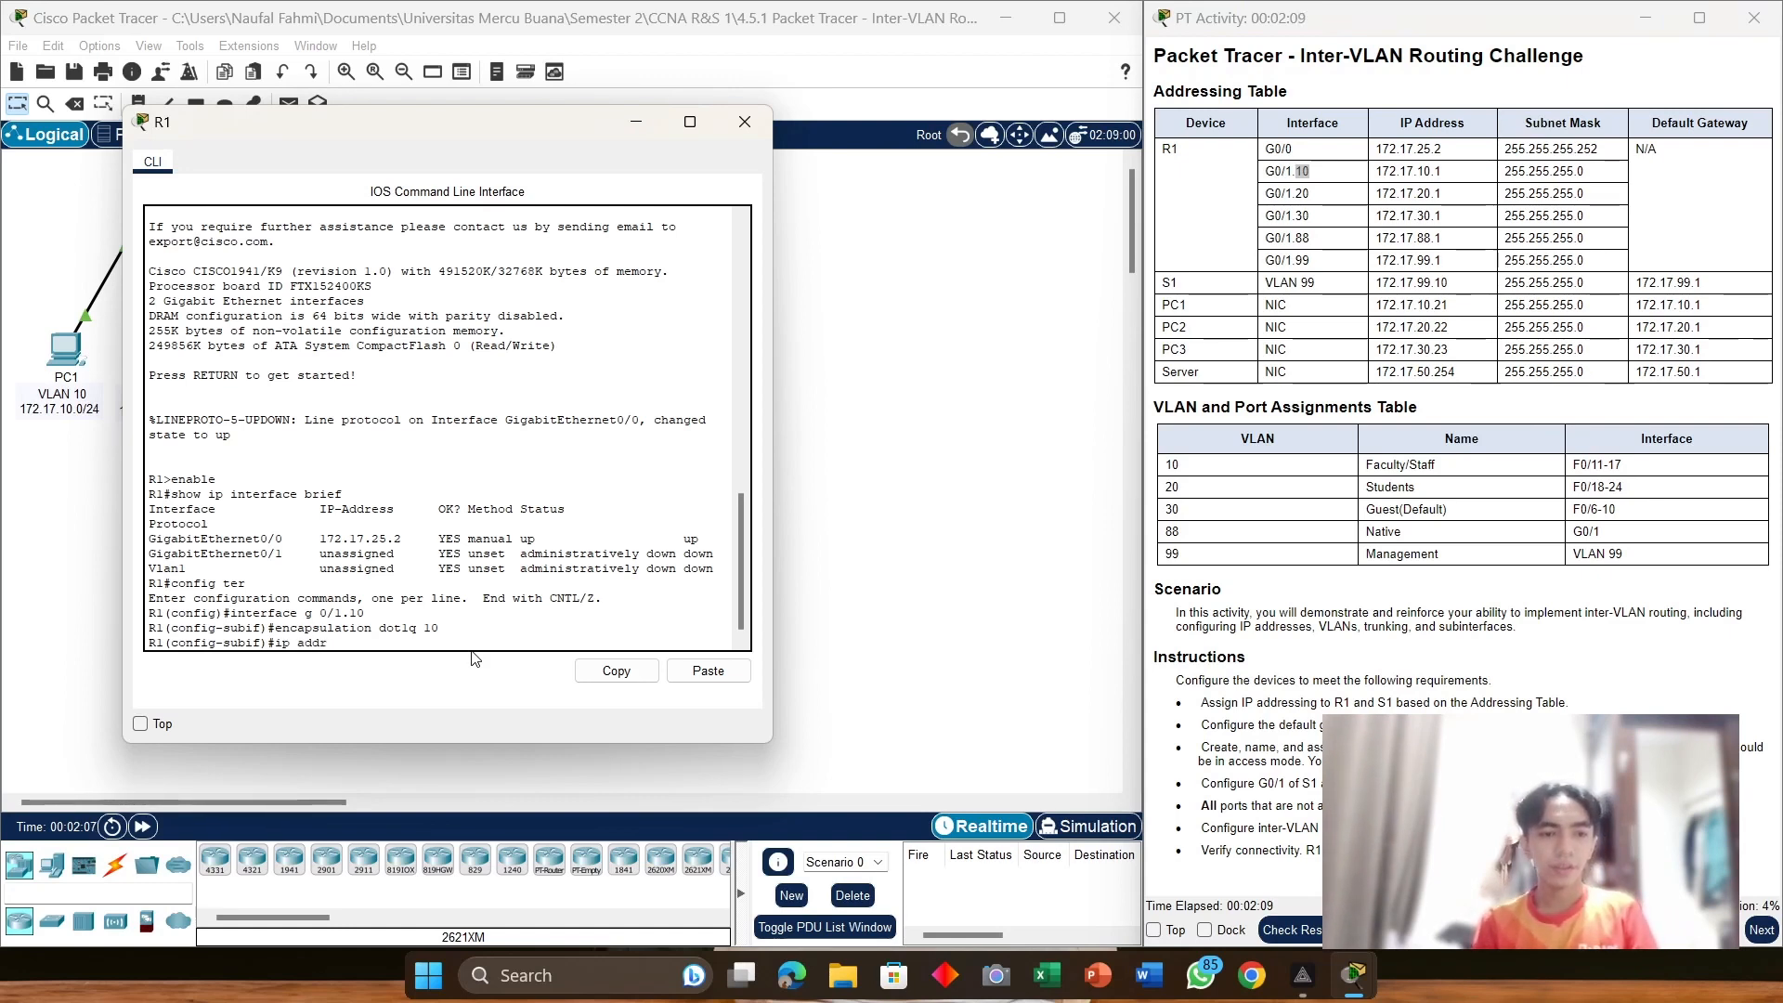
type("ess 17")
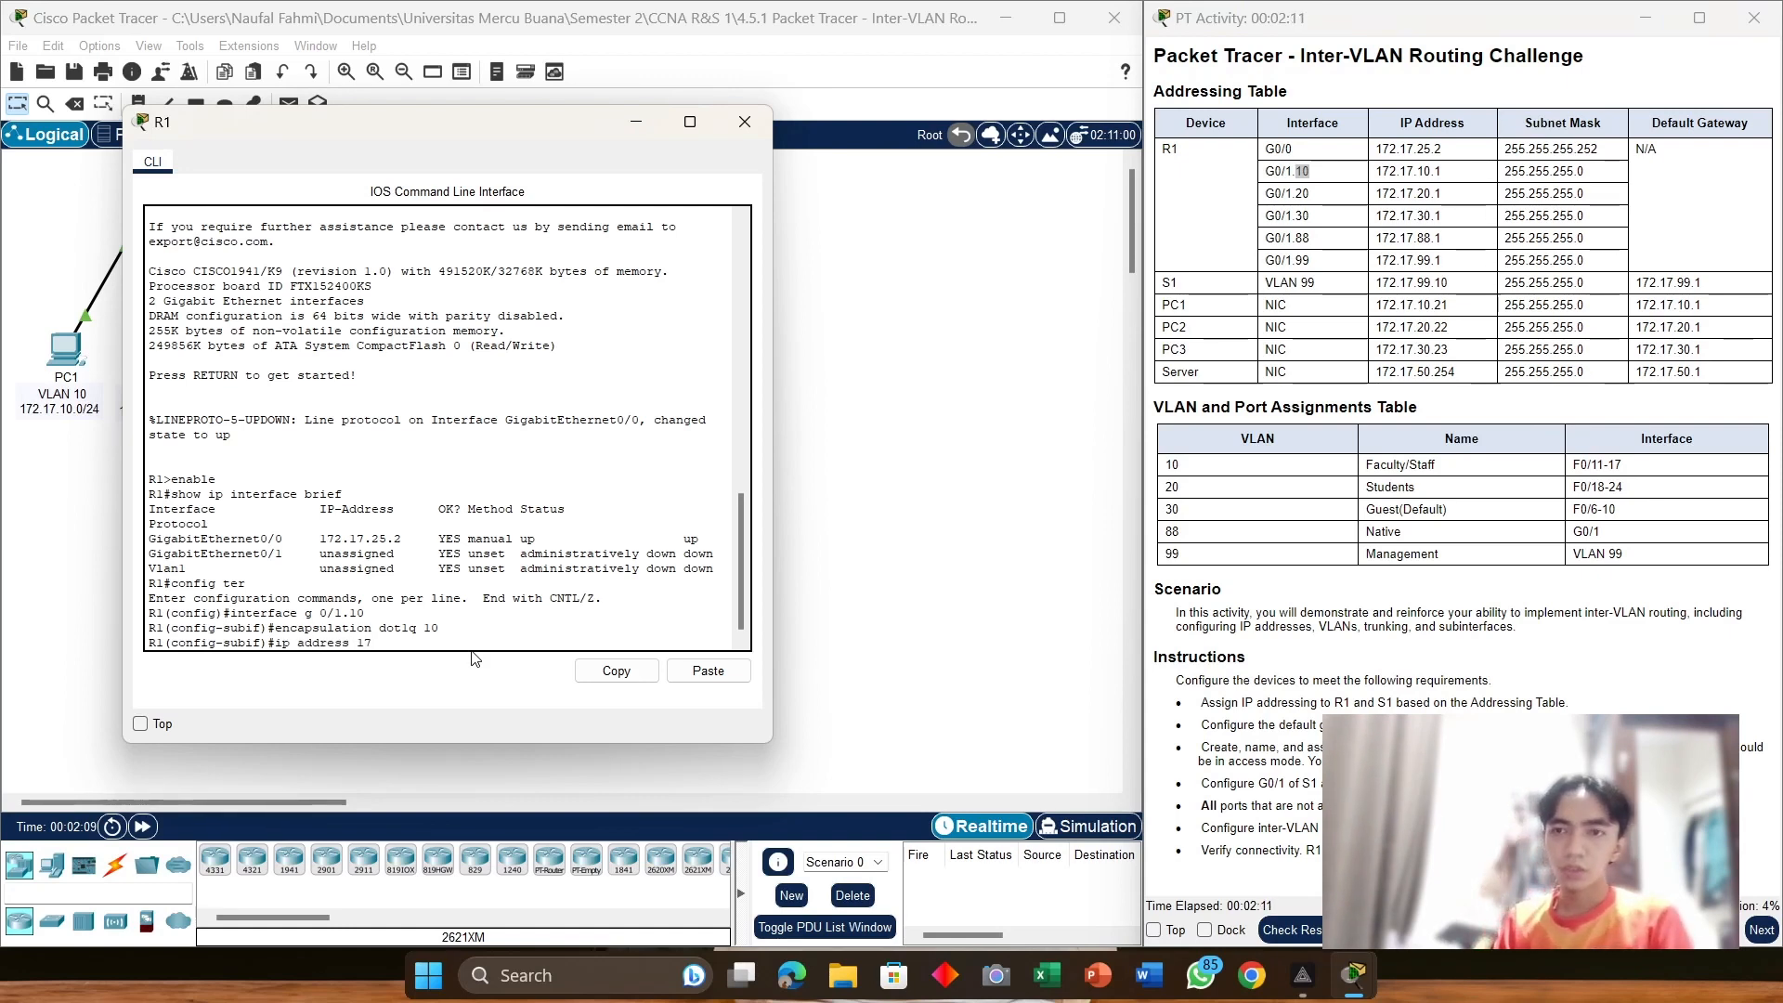
type("2.17.10")
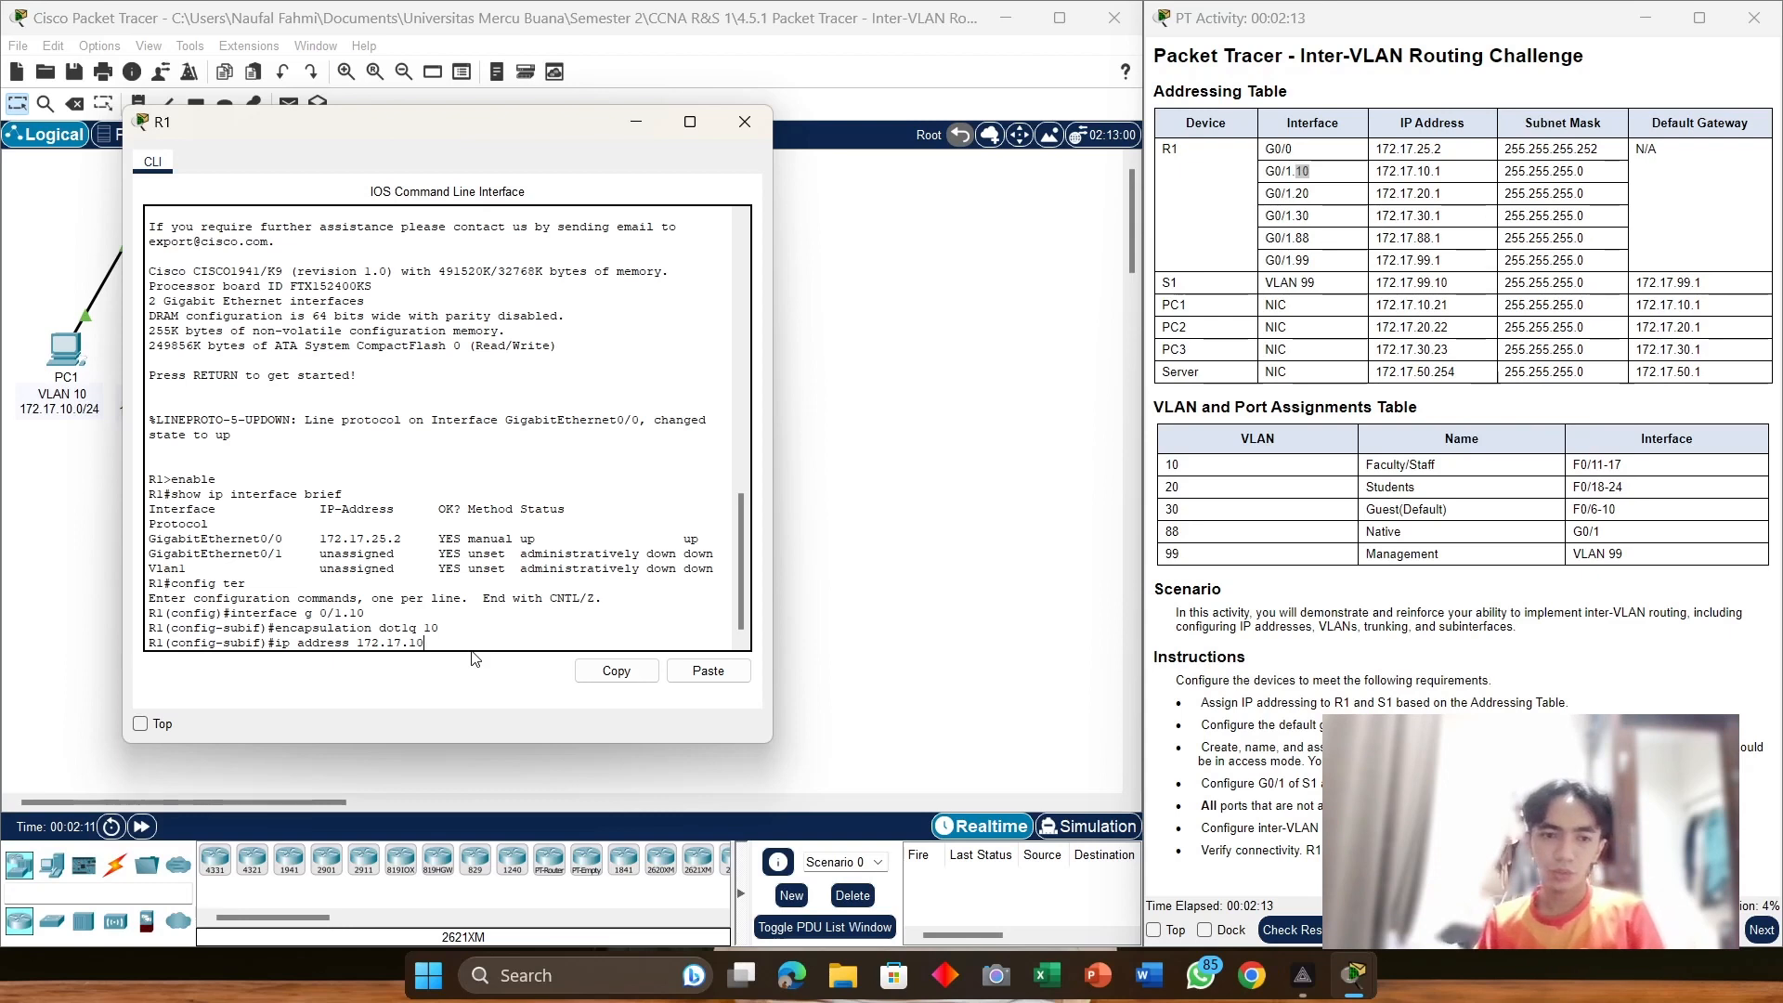
type(".1")
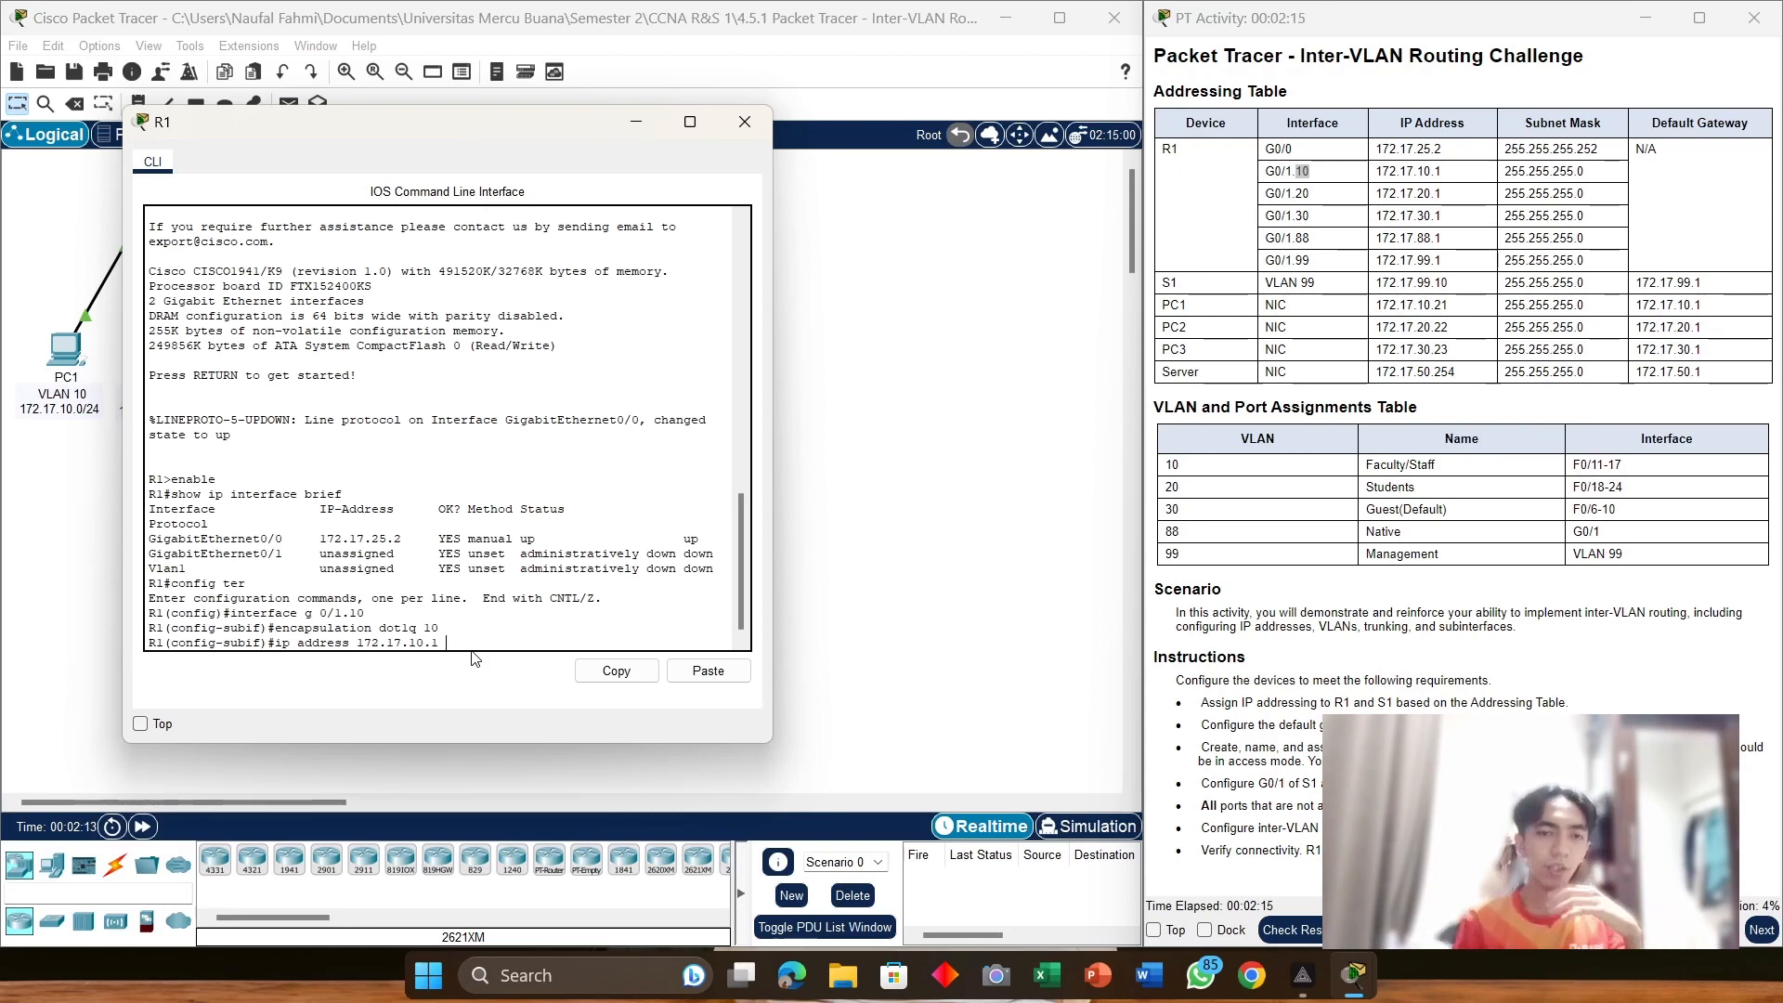
type(" 255")
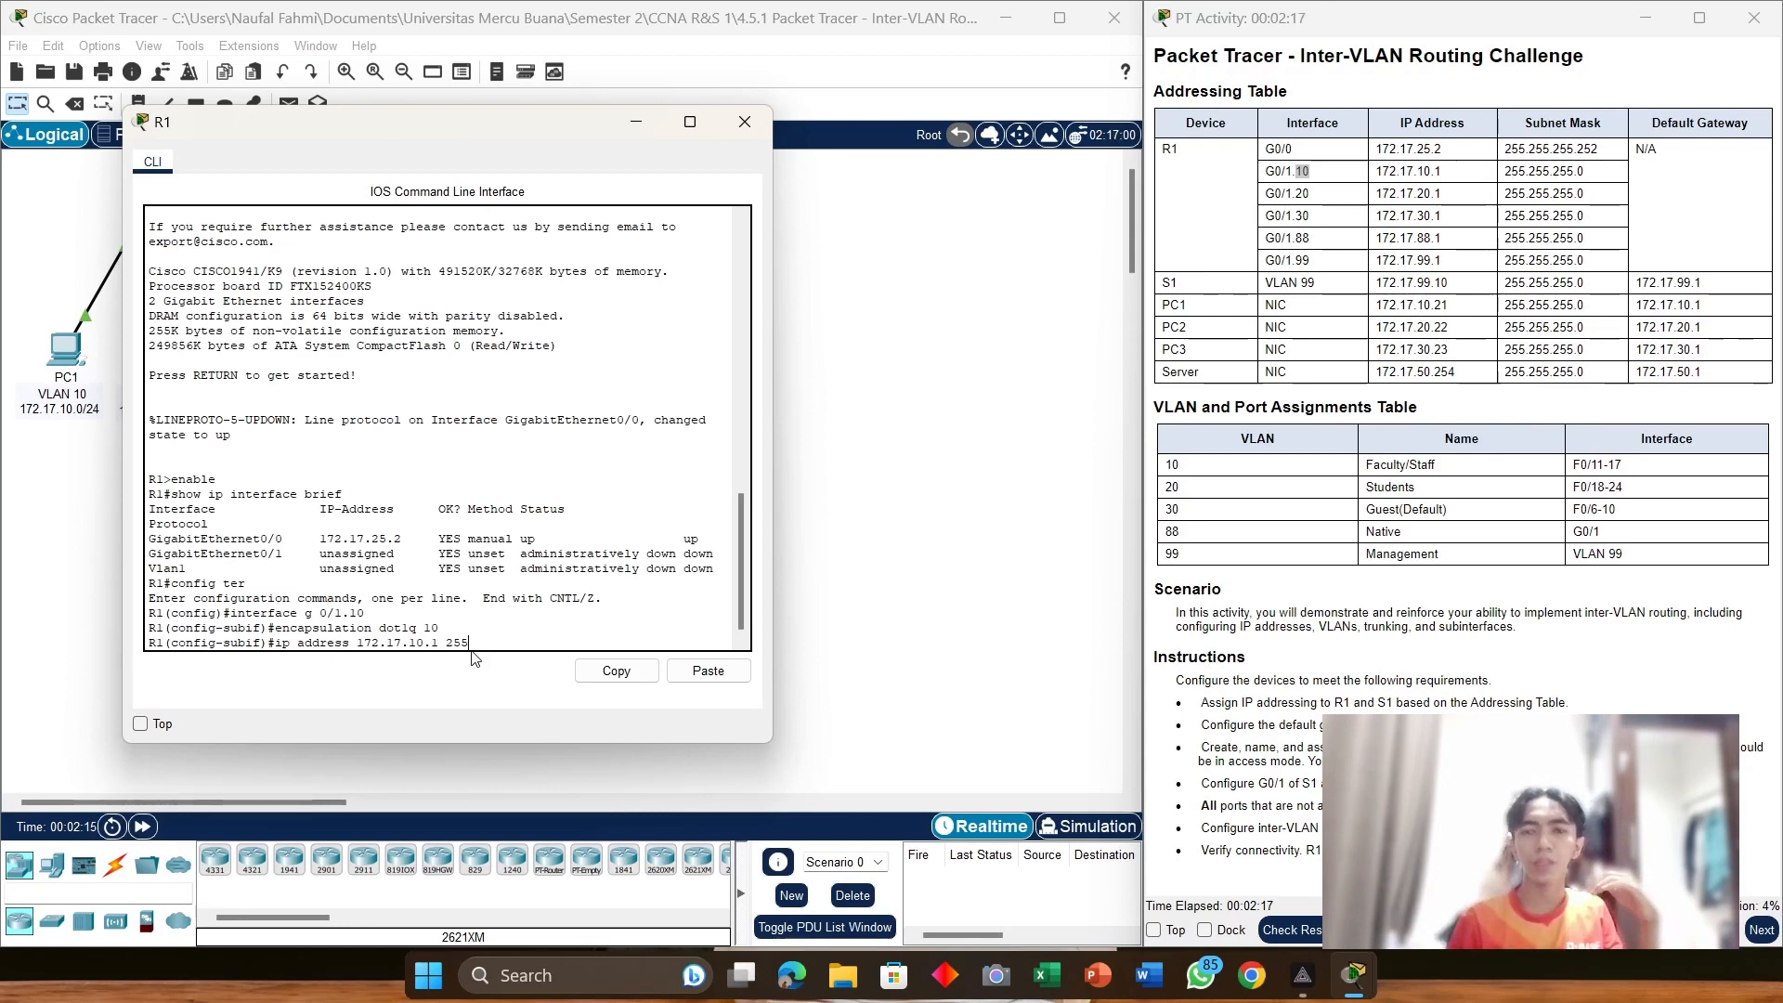
type(".255.255")
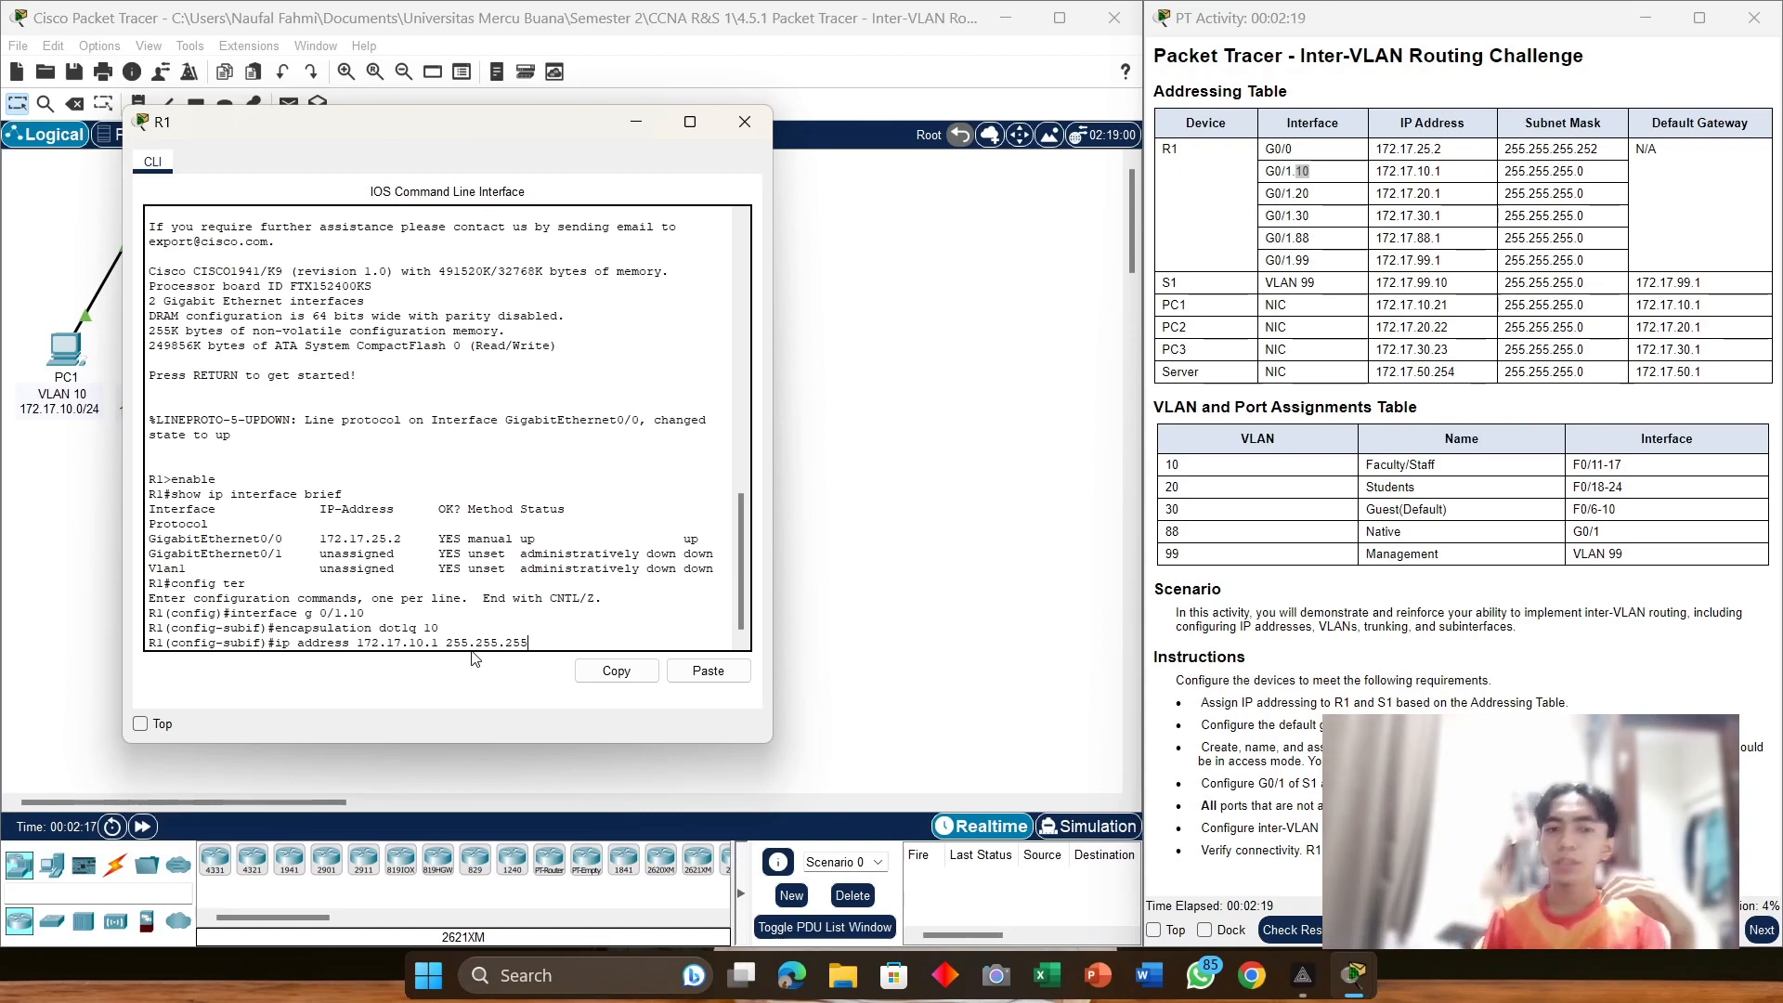
type(".0")
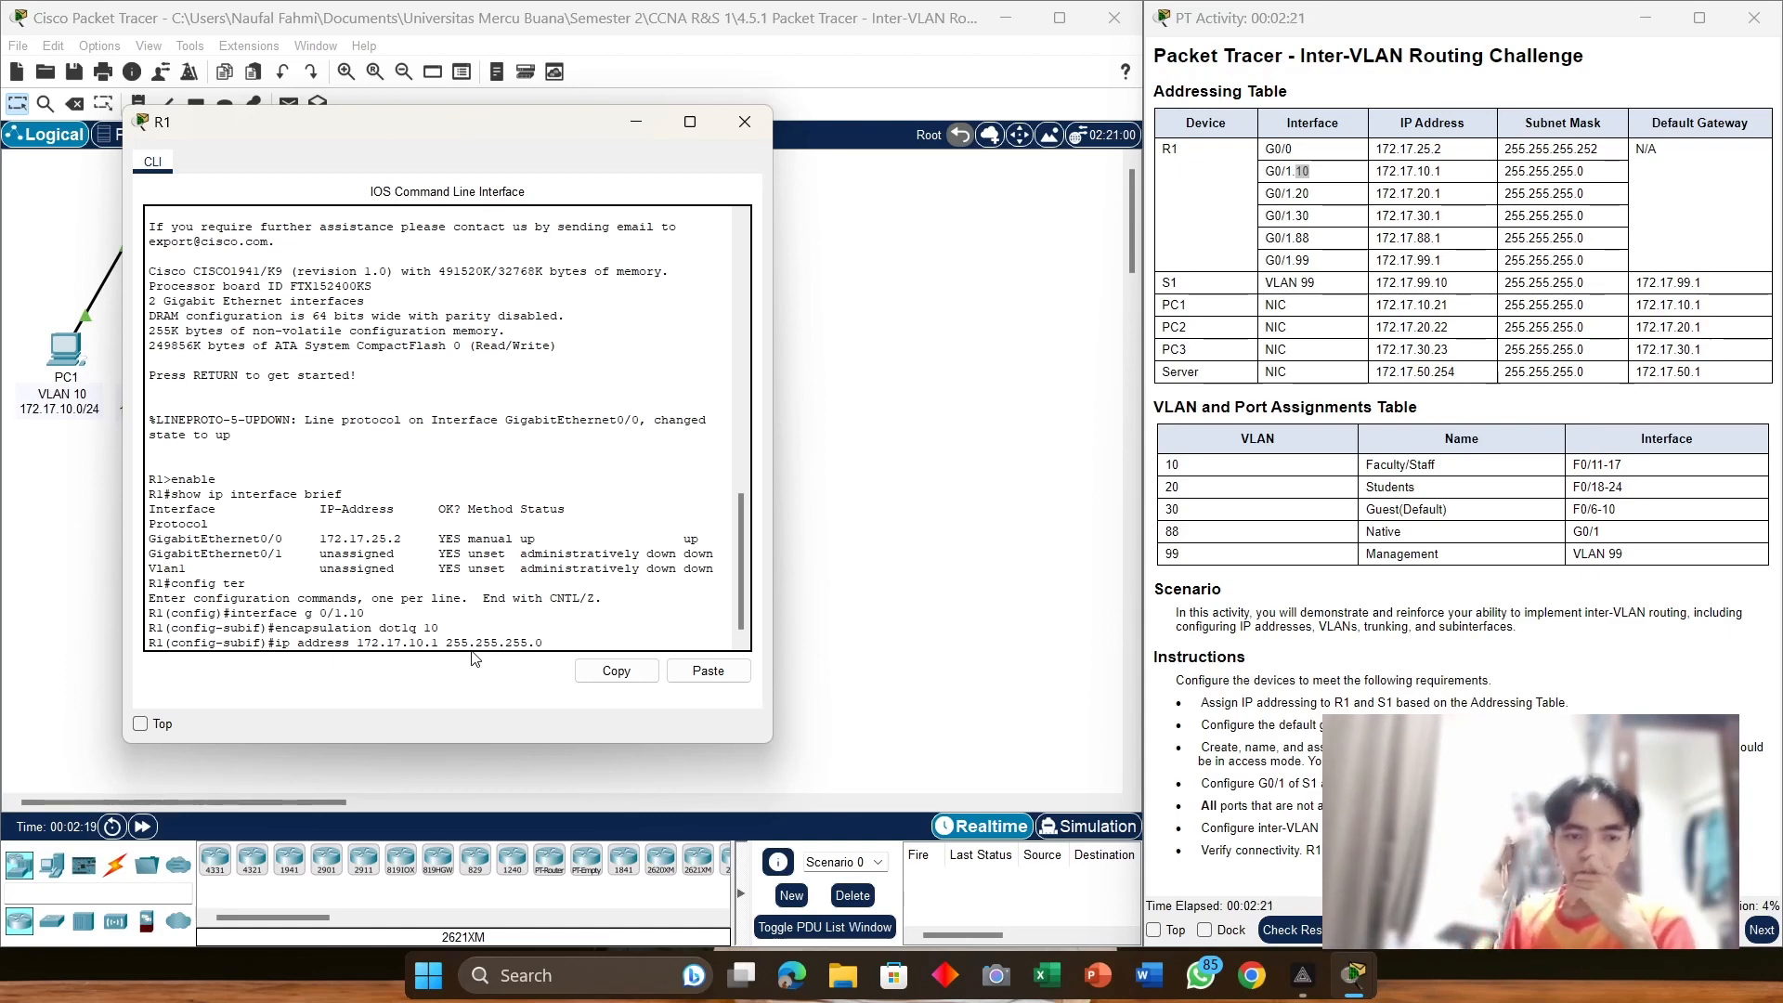
key("Return")
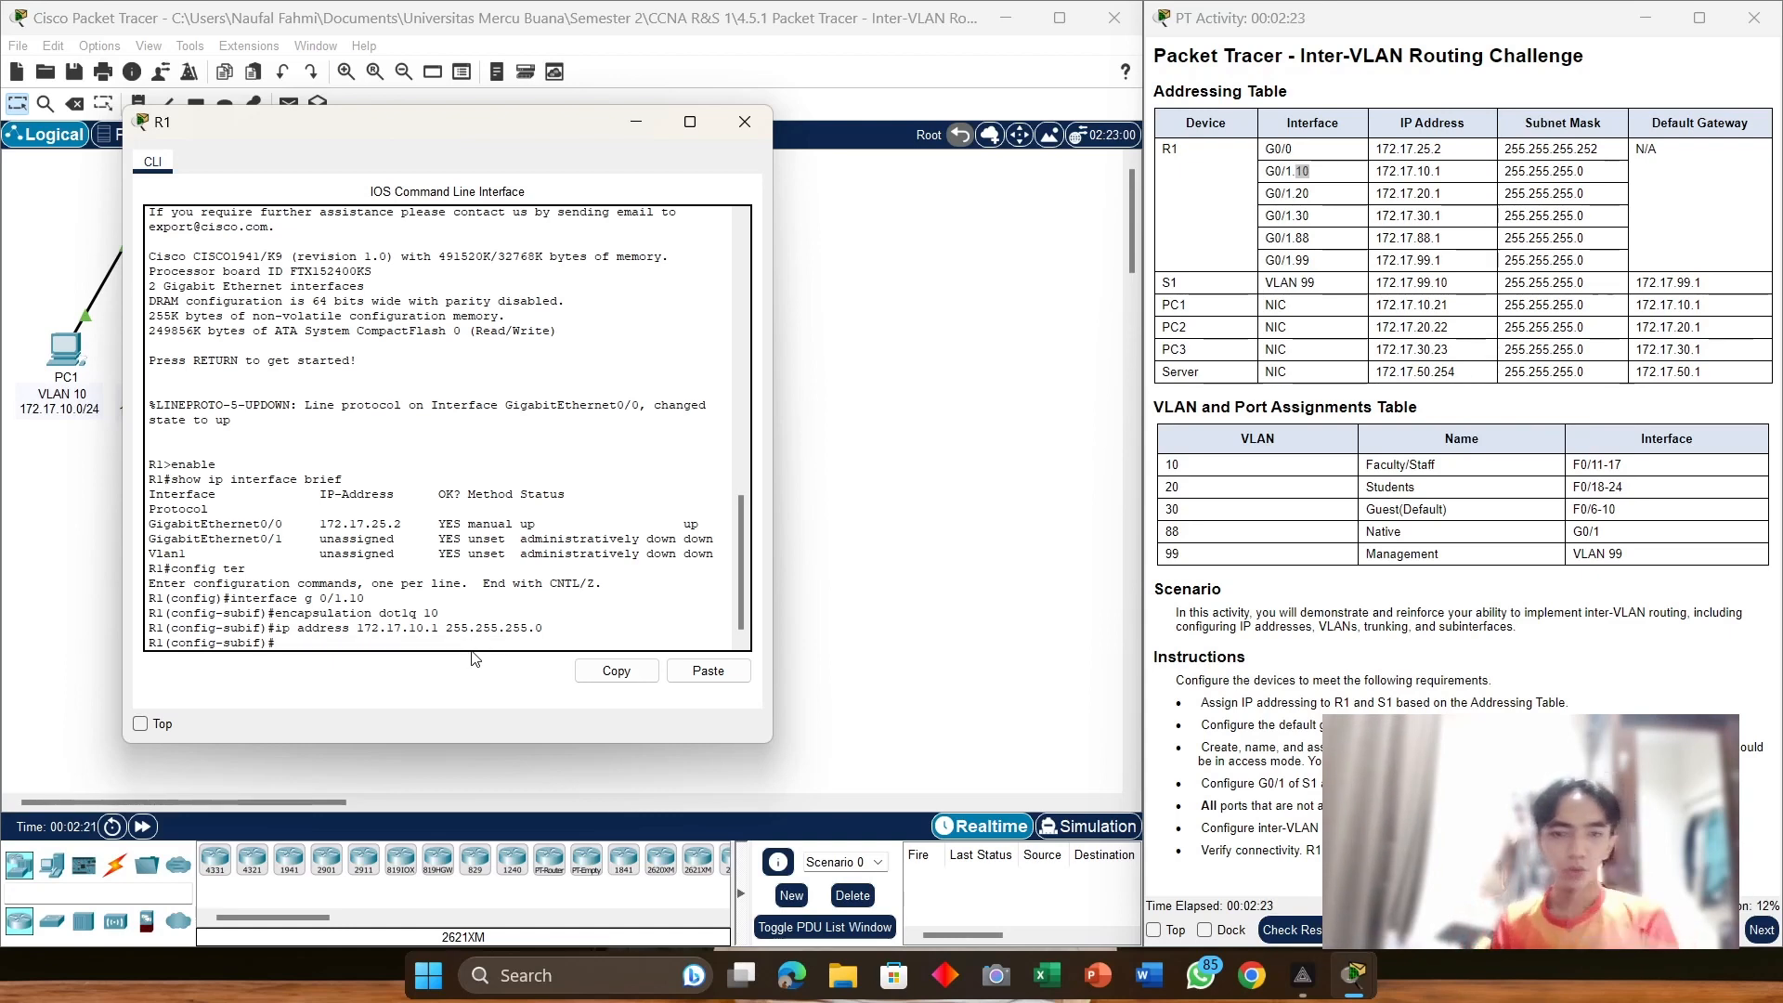
Step: Leave the configuration of subinterface G0/1.10 on R1 and create subinterface g 0/1.20
type("exit")
key("Return")
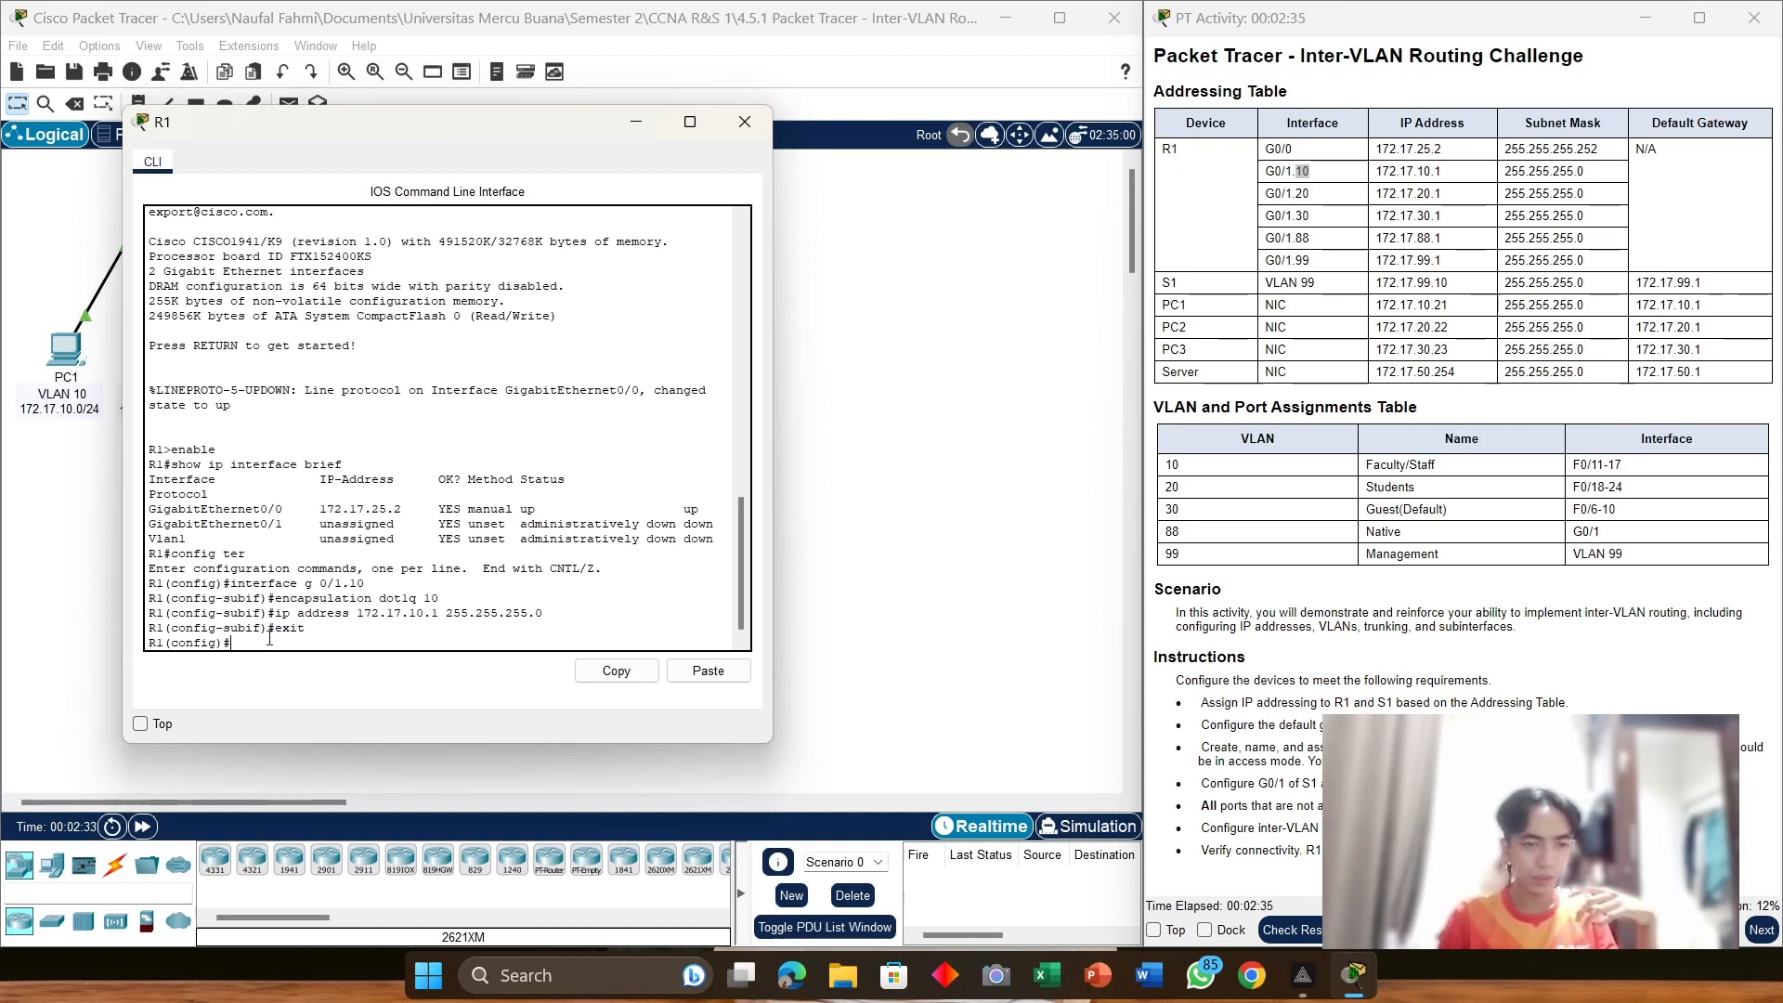
key("Up")
key("Up")
key("Up")
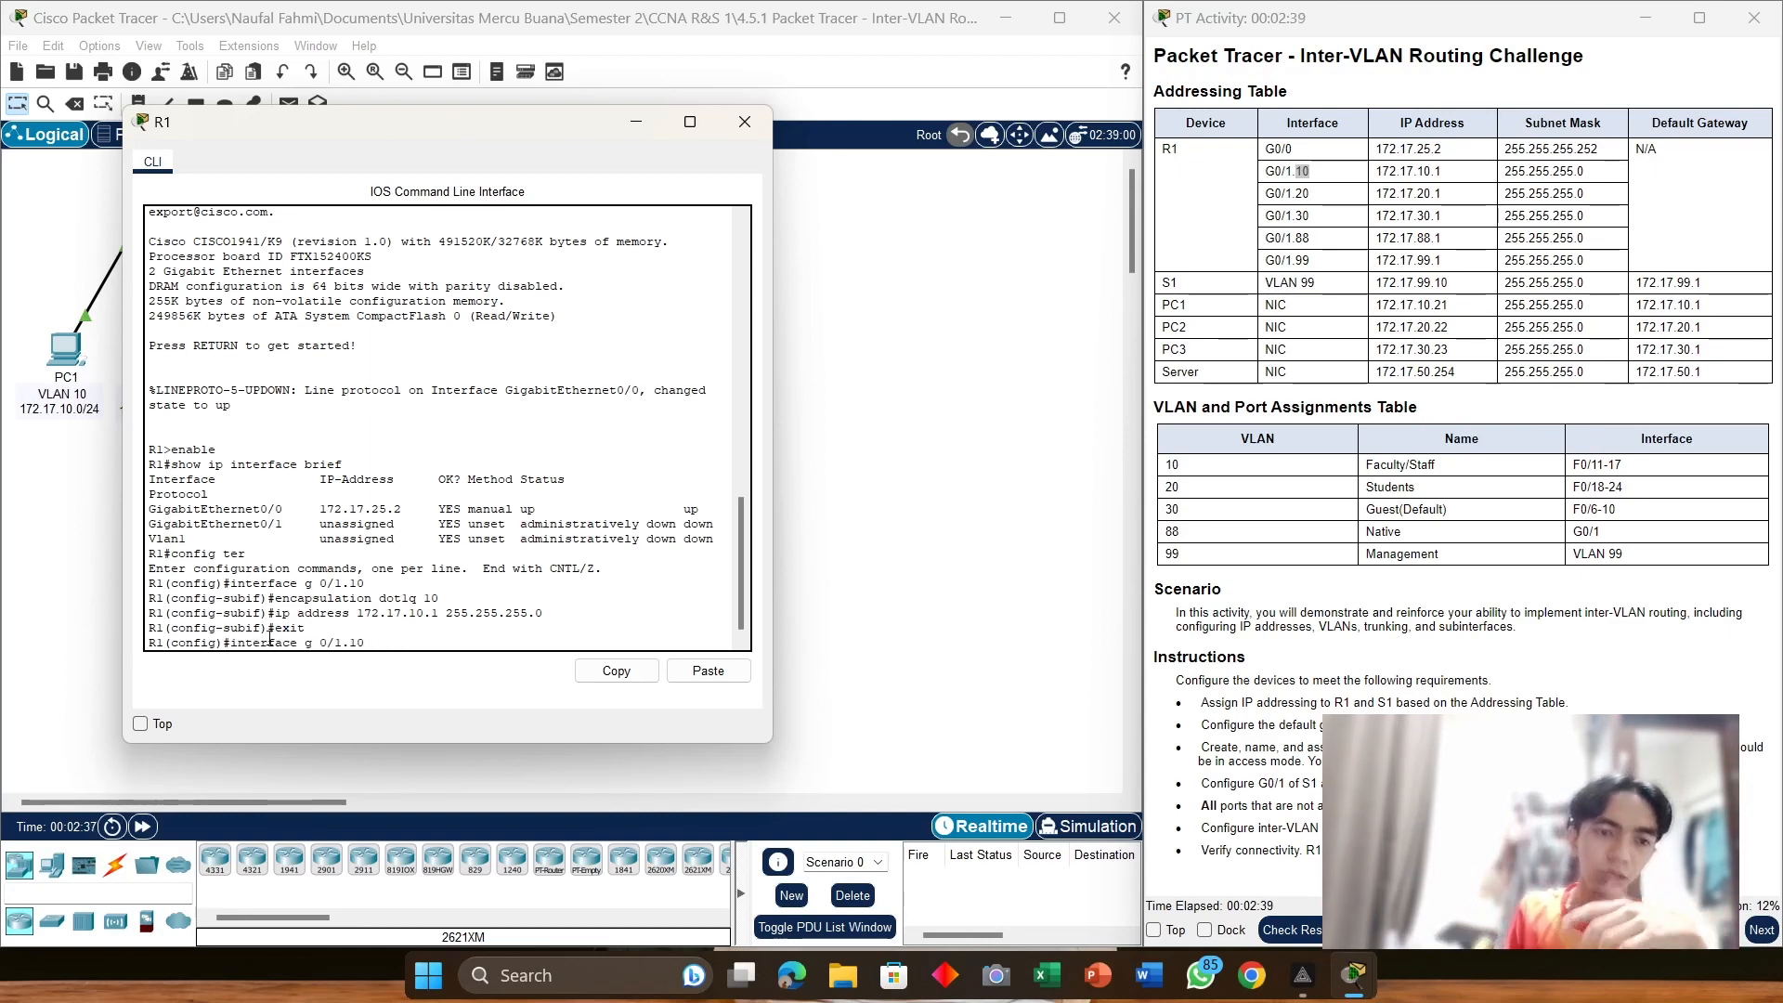
key("BackSpace")
key("BackSpace")
type("20")
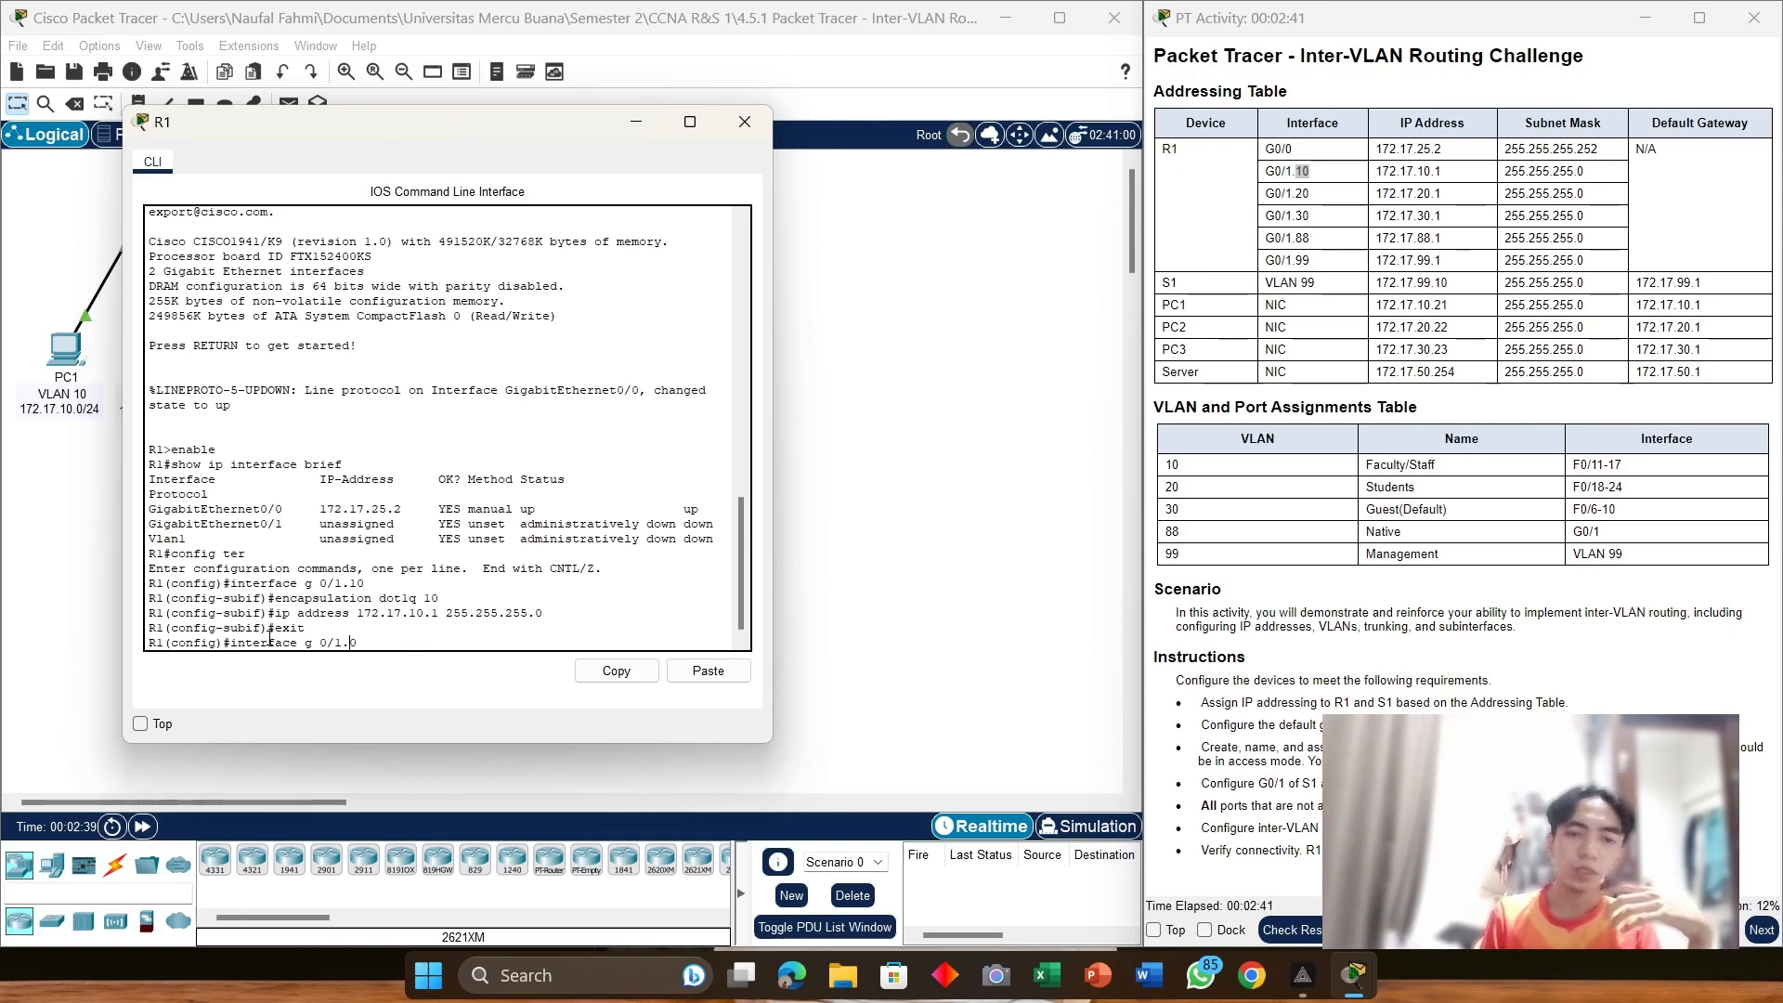
key("Return")
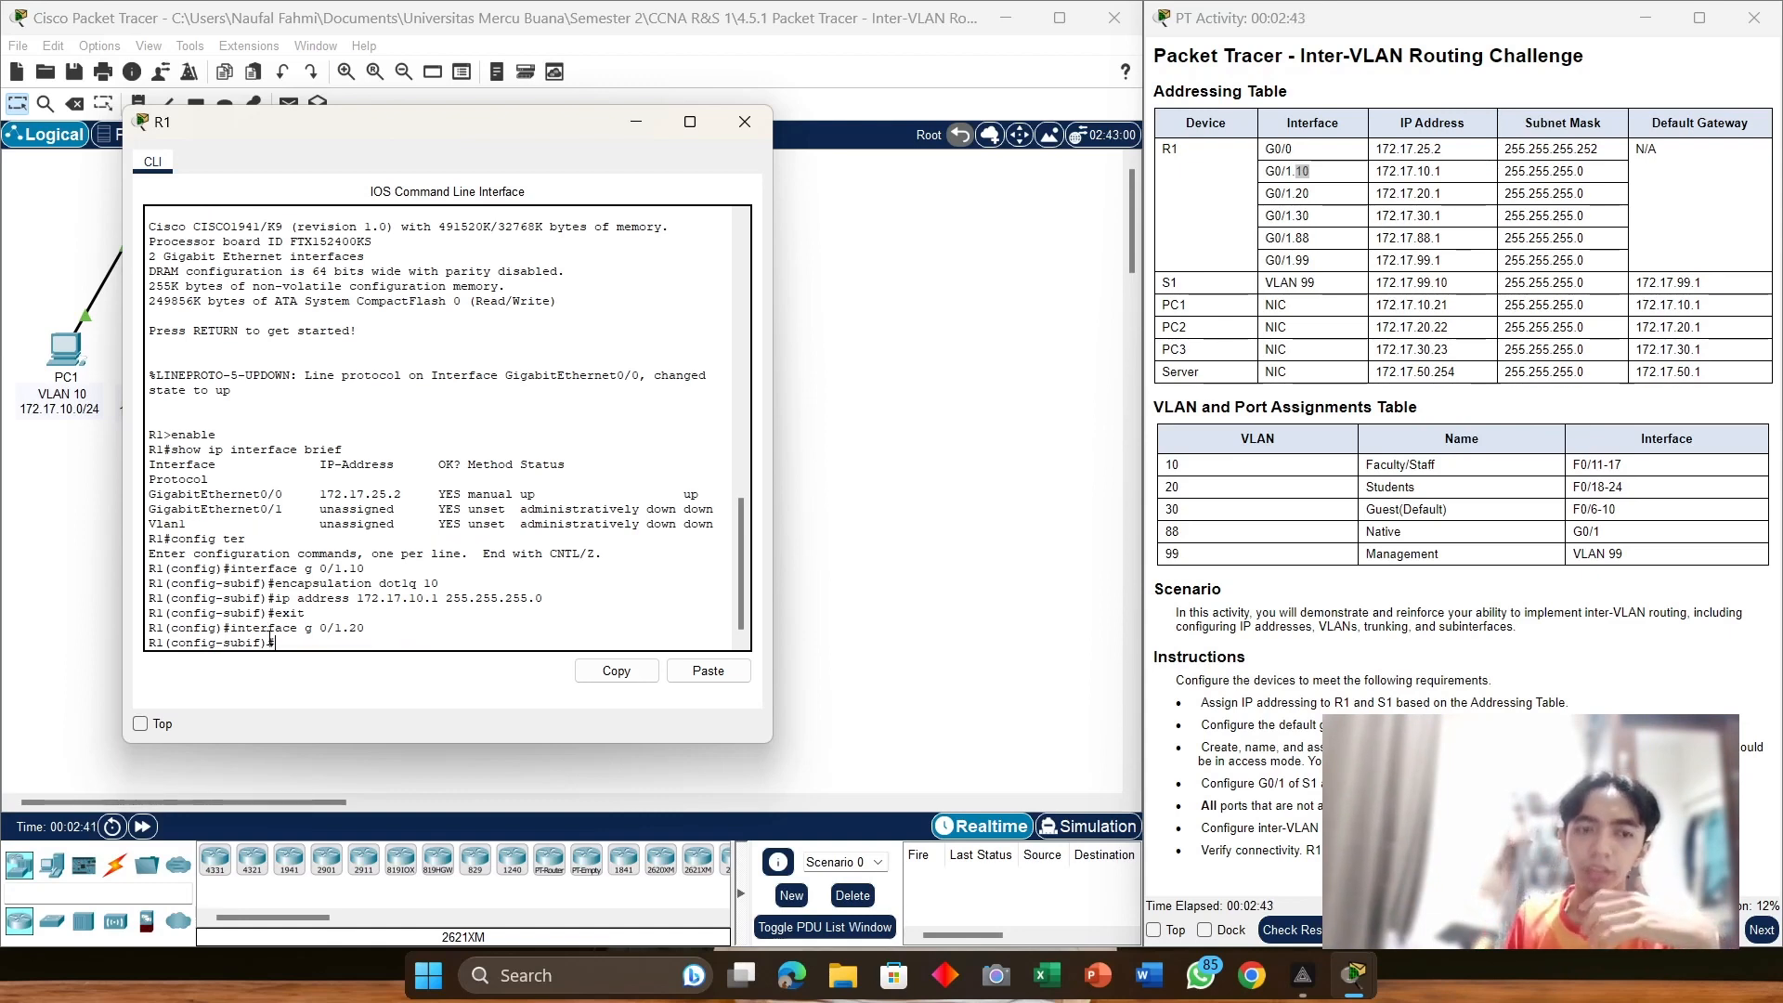
Step: Set dot1q encapsulation with VLAN ID 20 on subinterface G0/1.20
key("Up")
key("Up")
key("Up")
key("Up")
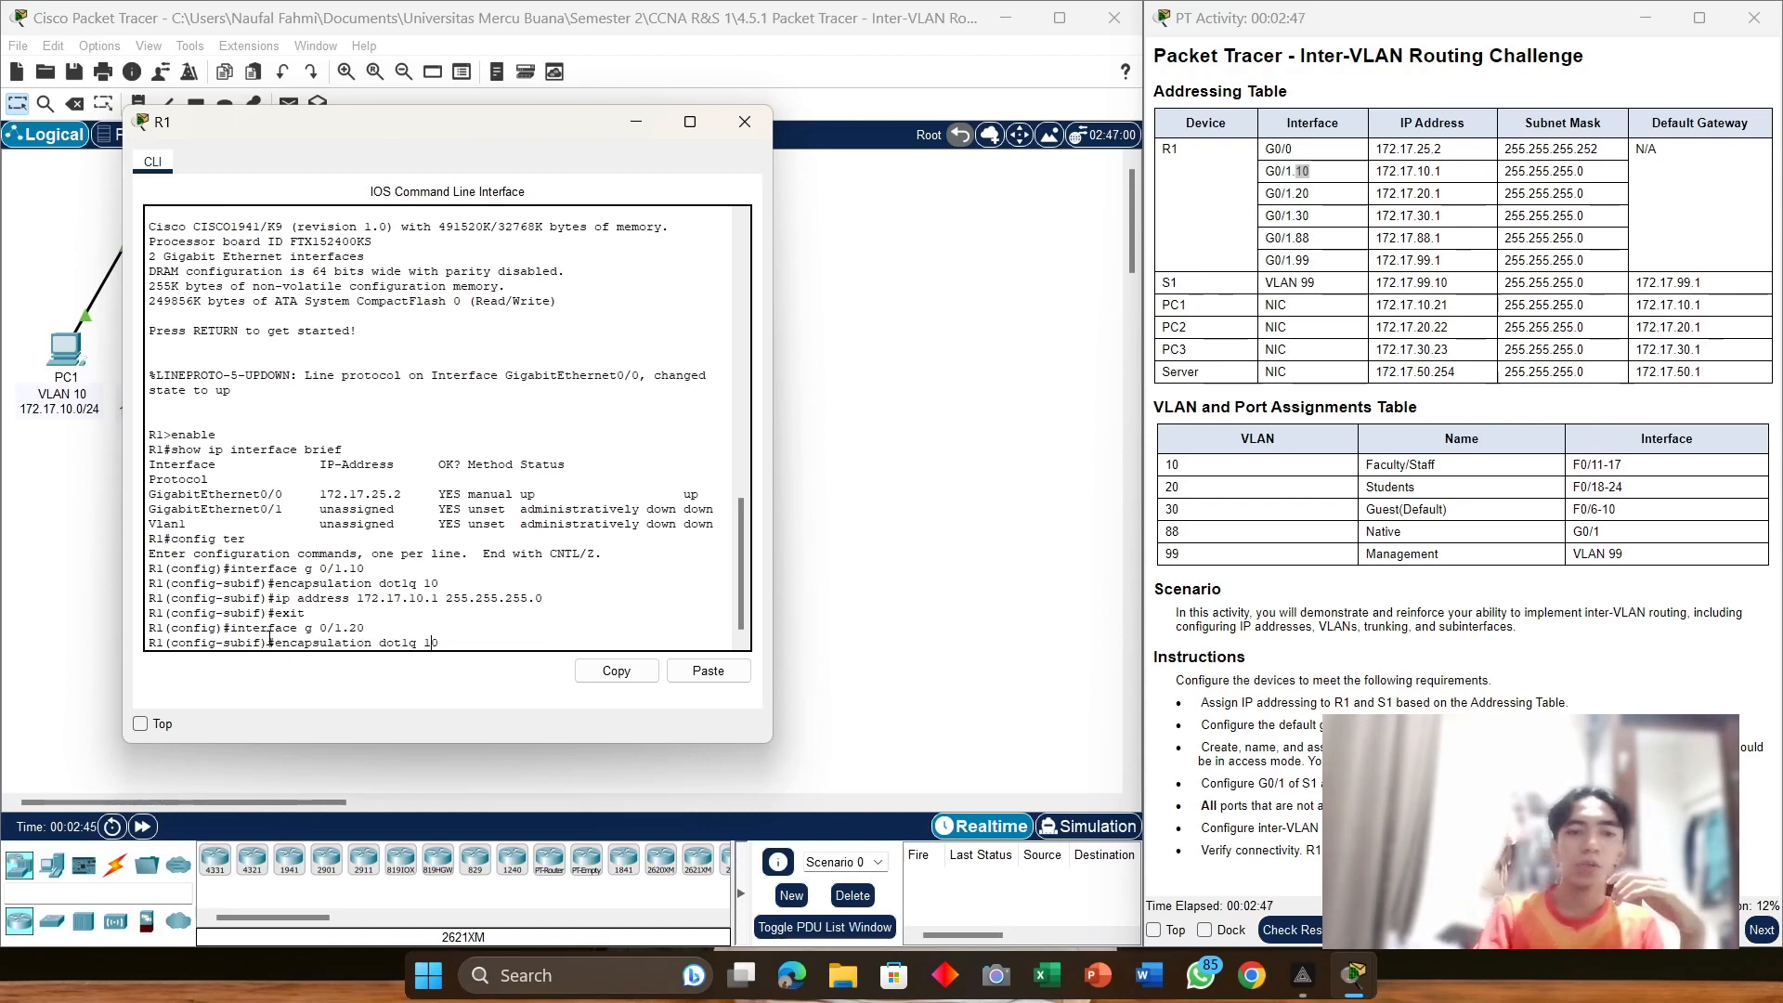
key("BackSpace")
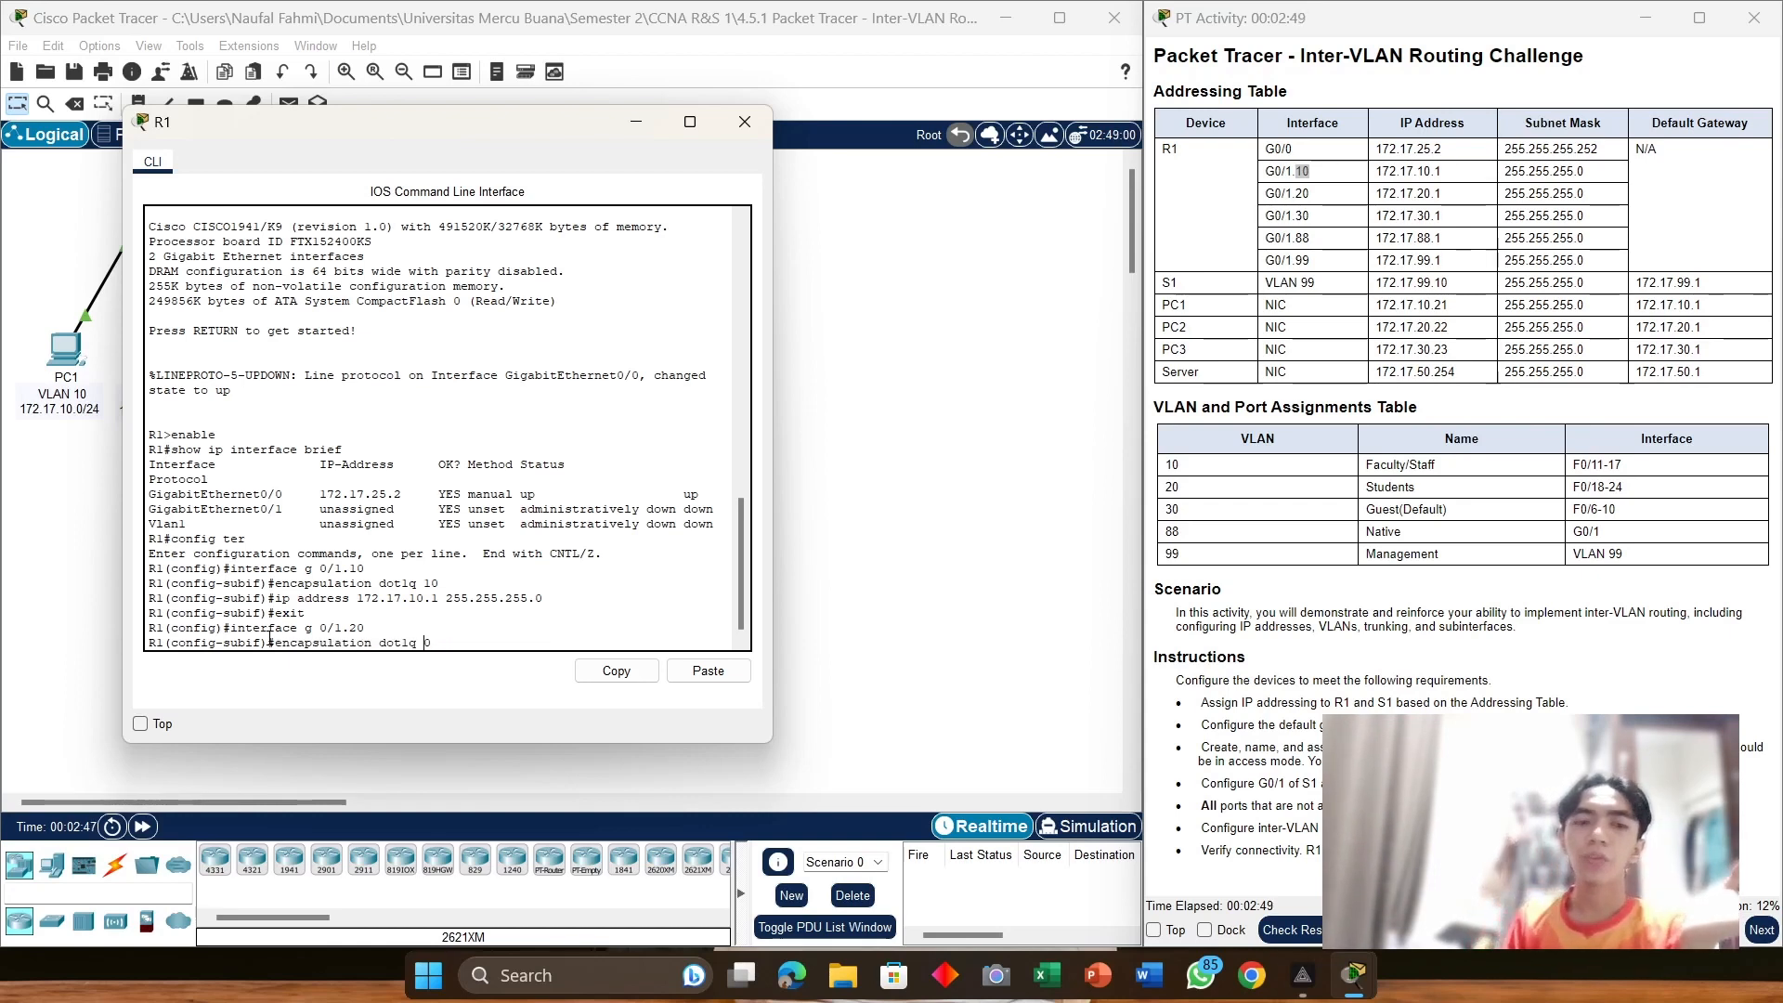
type("2")
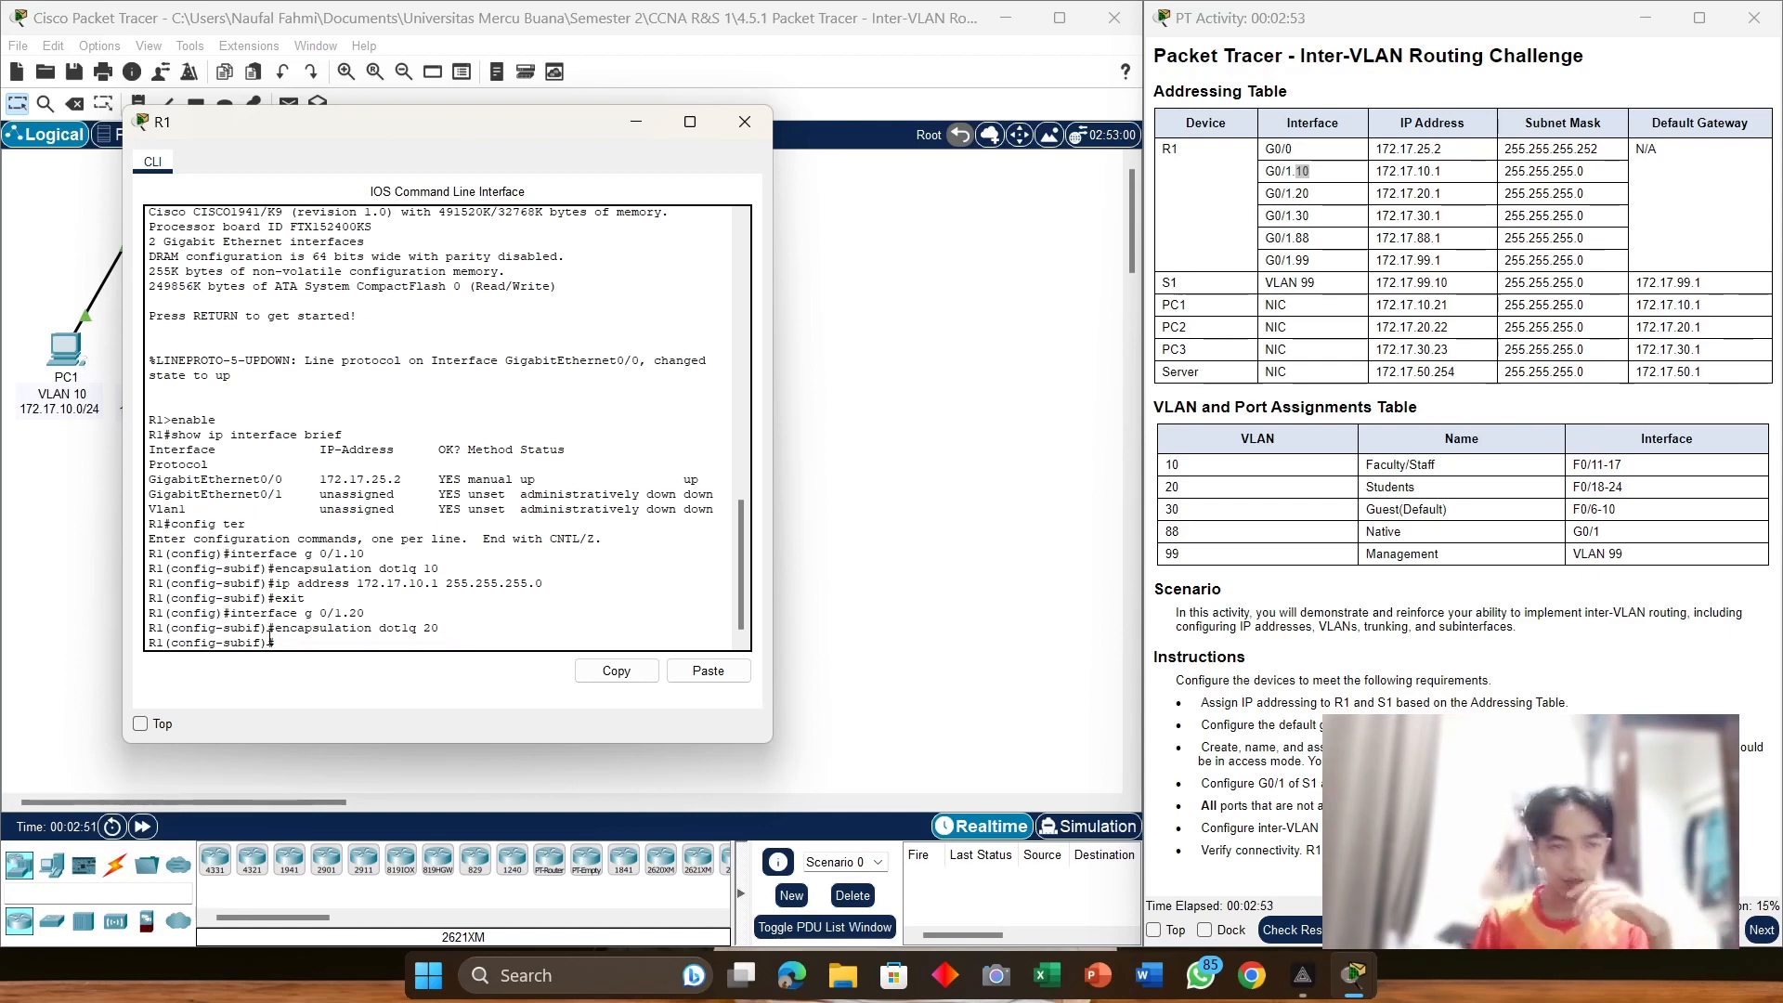
Step: Assign IP address 172.17.20.1 with mask 255.255.255.0 to subinterface G0/1.20
key("Up")
key("Up")
key("Up")
key("Up")
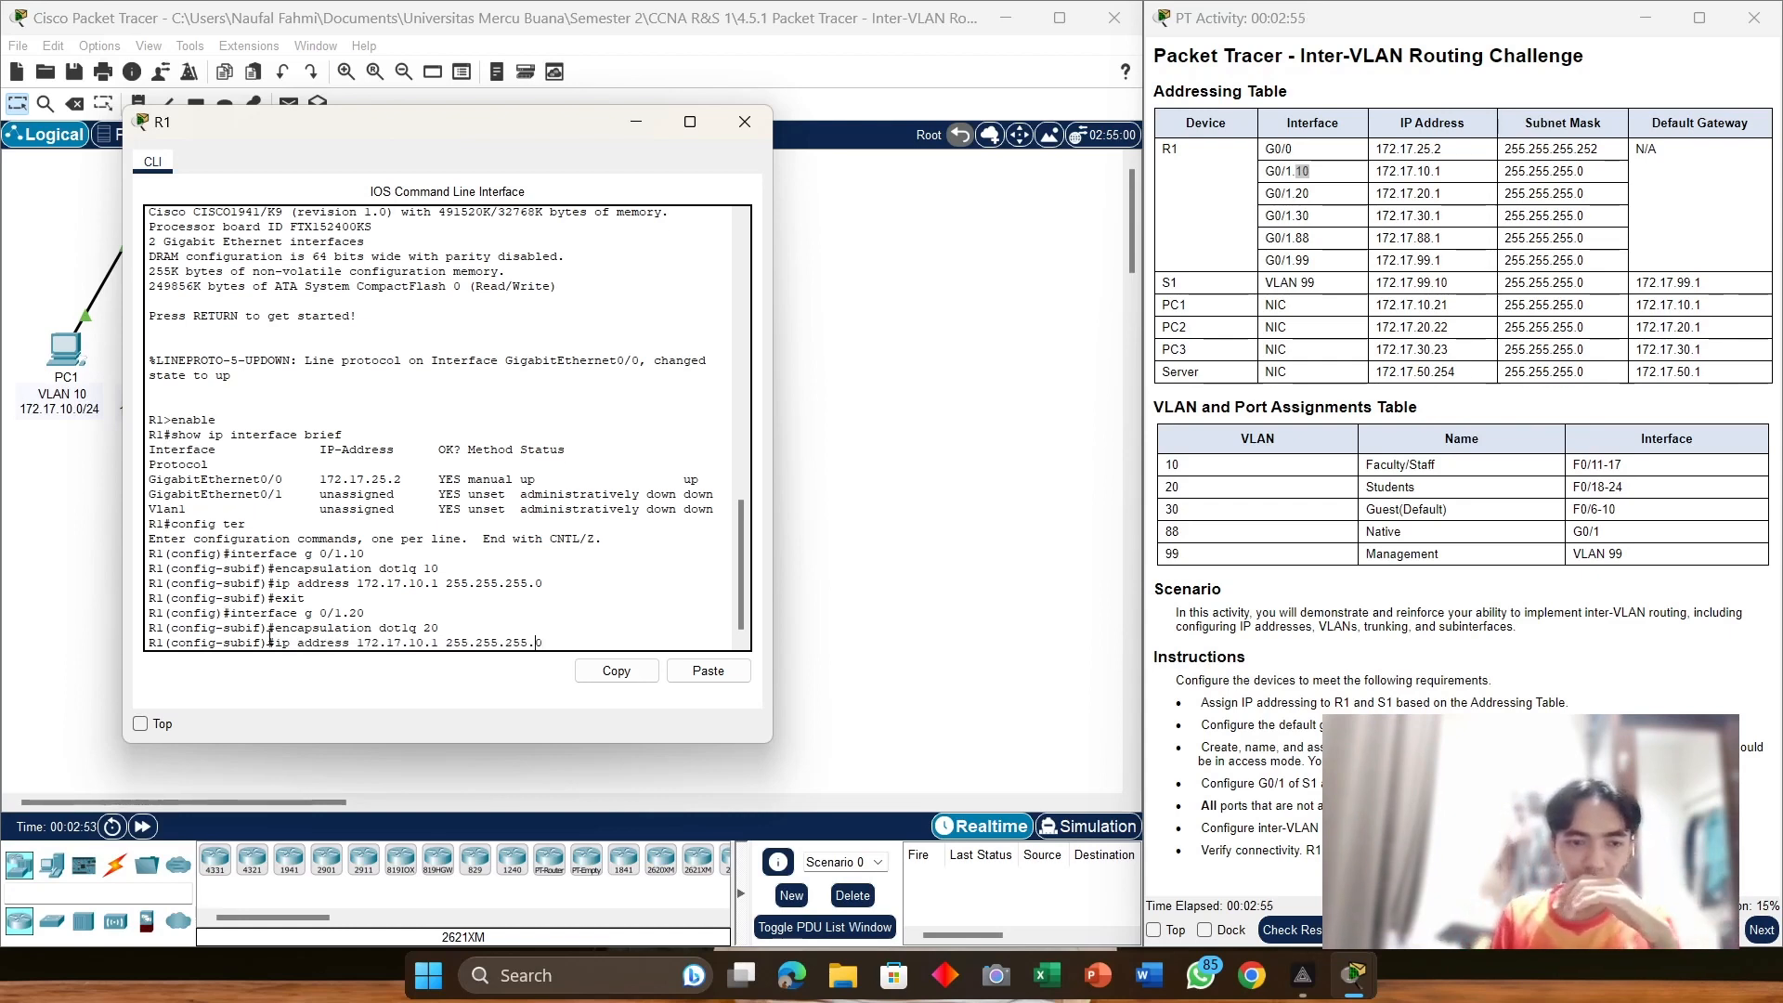
key("Left")
key("Left")
key("Left")
key("Left")
key("Left")
key("Left")
key("Left")
key("Left")
key("Left")
key("Left")
key("Left")
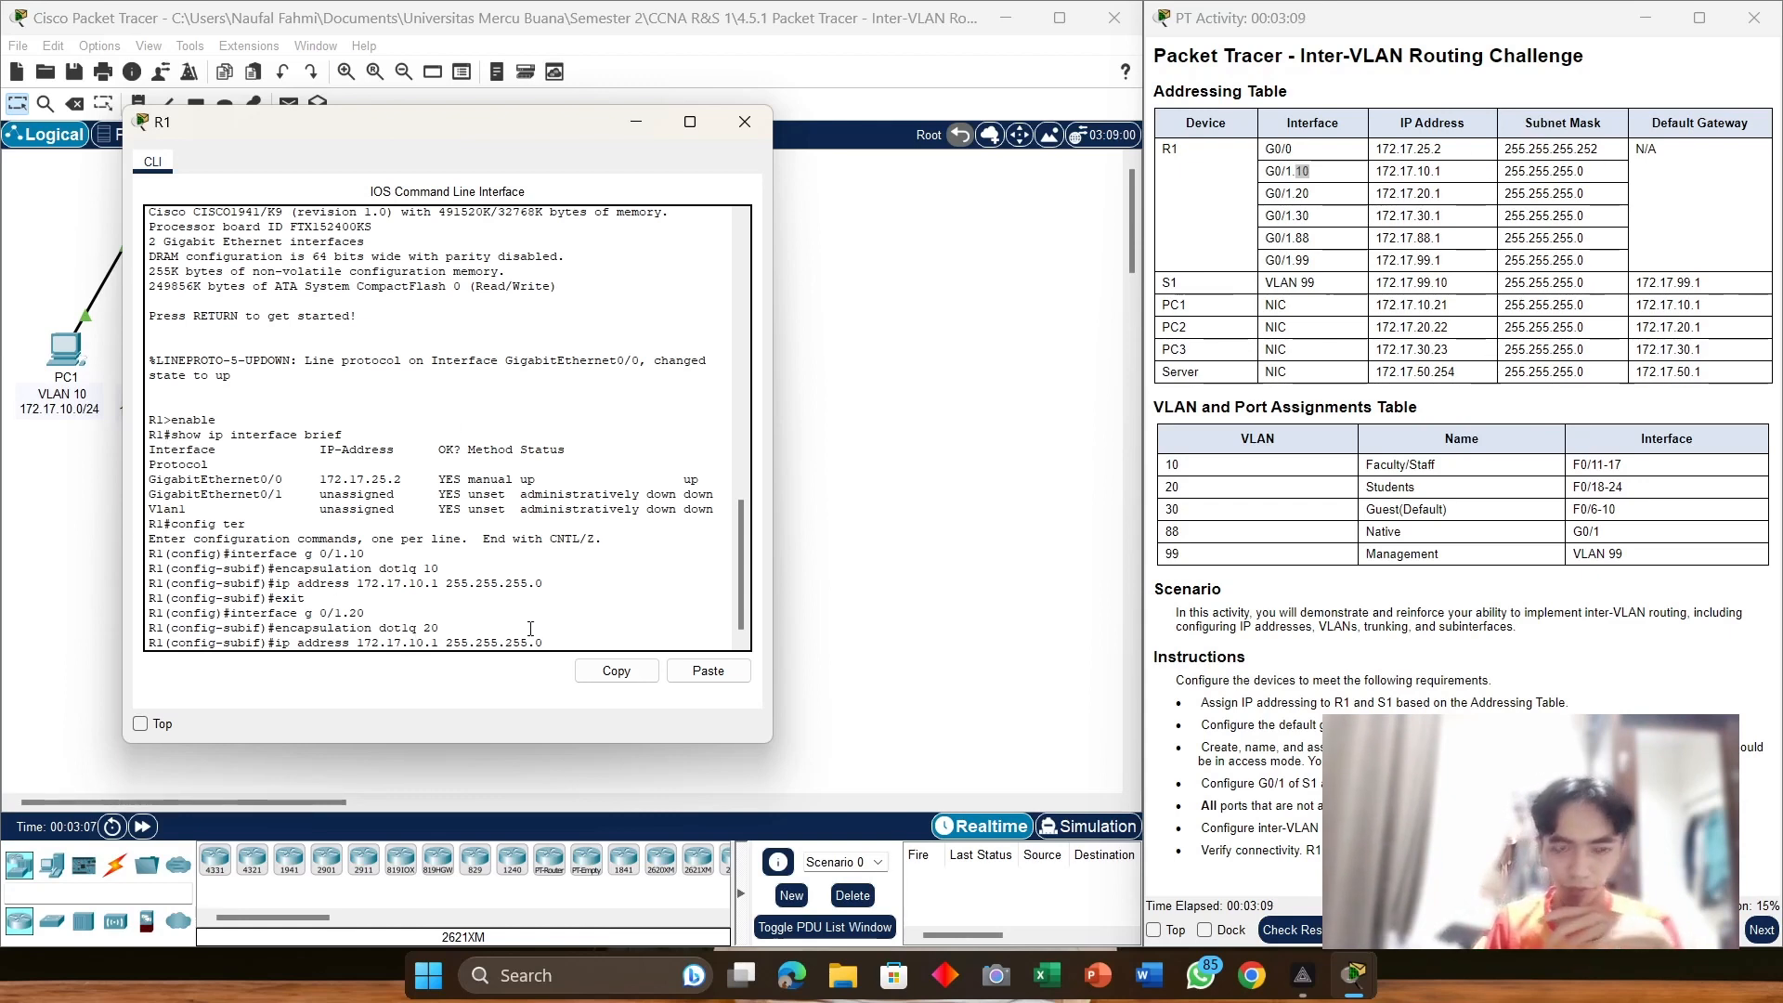
key("BackSpace")
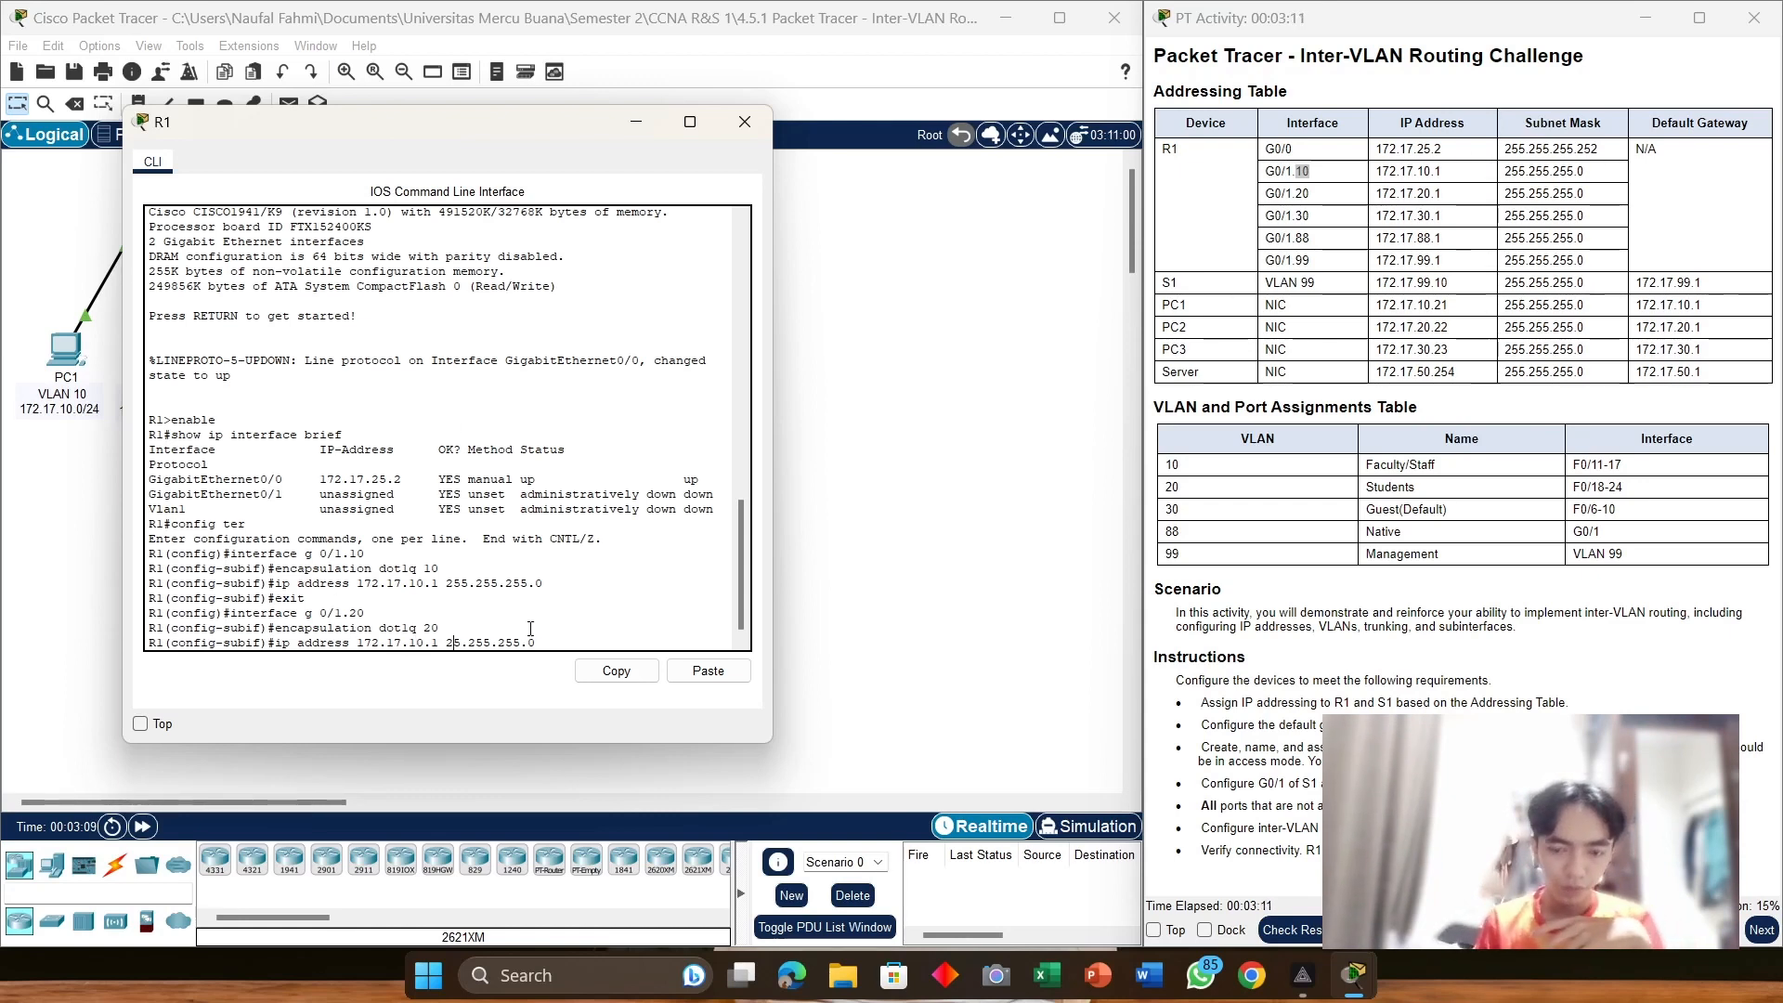
type("5")
key("Left")
key("Left")
key("Left")
key("Left")
key("Left")
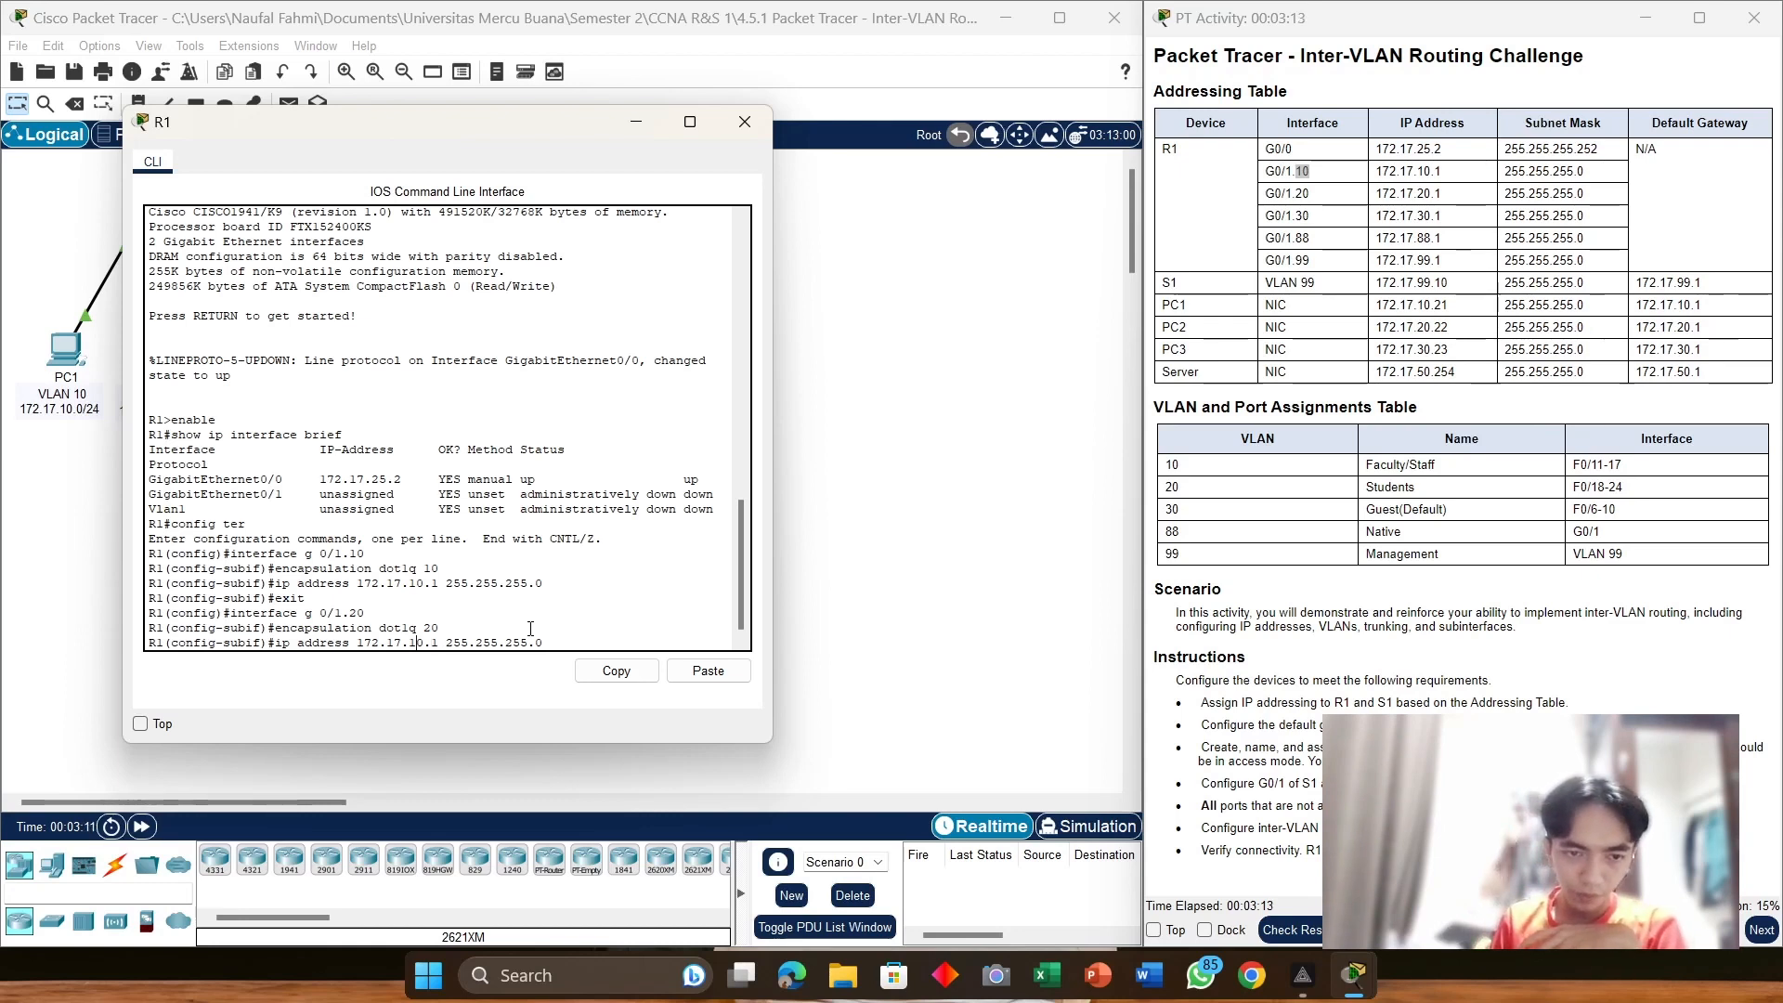
key("Left")
key("BackSpace")
type("2")
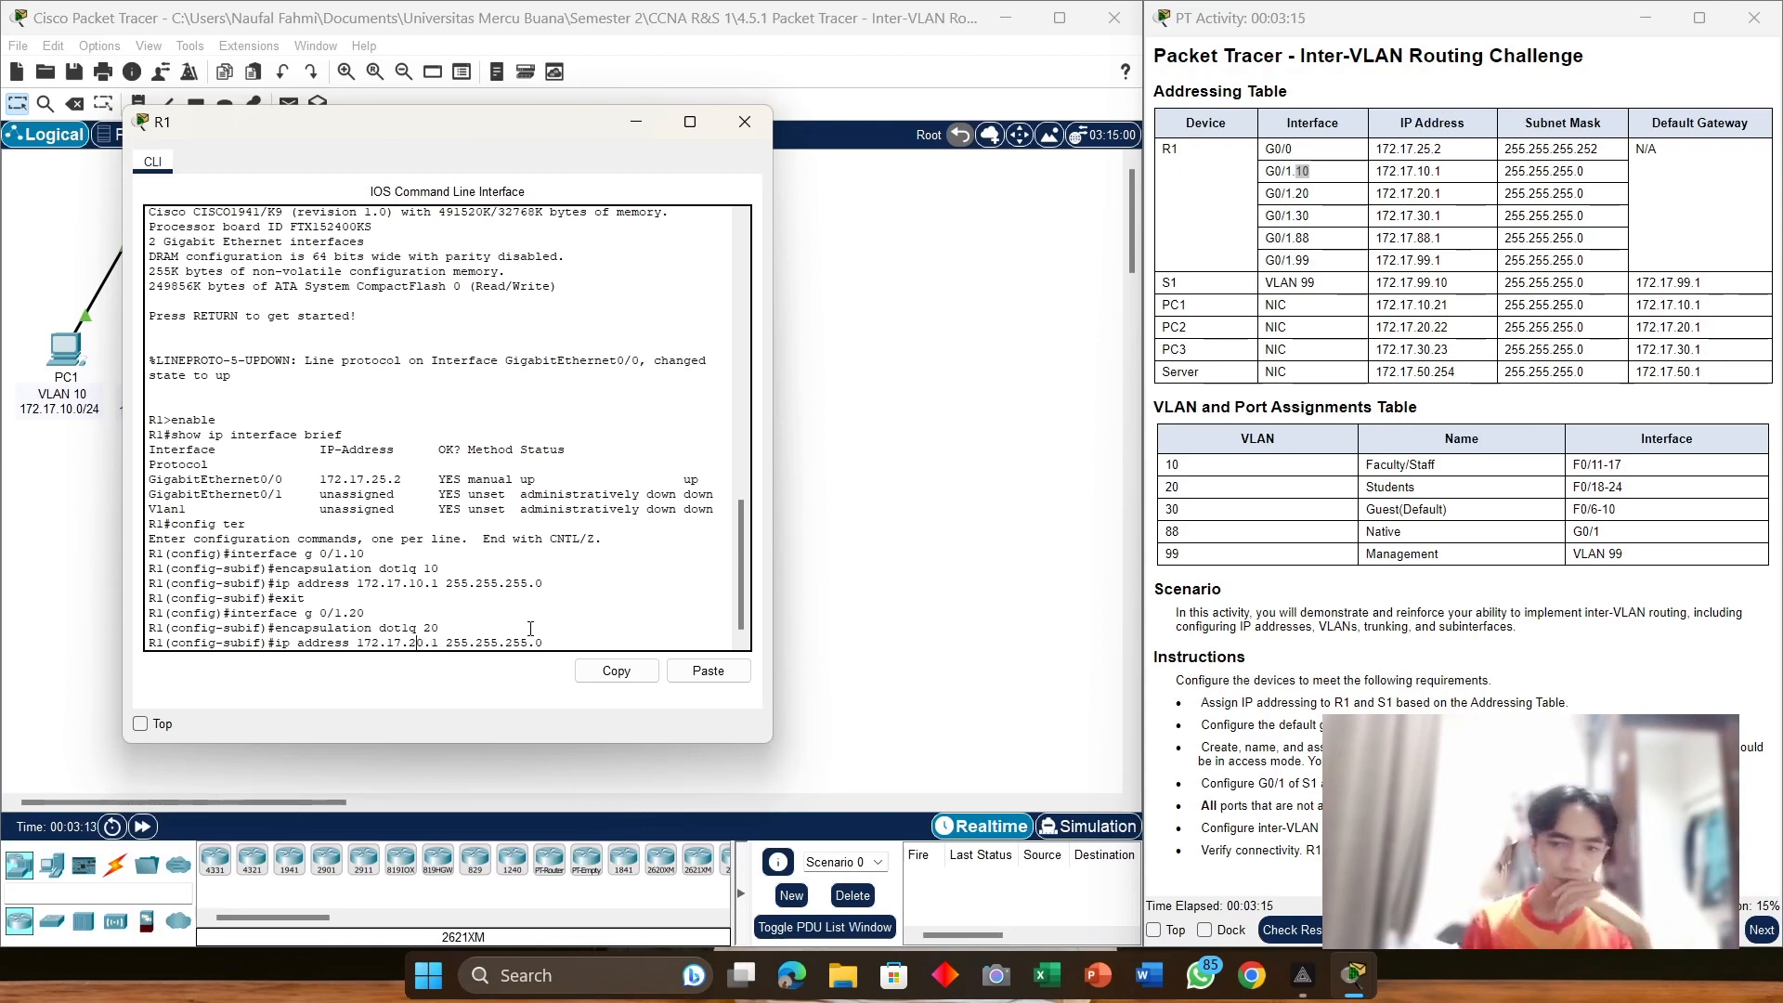
key("Return")
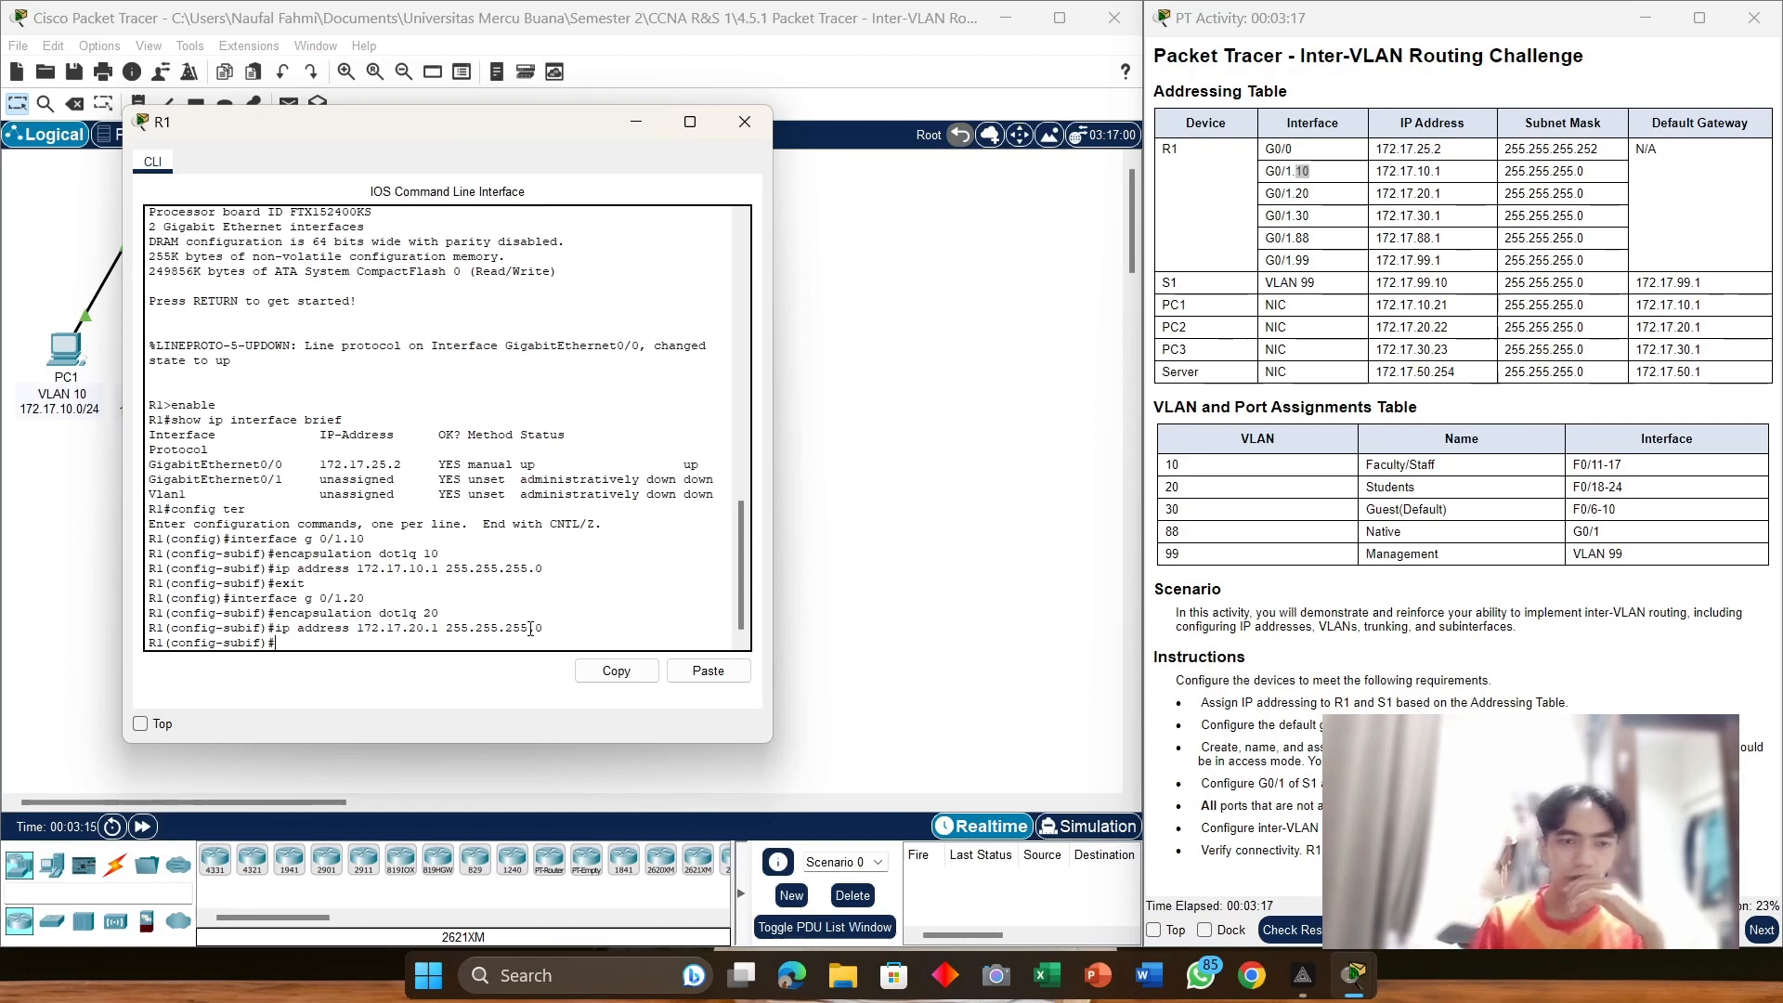
Step: Exit subinterface G0/1.20 on R1 and create subinterface g 0/1.30
key("Up")
key("Up")
key("Up")
key("Return")
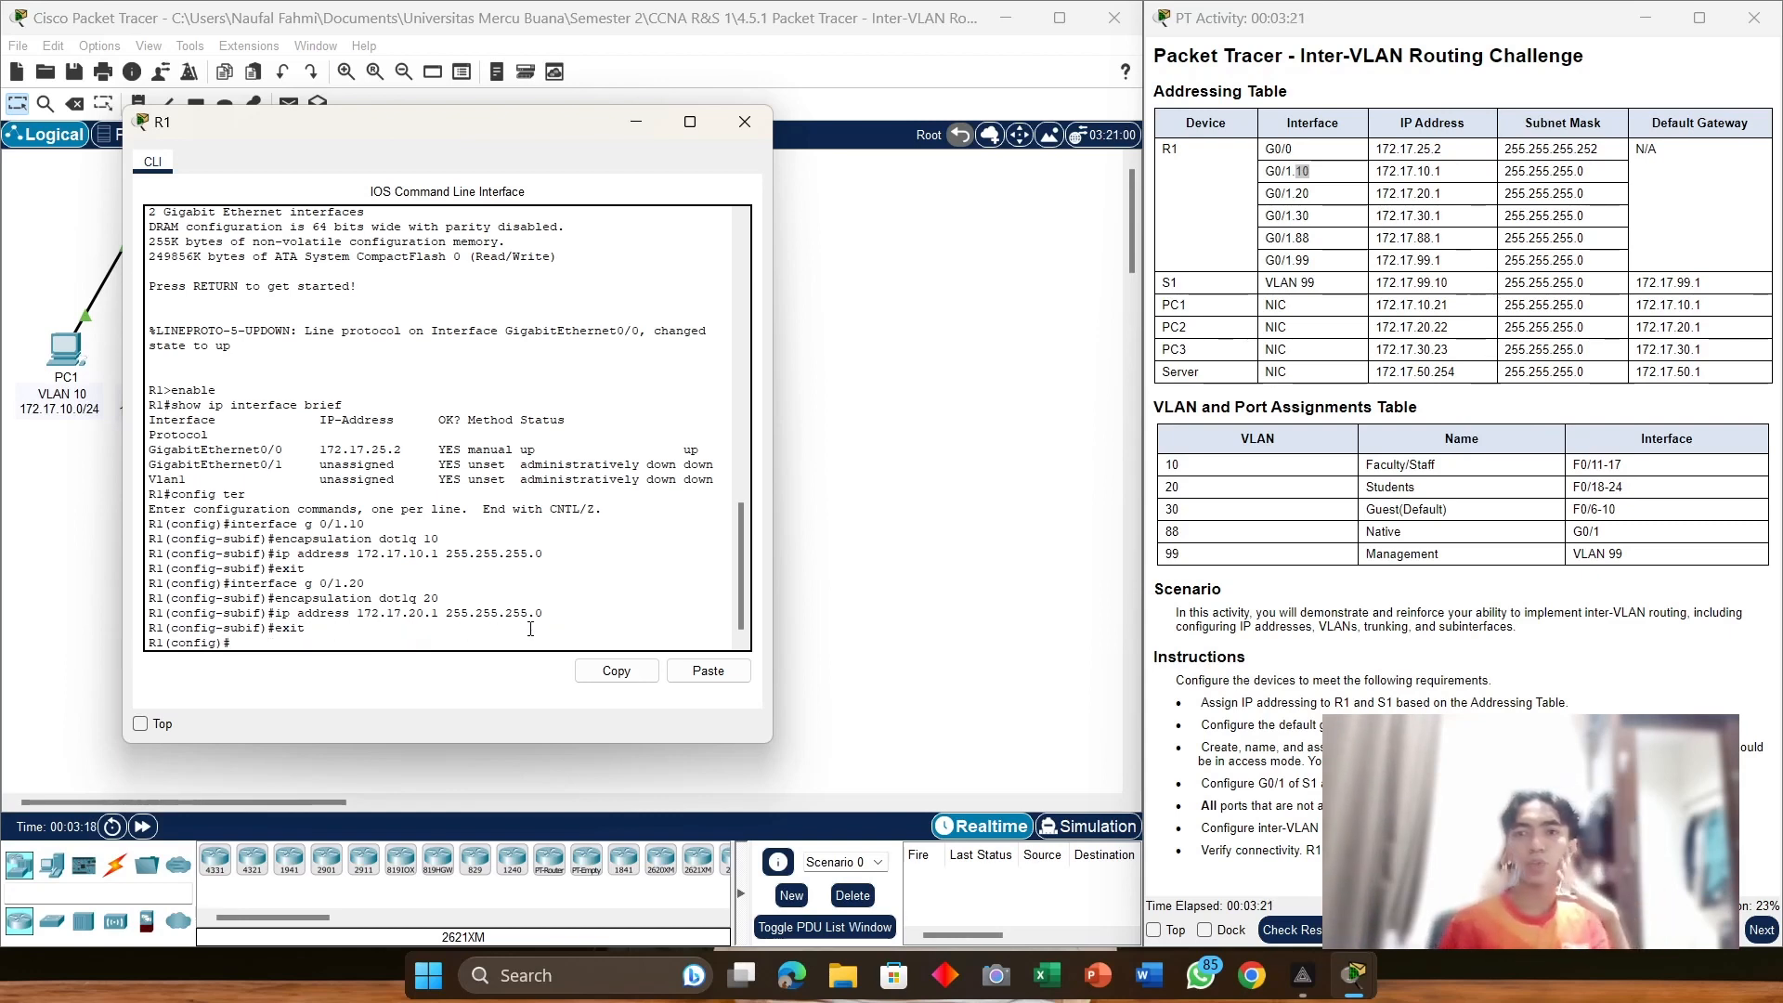
key("Up")
key("Up")
key("Up")
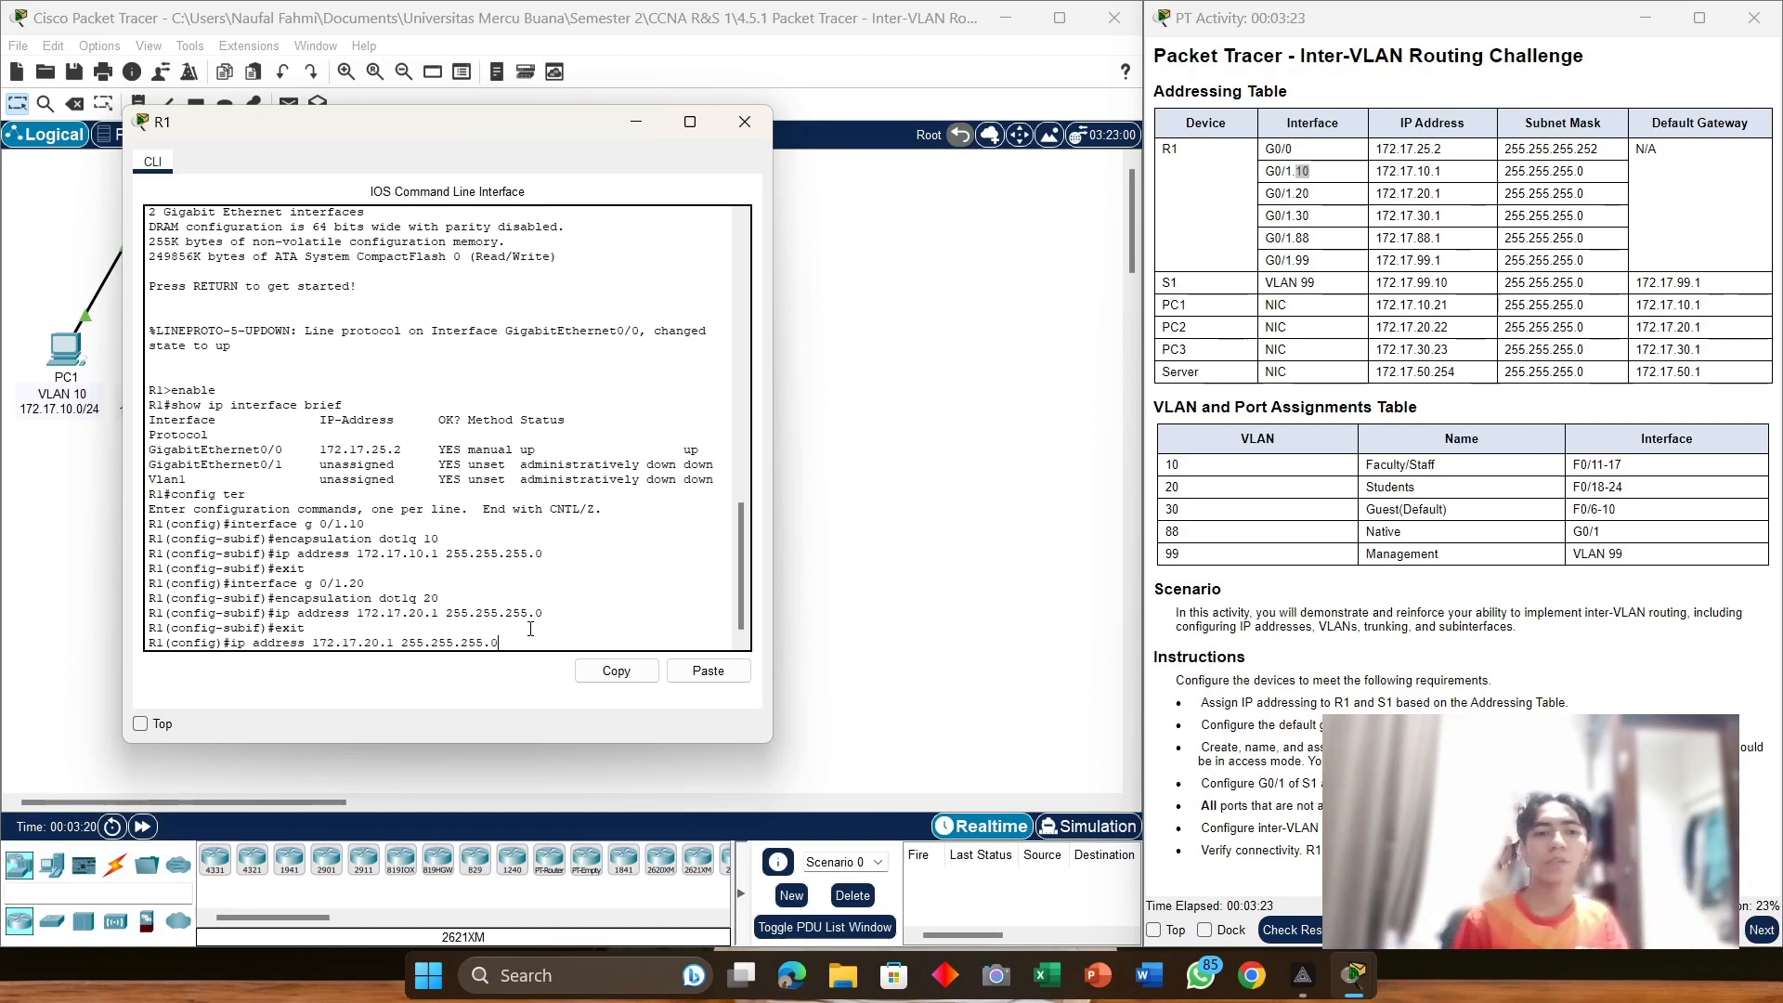
key("Up")
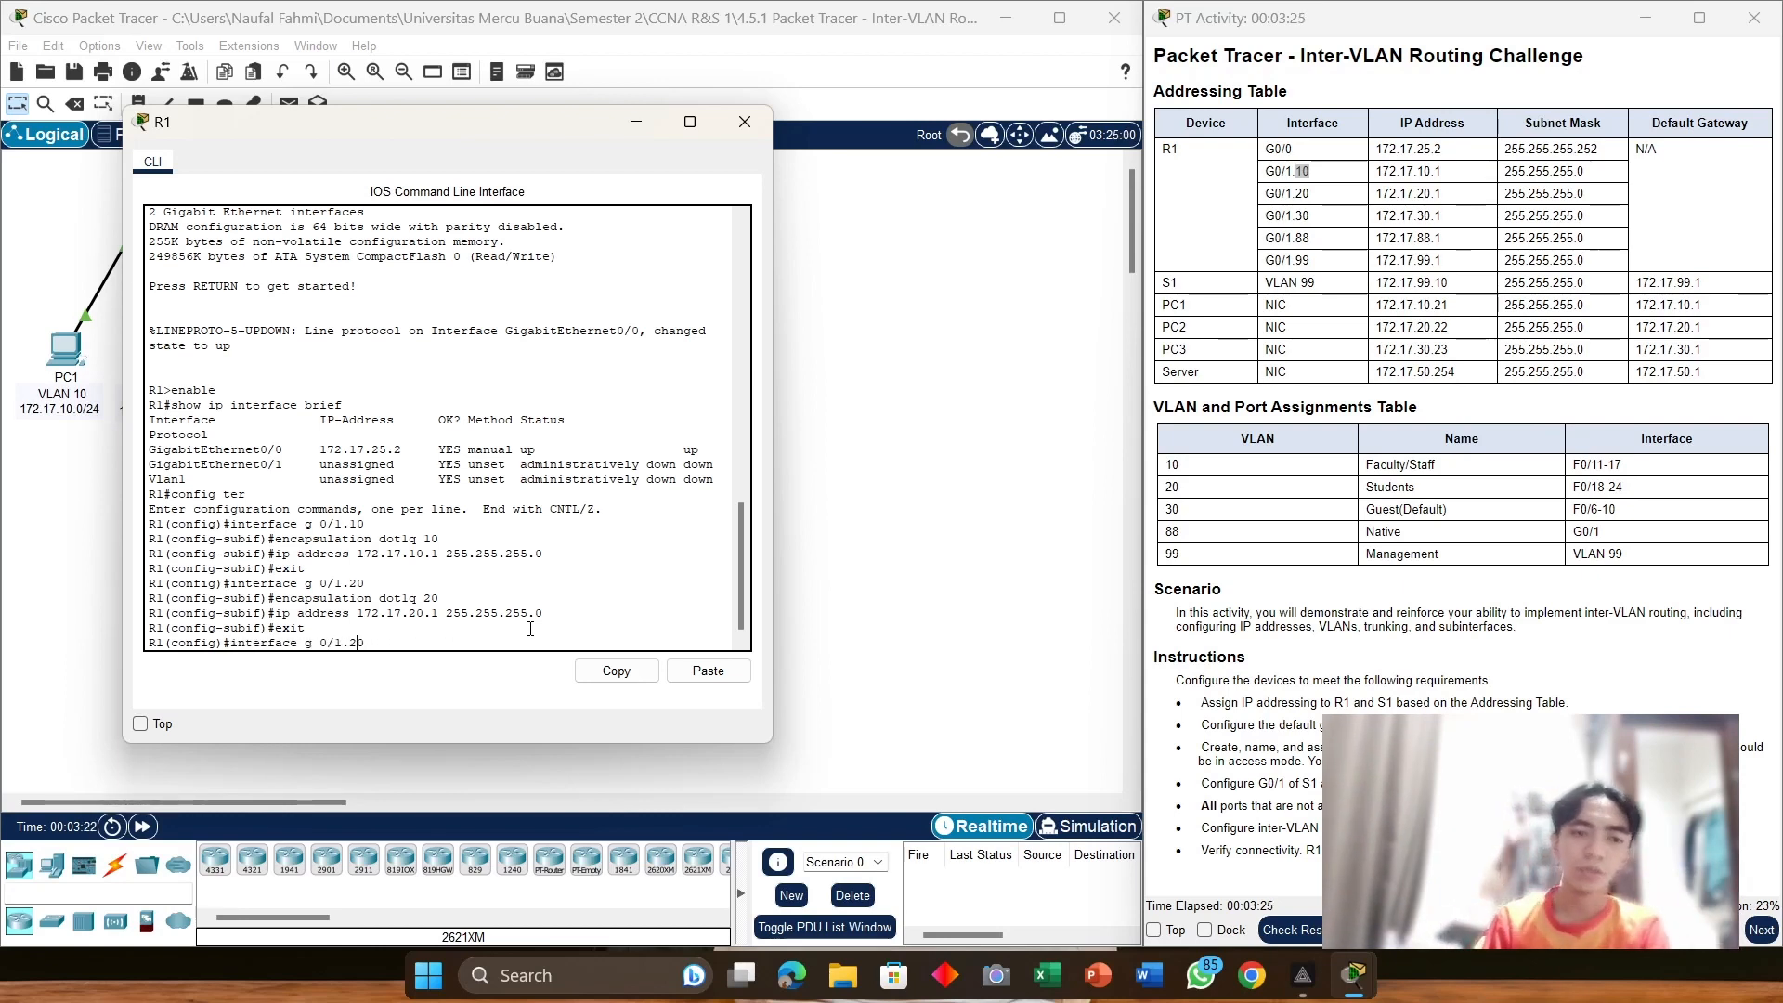
key("BackSpace")
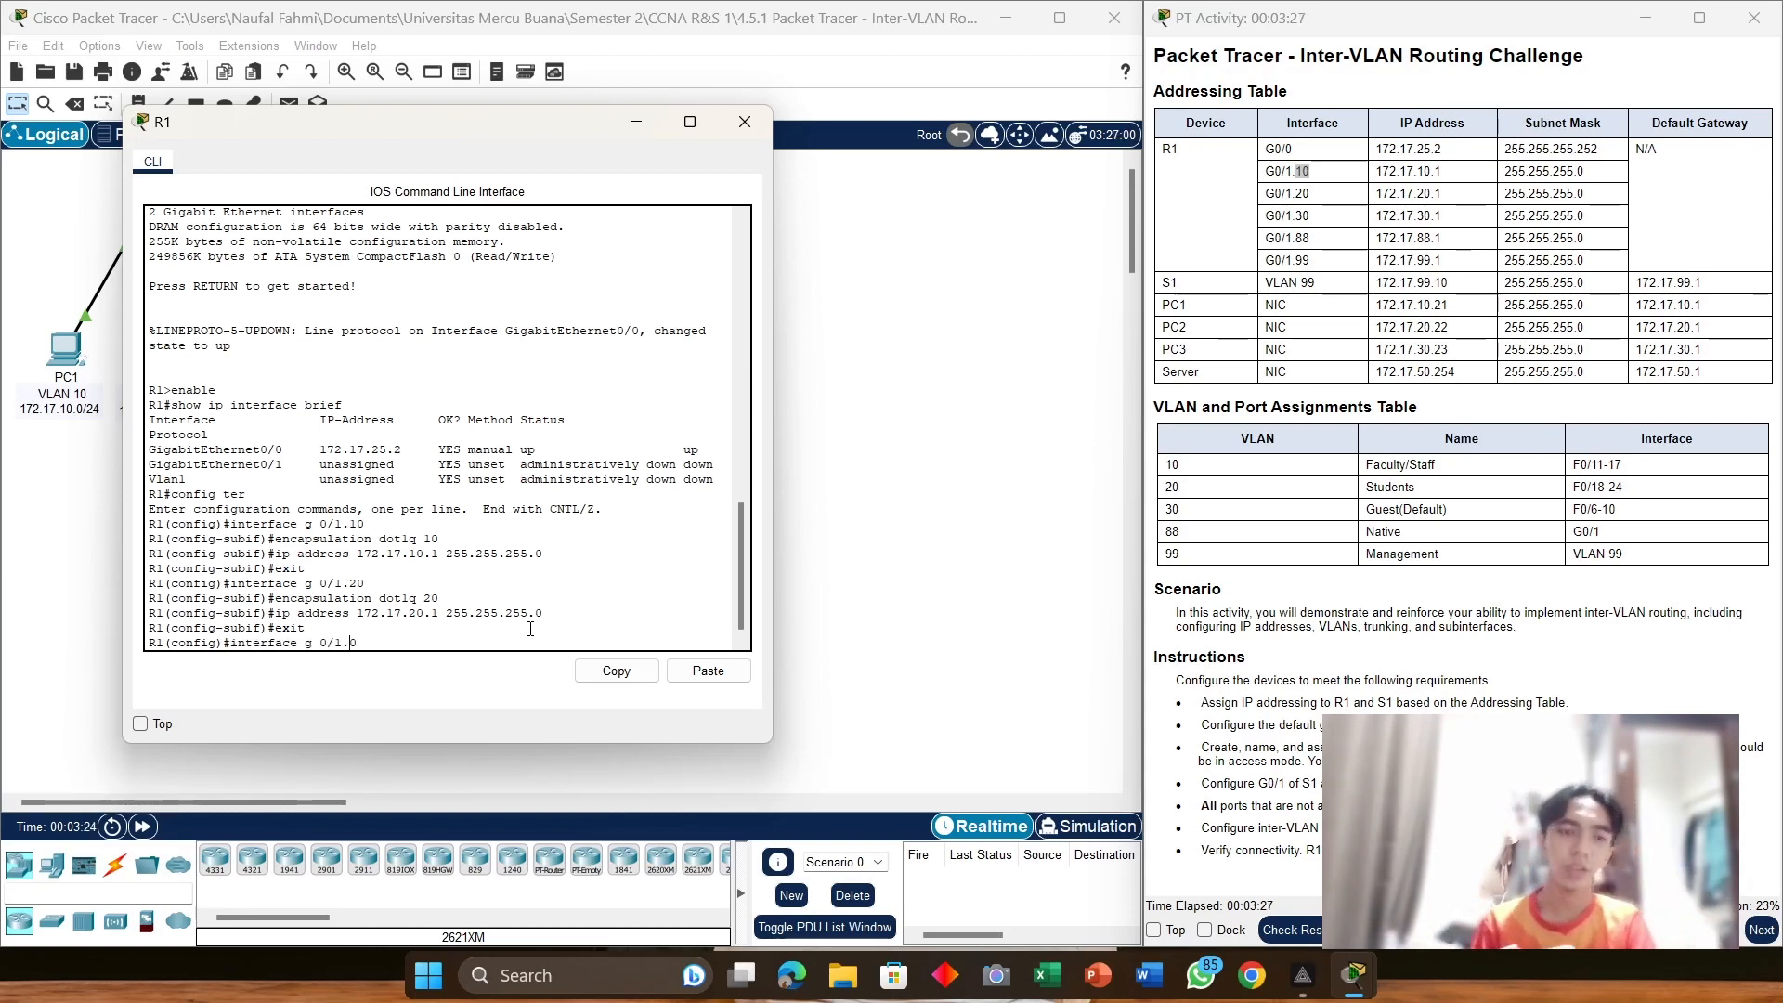
type("3")
key("Return")
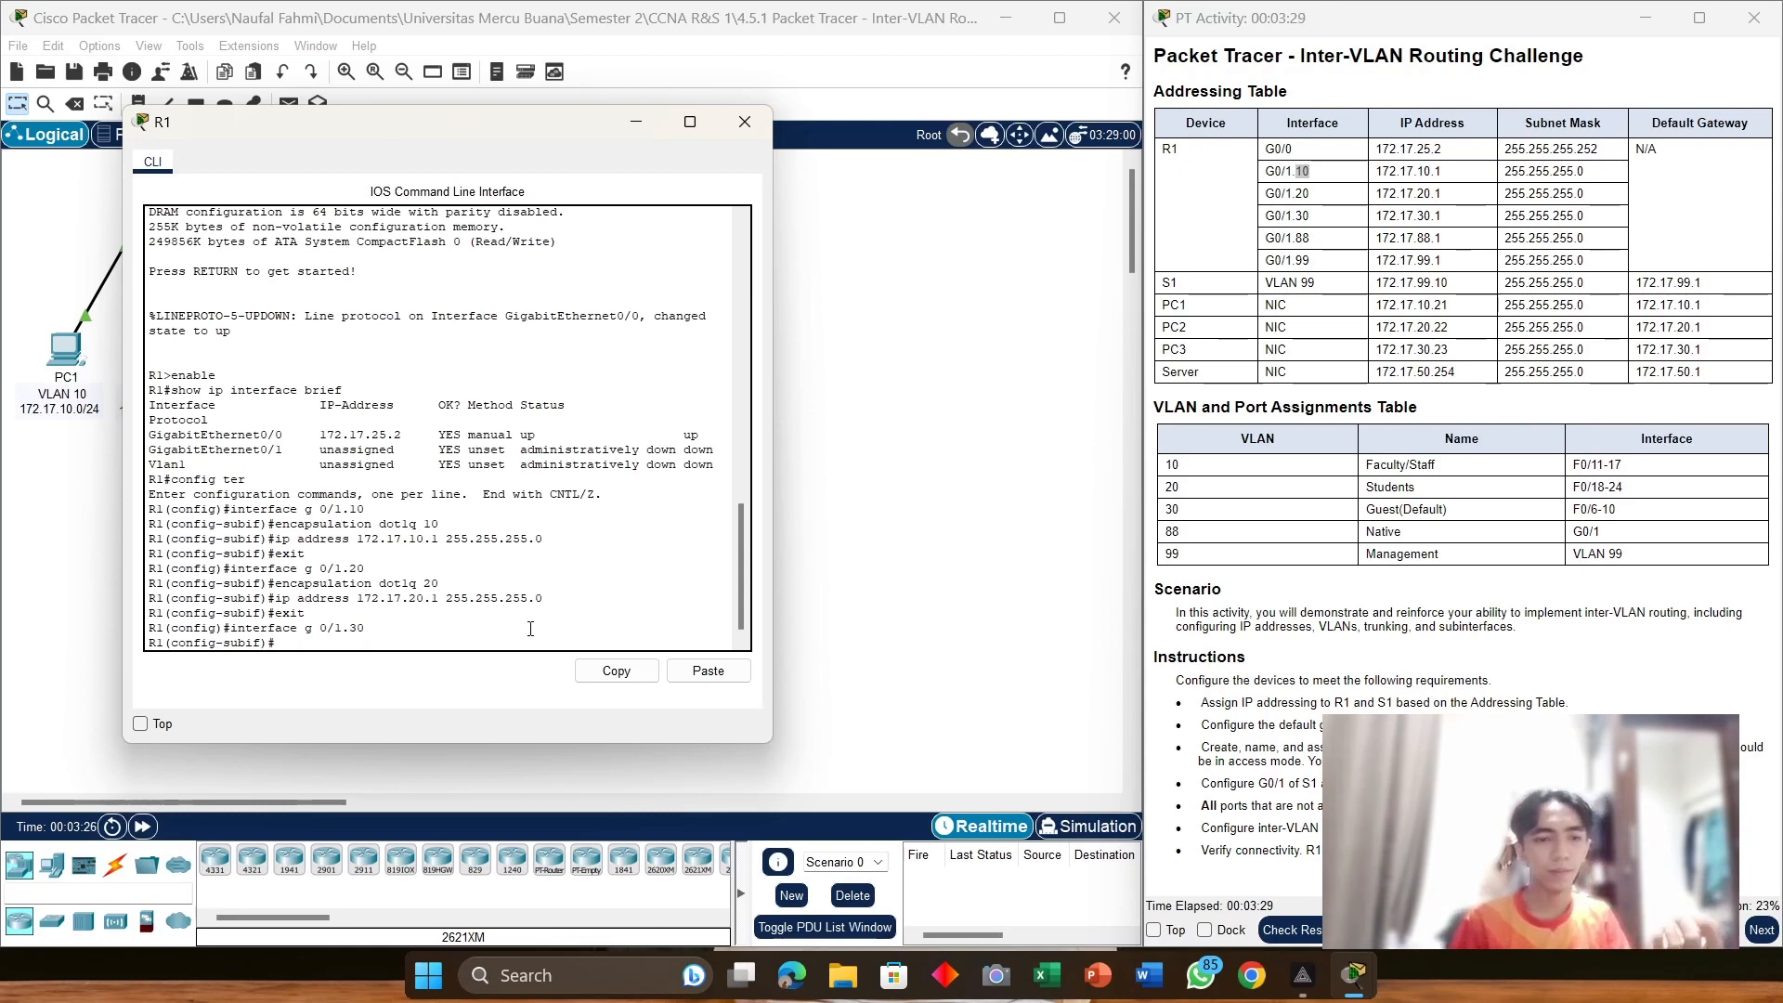
Step: Set dot1q encapsulation with VLAN ID 30 on subinterface G0/1.30
key("Up")
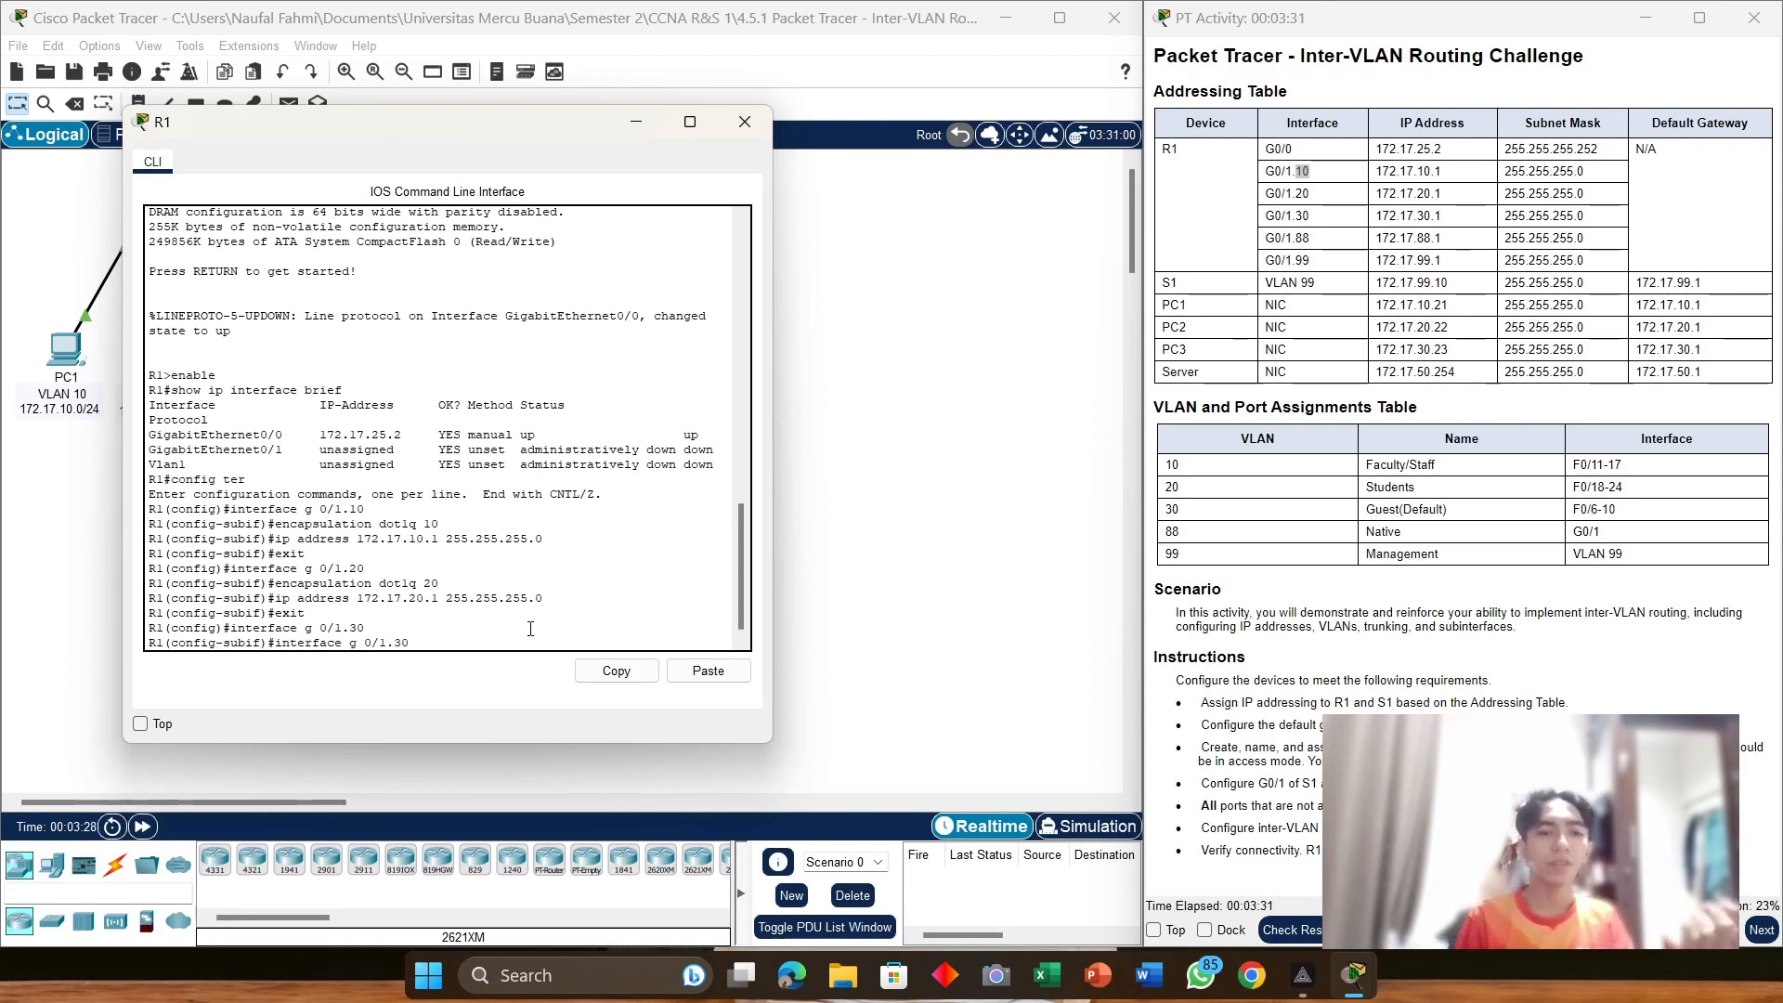
key("Up")
key("Up")
key("Up")
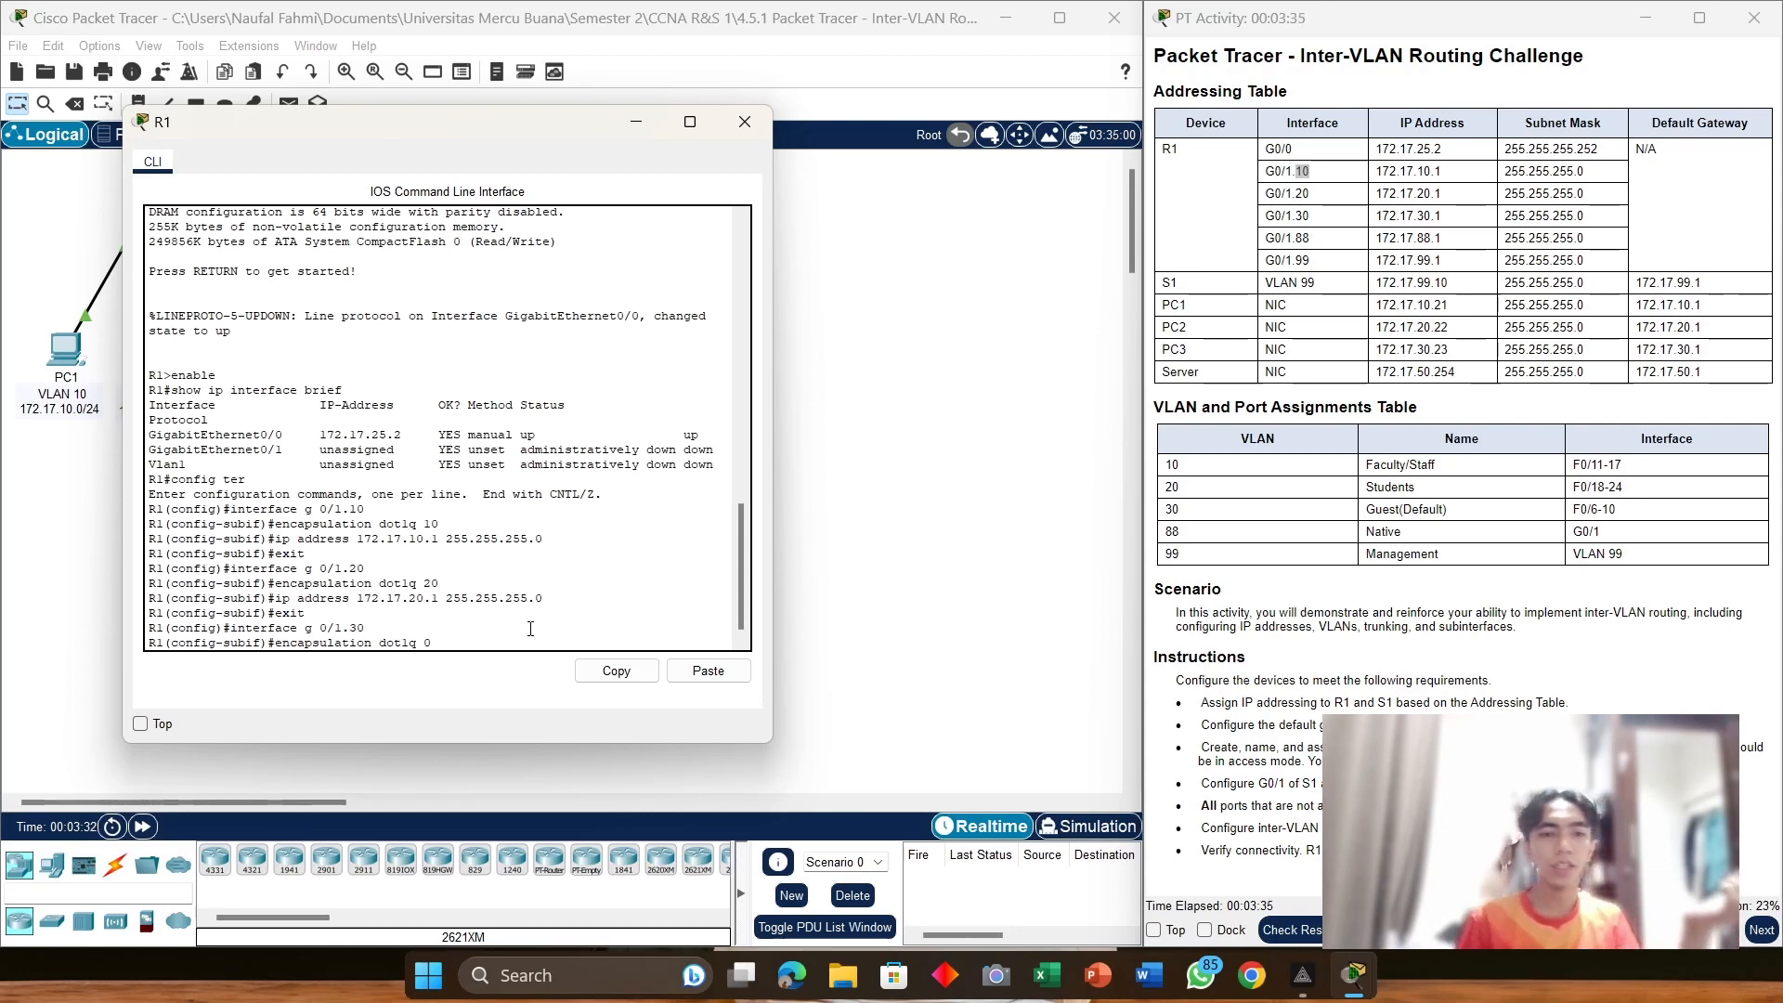
type("3")
key("Return")
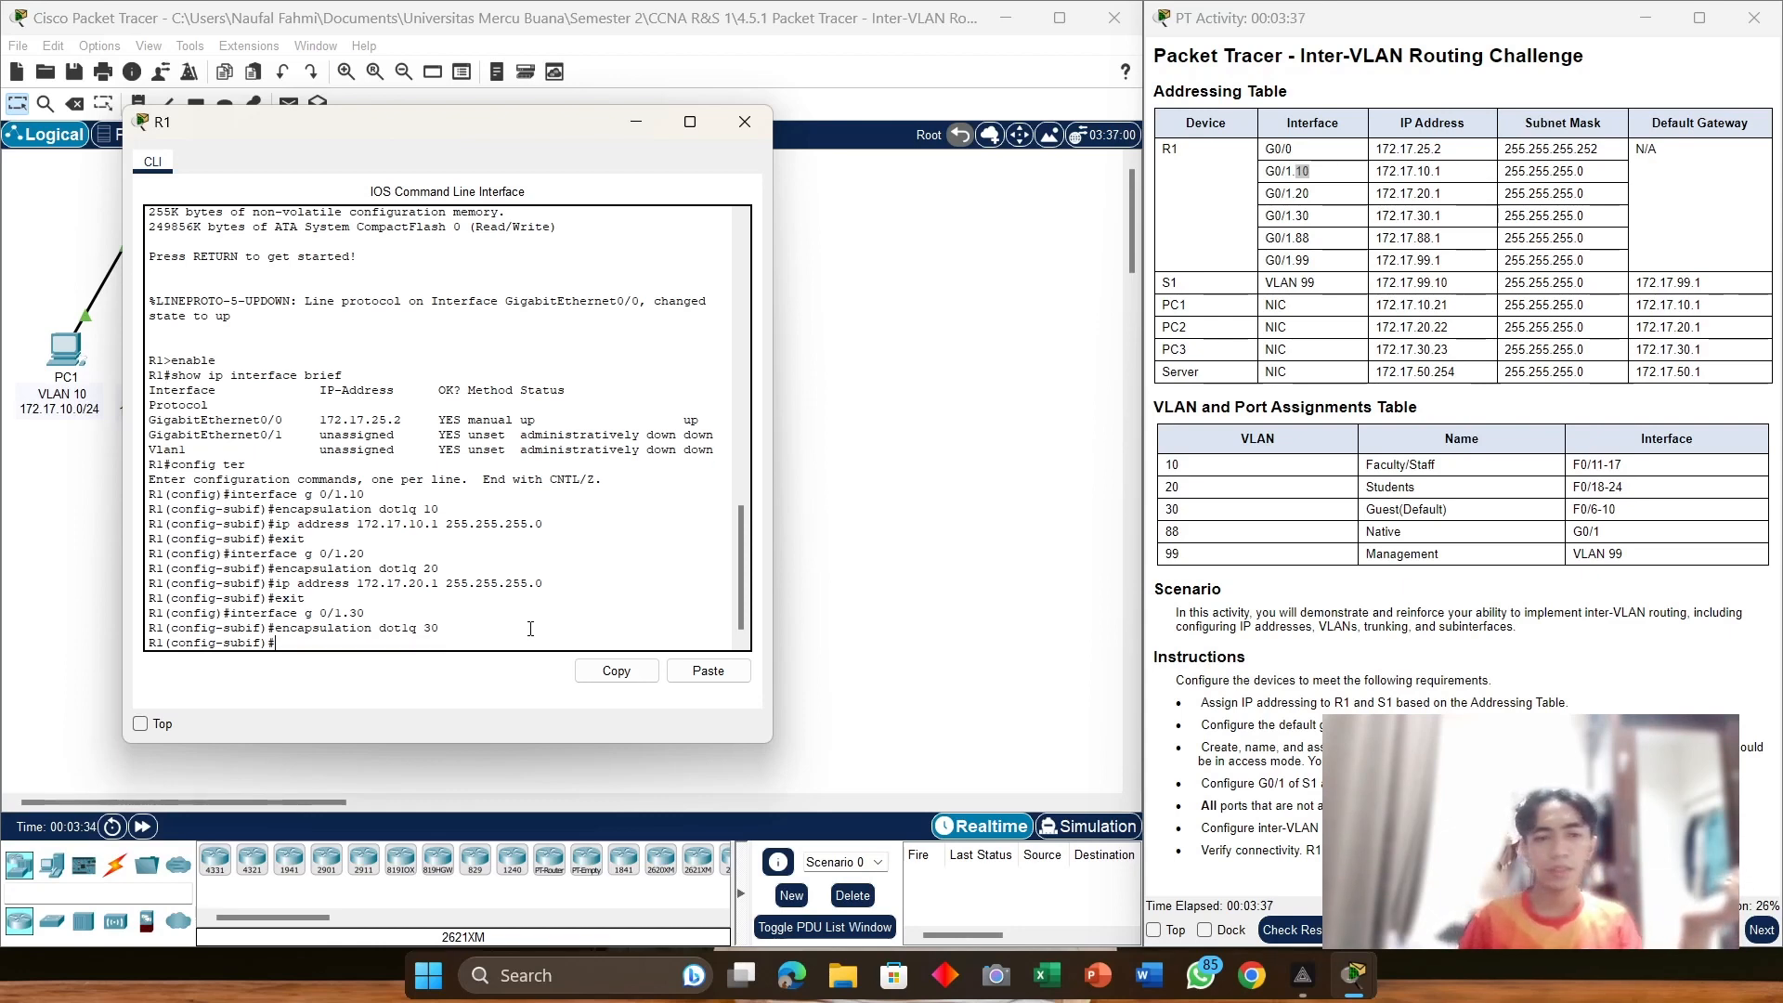
Step: Assign IP address 172.17.30.1 with mask 255.255.255.0 to subinterface G0/1.30
type("exit")
key("Up")
key("Up")
key("Up")
key("Up")
key("Left")
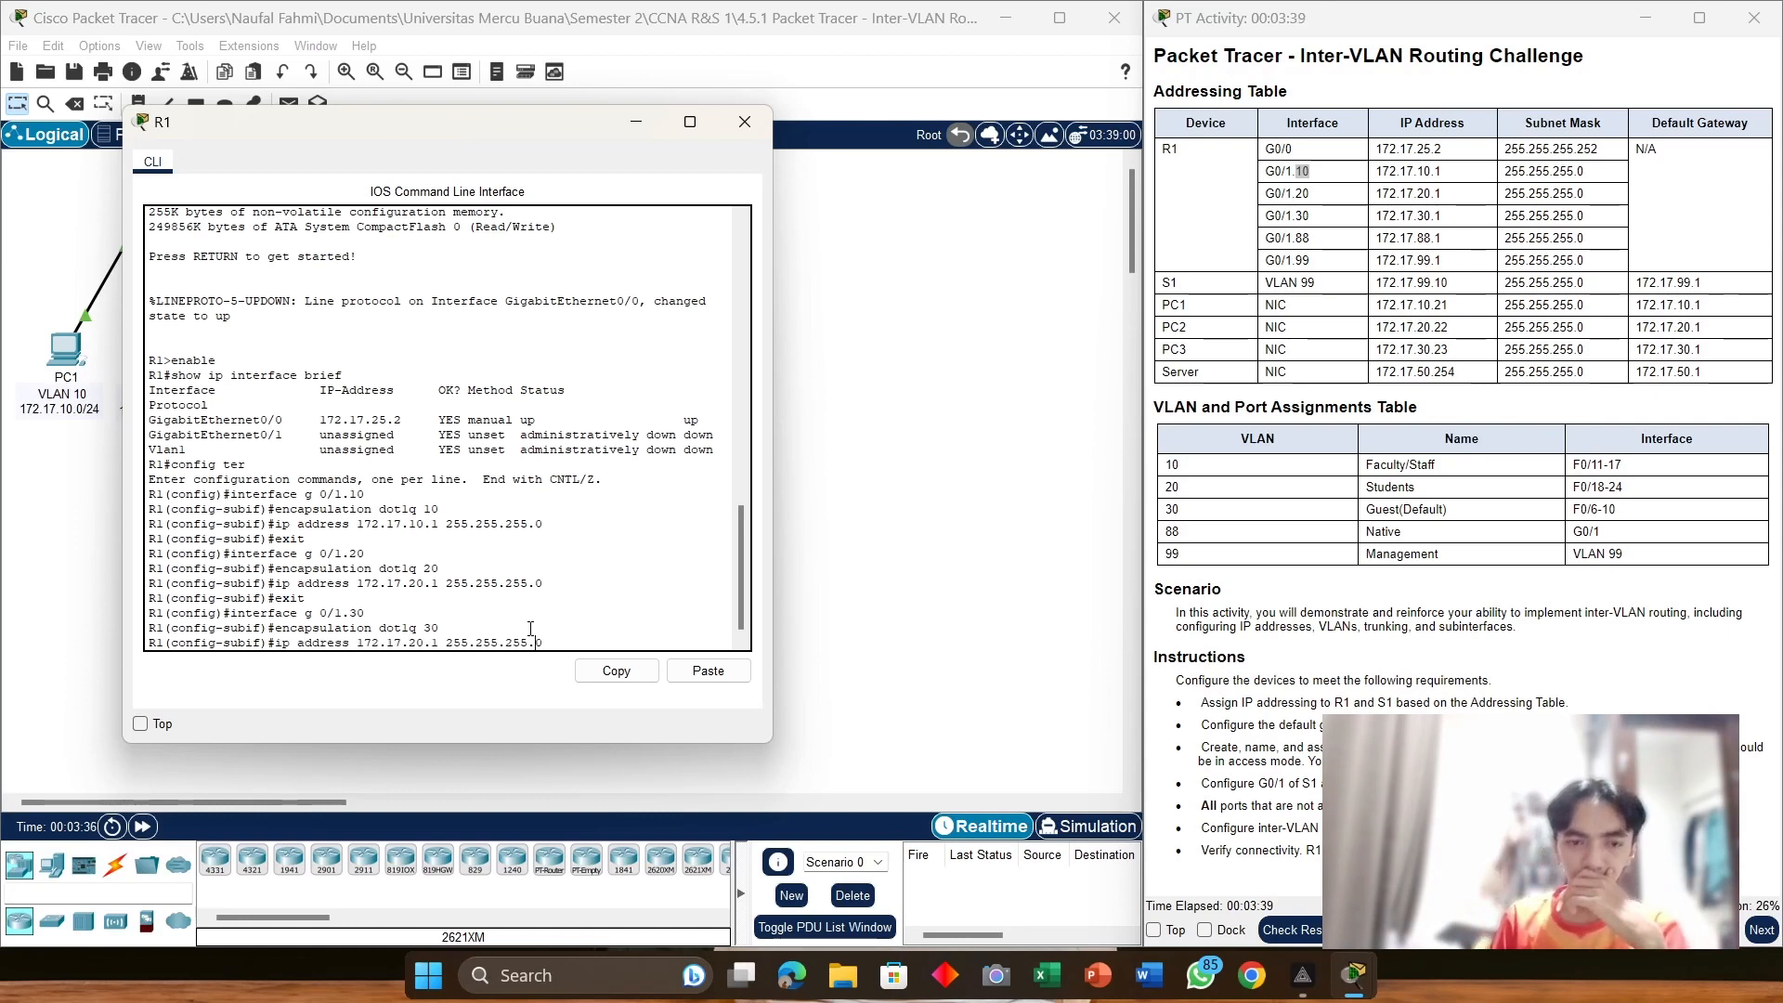
key("Left")
key("Left")
key("Left")
key("Left")
key("Left")
key("Left")
key("BackSpace")
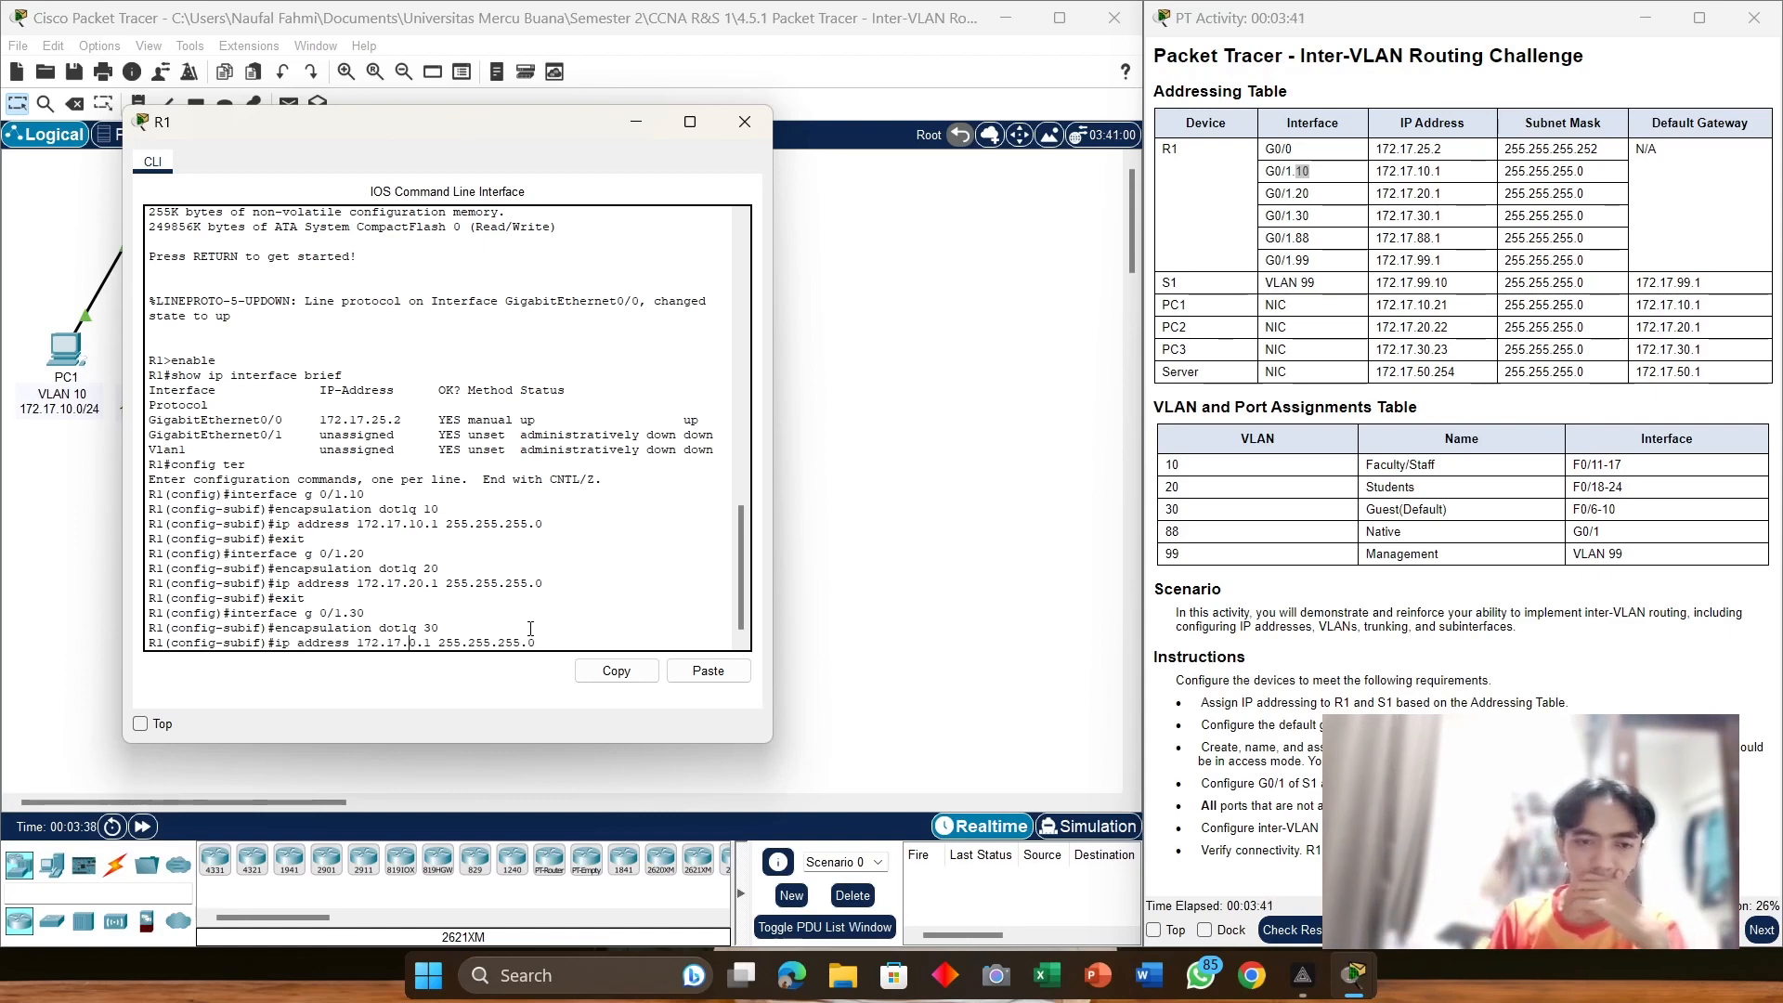
type("3")
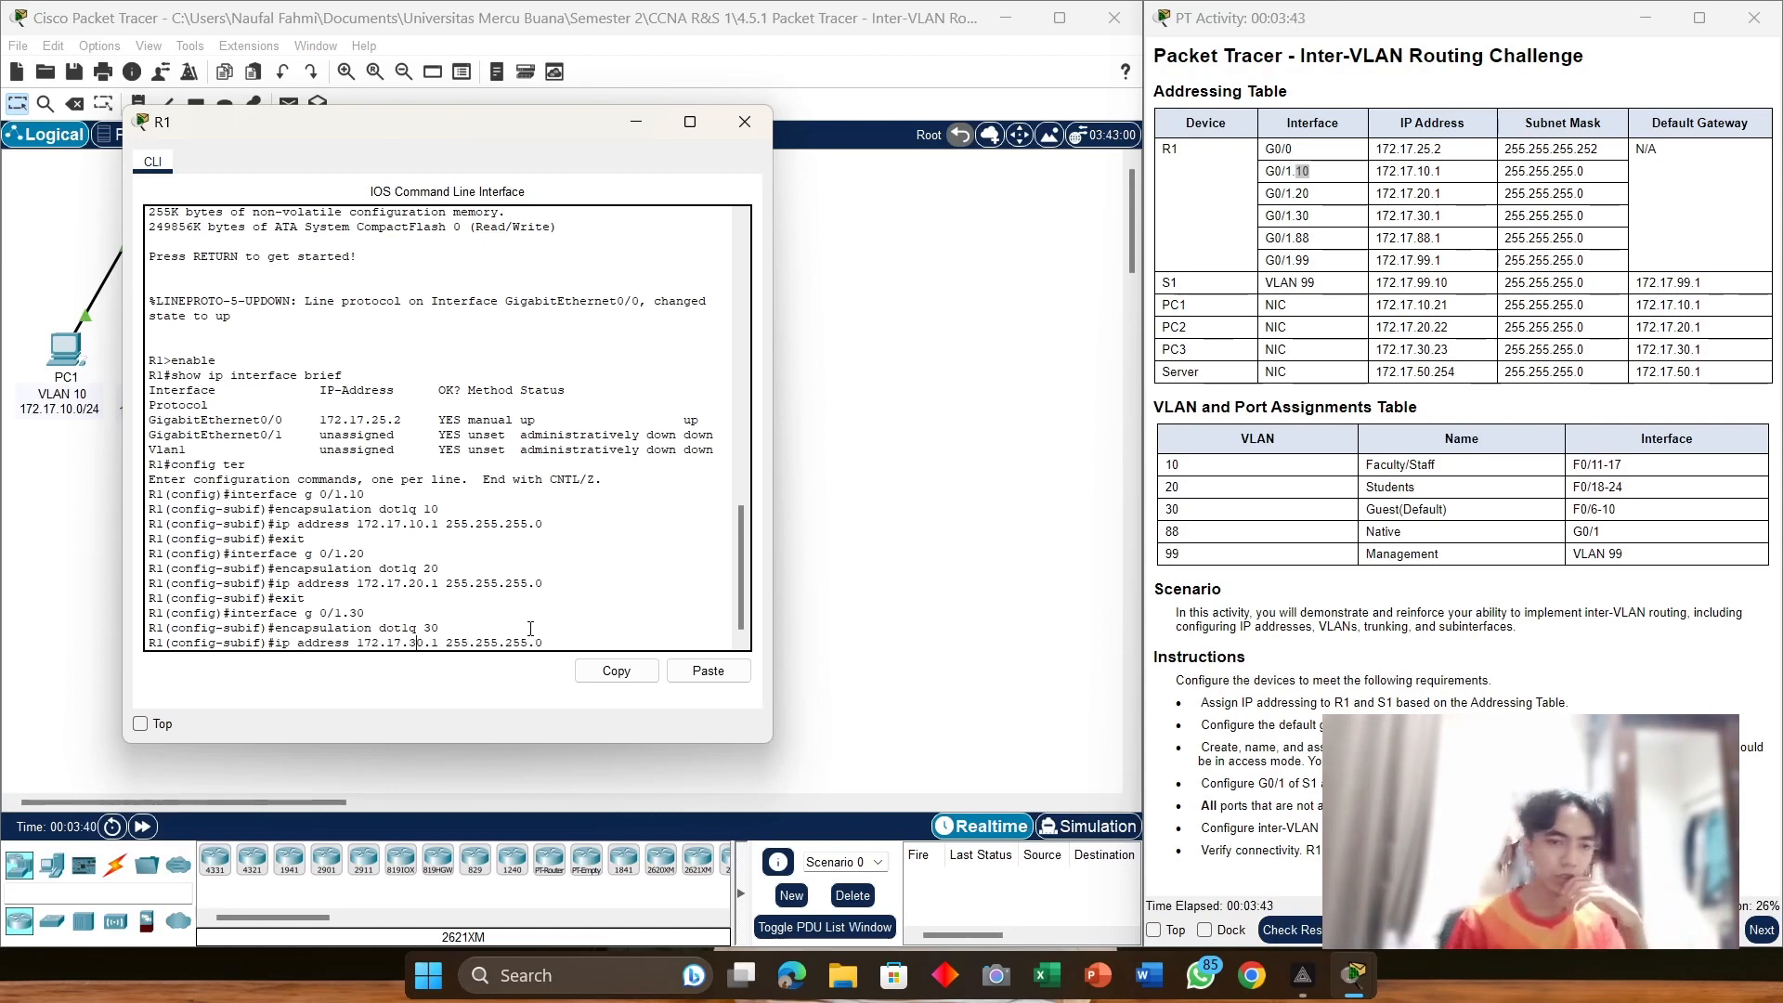
key("Return")
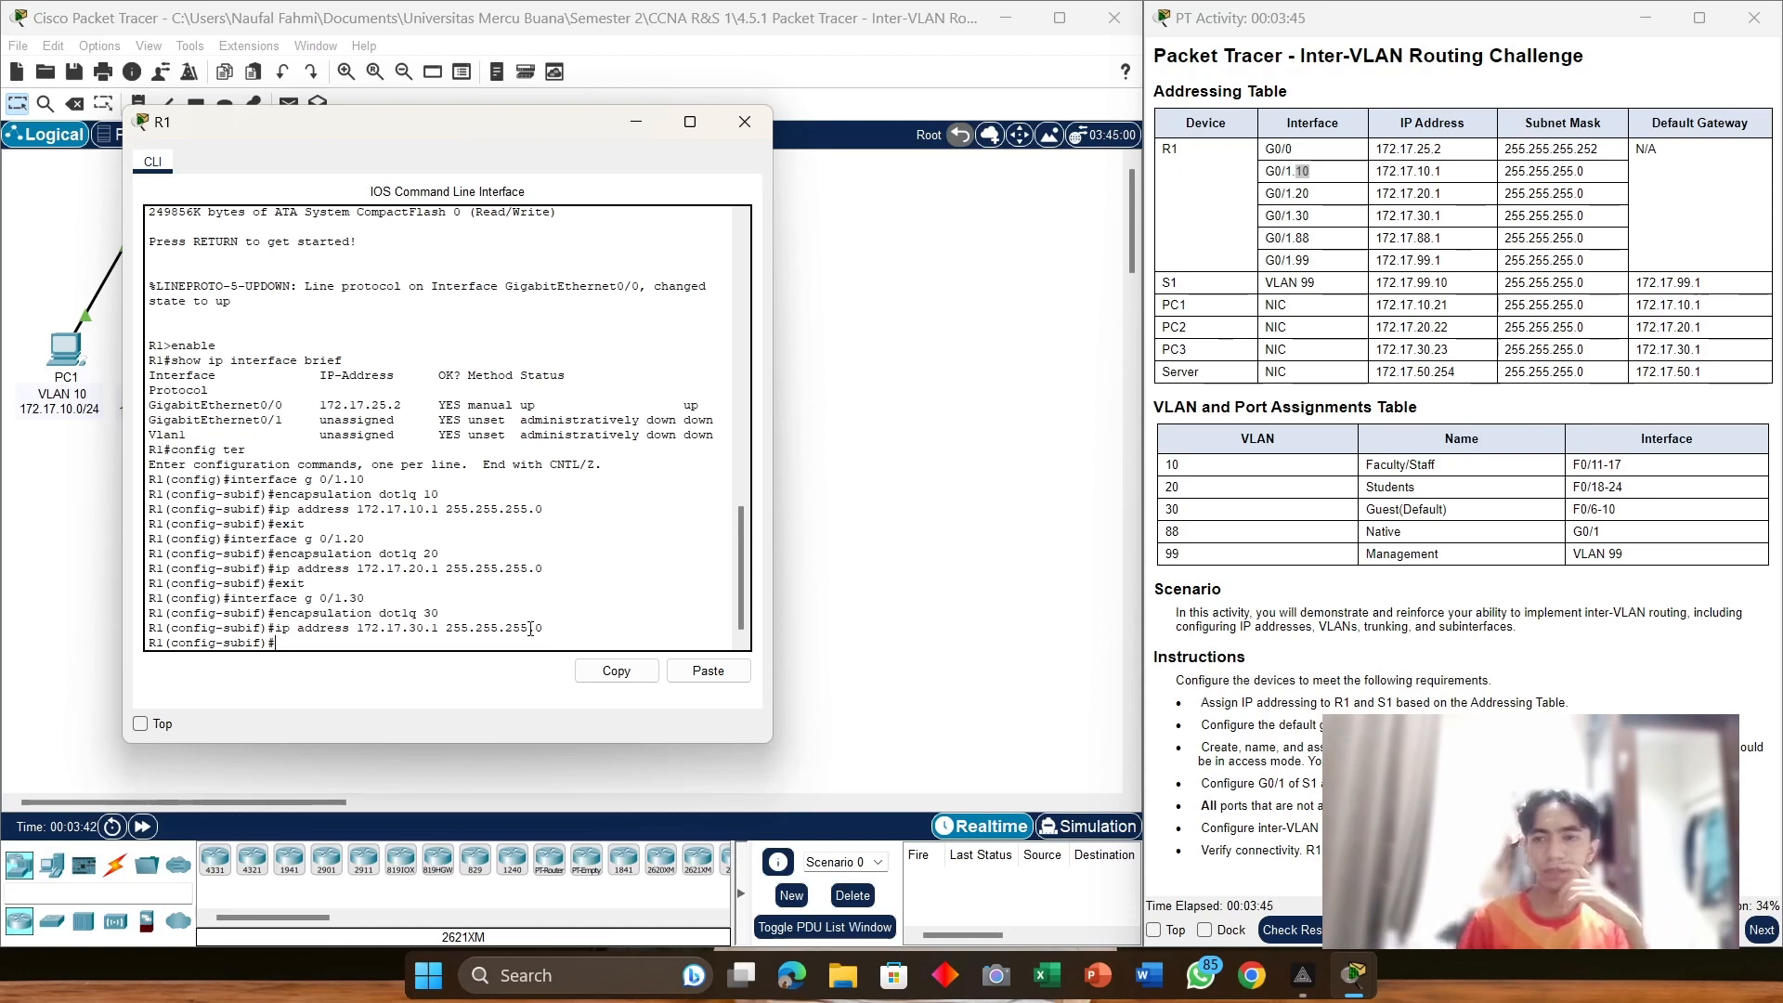
Step: Exit subinterface G0/1.30 on R1 and create subinterface g 0/1.88 for the native VLAN
key("Up")
key("Up")
key("Up")
key("Up")
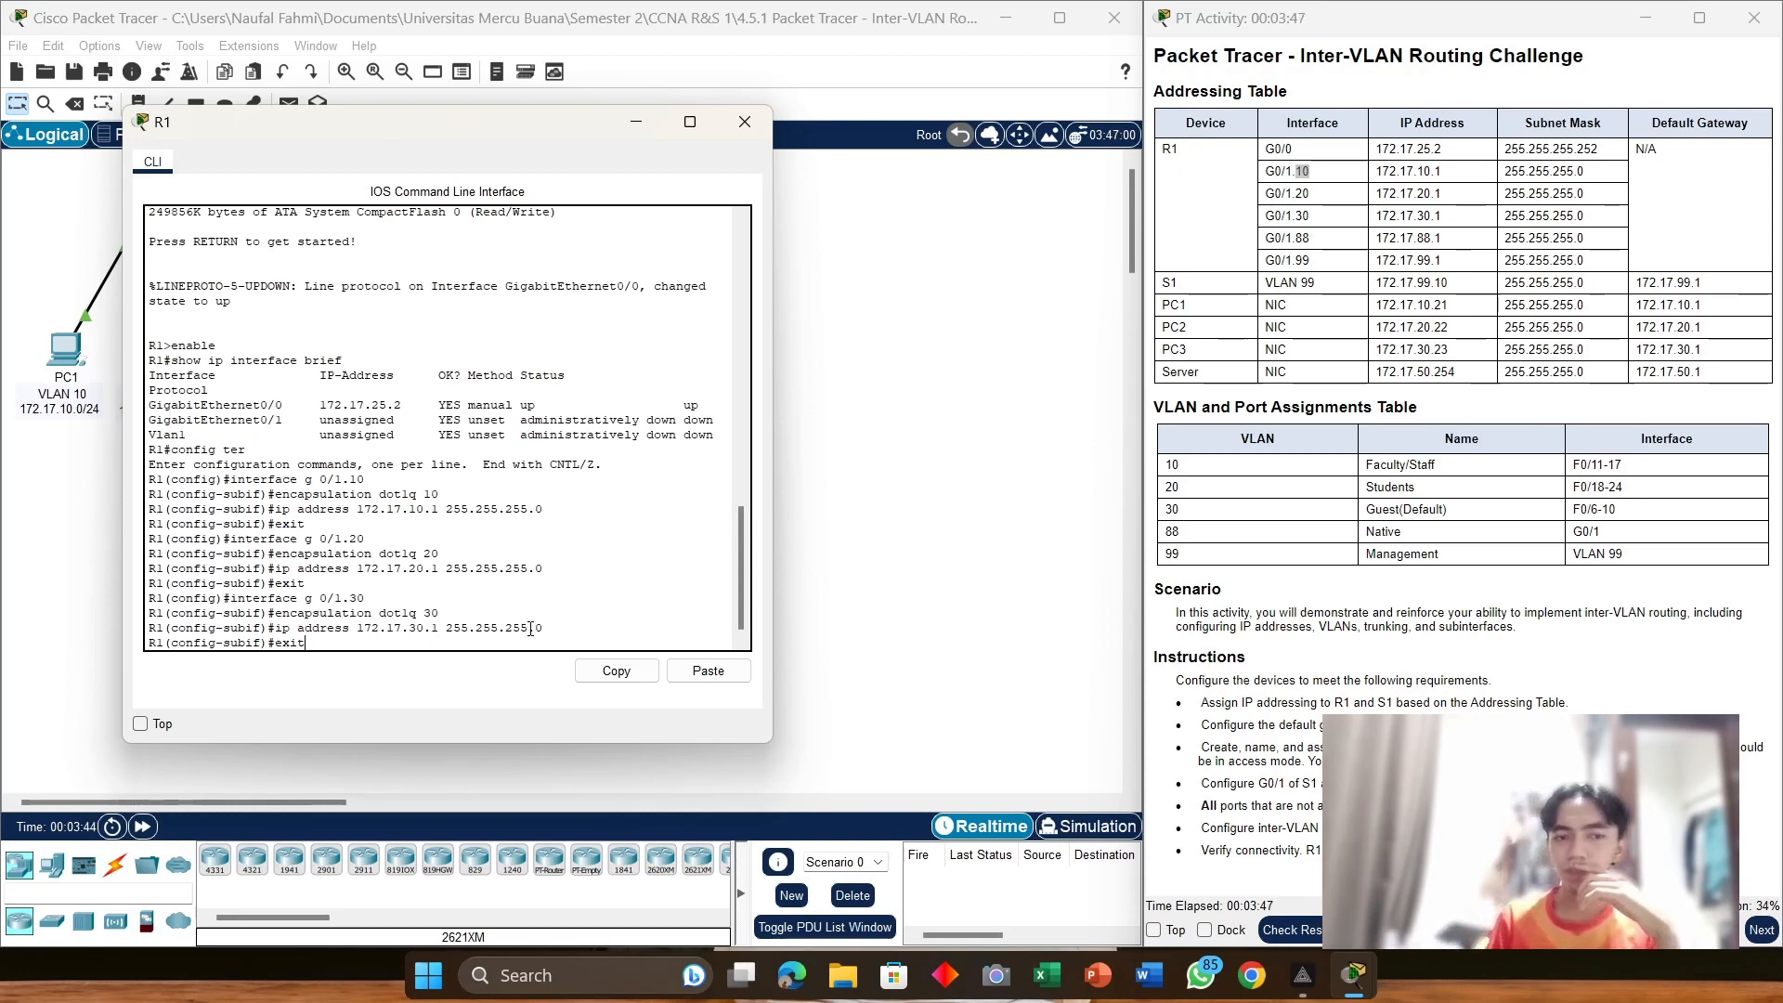
key("Return")
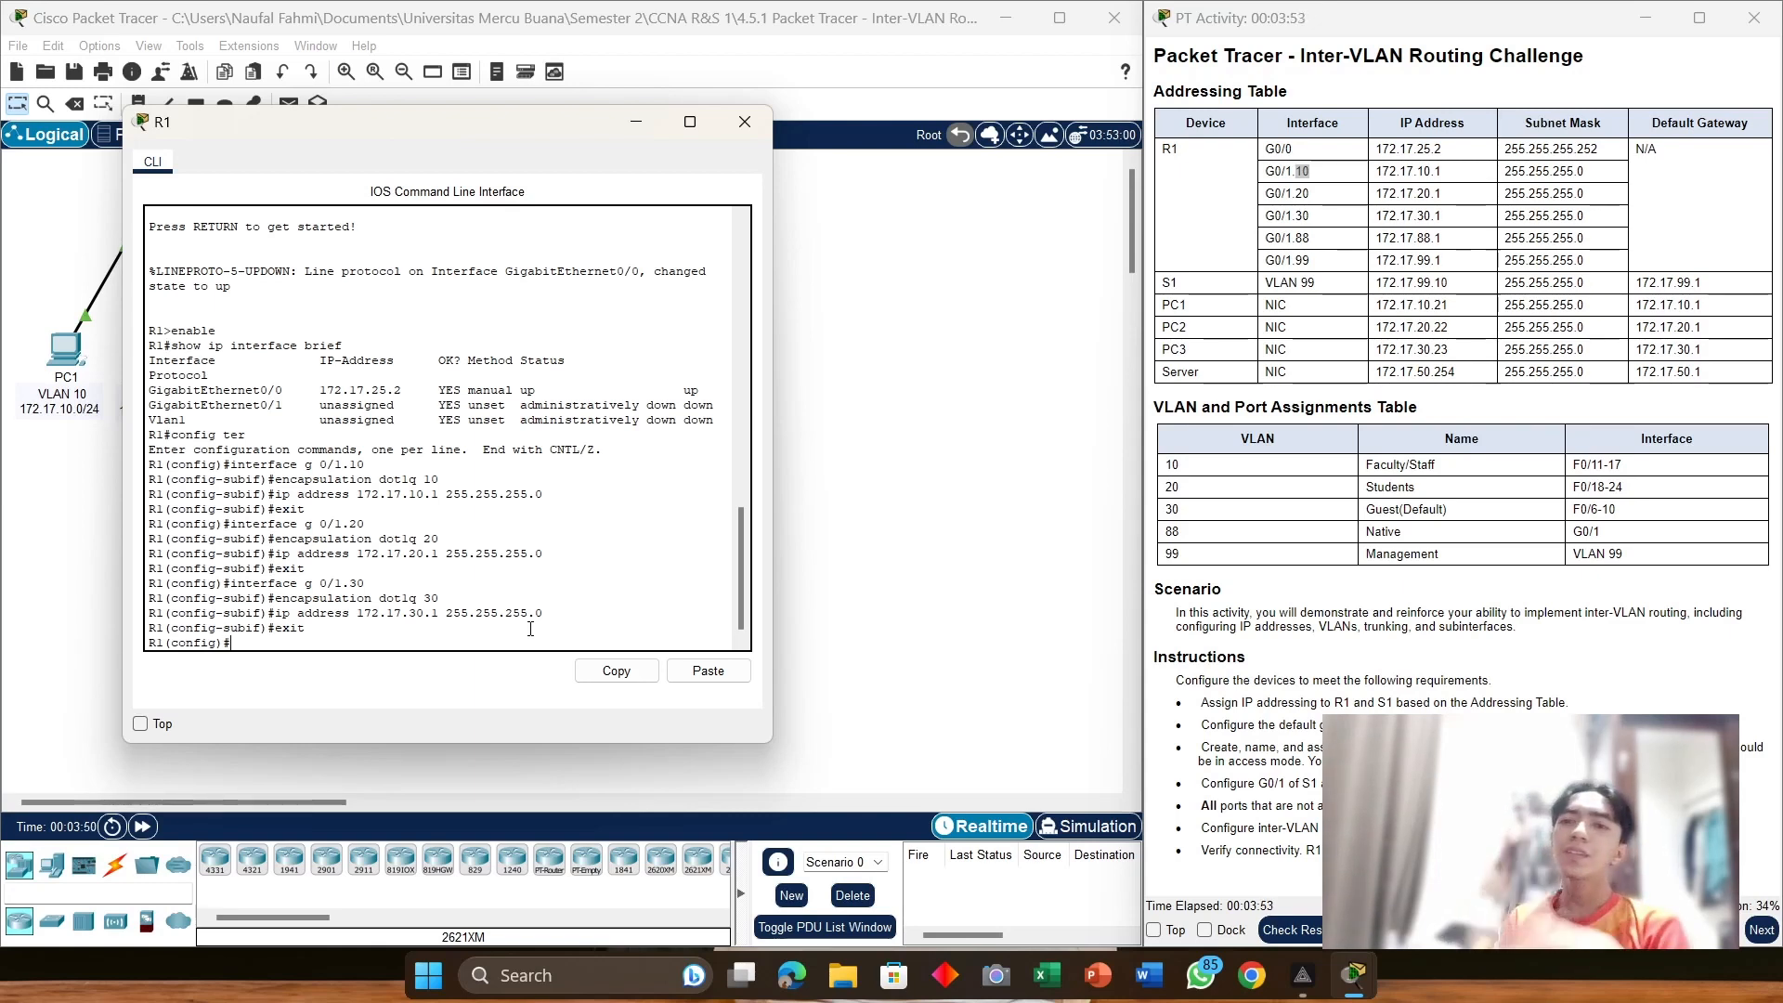
key("Up")
key("Up")
key("Up")
key("Up")
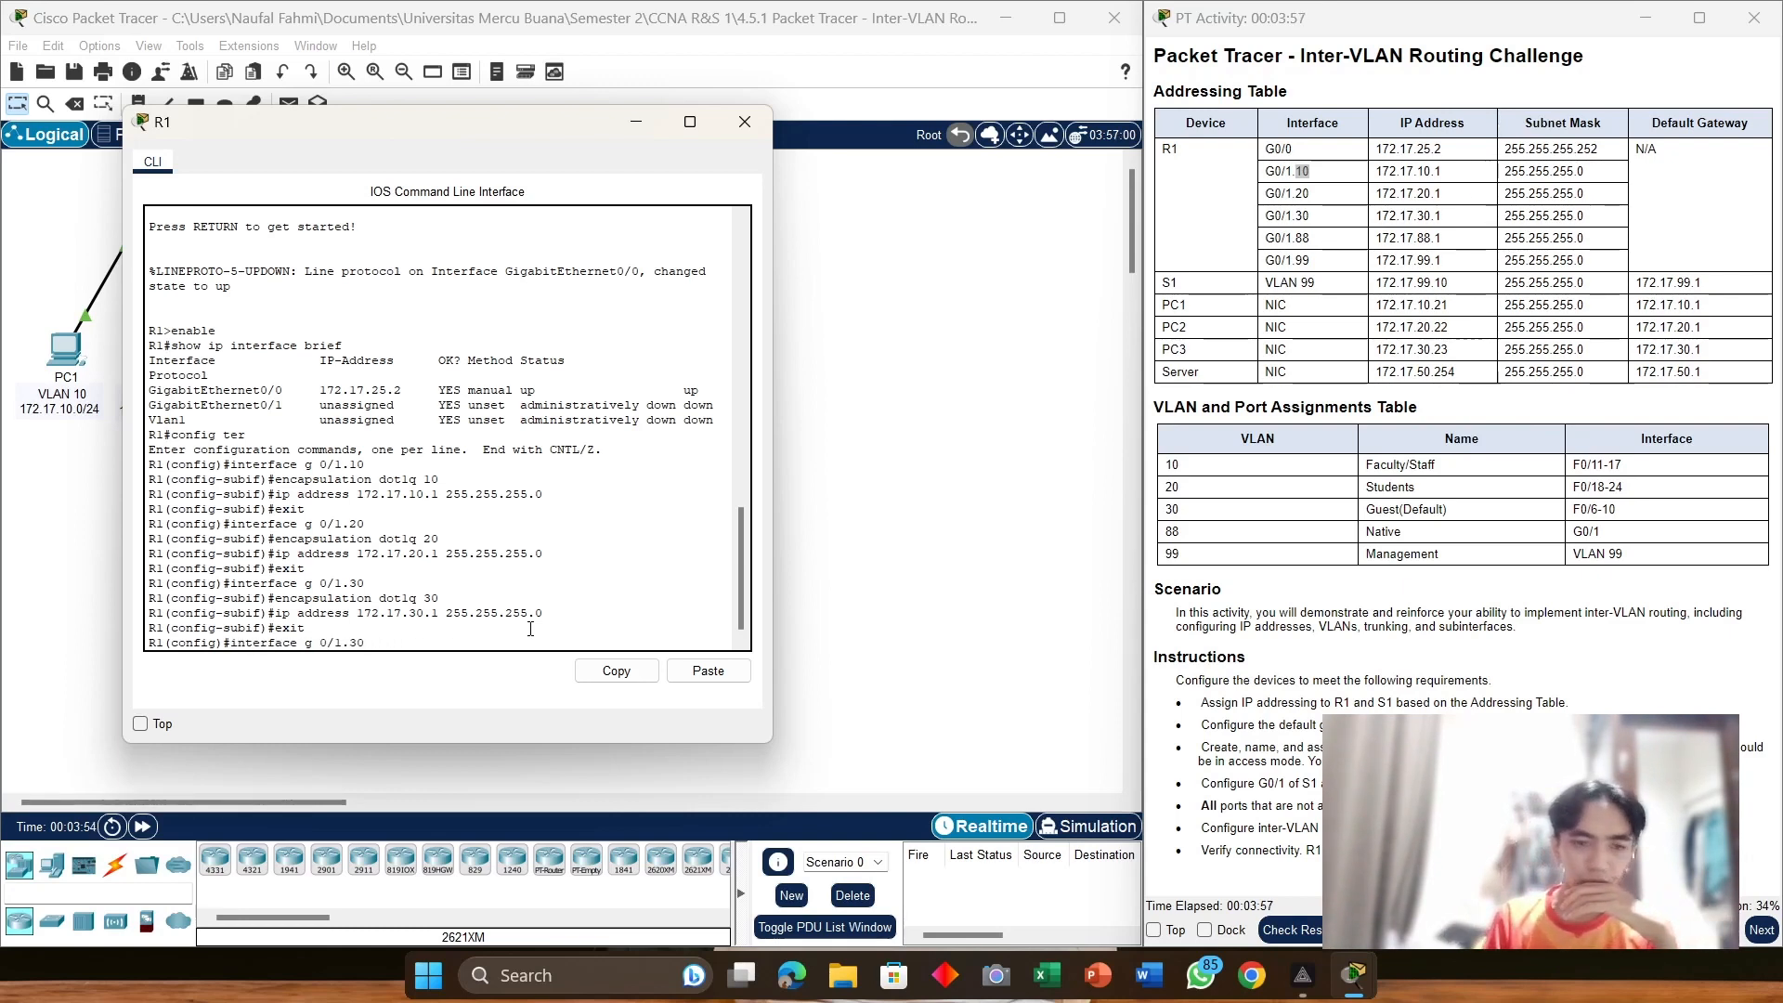
key("BackSpace")
key("BackSpace")
type("88")
key("Return")
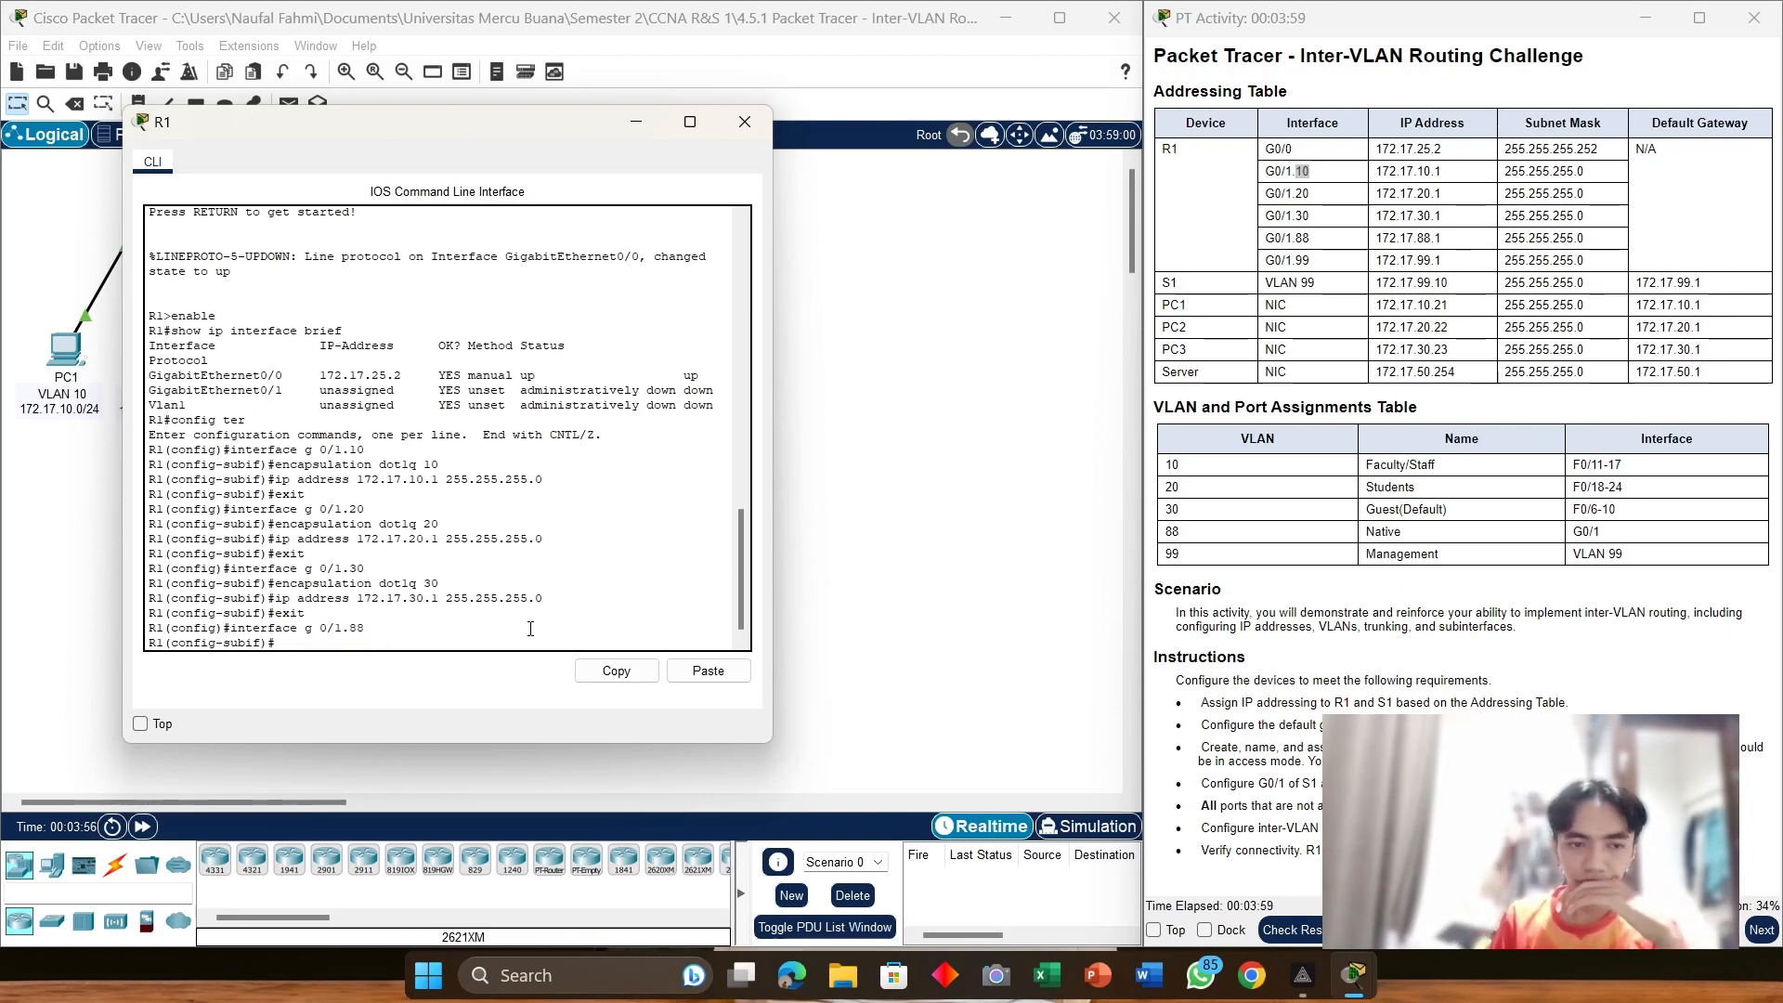
Step: Set dot1q encapsulation with VLAN ID 88 on subinterface G0/1.88
key("Up")
key("Up")
key("Up")
key("Up")
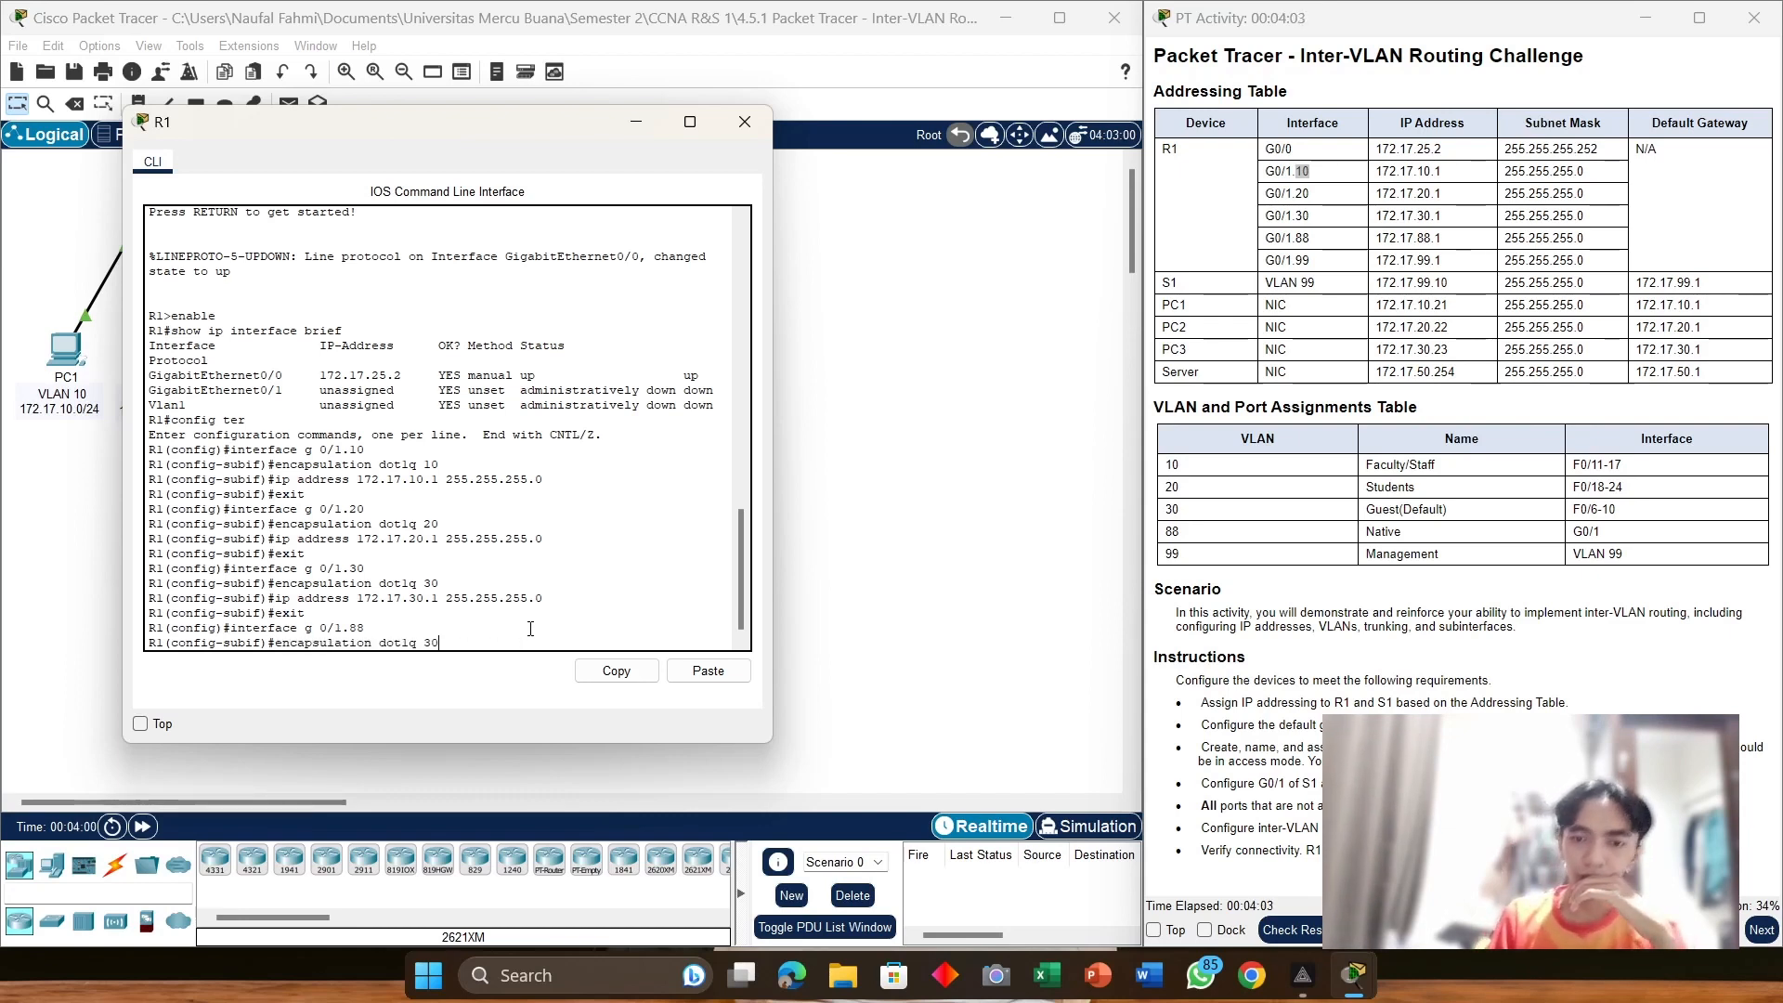
key("BackSpace")
key("BackSpace")
type("88")
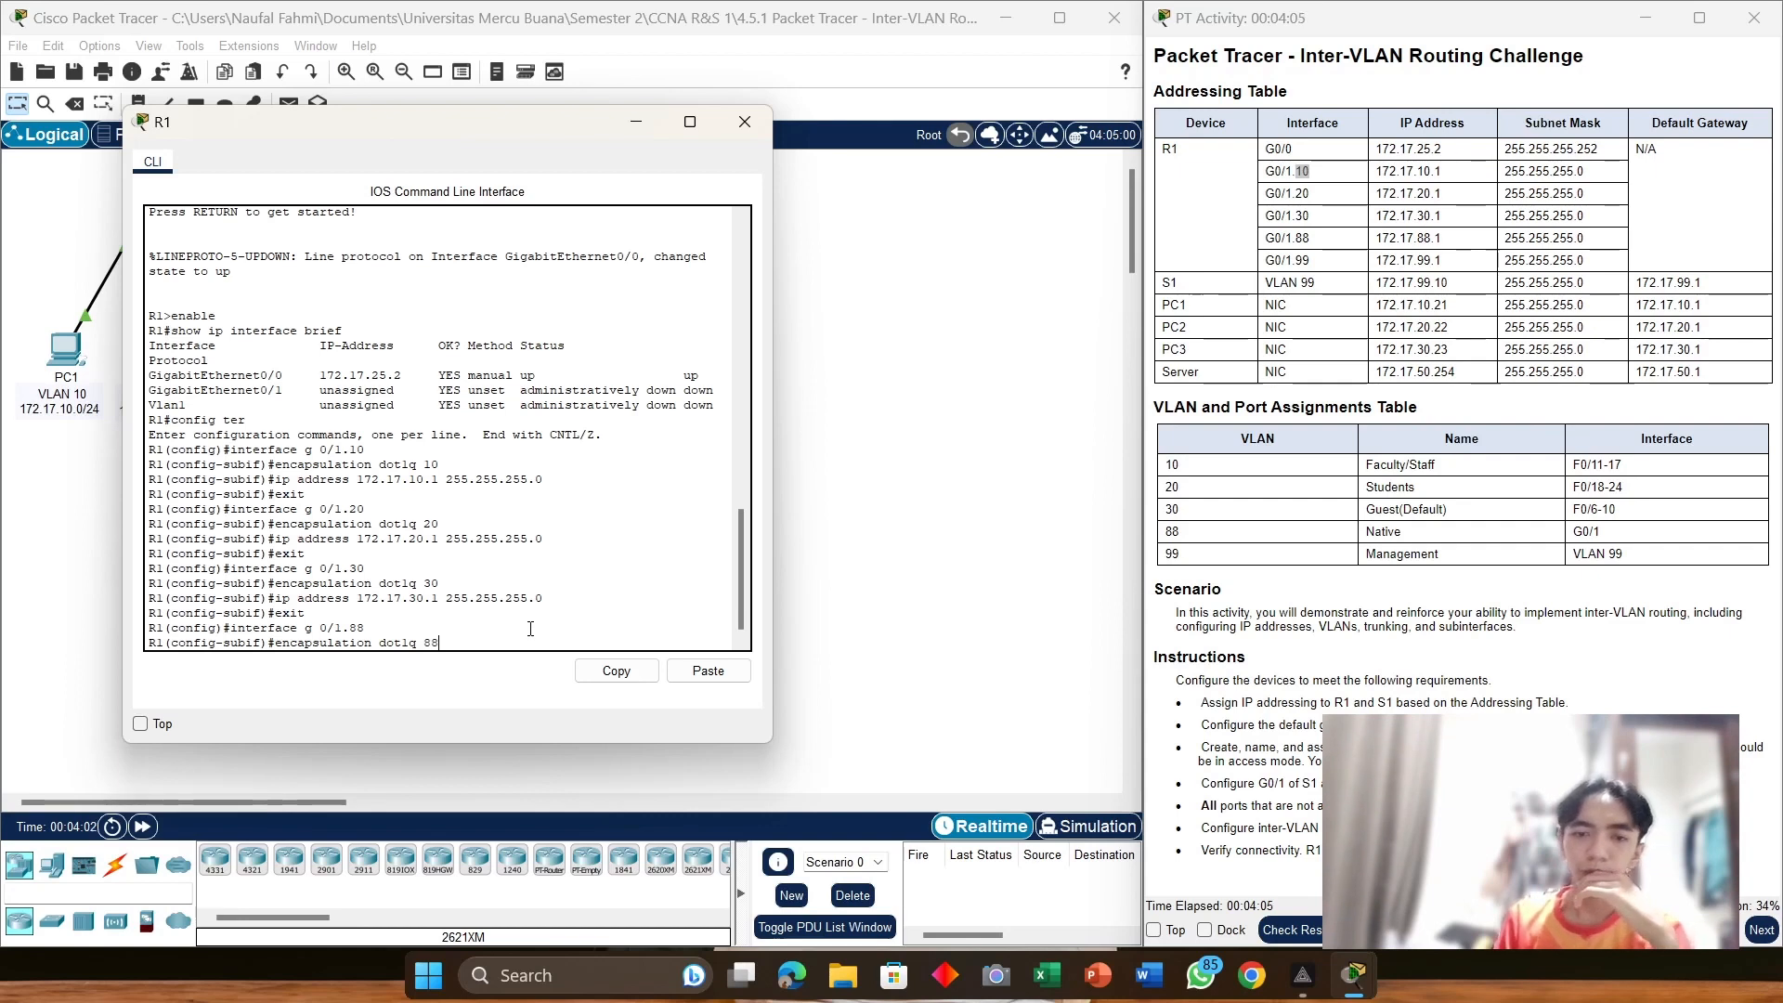
key("Return")
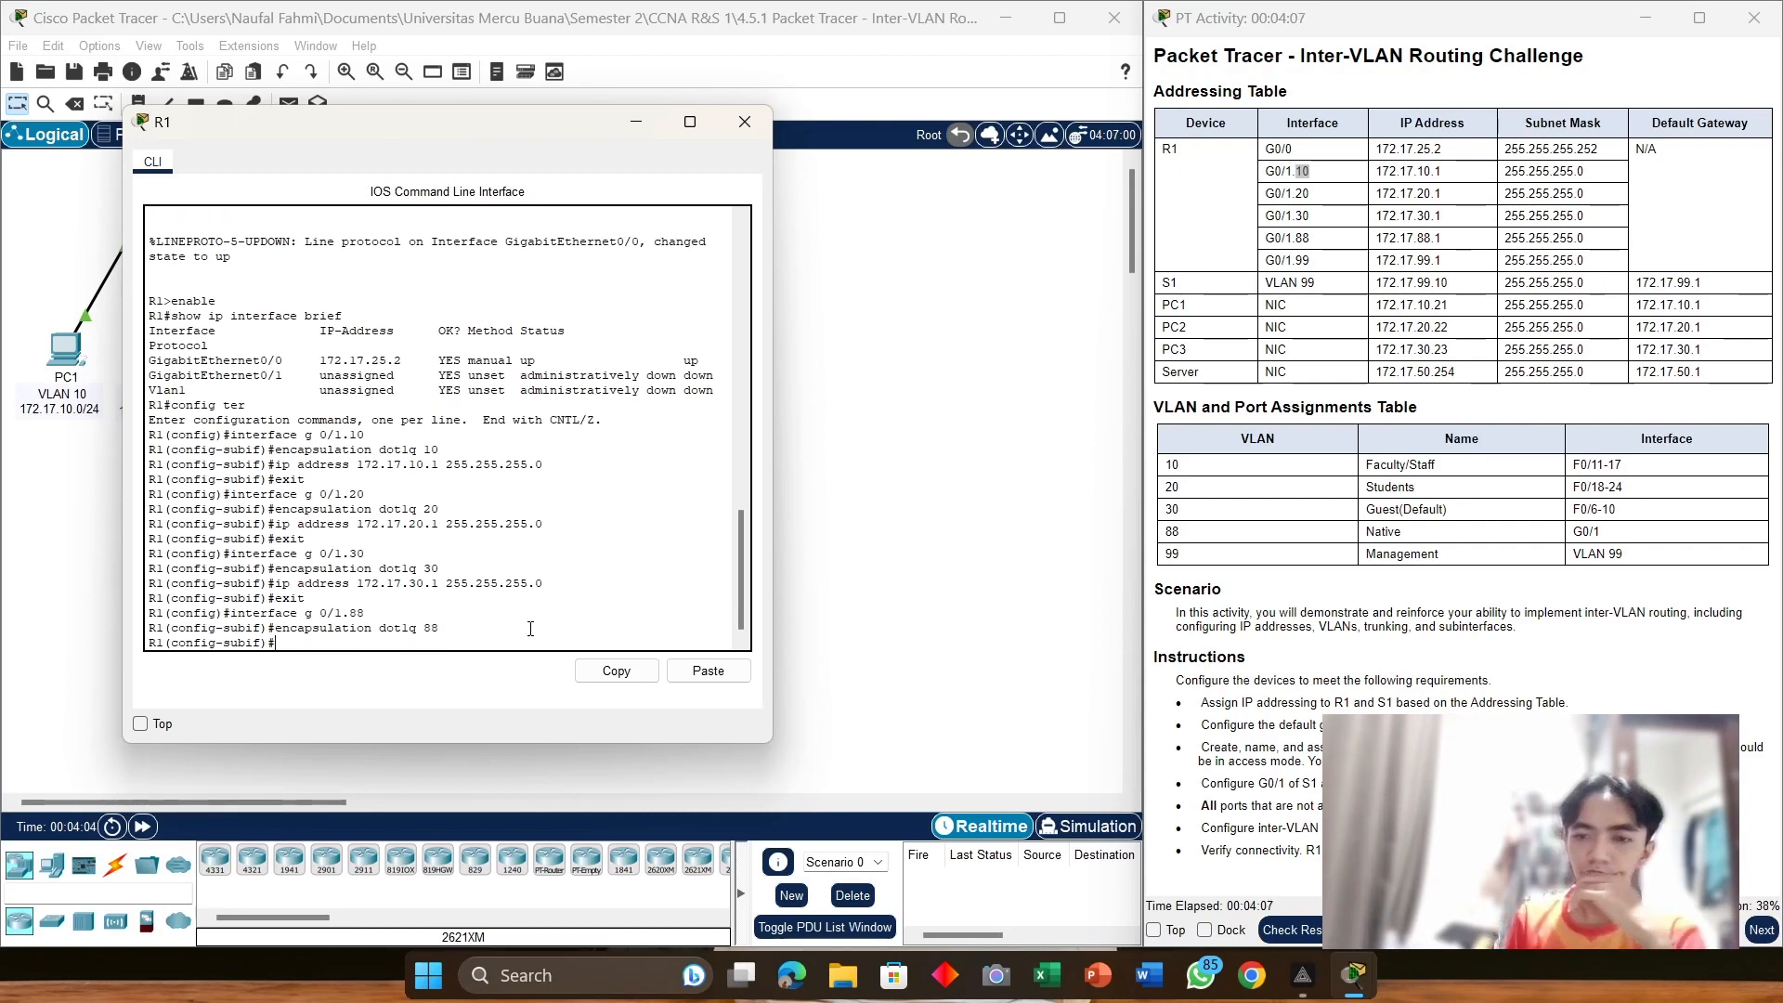
Step: Assign IP address 172.17.88.1 with mask 255.255.255.0 to subinterface G0/1.88
key("Up")
key("Up")
key("Up")
key("Up")
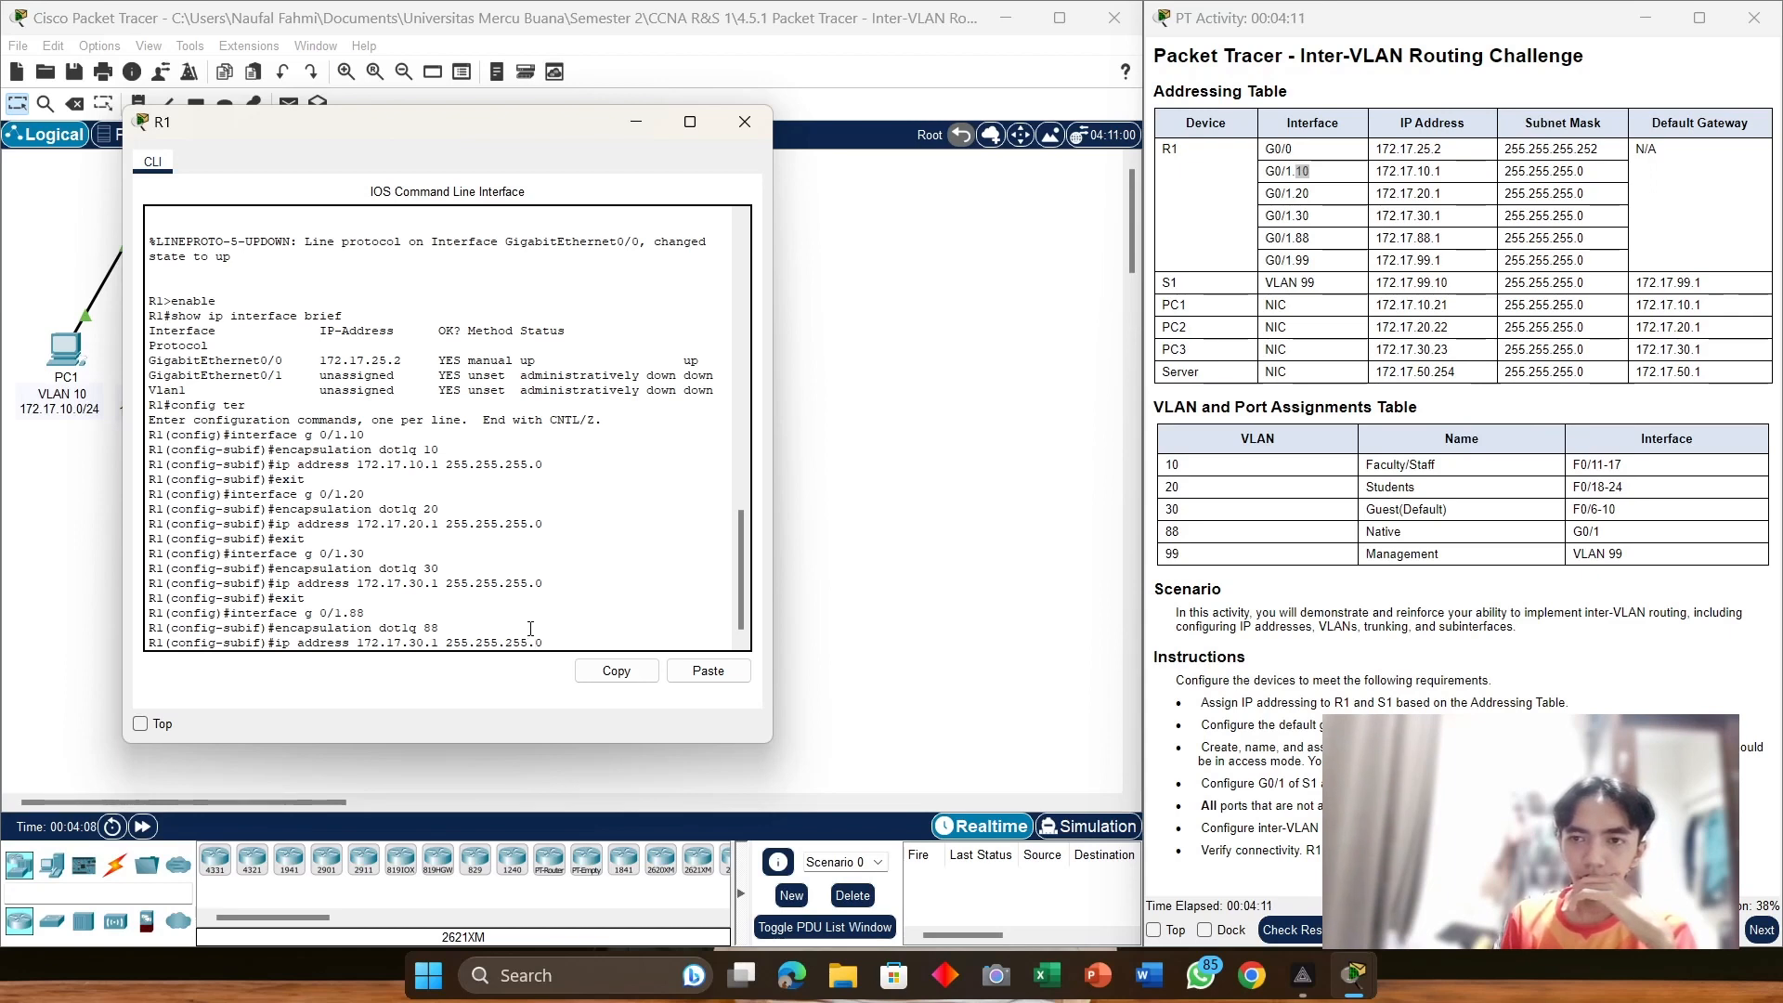
left_click(1094, 139)
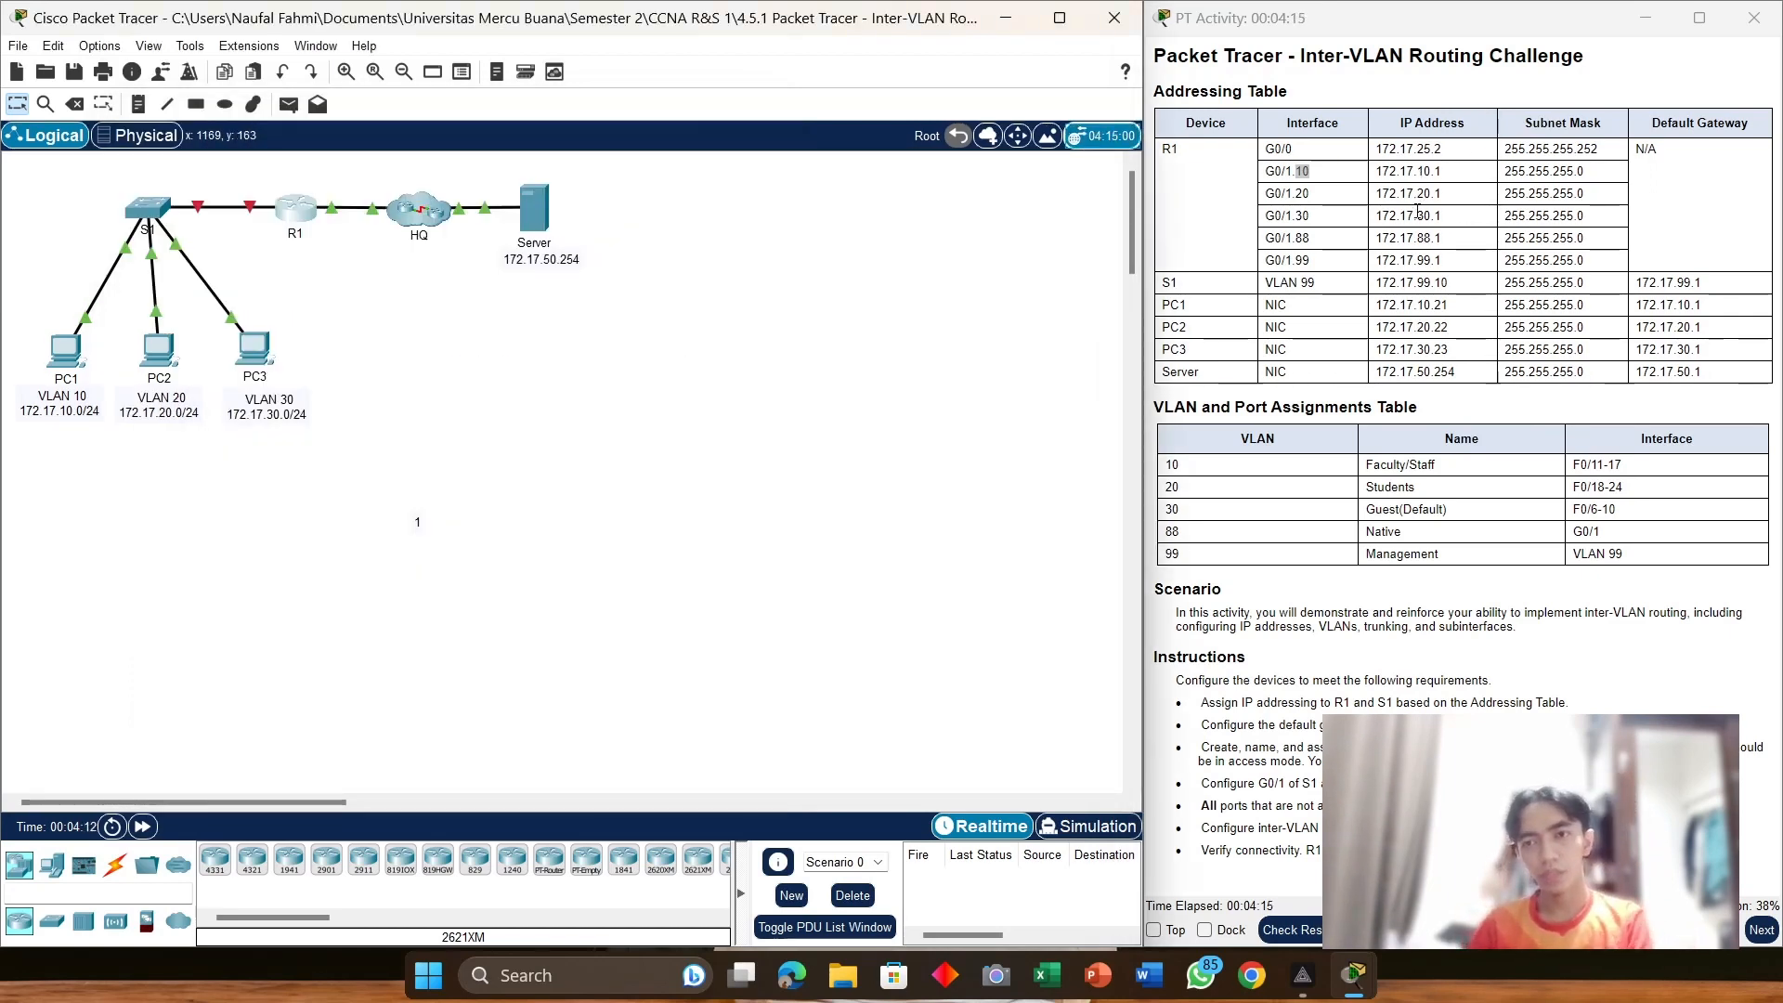
key("alt+Tab")
key("Tab")
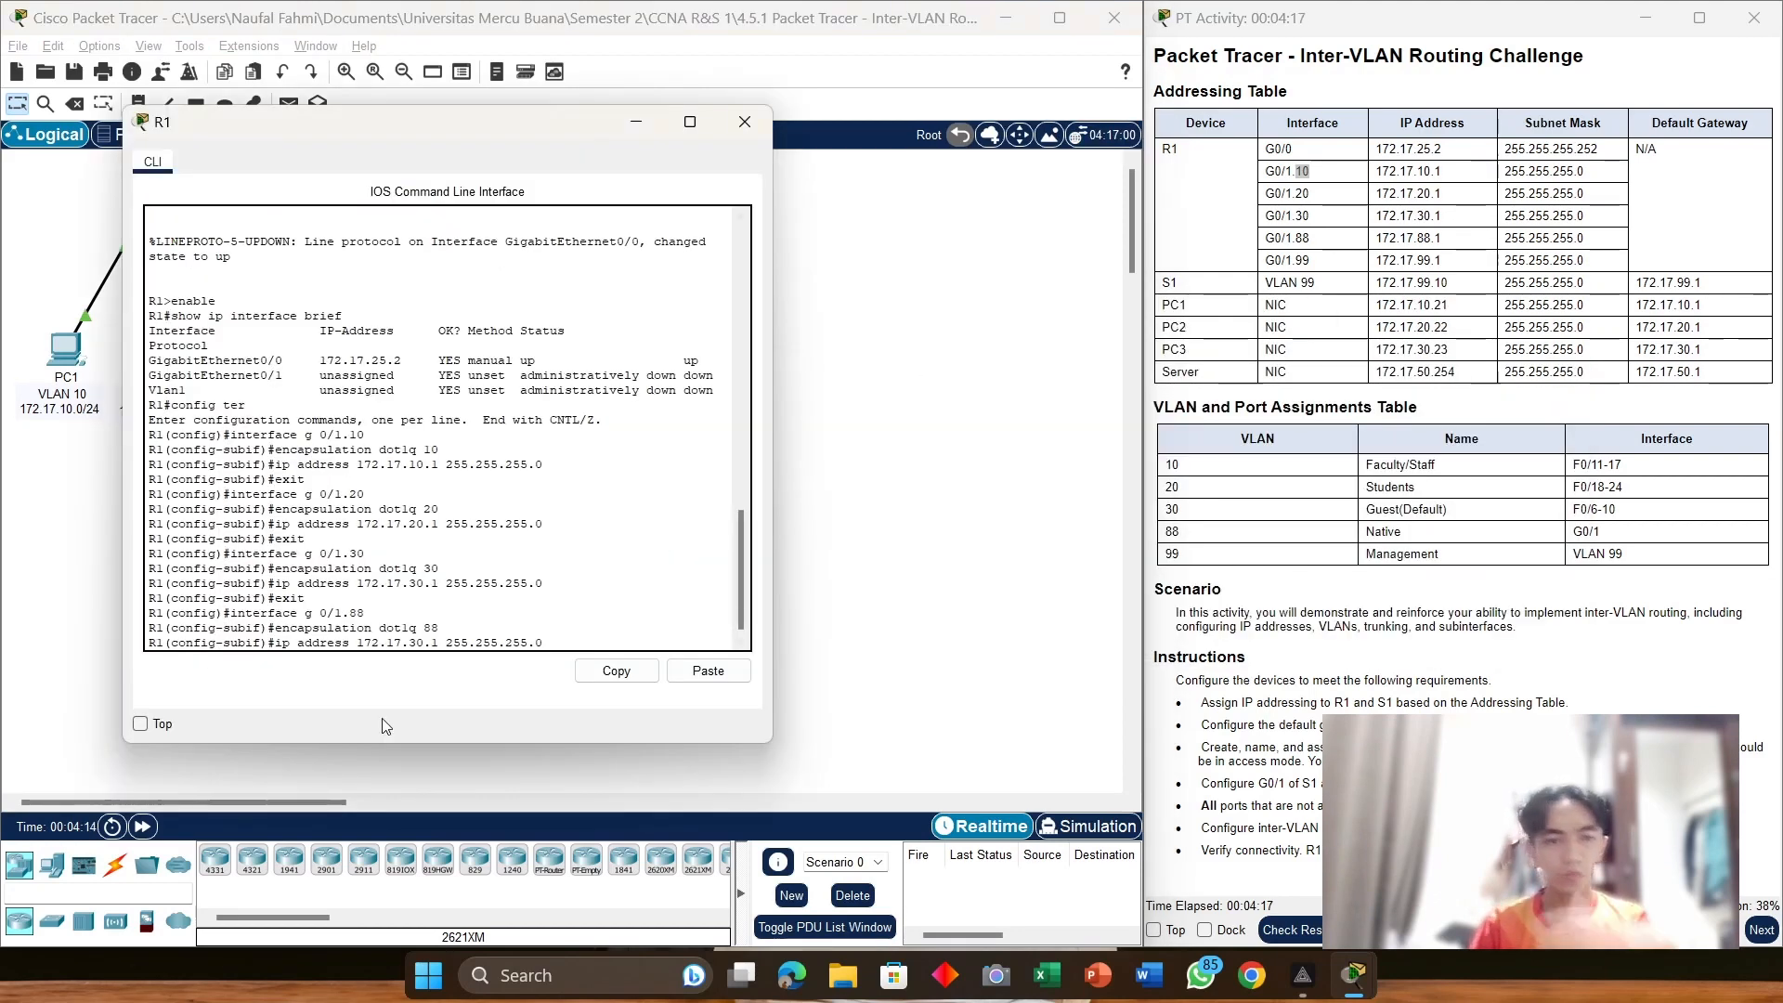
key("Left")
key("Left")
key("Left")
key("Left")
key("Left")
key("Left")
key("Left")
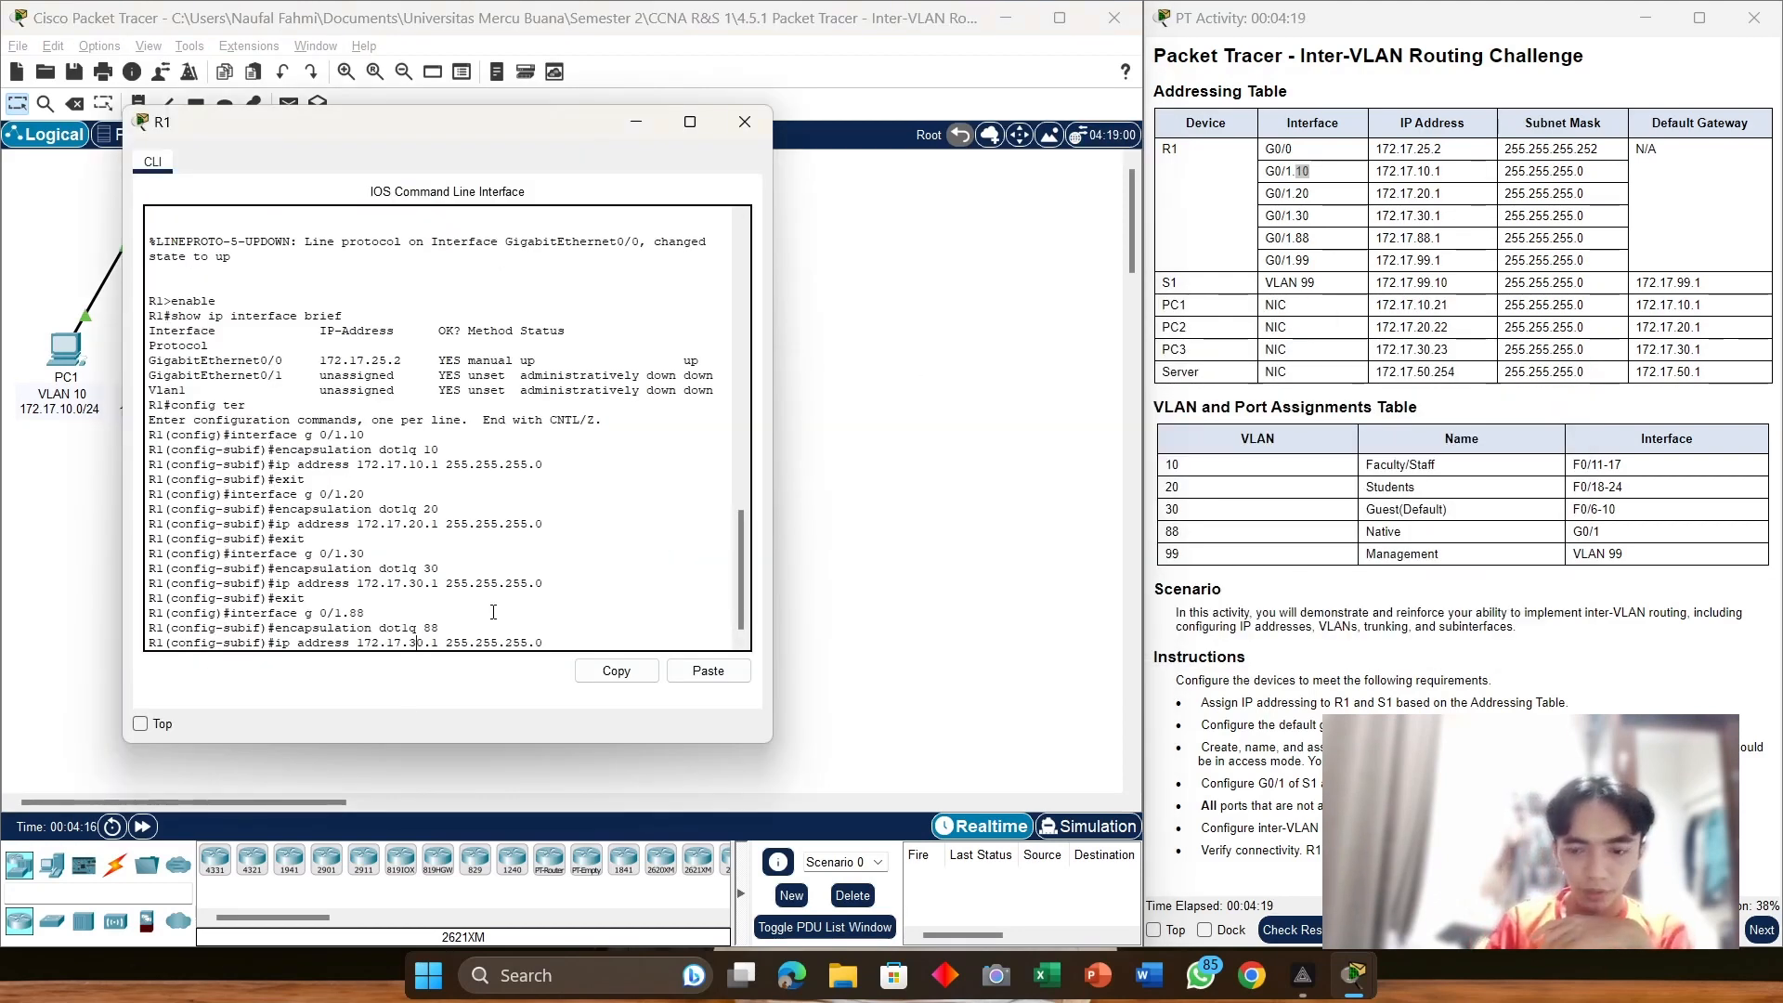
key("BackSpace")
type("5")
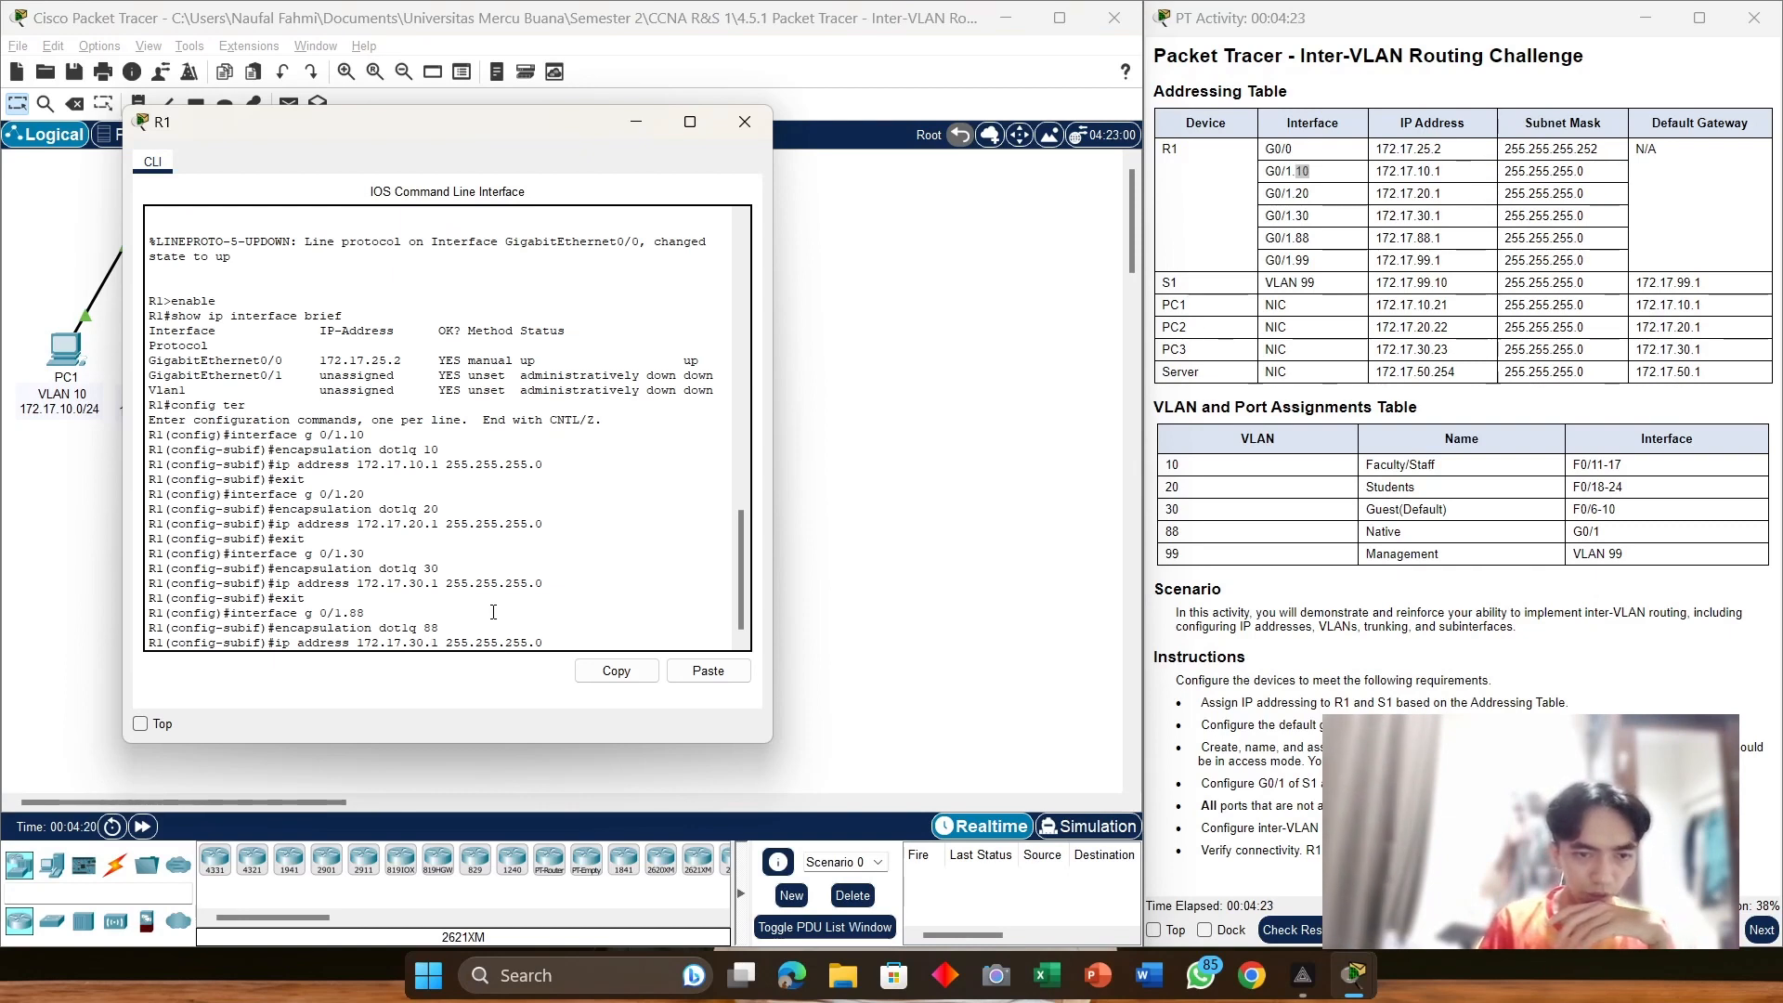
key("BackSpace")
key("BackSpace")
type("88")
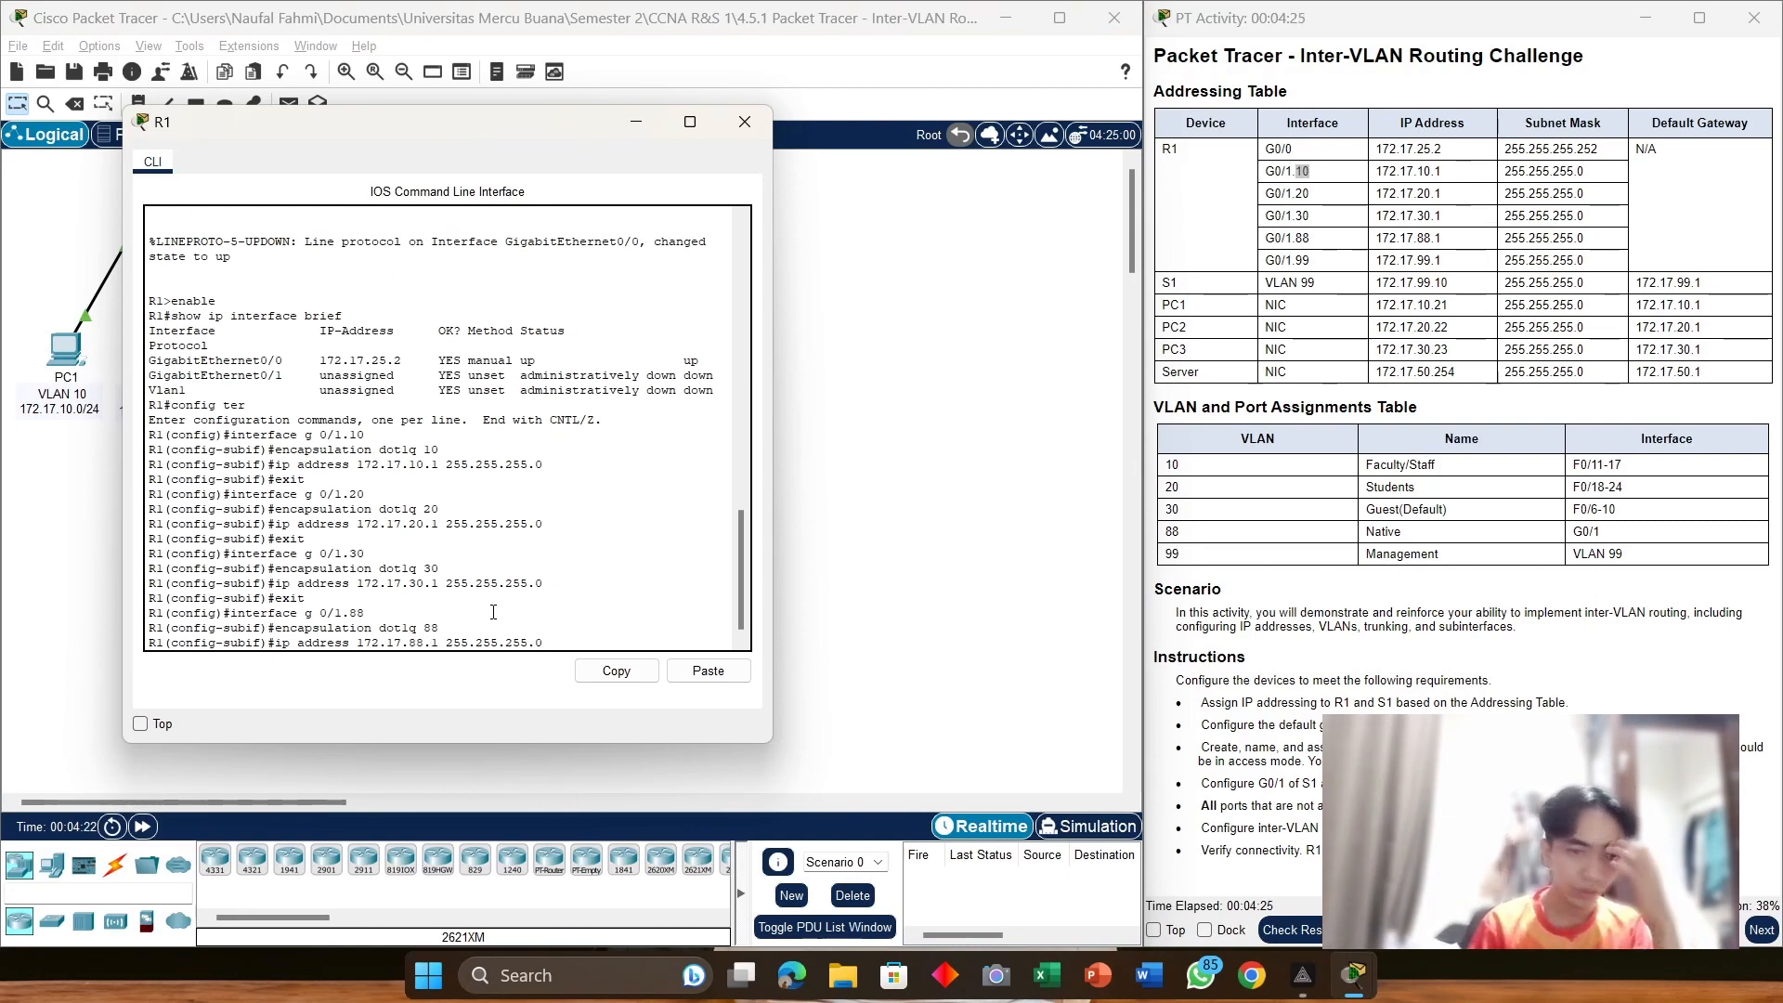
key("Return")
Step: Exit subinterface G0/1.88 on R1 and create subinterface g 0/1.99 for the management VLAN
key("Up")
key("Up")
key("Up")
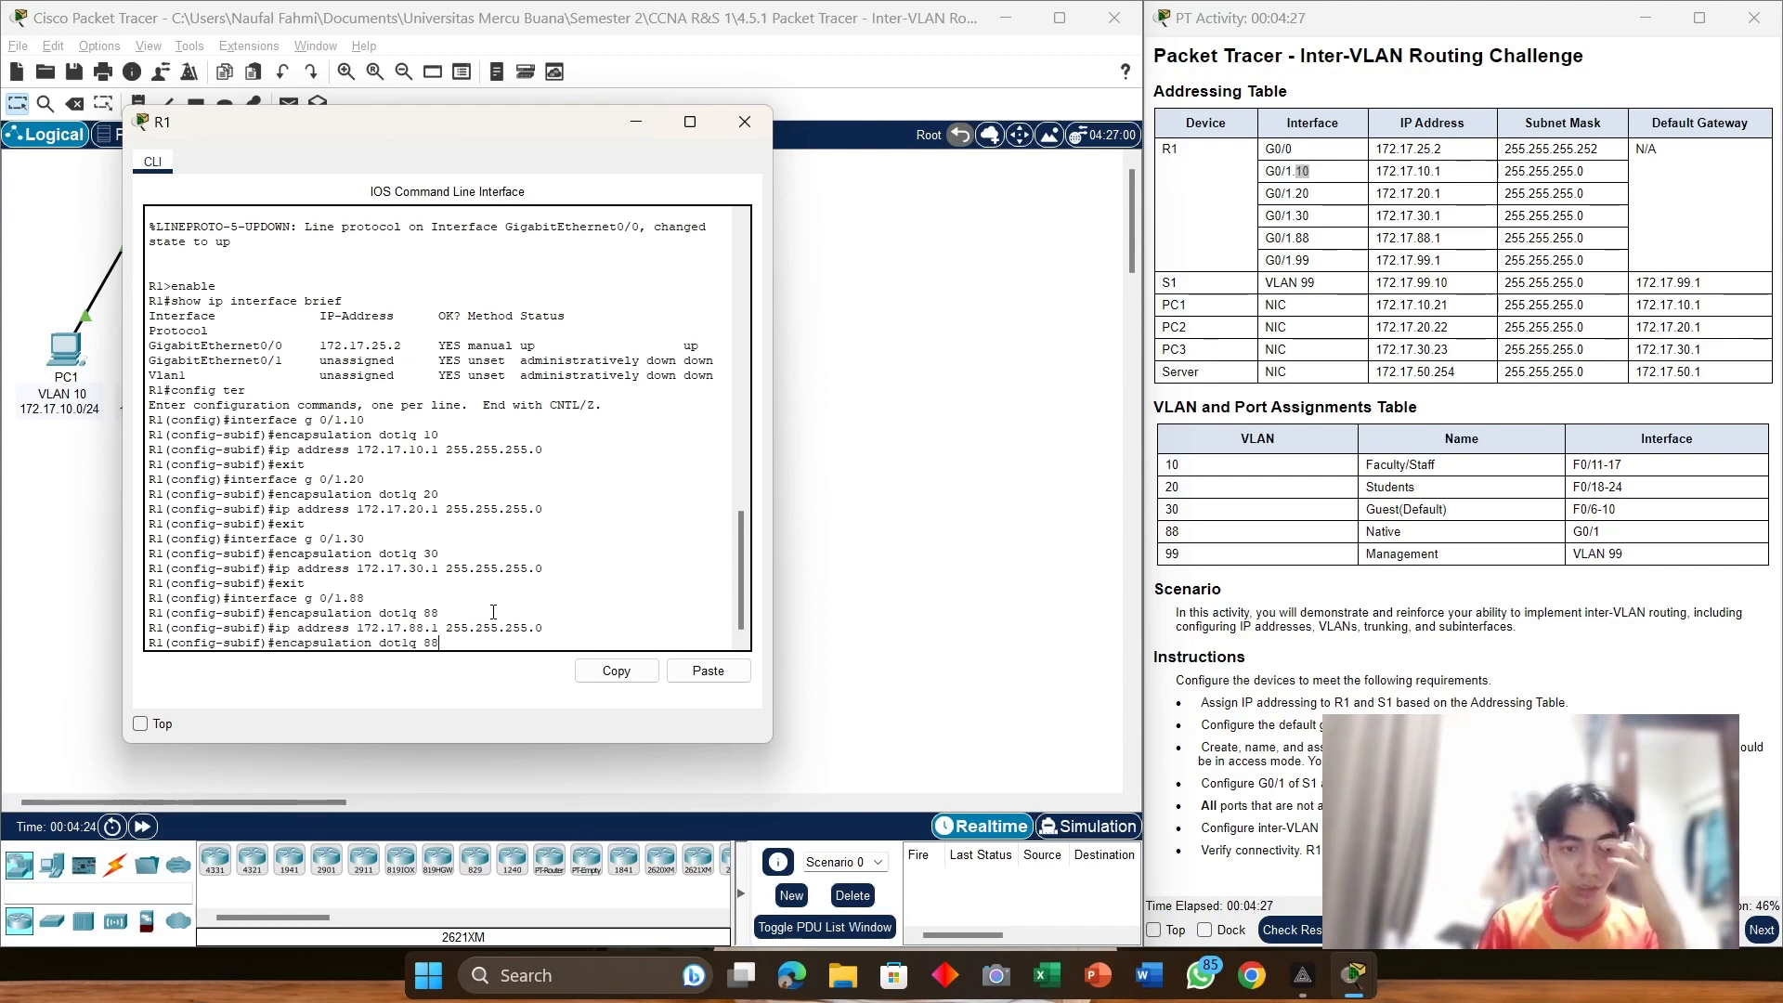
key("Up")
key("Return")
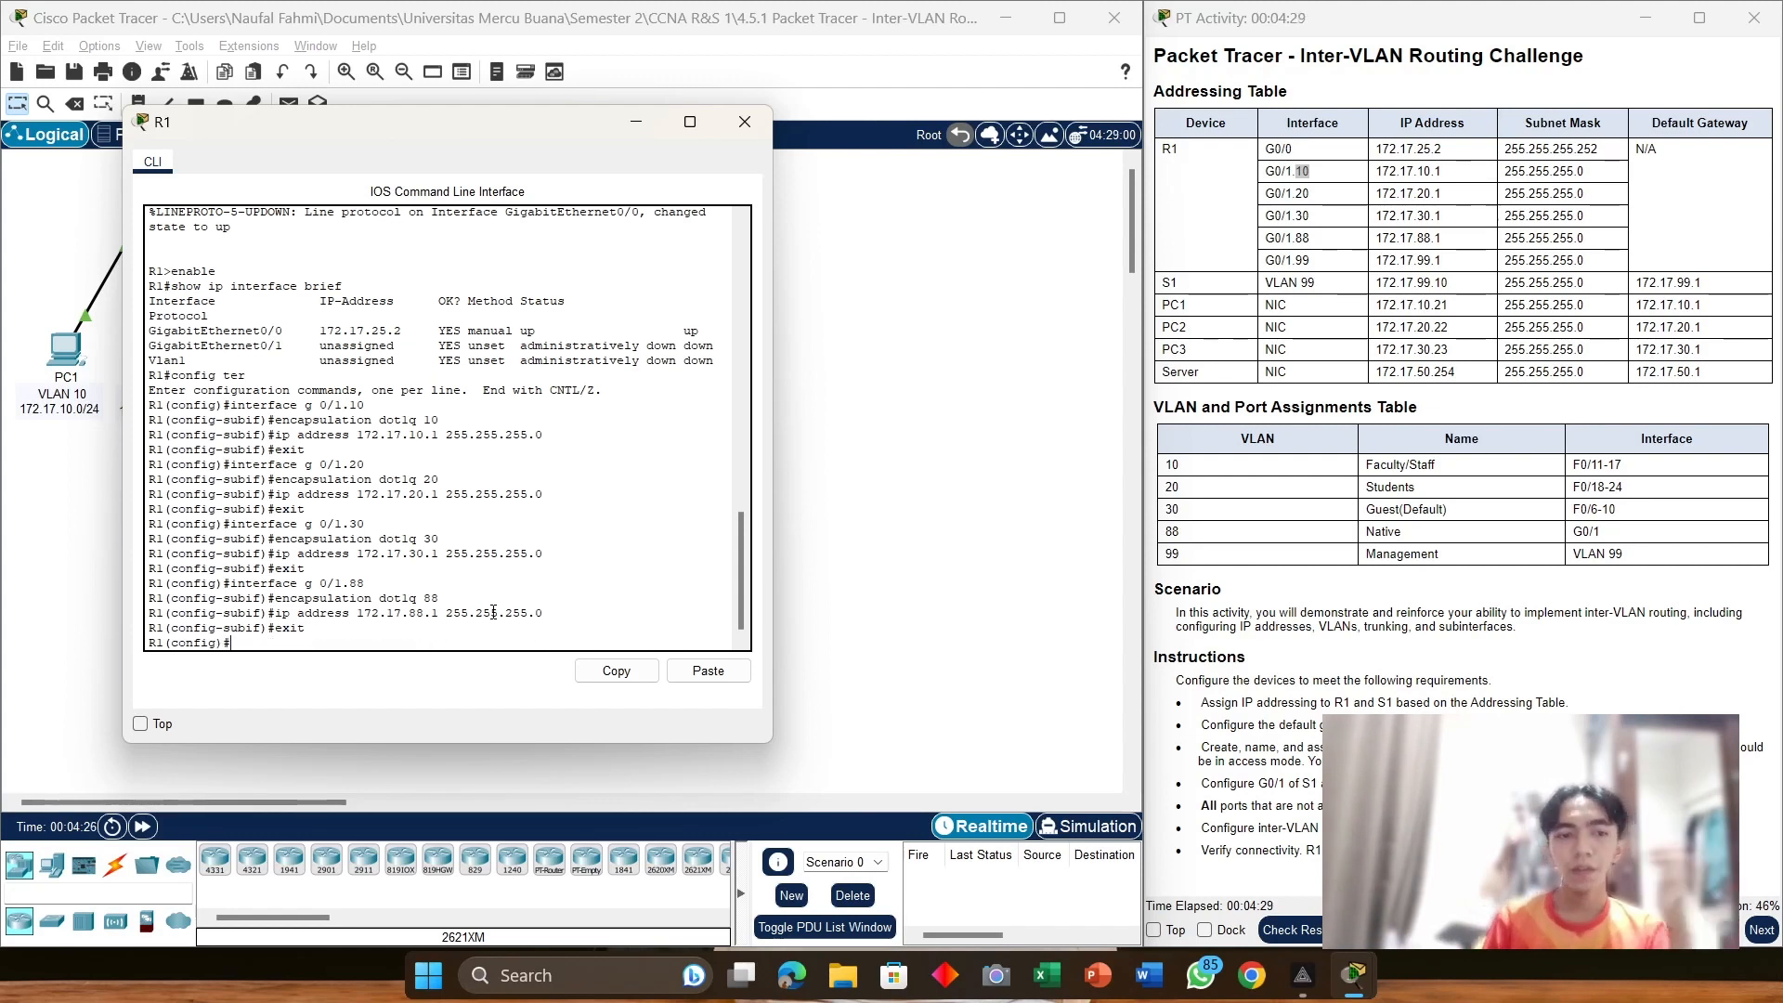
key("Up")
key("Up")
key("Up")
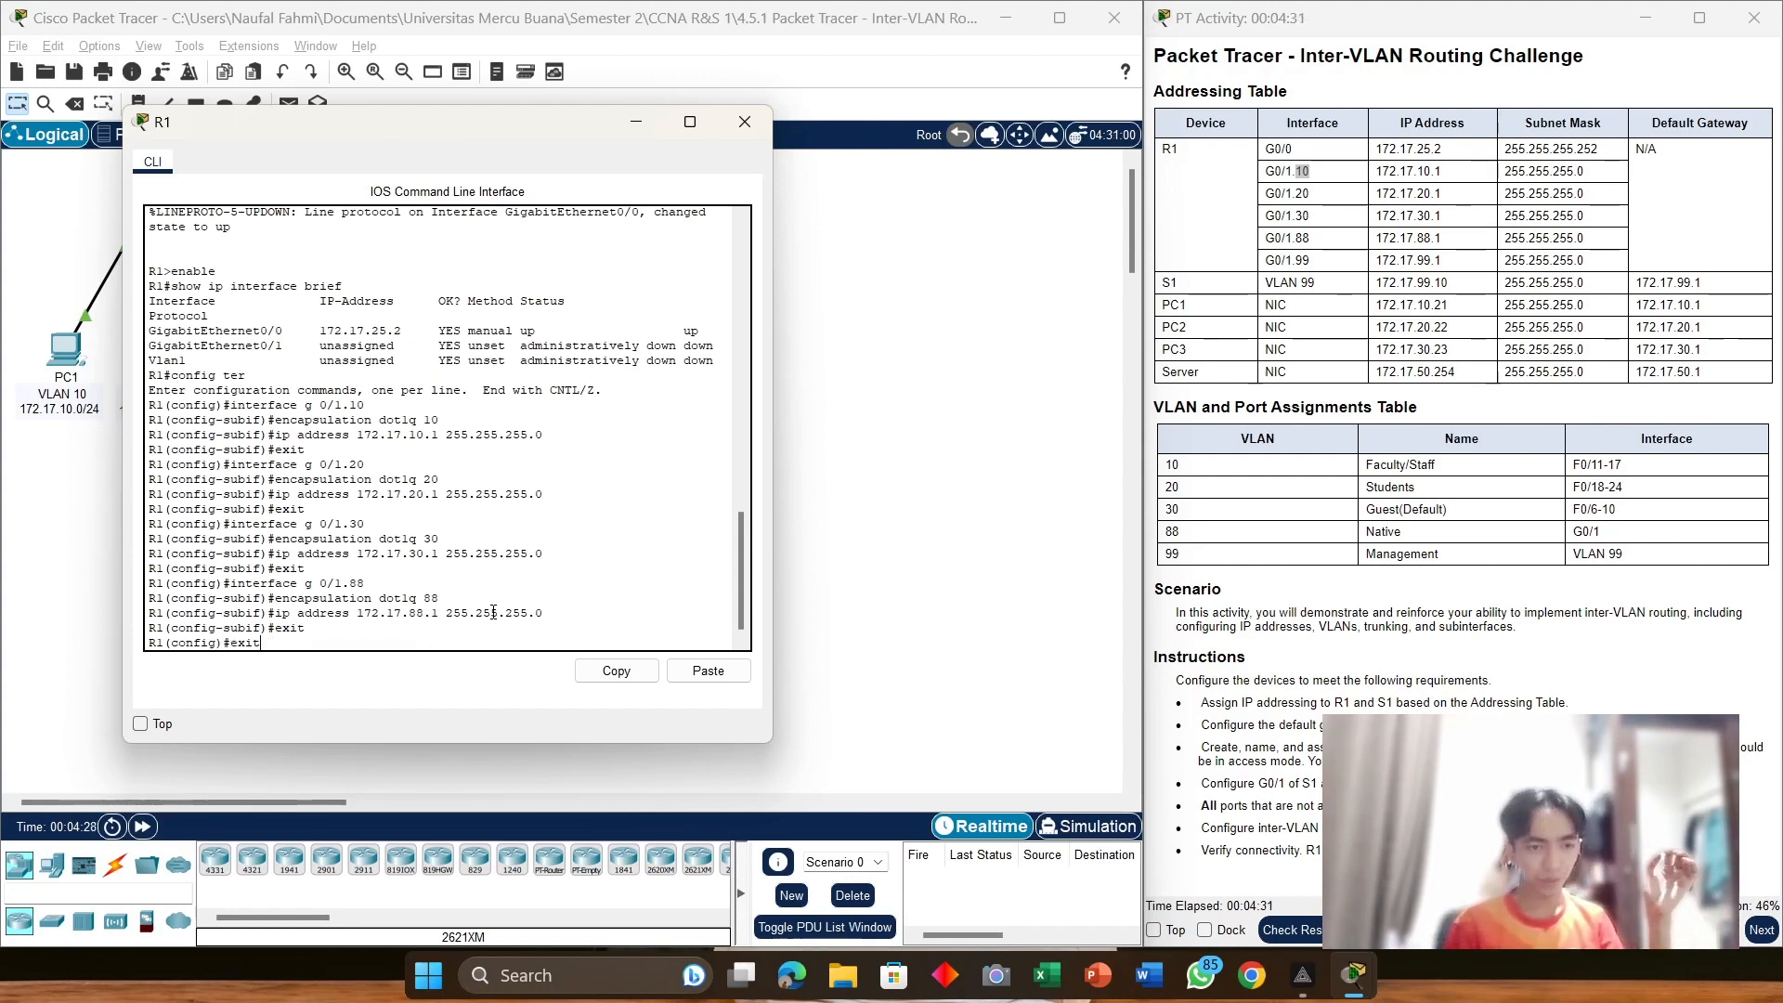
key("Up")
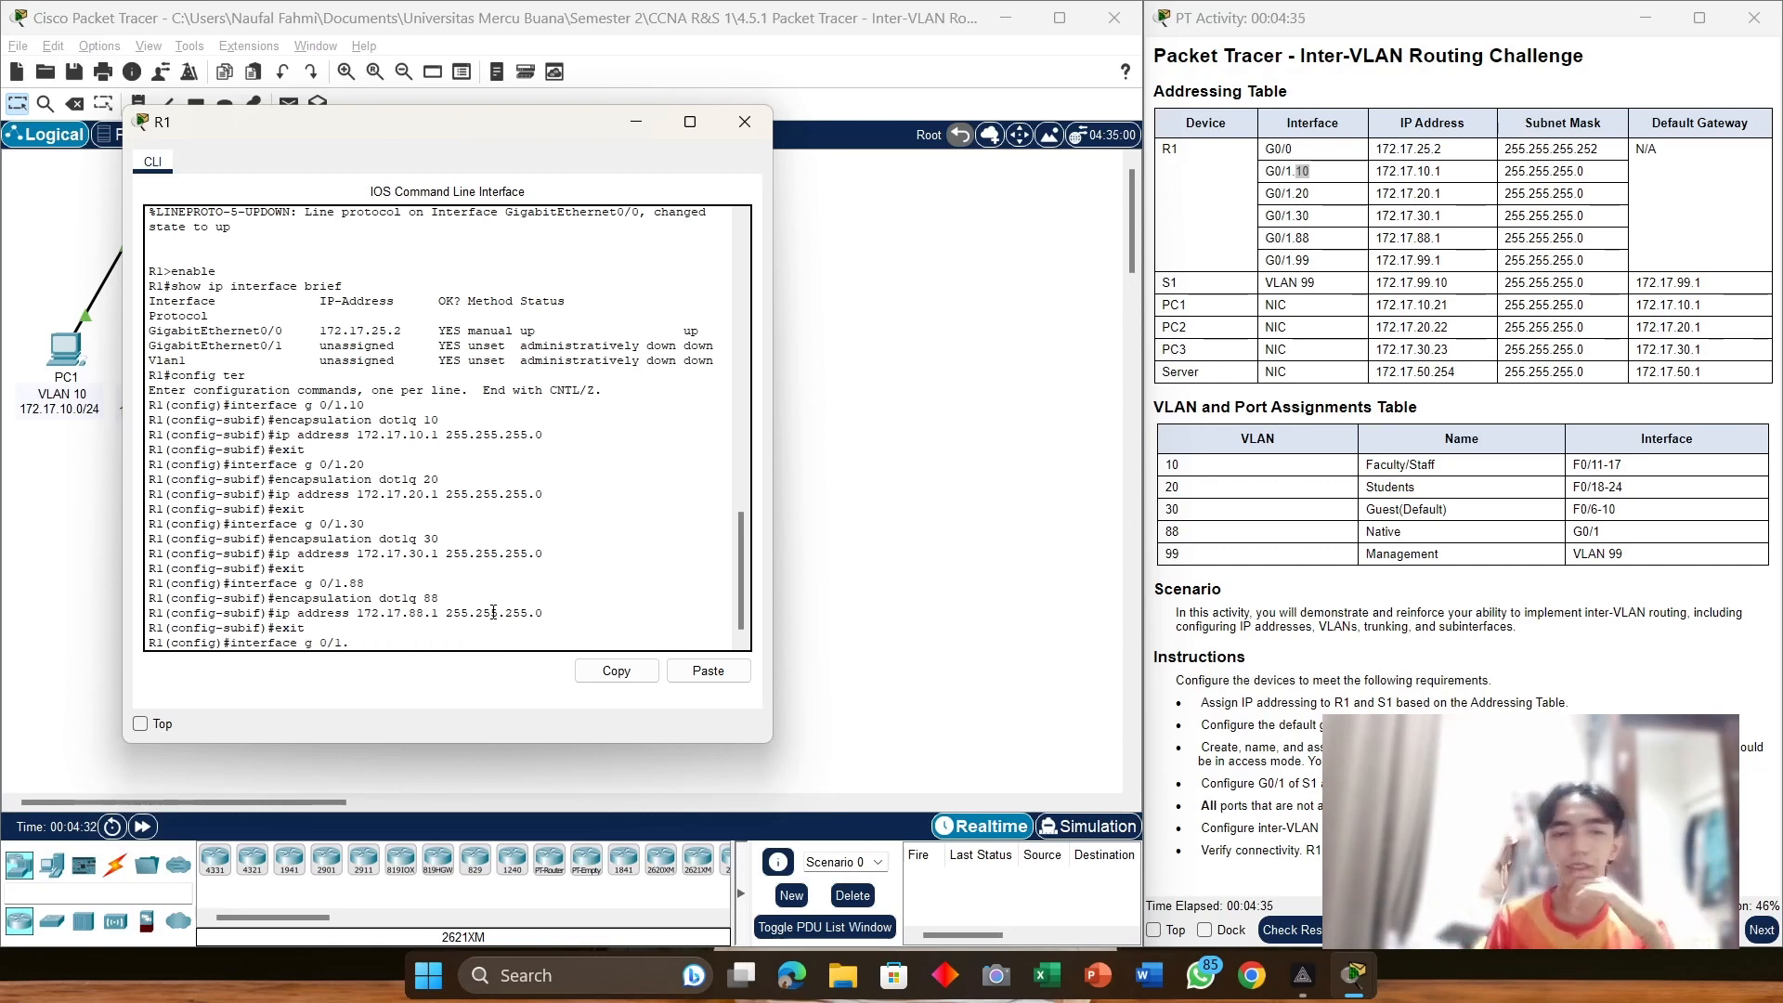
type("99")
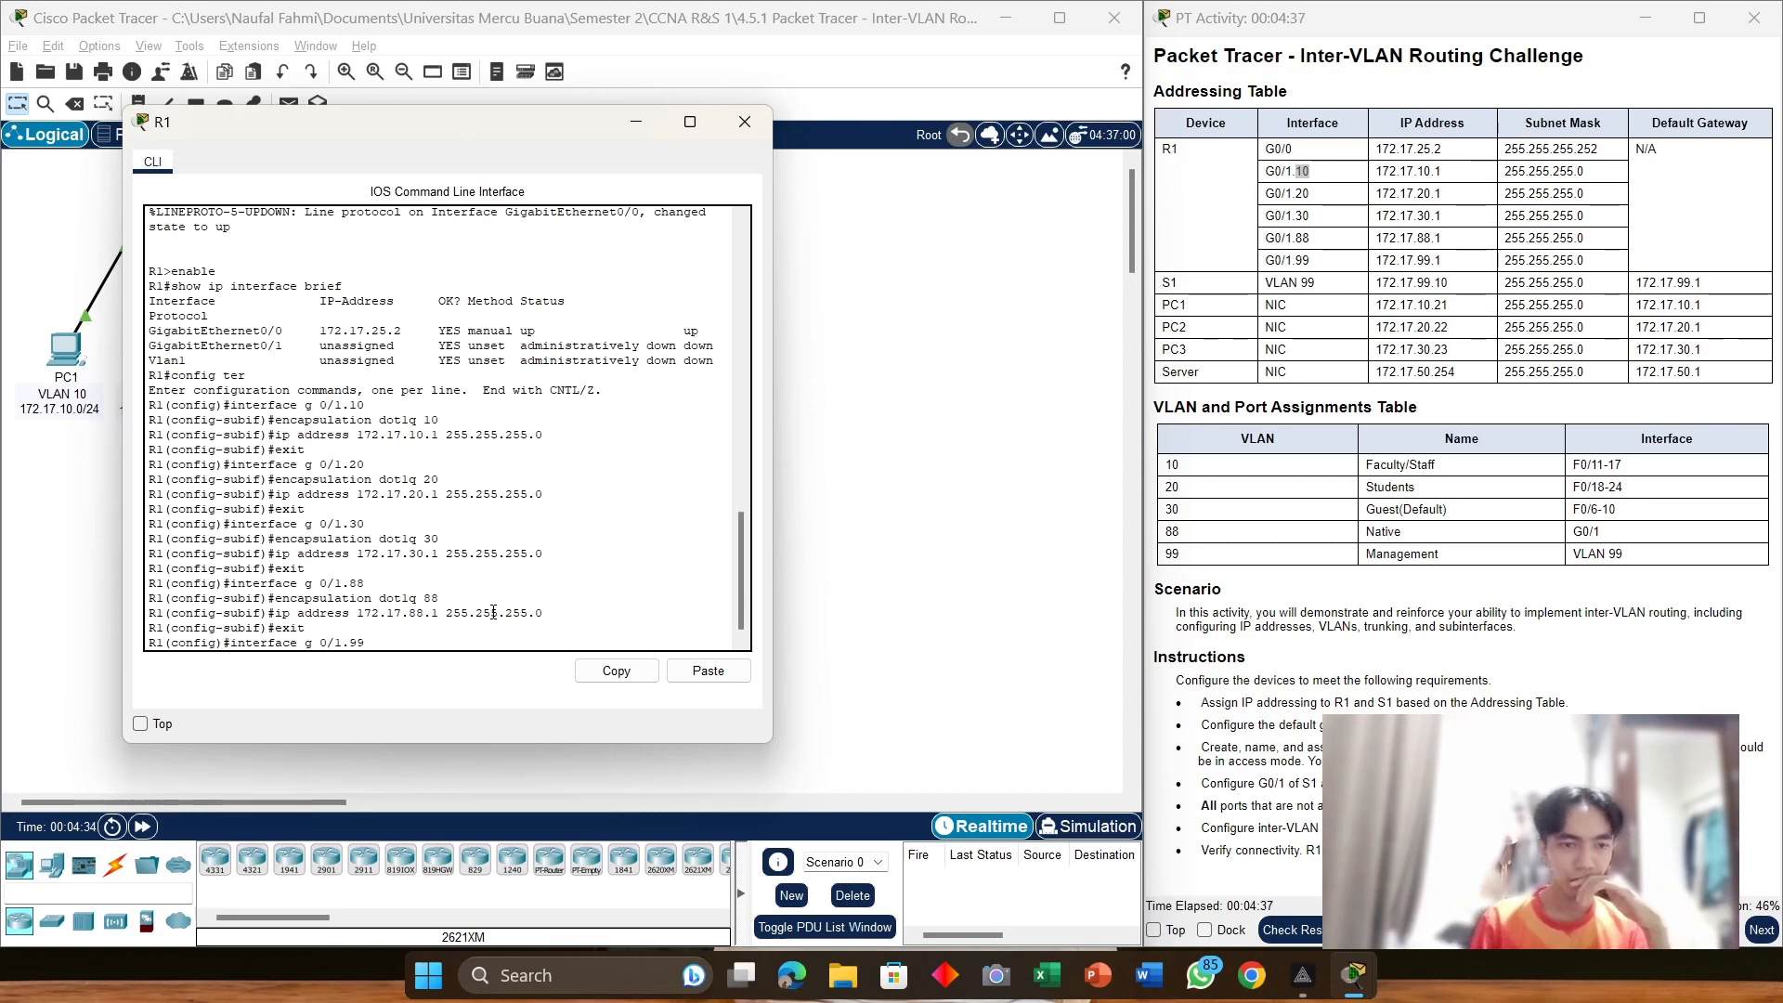
key("Return")
Step: Set dot1q encapsulation with VLAN ID 99 on subinterface G0/1.99
key("Up")
key("Up")
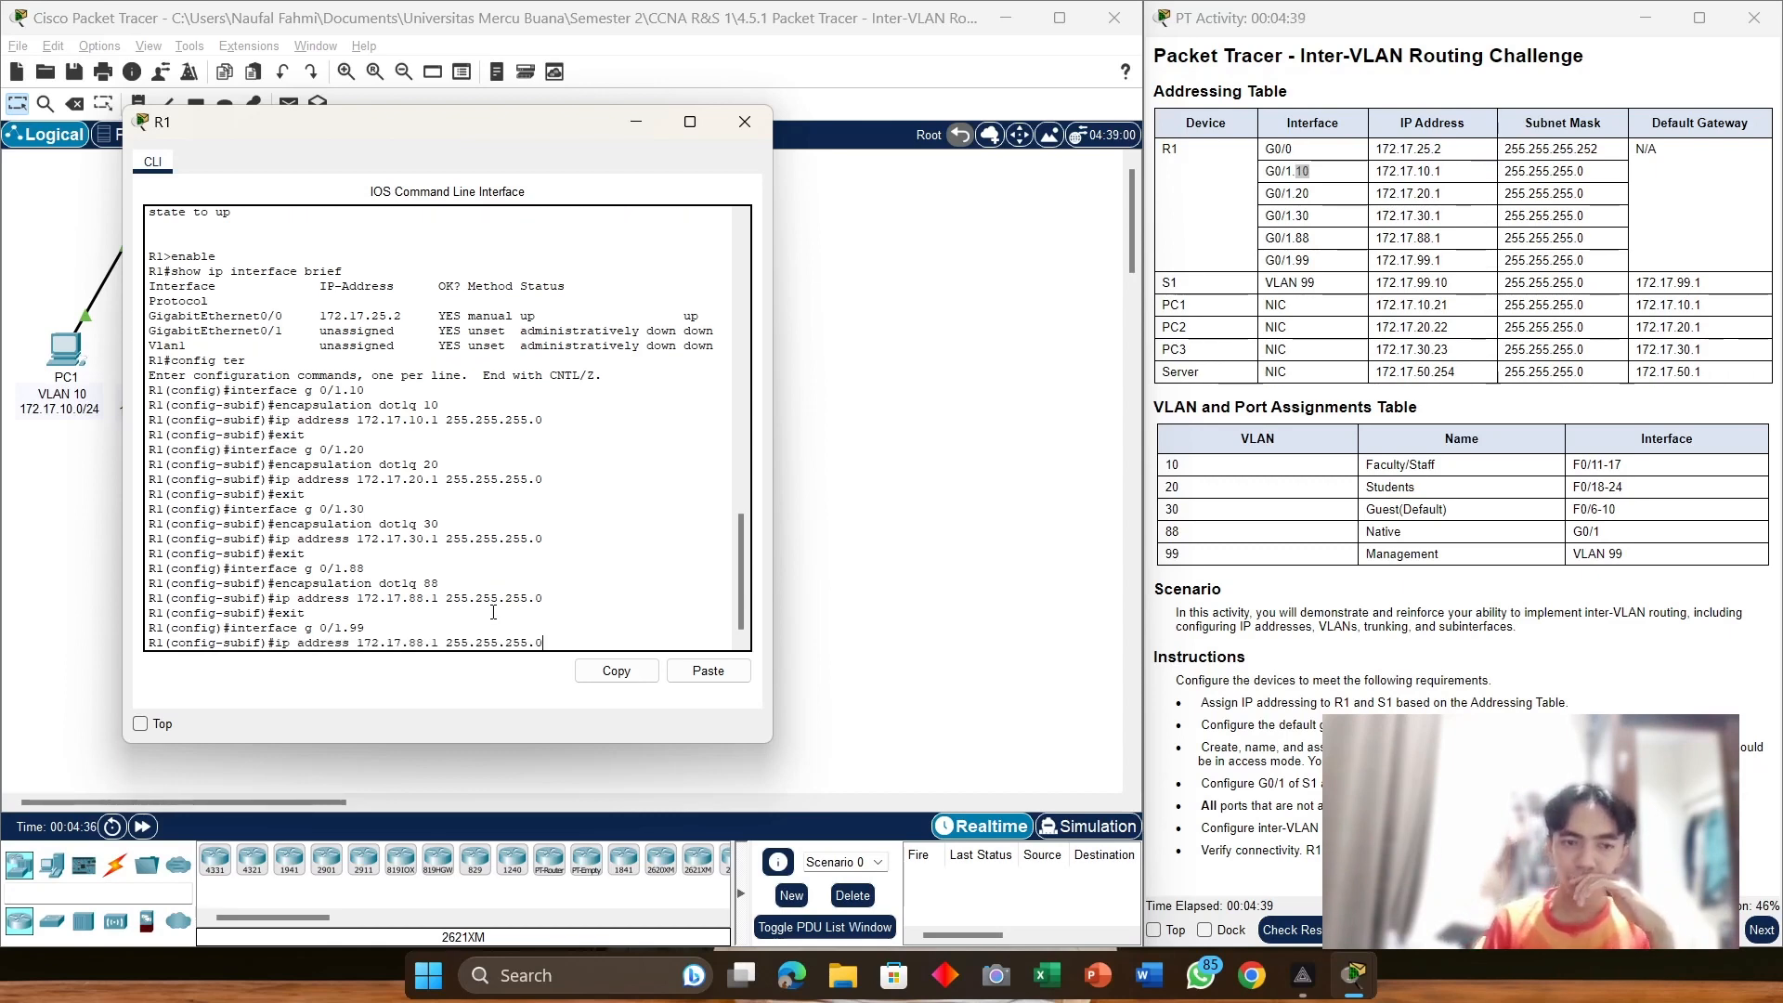
key("Up")
key("Up")
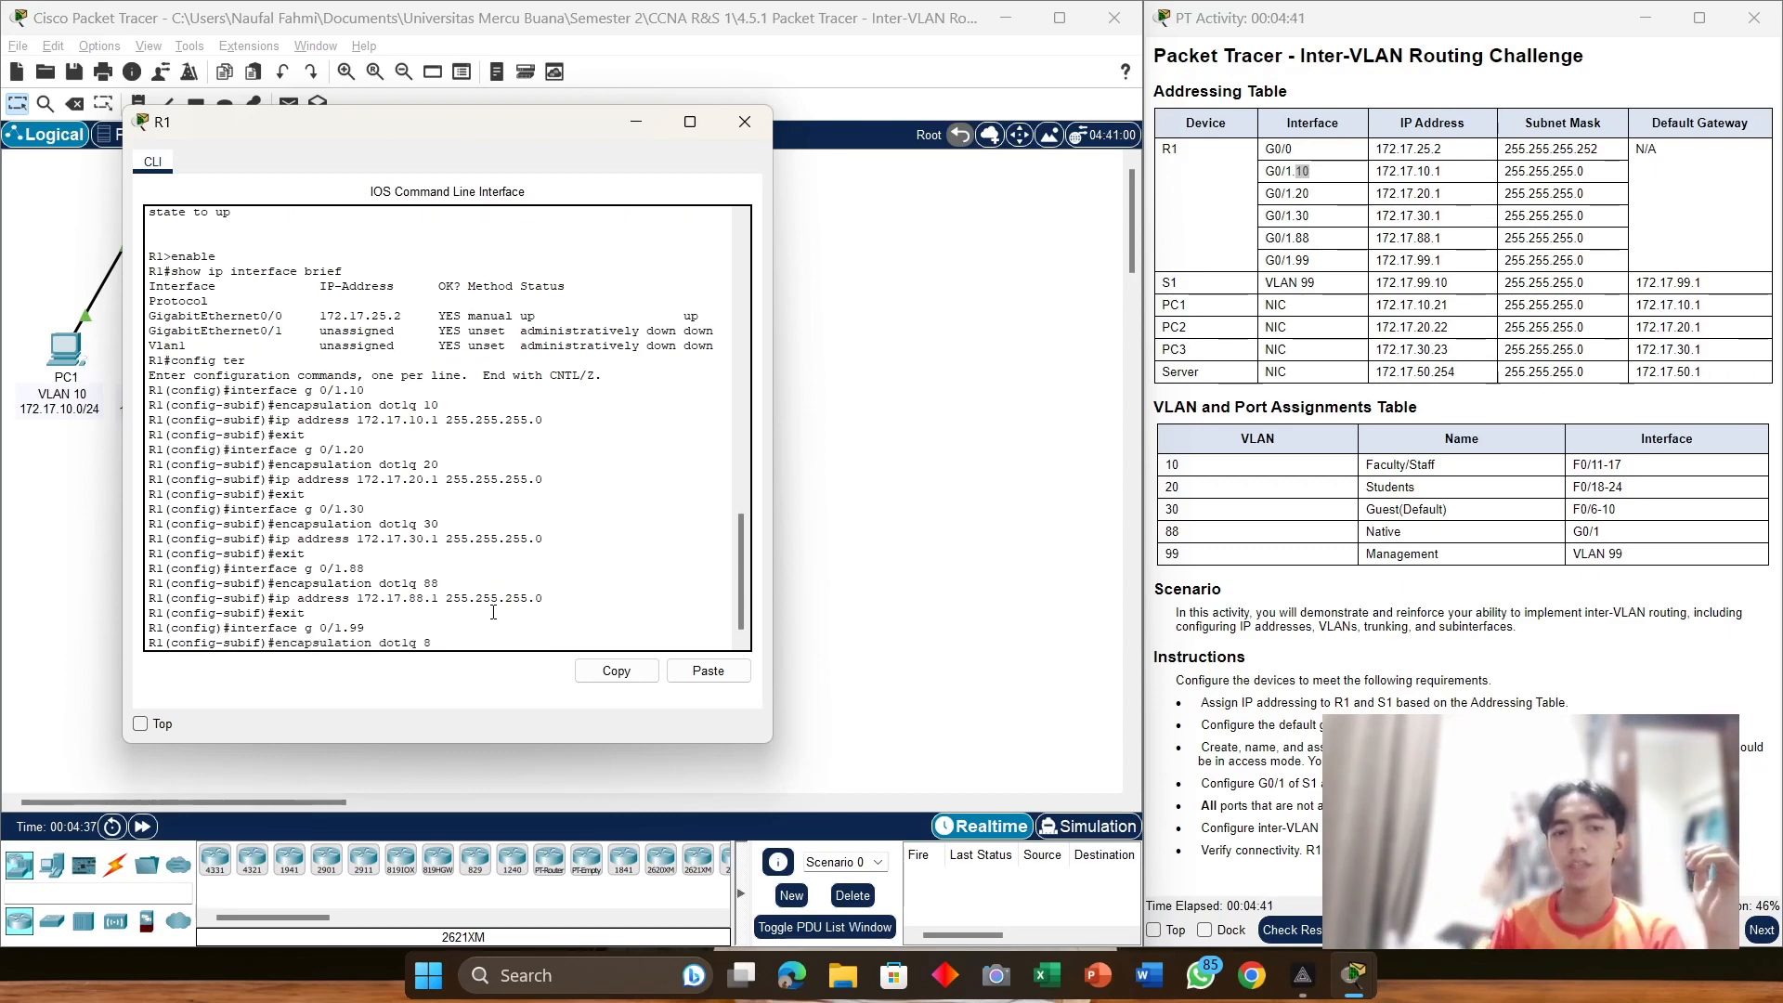
key("BackSpace")
key("BackSpace")
type("99")
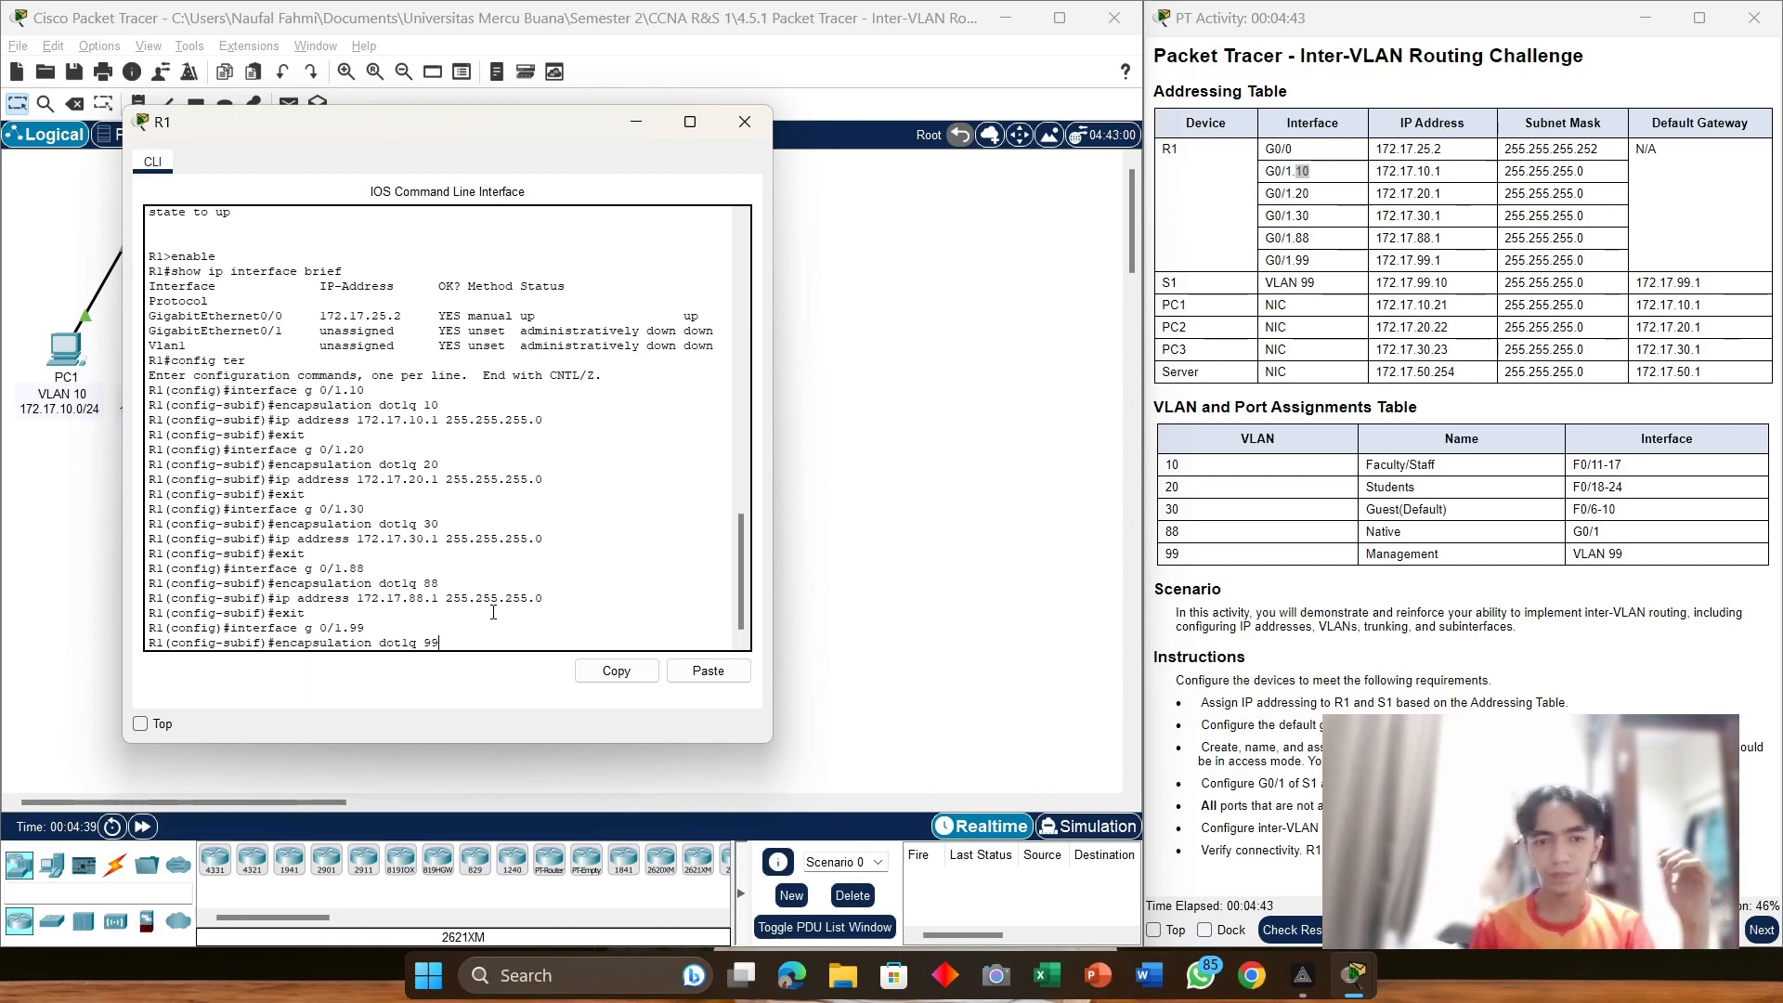
key("Return")
Step: Assign IP address 172.17.99.1 with mask 255.255.255.0 to subinterface G0/1.99
key("Up")
key("Up")
key("Up")
key("Up")
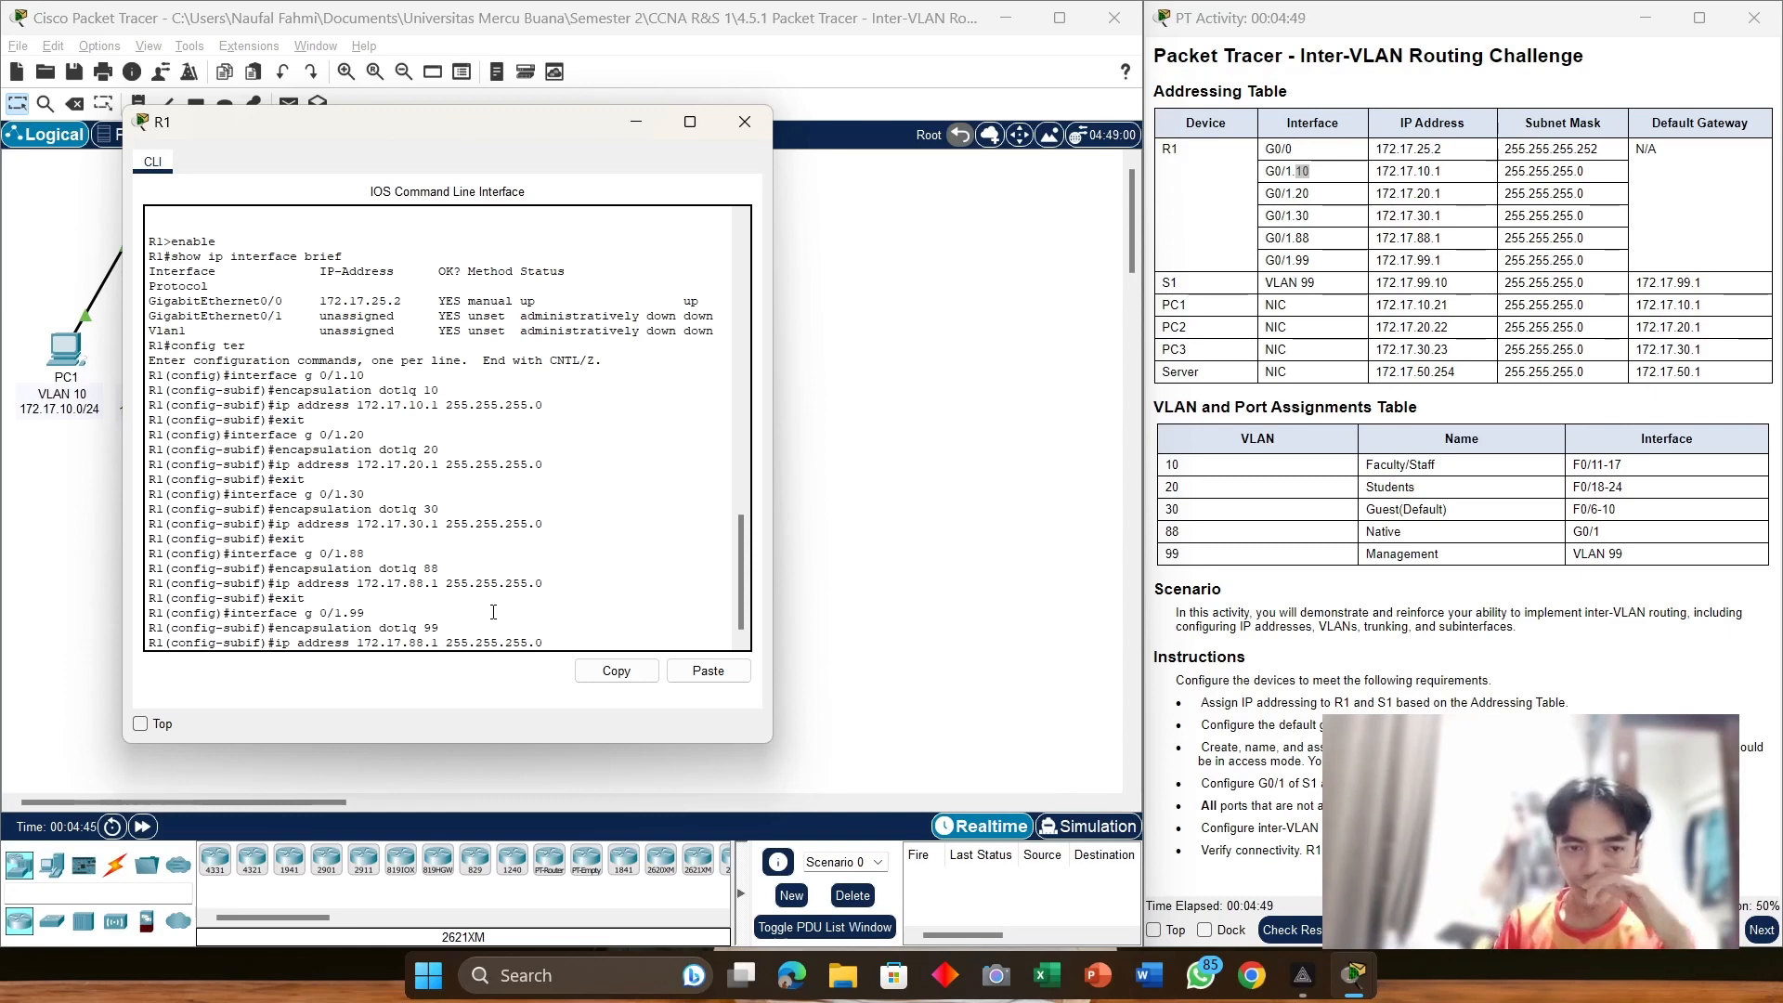
key("Left")
key("Left")
key("Left")
key("Left")
key("Left")
key("Left")
key("Left")
key("Left")
key("Left")
key("Left")
key("Left")
key("Left")
key("Left")
key("Left")
key("Left")
key("Left")
key("BackSpace")
key("BackSpace")
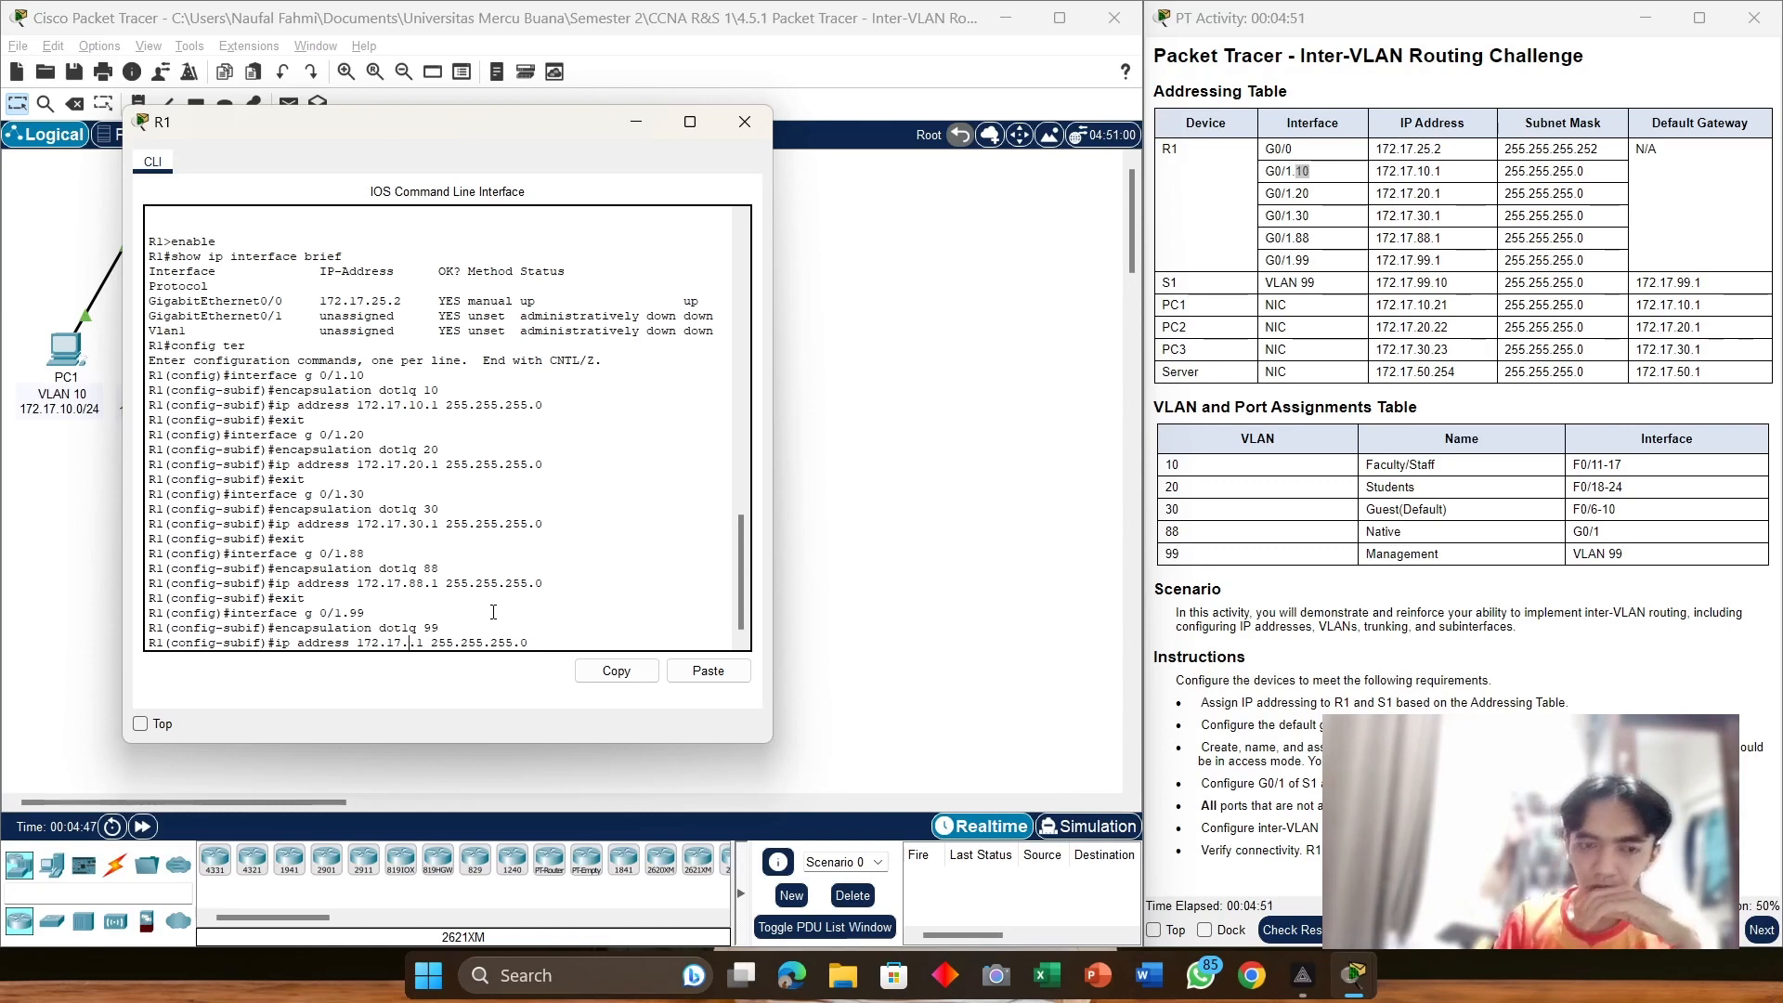
type("99")
key("Return")
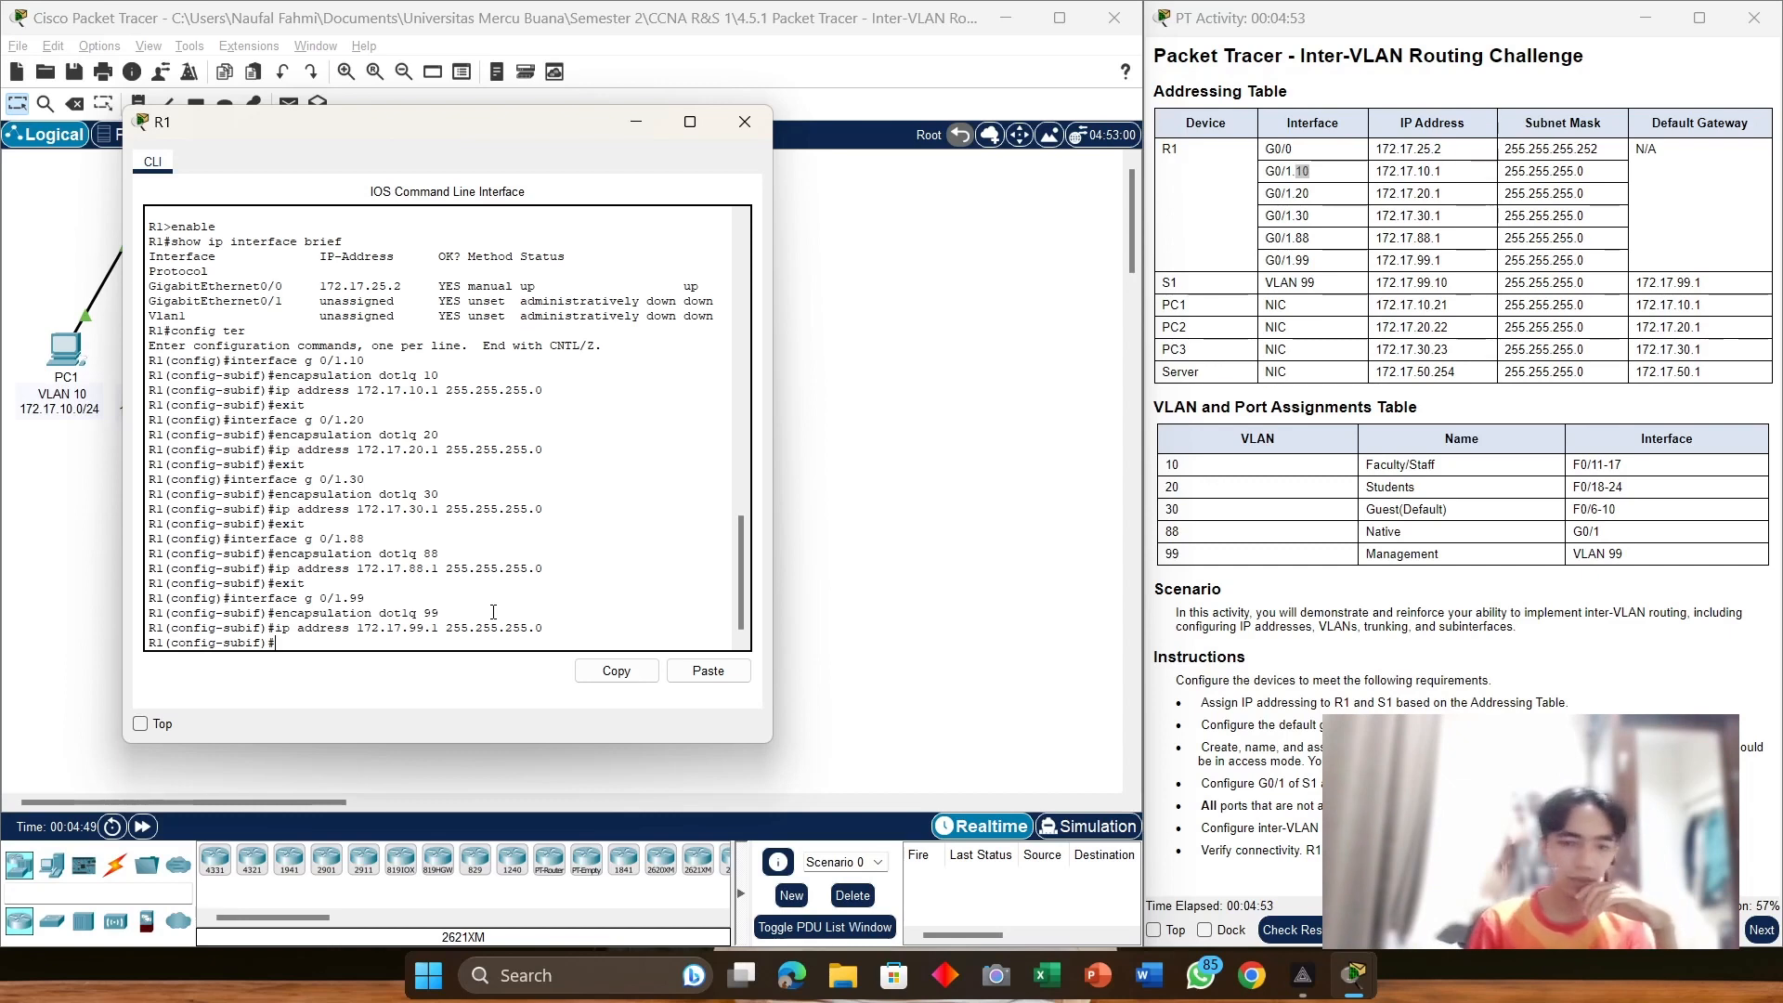
Step: Exit subinterface G0/1.99 to return to R1's global configuration mode
key("Up")
key("Up")
key("Up")
key("Up")
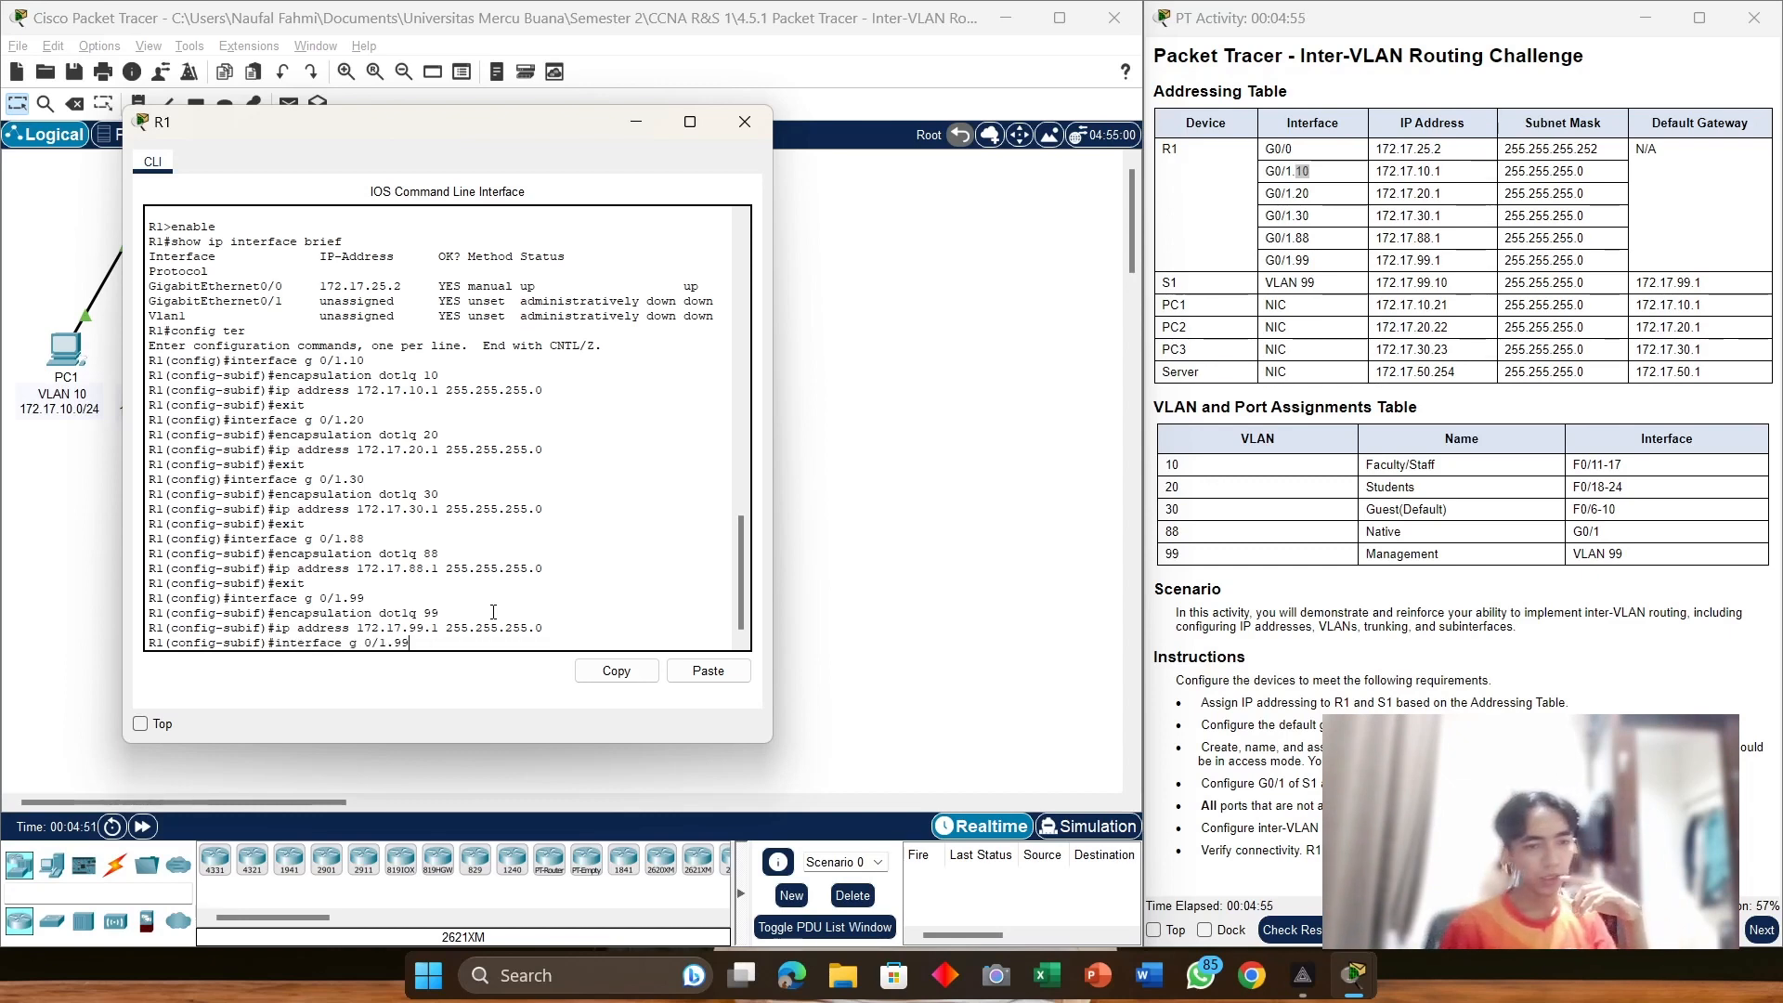
key("Return")
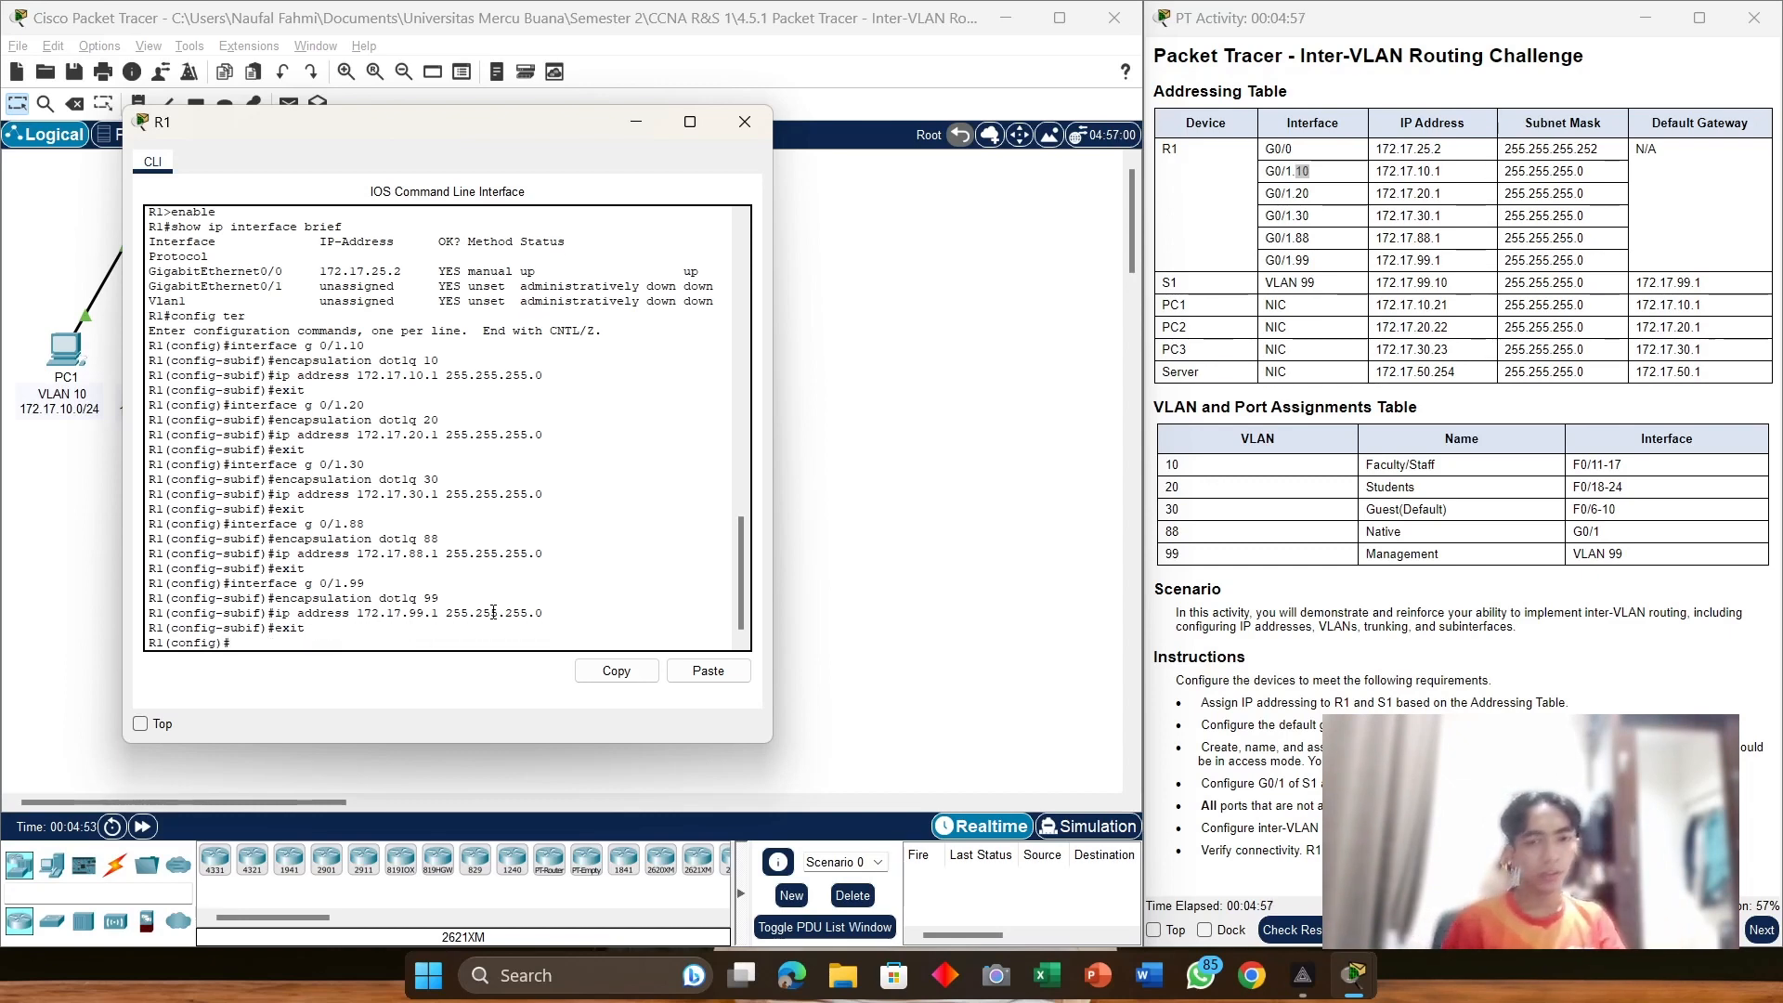
Step: Enter physical interface g 0/1 on R1 and enable it with no shutdown
type("inte")
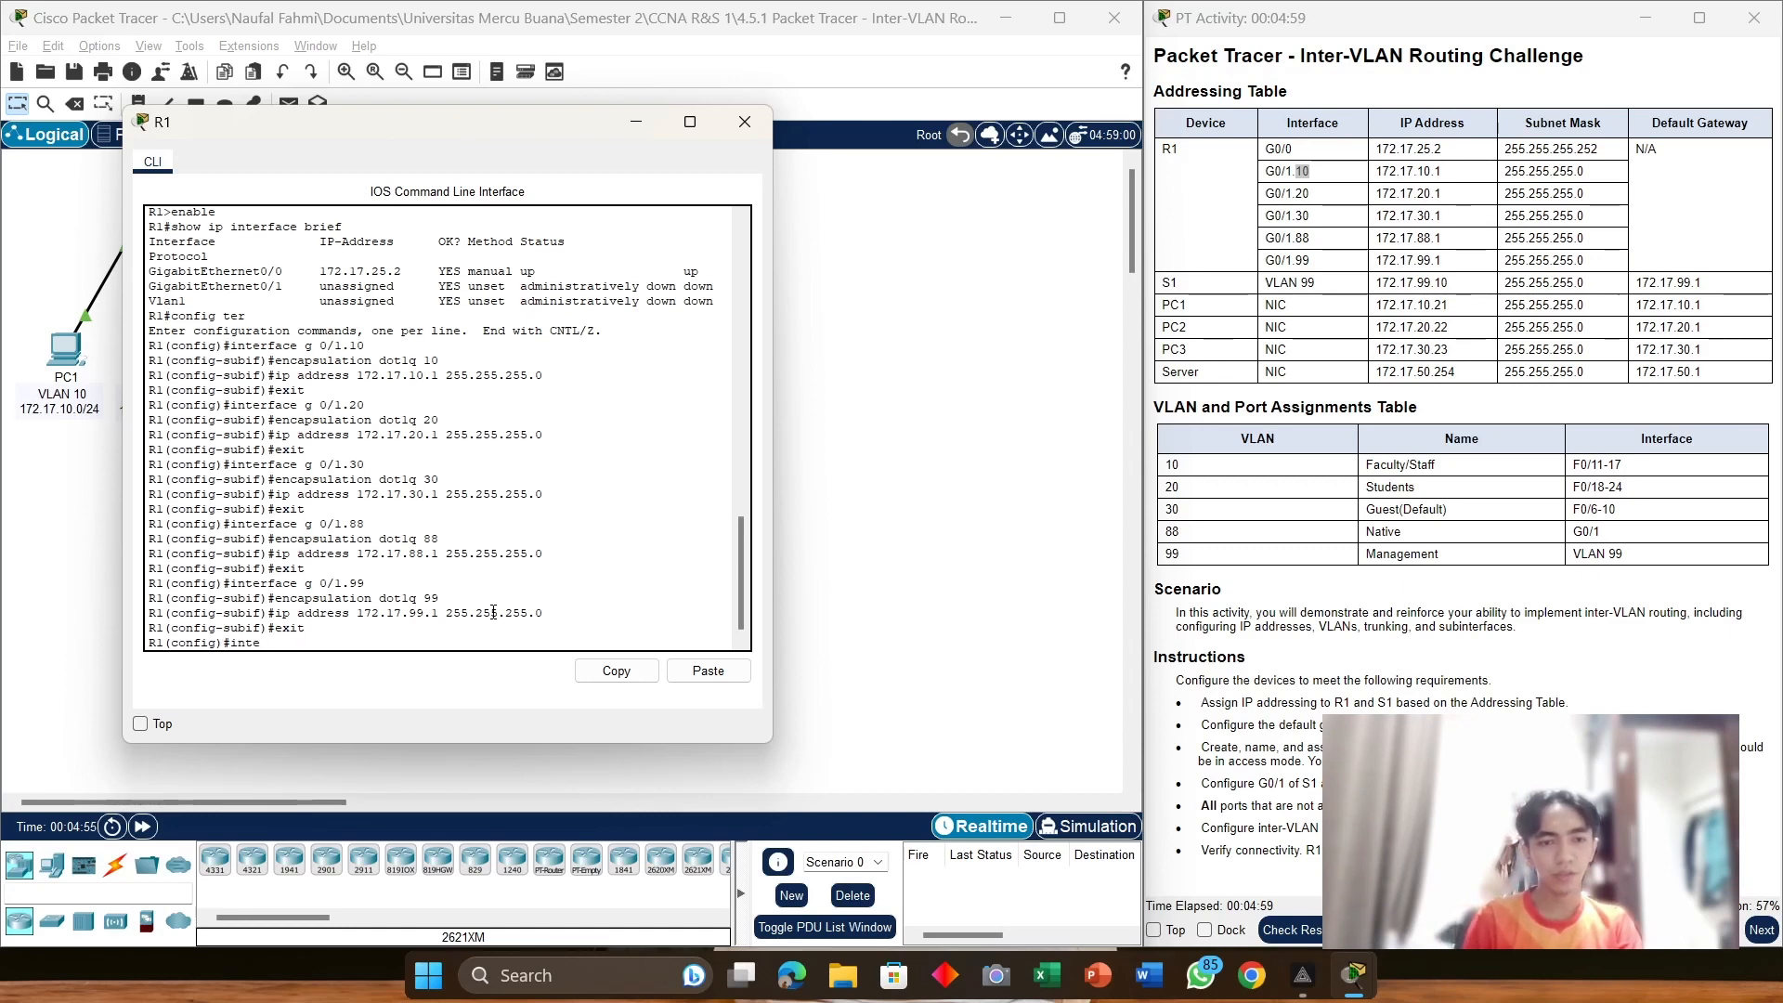
type("rface g")
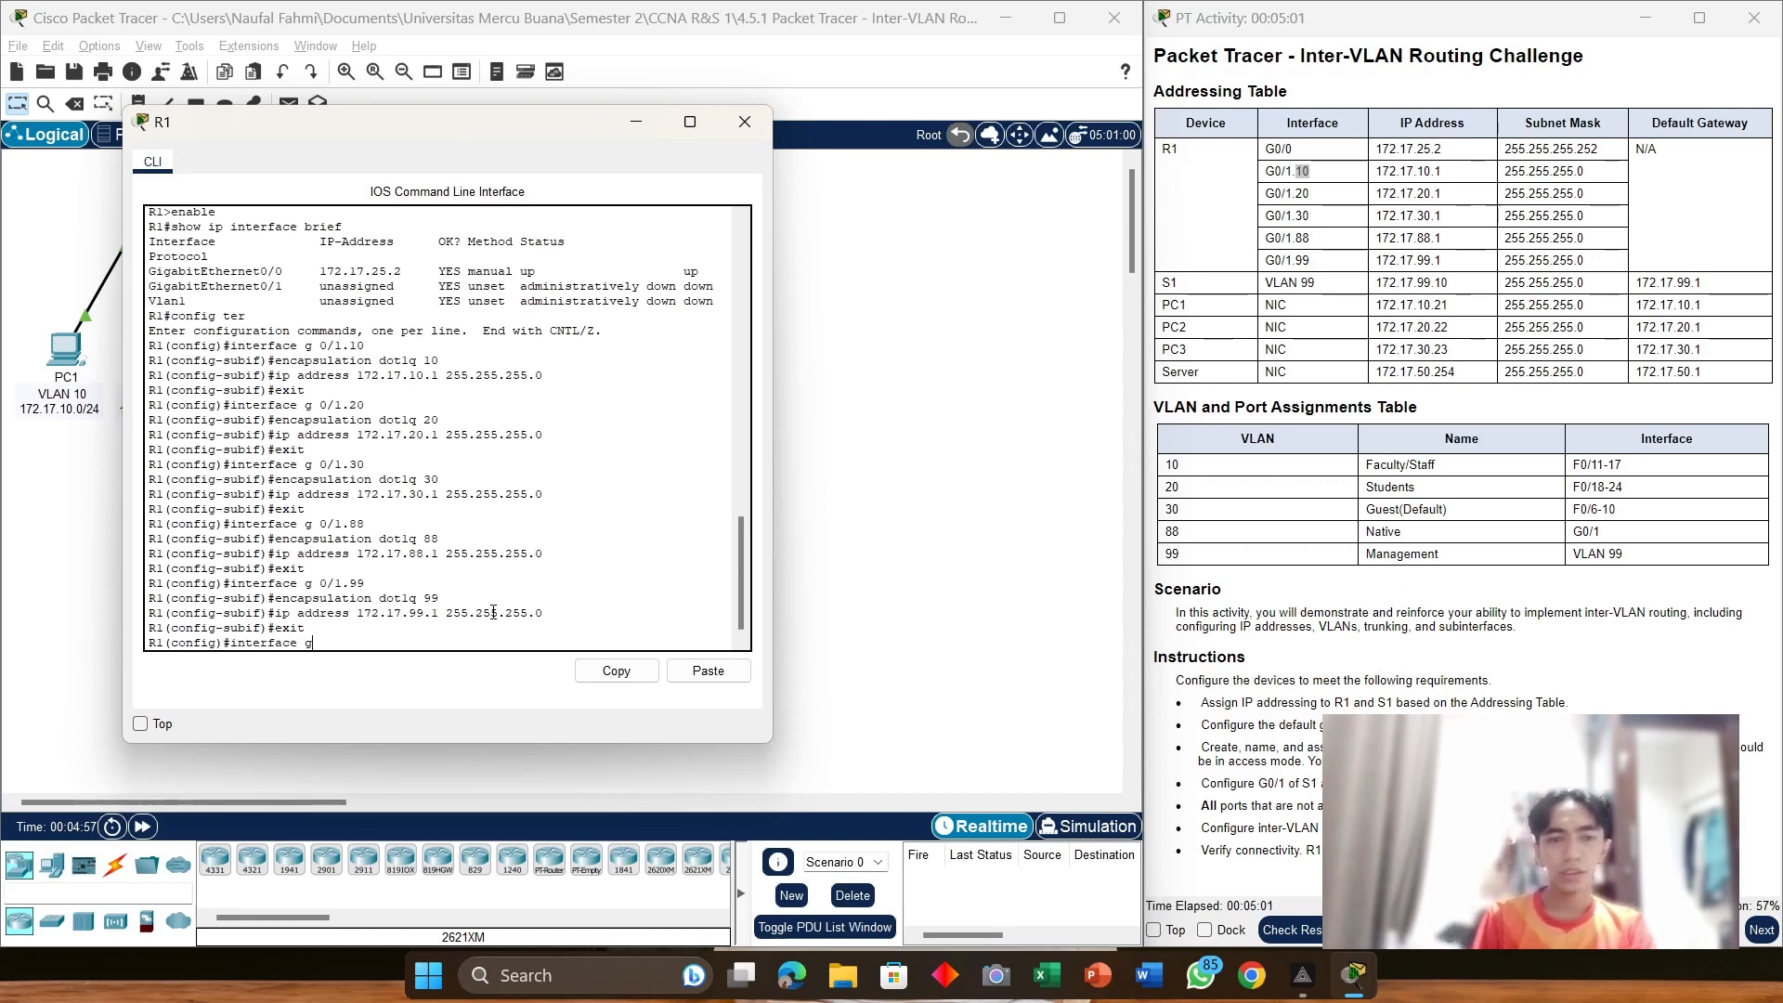
type(" 0")
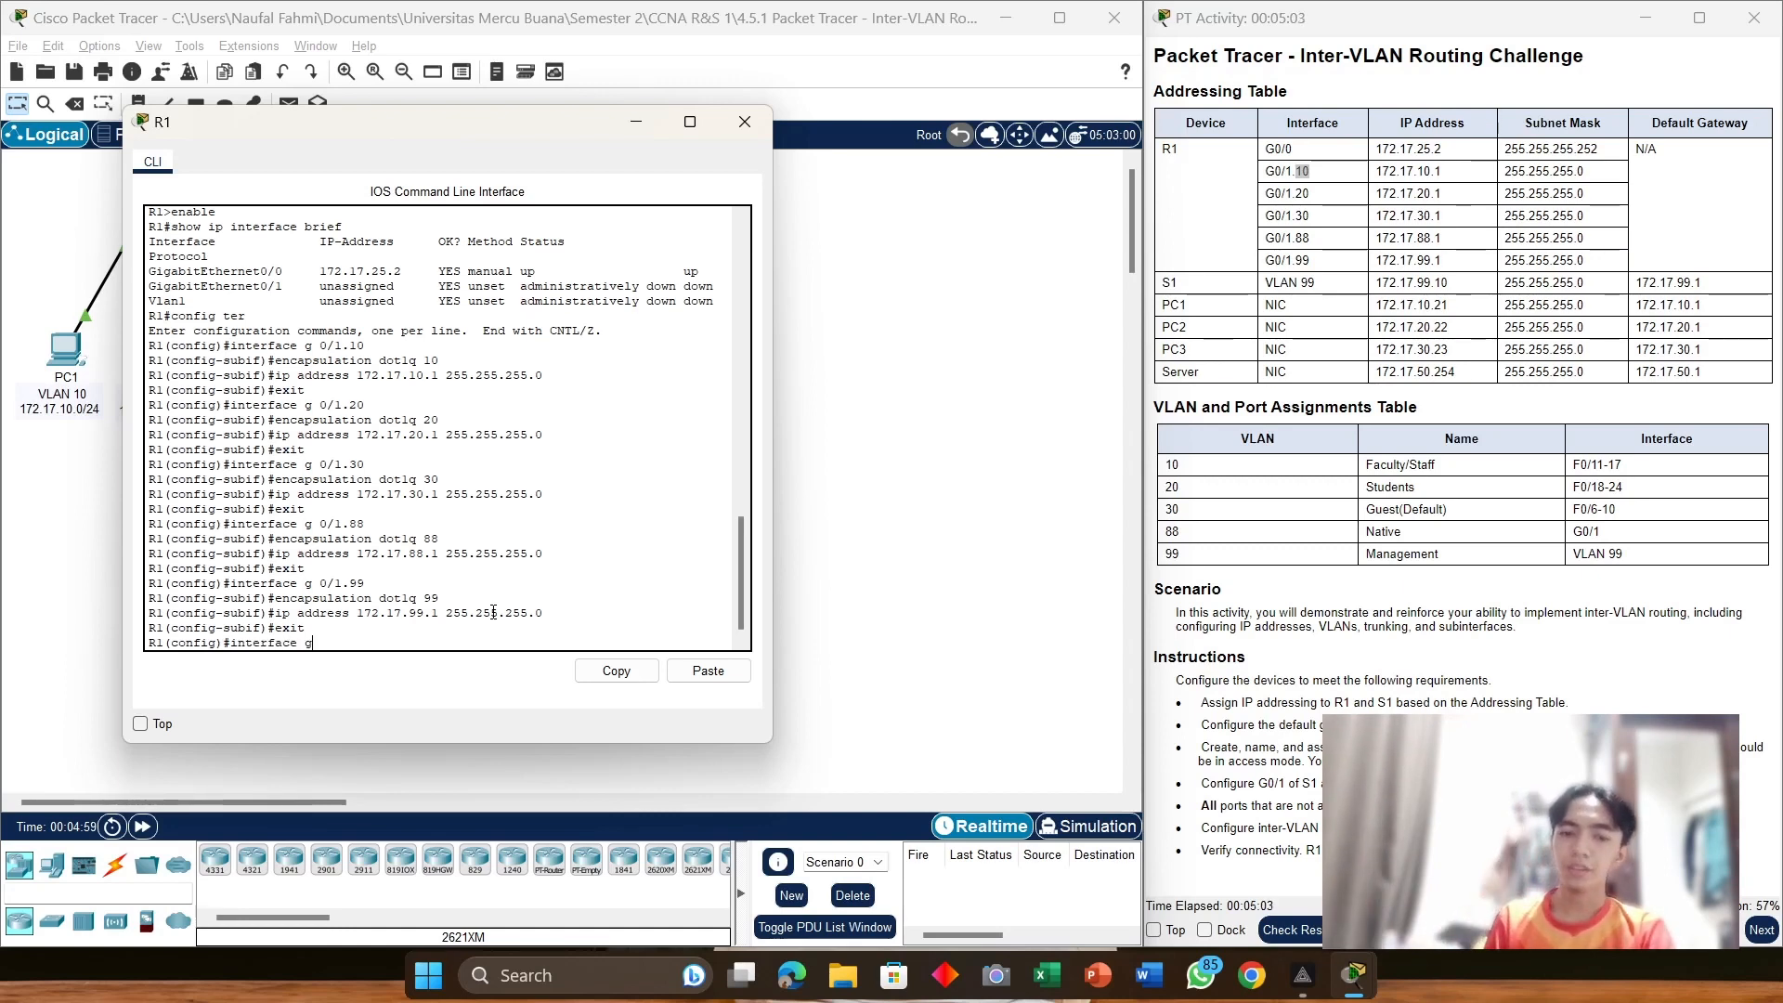
type("/1")
key("Return")
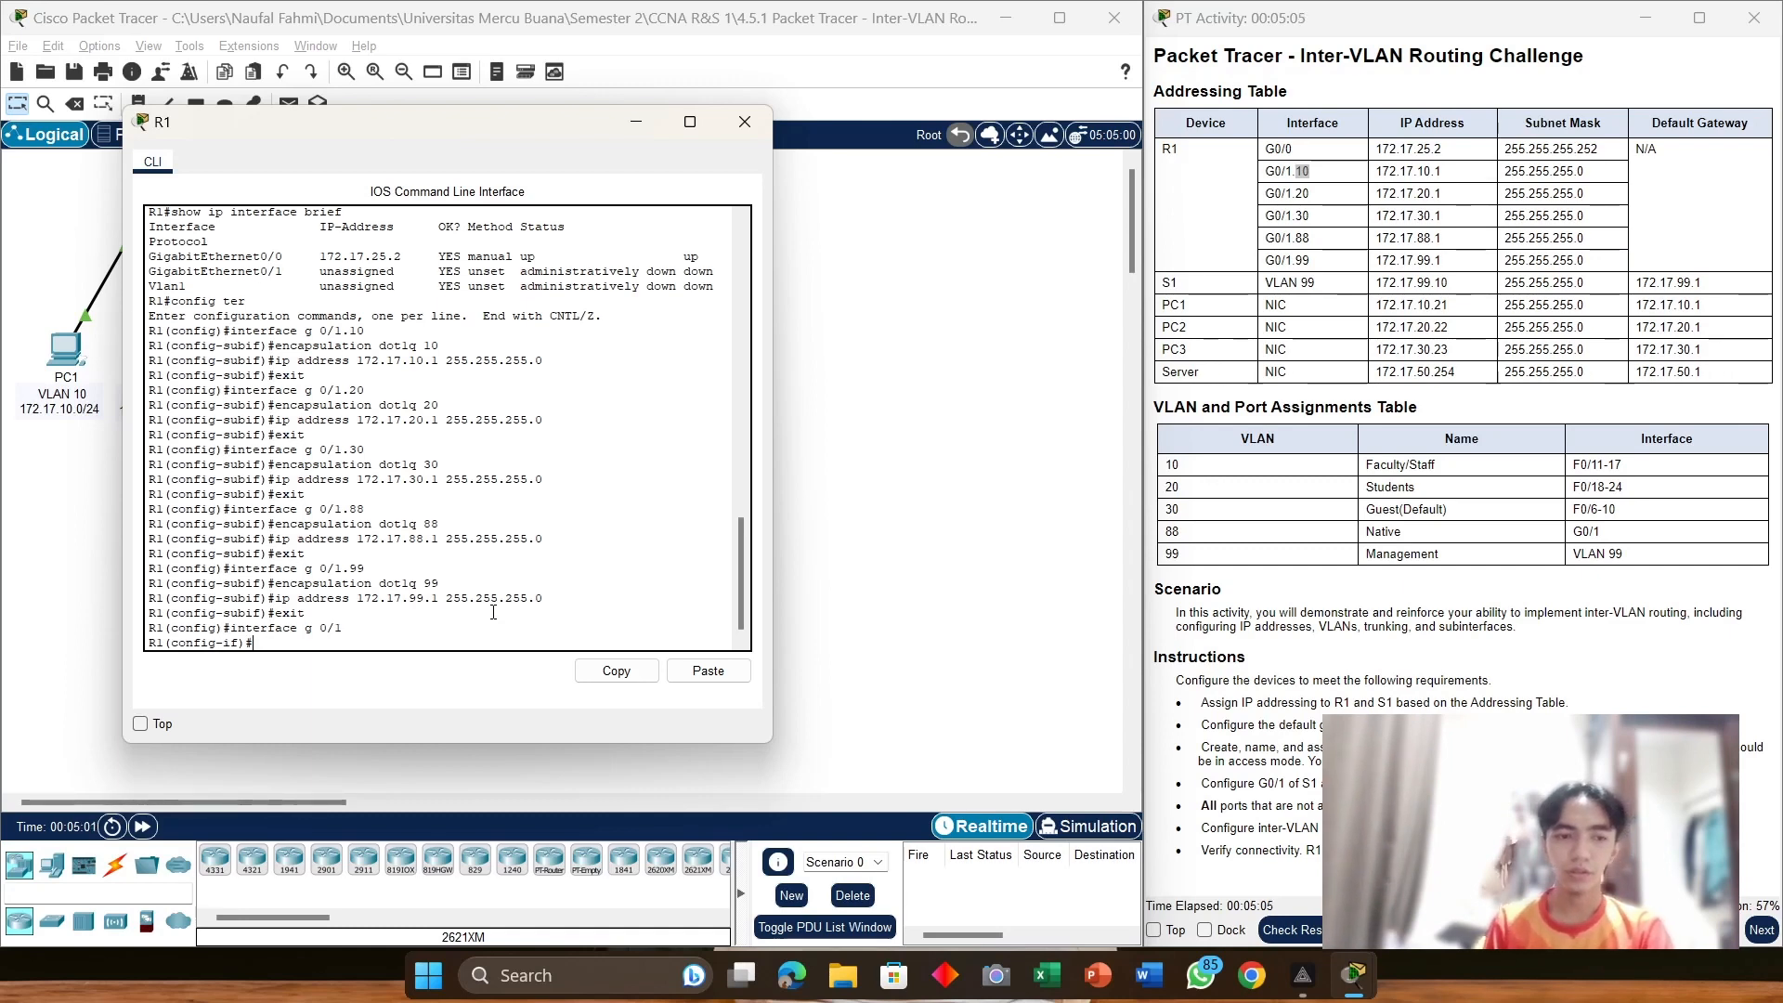
type("no s")
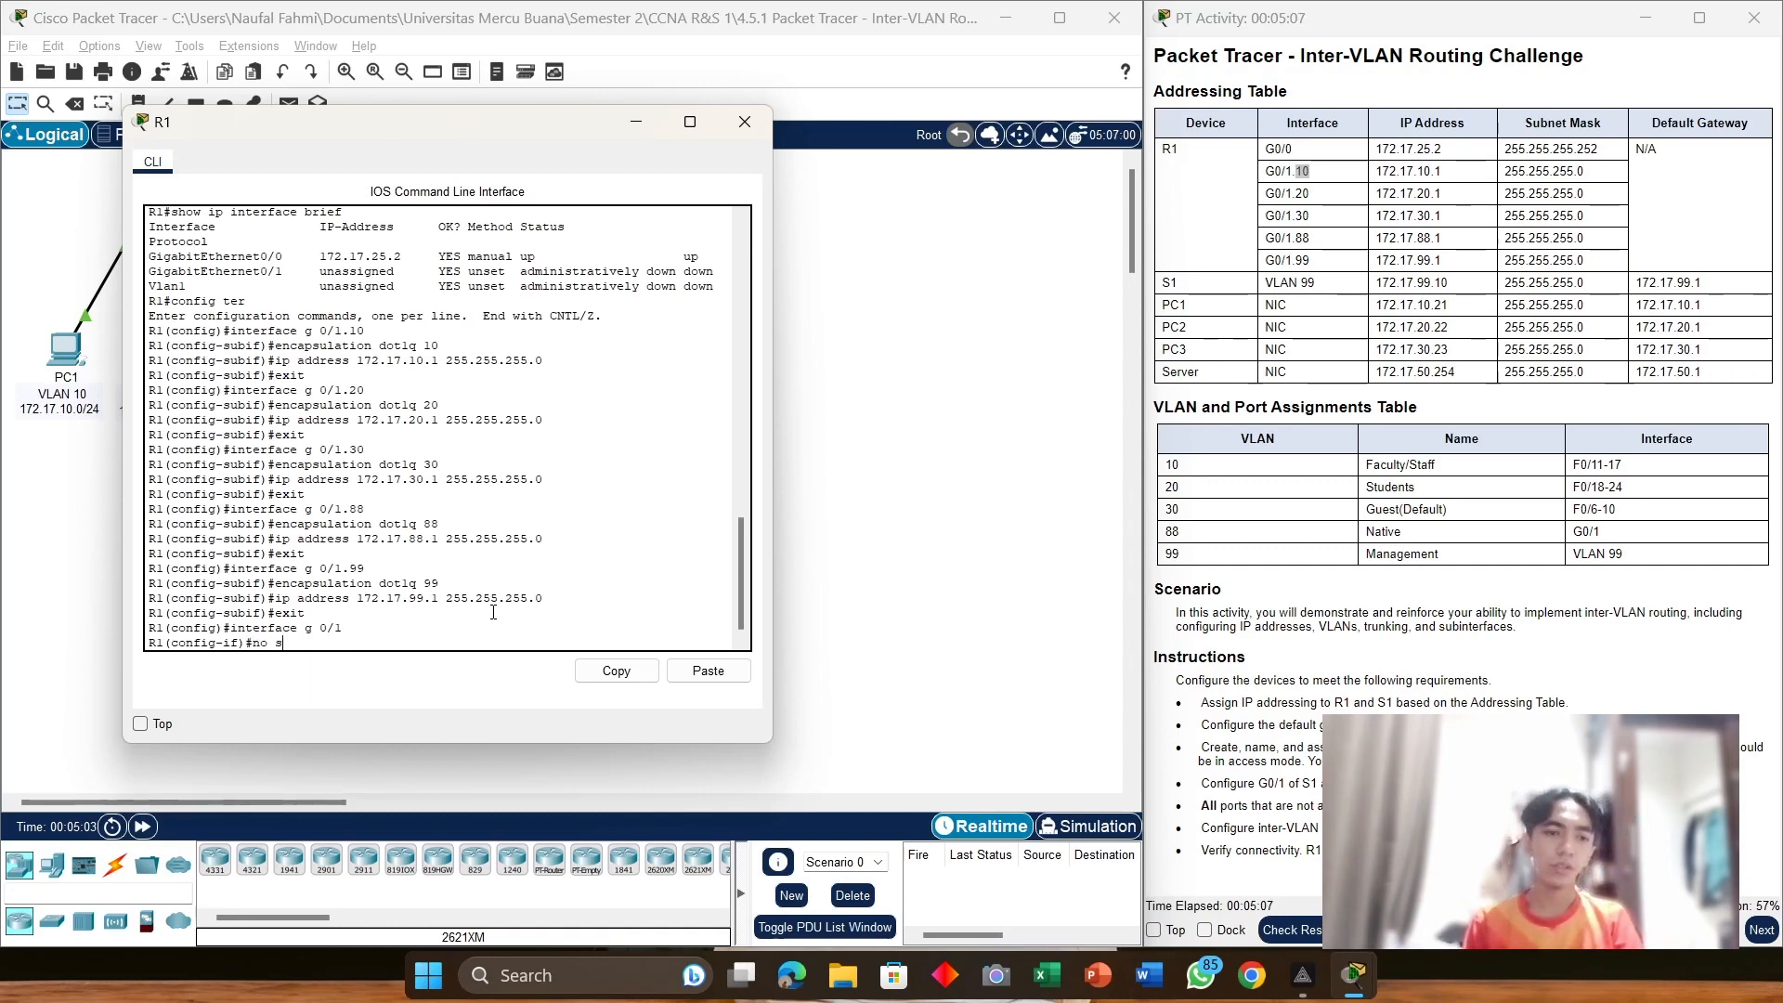
type("hutdown")
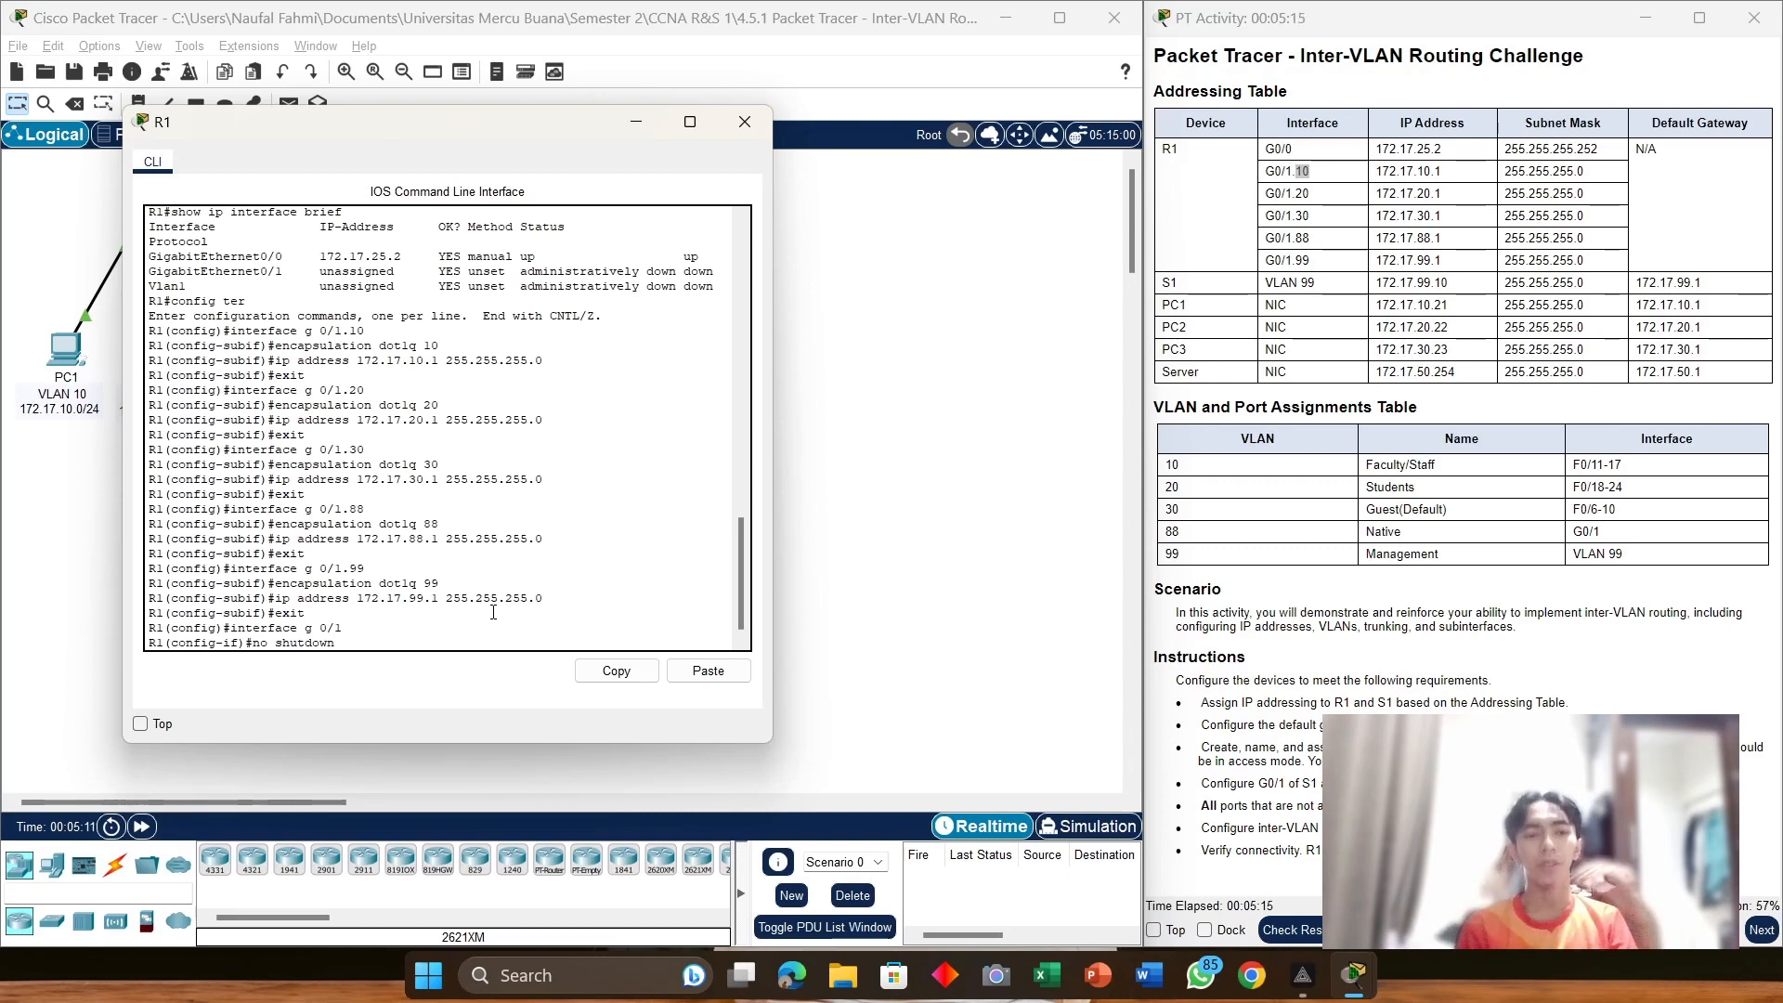
key("Return")
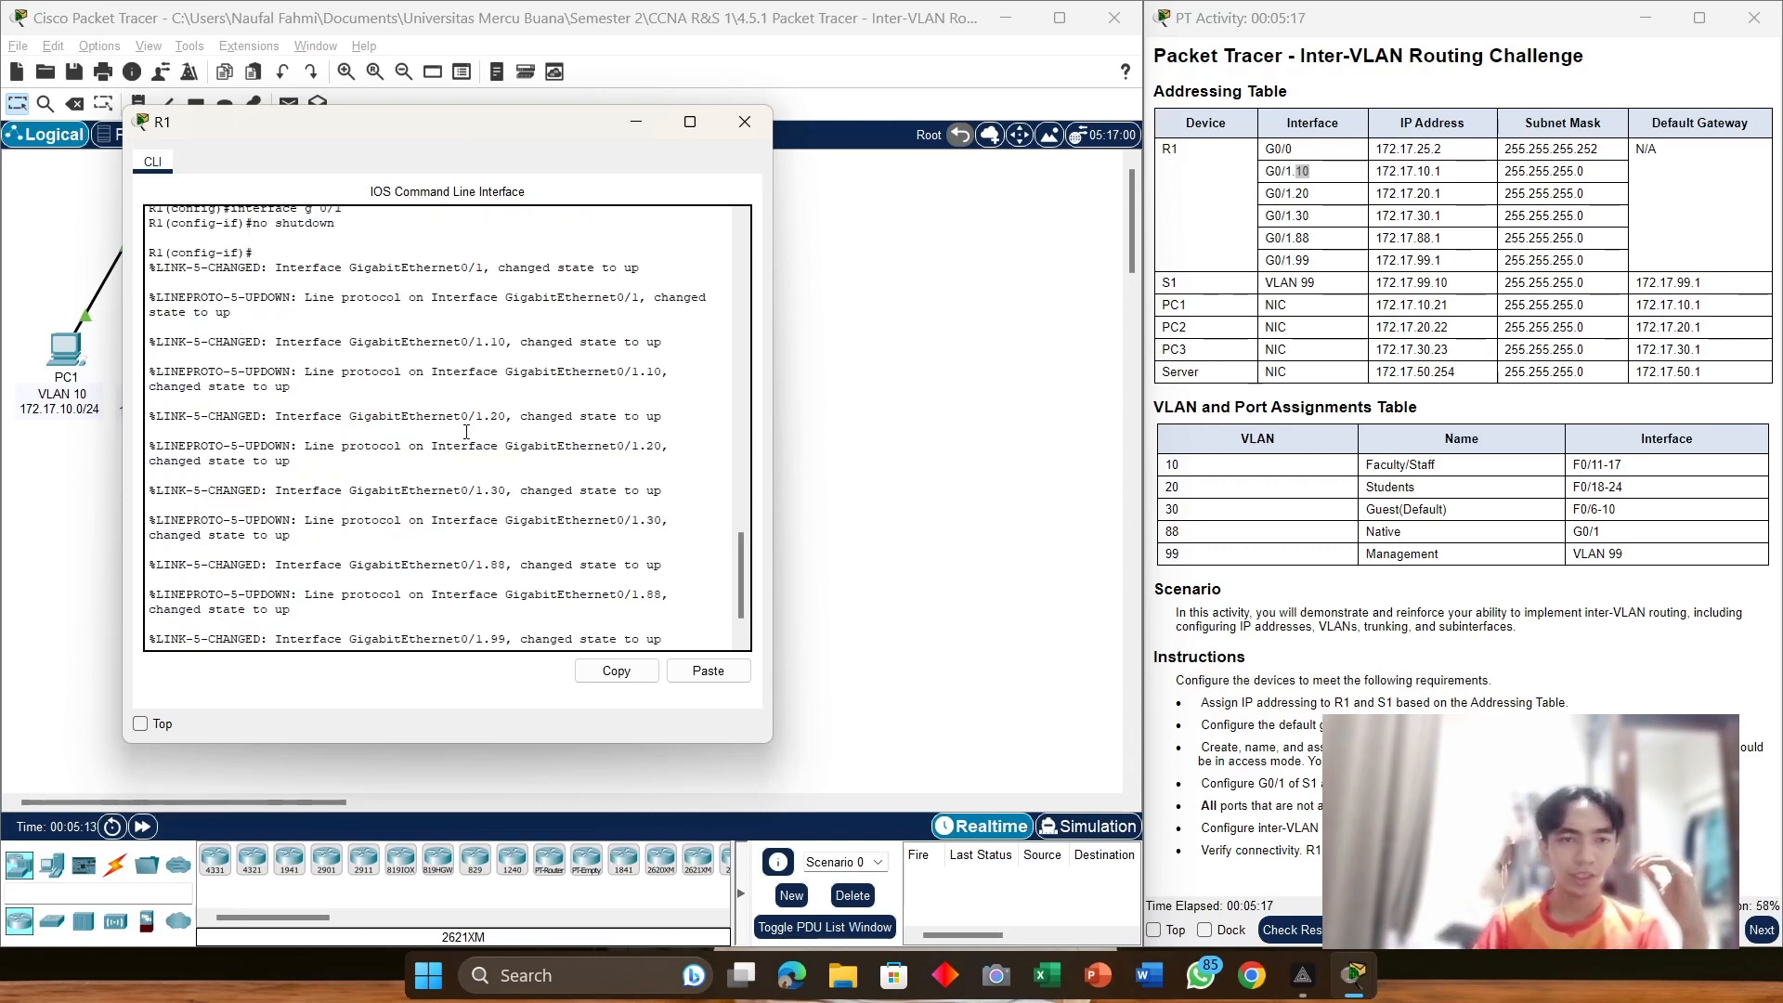
left_click_drag(461, 269, 482, 269)
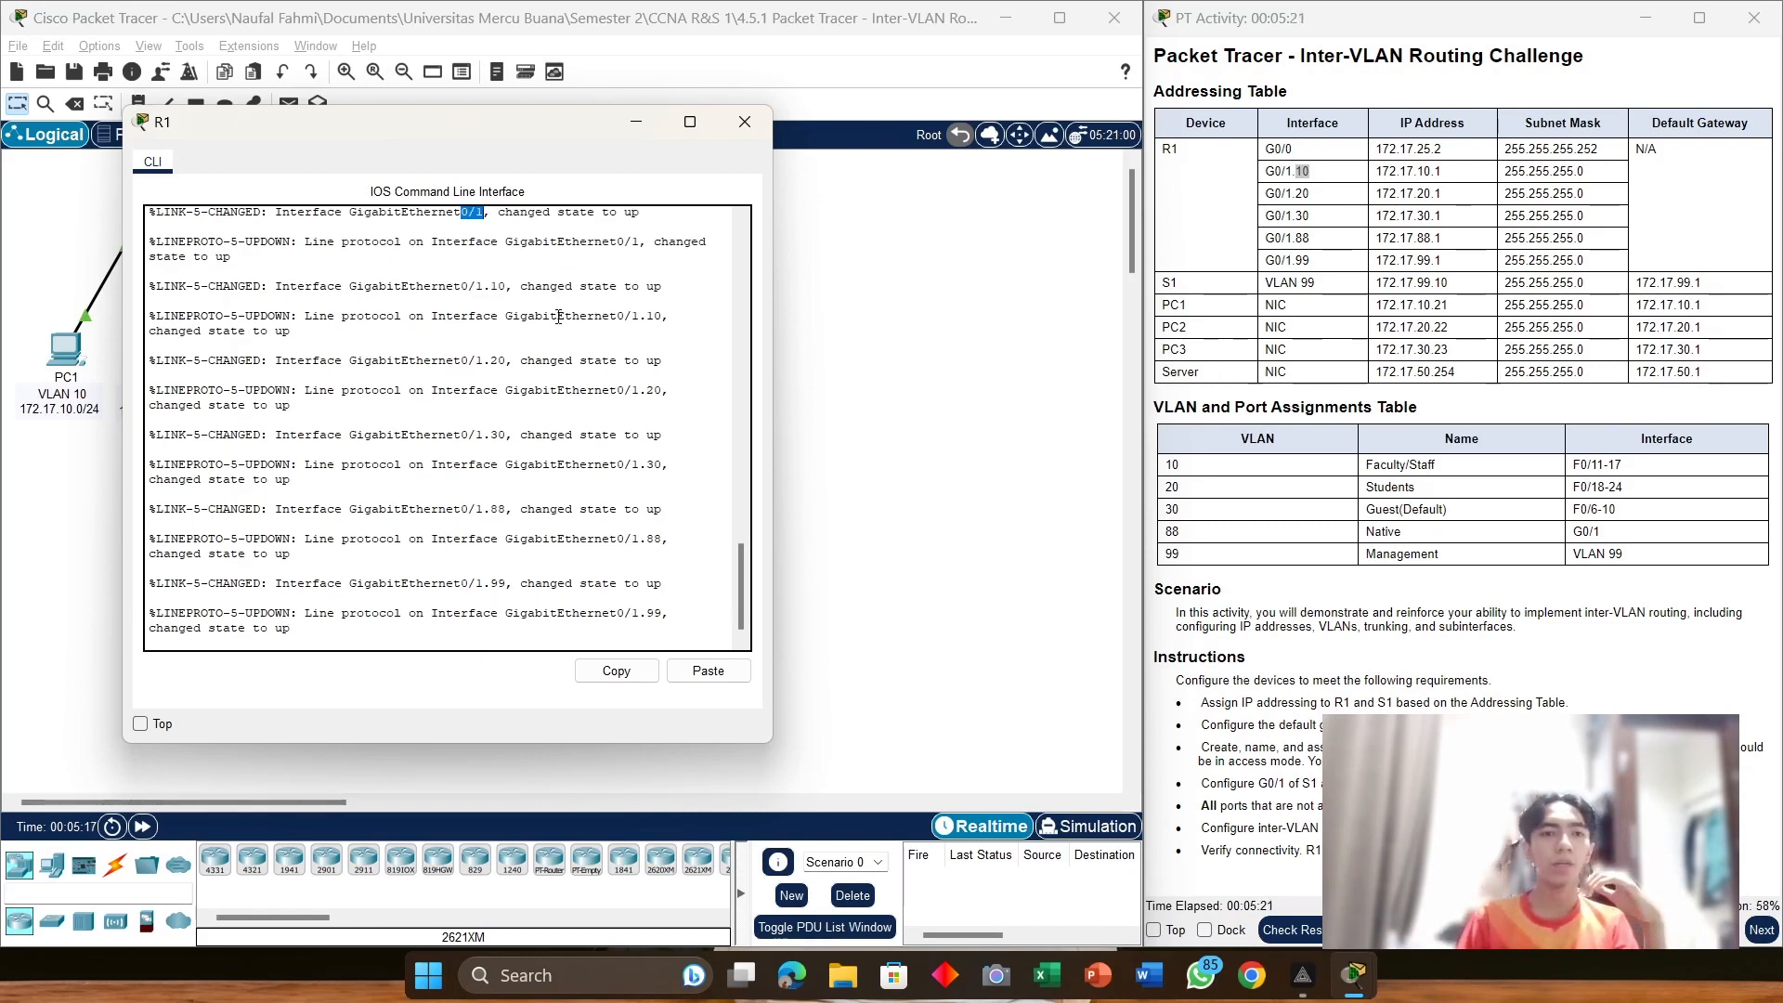
scroll(527, 349, "down", 1)
left_click(290, 643)
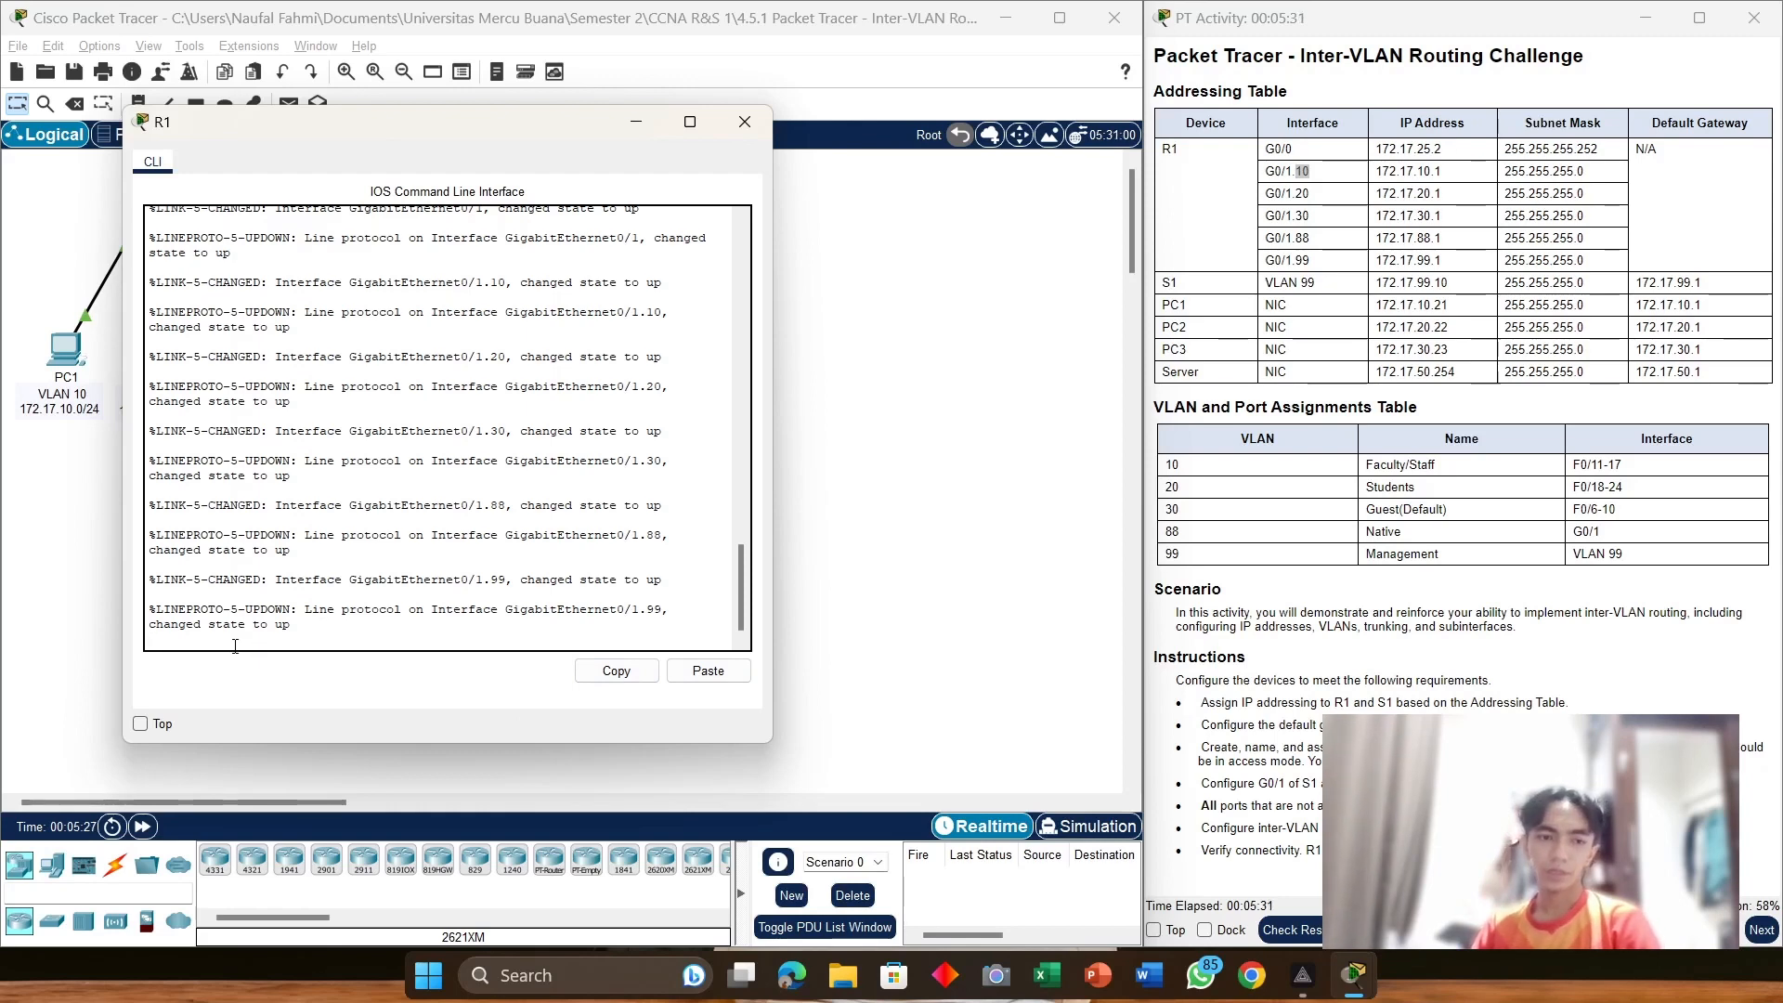
key("Return")
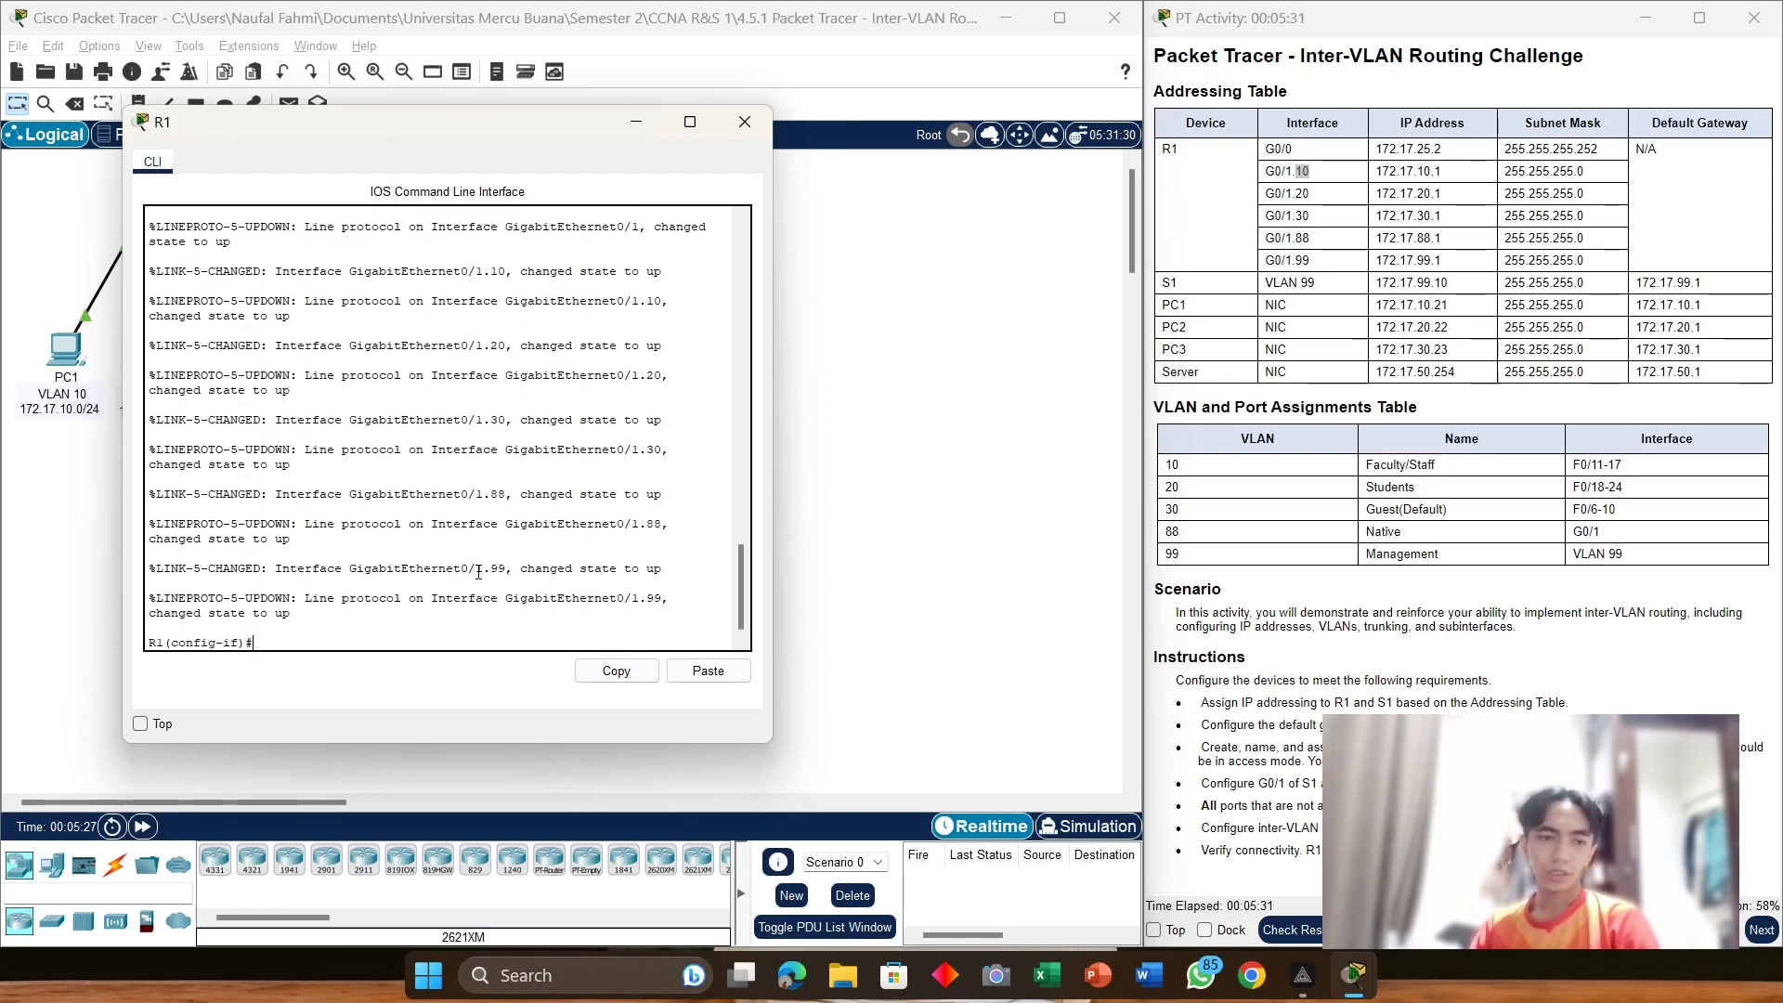
Step: Close R1's command line window and open S1's CLI, moving it clear of the addressing table
left_click(731, 137)
left_click(151, 206)
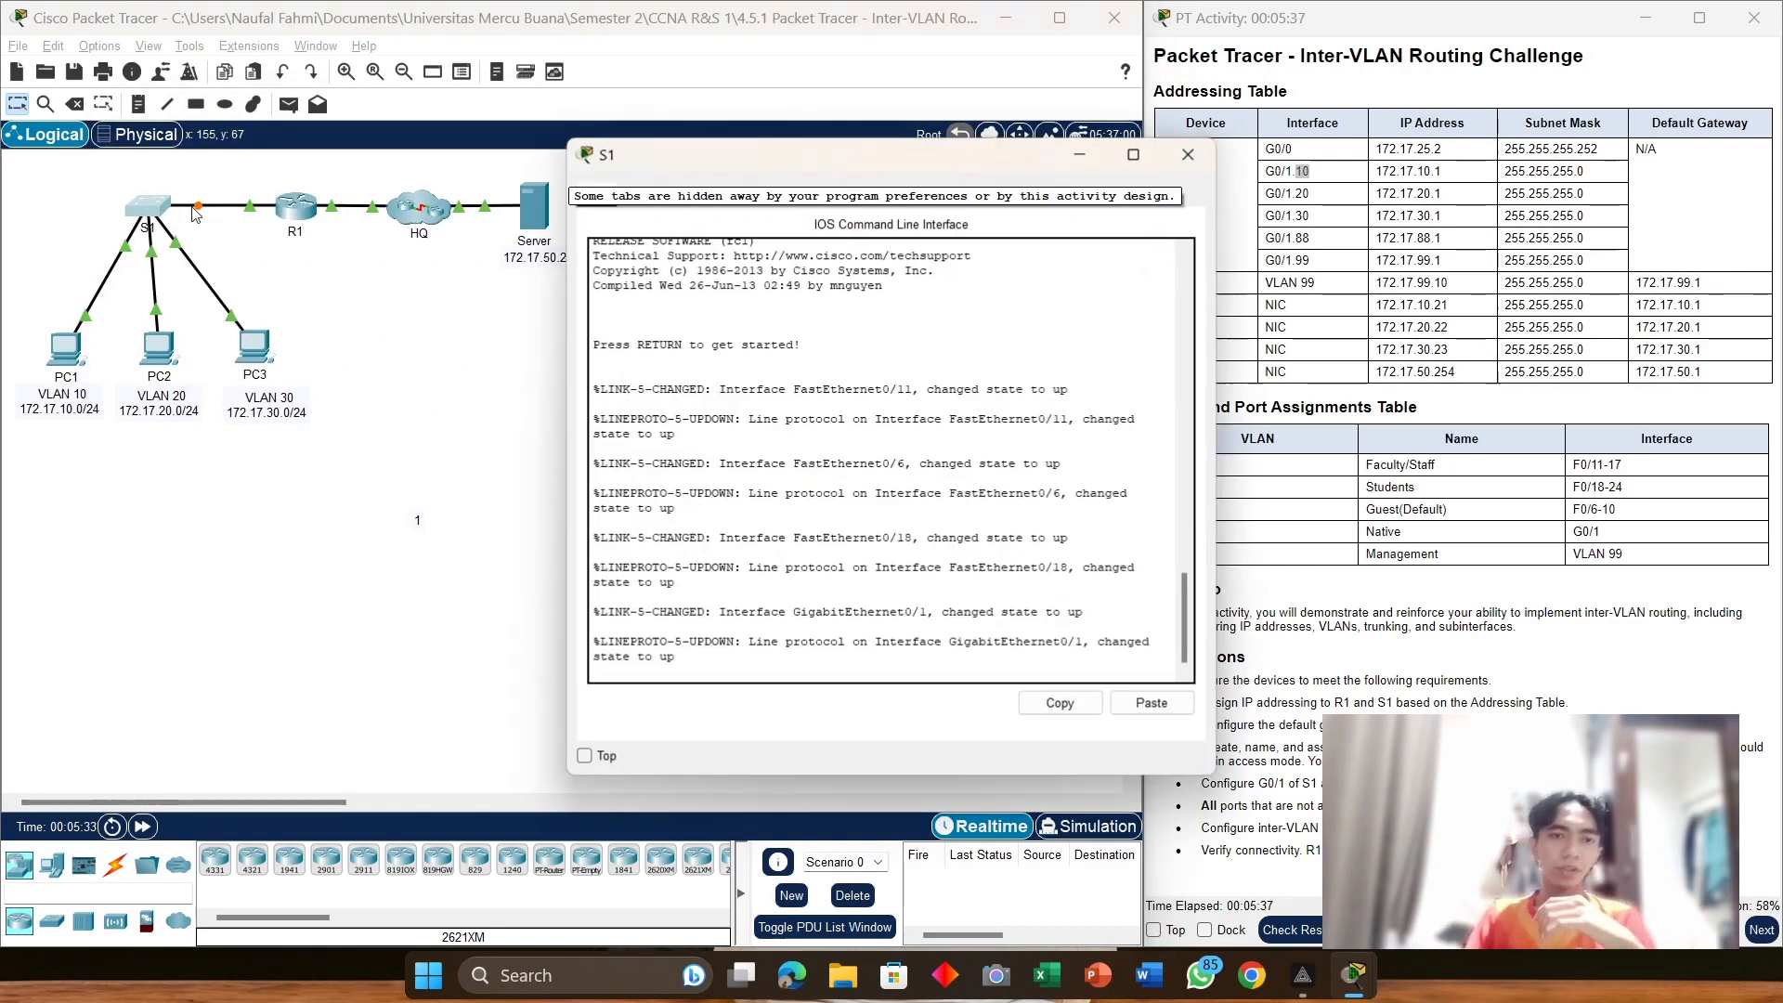
left_click_drag(695, 157, 233, 165)
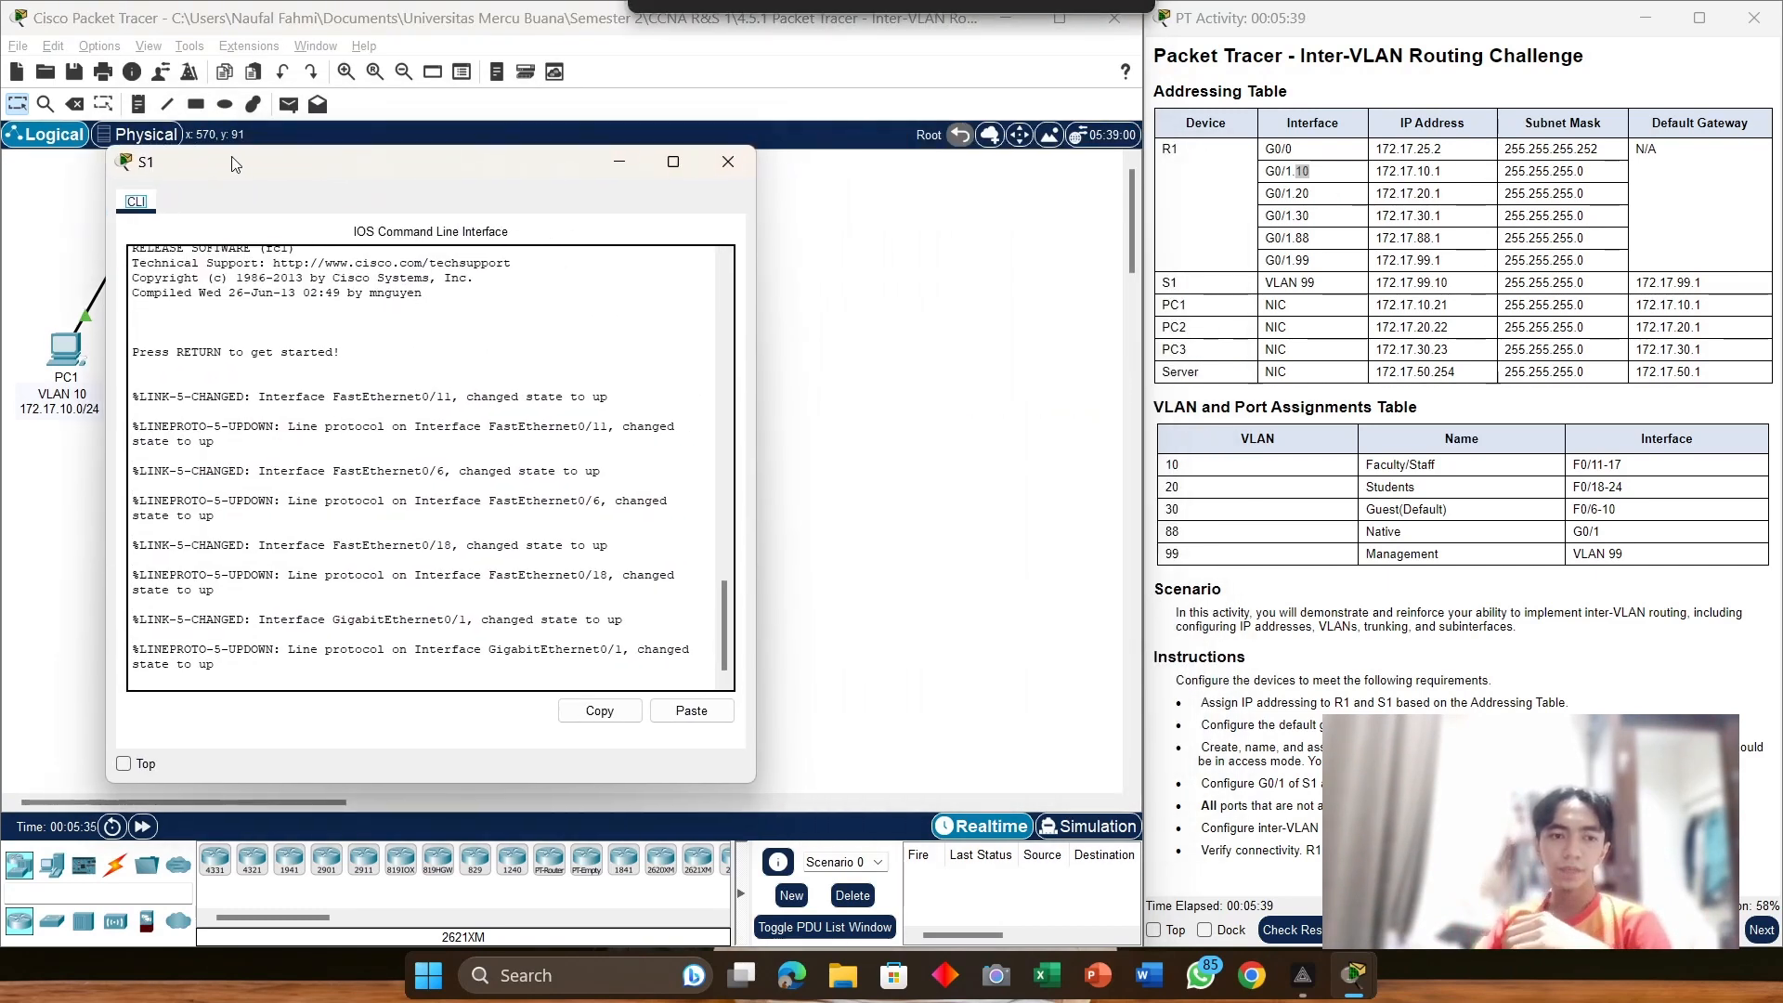
Step: Enter privileged EXEC mode on S1 with enable, followed by global configuration mode with conf ter
left_click(183, 683)
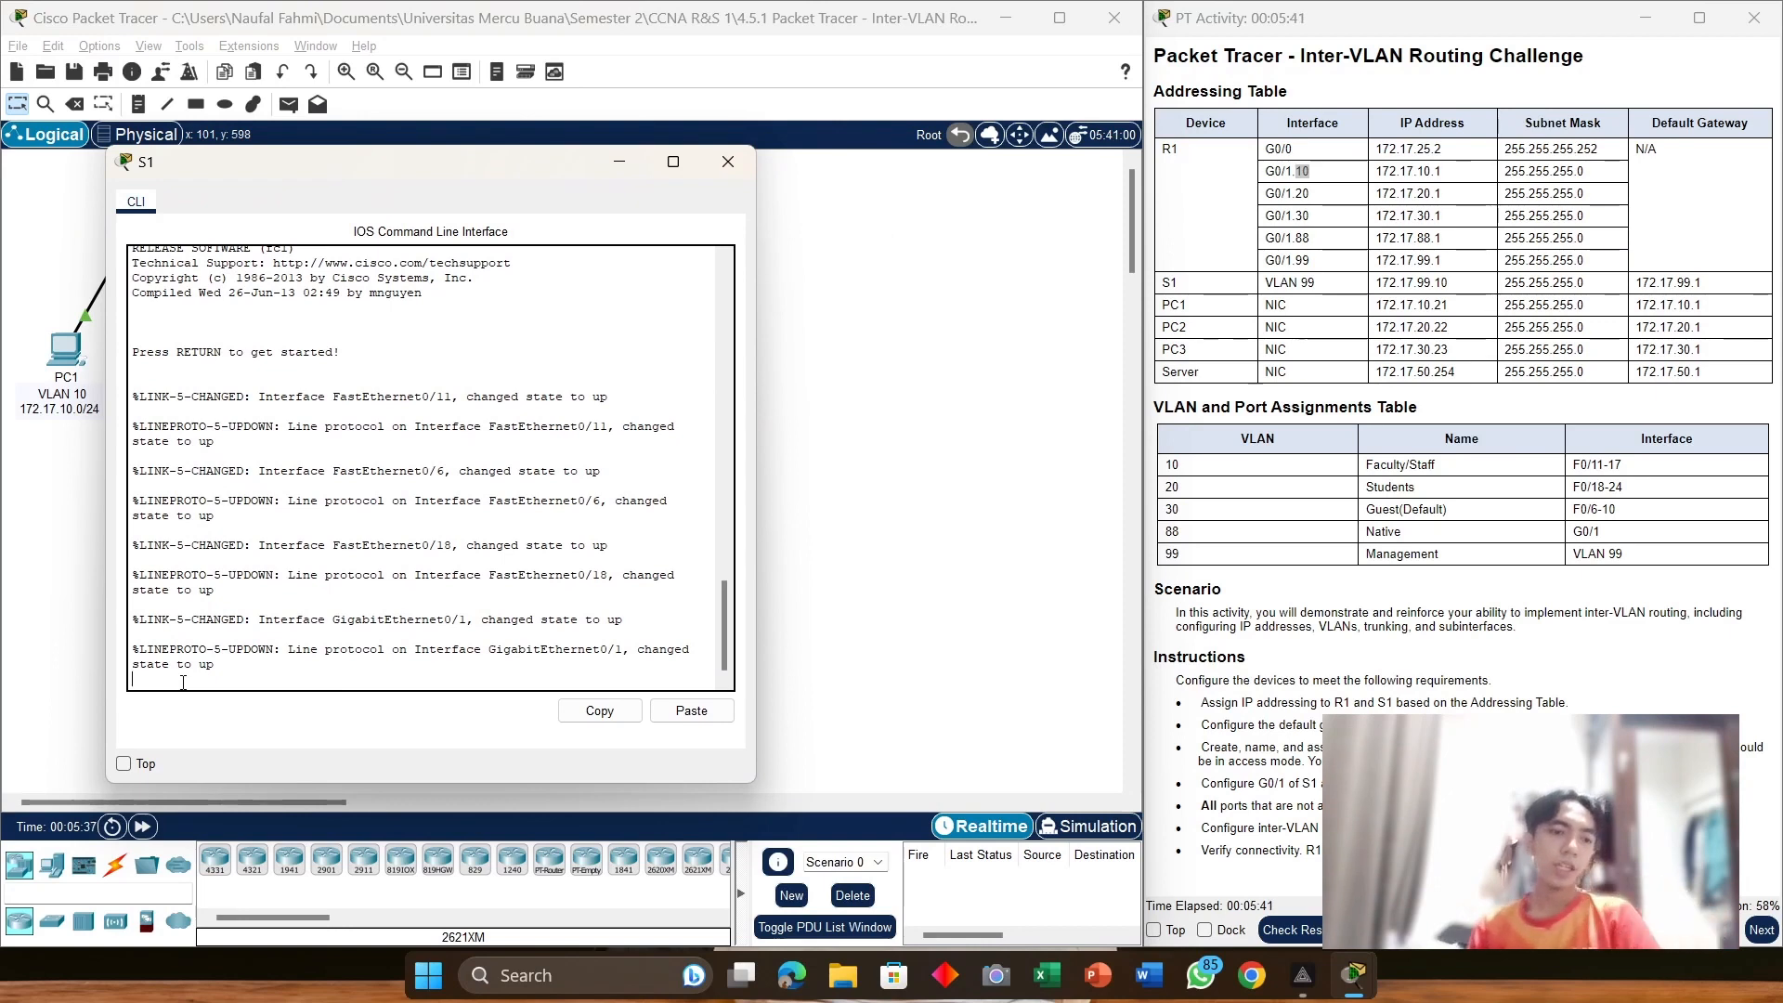
key("Return")
type("enable")
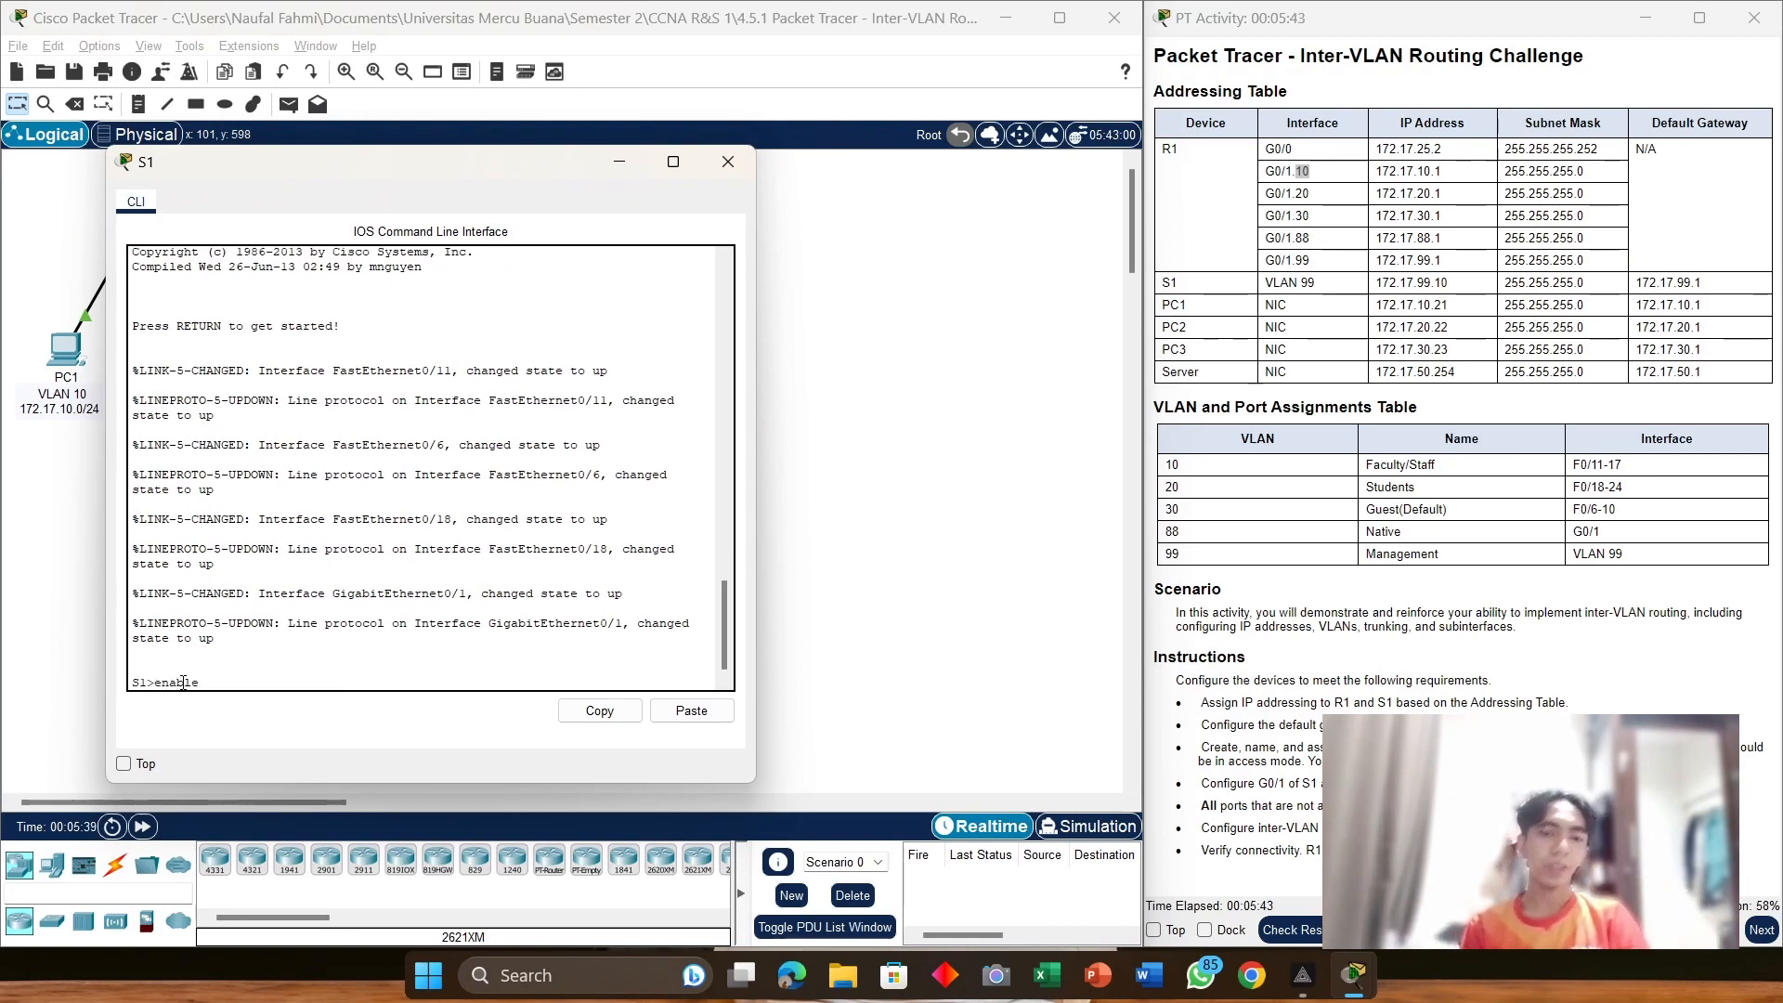
key("Return")
type("con")
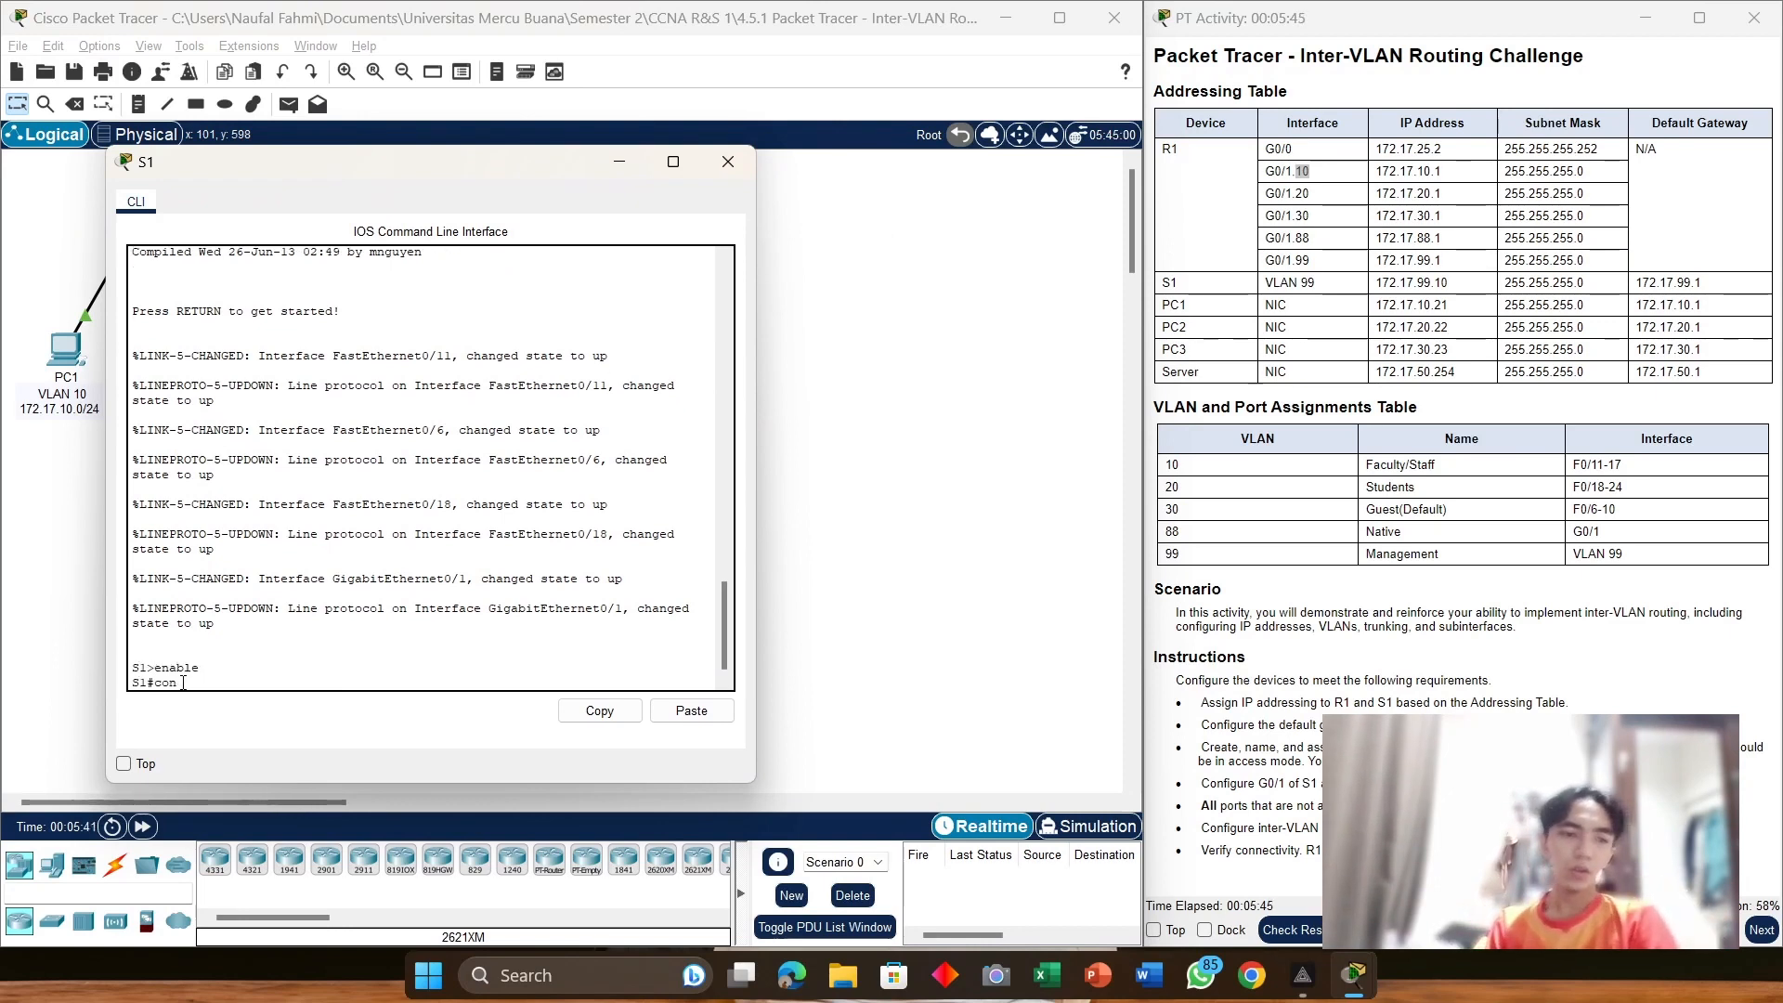
type("f ter")
key("Return")
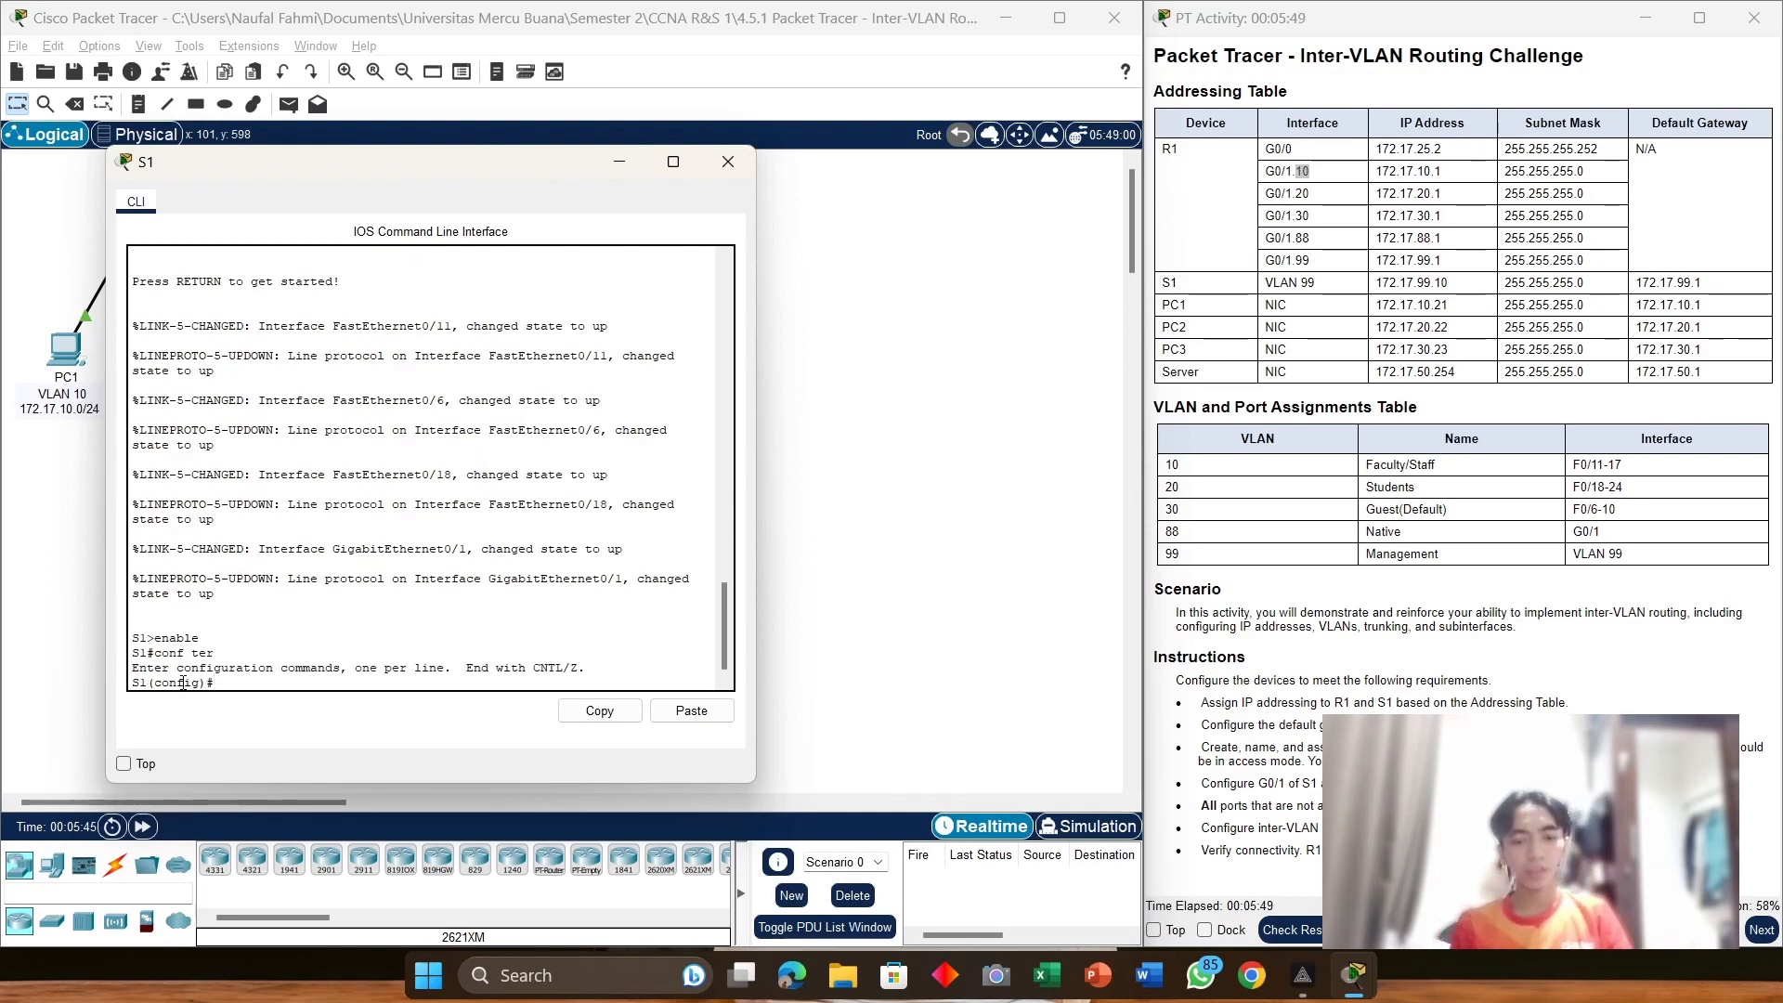
Step: Enter interface vlan 99 on S1 and assign it IP address 172.17.99.10 with subnet mask 255.255.255.0
type("interfa")
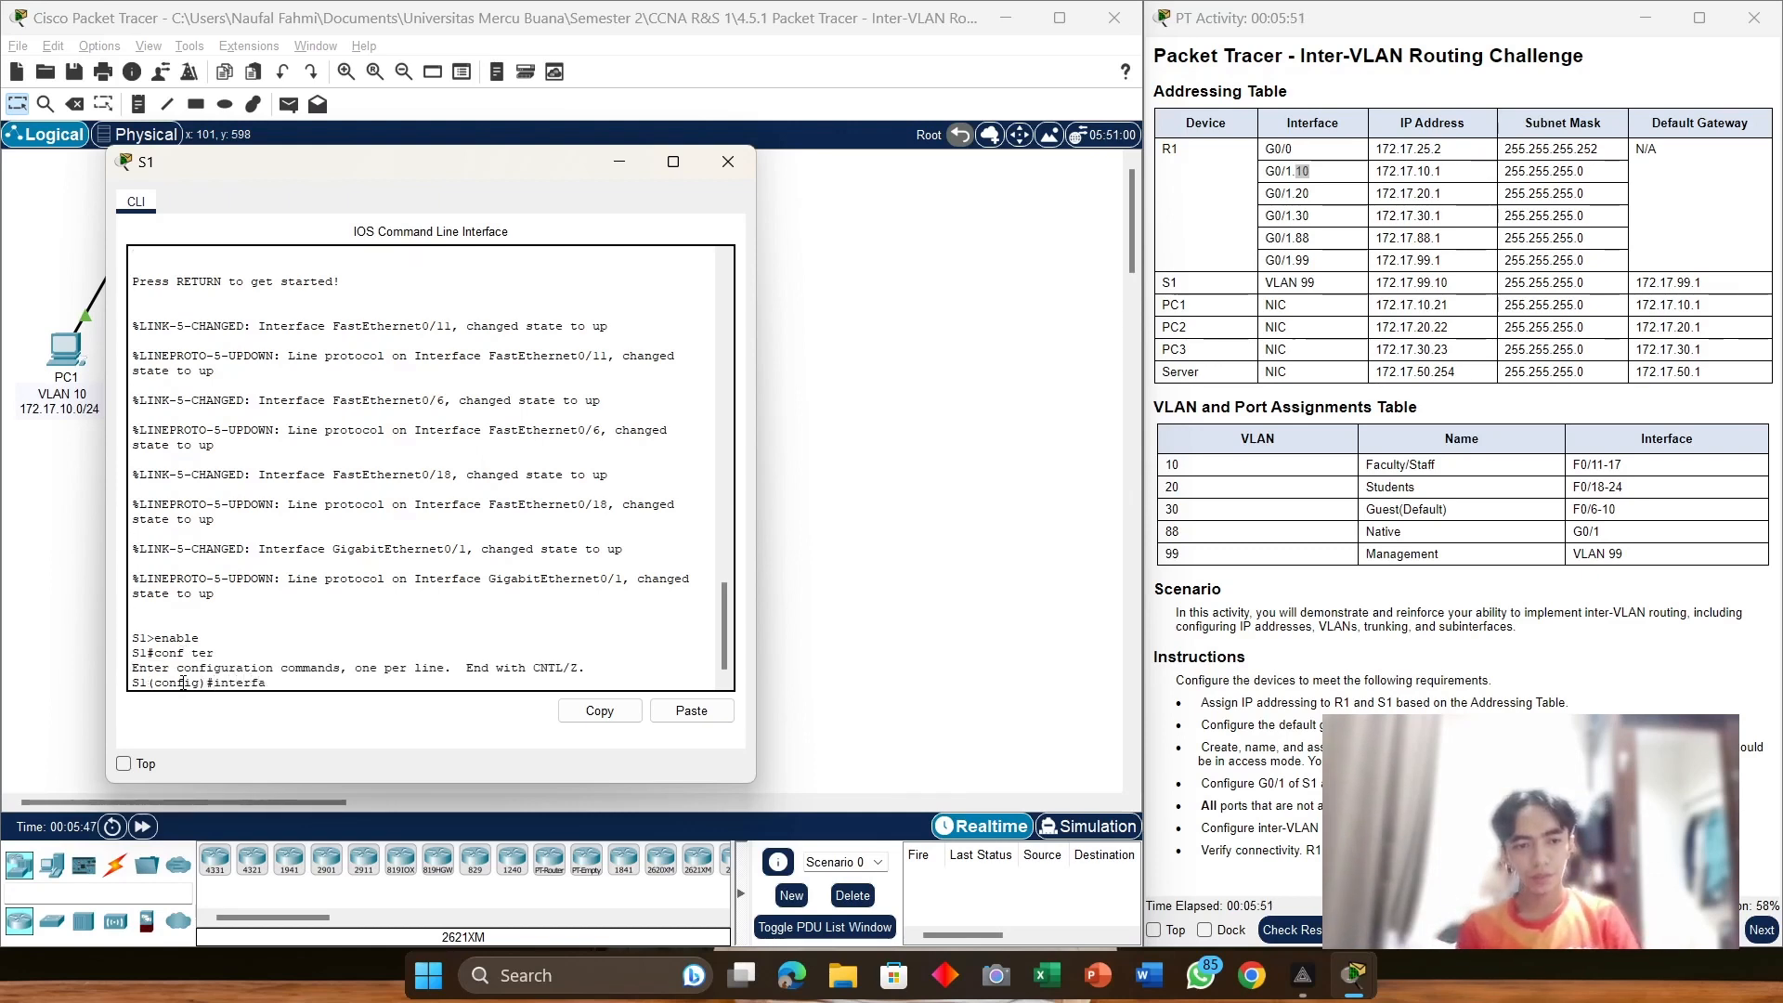
type("ce vlan")
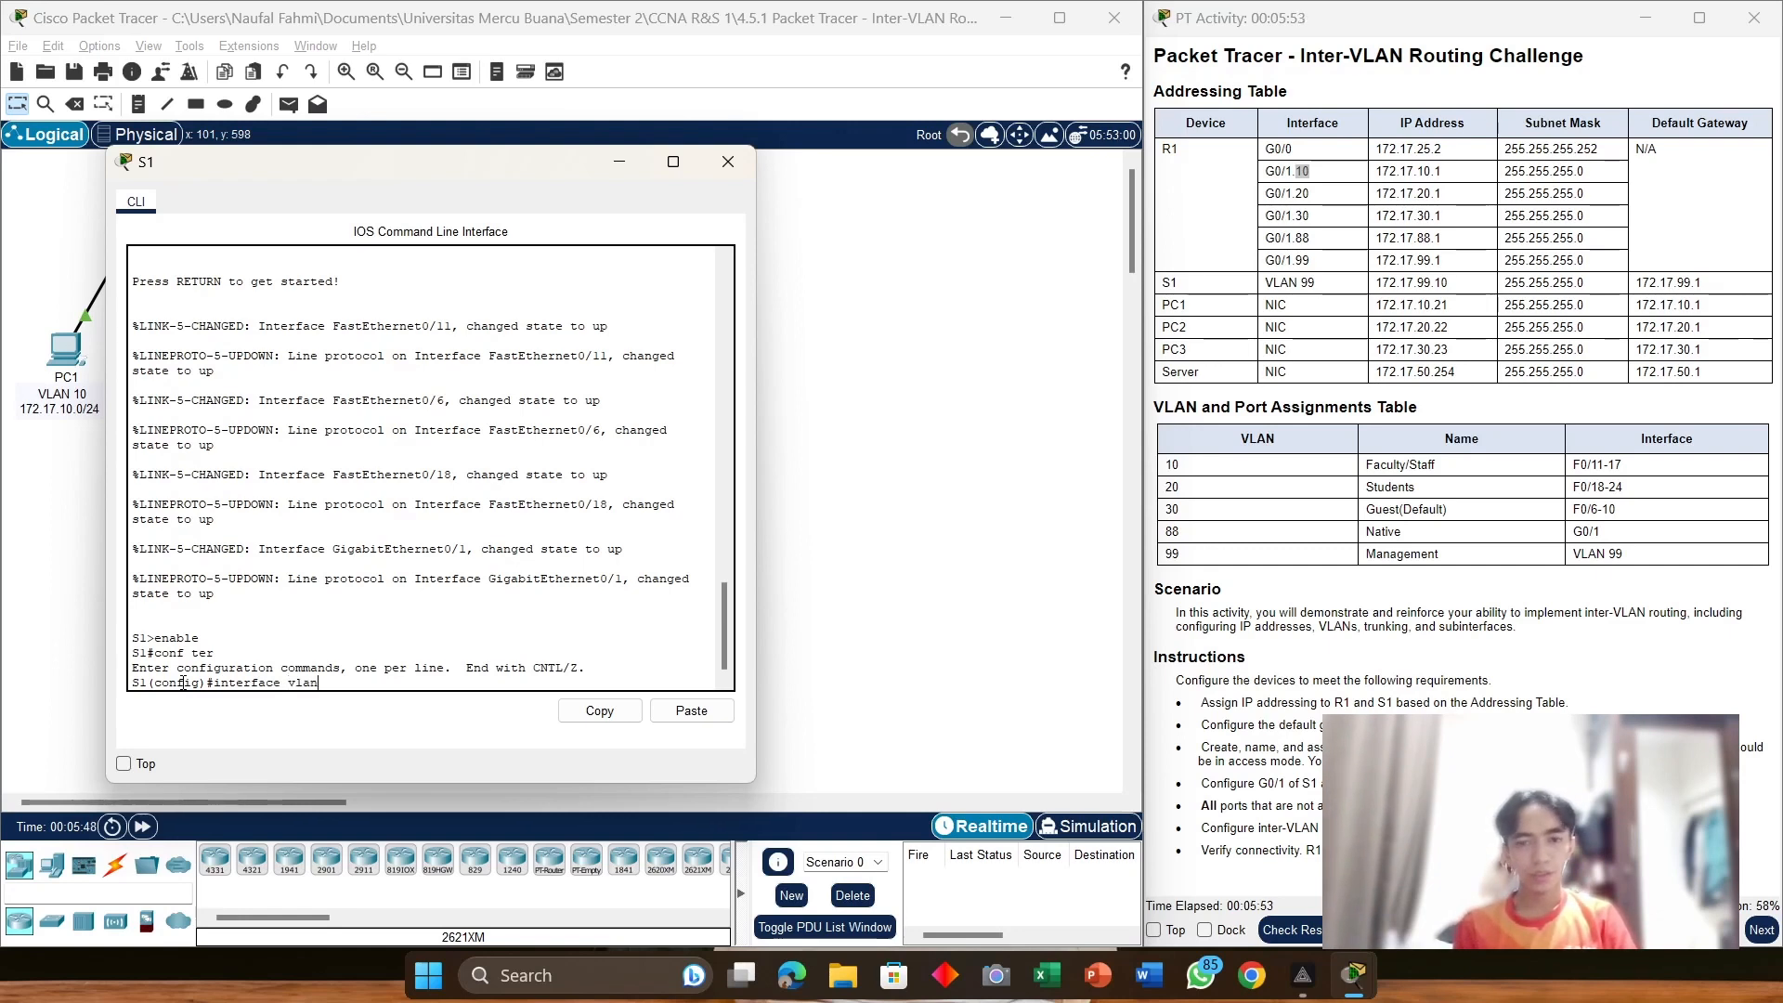
type(" 99")
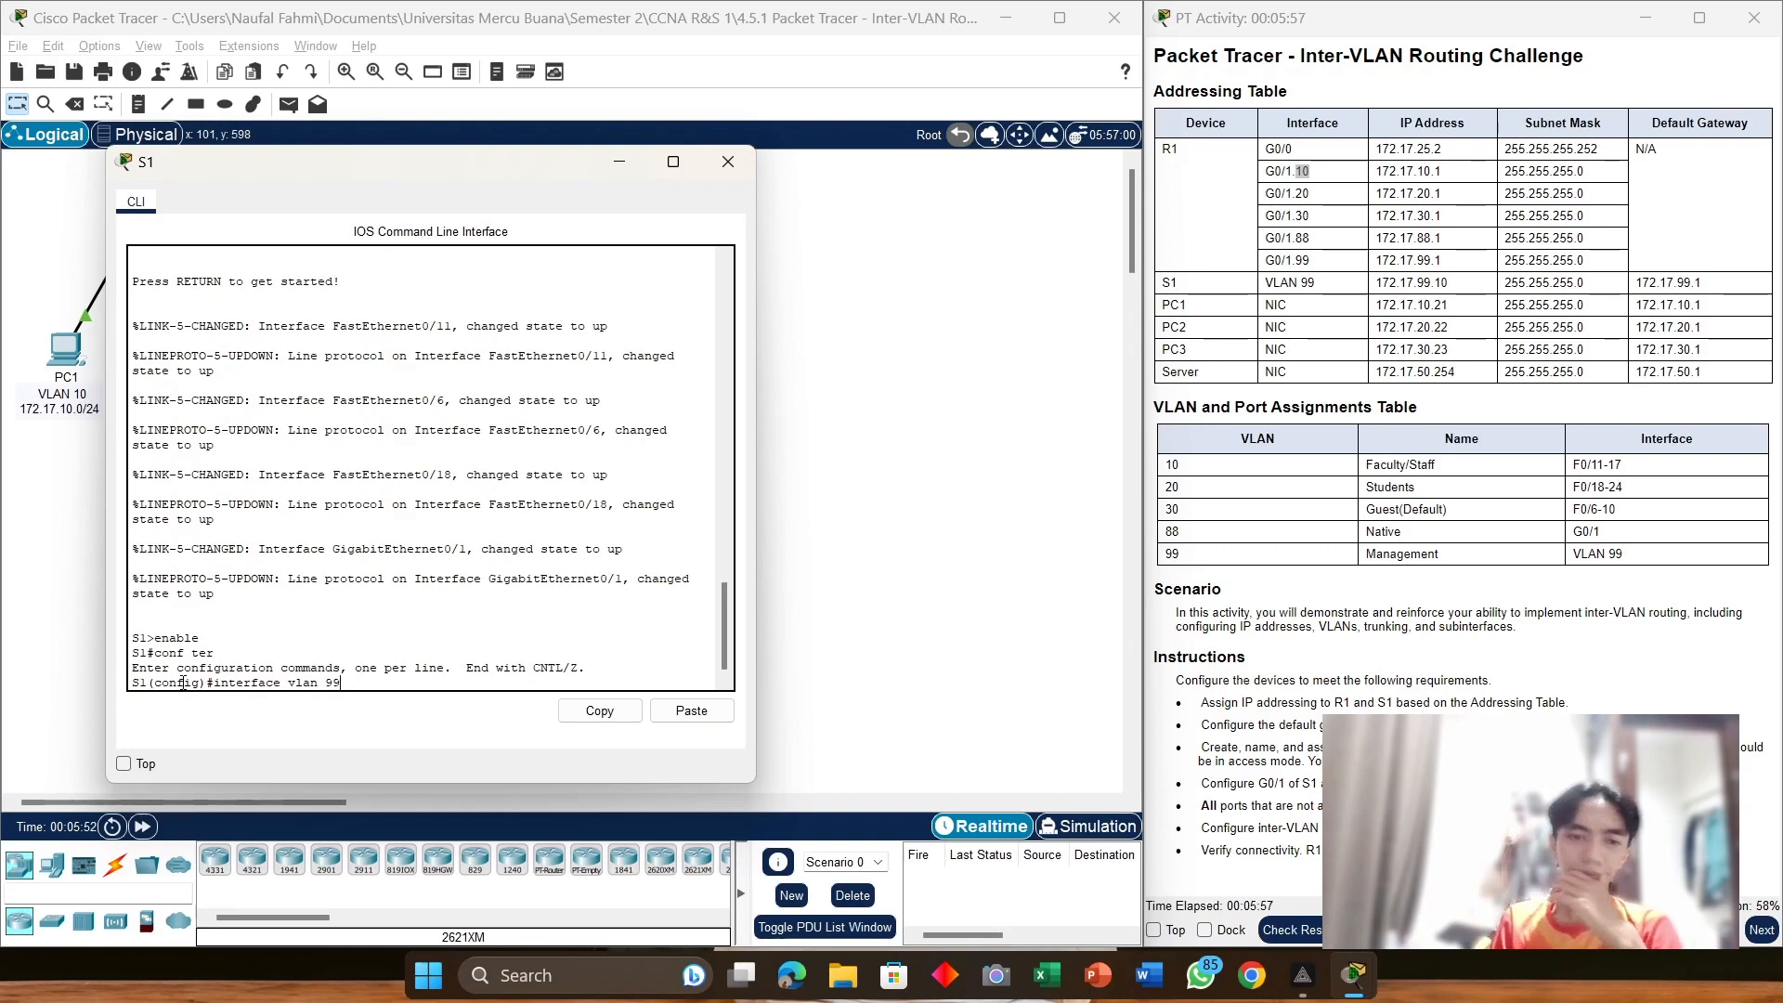
key("Return")
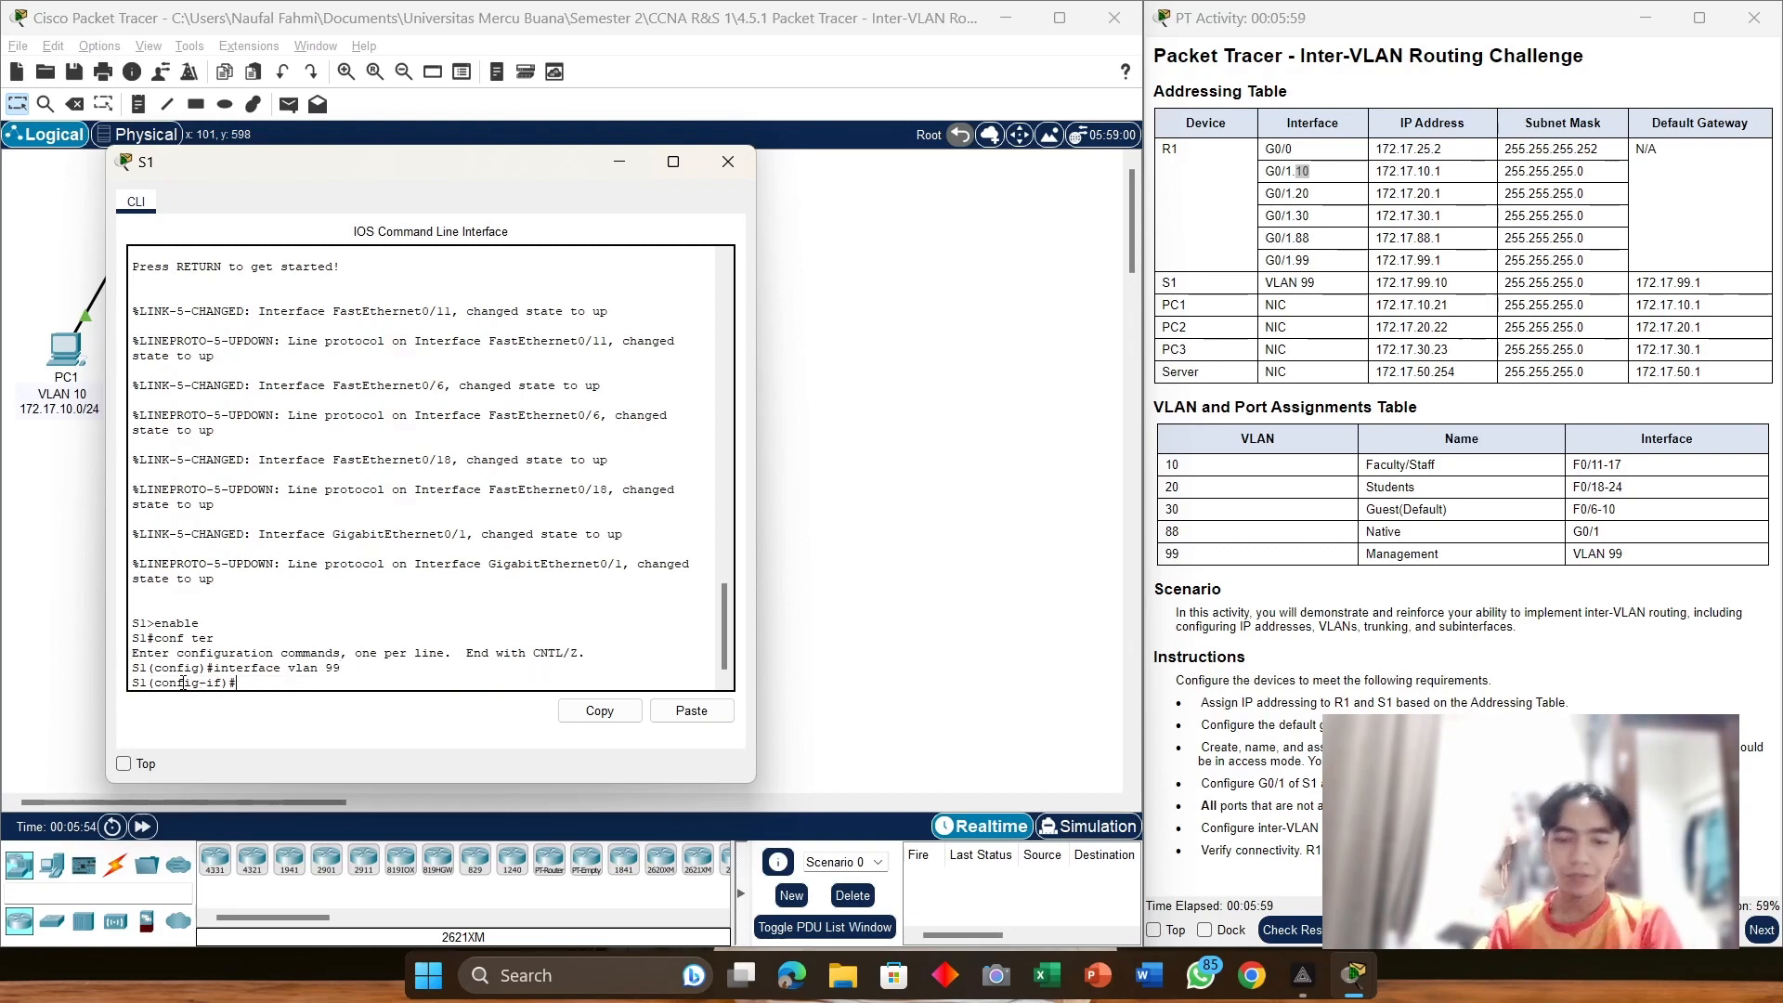
type("ip addre")
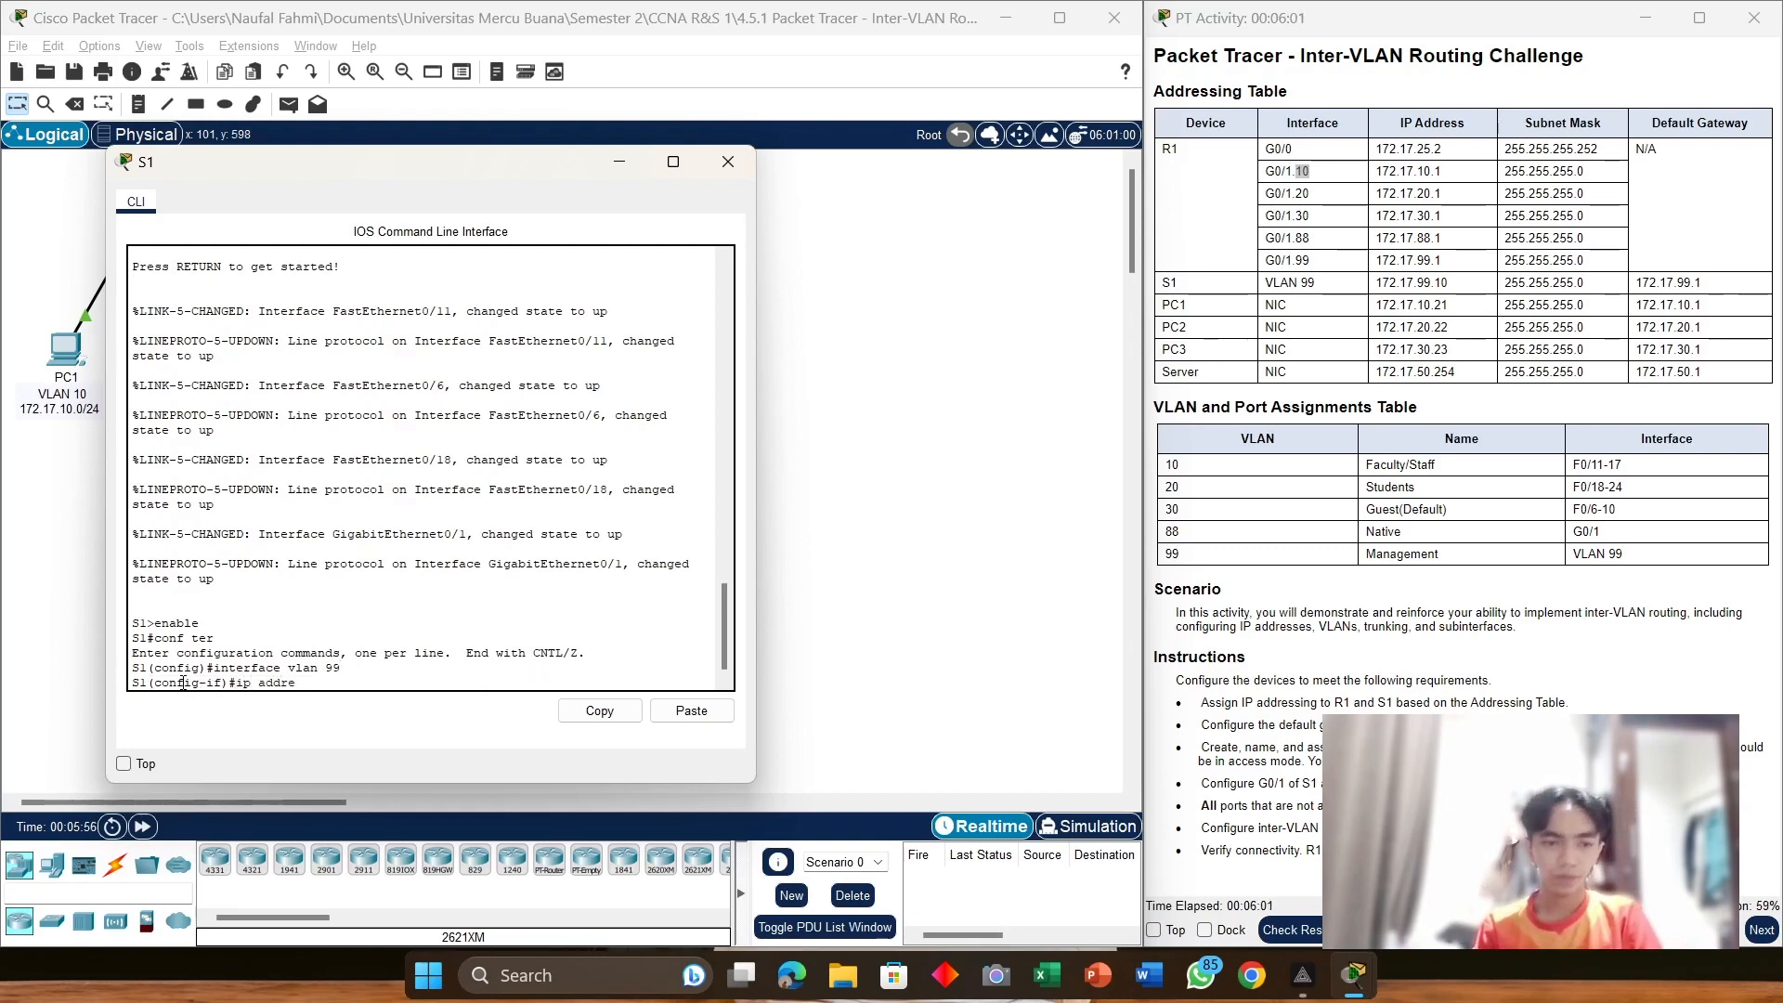
type("ss 17")
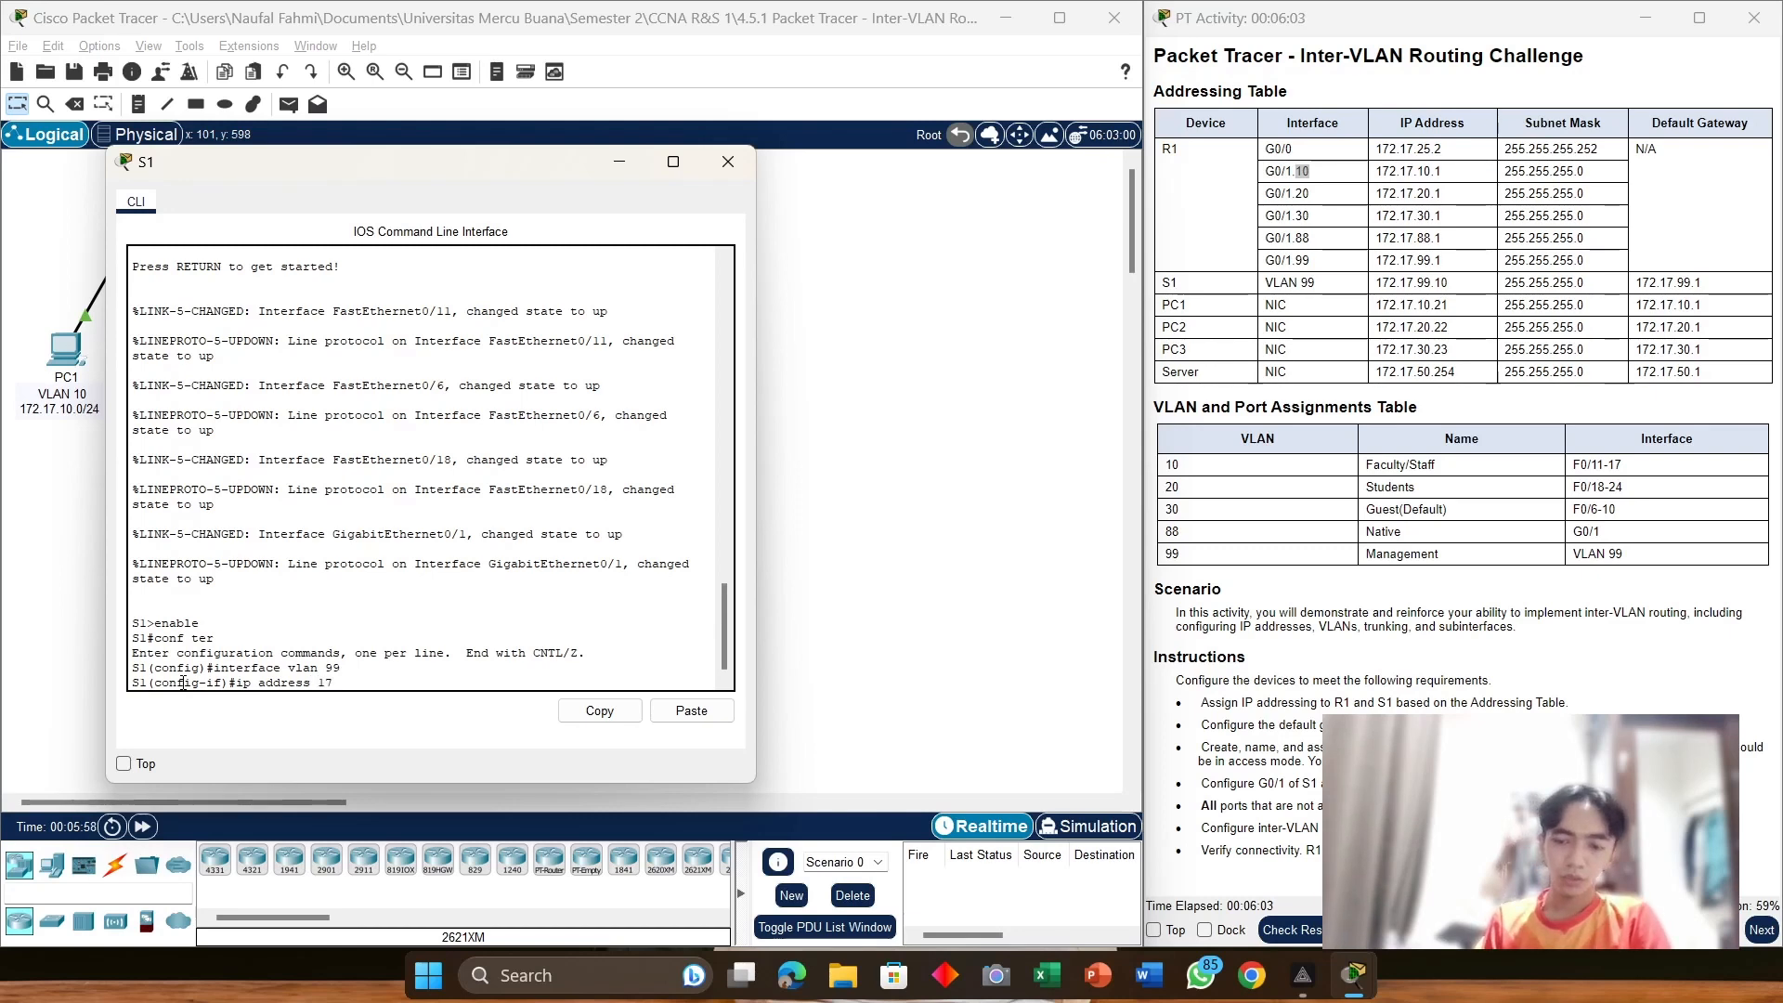
type("2.17")
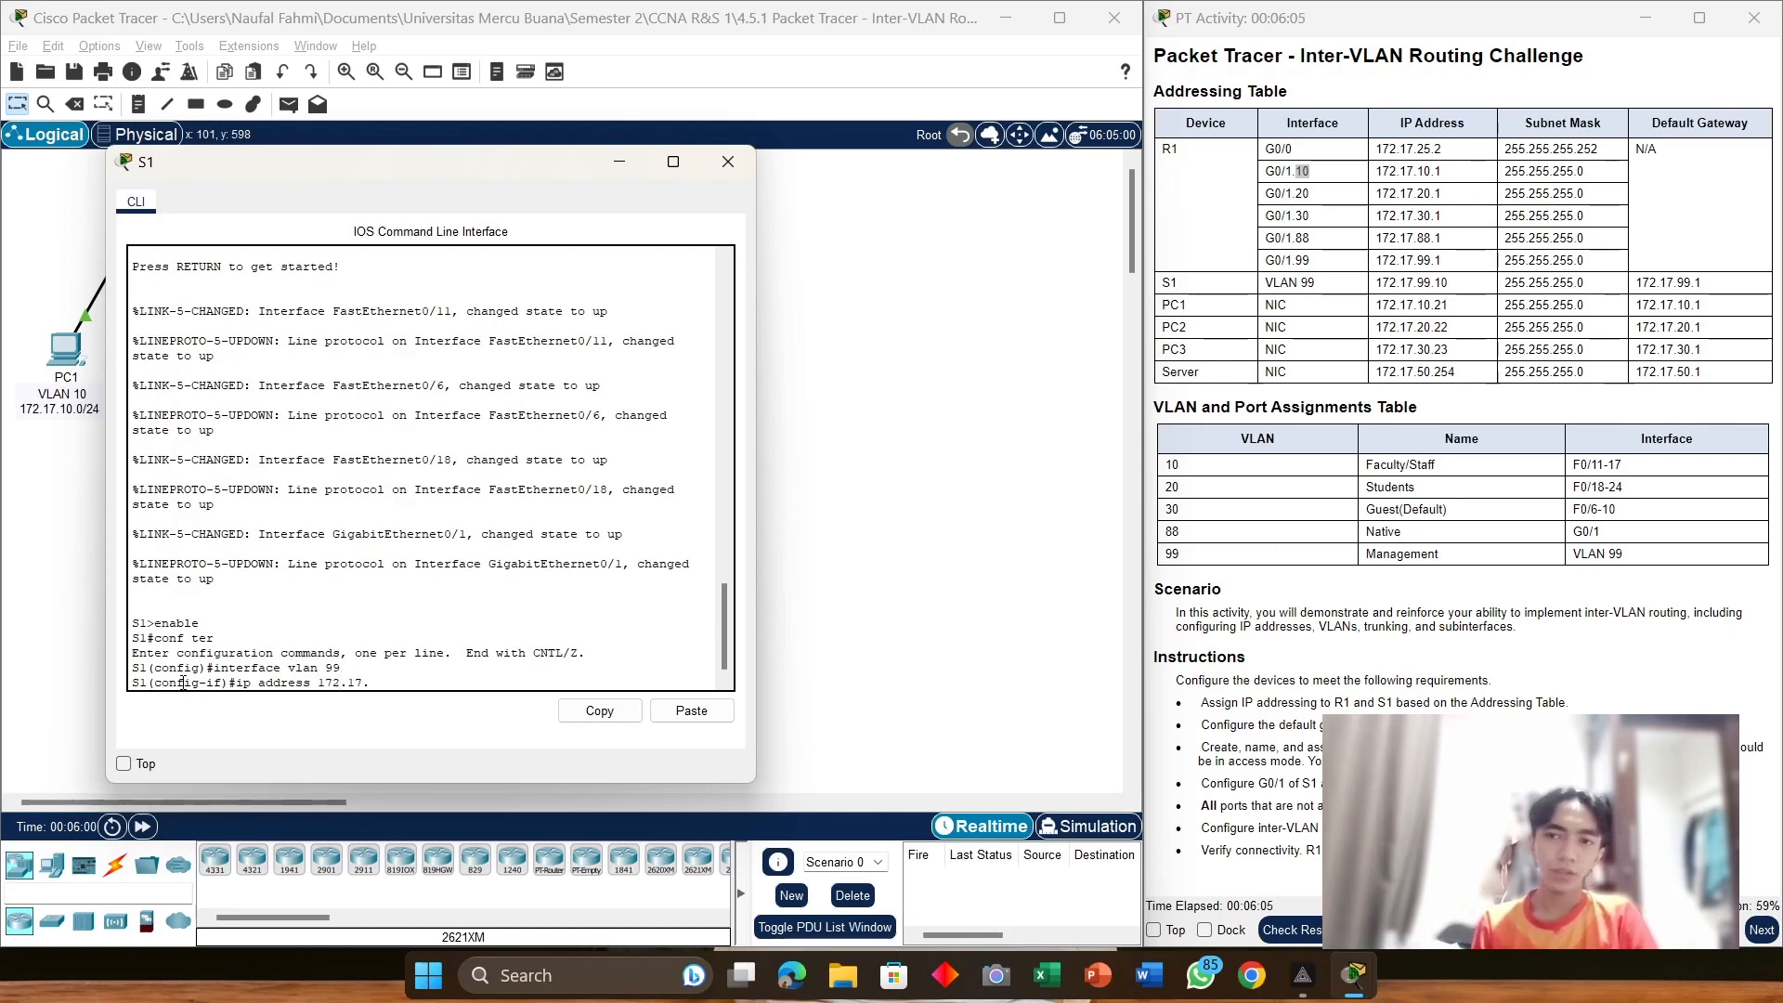
type(".99.10")
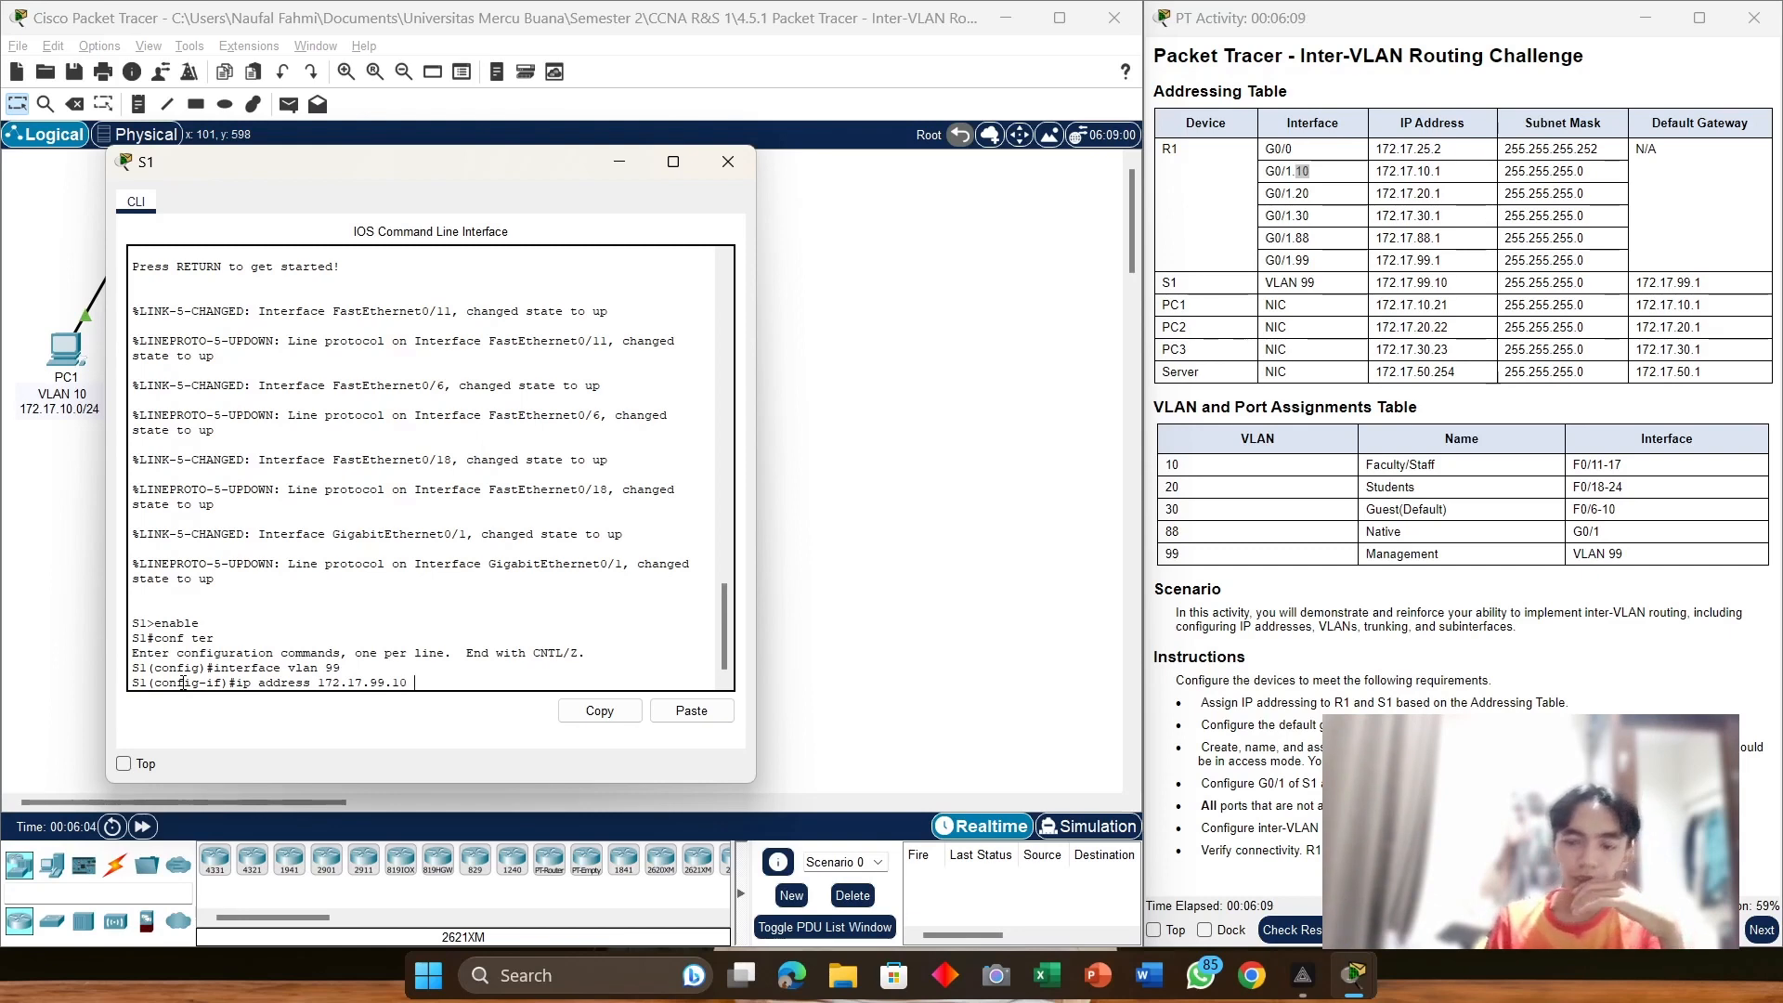
type(" 255.255")
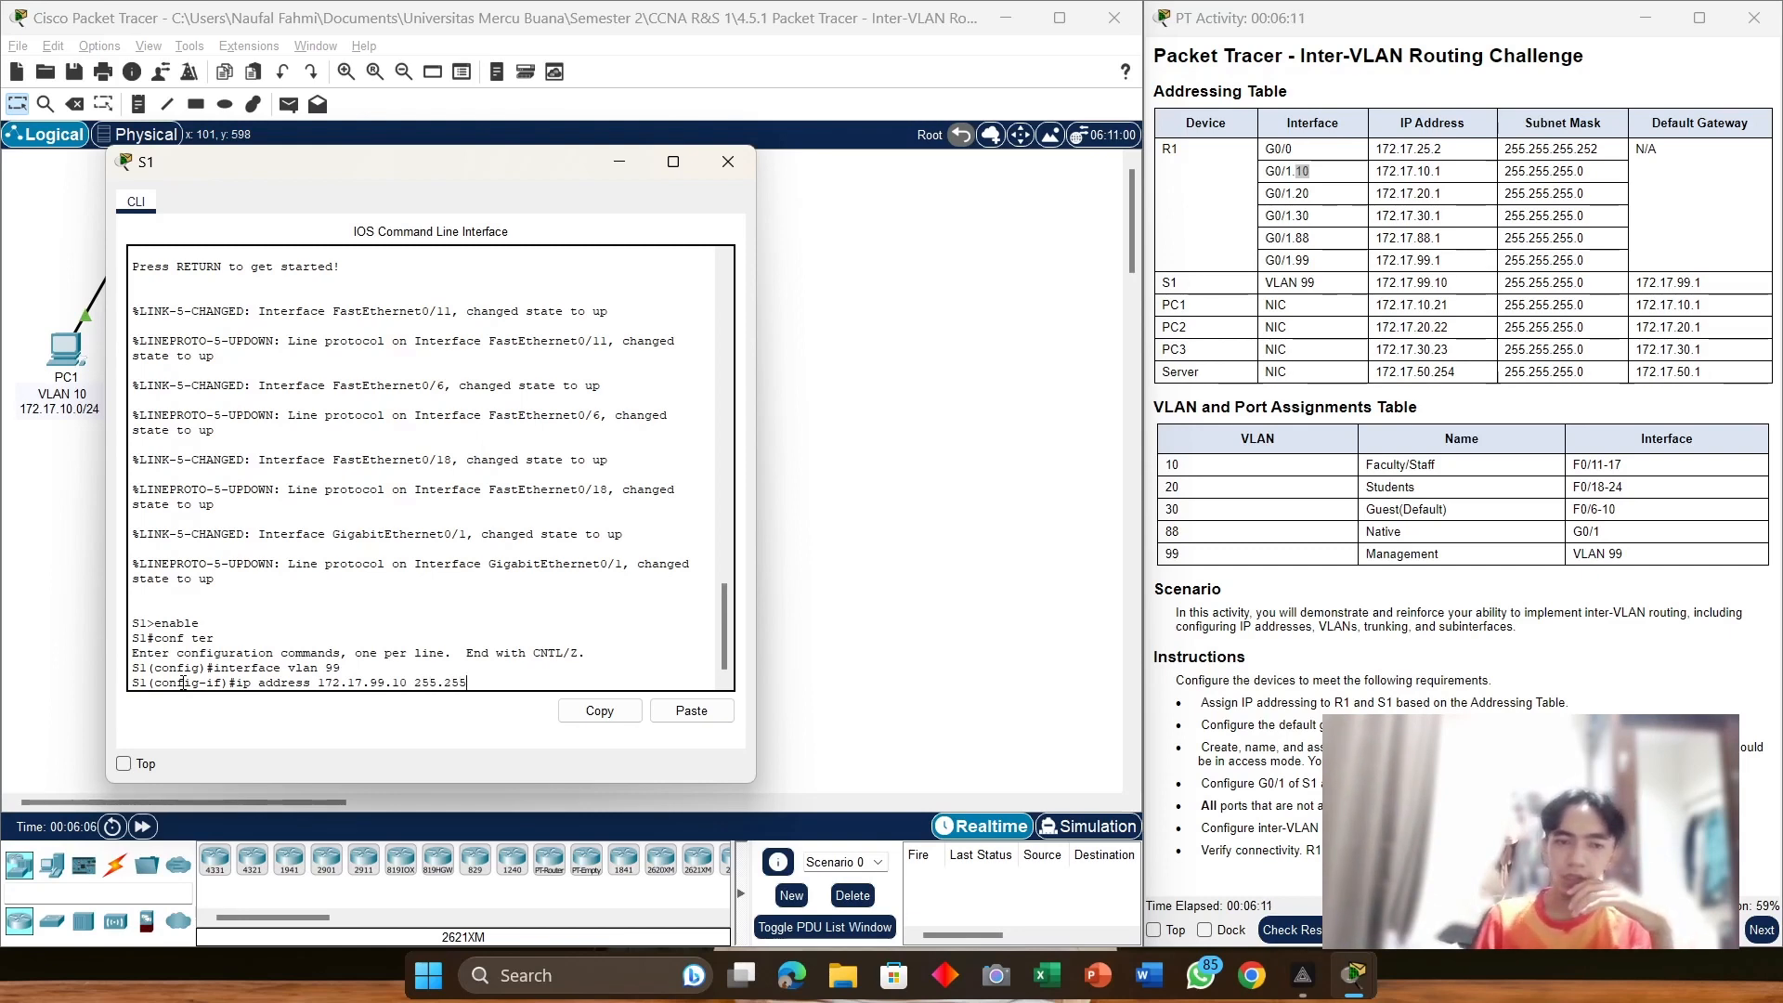
type(".255")
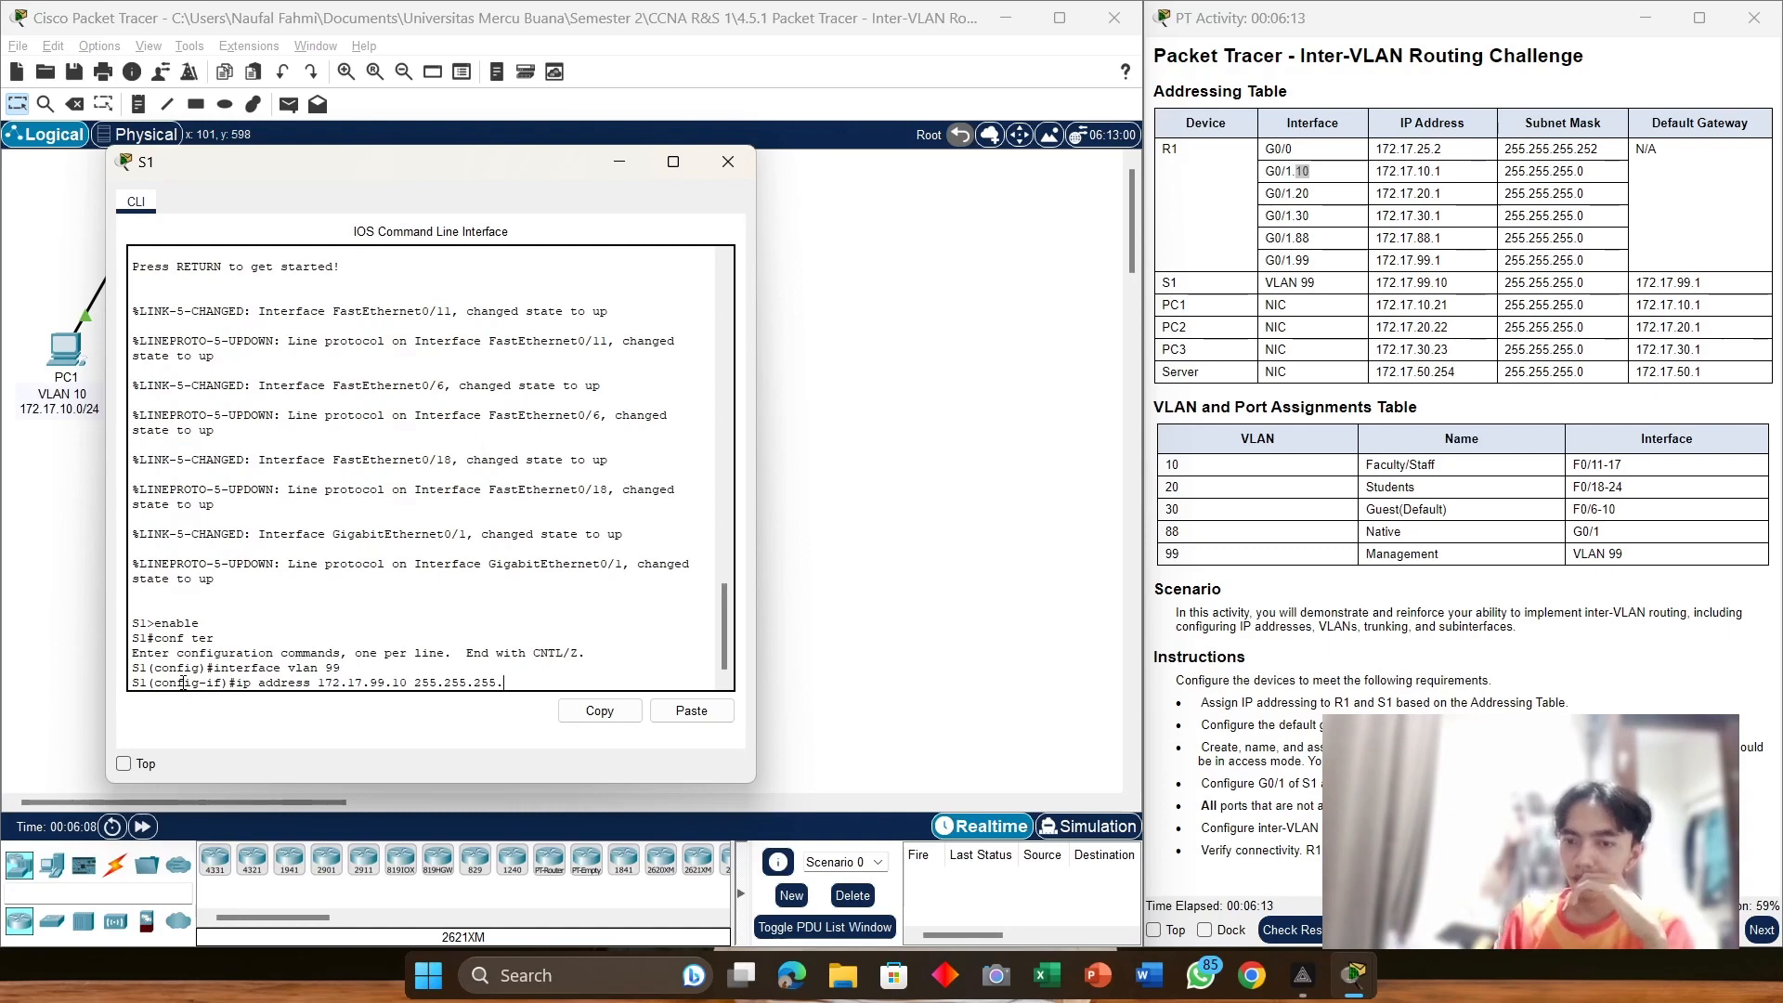
type(".0")
key("Return")
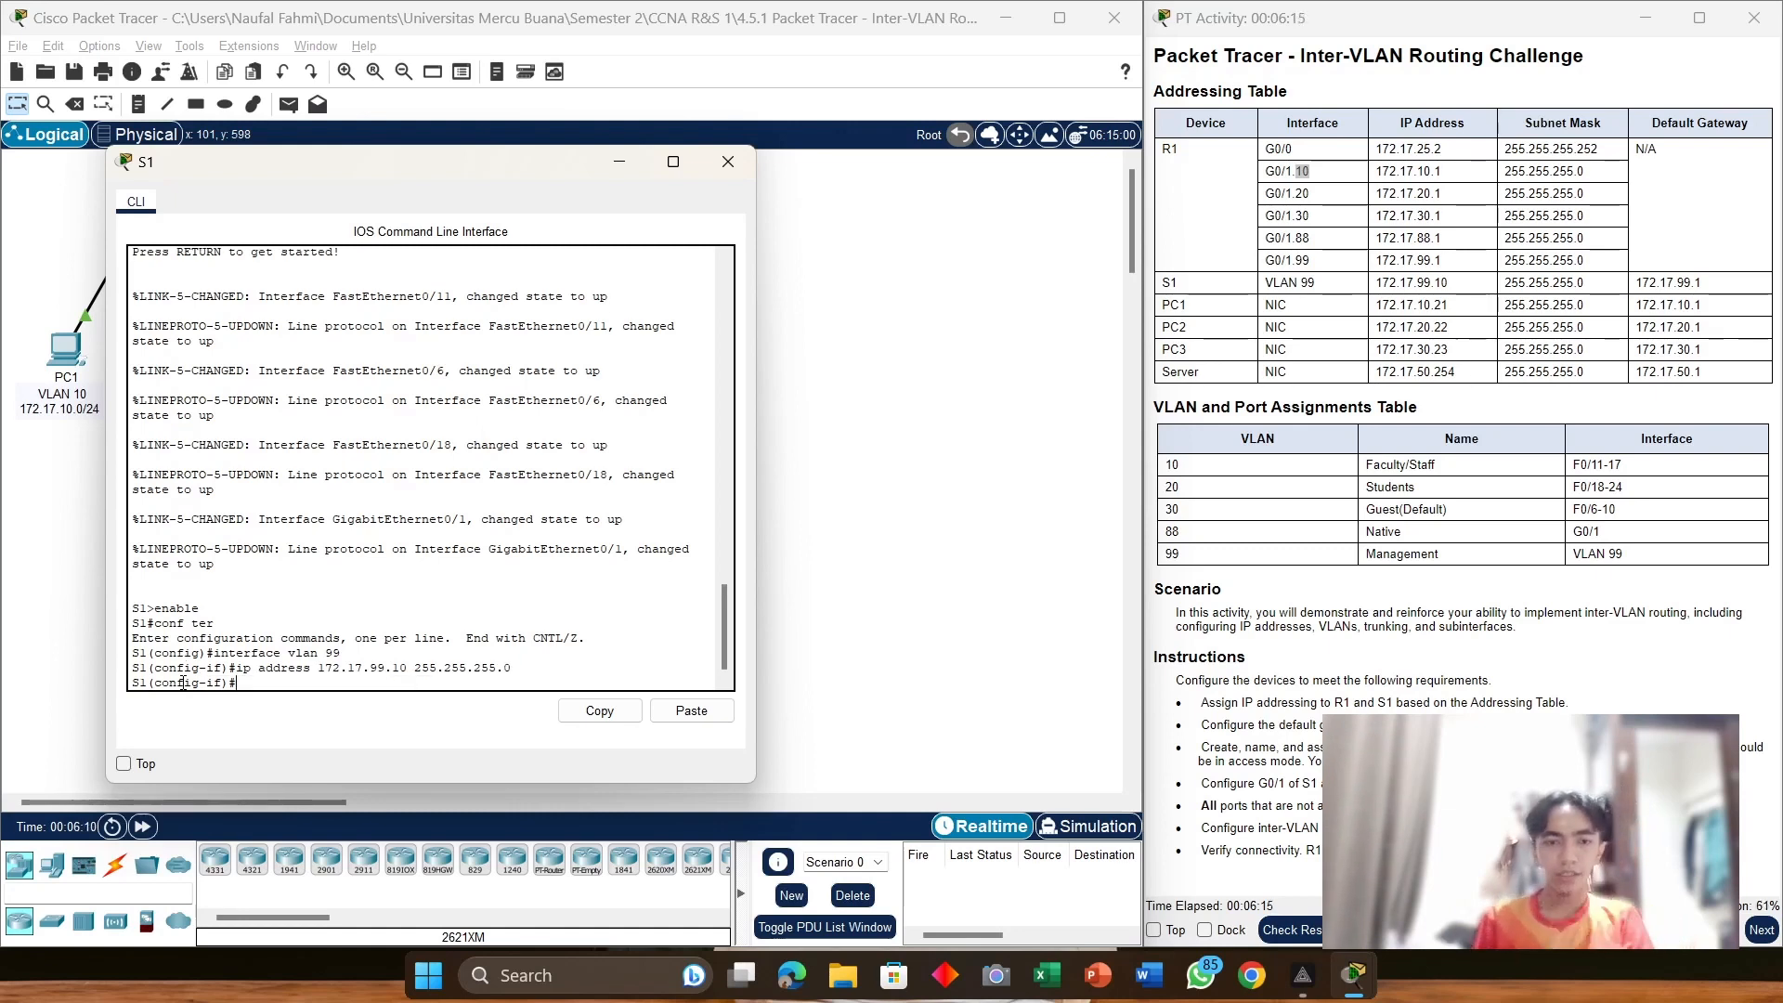
Step: Exit to S1's global configuration mode and set the default gateway with ip default-gateway 172.17.99.1
type("exit")
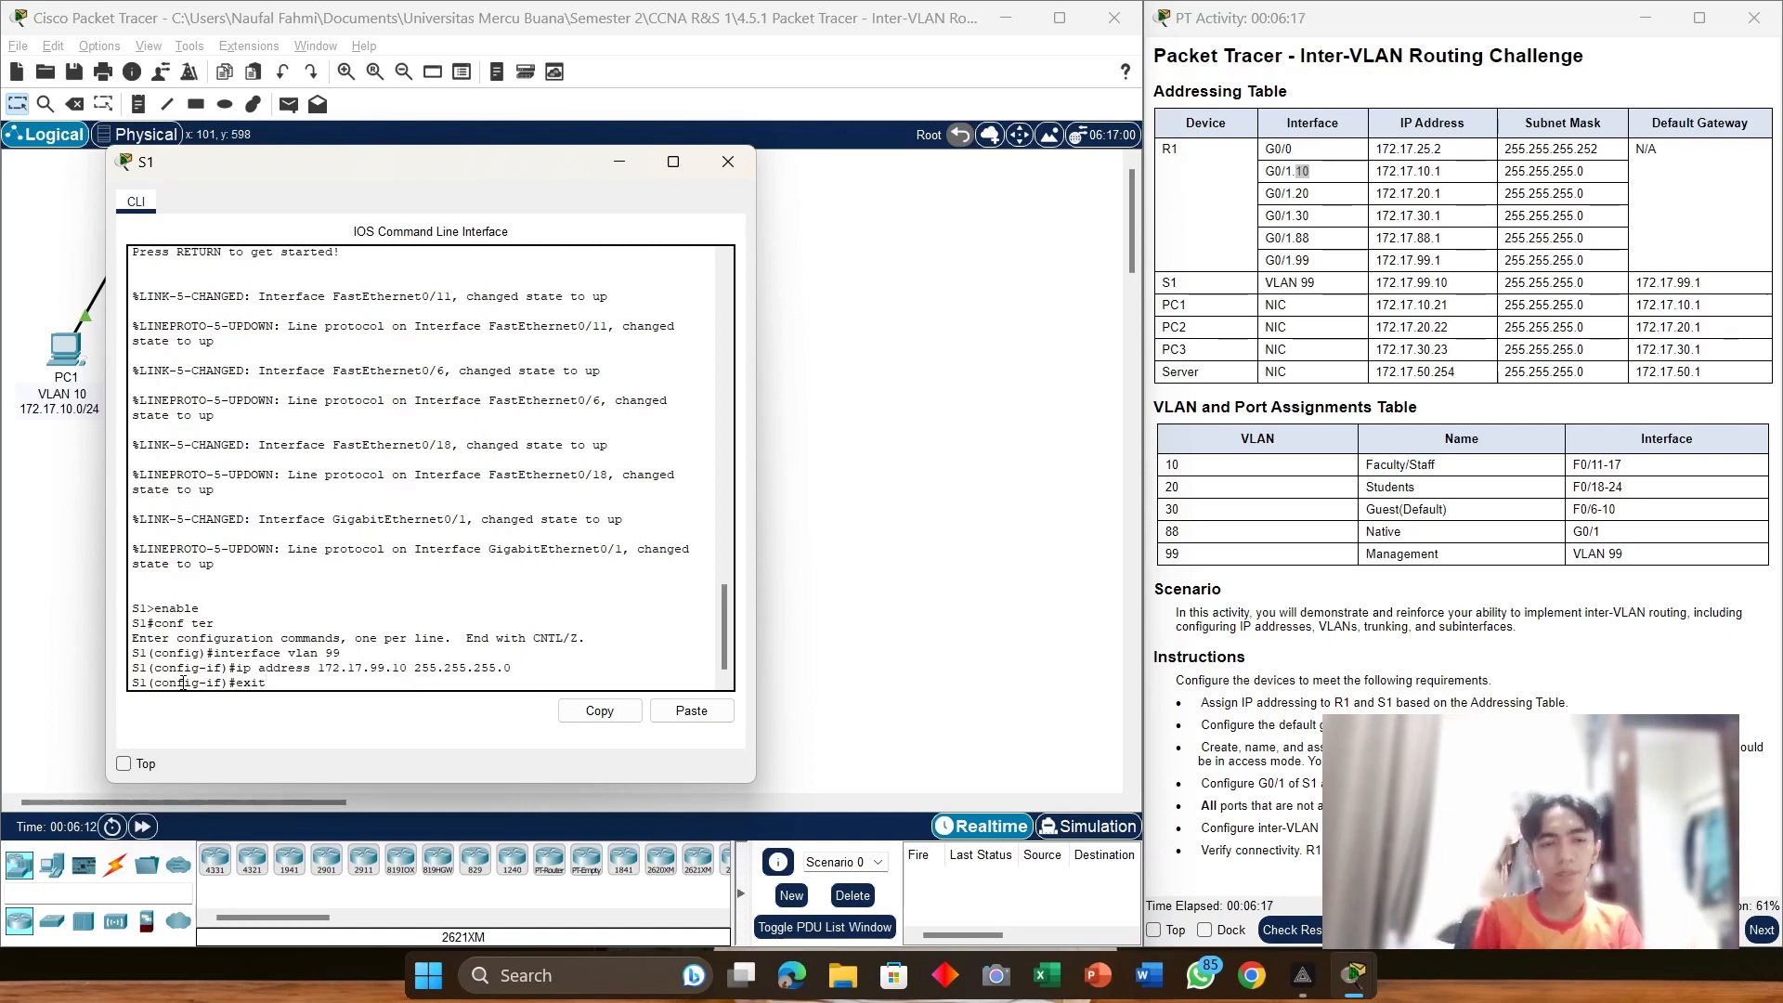
key("Return")
type("ig)#i")
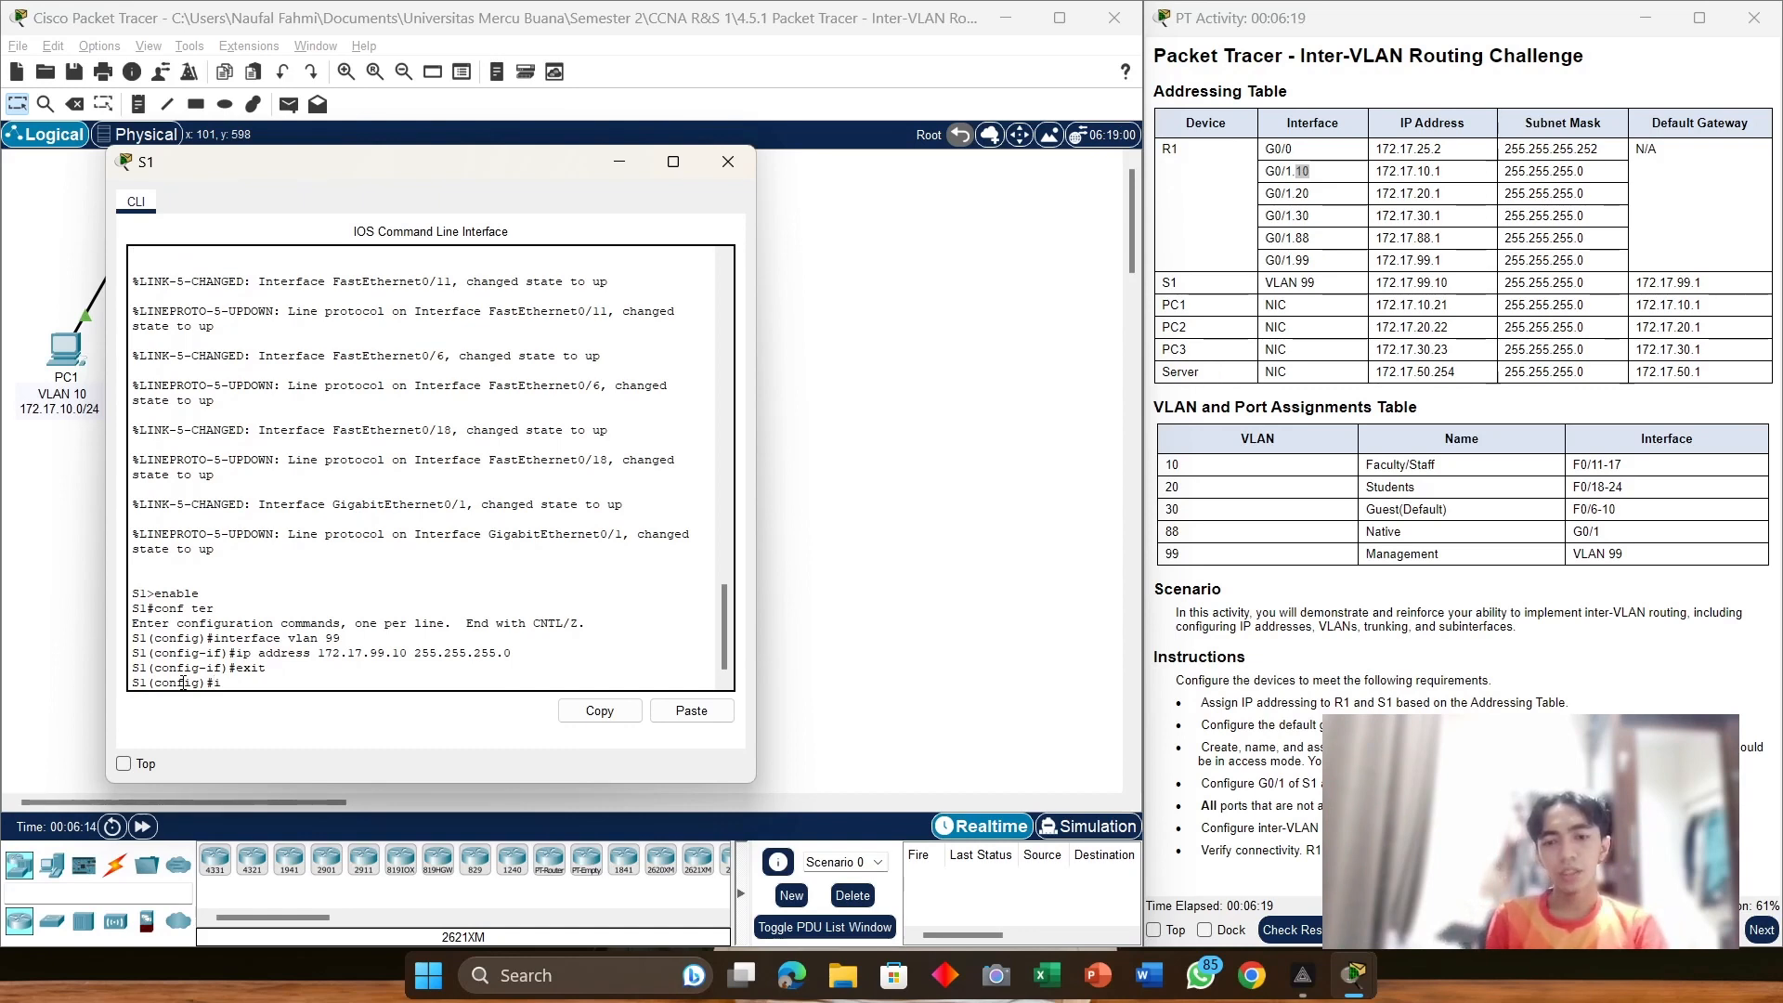
type("p def")
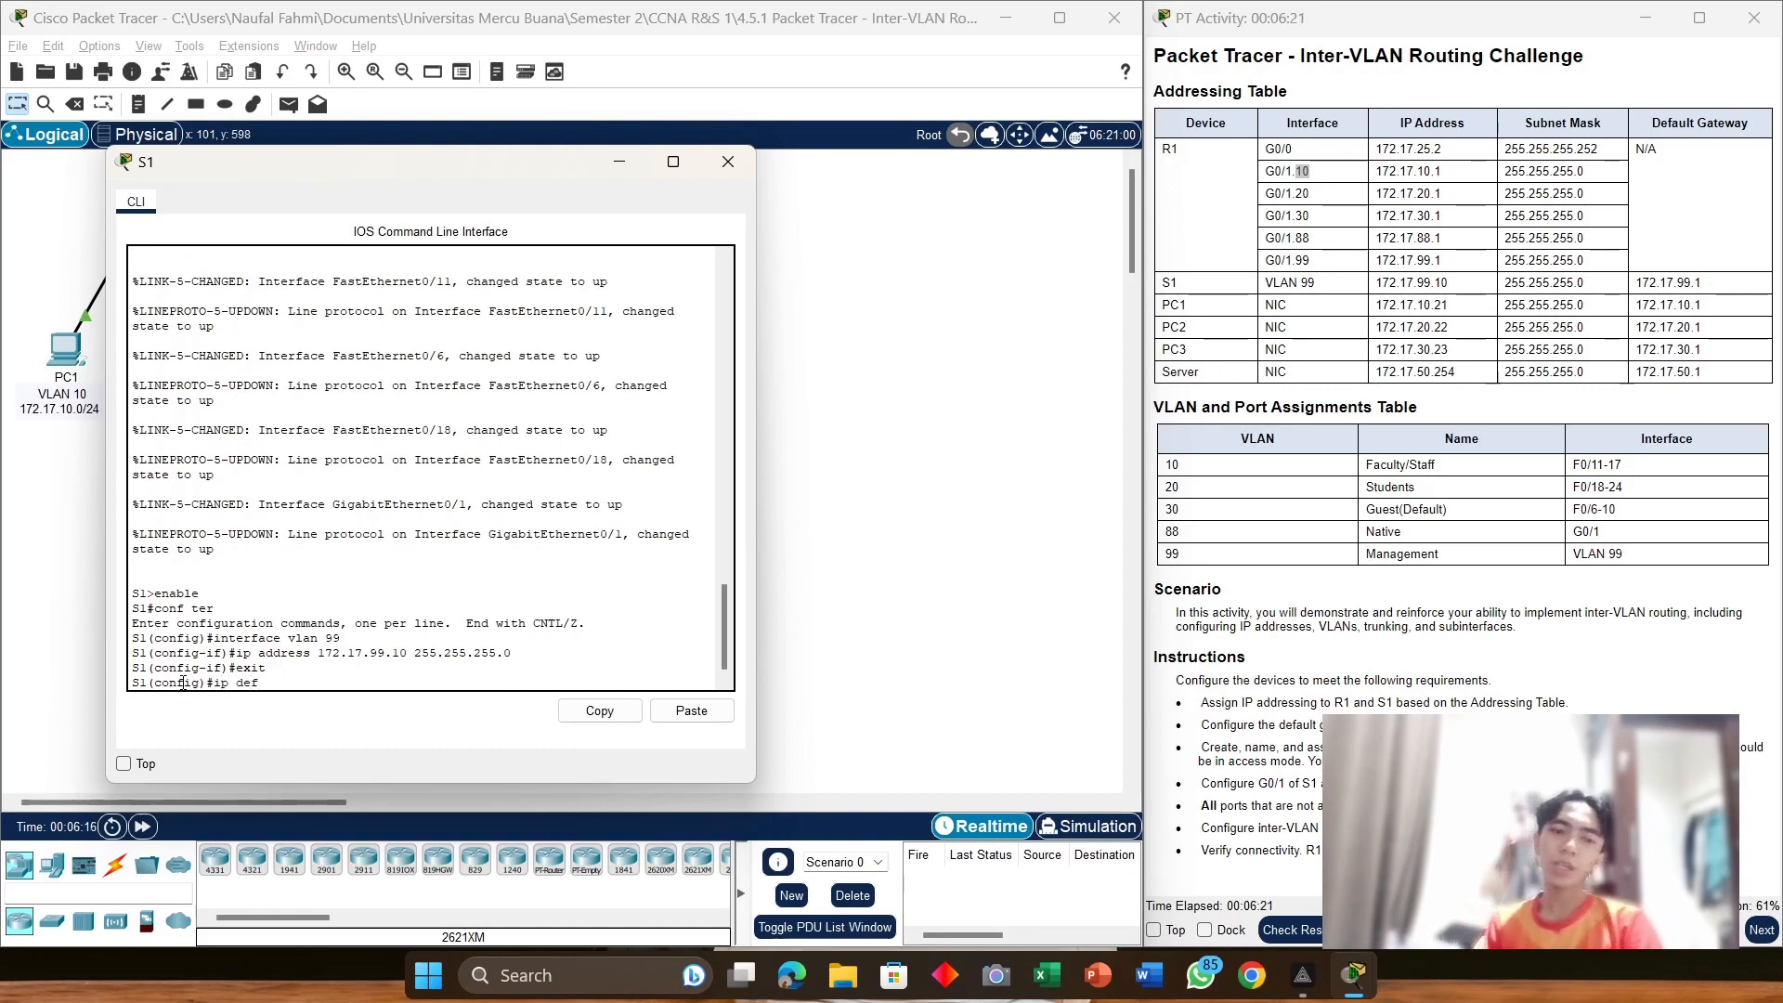
type("ault-gateway")
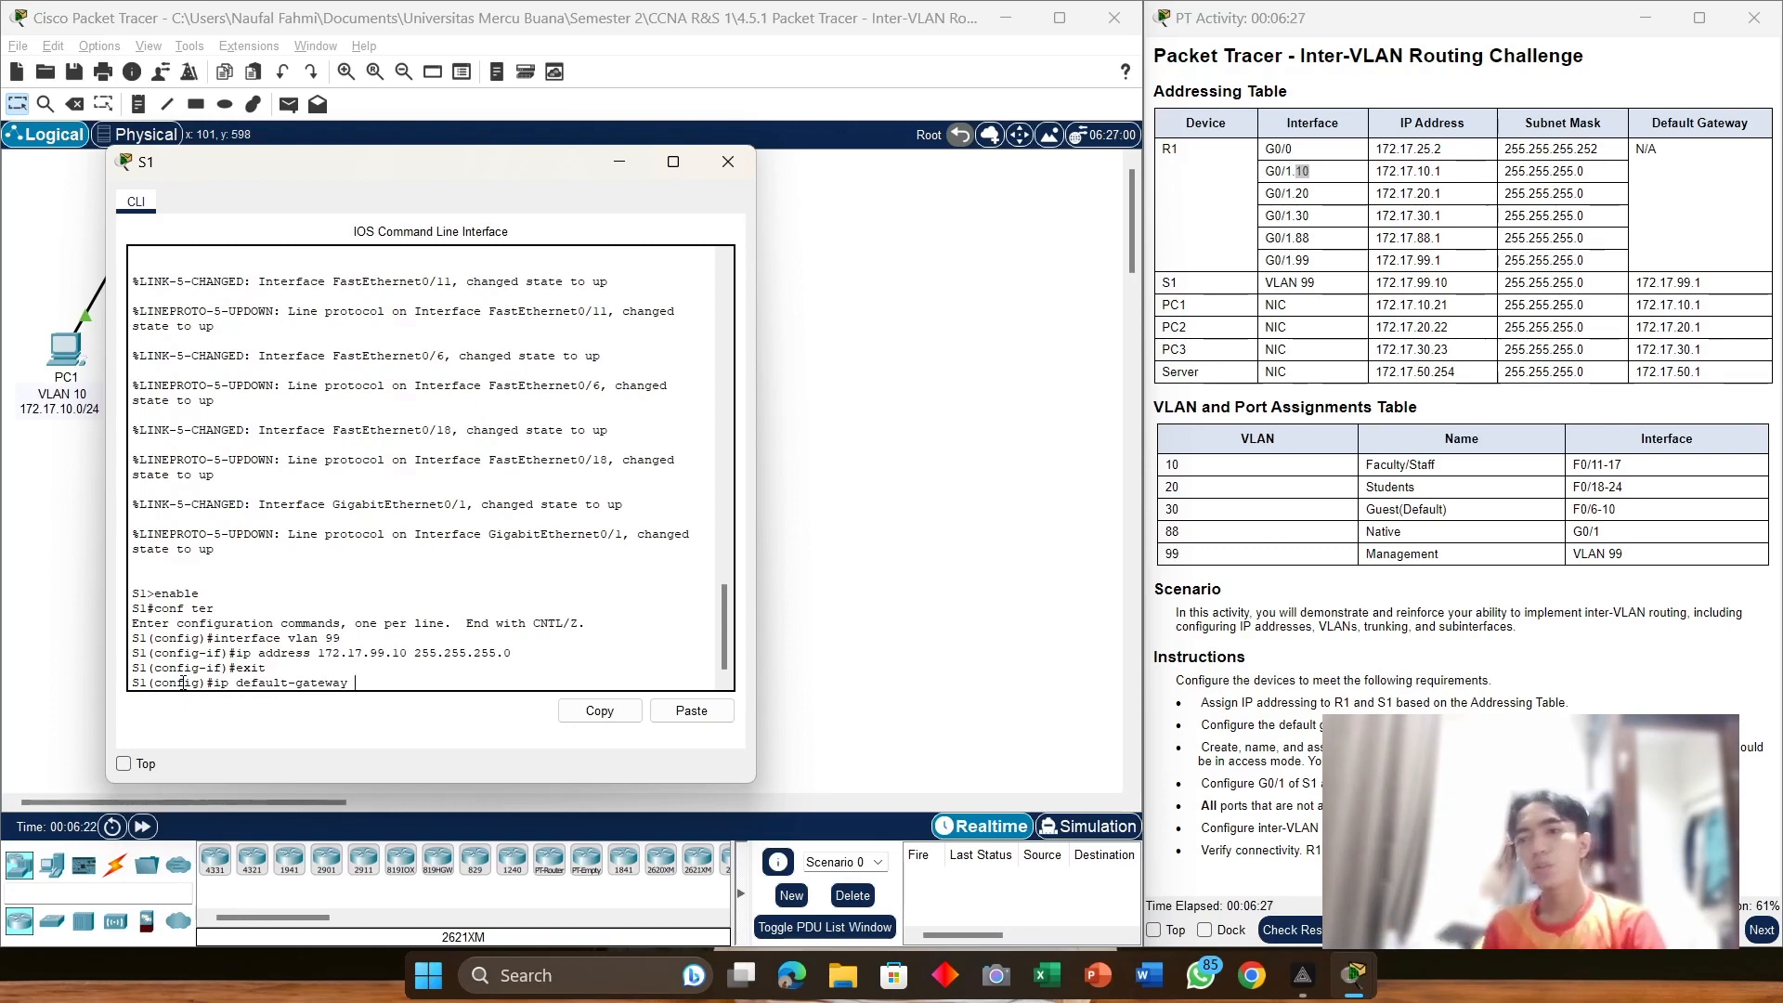
type(" 172.1")
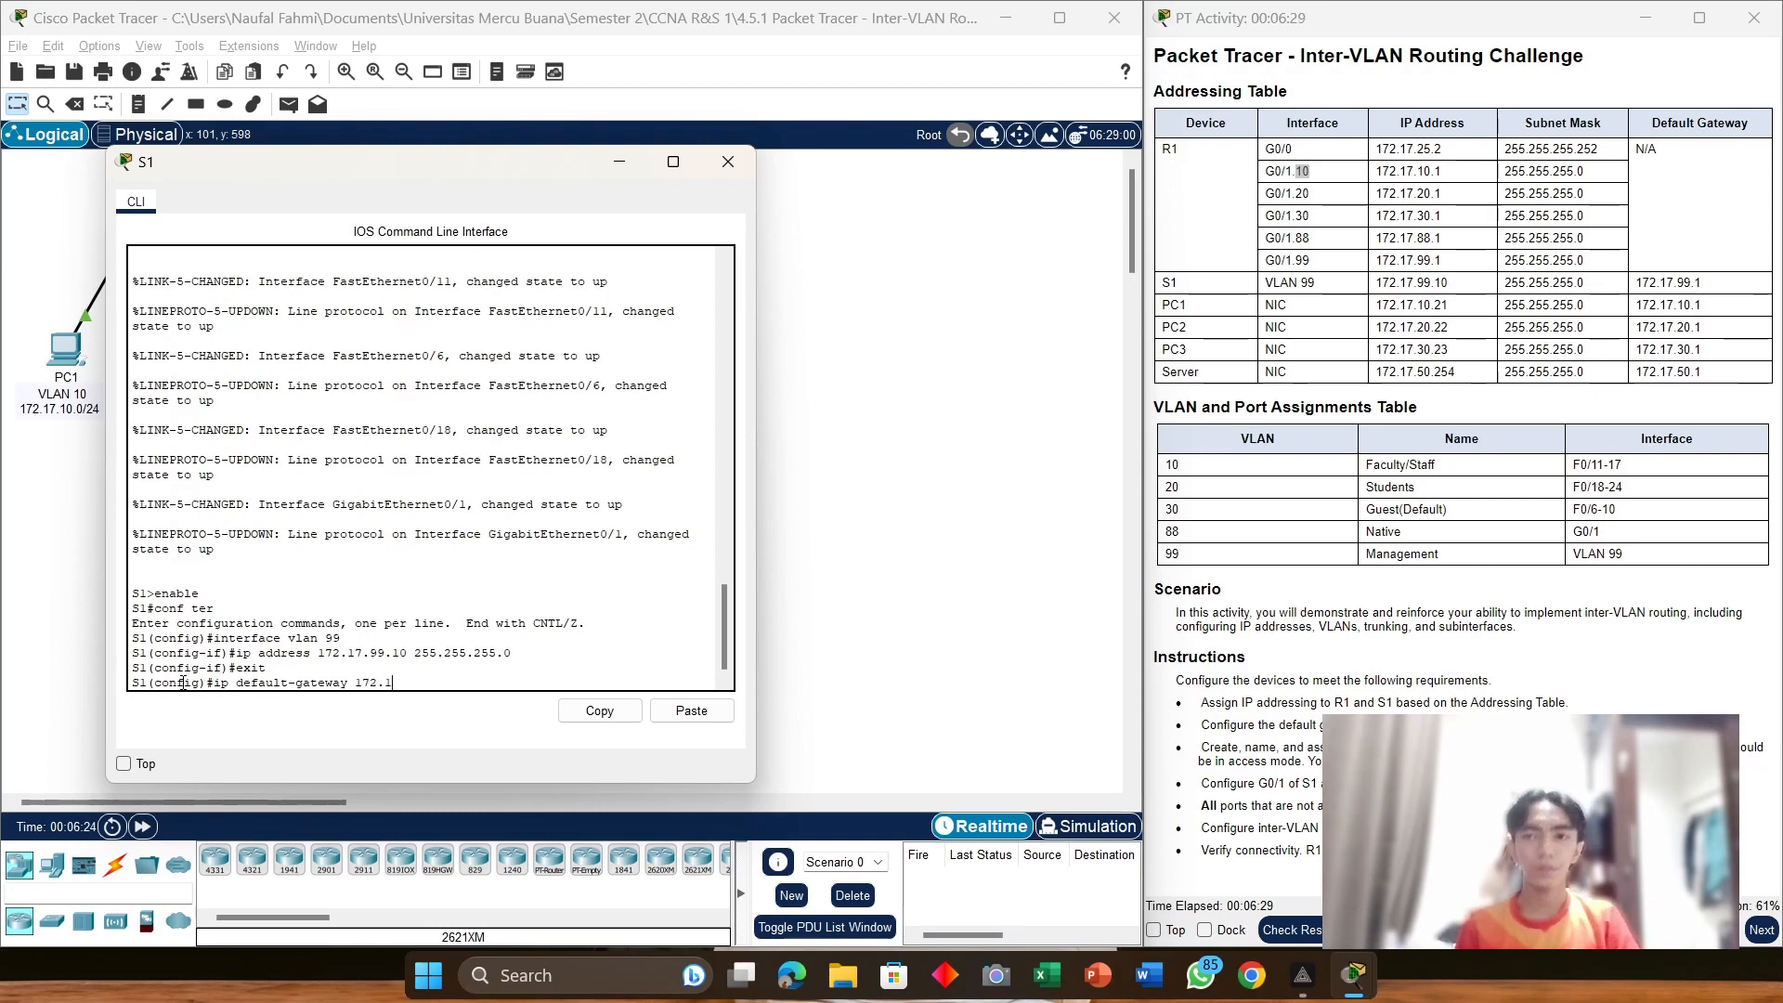
type("7.")
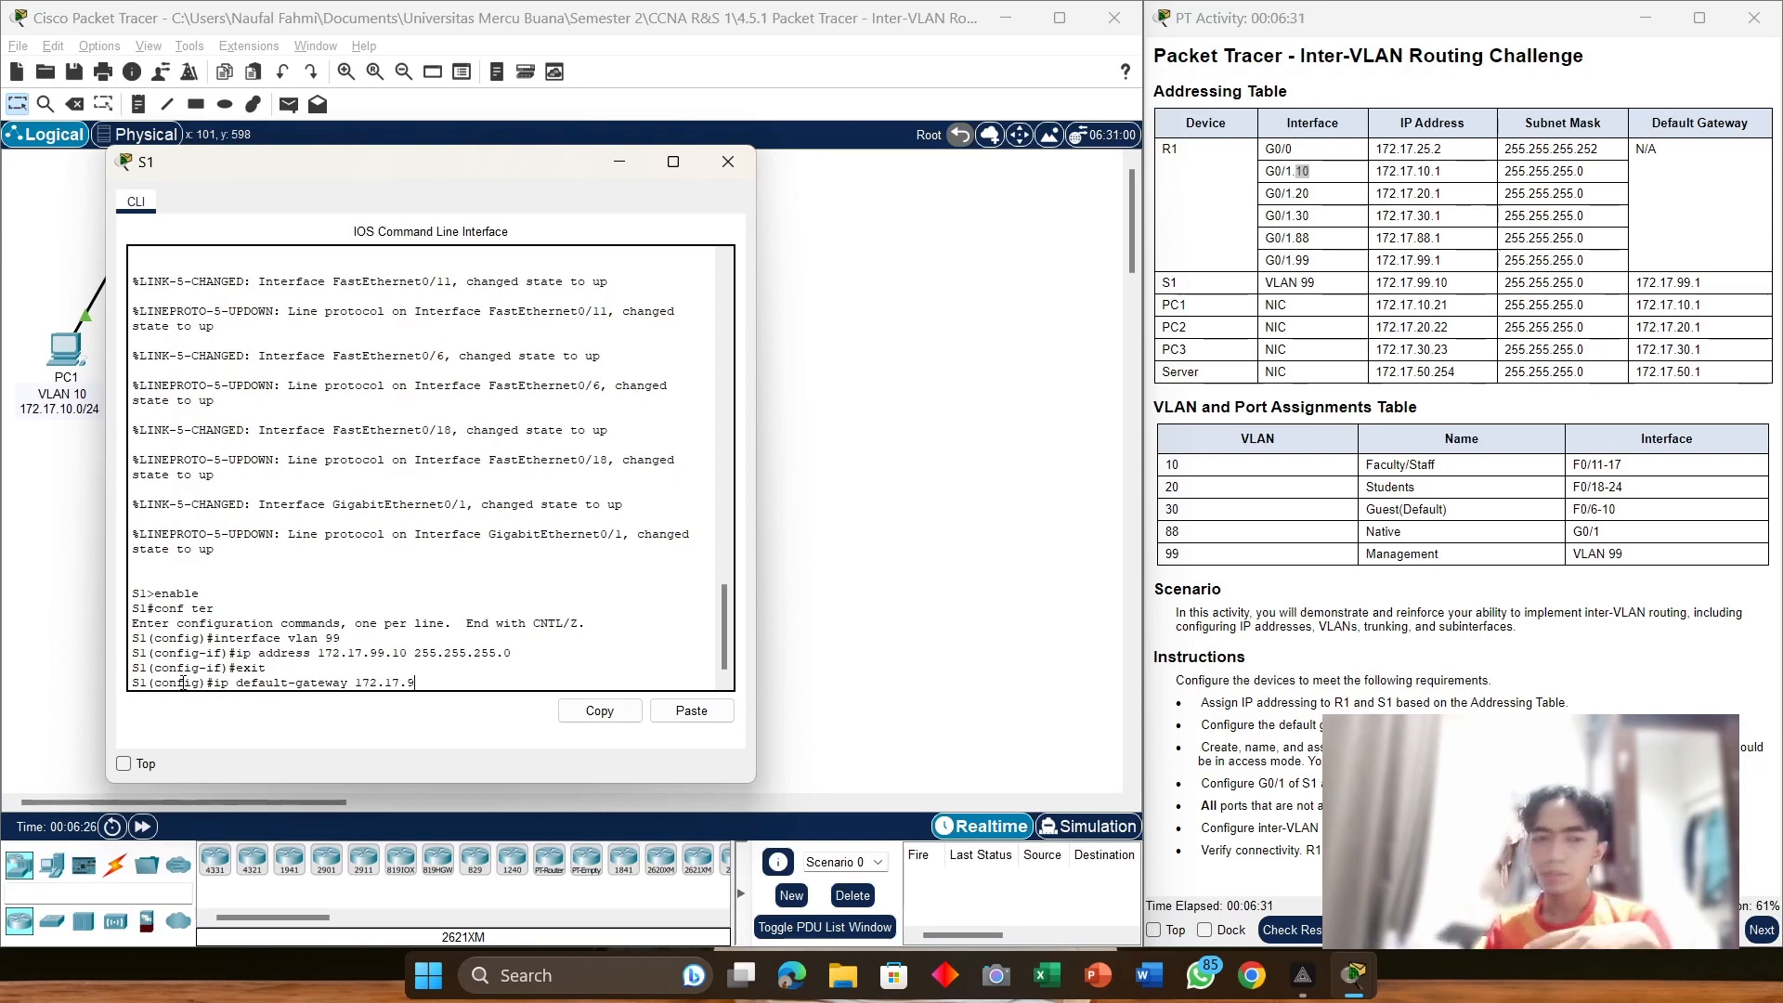
type("99.1")
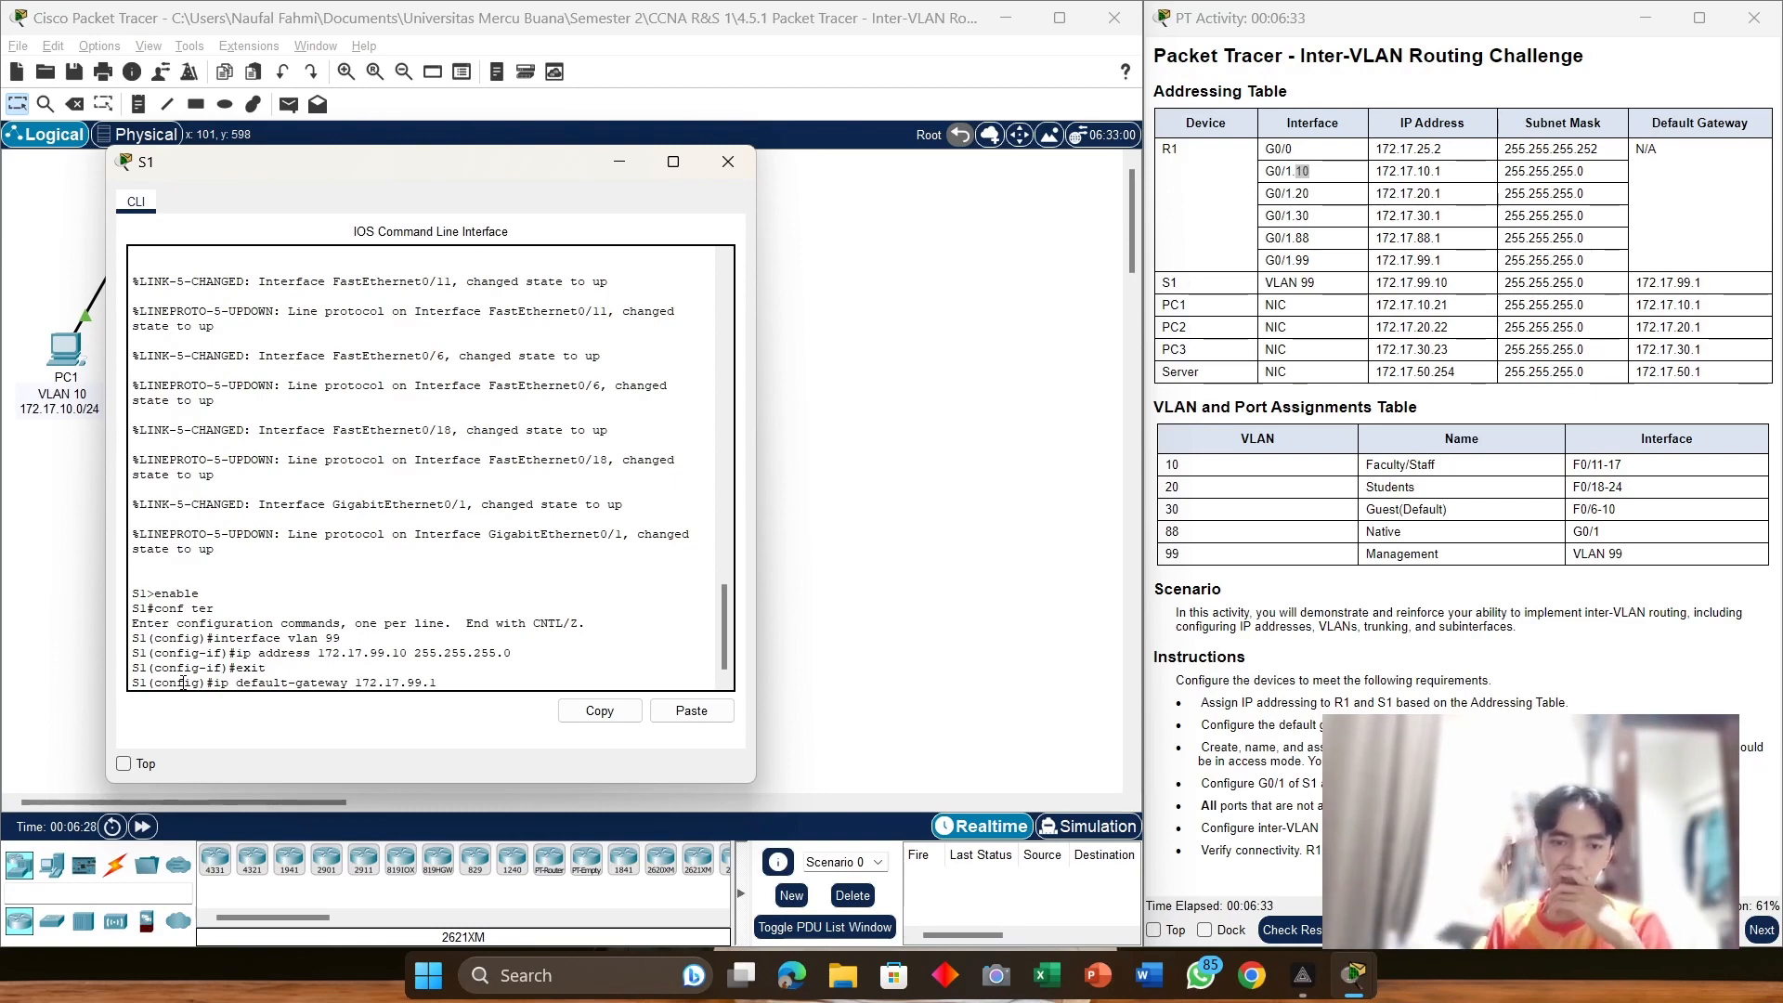
key("Return")
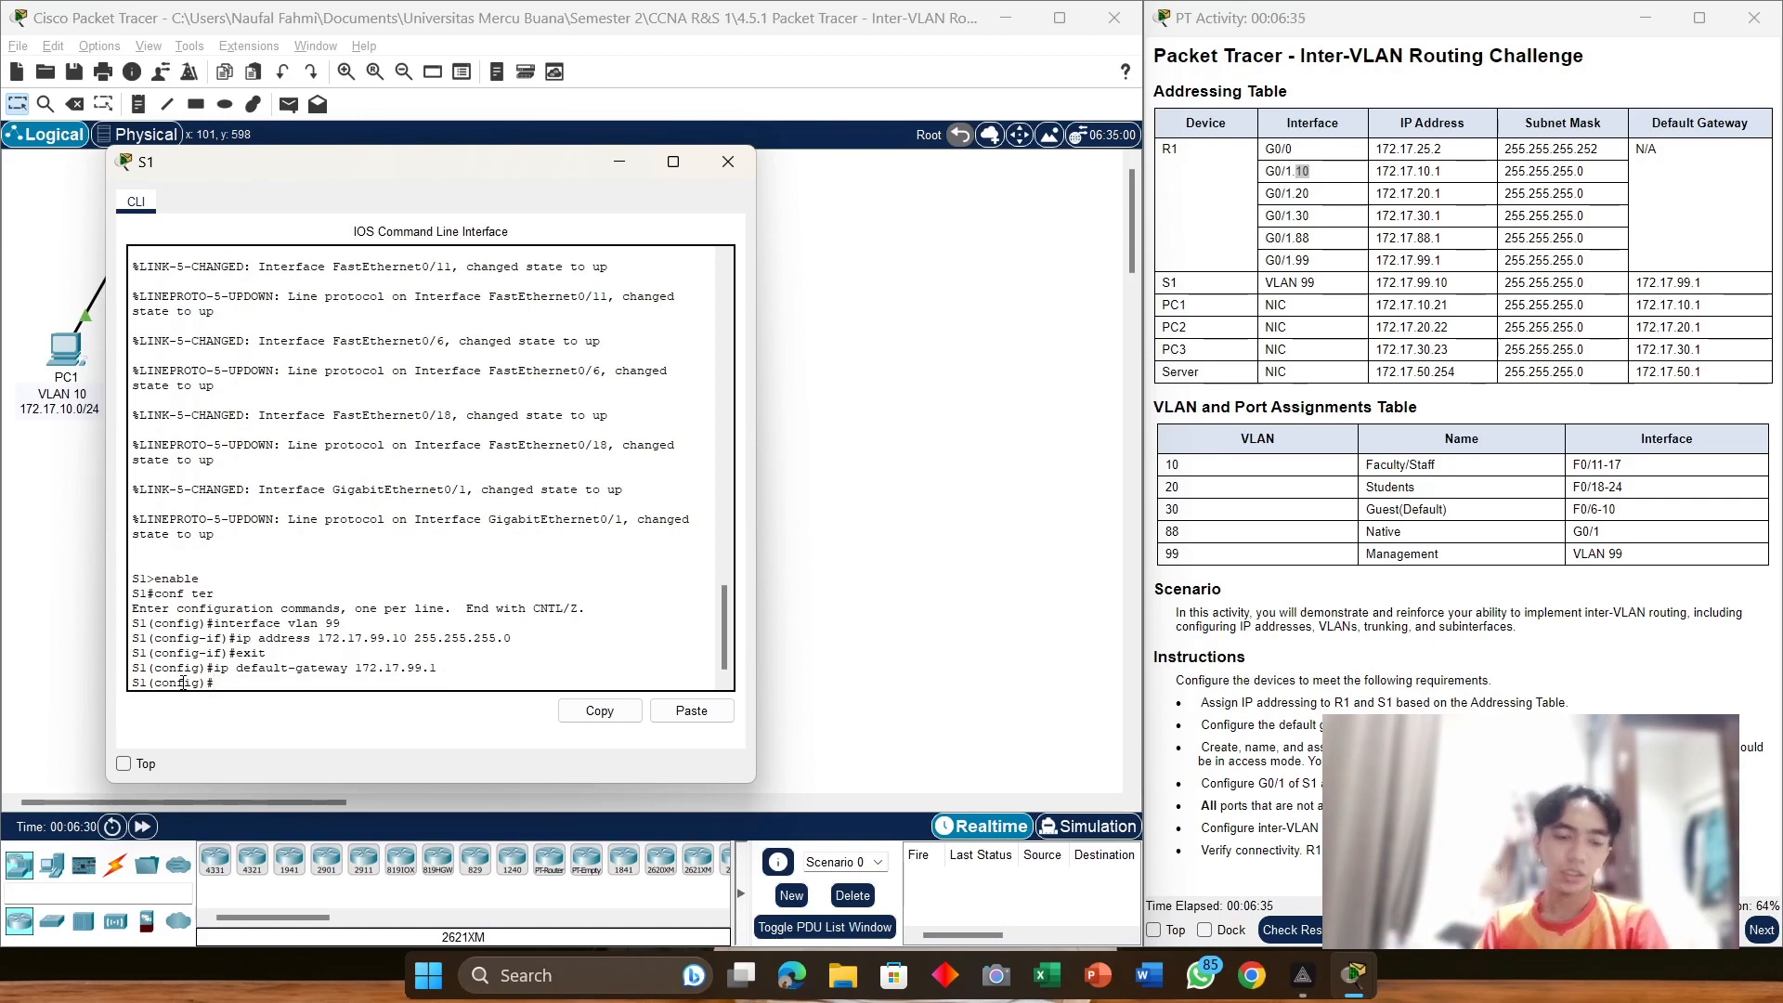
Step: Try to run no shutdown from S1's global configuration mode
type("no")
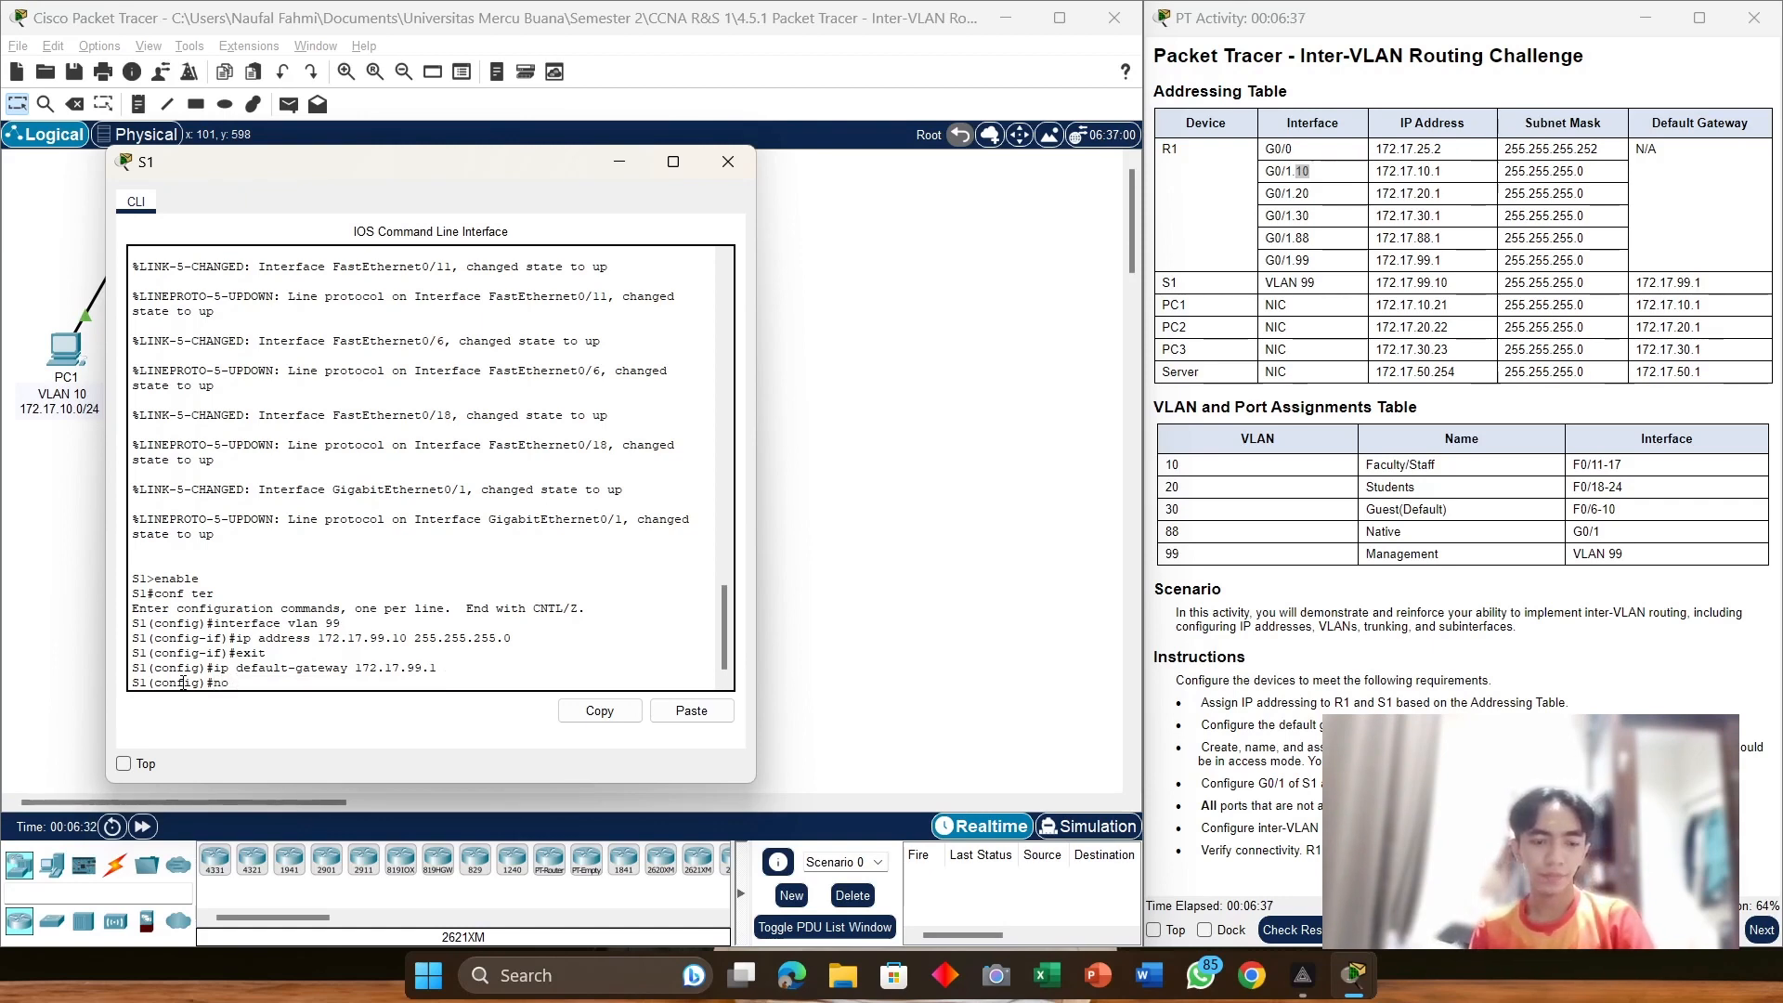
type(" shutdown")
key("Return")
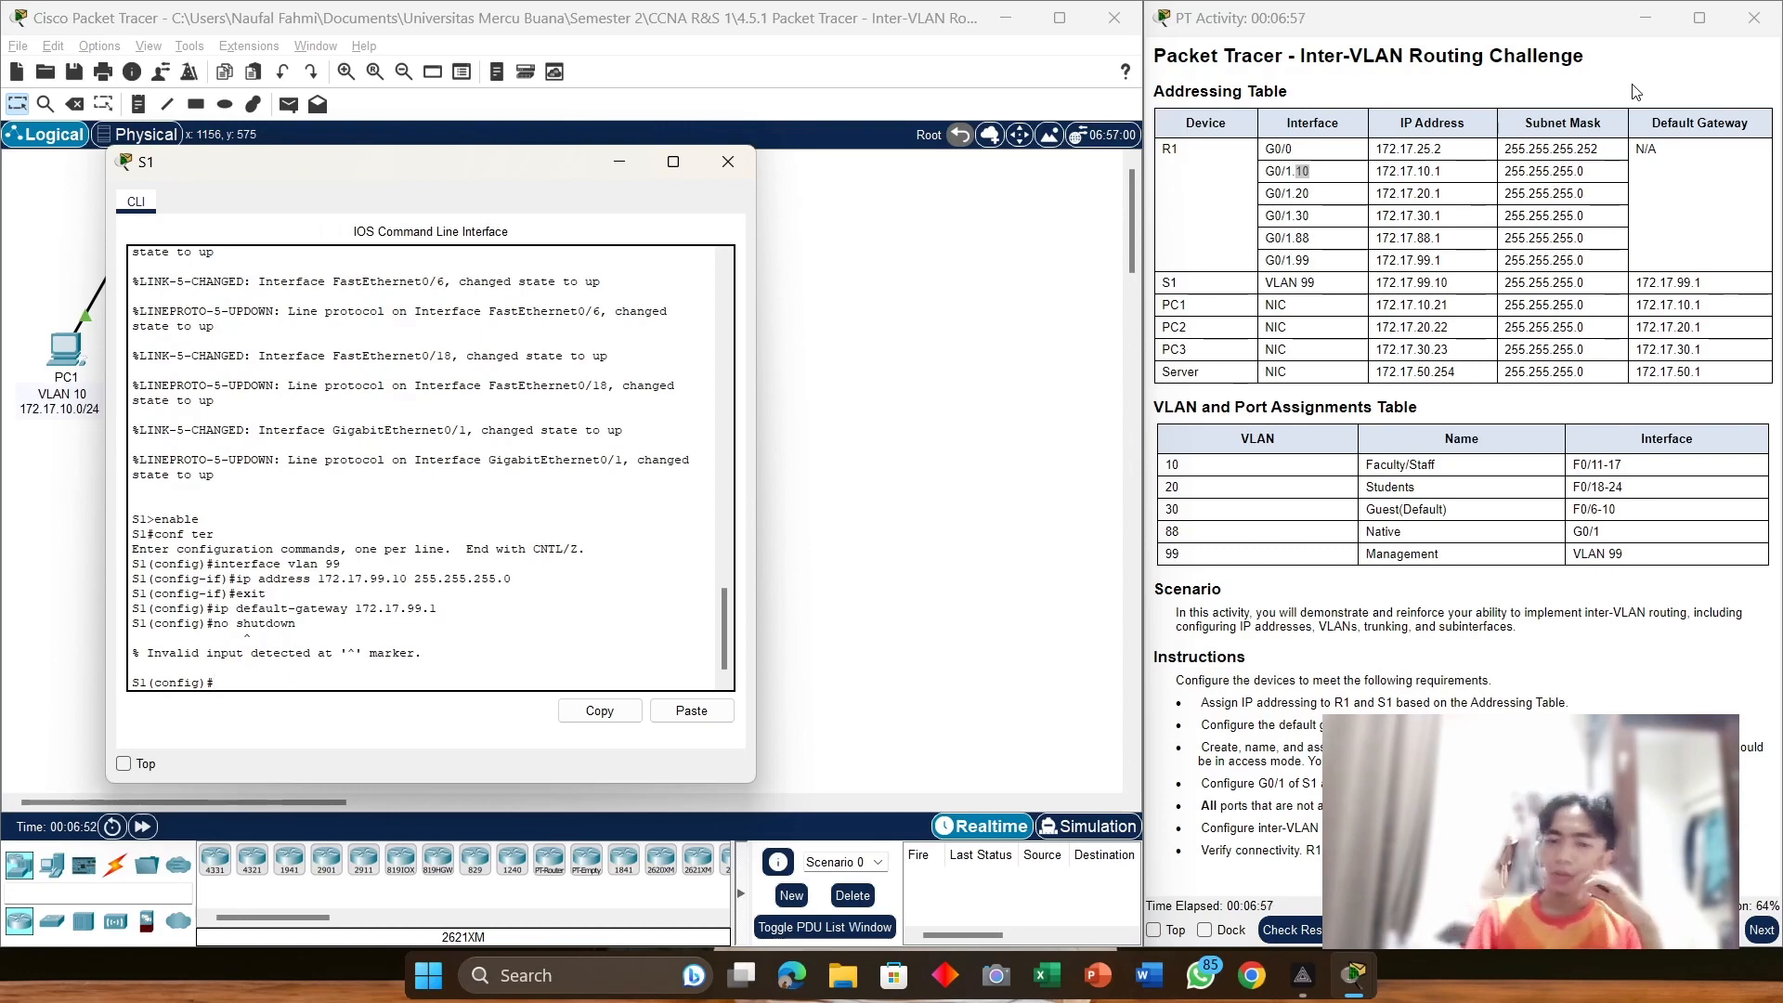
left_click_drag(1504, 735, 1440, 749)
double_click(1305, 764)
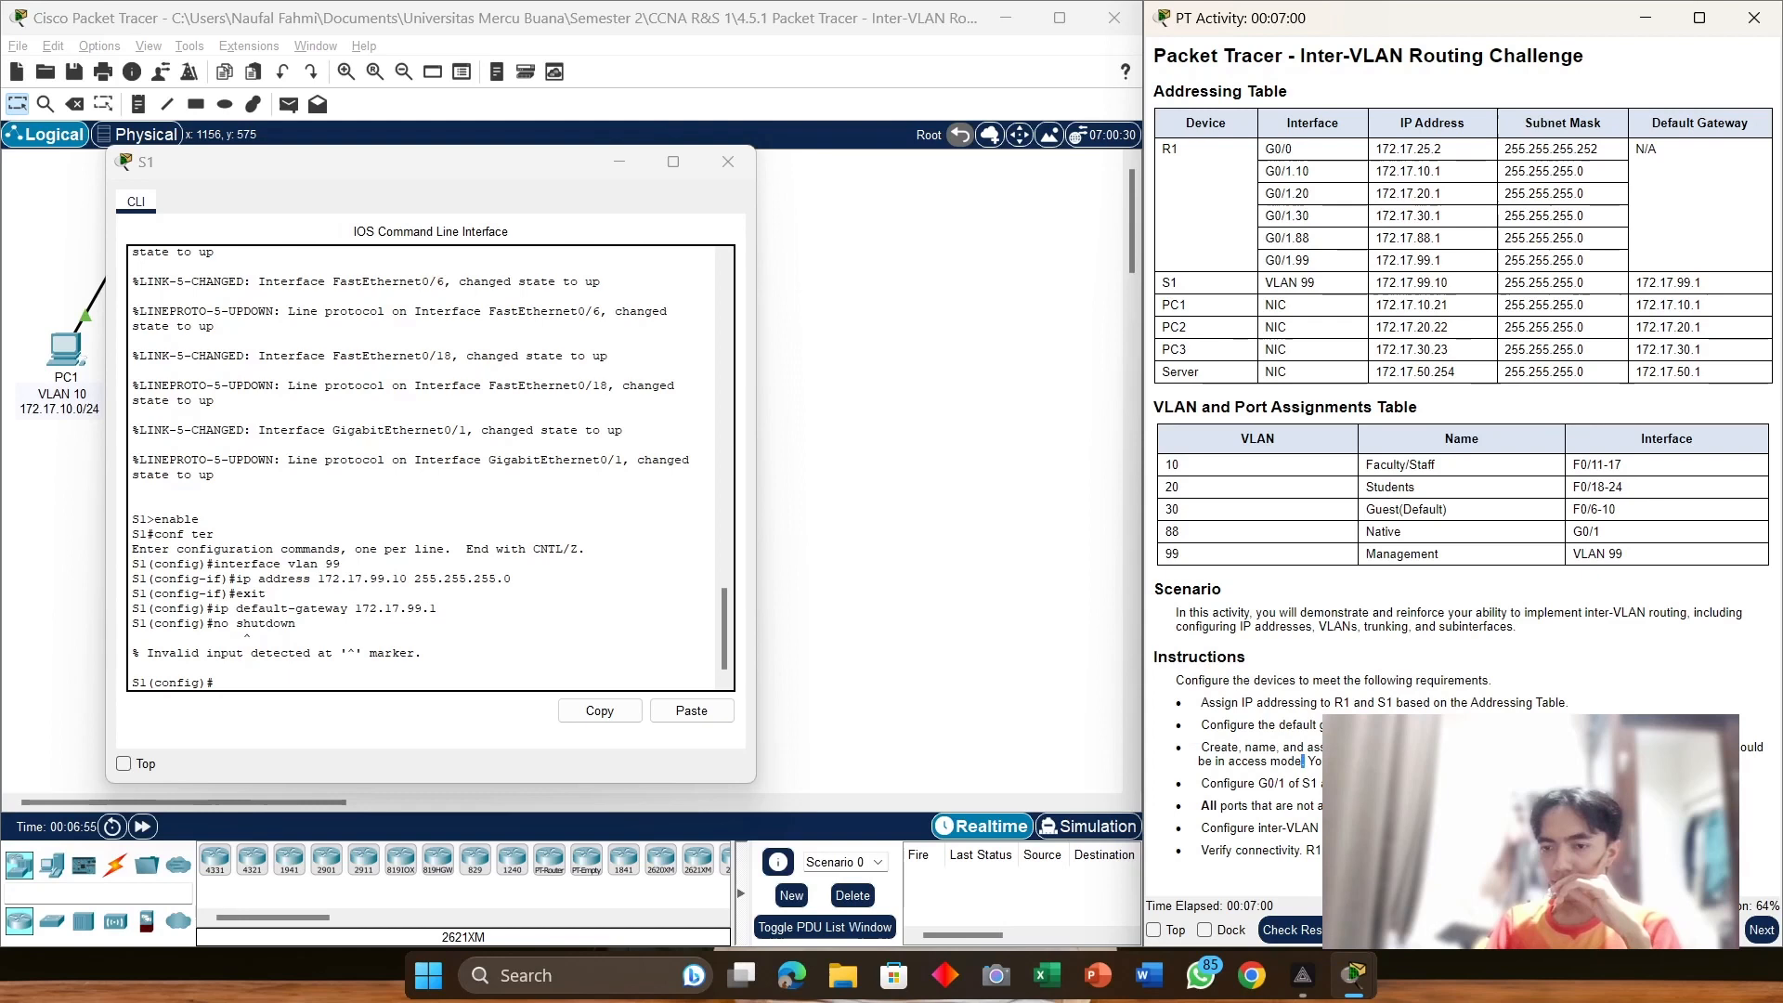
left_click(1314, 765)
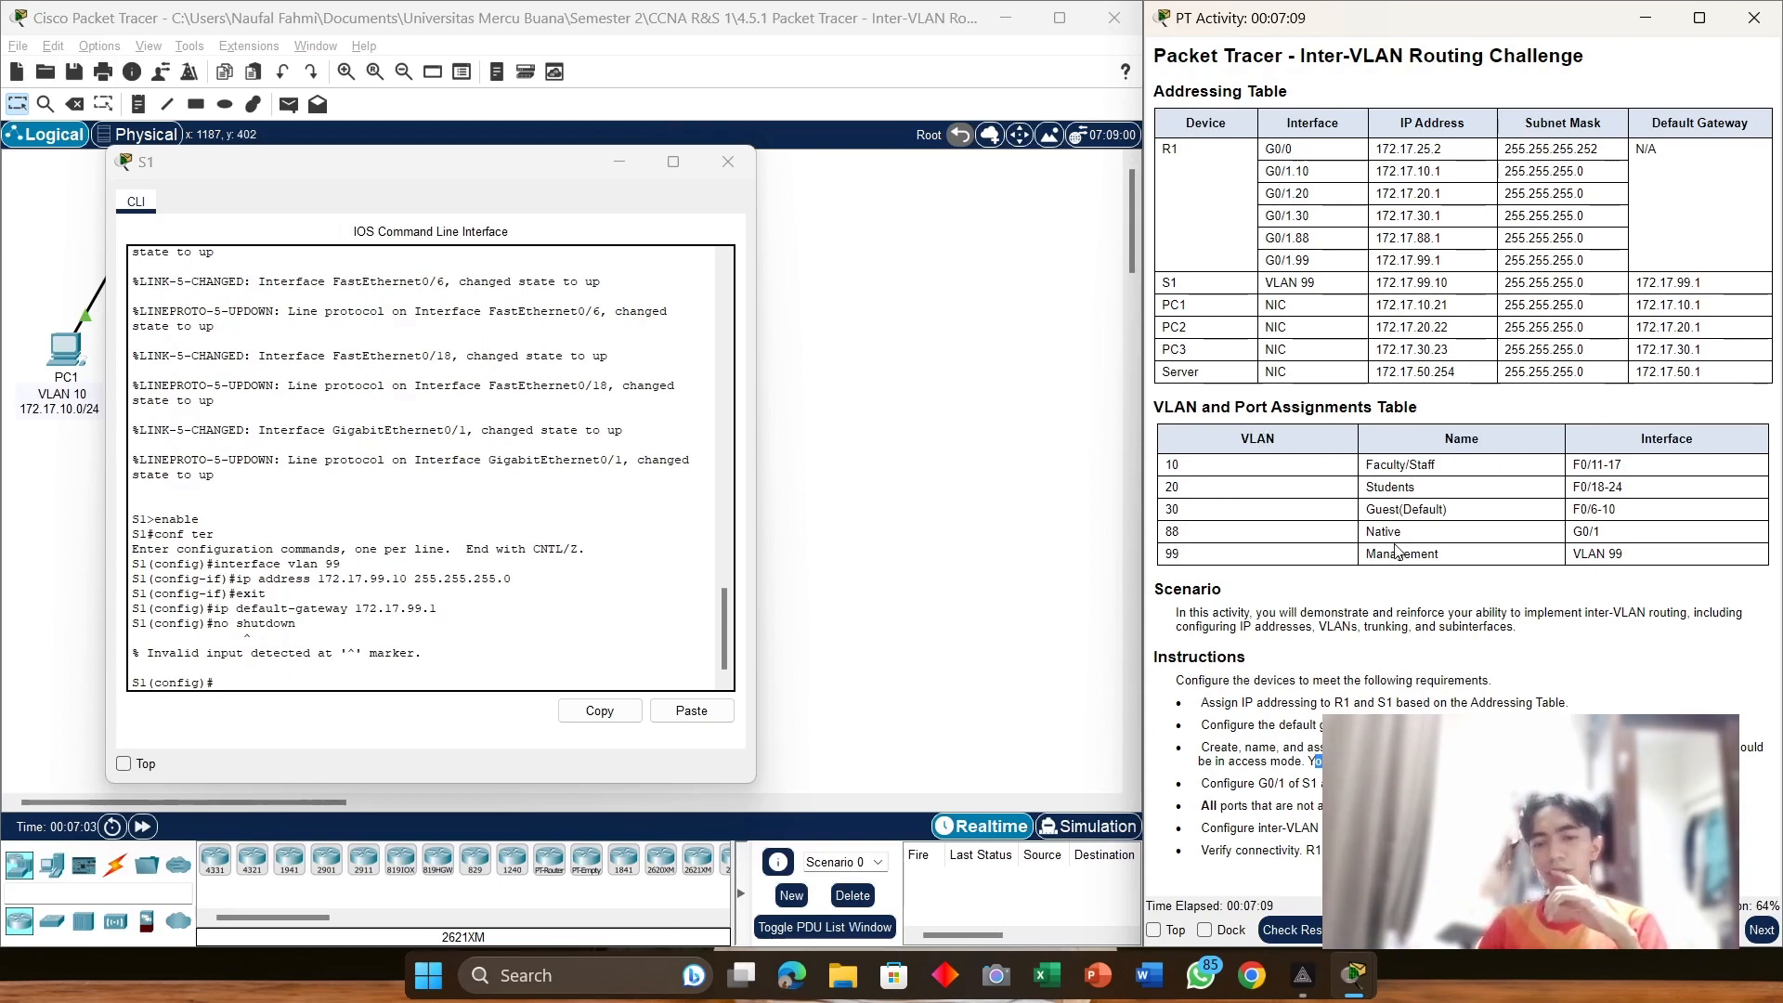
Step: Enable interface vlan 99 on S1 with no shutdown and exit back to global configuration mode
left_click(267, 688)
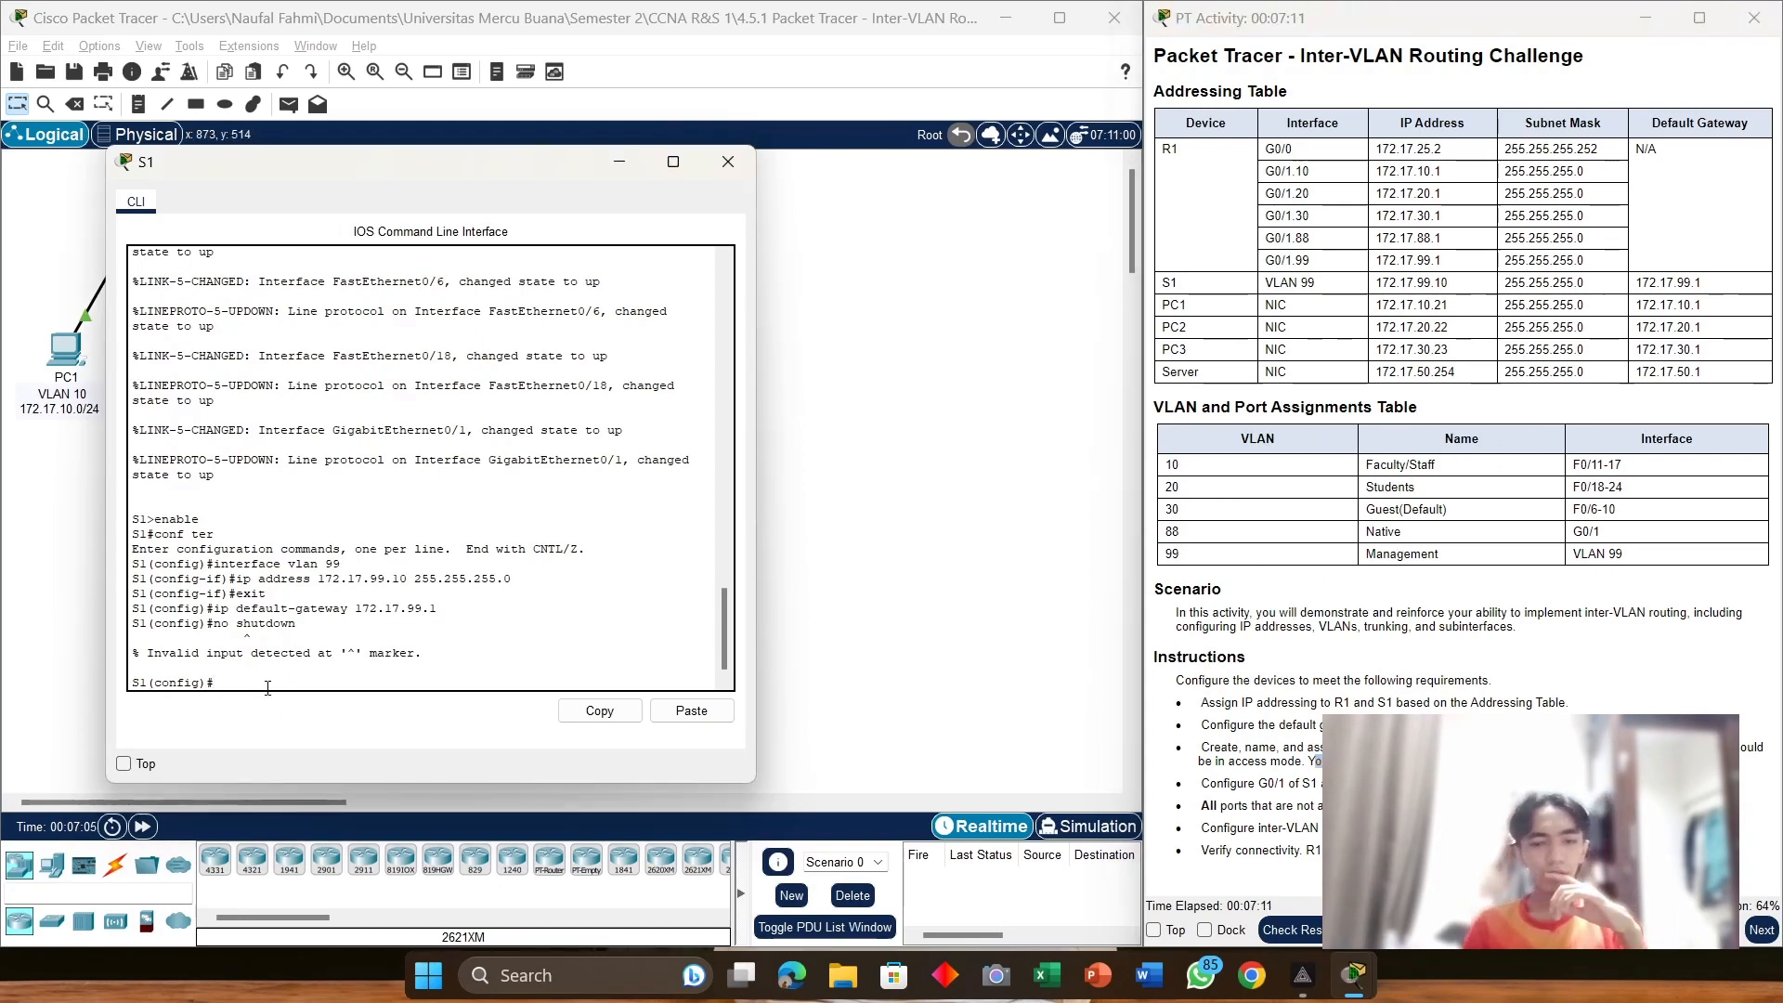
type("interface")
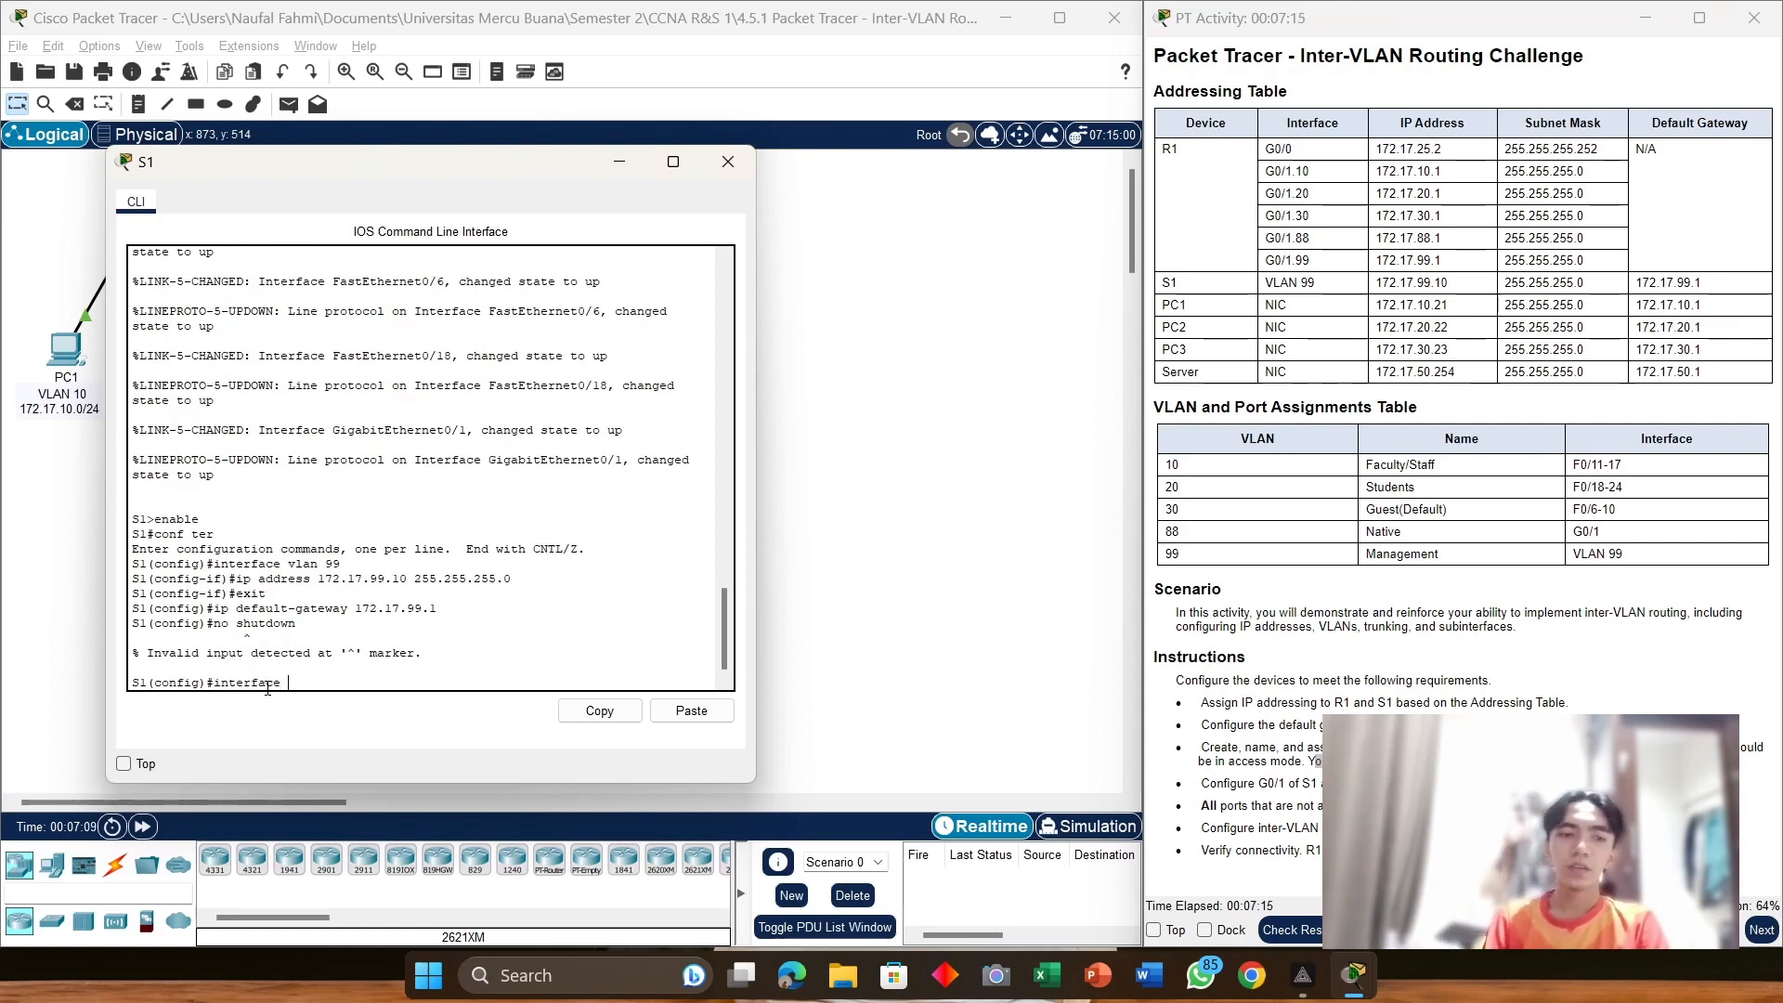
type(" vlan 99")
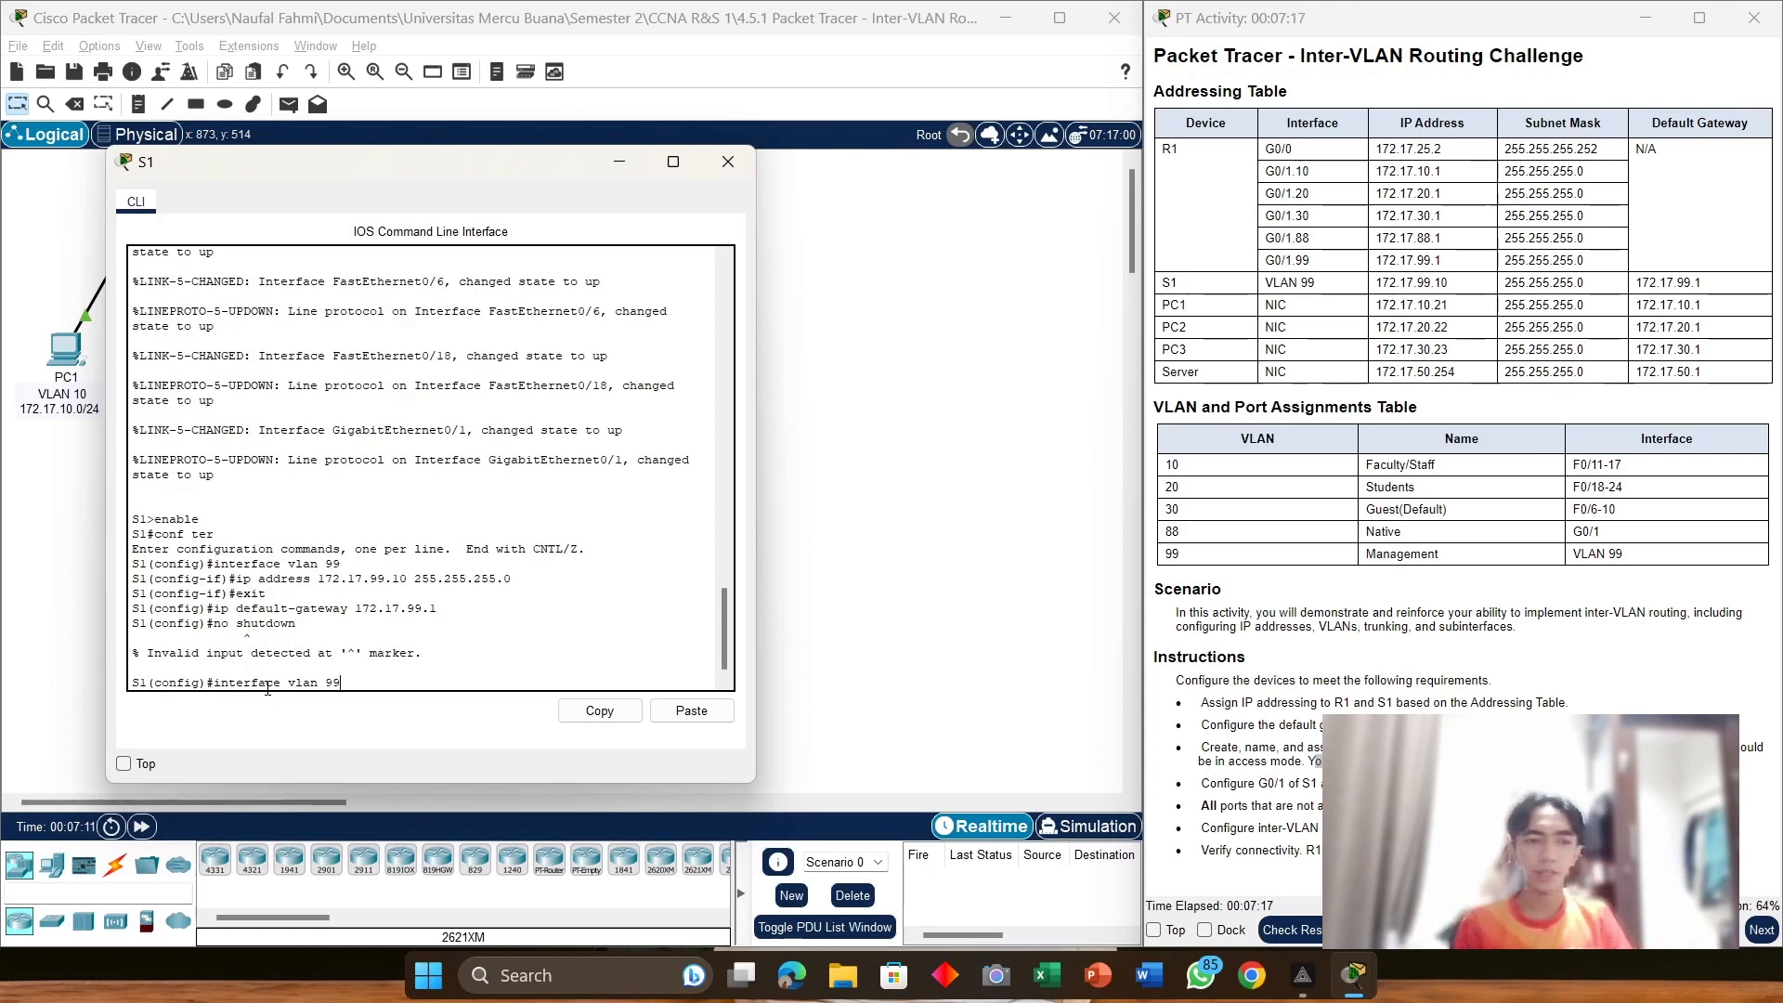
key("Return")
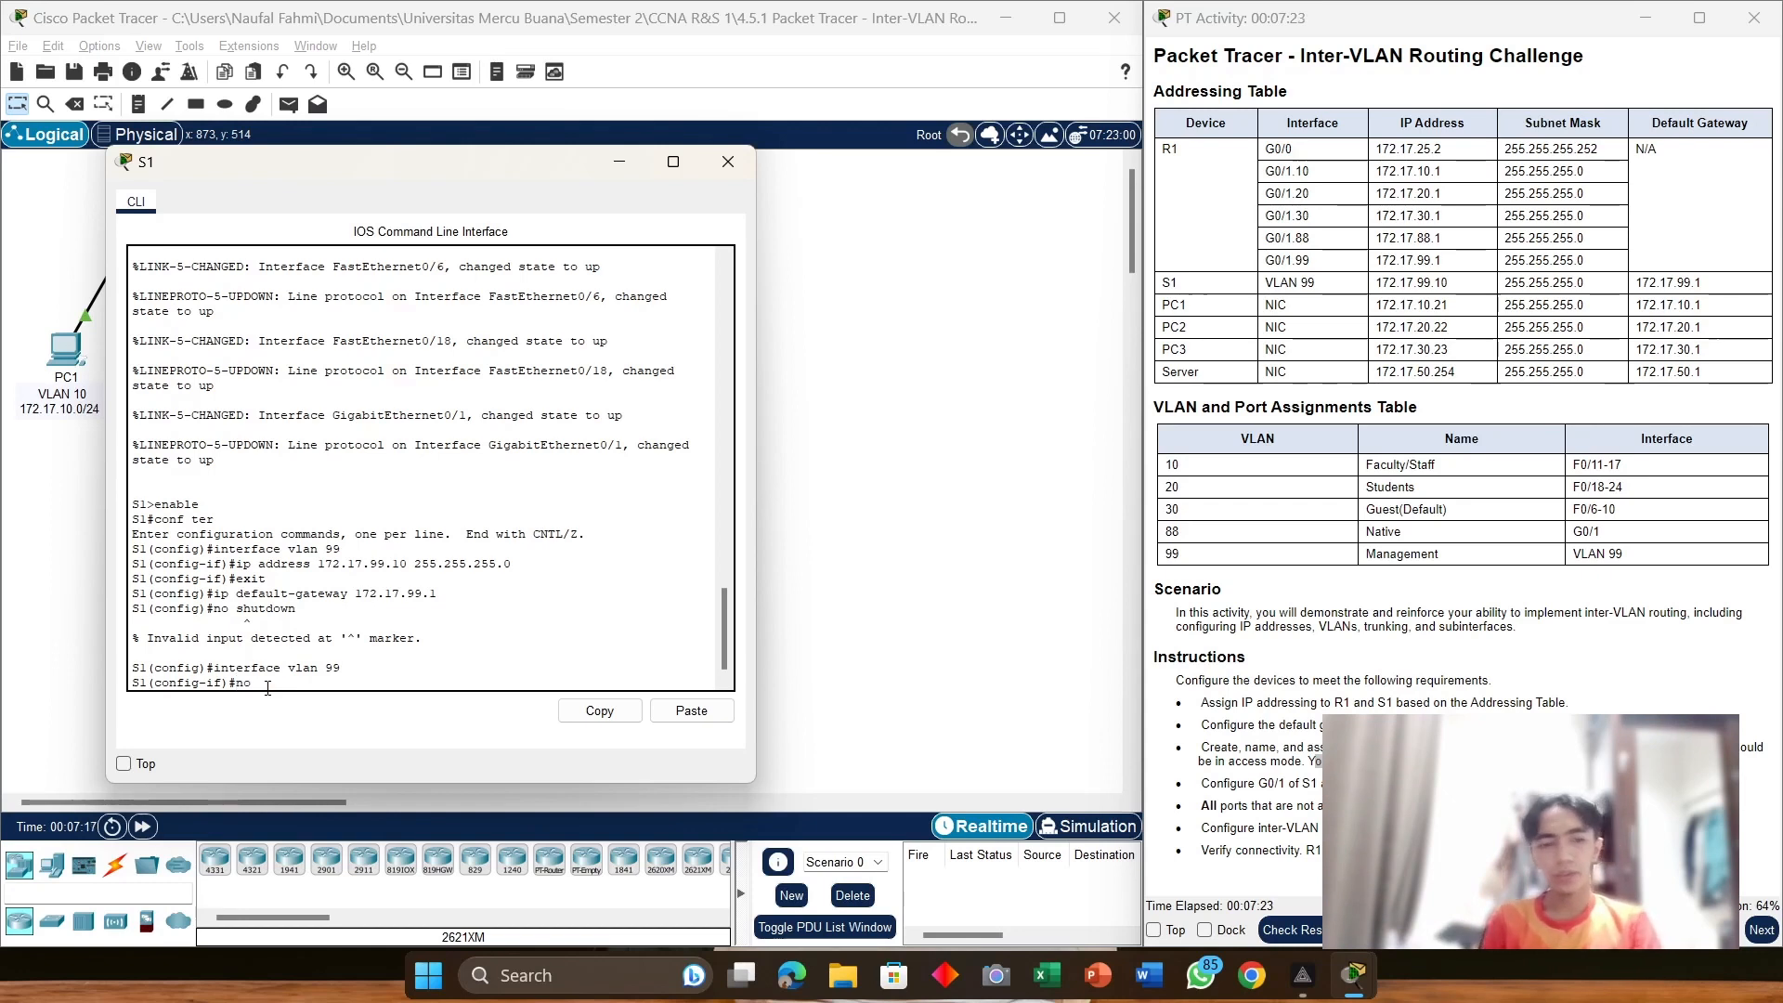
type("no shutdown")
key("Return")
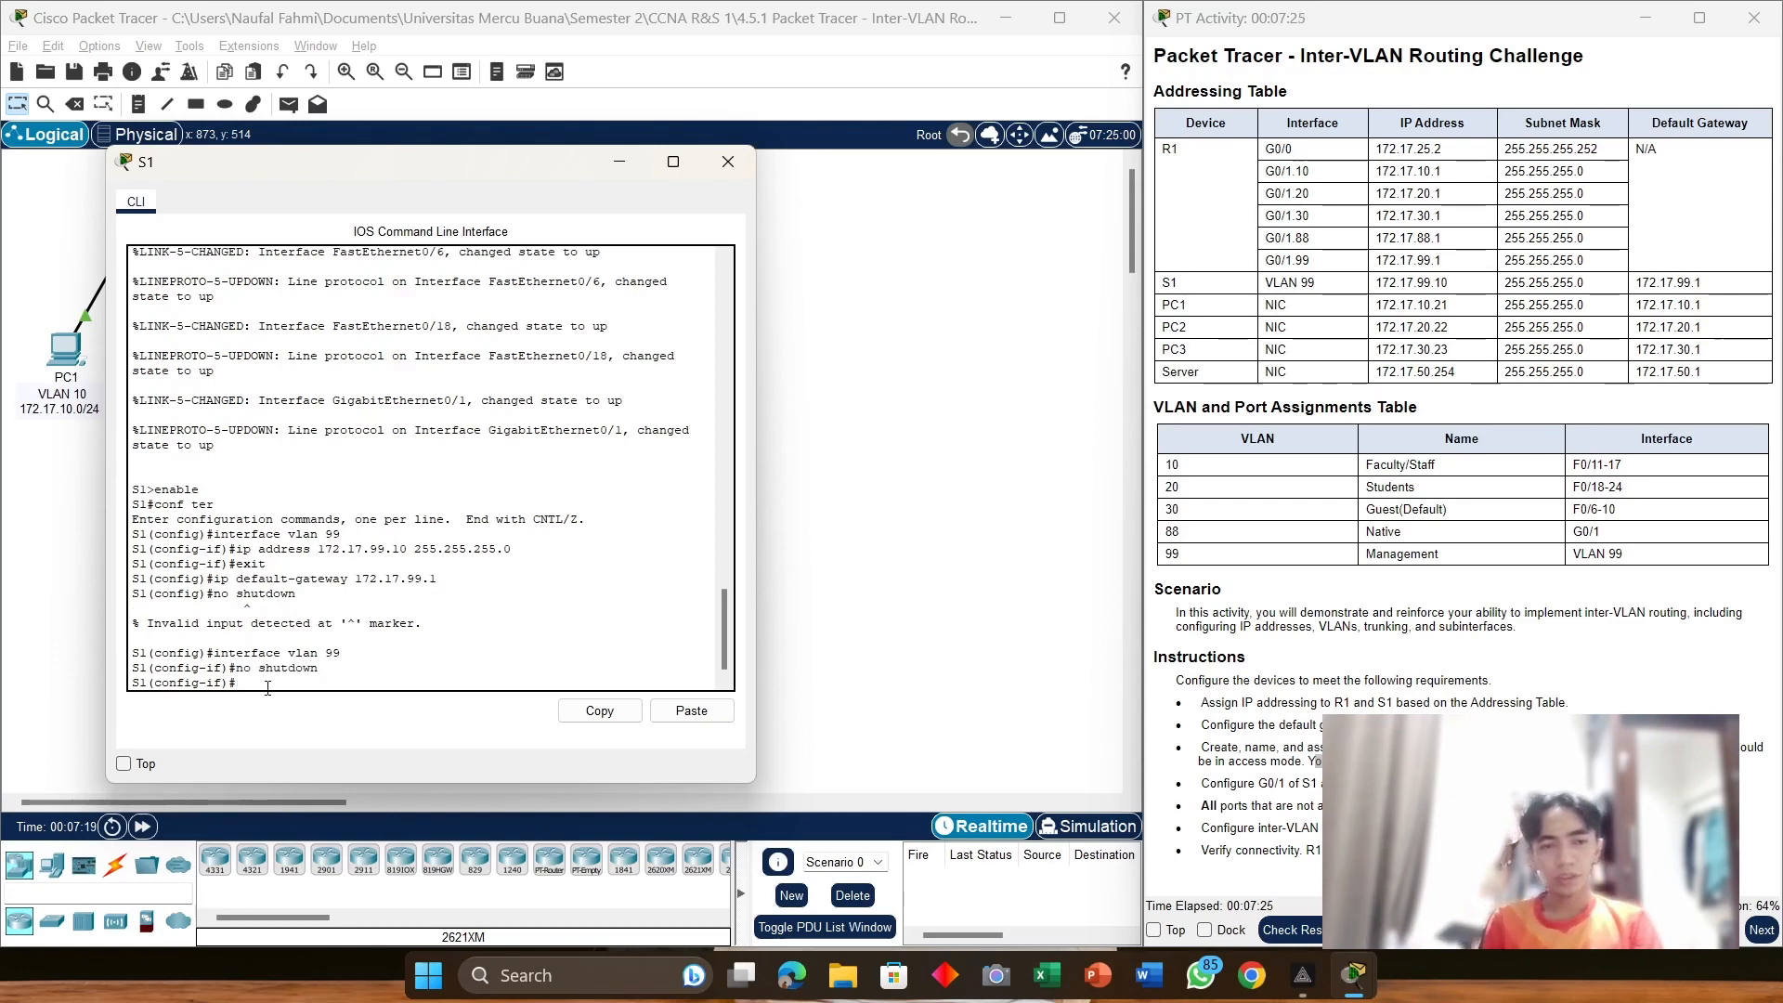
type("exit")
key("Return")
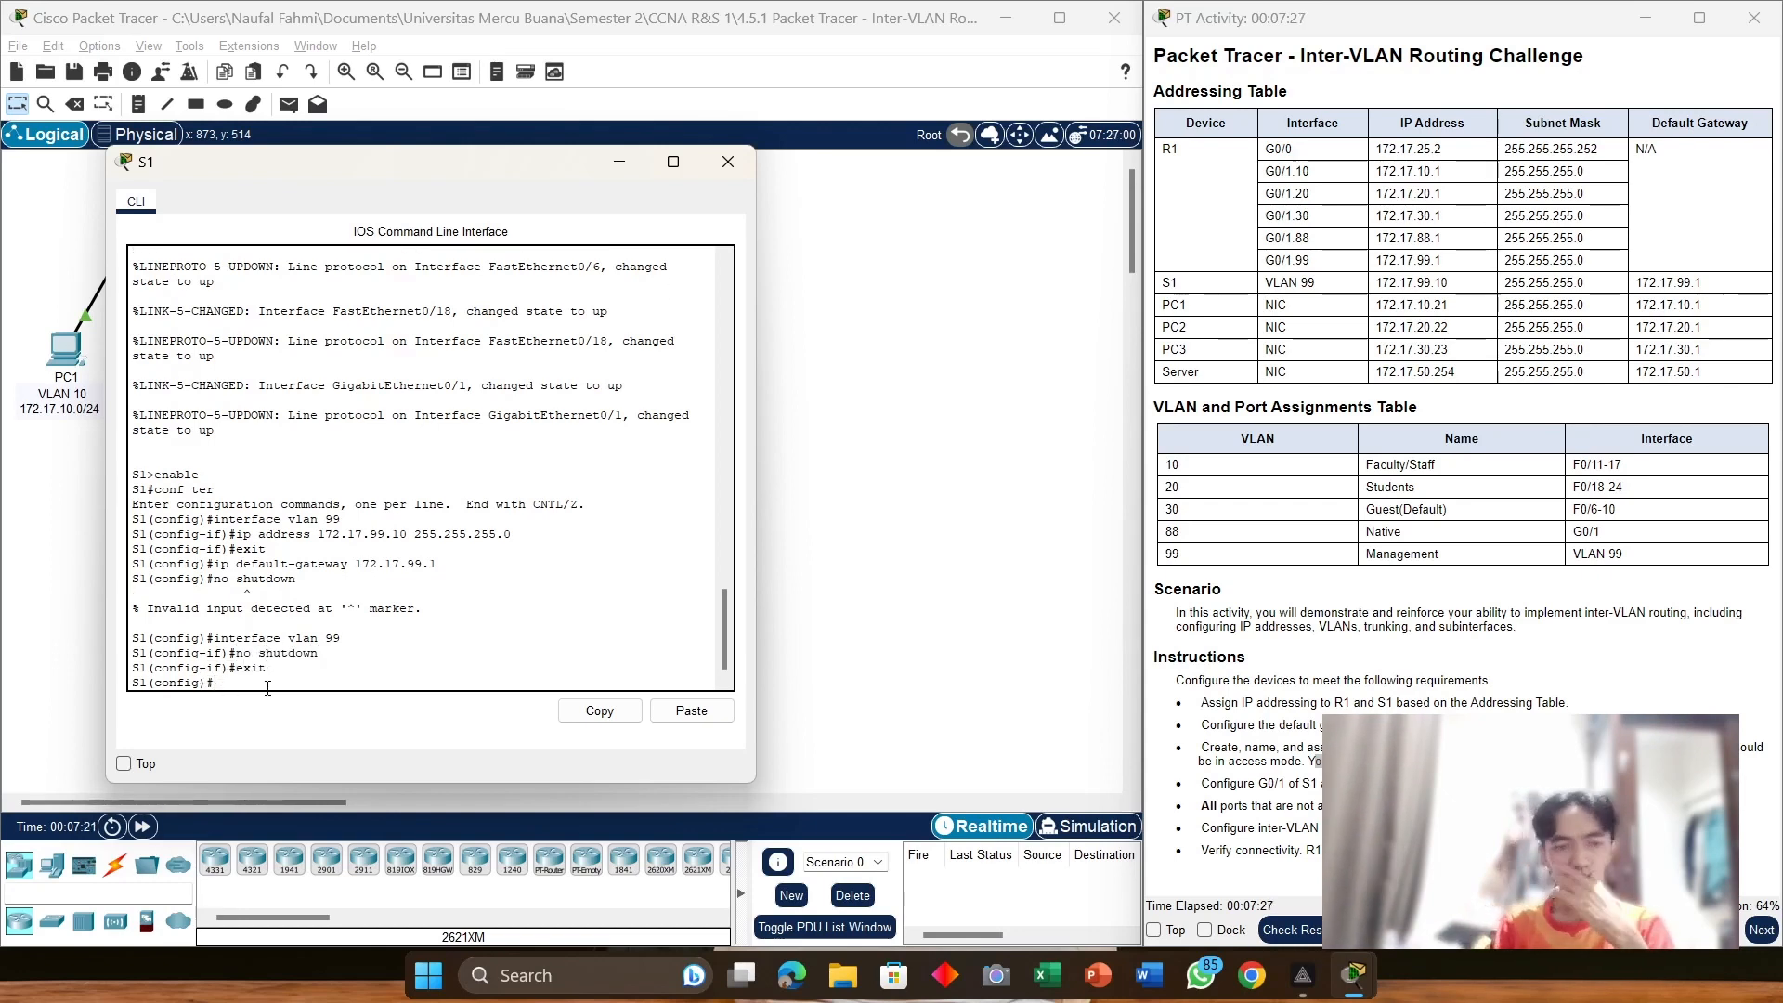
Step: Create VLAN 10 on S1, name it Faculty/Staff, and exit back to global configuration mode
type("vlan")
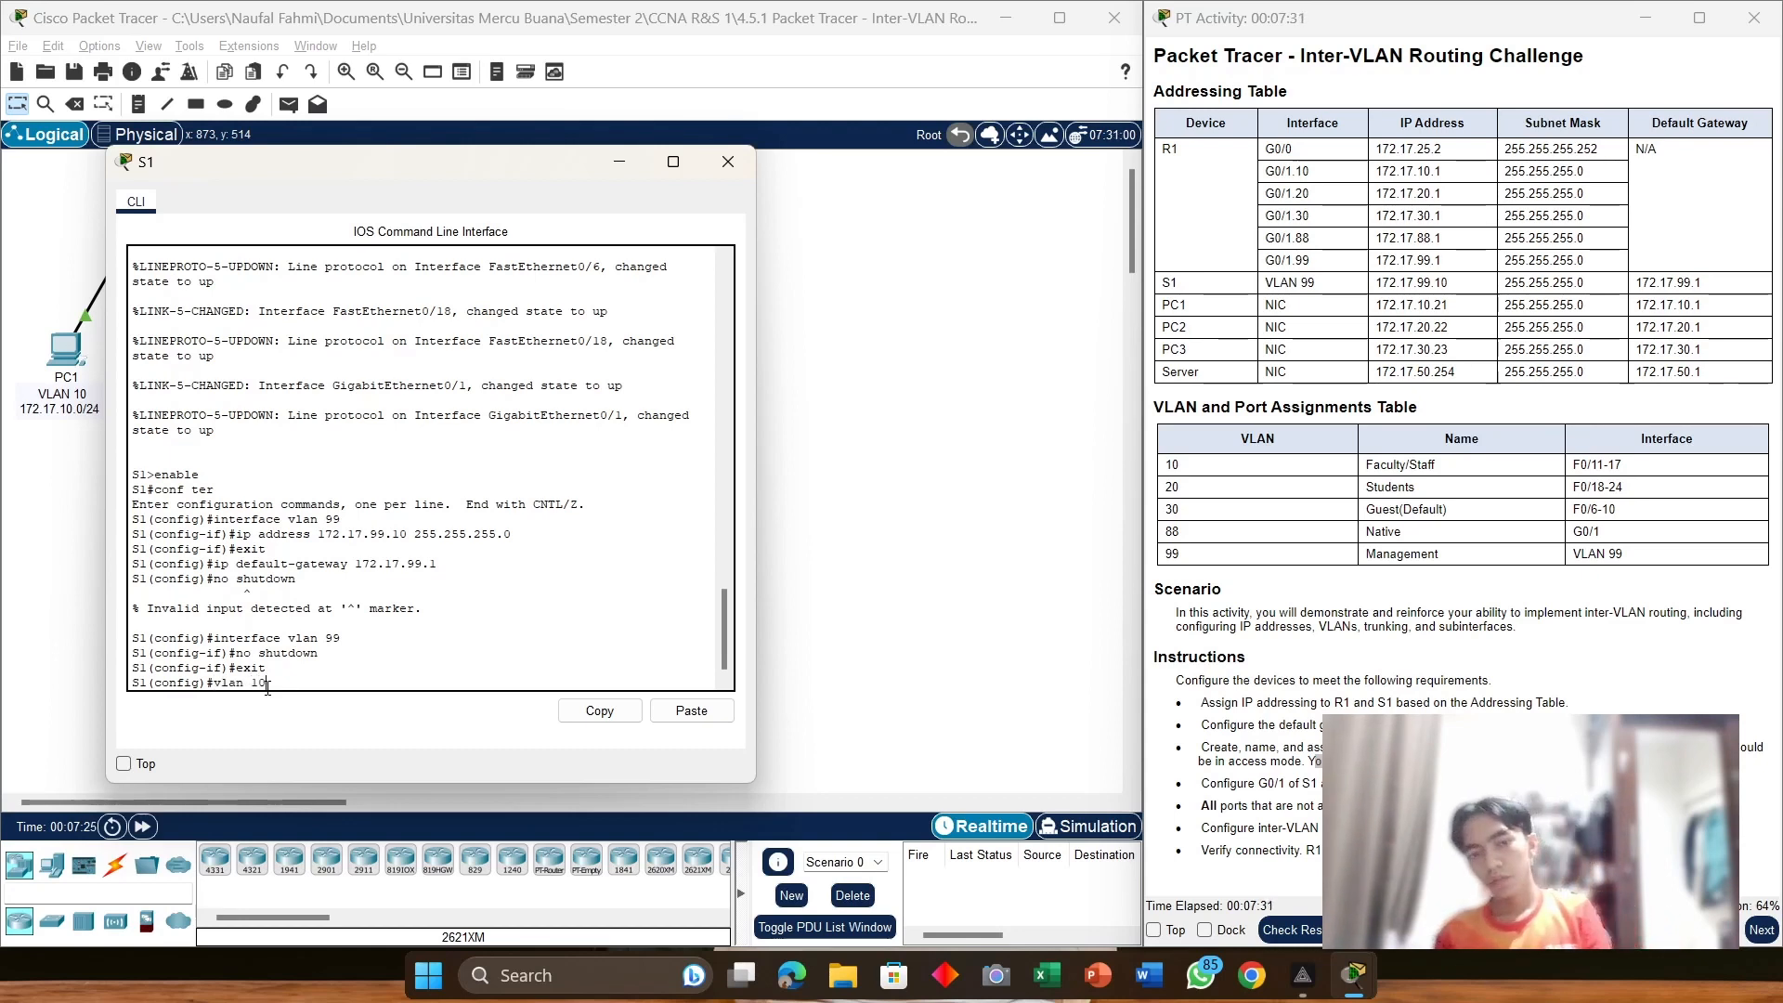
type(" 10")
key("Return")
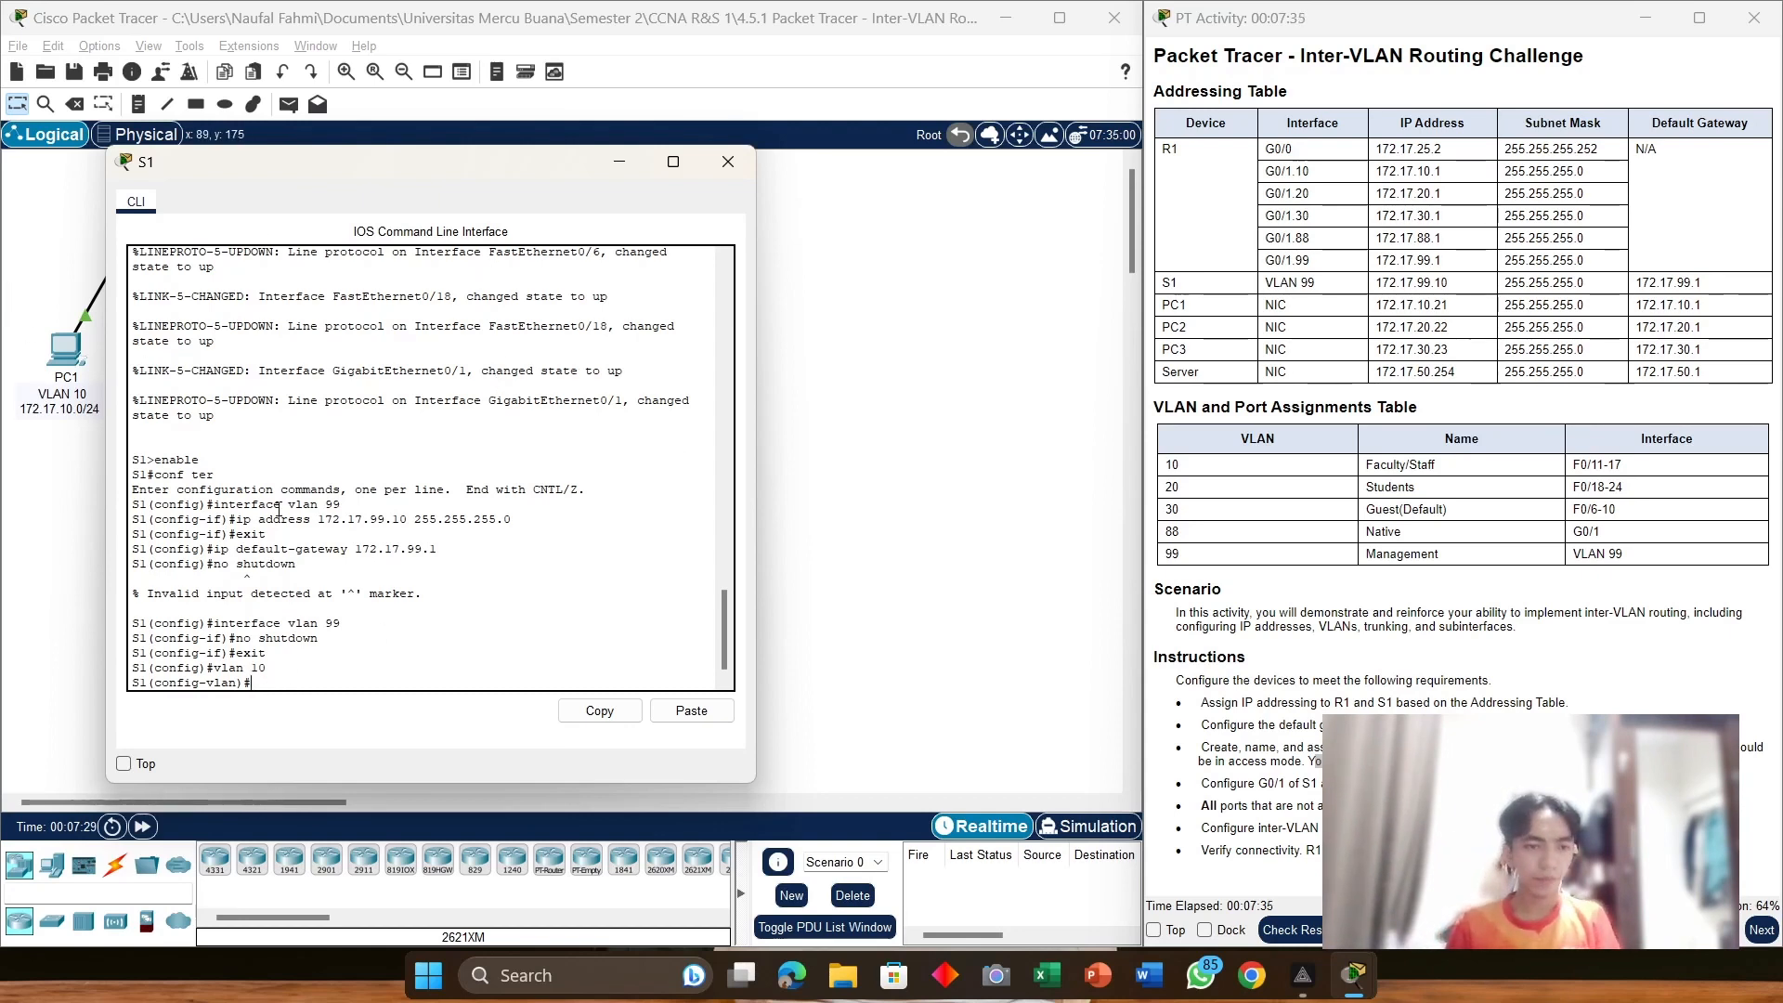
type("name")
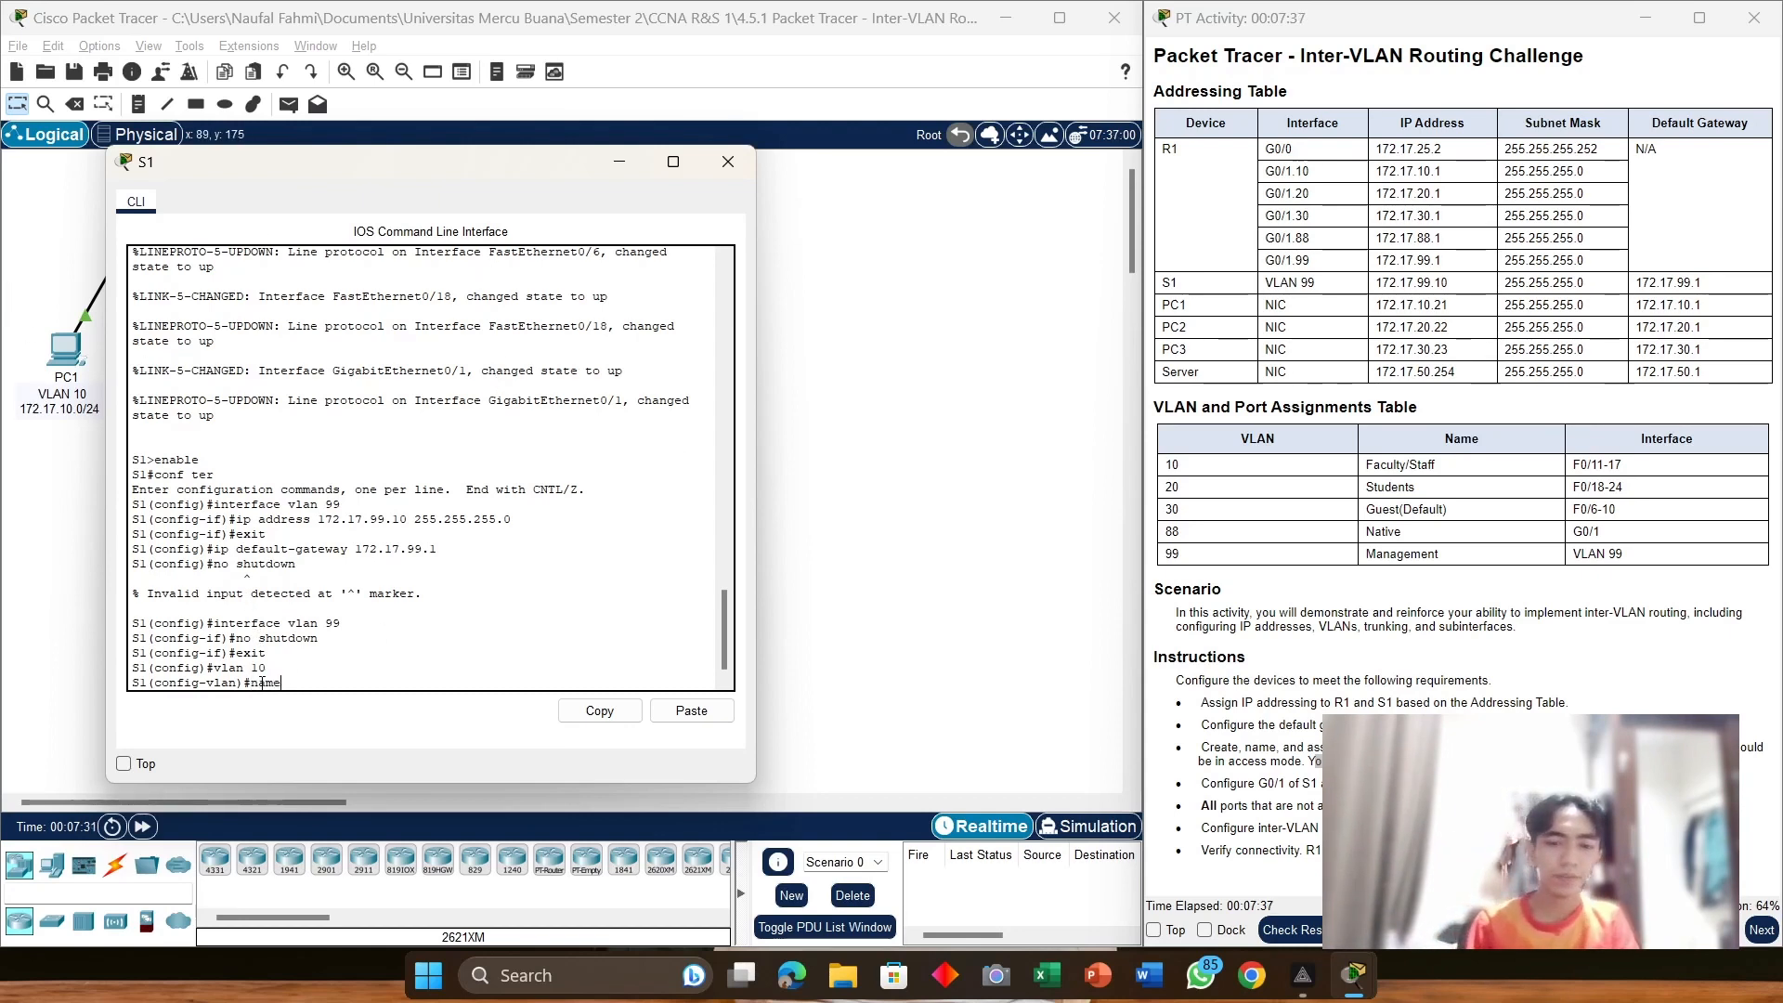
type(" Fac")
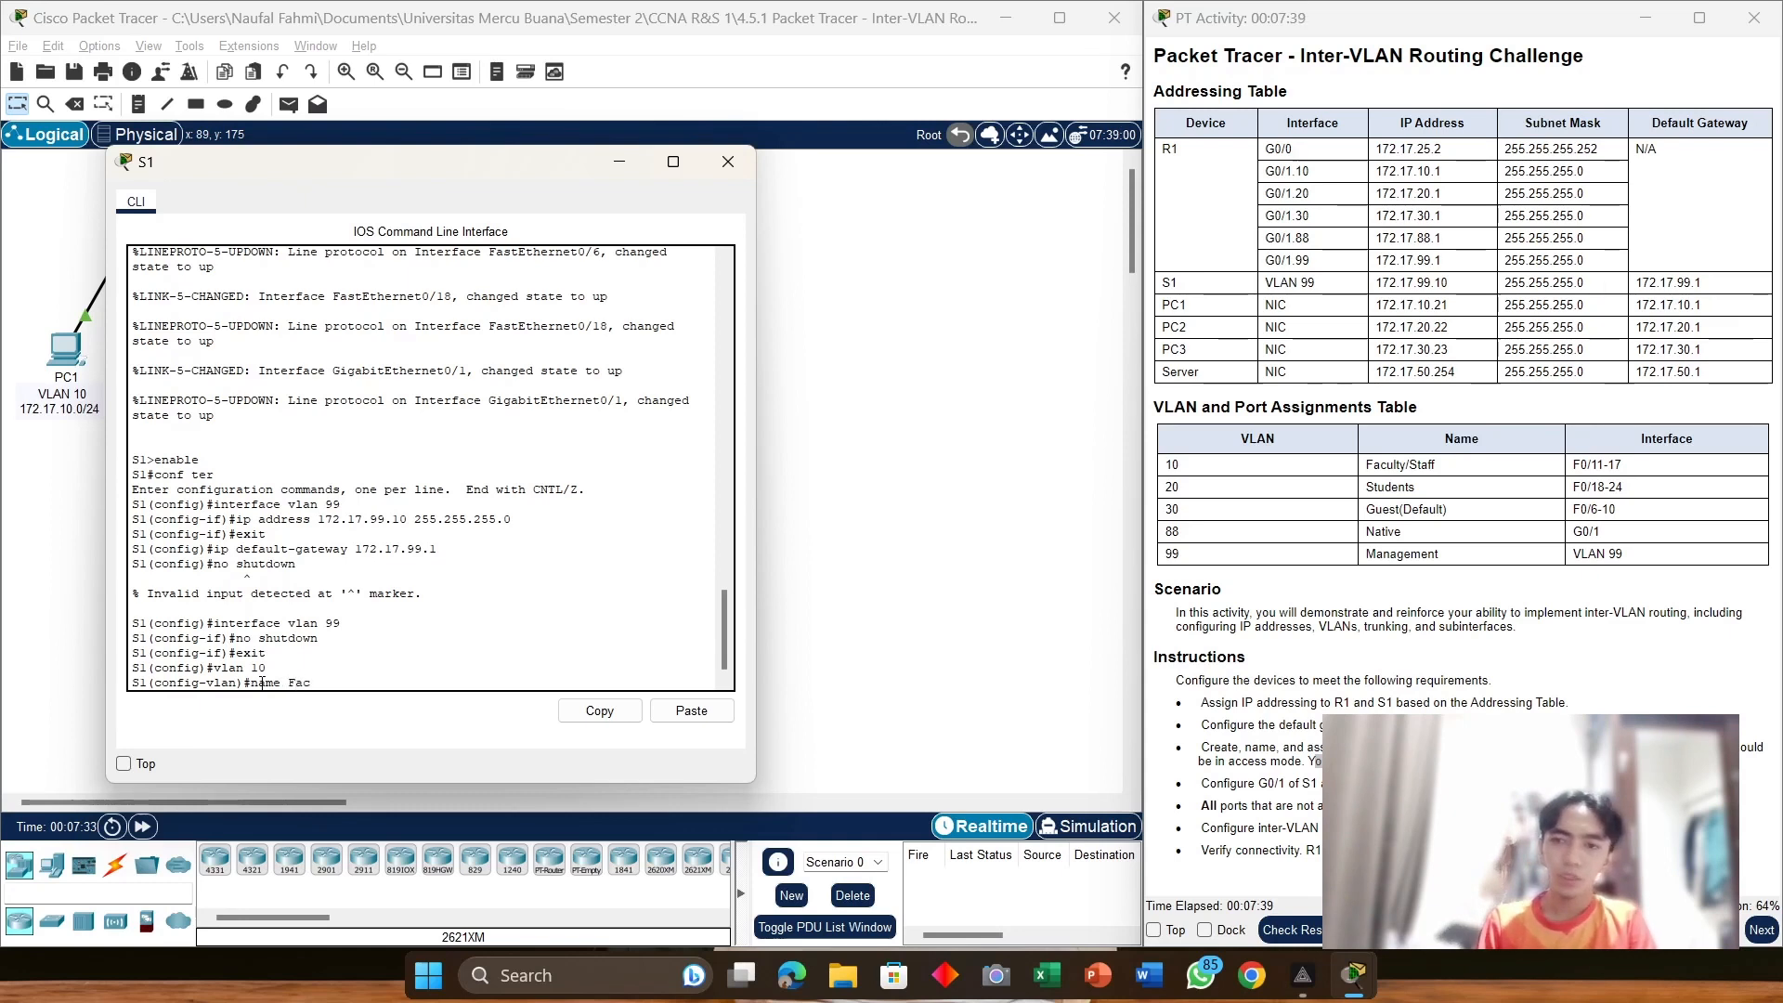
type("ul")
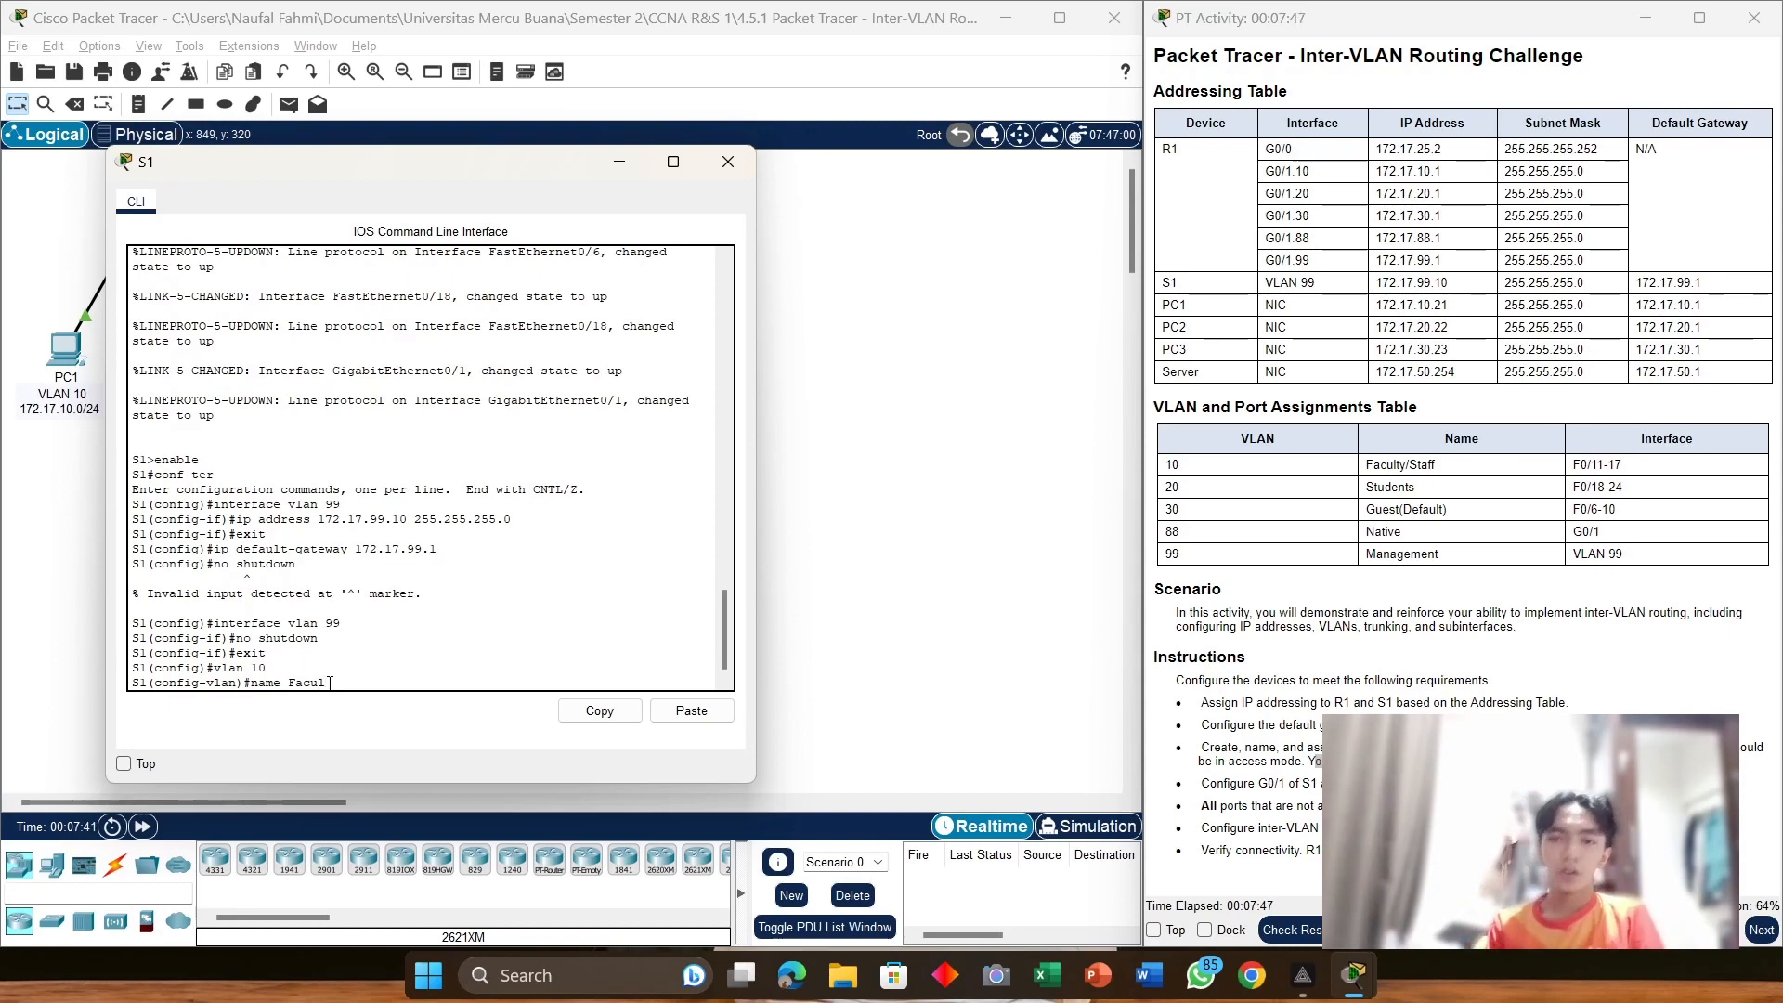
type("Staff")
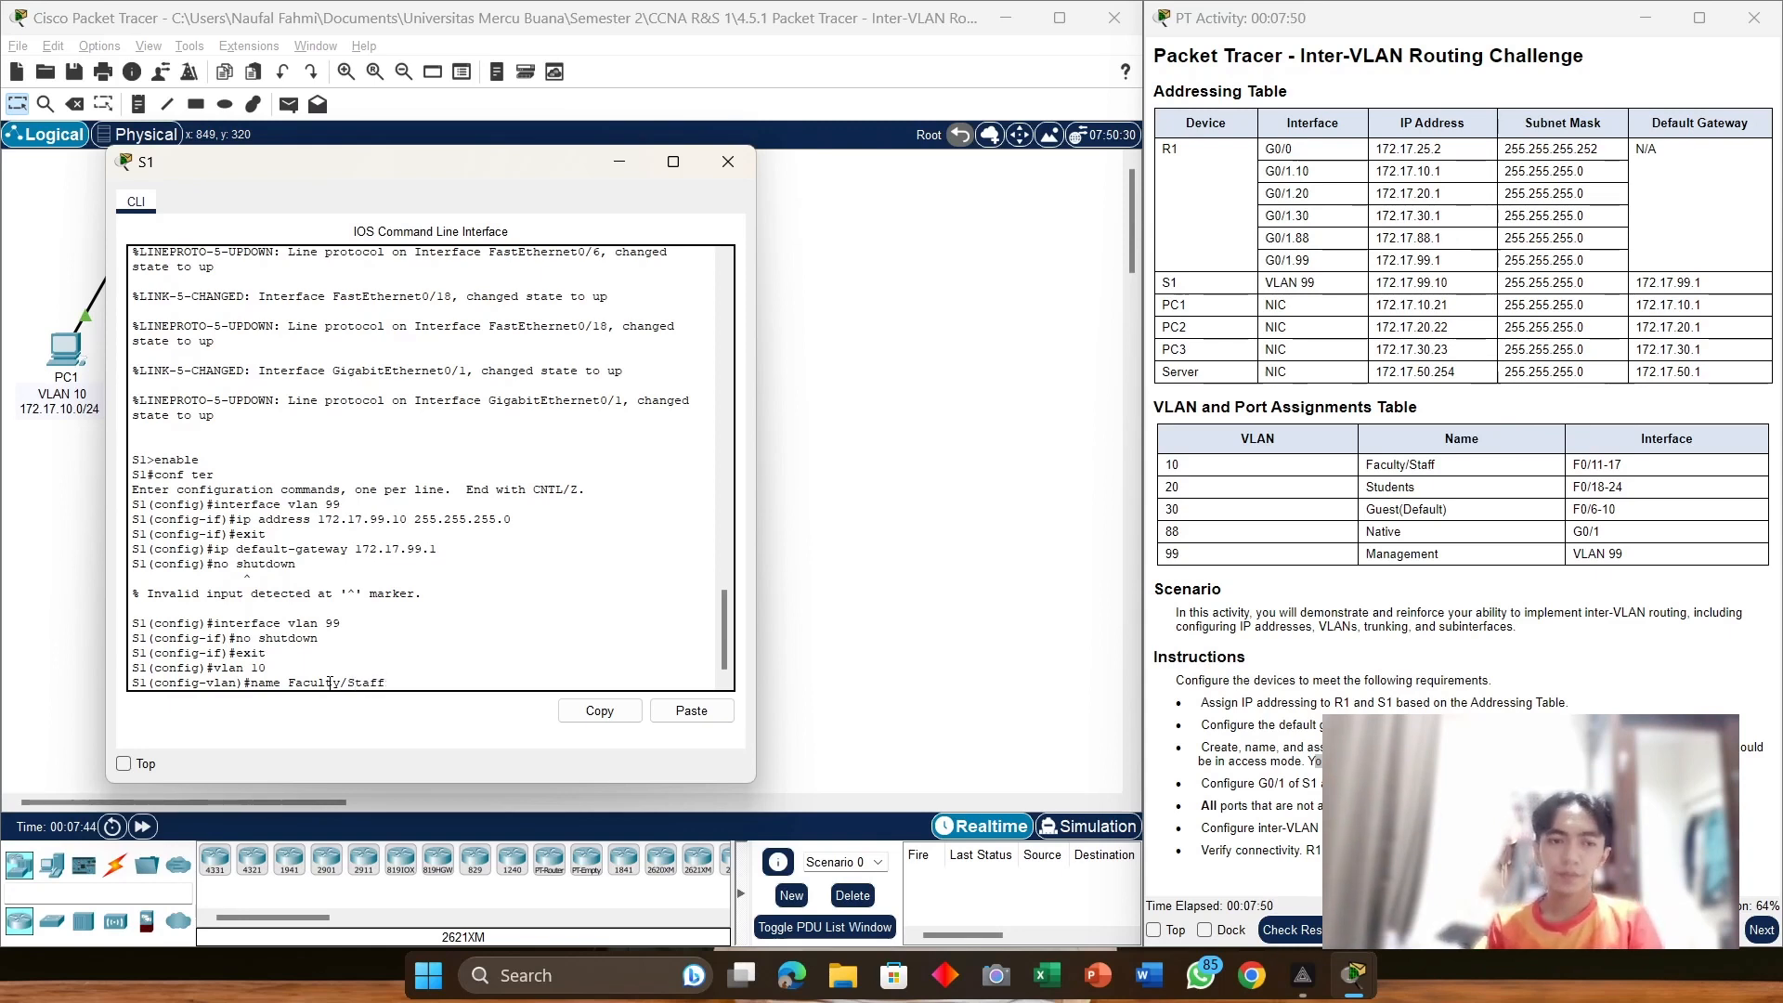
key("Return")
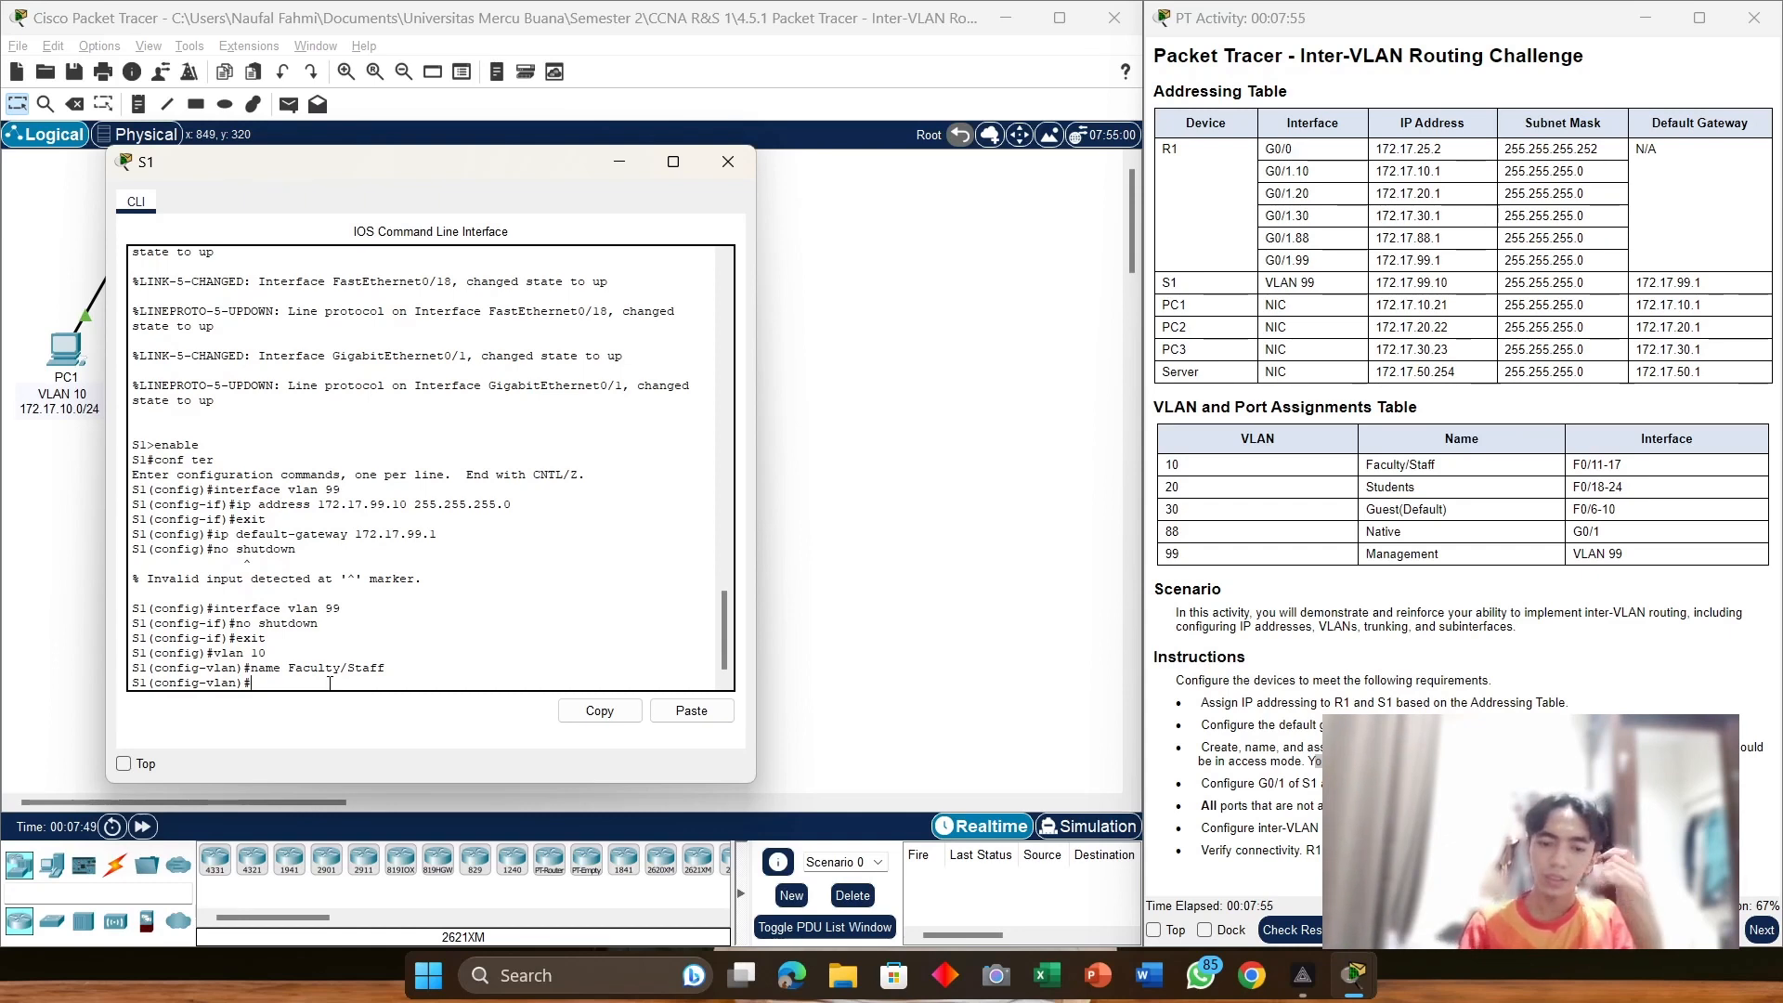
type("e")
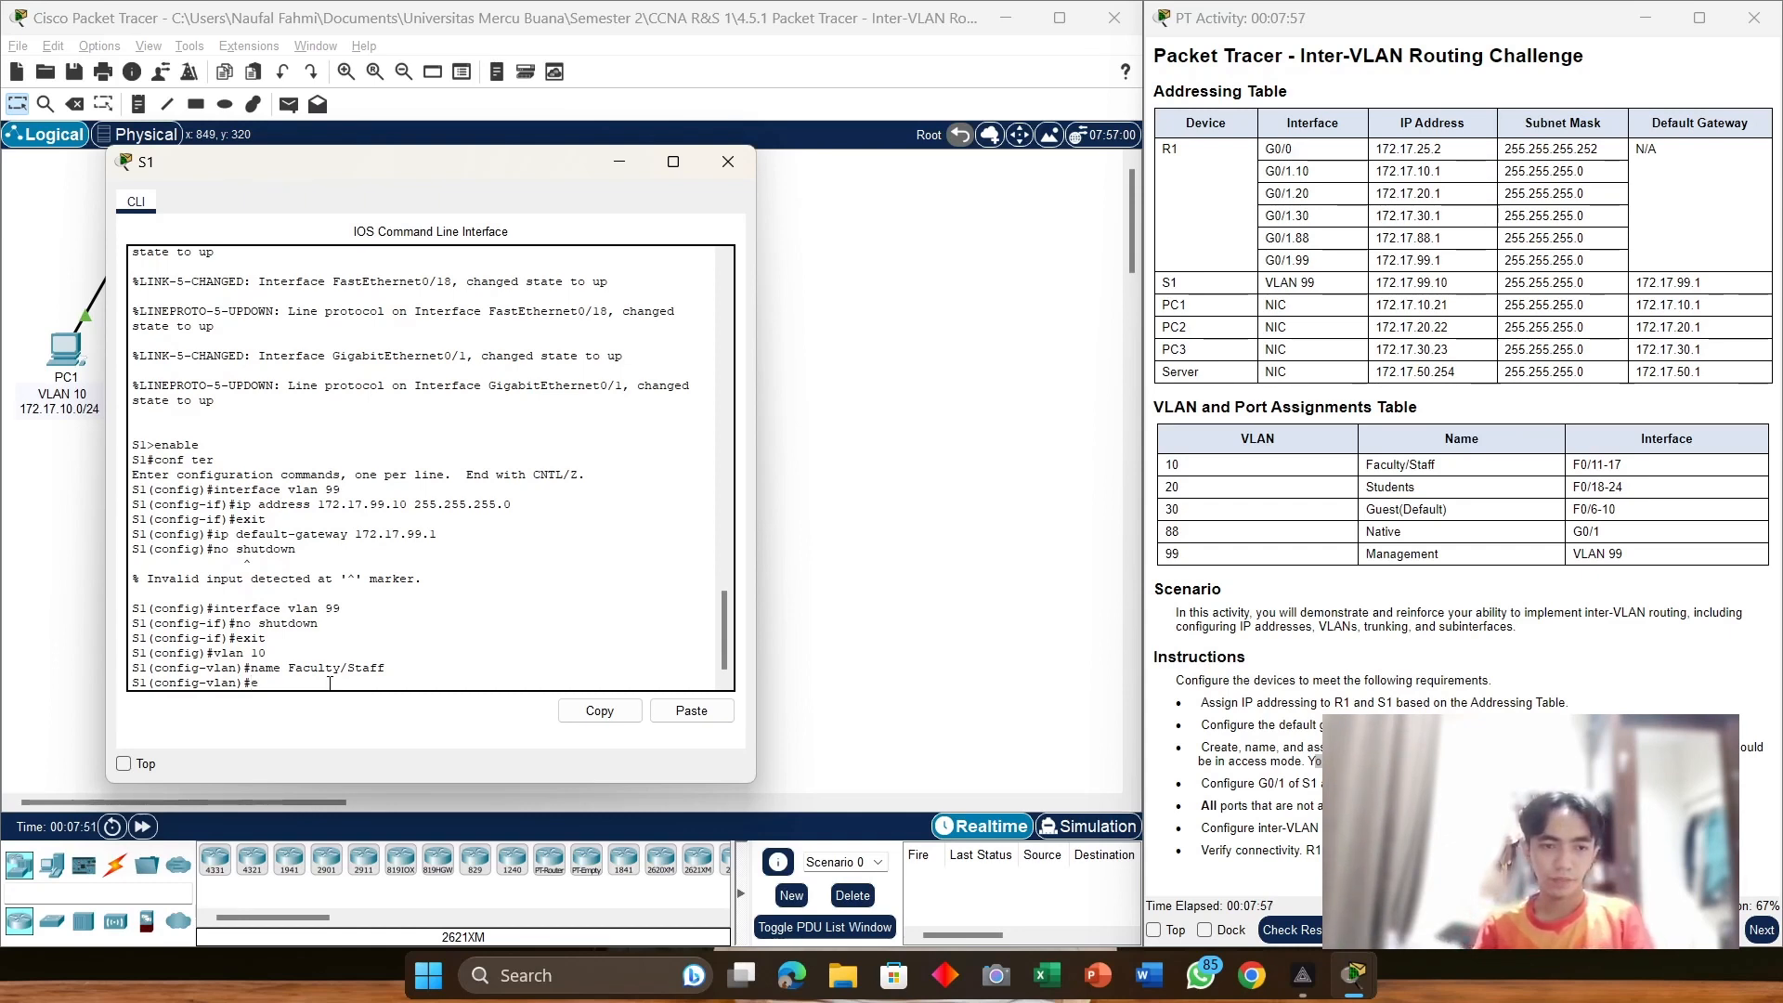
type("xit")
key("Return")
Step: Create VLAN 20 on S1, name it Students, and exit back to global configuration mode
type("v")
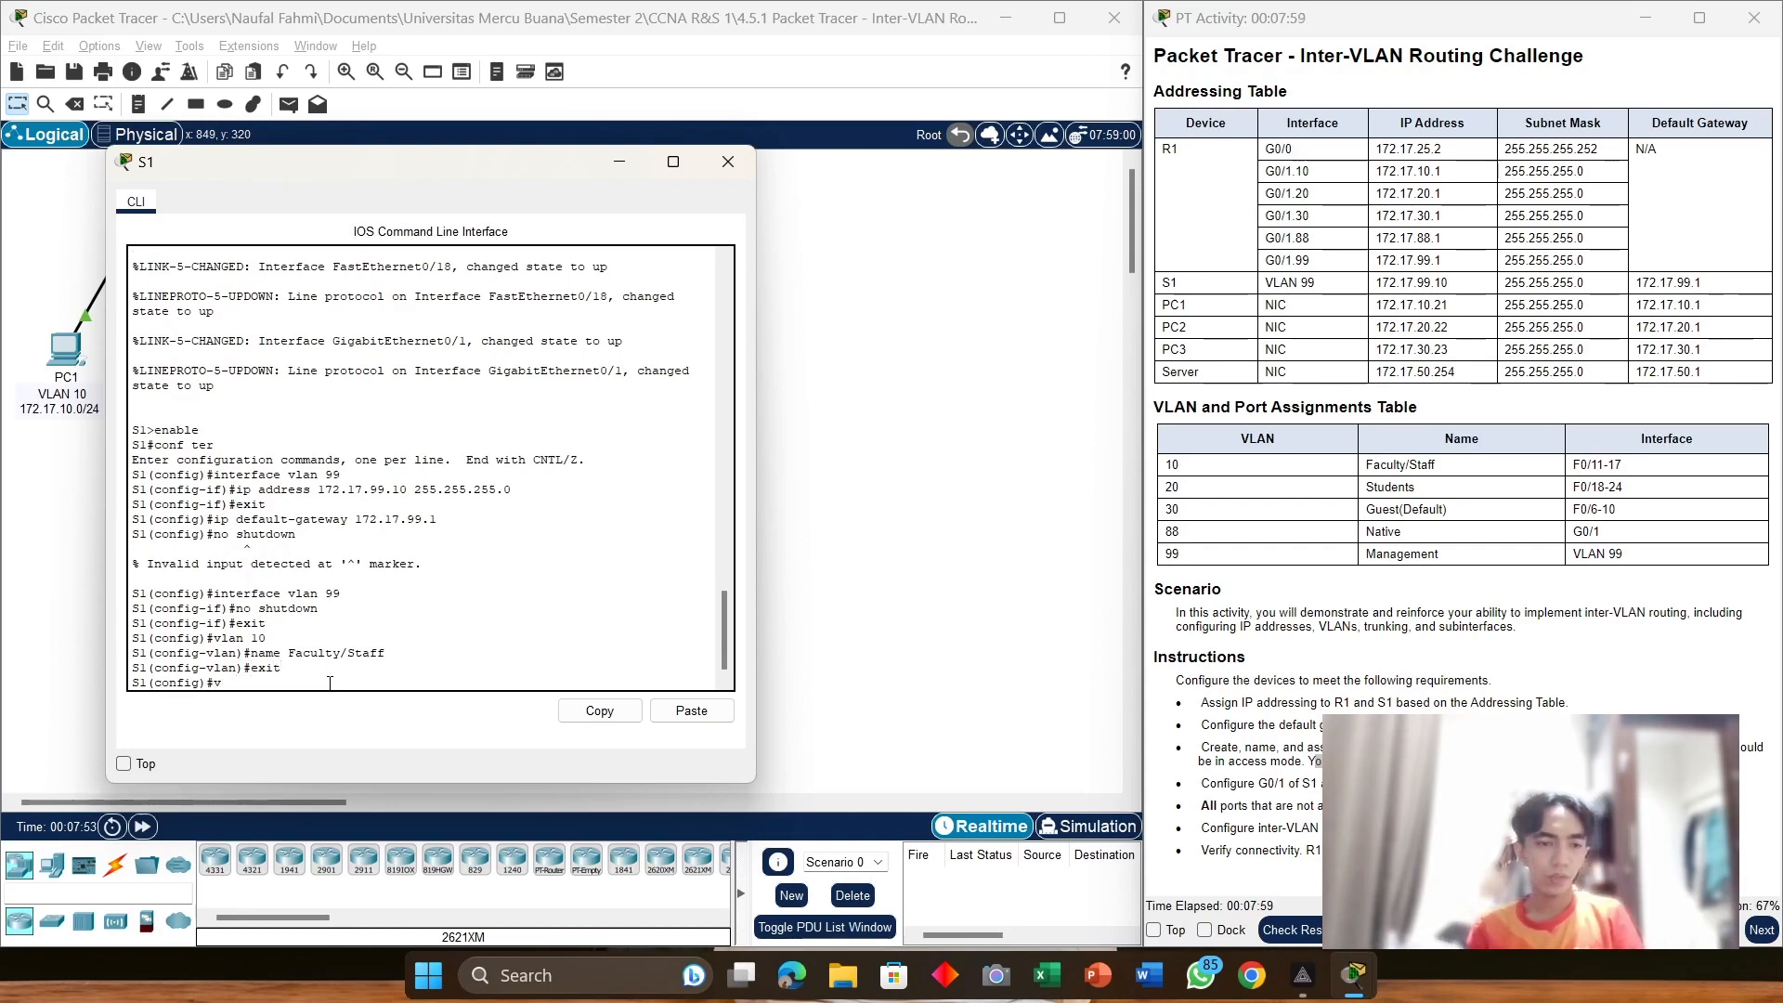
type("lan 20")
key("Return")
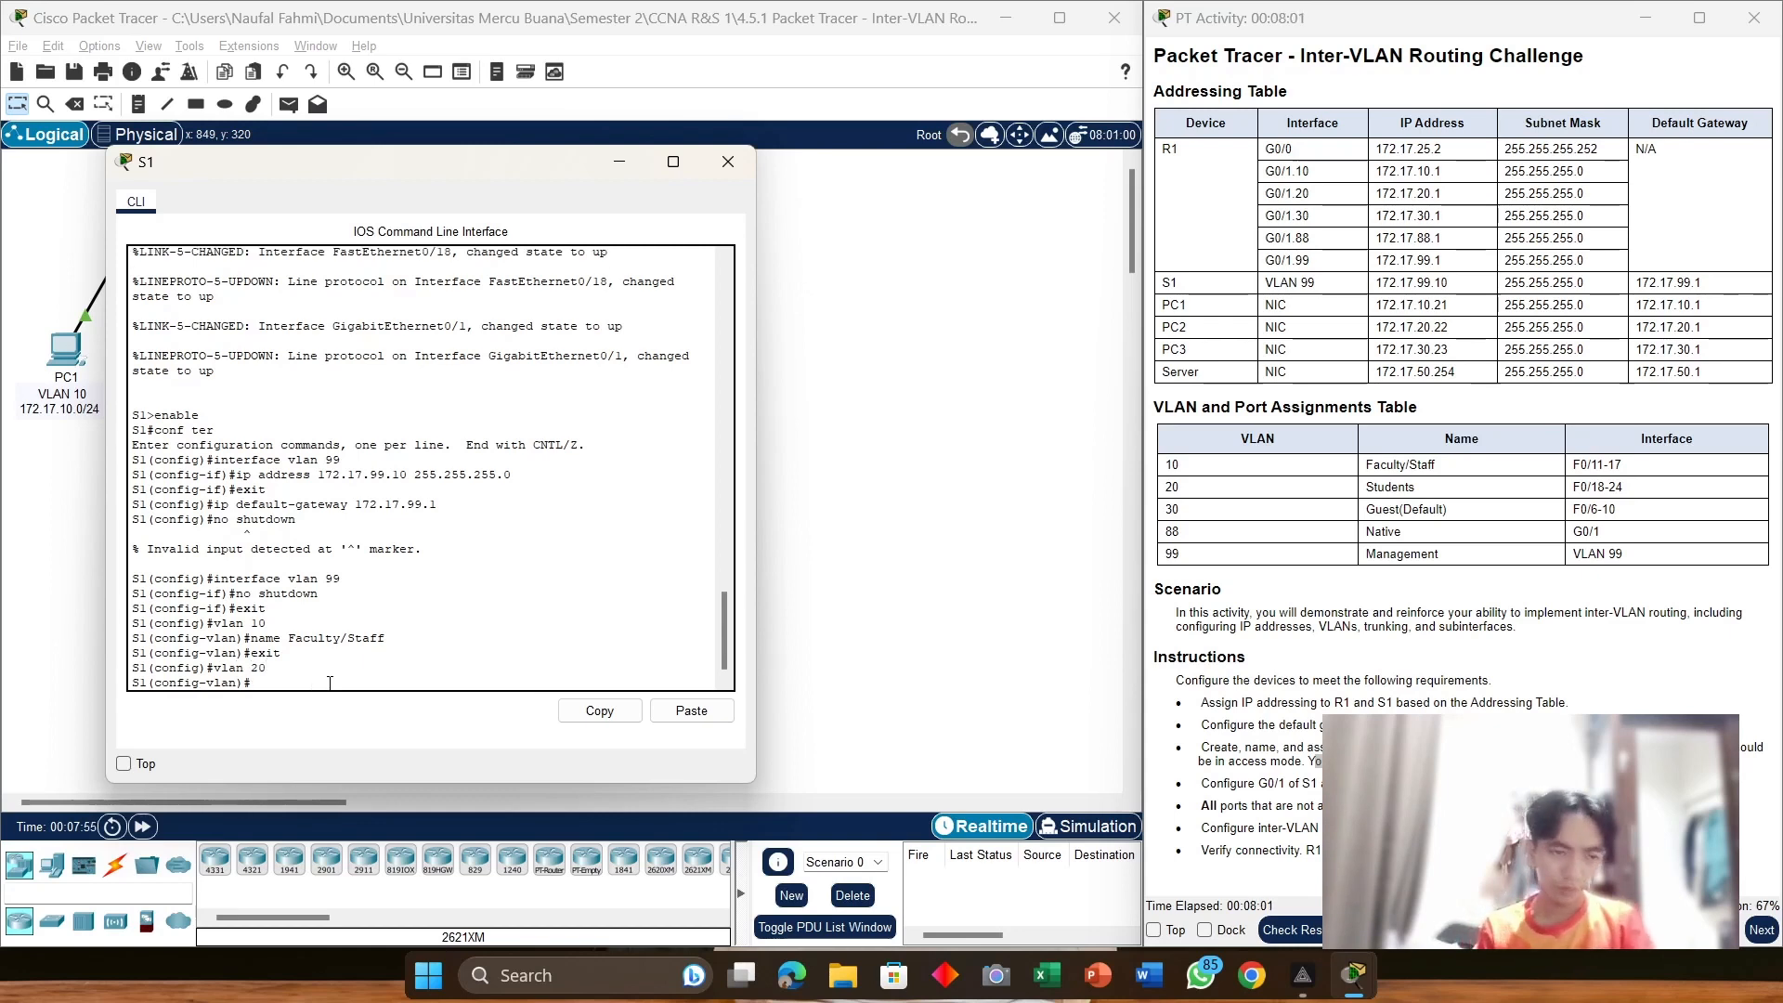
type("na")
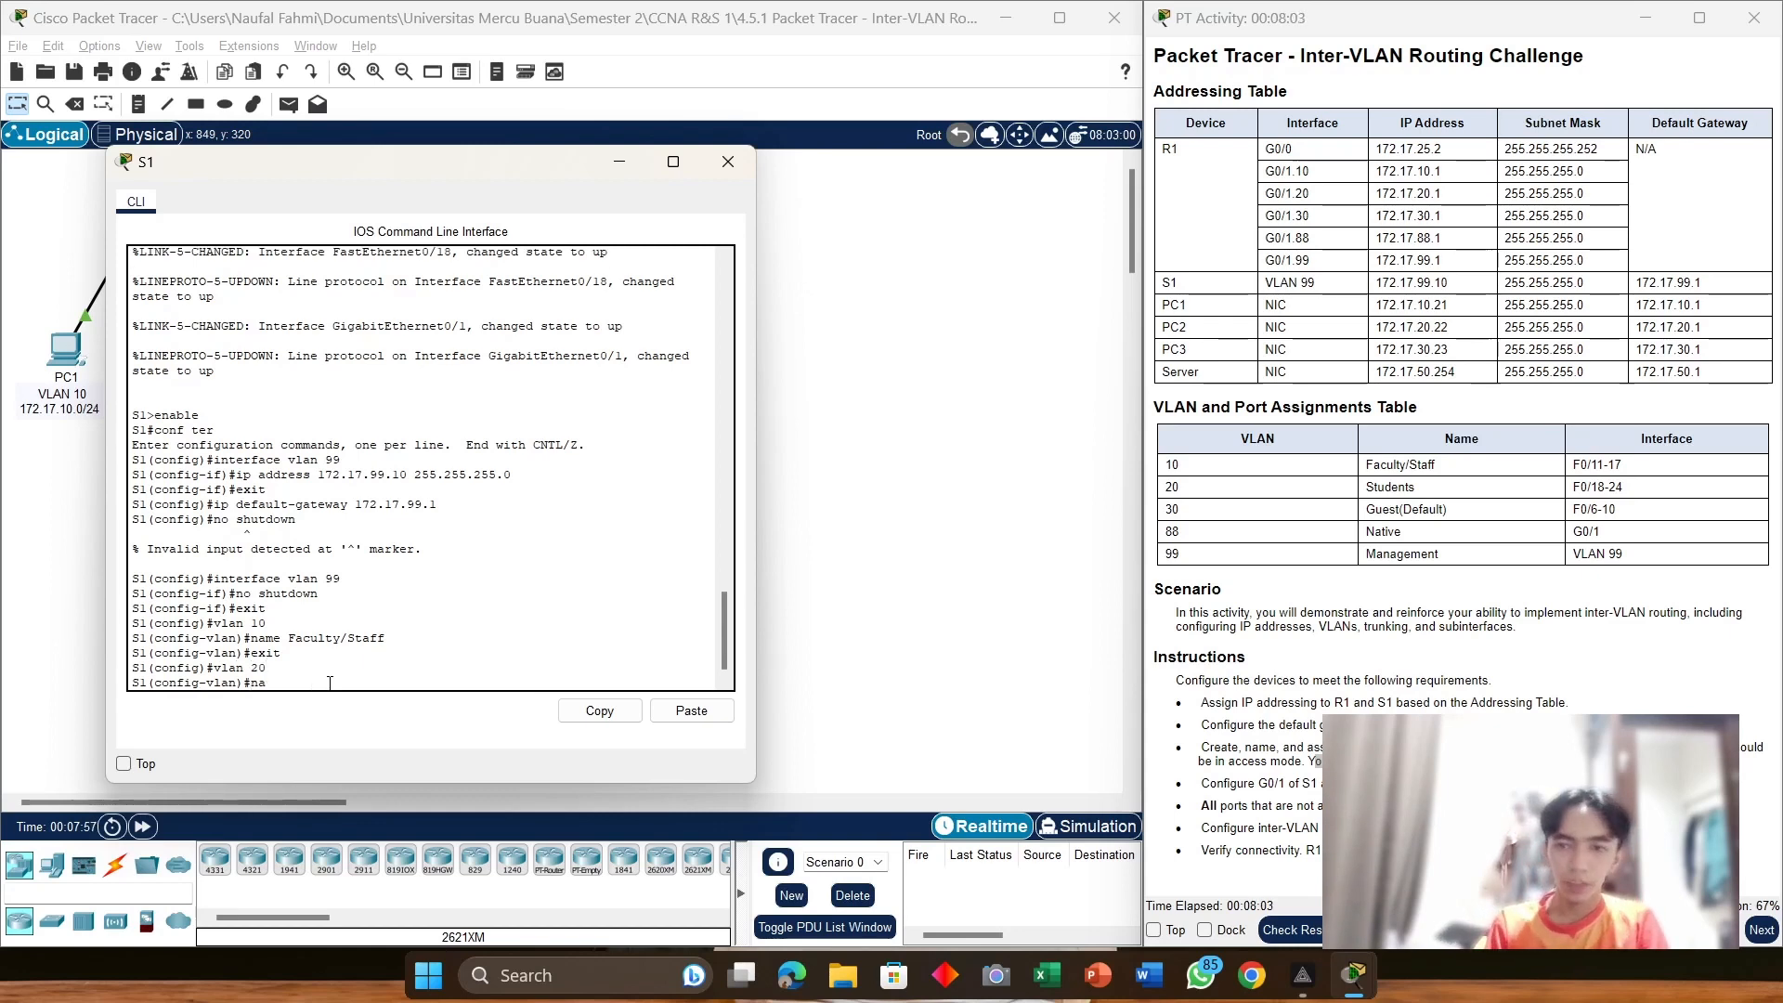
type("me Stud")
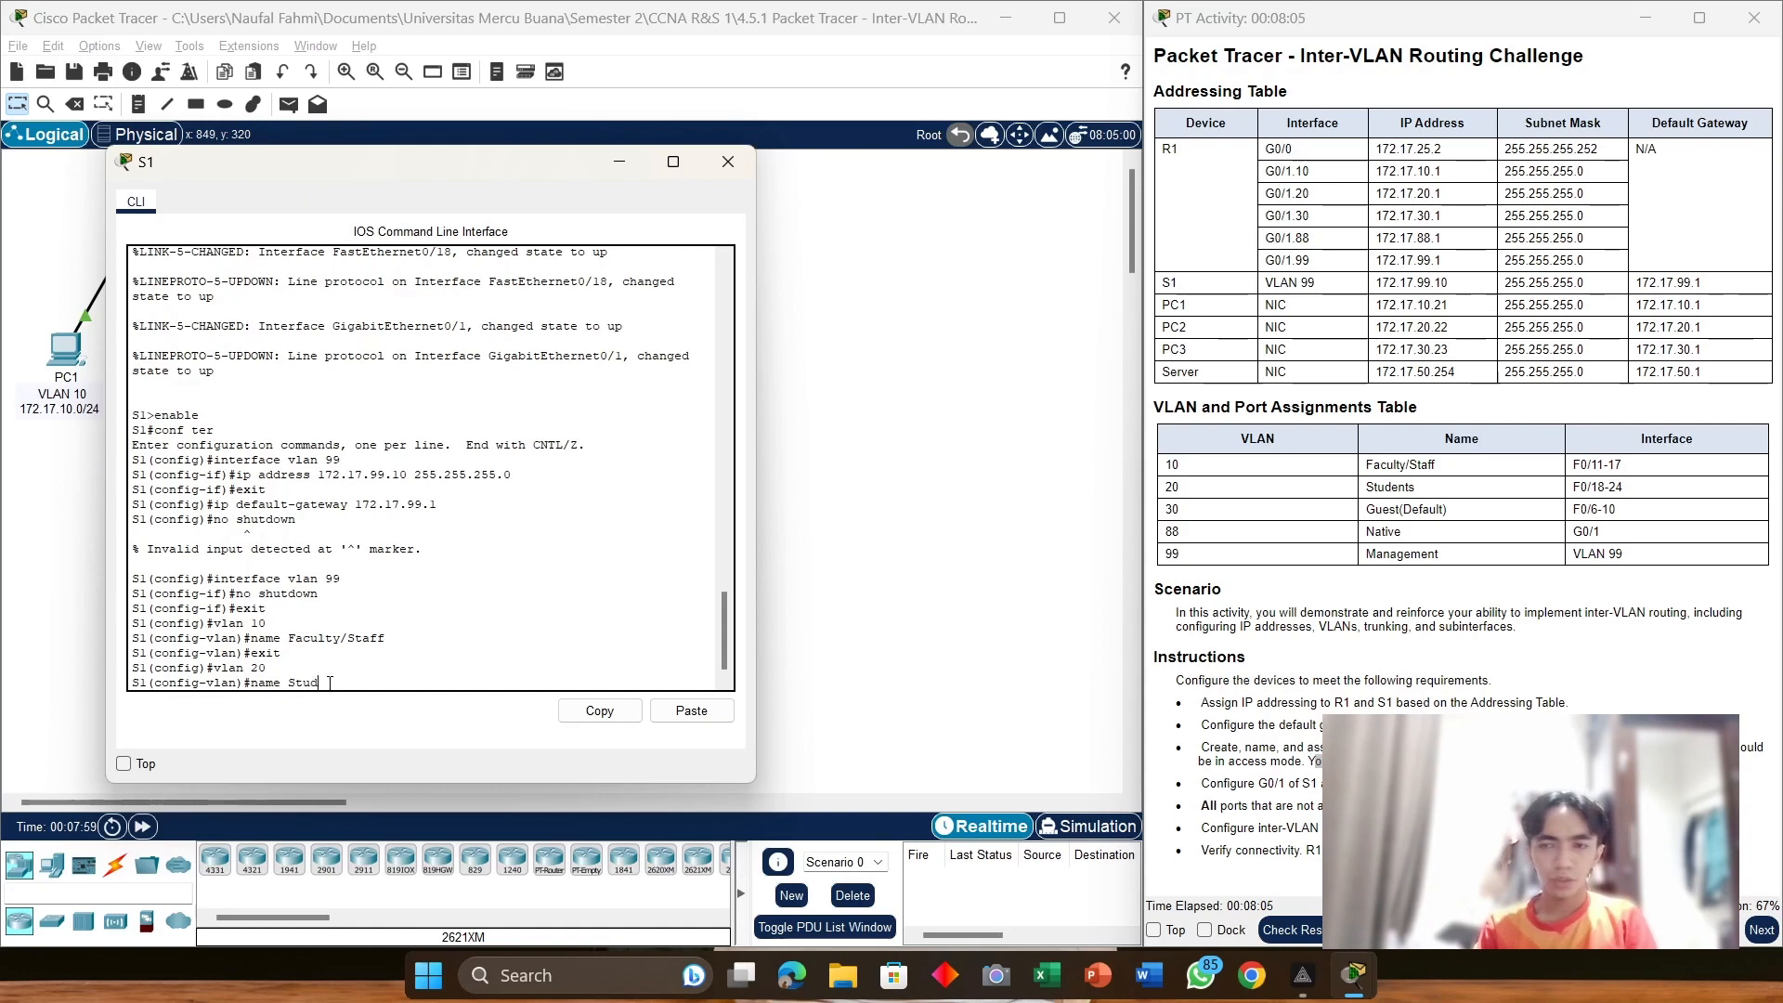
type("ents")
key("Return")
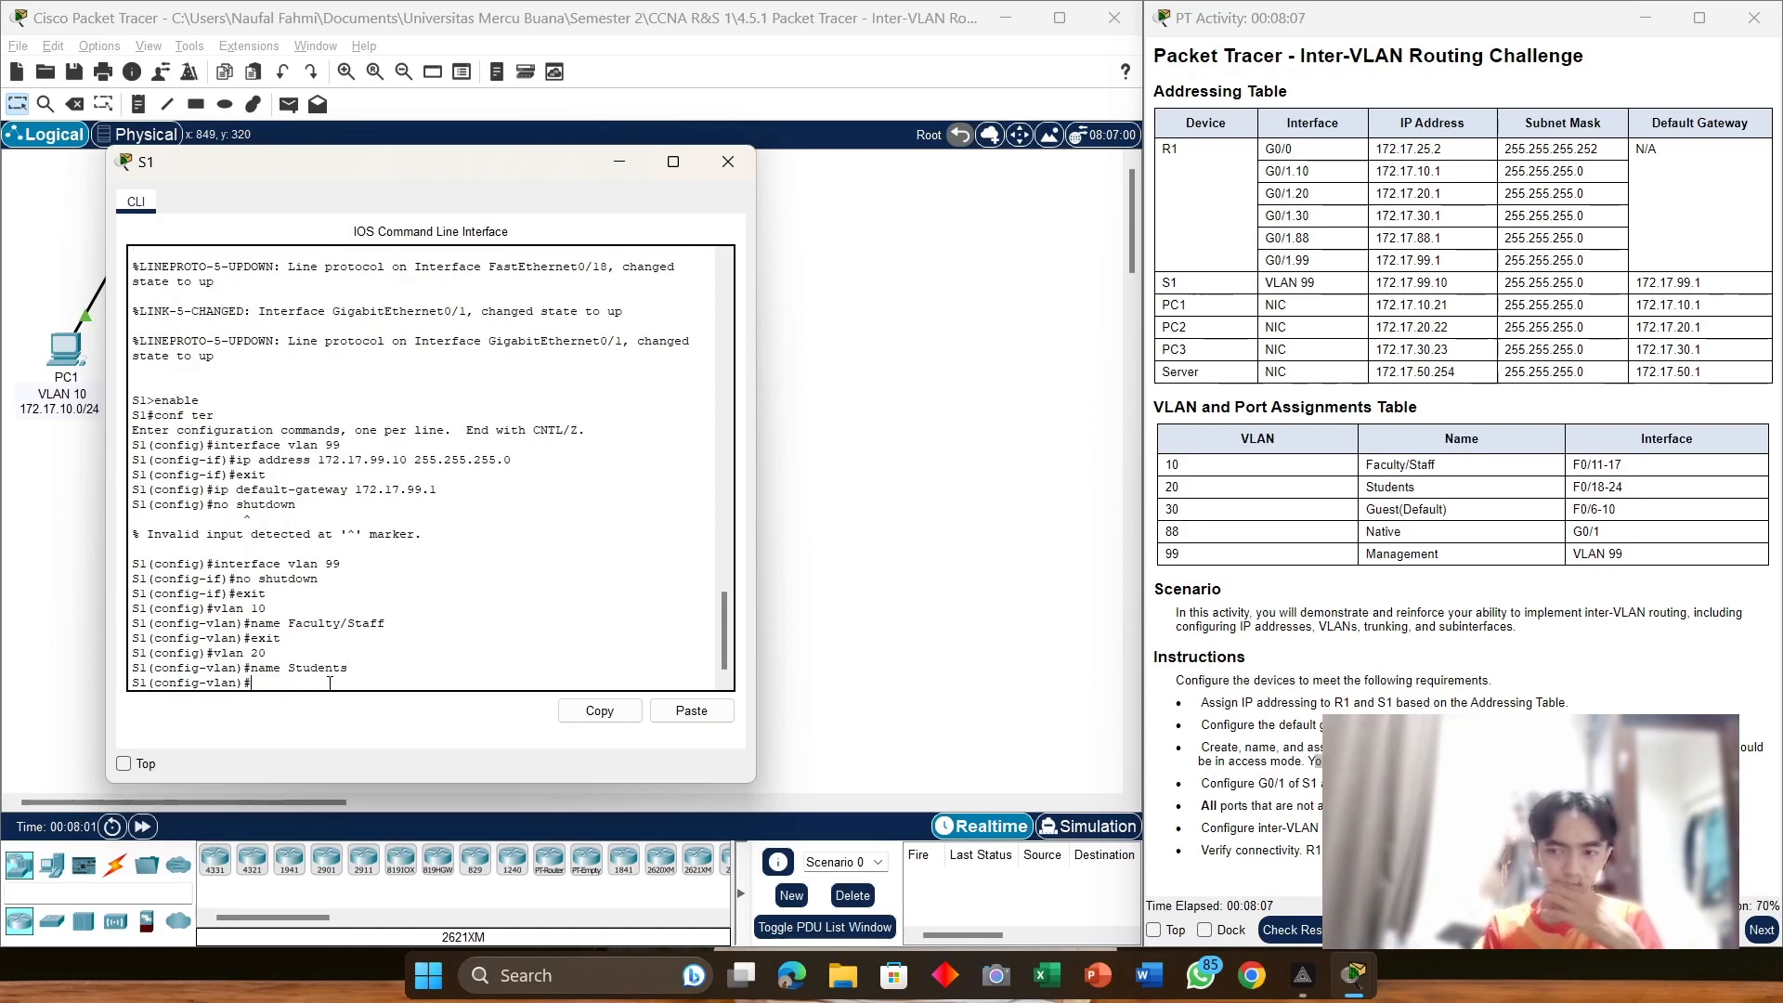
type("e")
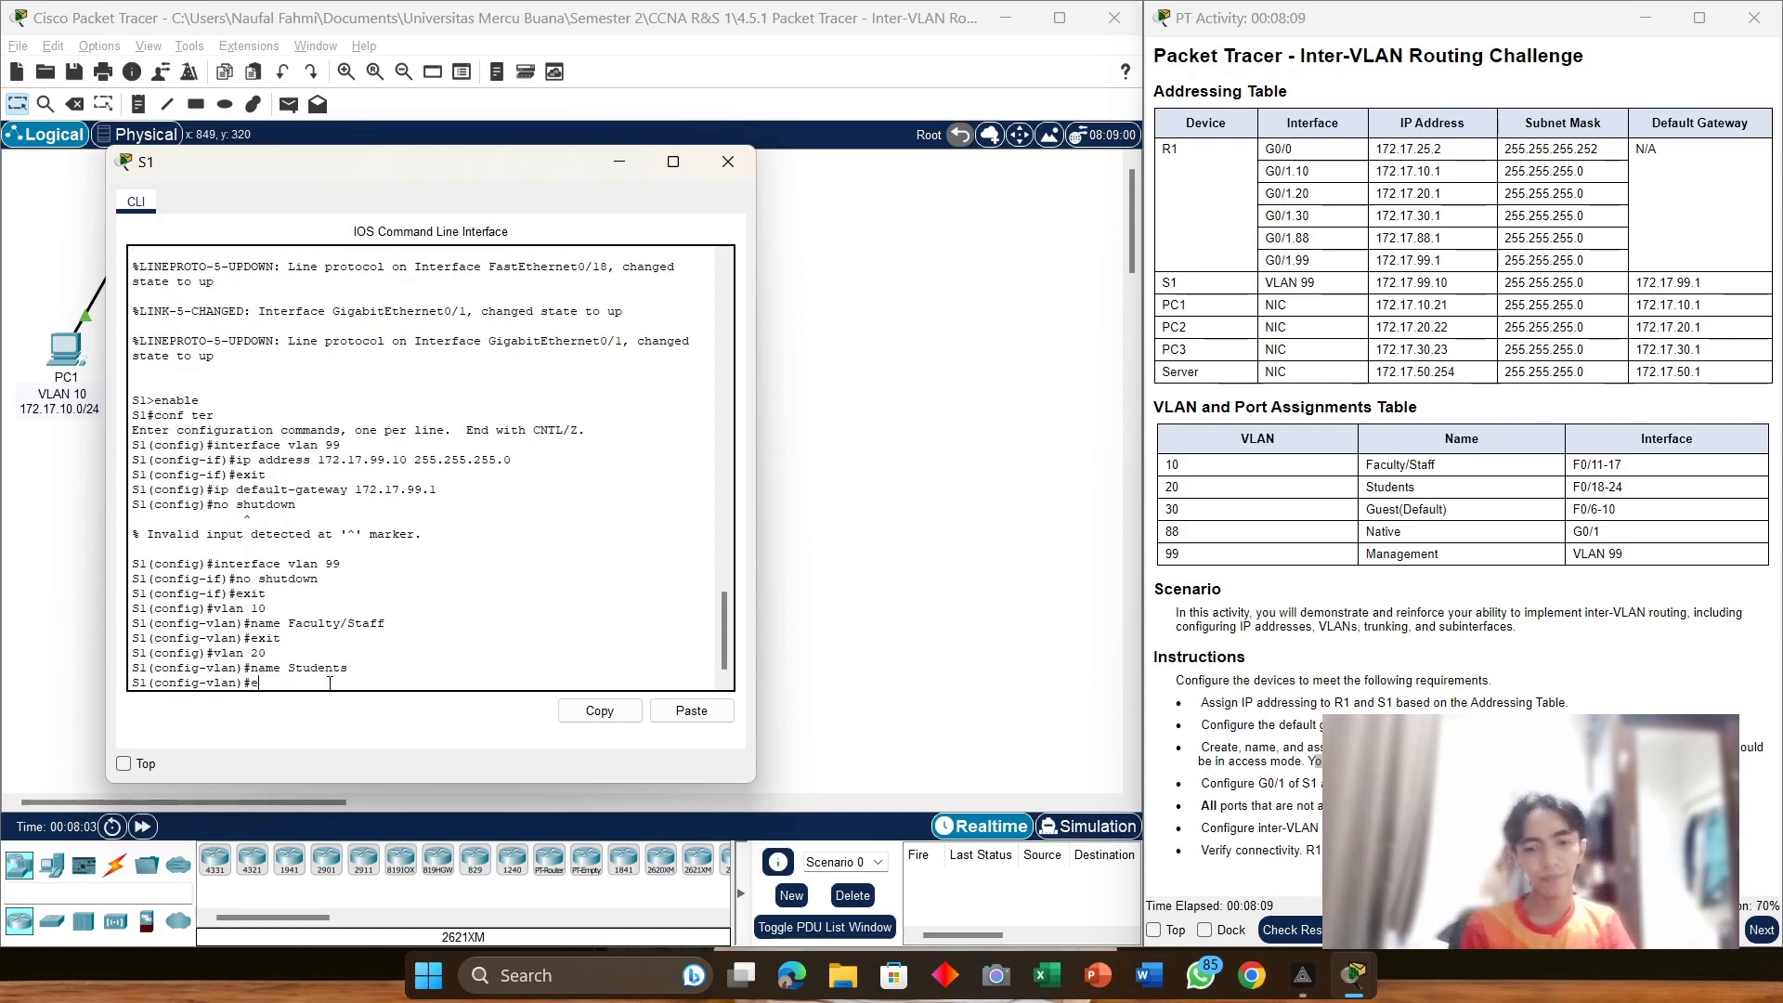
type("xit")
key("Return")
Step: Create VLAN 30 on S1, name it Guest(Default), and exit back to global configuration mode
type("v")
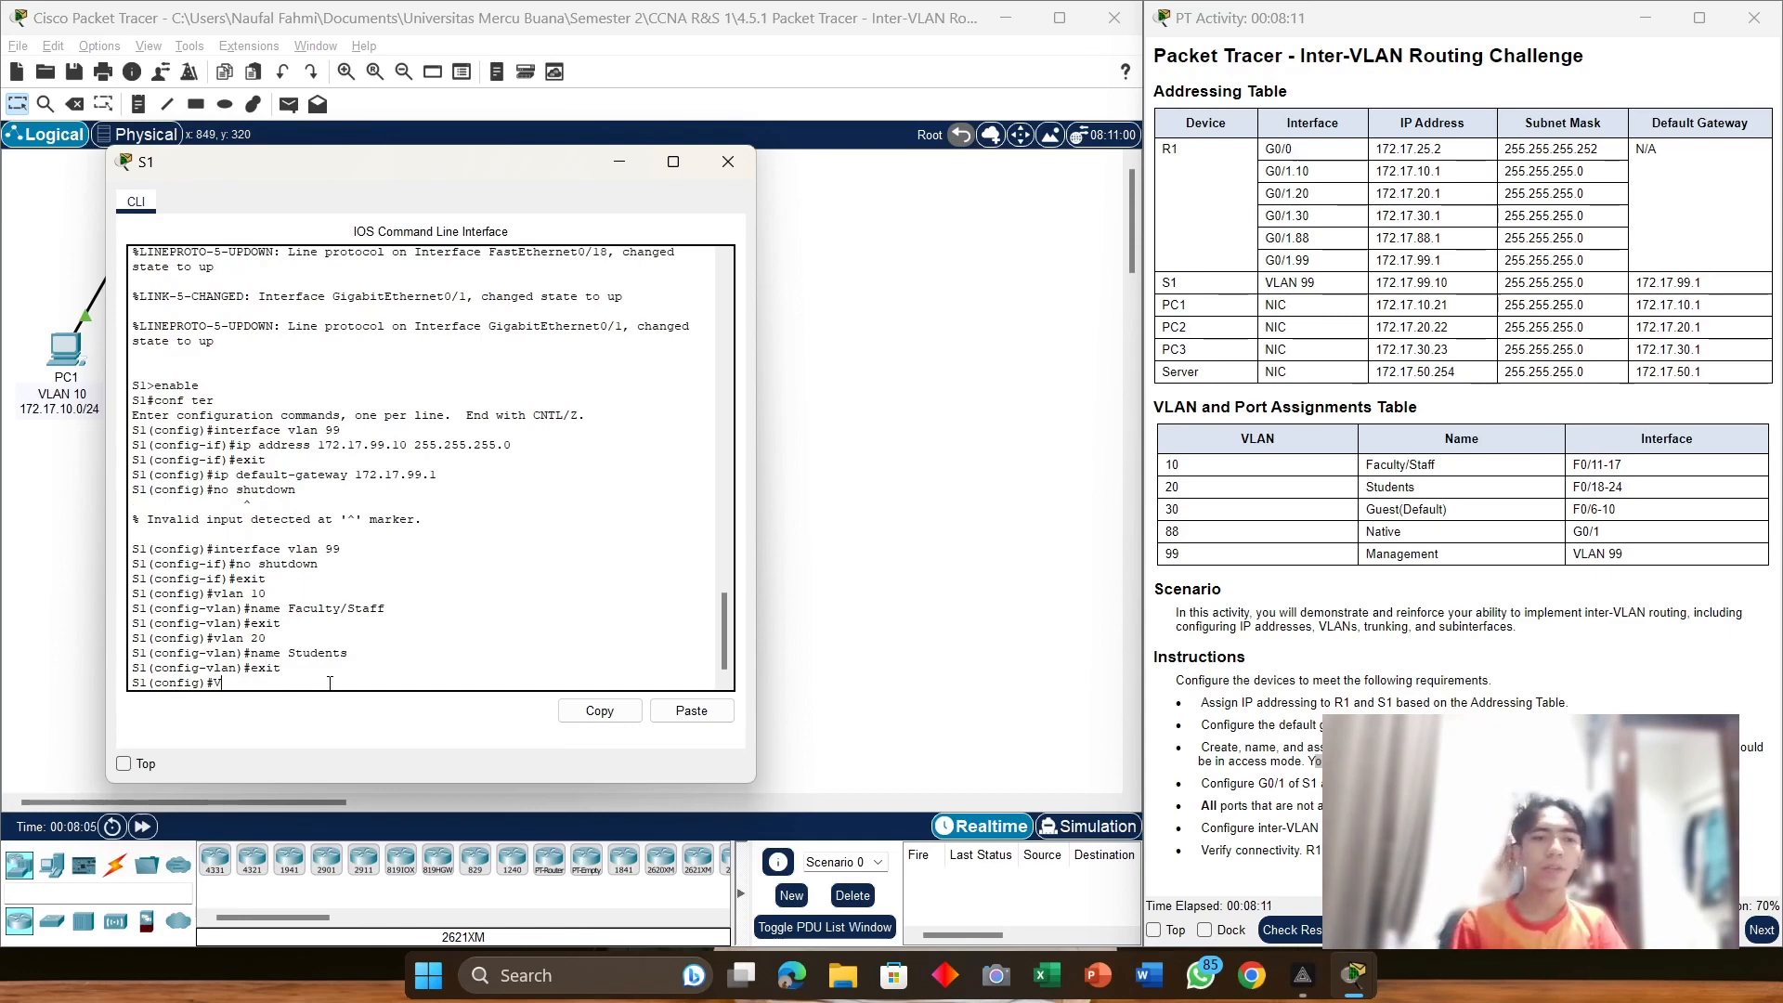
type("lan 30")
key("Return")
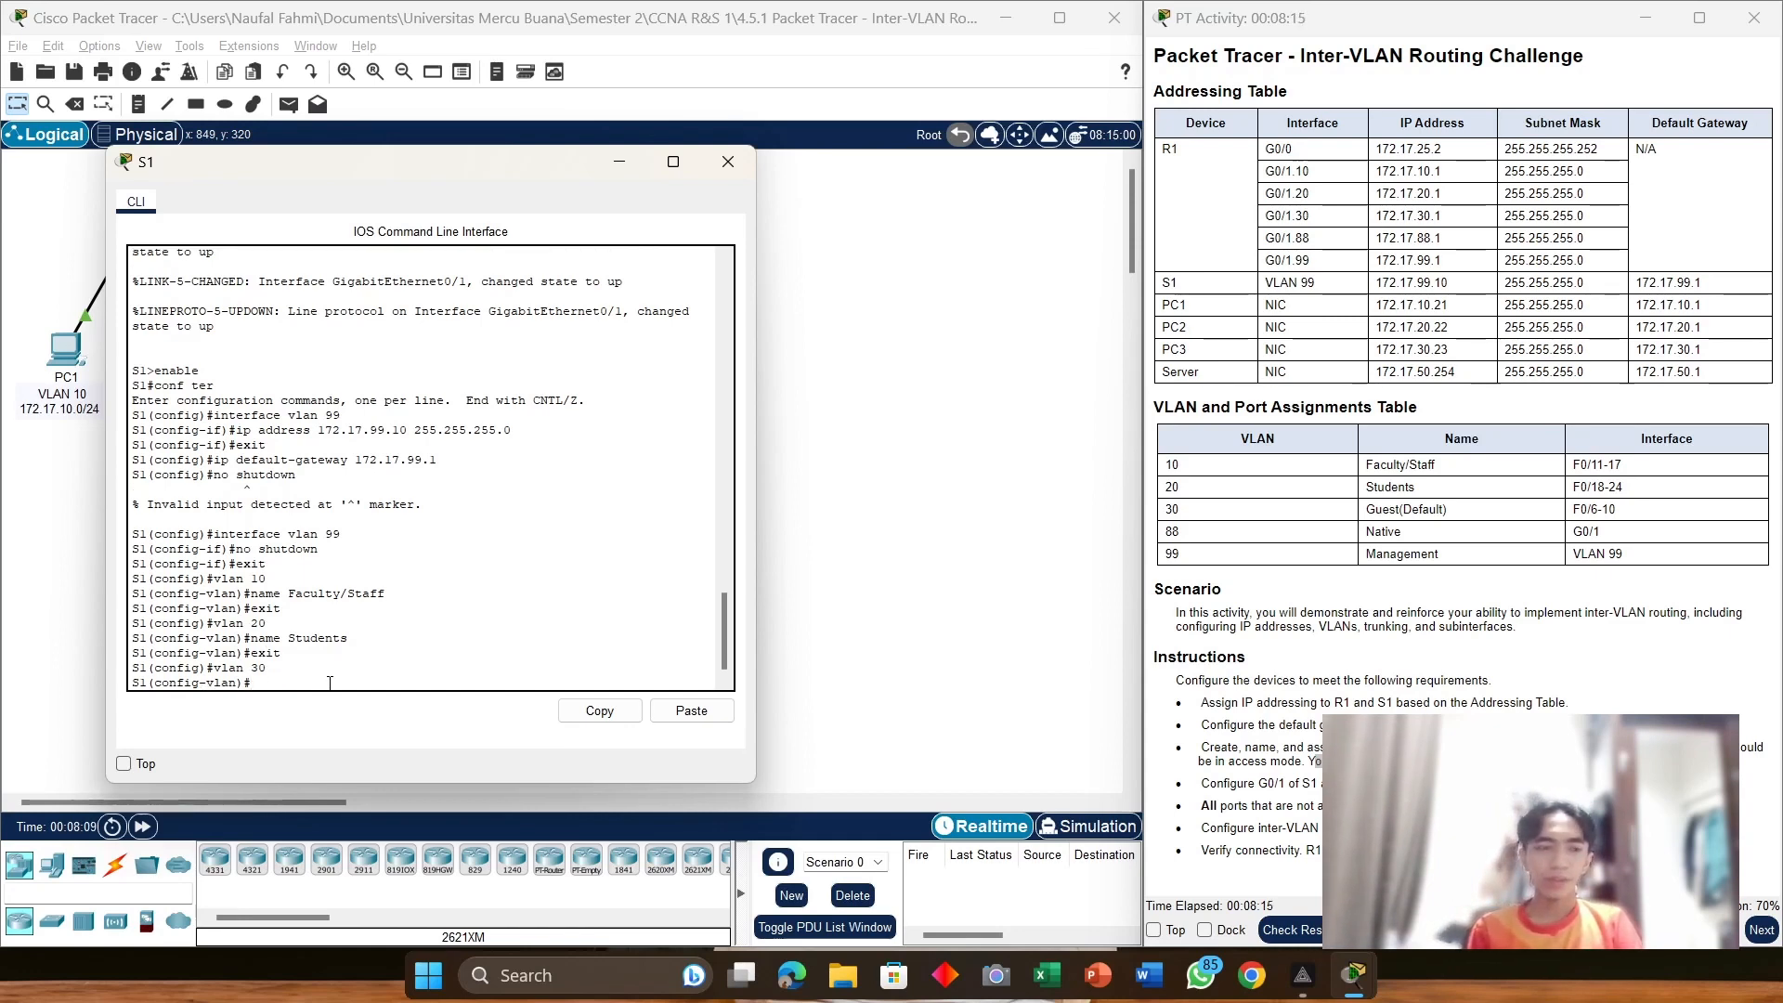
type("name")
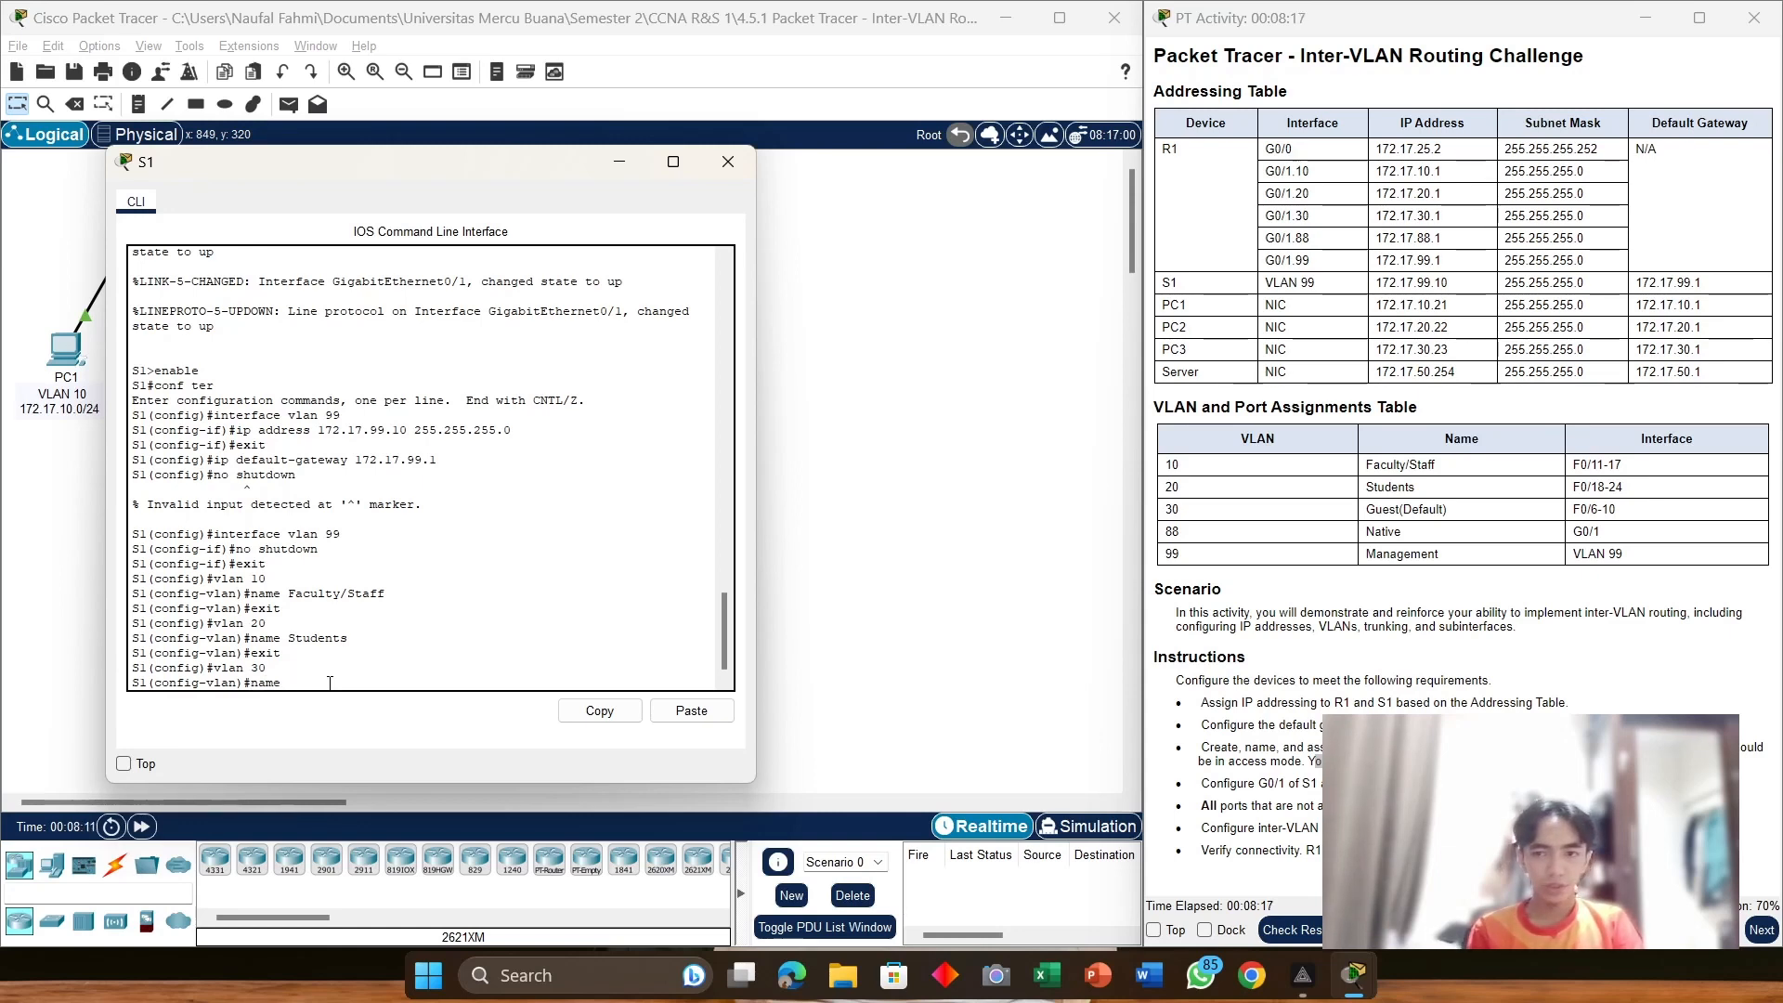
type(" Guest")
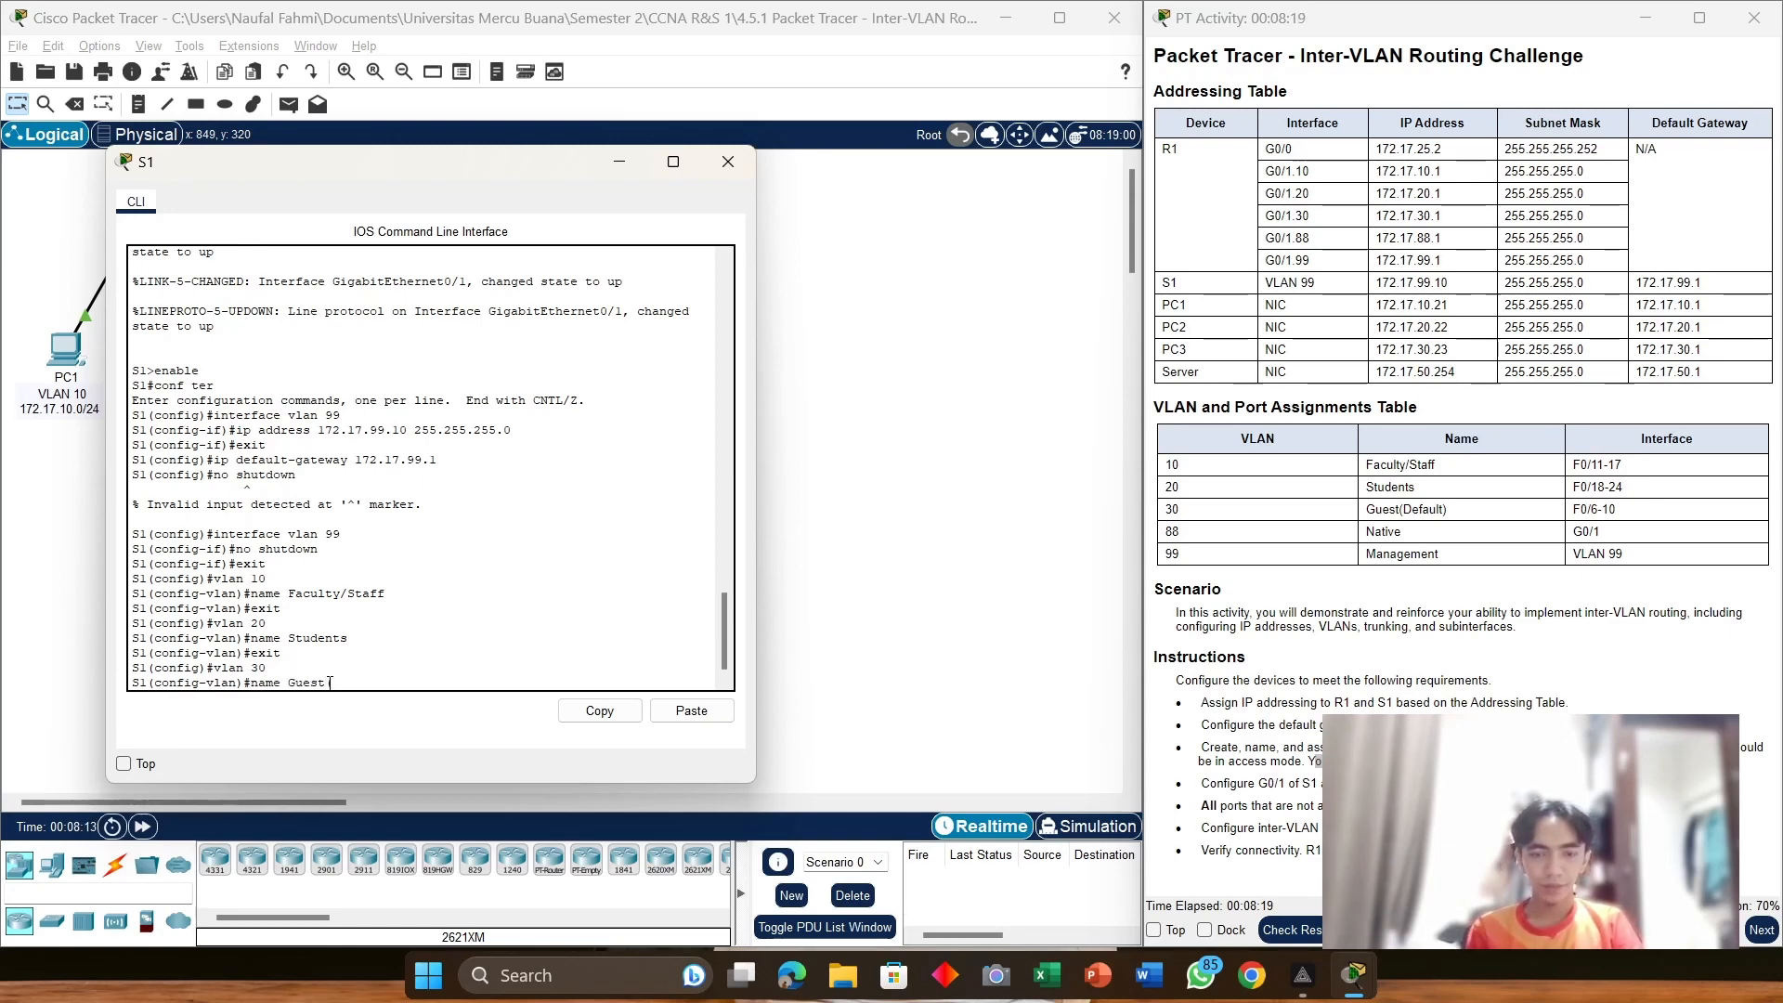
type("(def")
key("BackSpace")
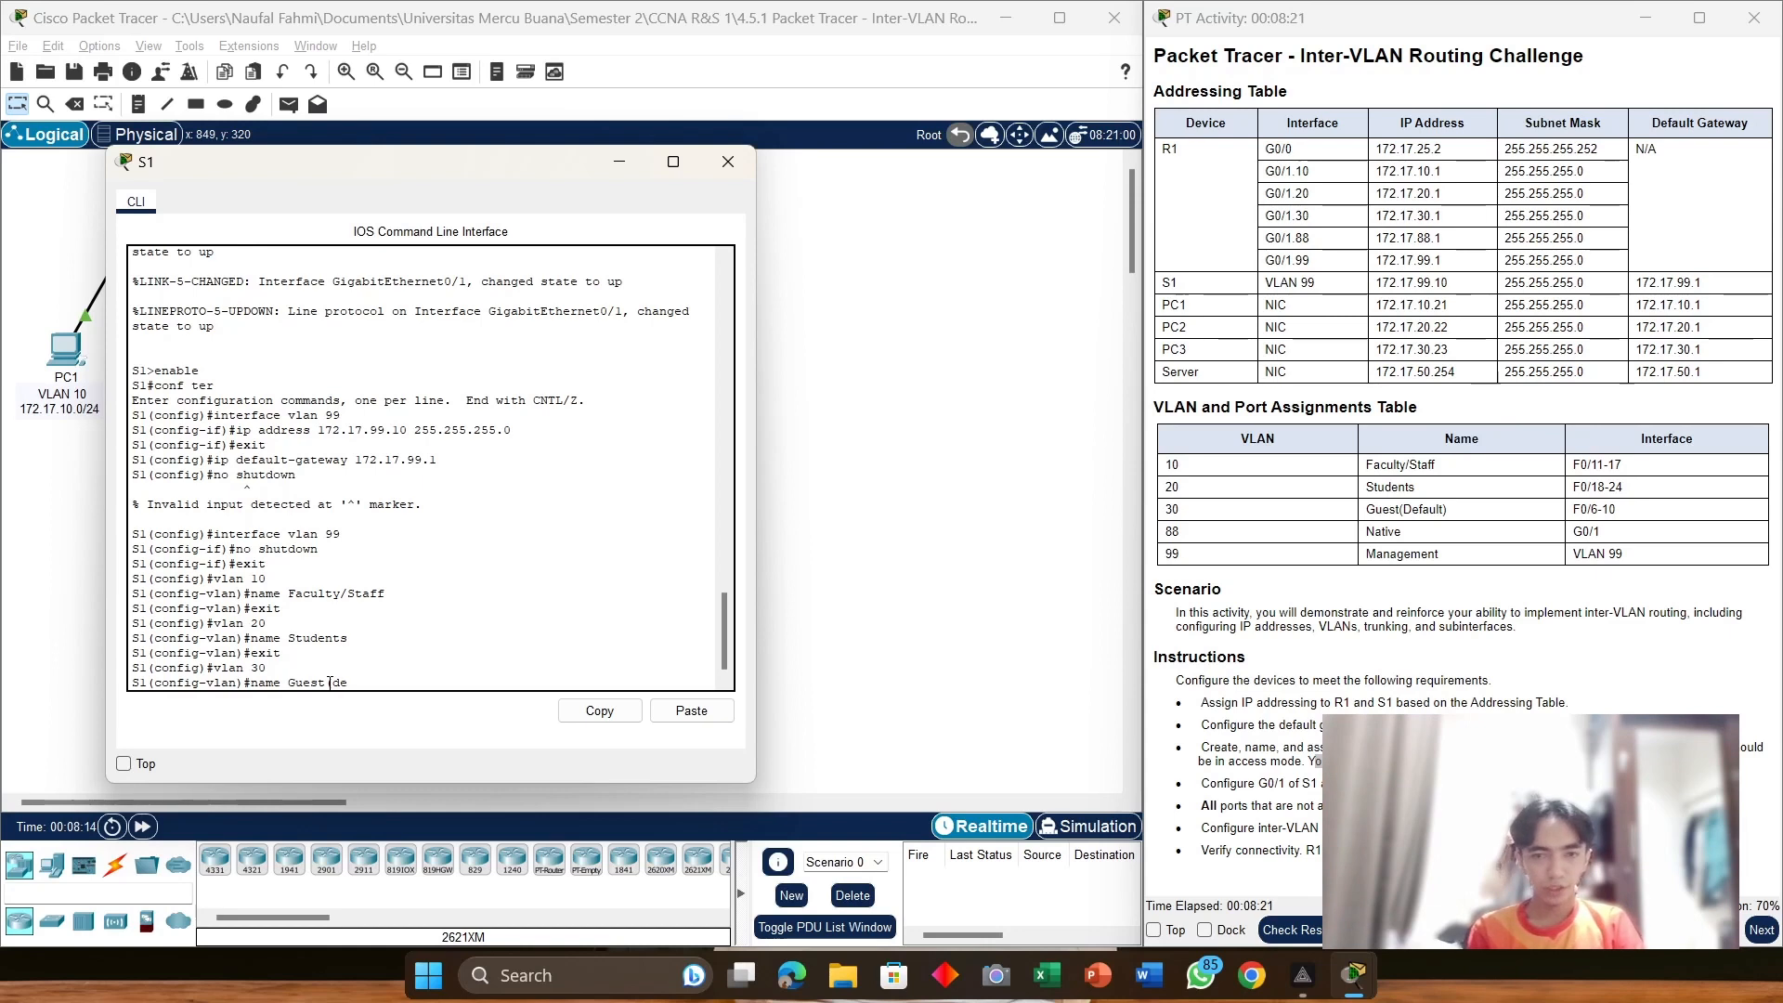
type("fault")
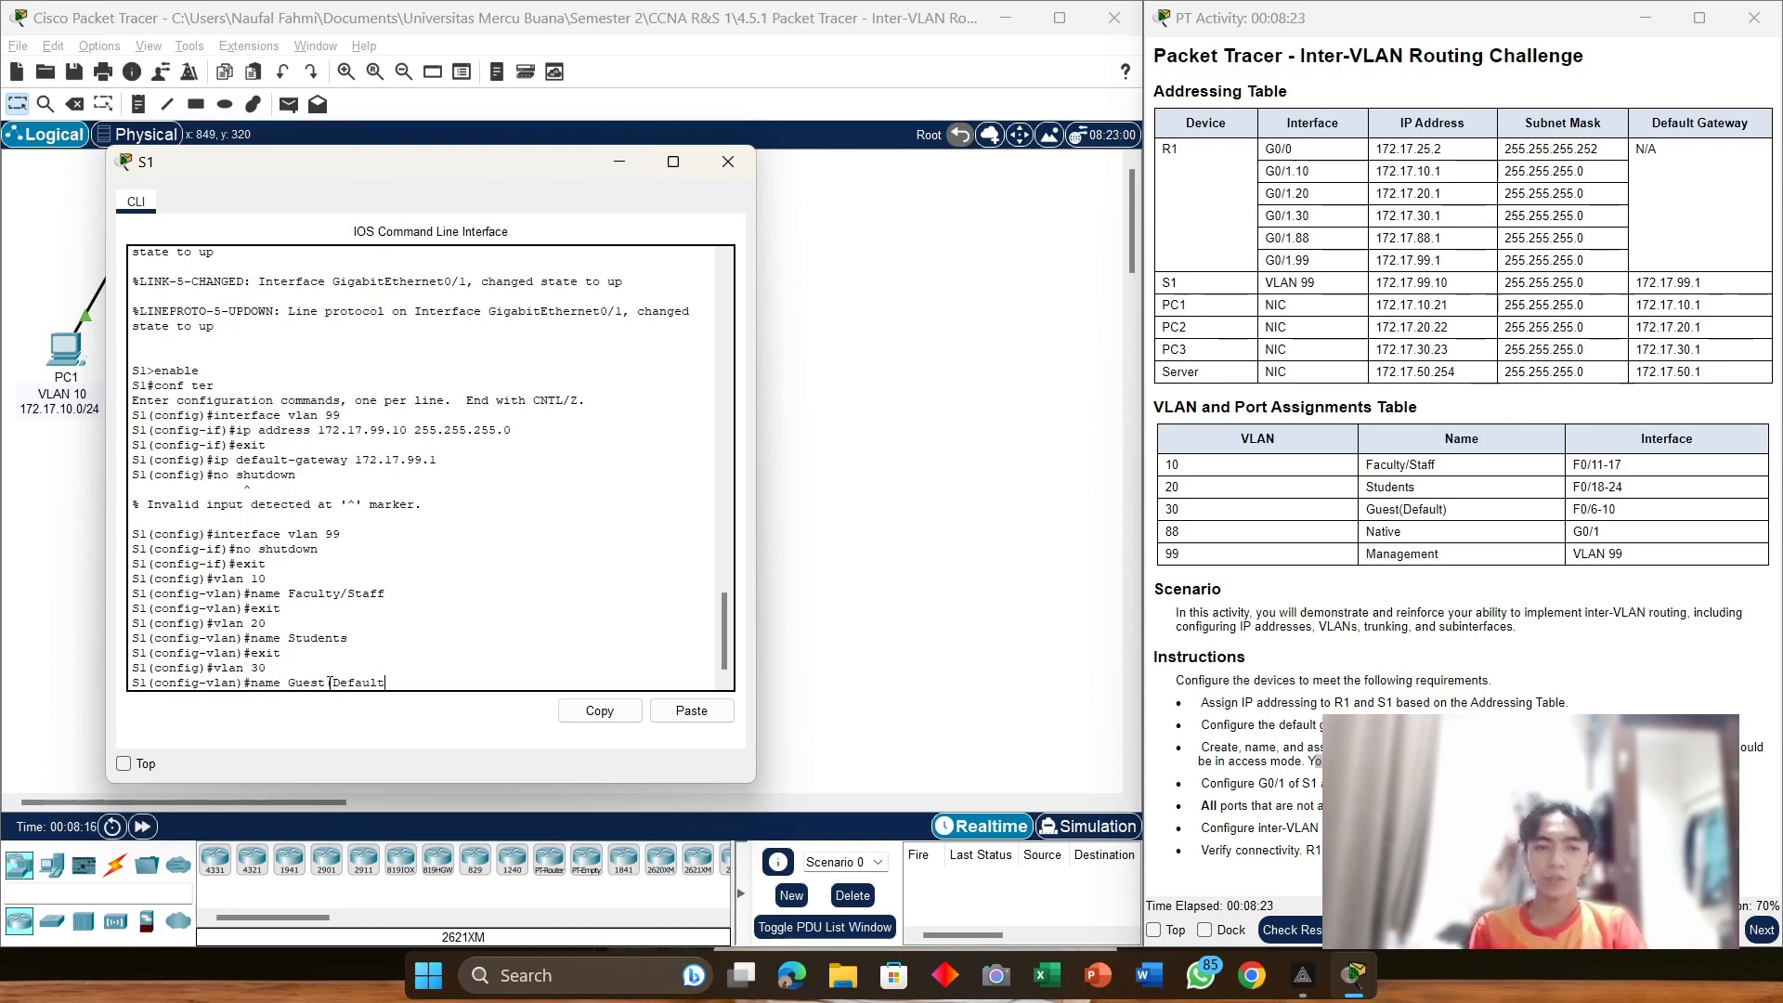
type(")")
key("Return")
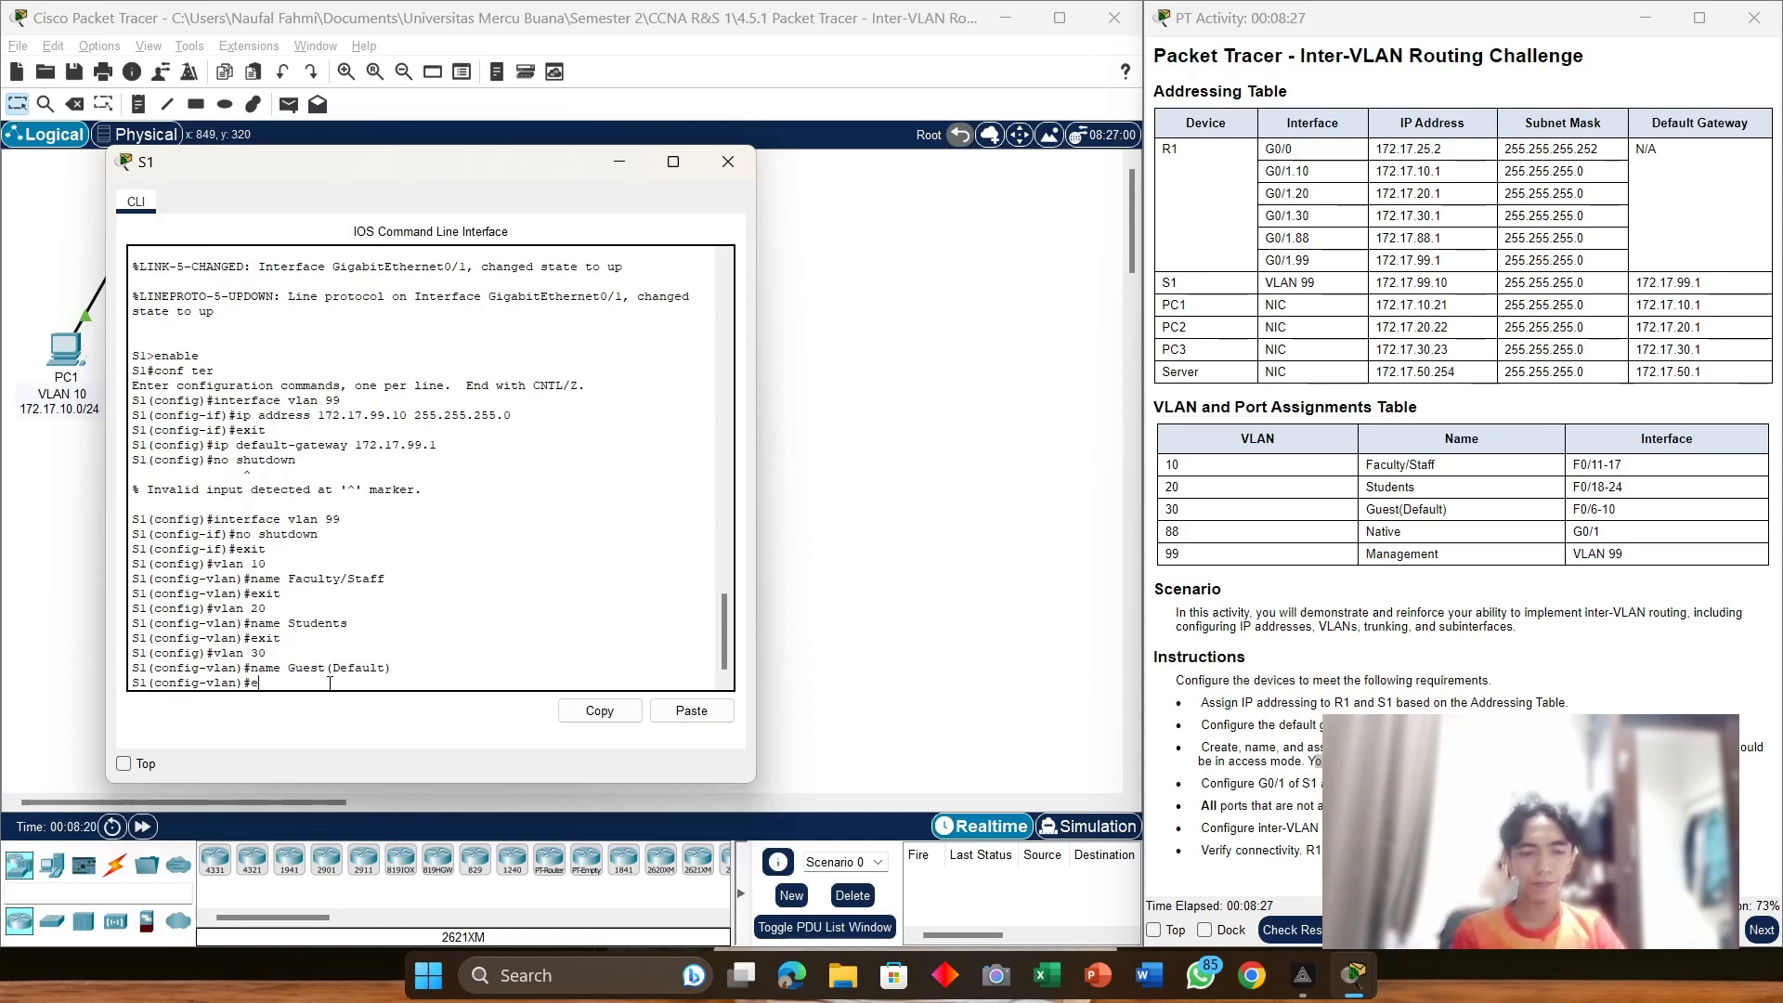
type("exit")
key("Return")
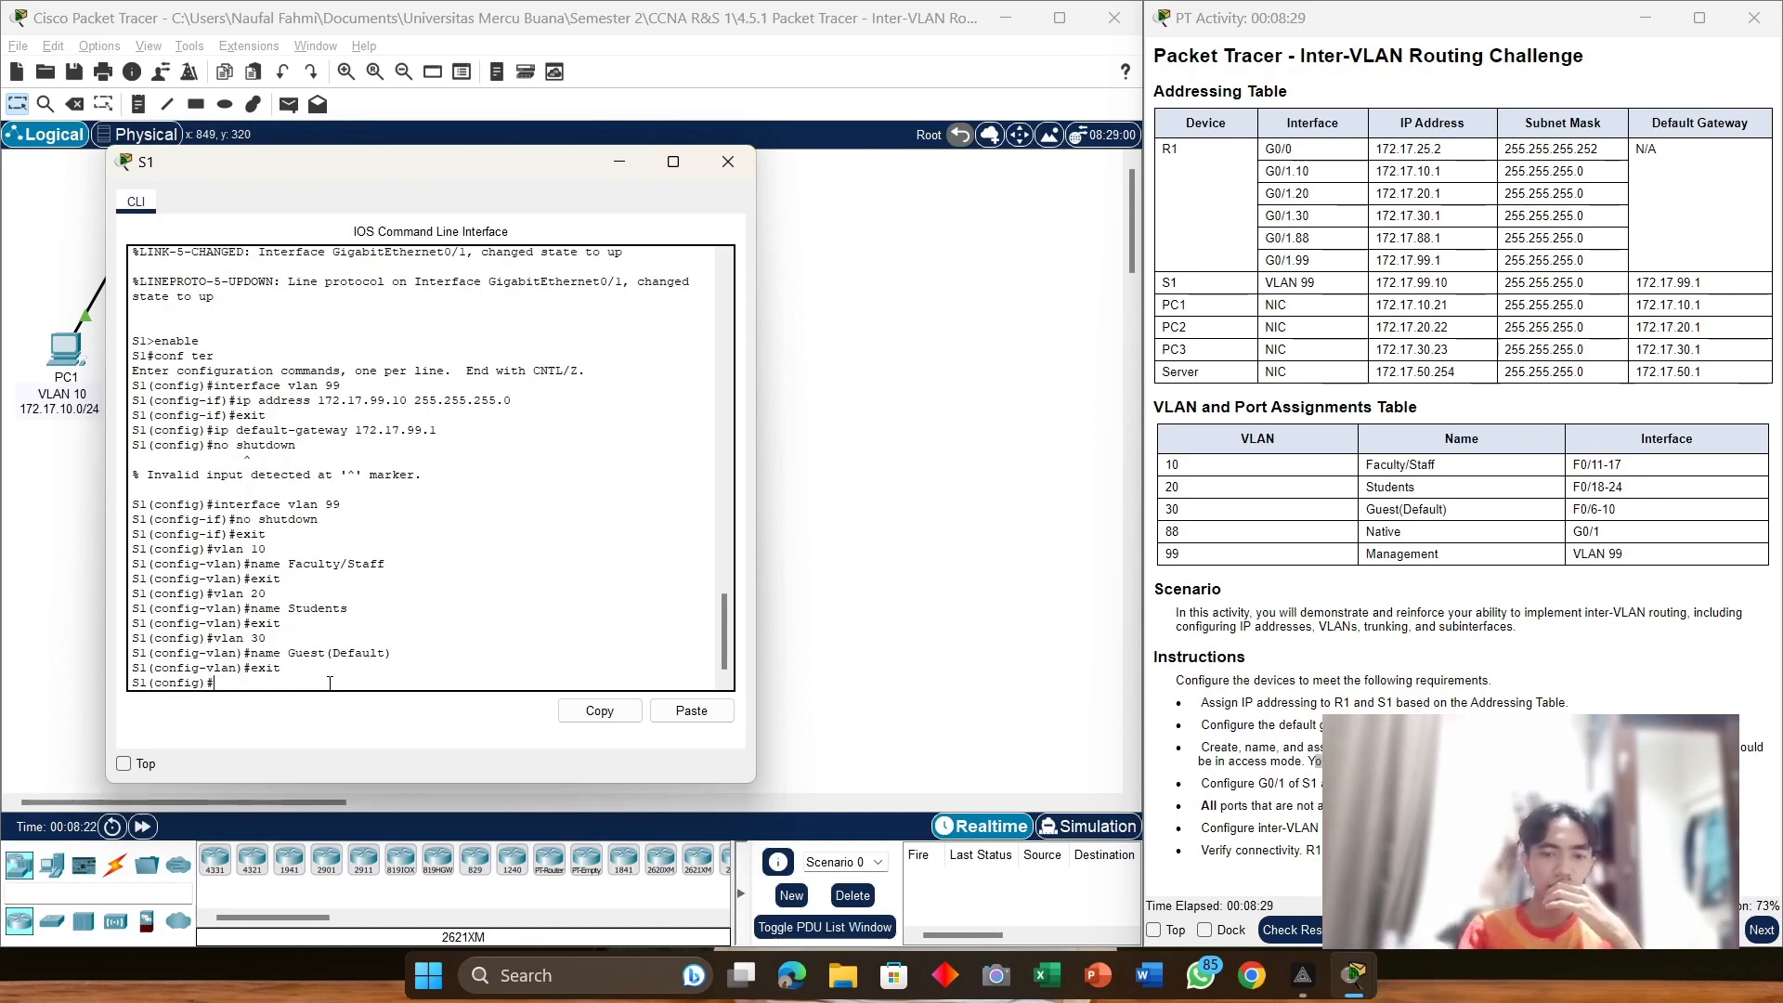
Step: Create VLAN 88 on S1, name it Native, and exit back to global configuration mode
type("vlan")
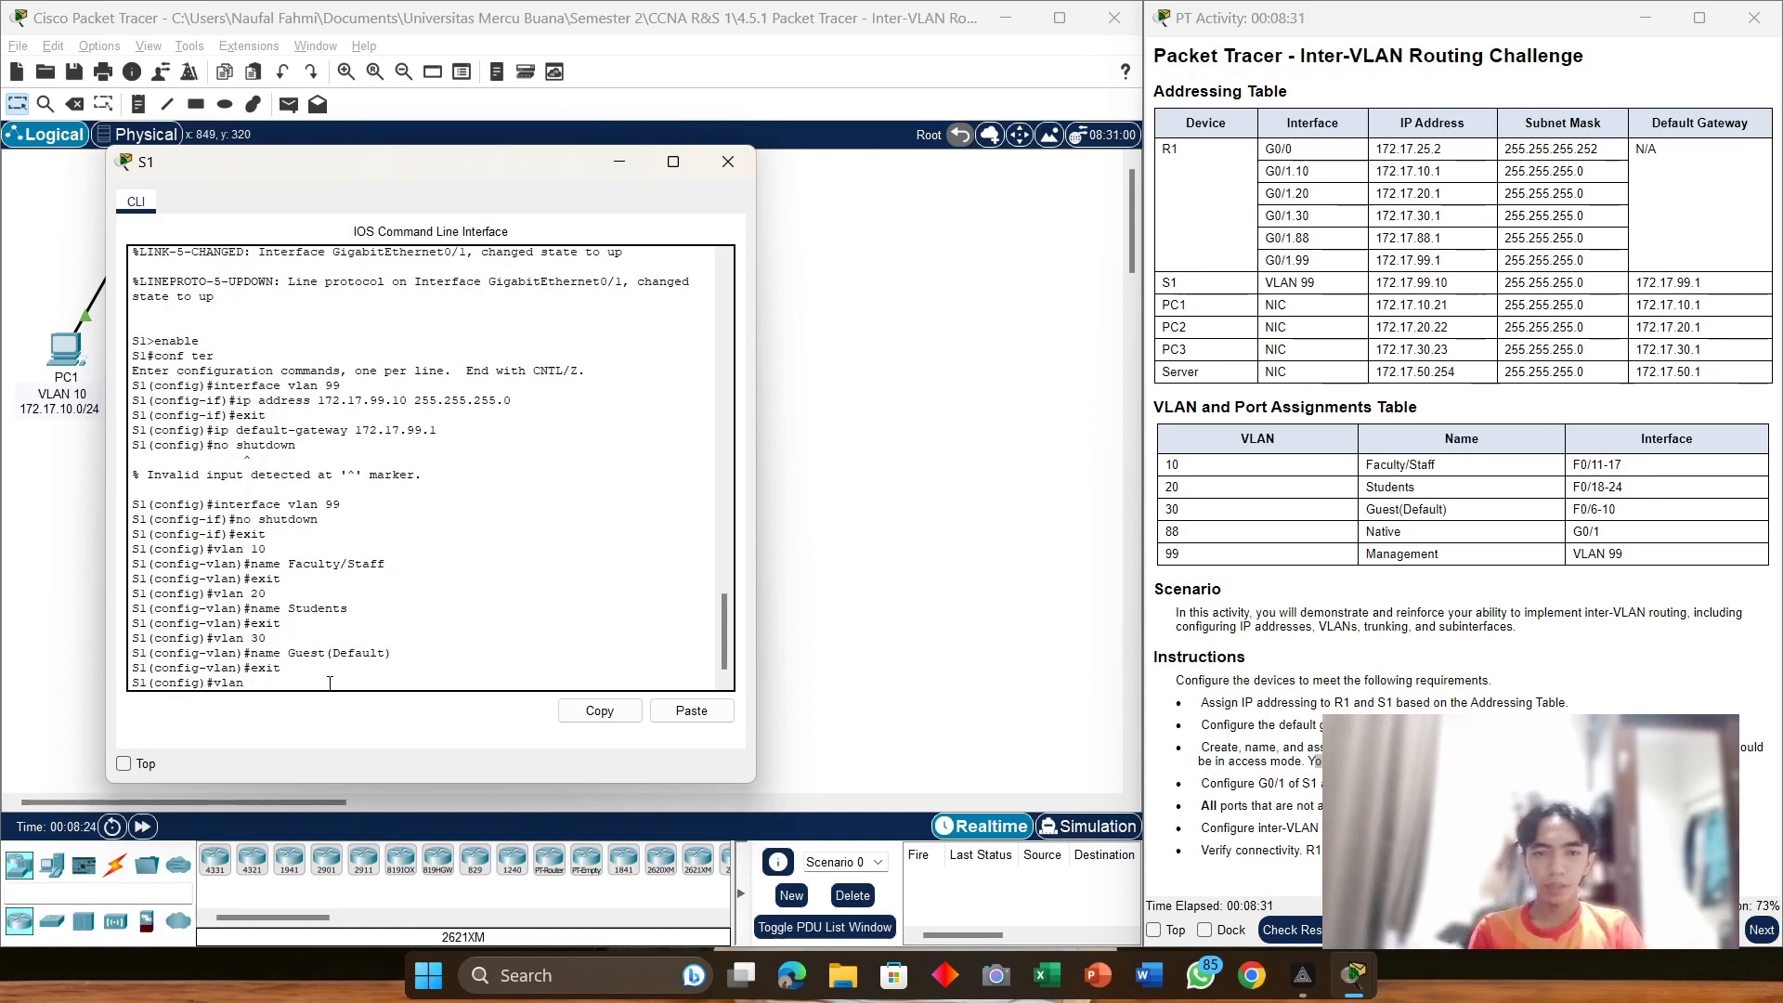
type(" 88")
key("Return")
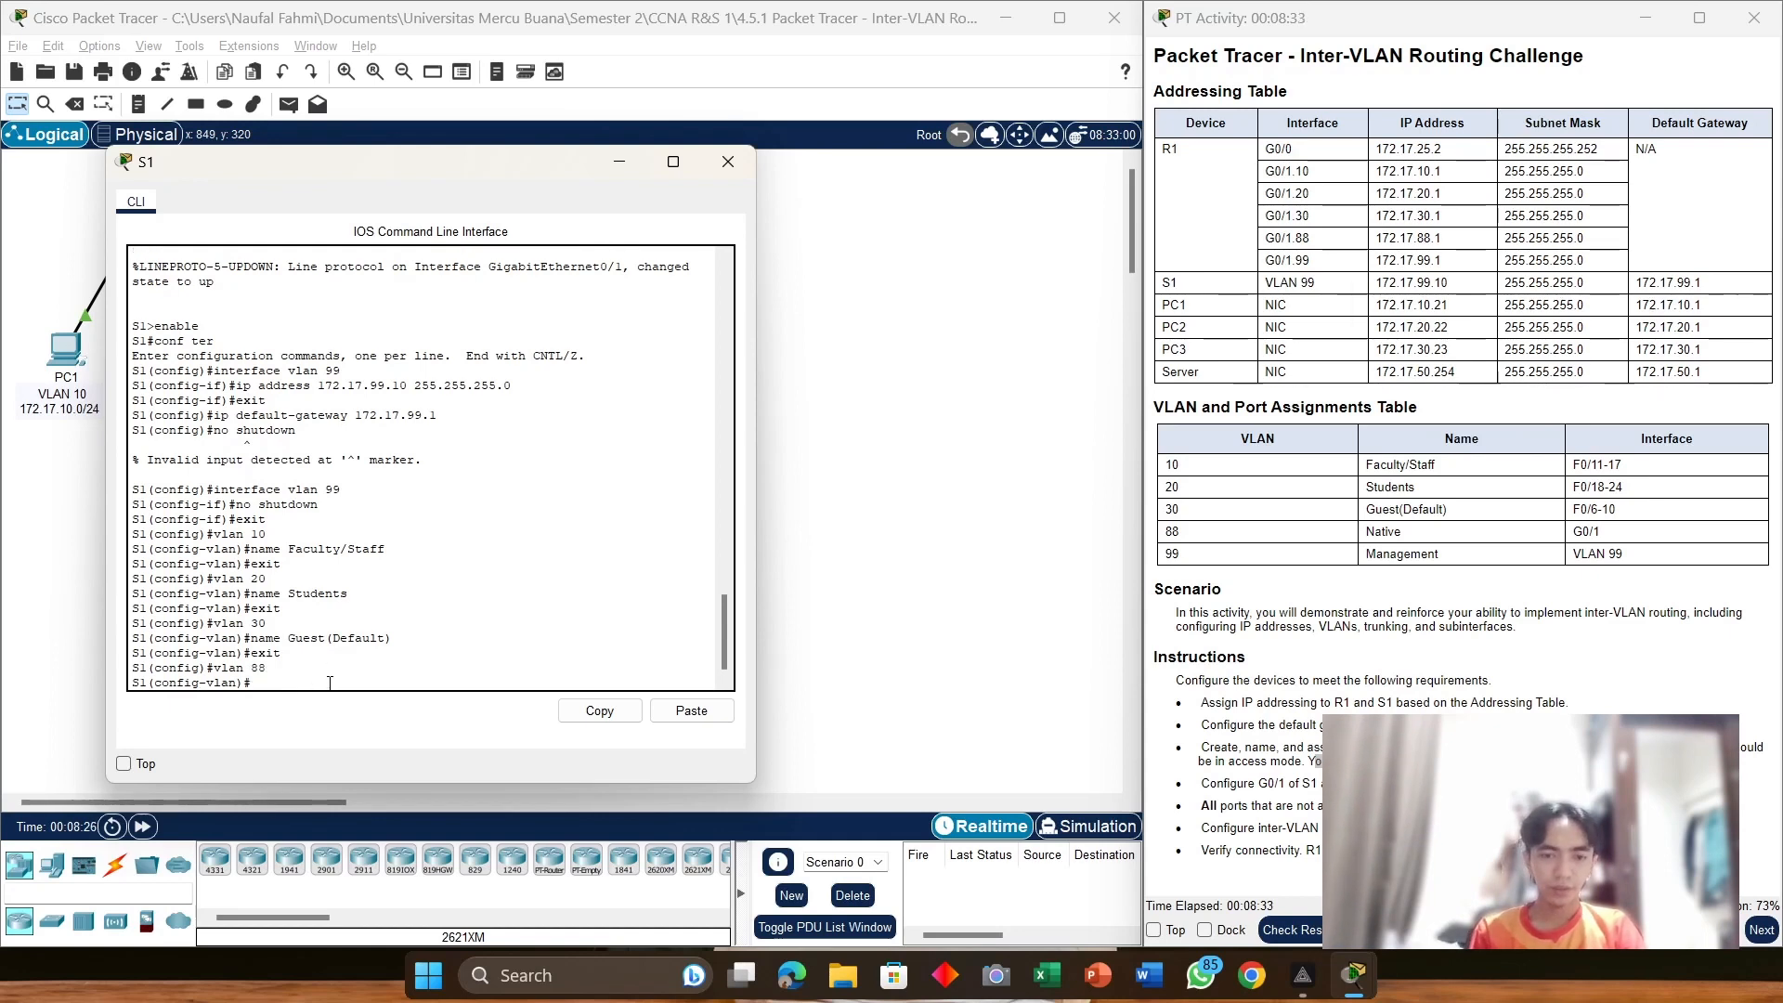
type("name N")
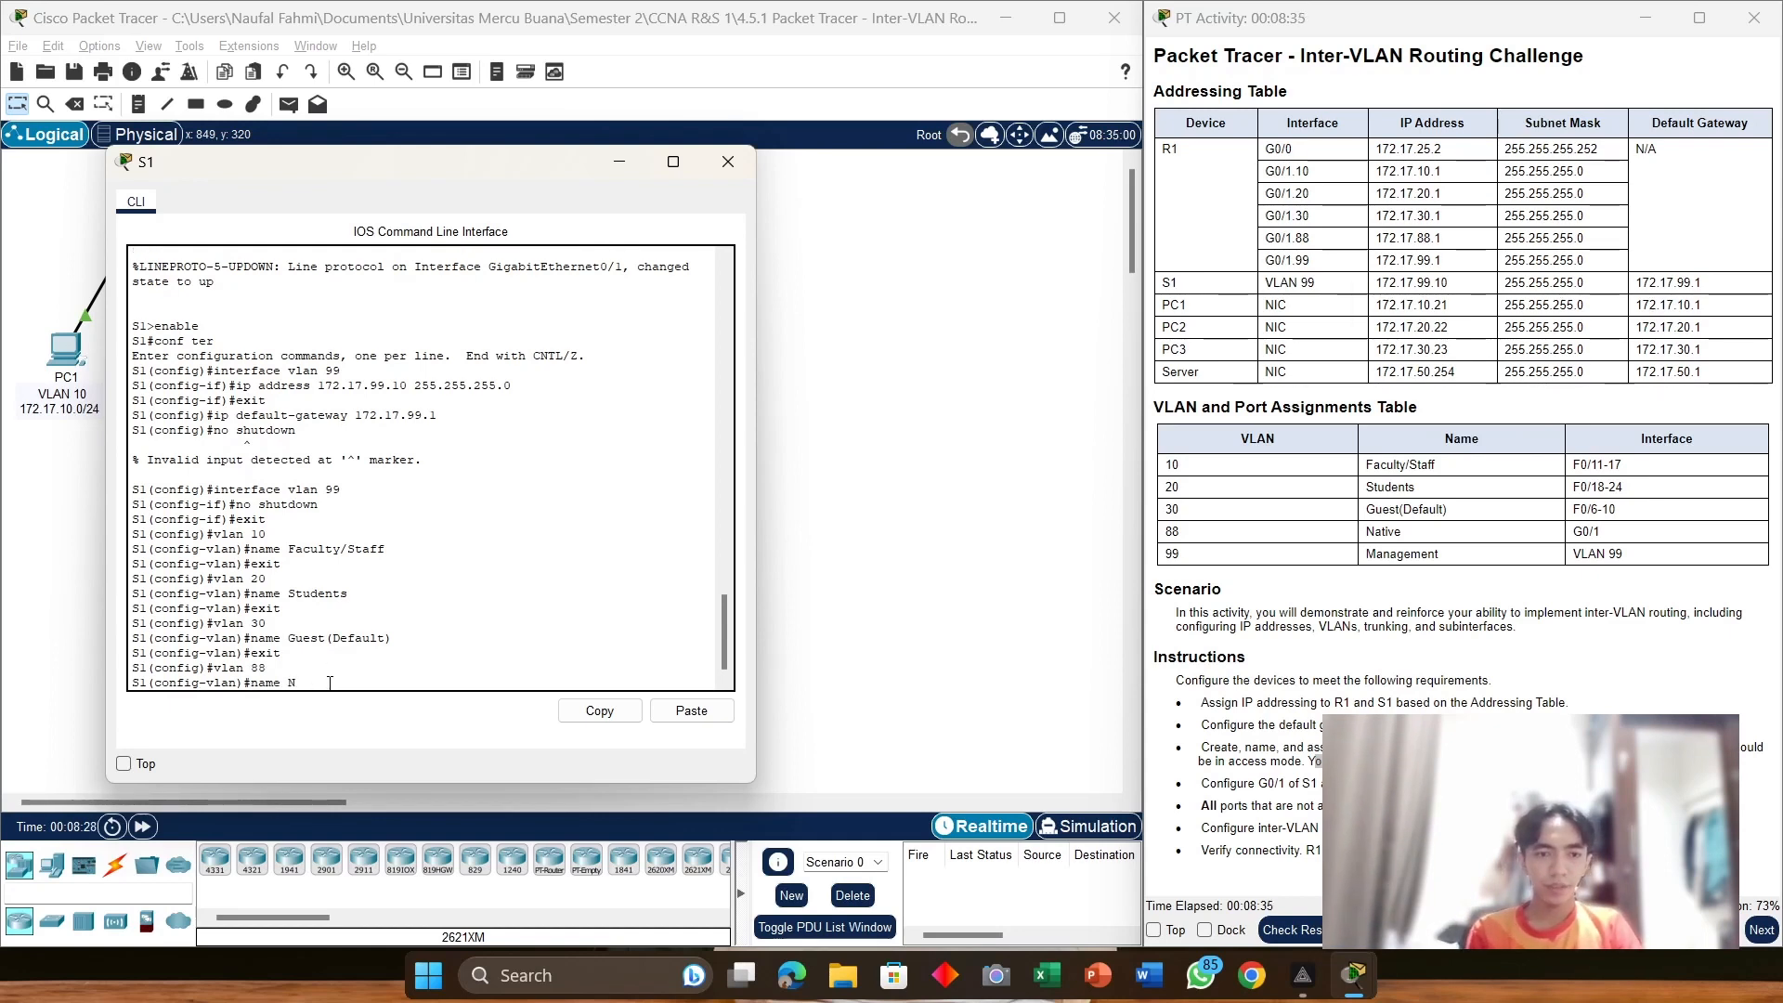
type("ative")
key("Return")
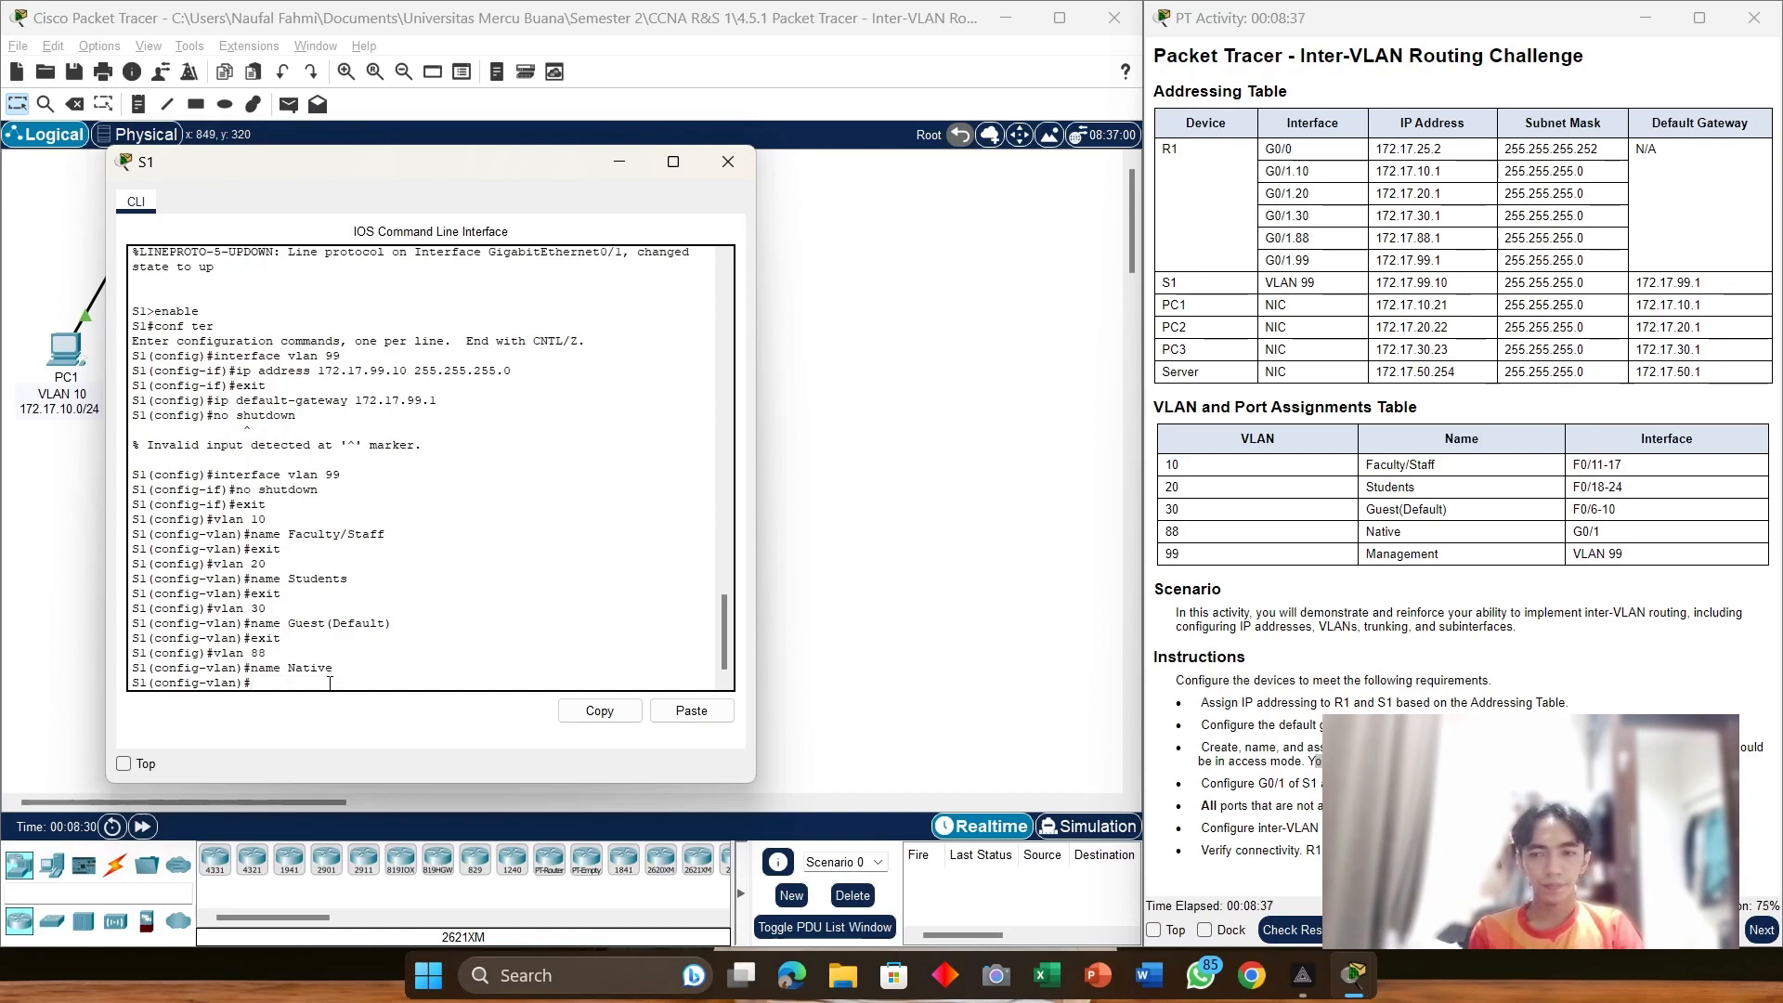
type("e")
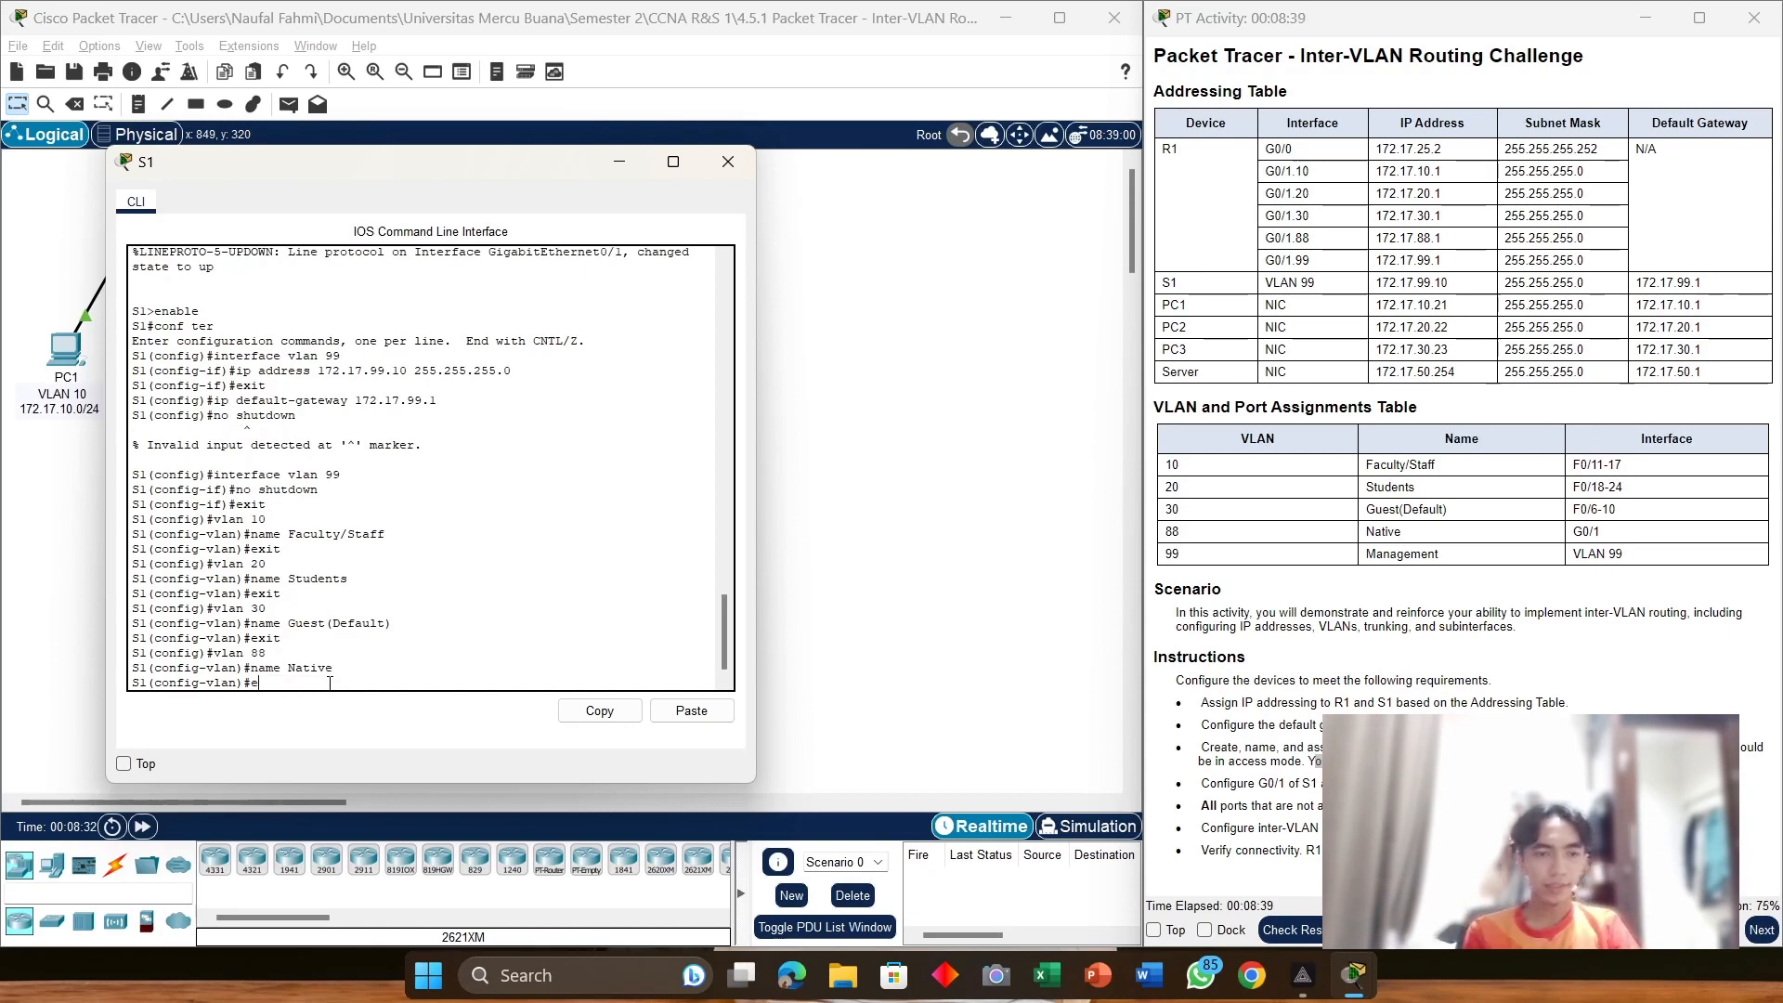
type("xit")
key("Return")
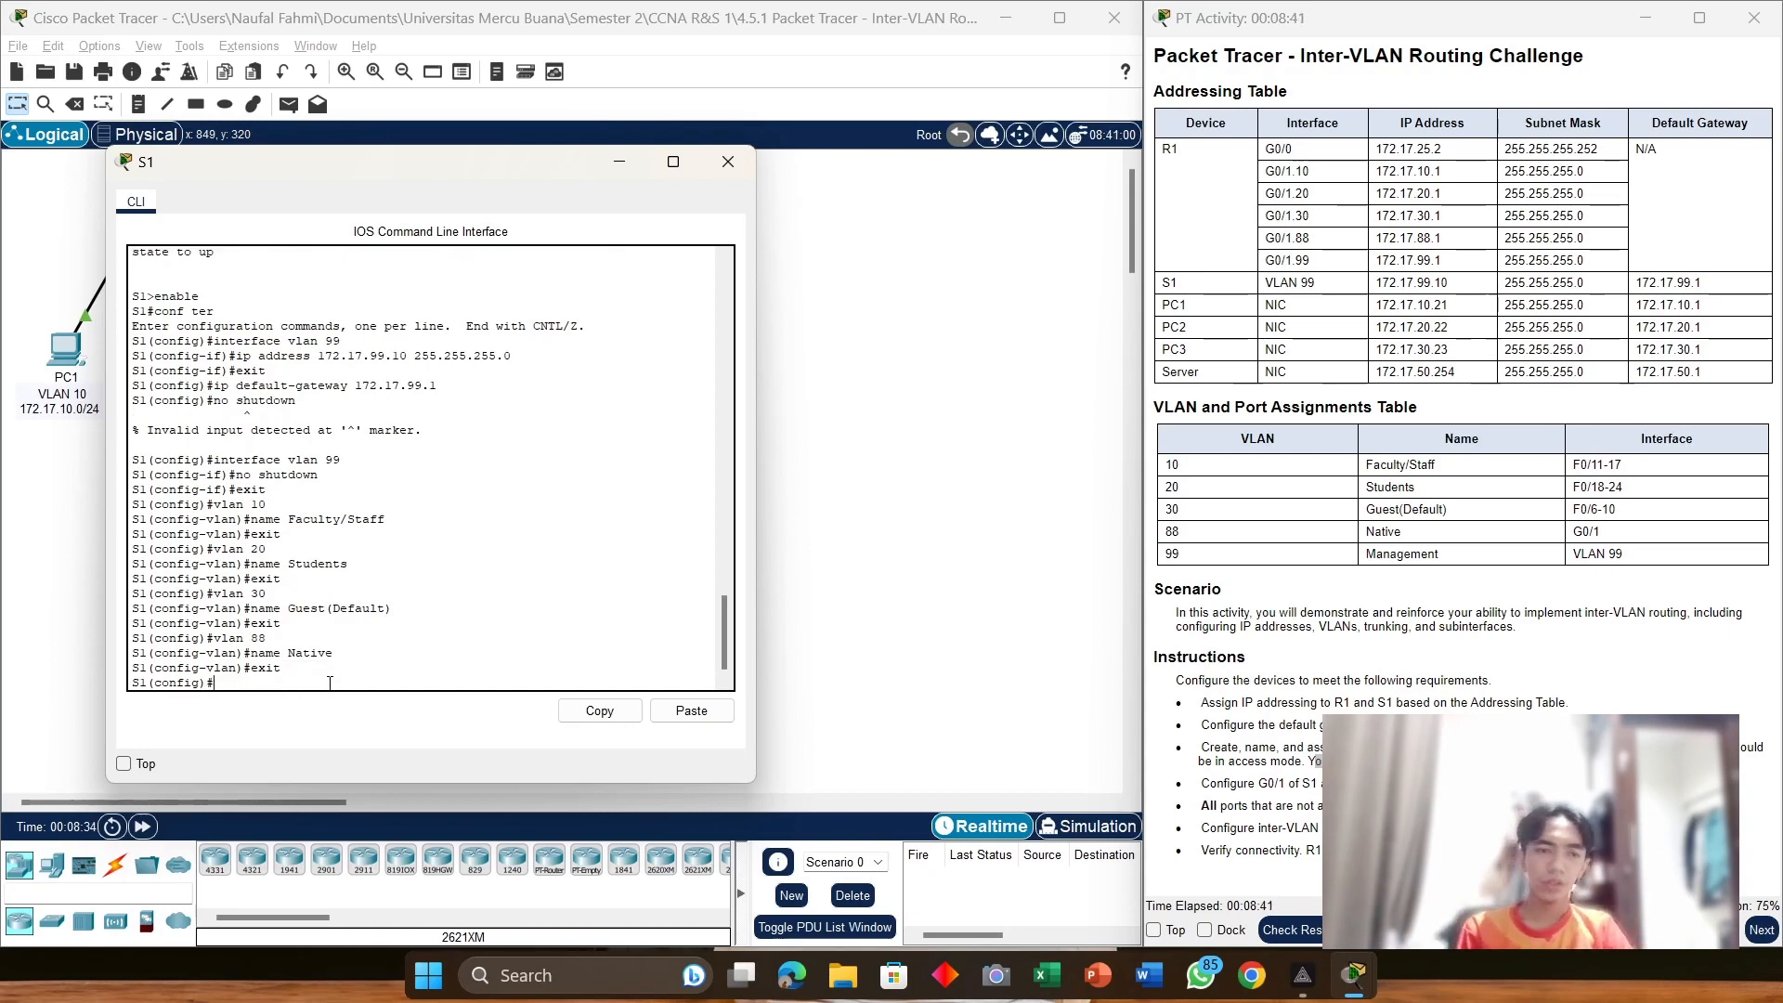
Step: Create VLAN 99 on S1 and name it Management
type("vlan 99")
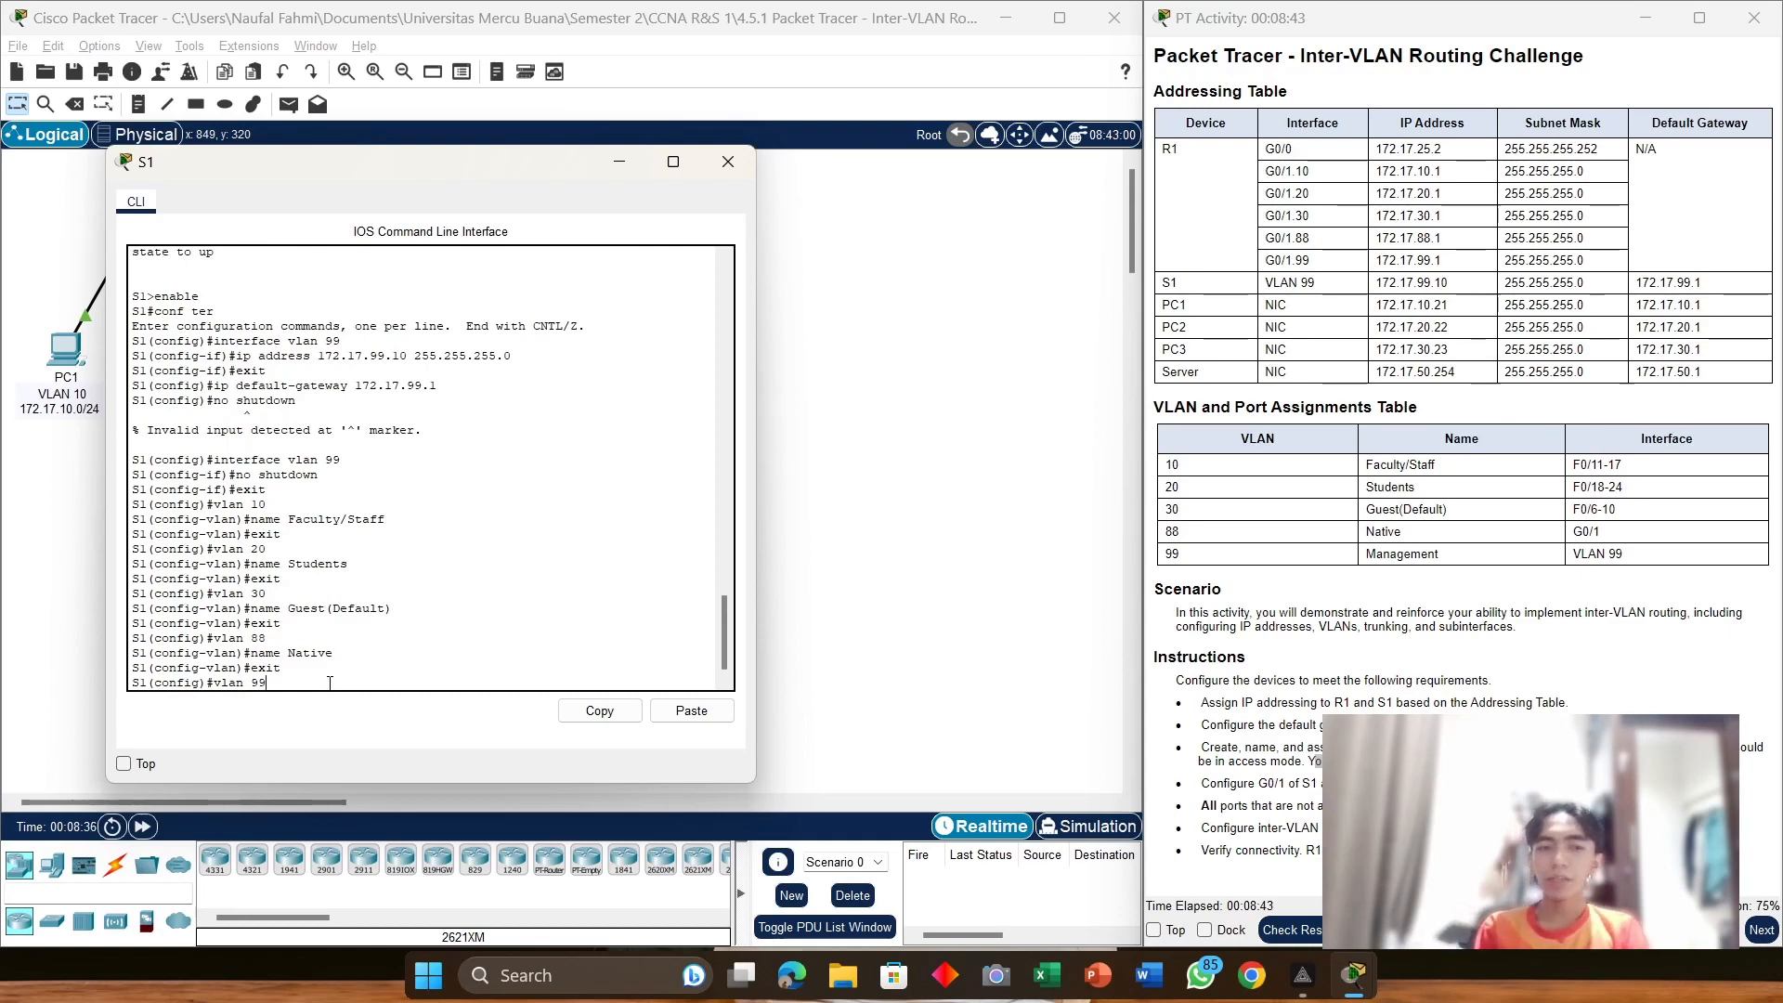
key("Return")
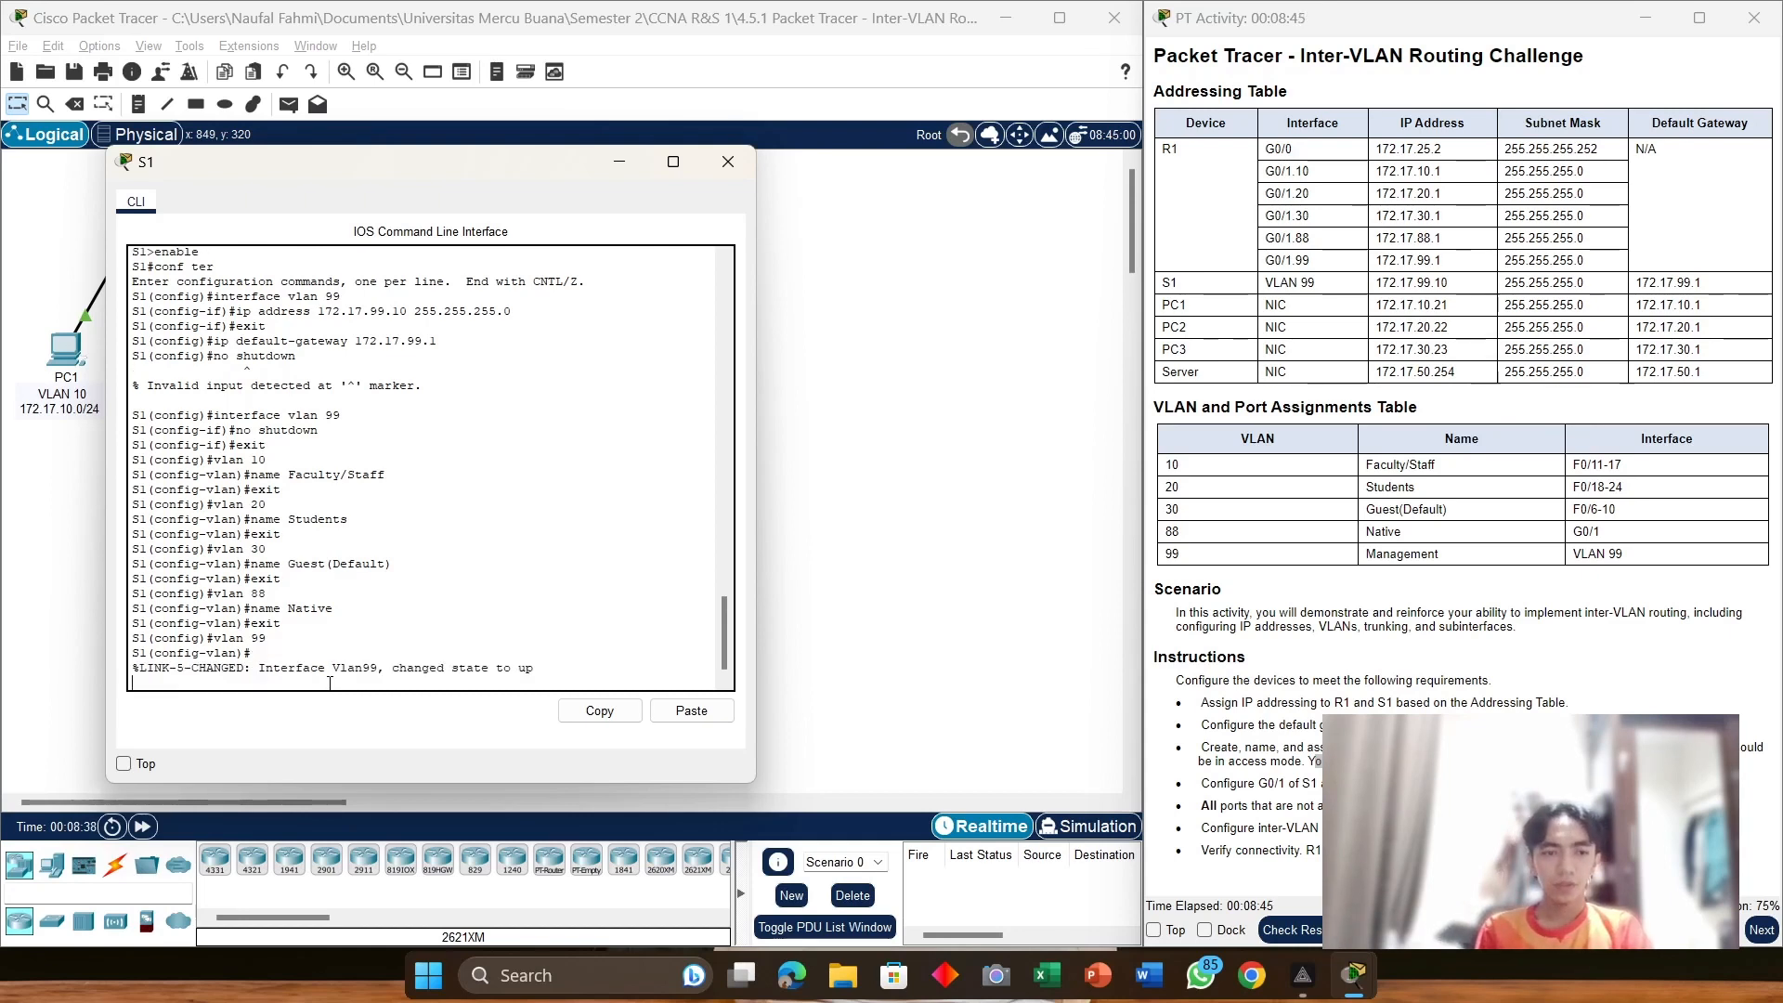
key("Return")
type("nfig-vlan)#n")
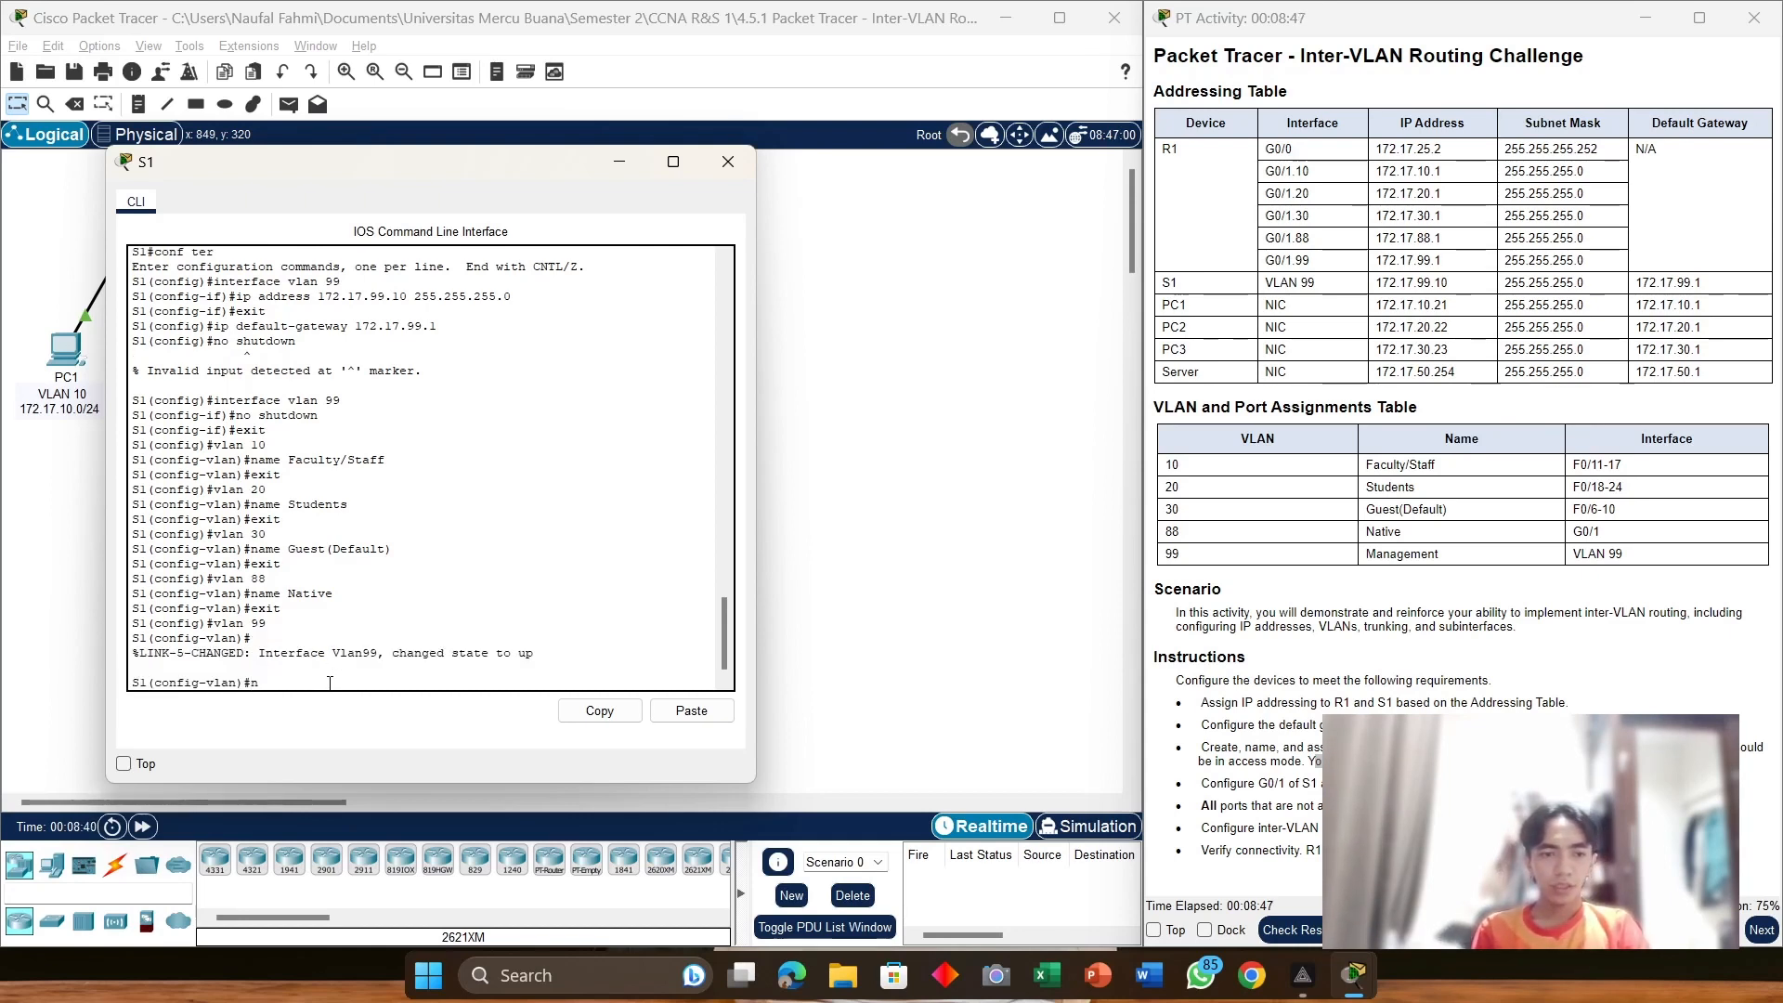
type("am3")
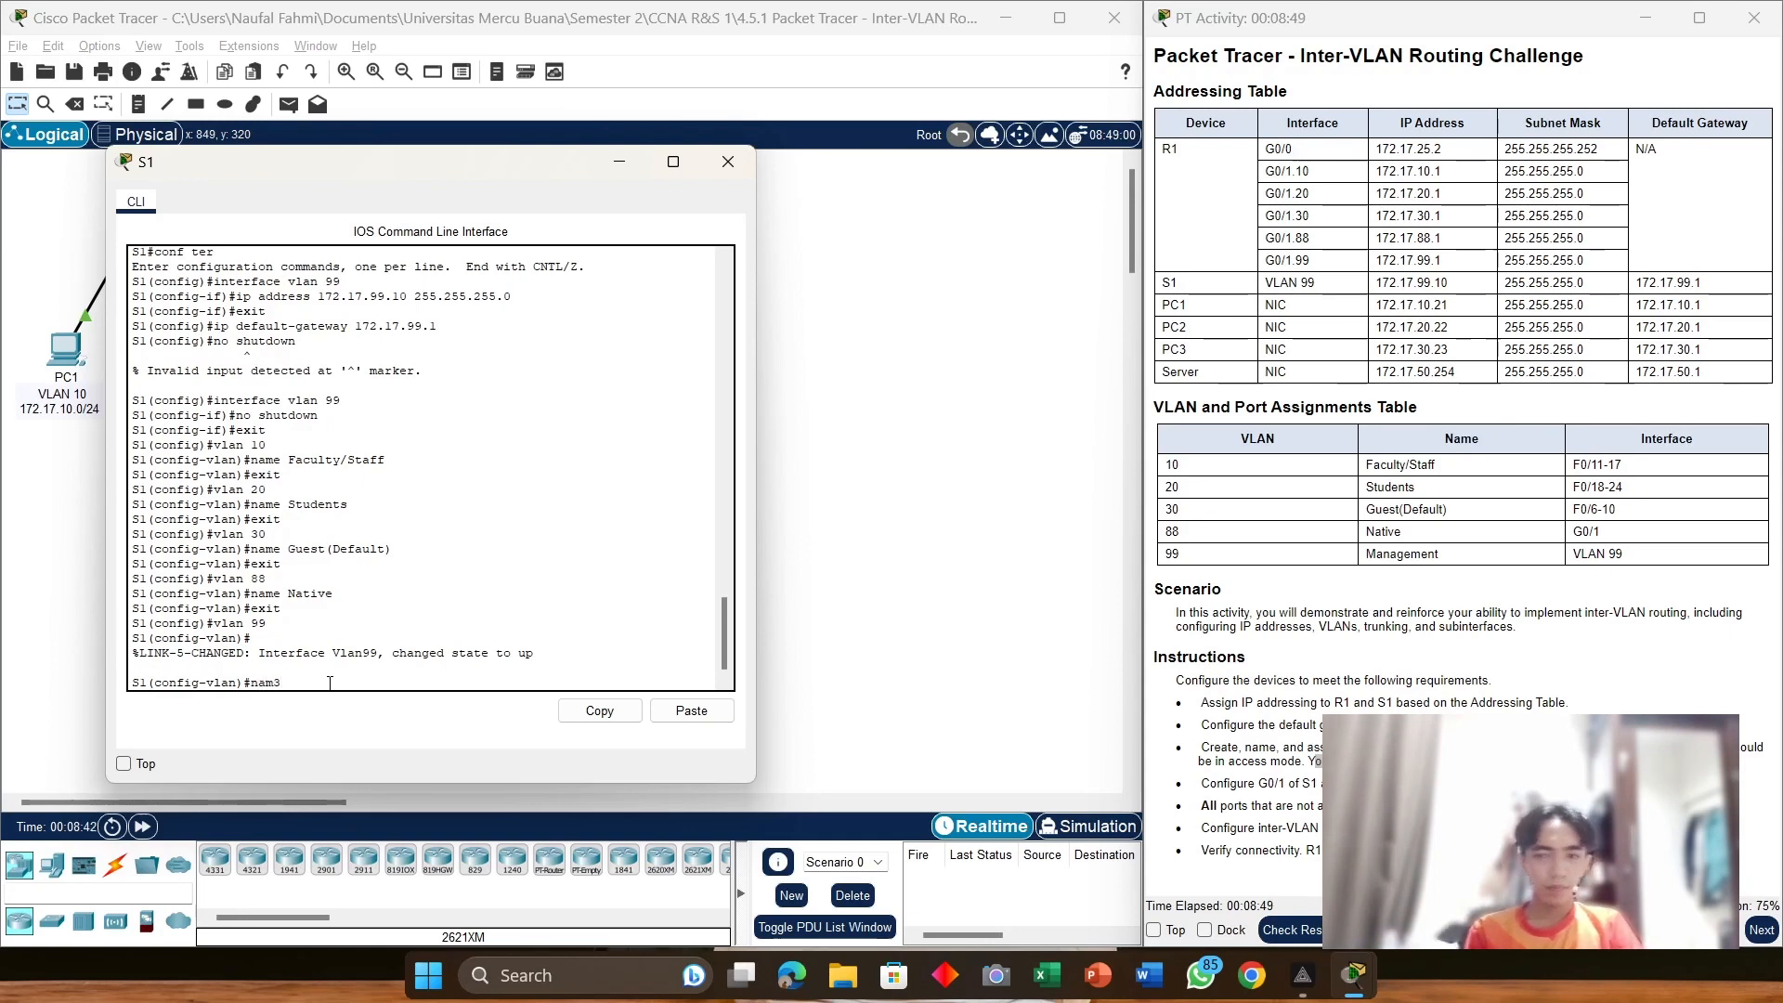
key("BackSpace")
type("e")
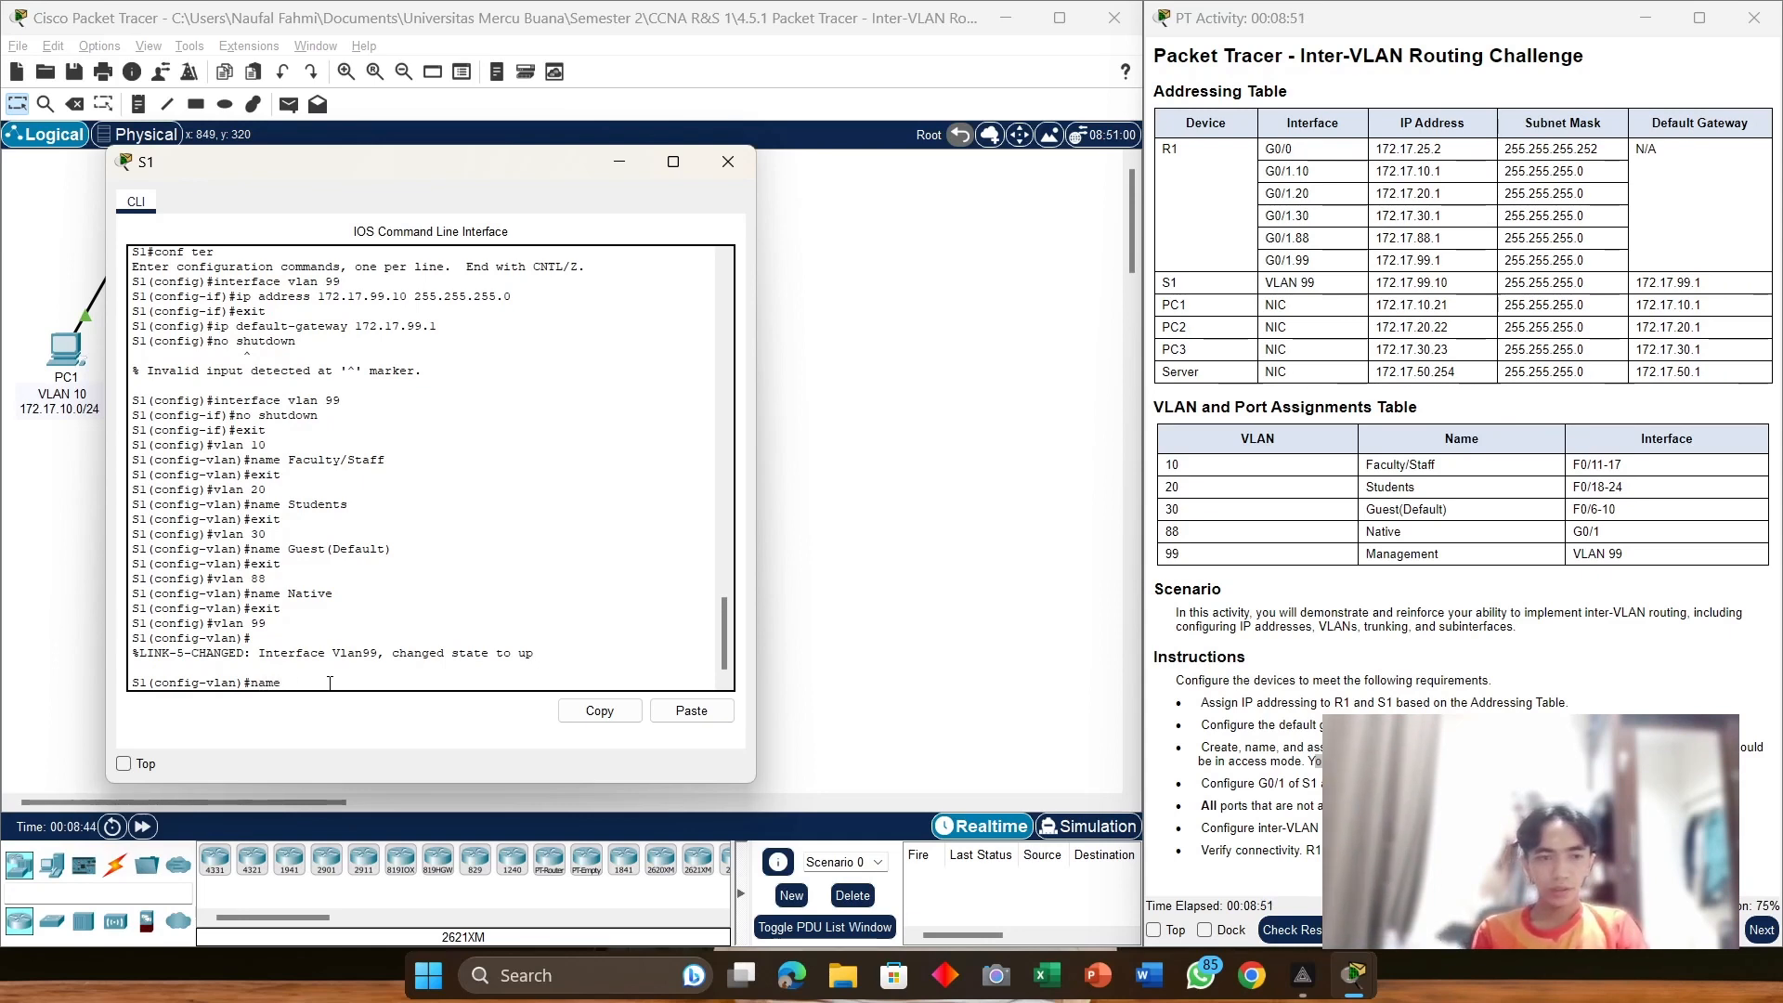
type(" Management")
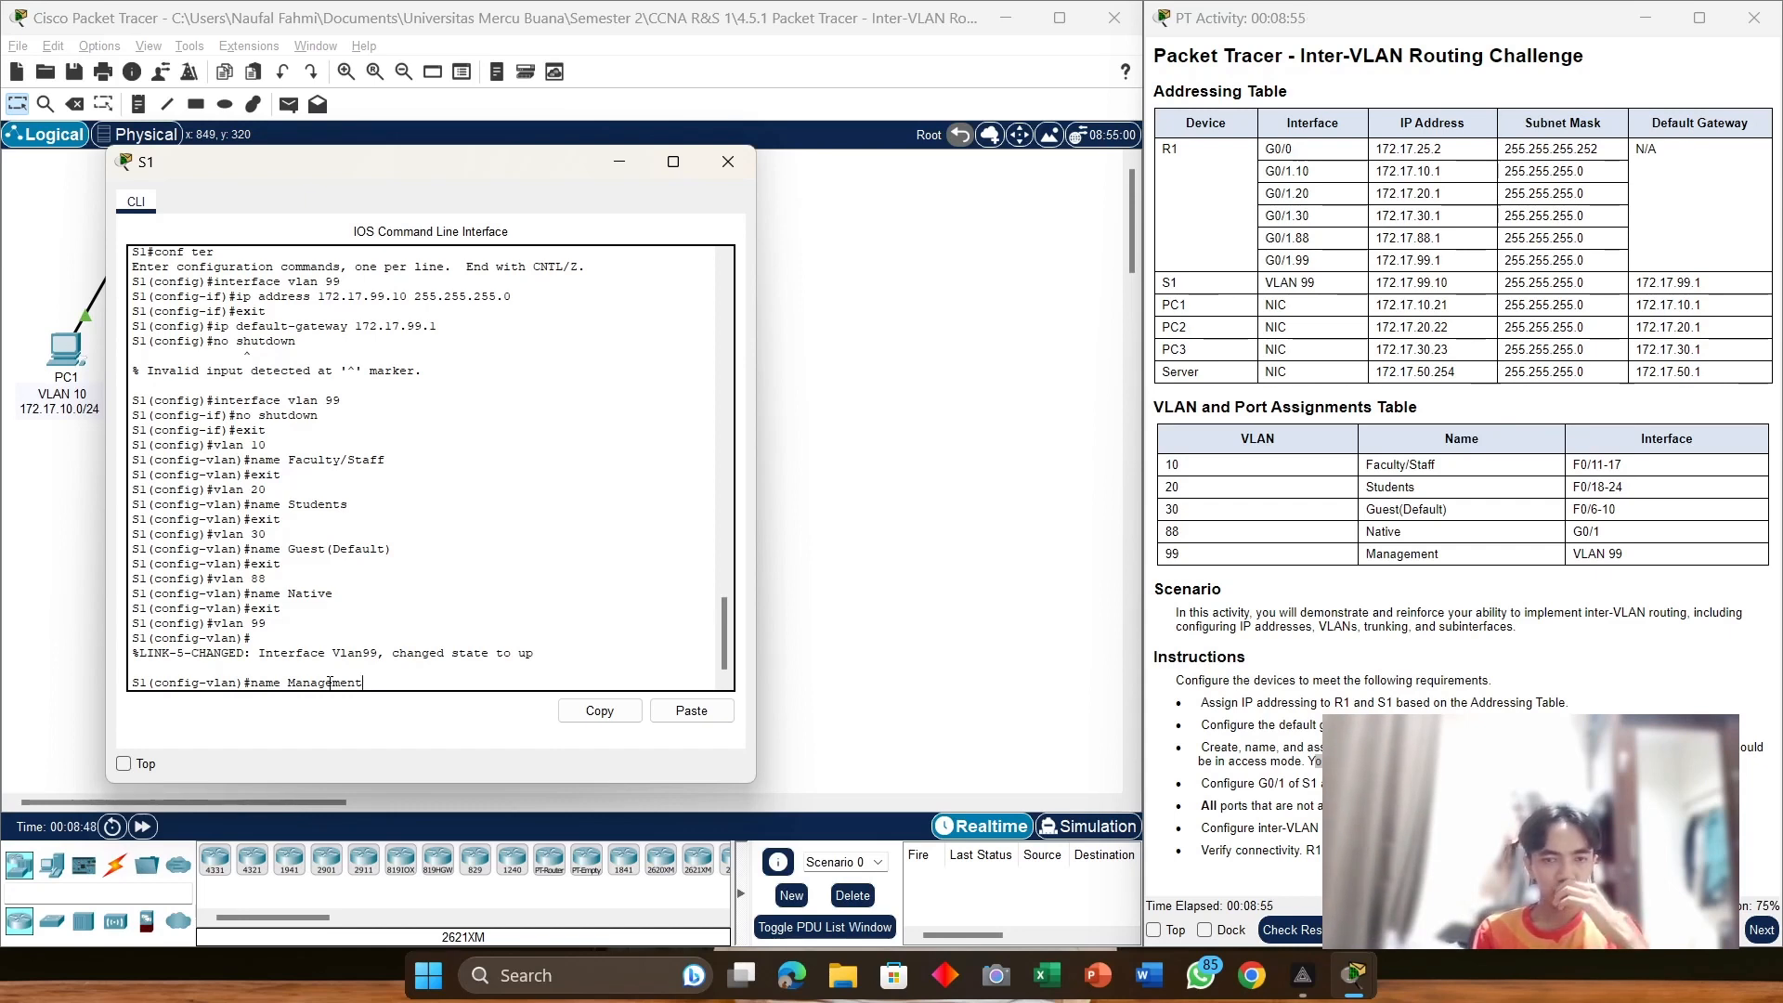
key("Return")
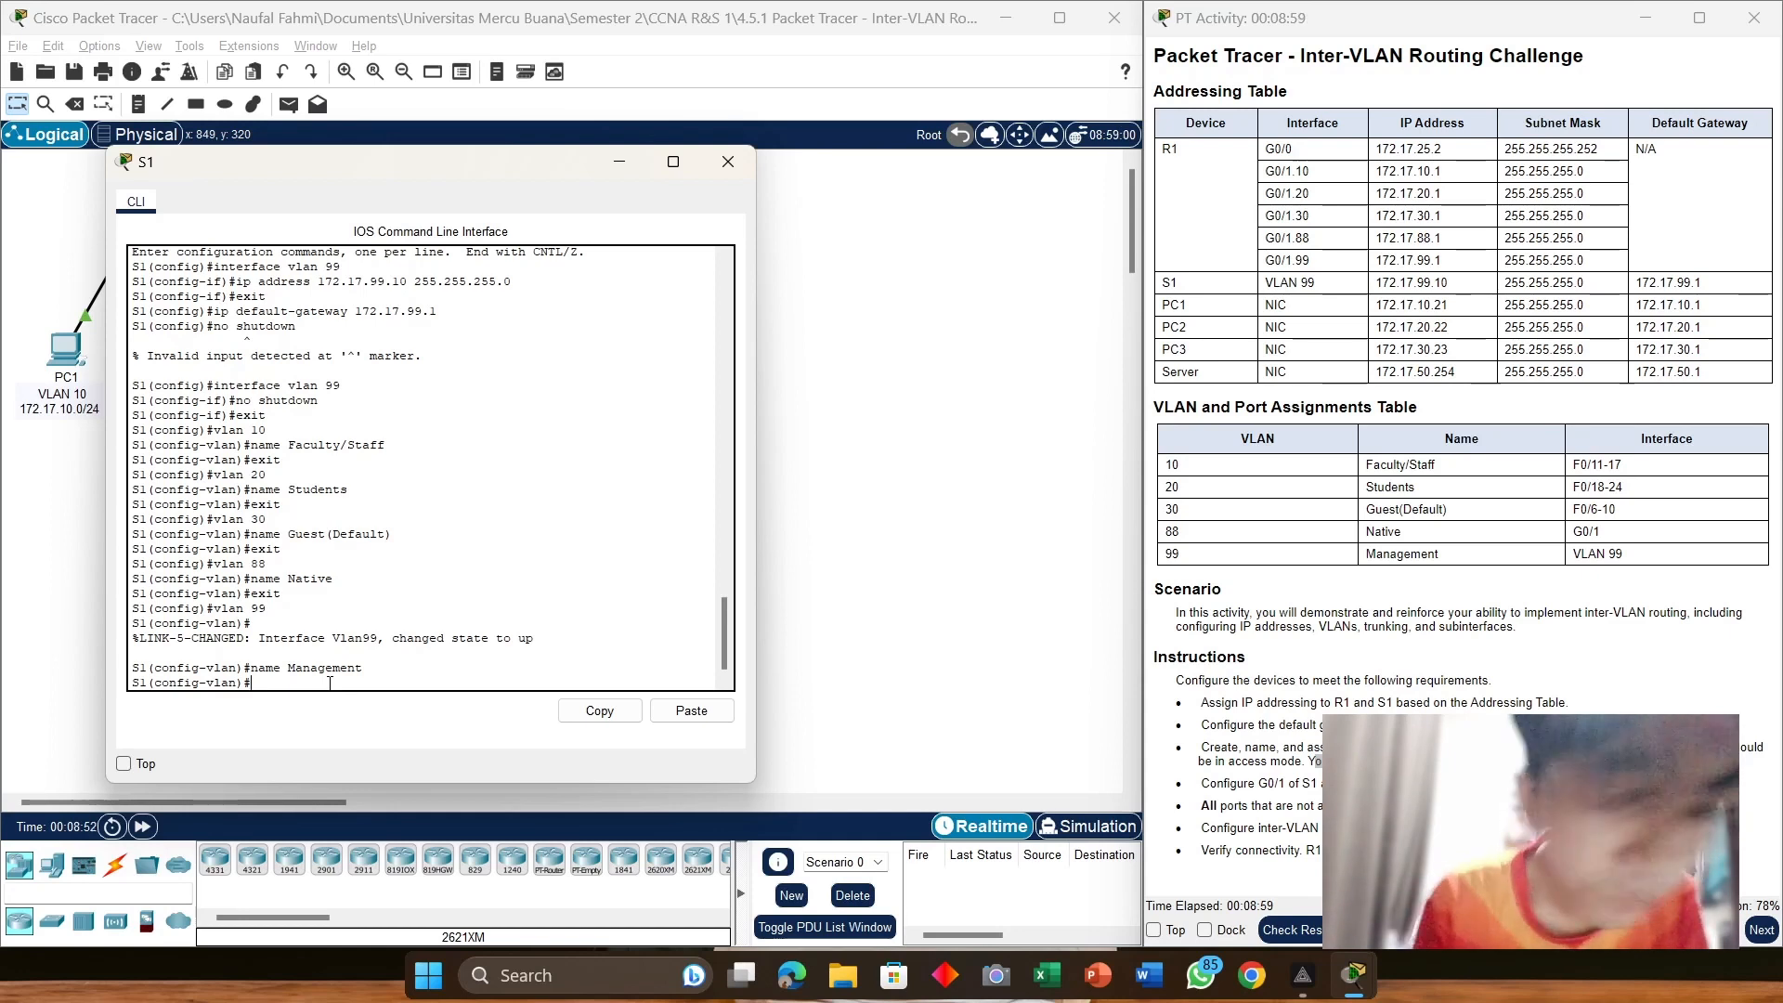
Step: Exit VLAN 99 configuration on S1 to global configuration mode and review the VLAN and Port Assignments Table
type("exit")
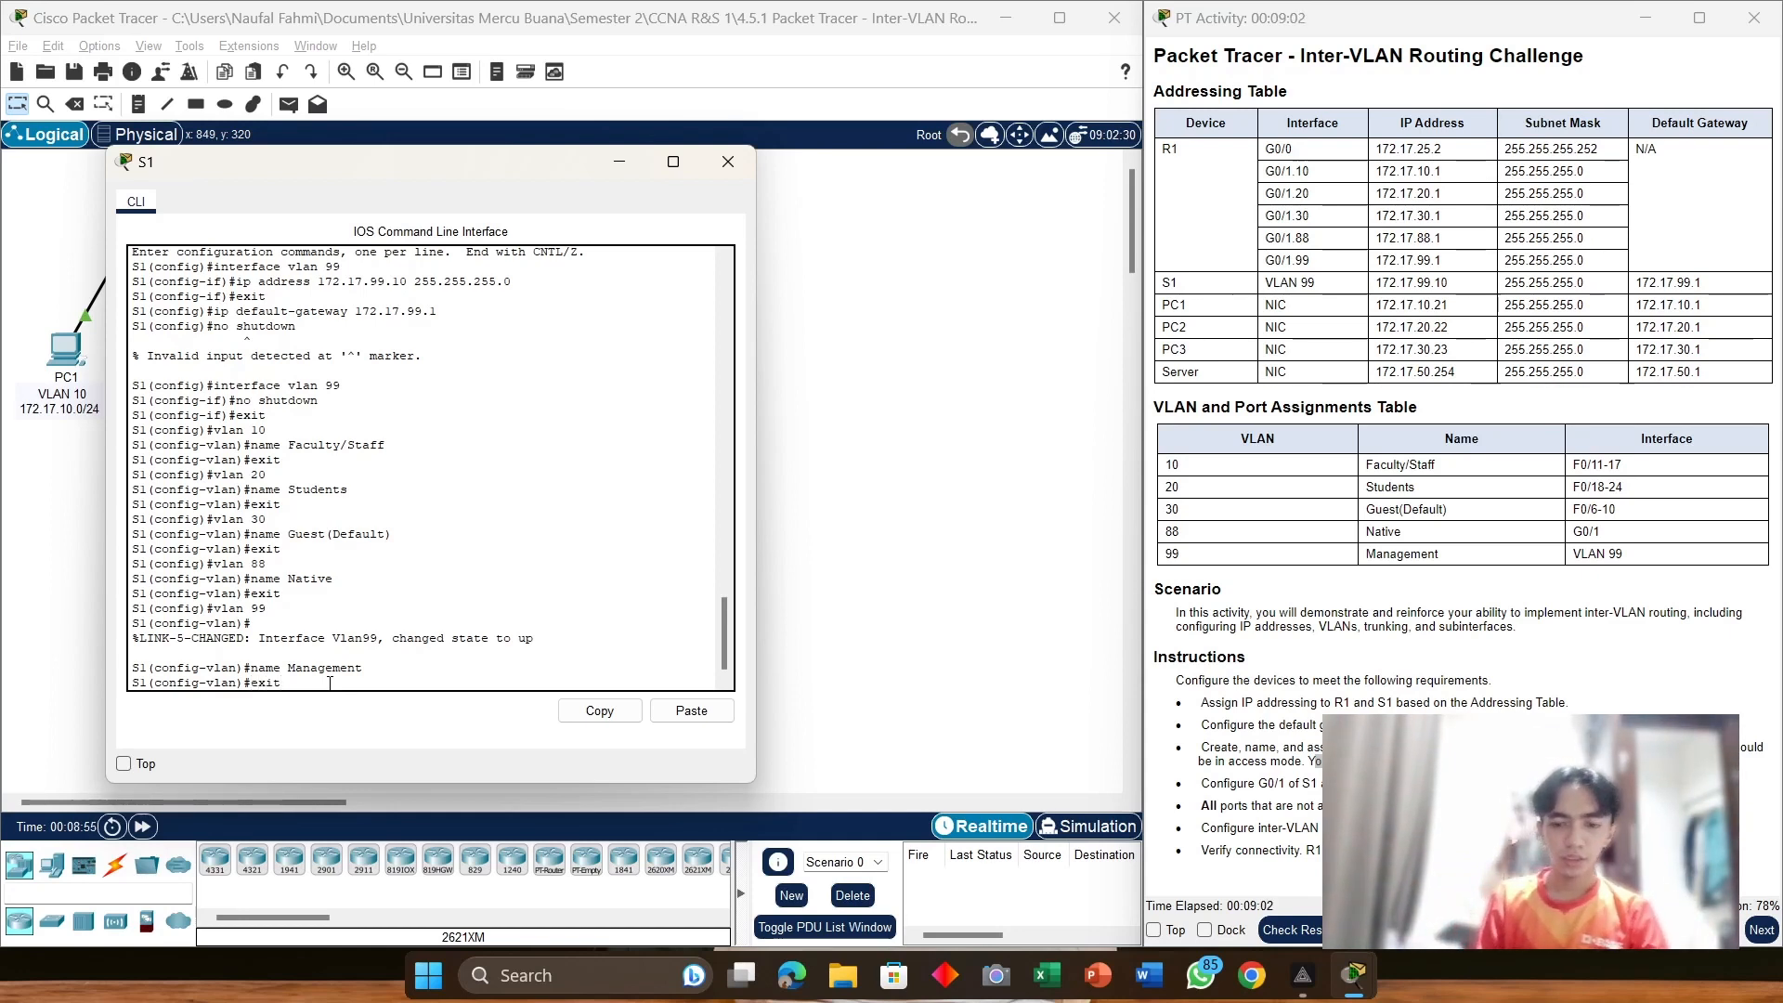
key("Return")
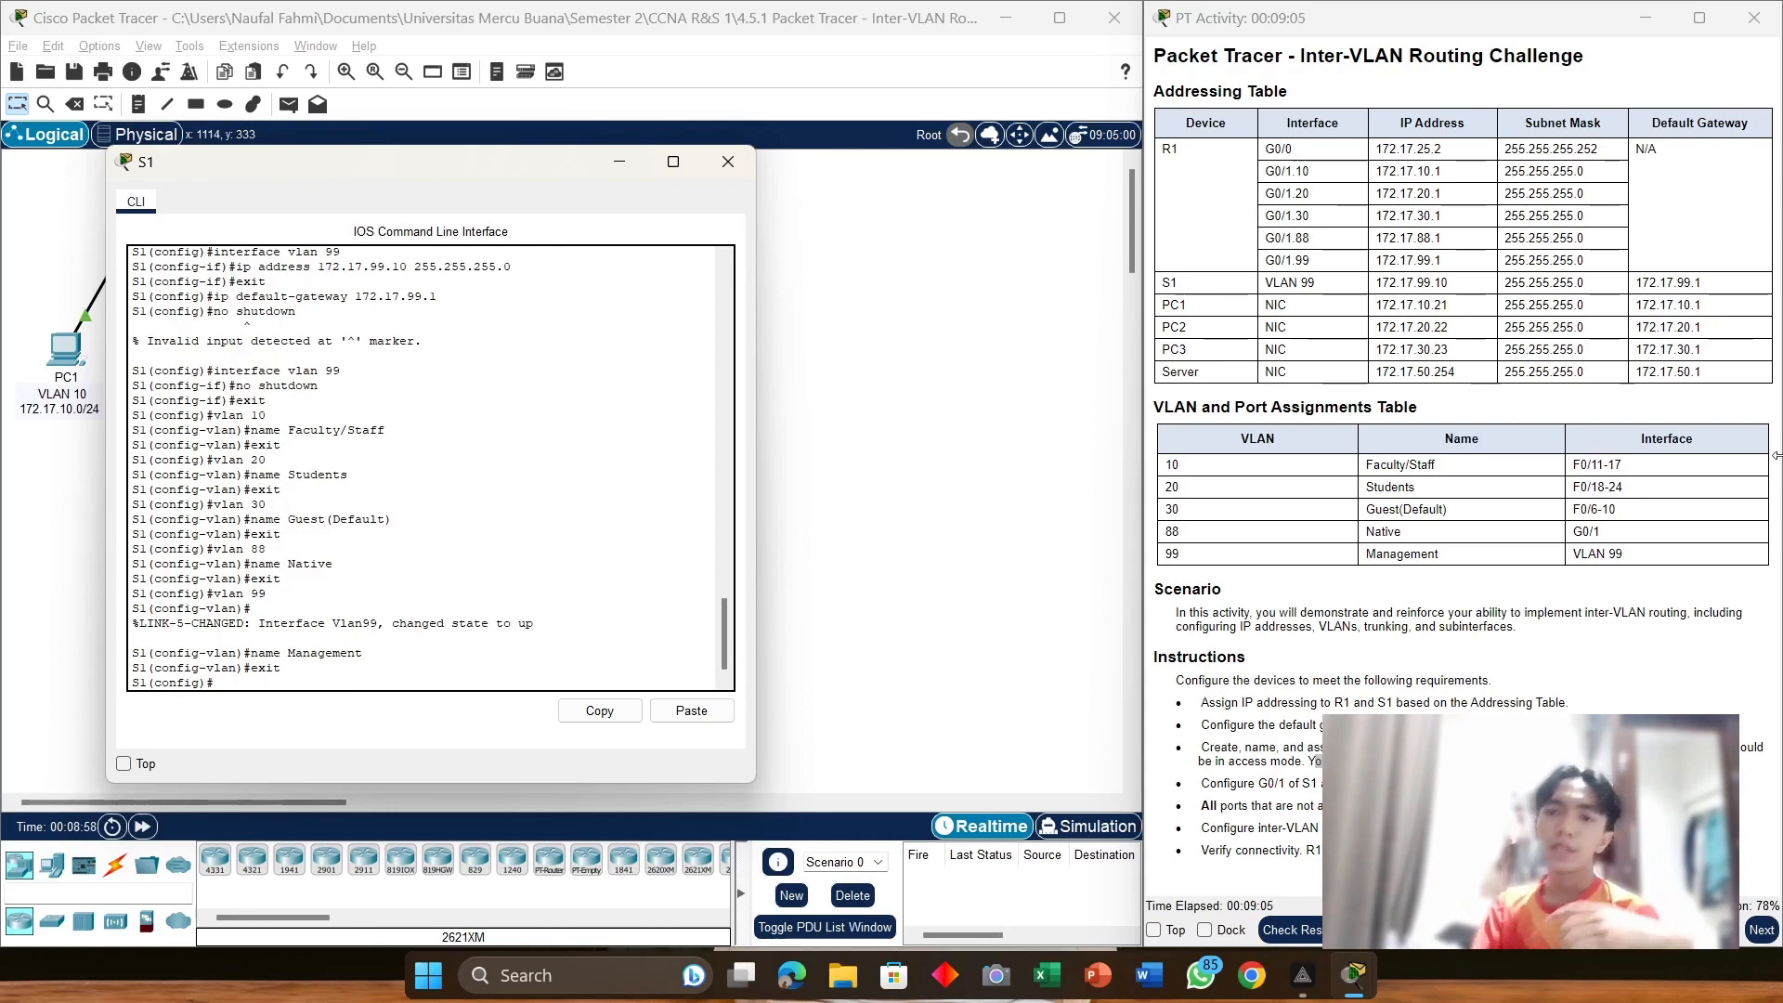
left_click_drag(1492, 557, 1182, 487)
left_click(1185, 485)
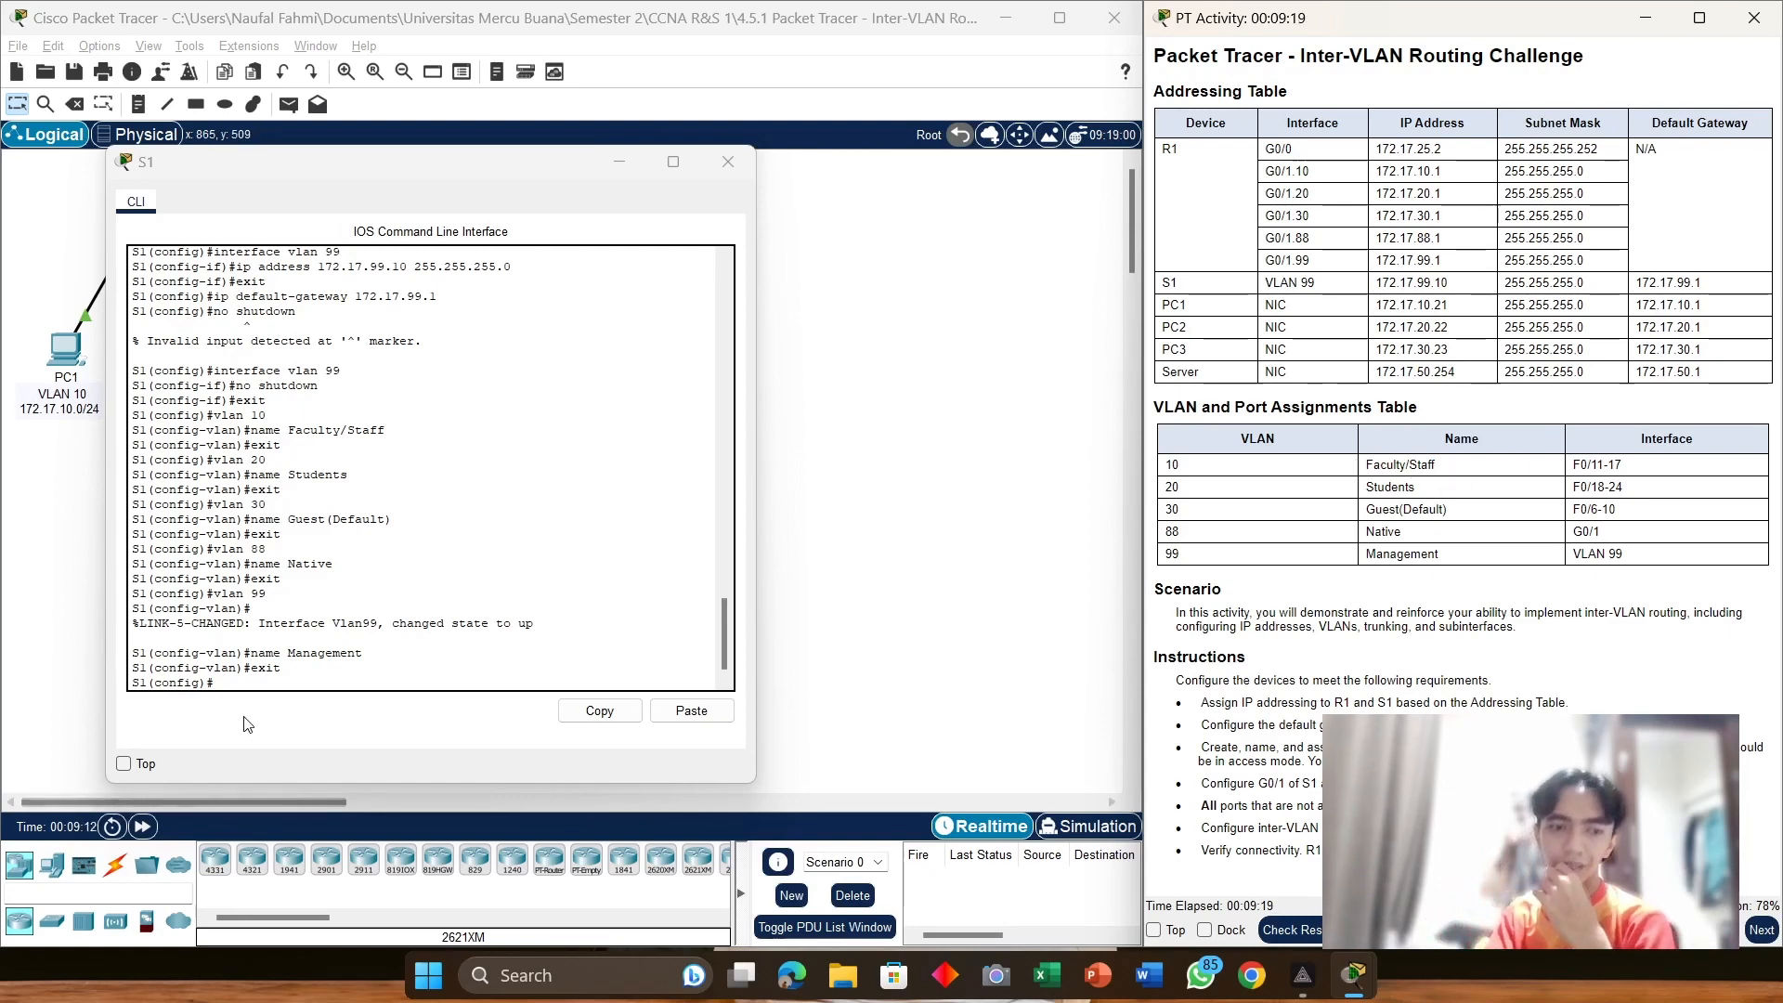
Step: Enter interface range configuration for the Faculty/Staff ports f0/11-17 on S1
left_click(228, 683)
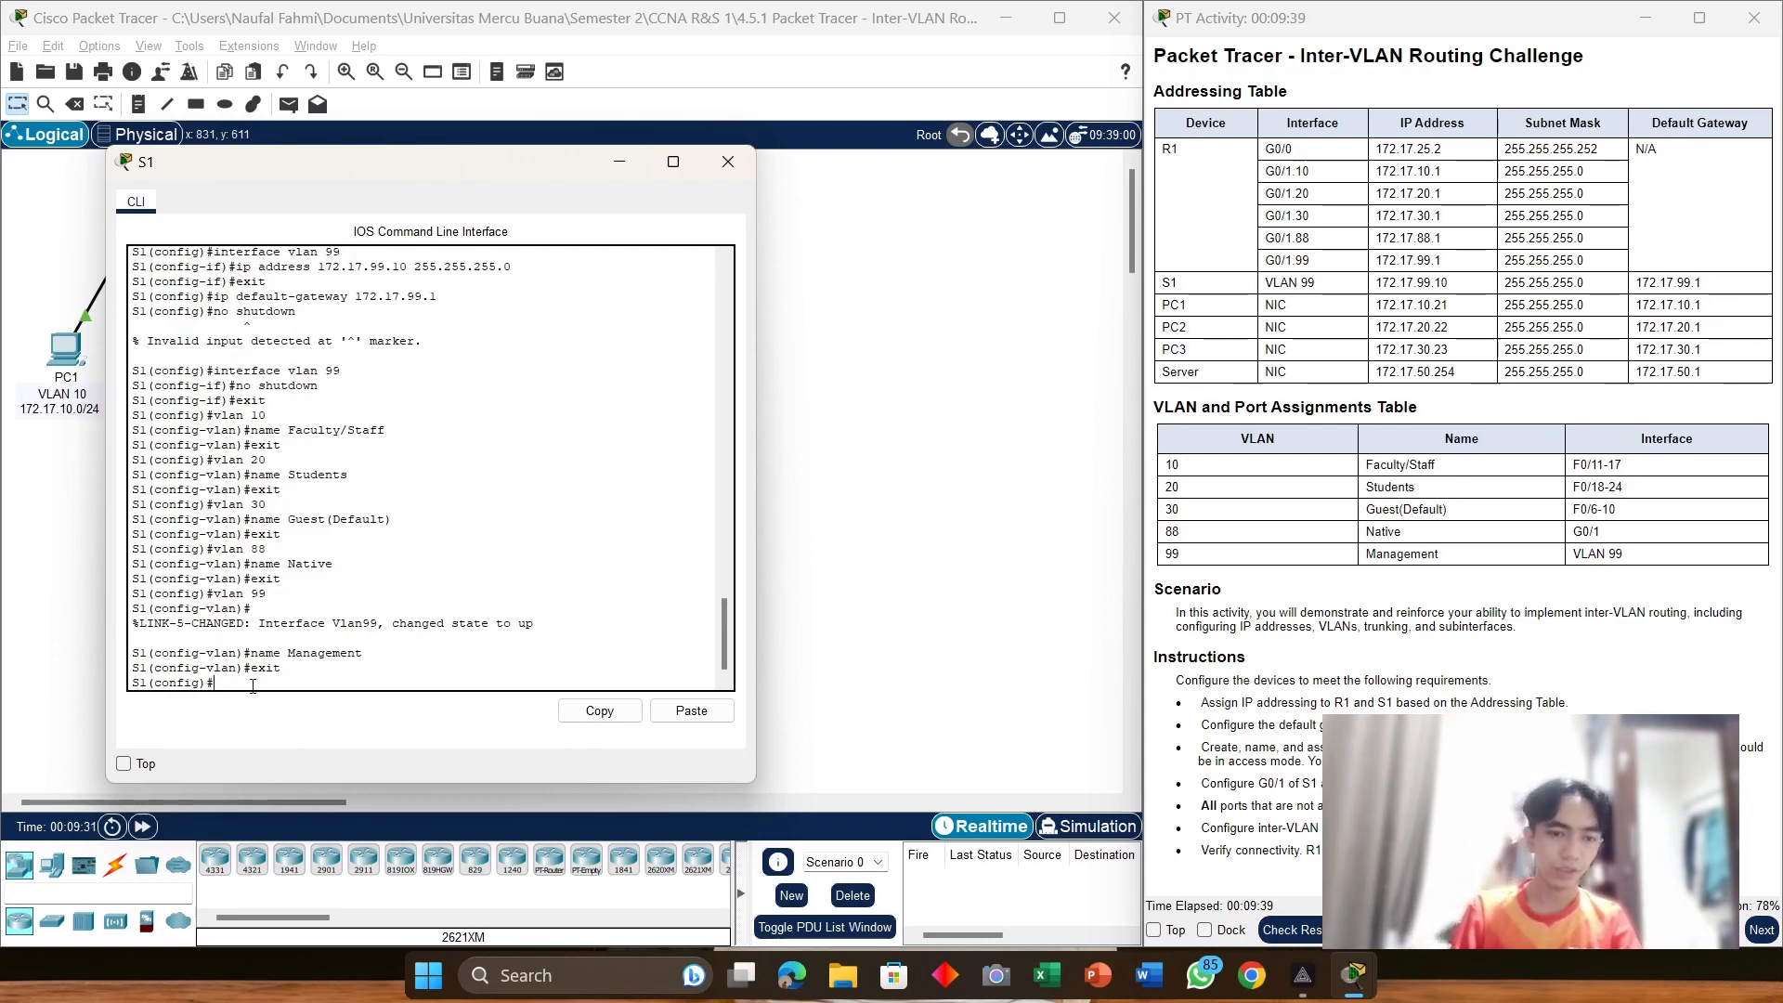
type("i")
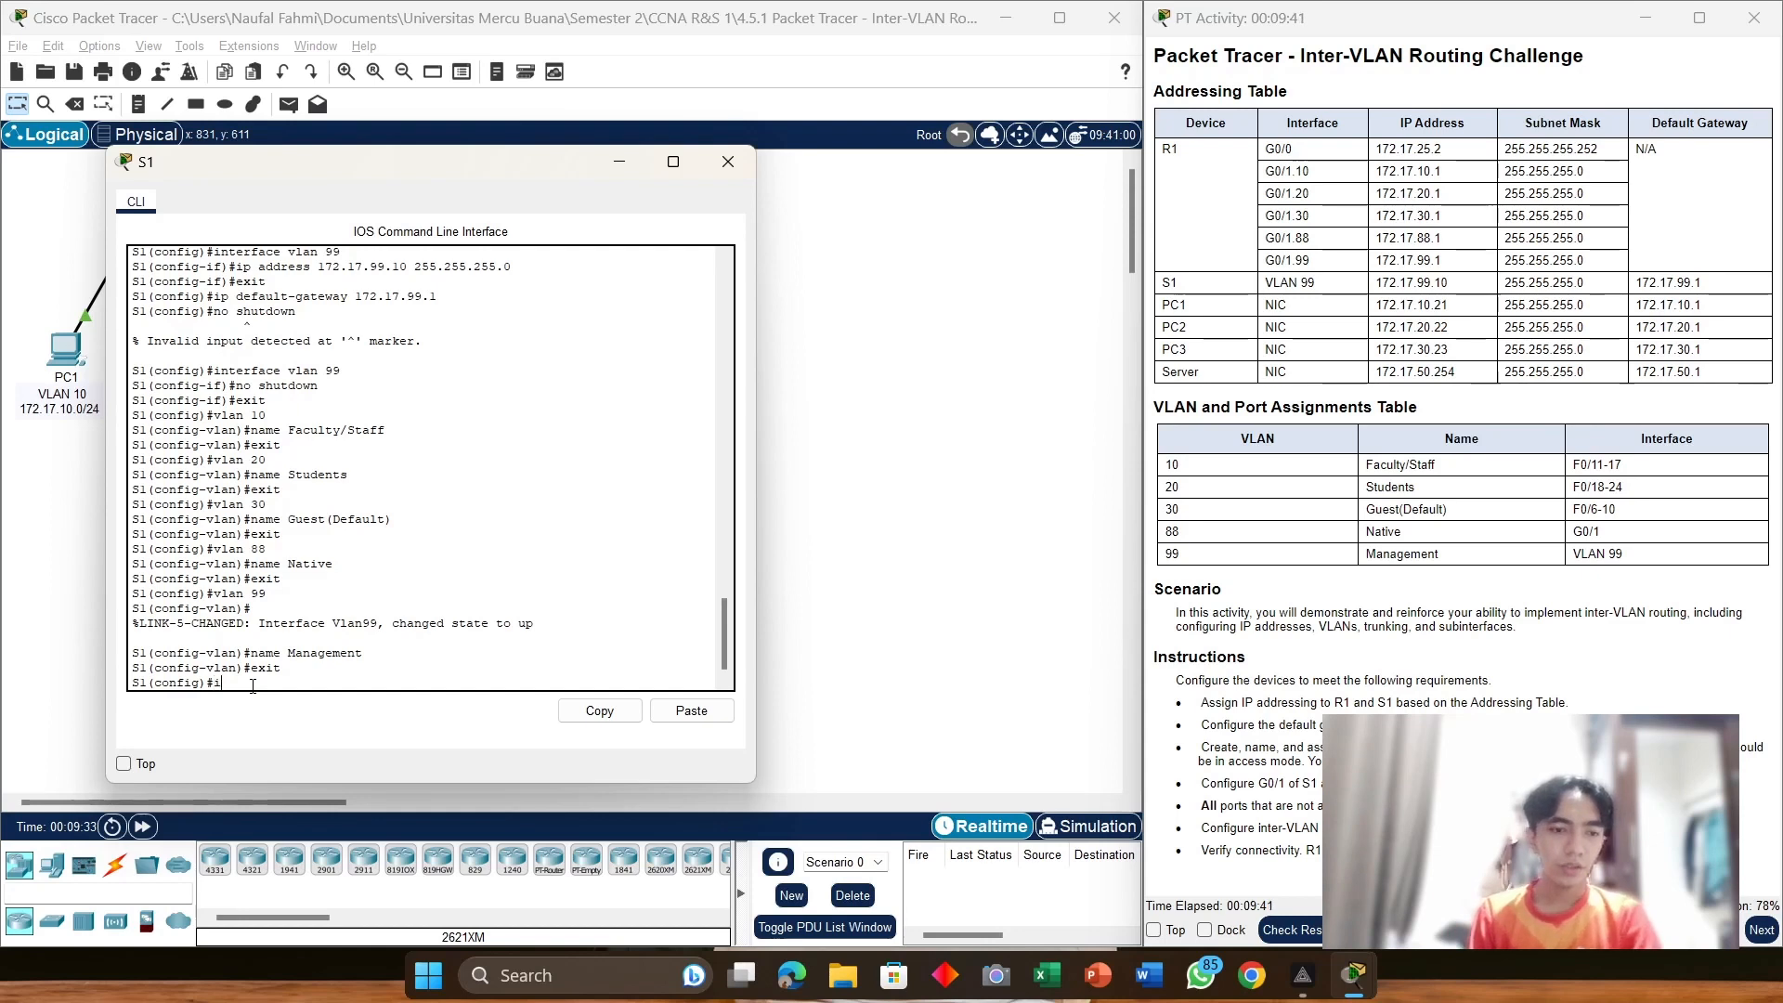
type("nterface r")
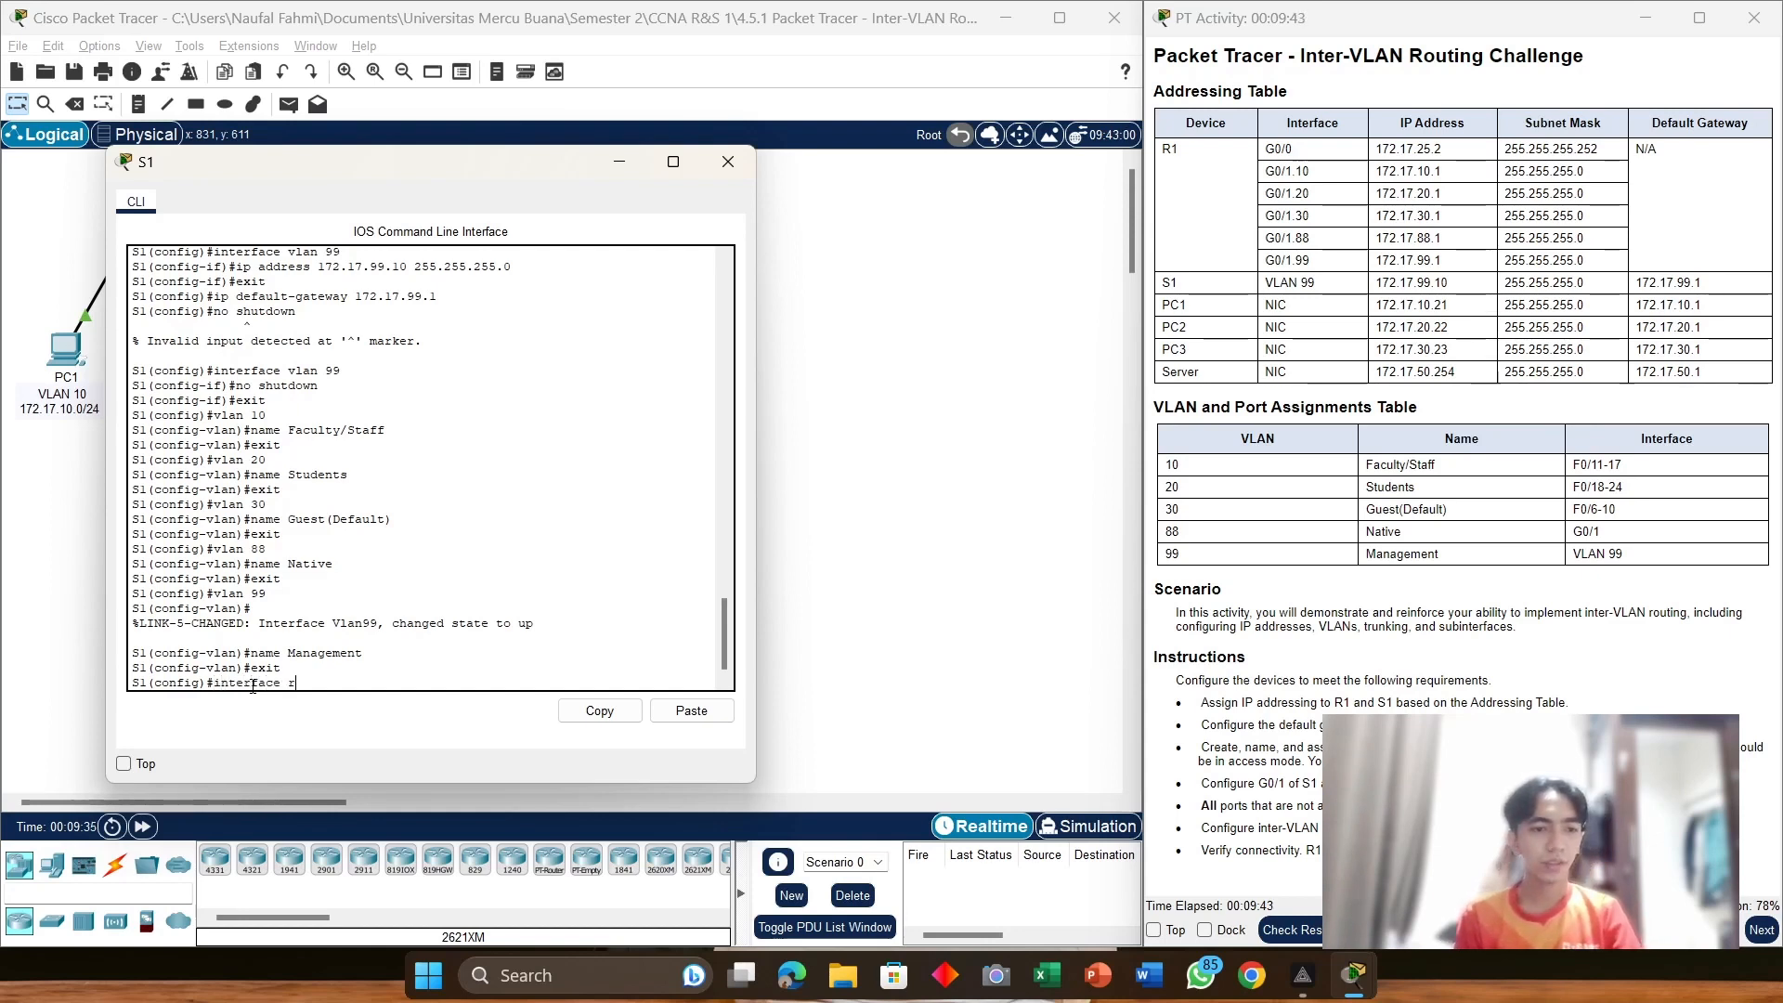
type("ange f")
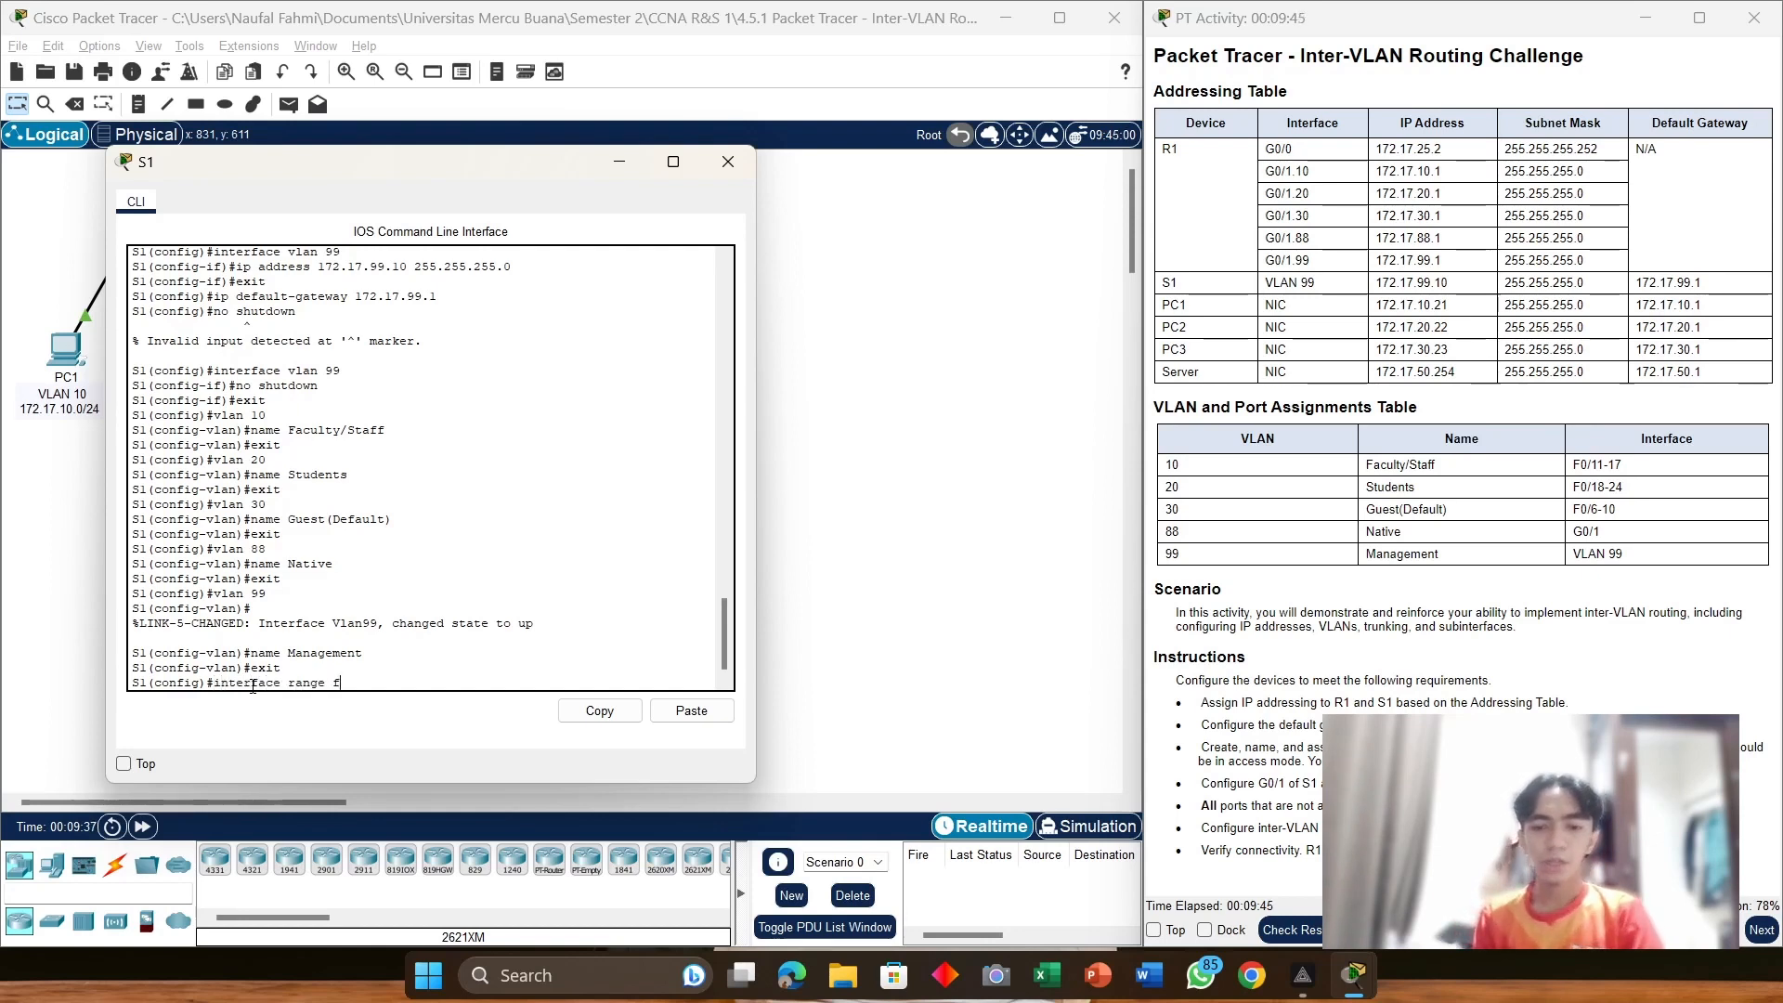
type("0")
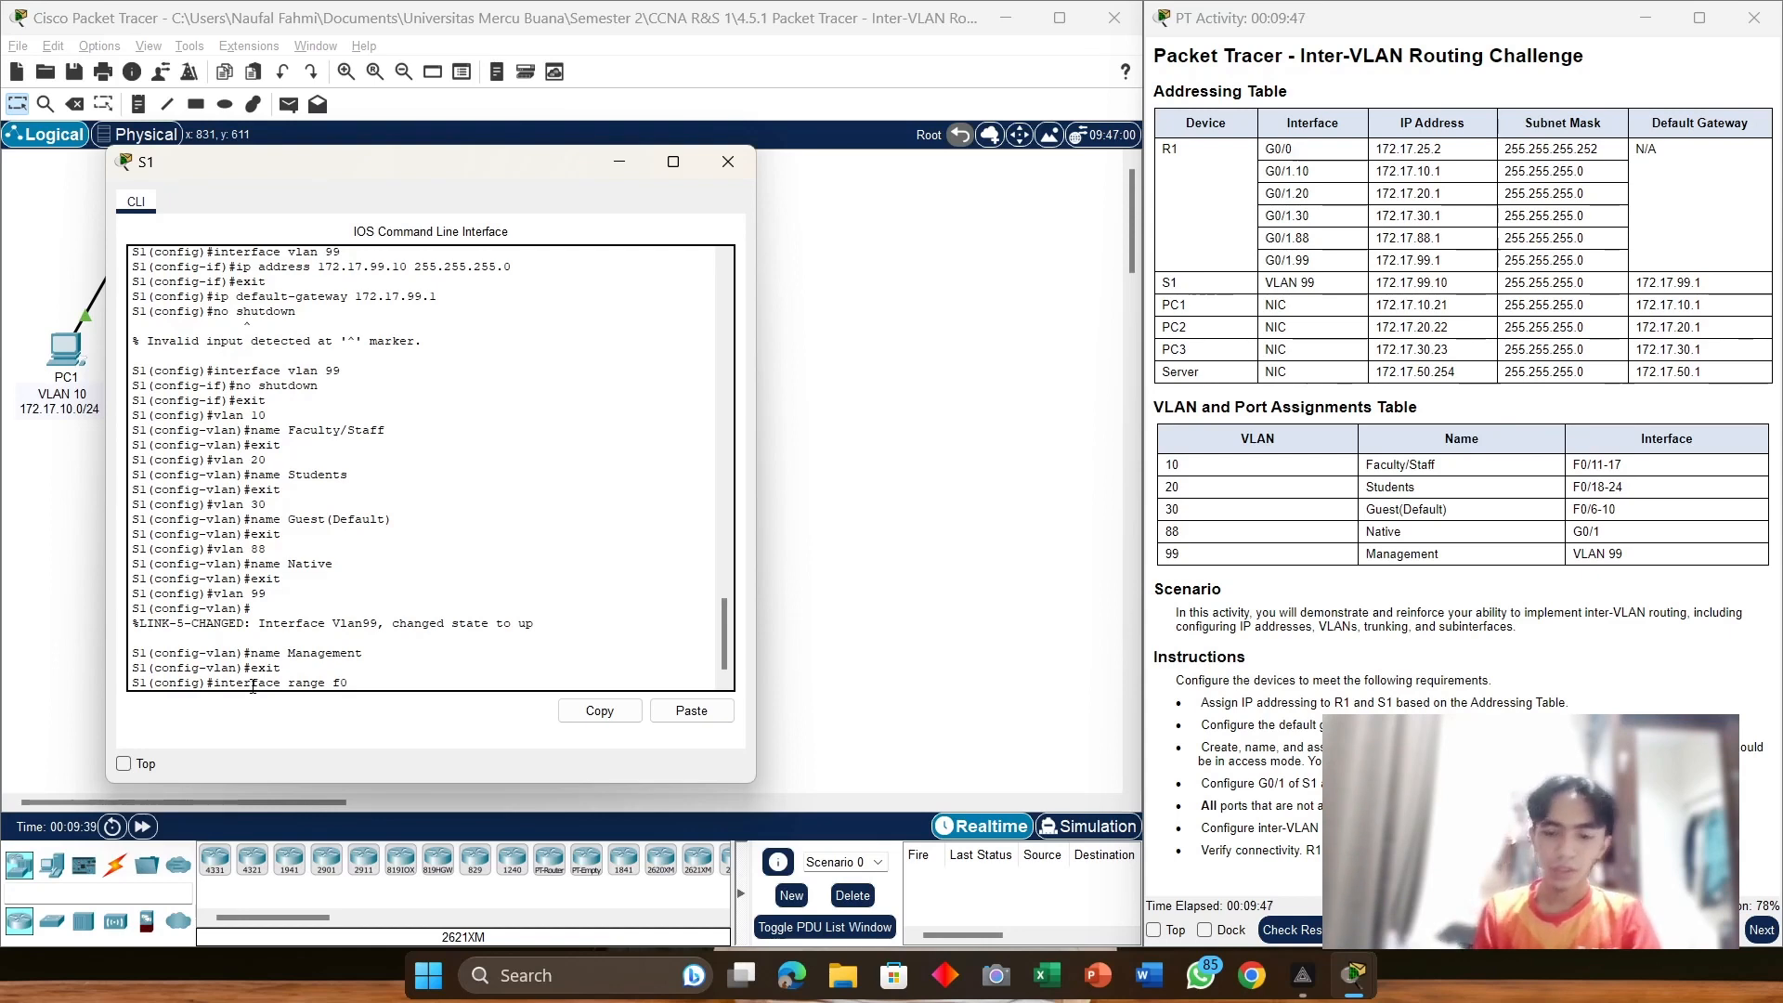
type("/11-17")
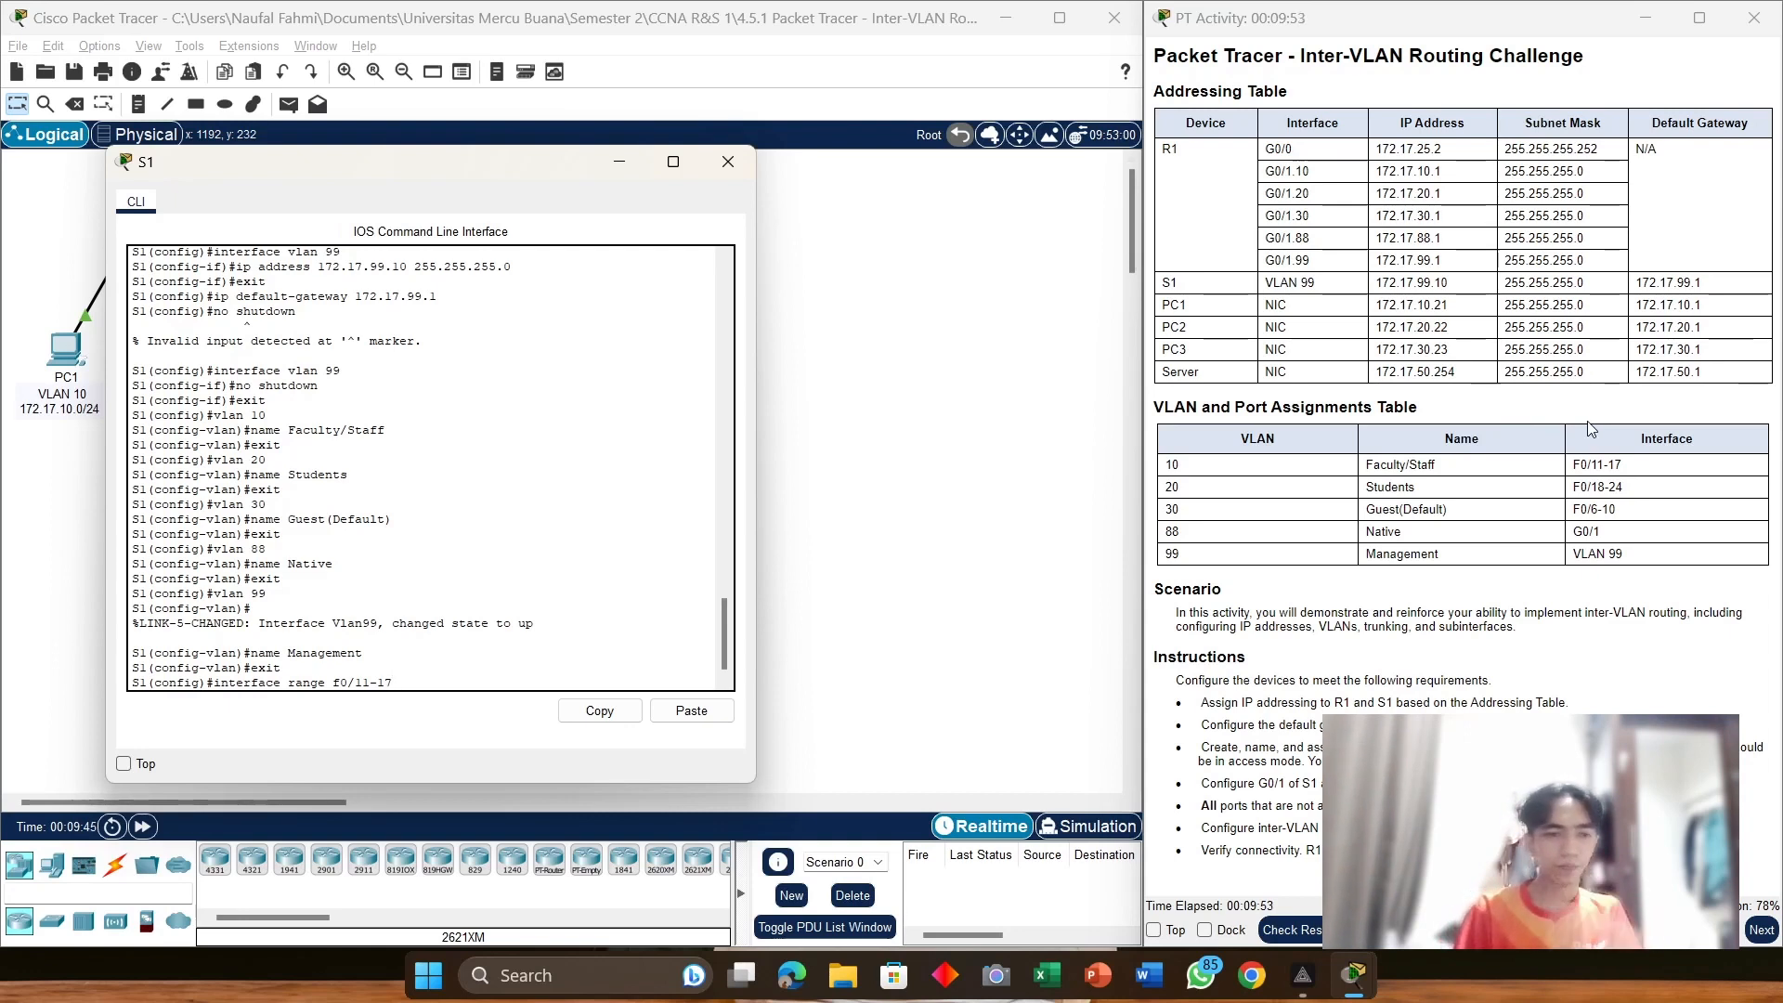
key("Return")
Step: Set the f0/11-17 ports to access mode with switchport mode access
type("swithp")
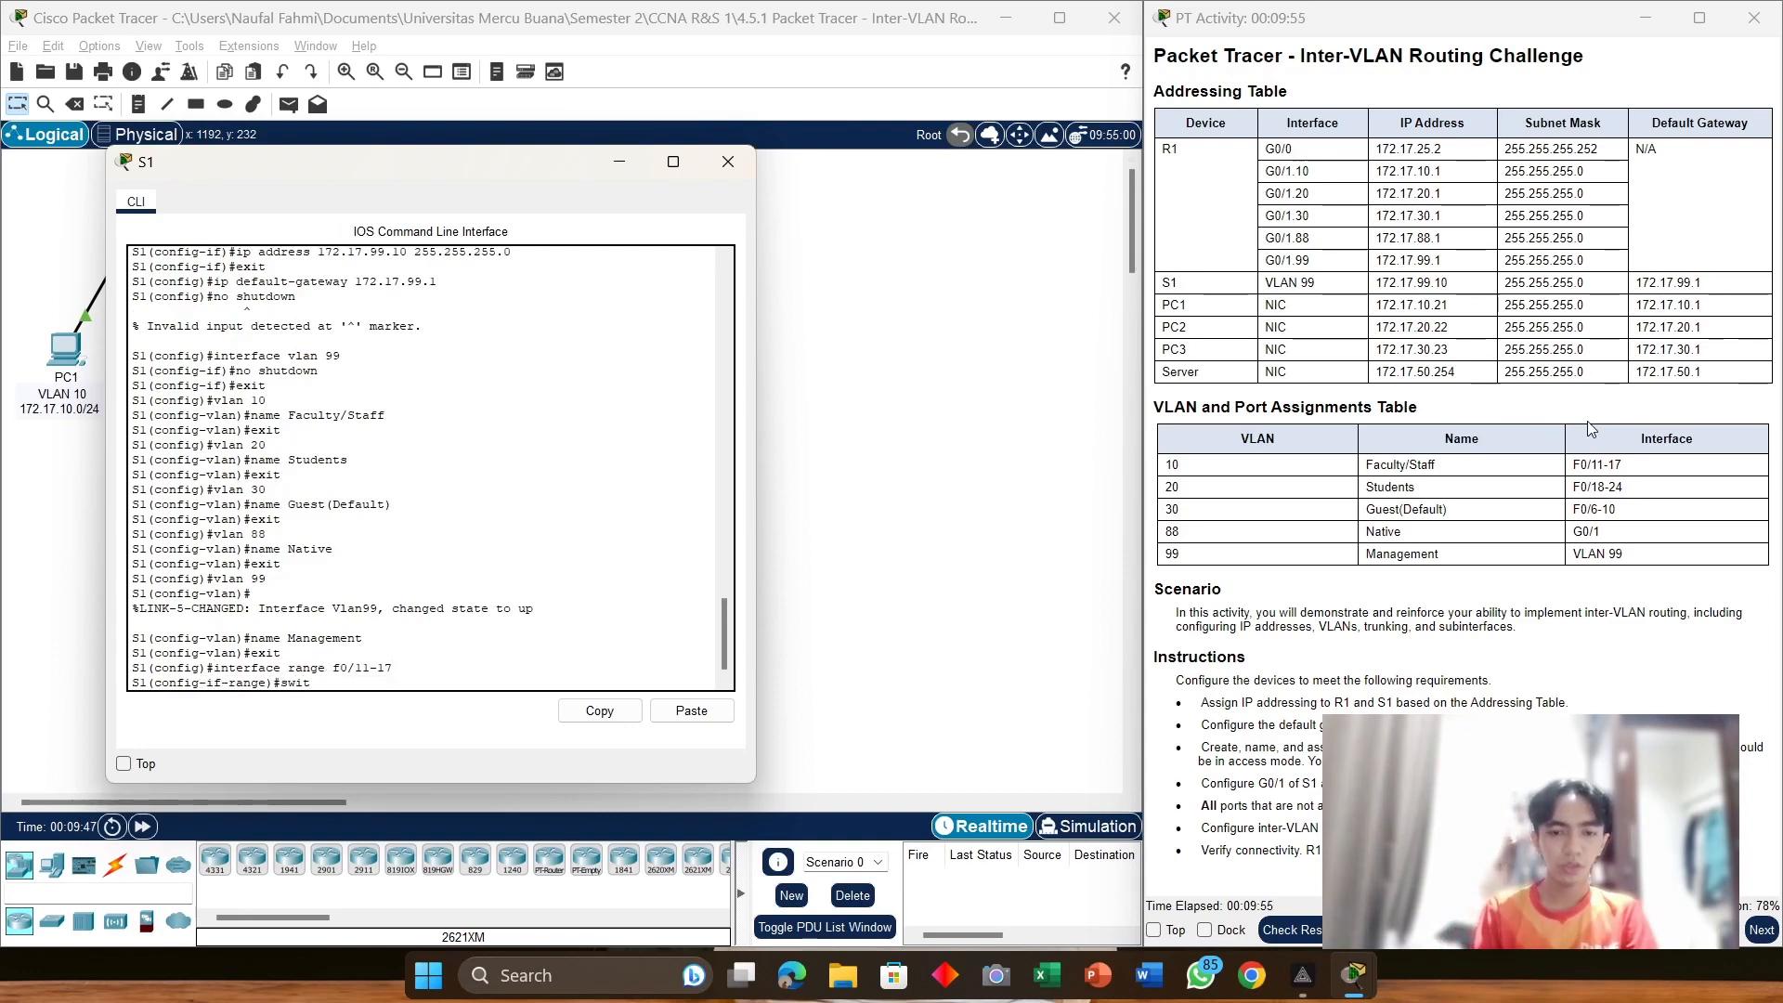
key("BackSpace")
key("BackSpace")
type("c")
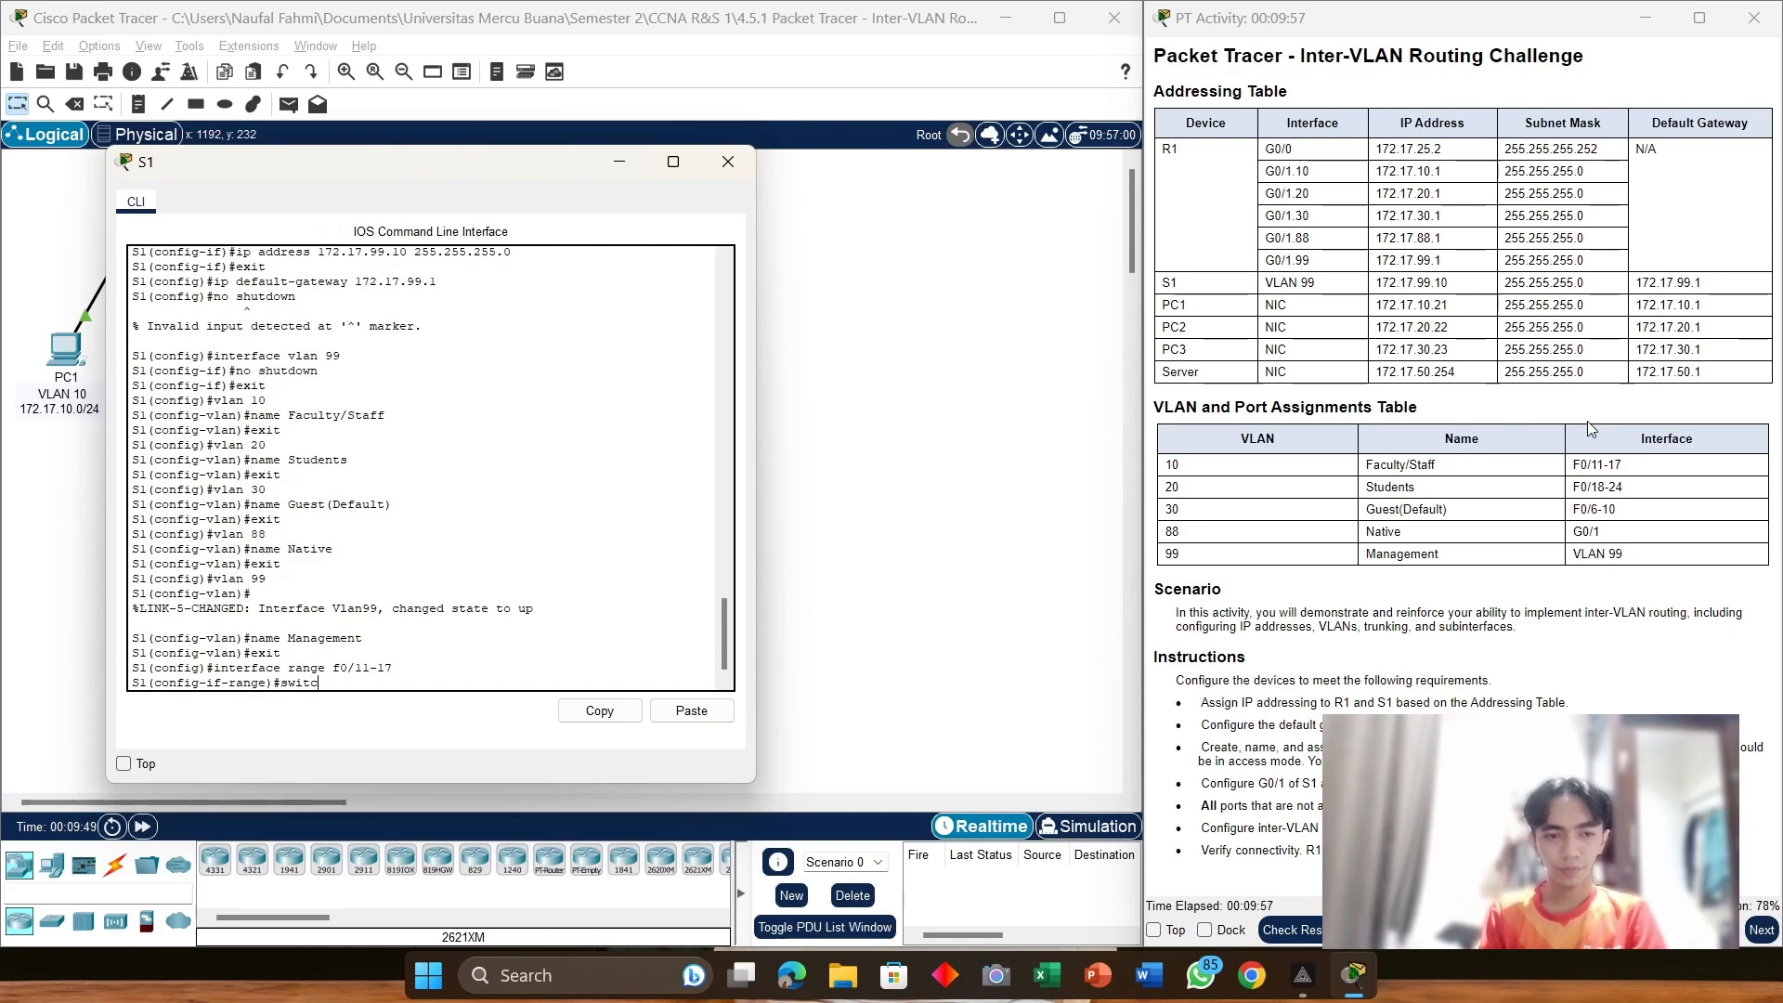
type("hport")
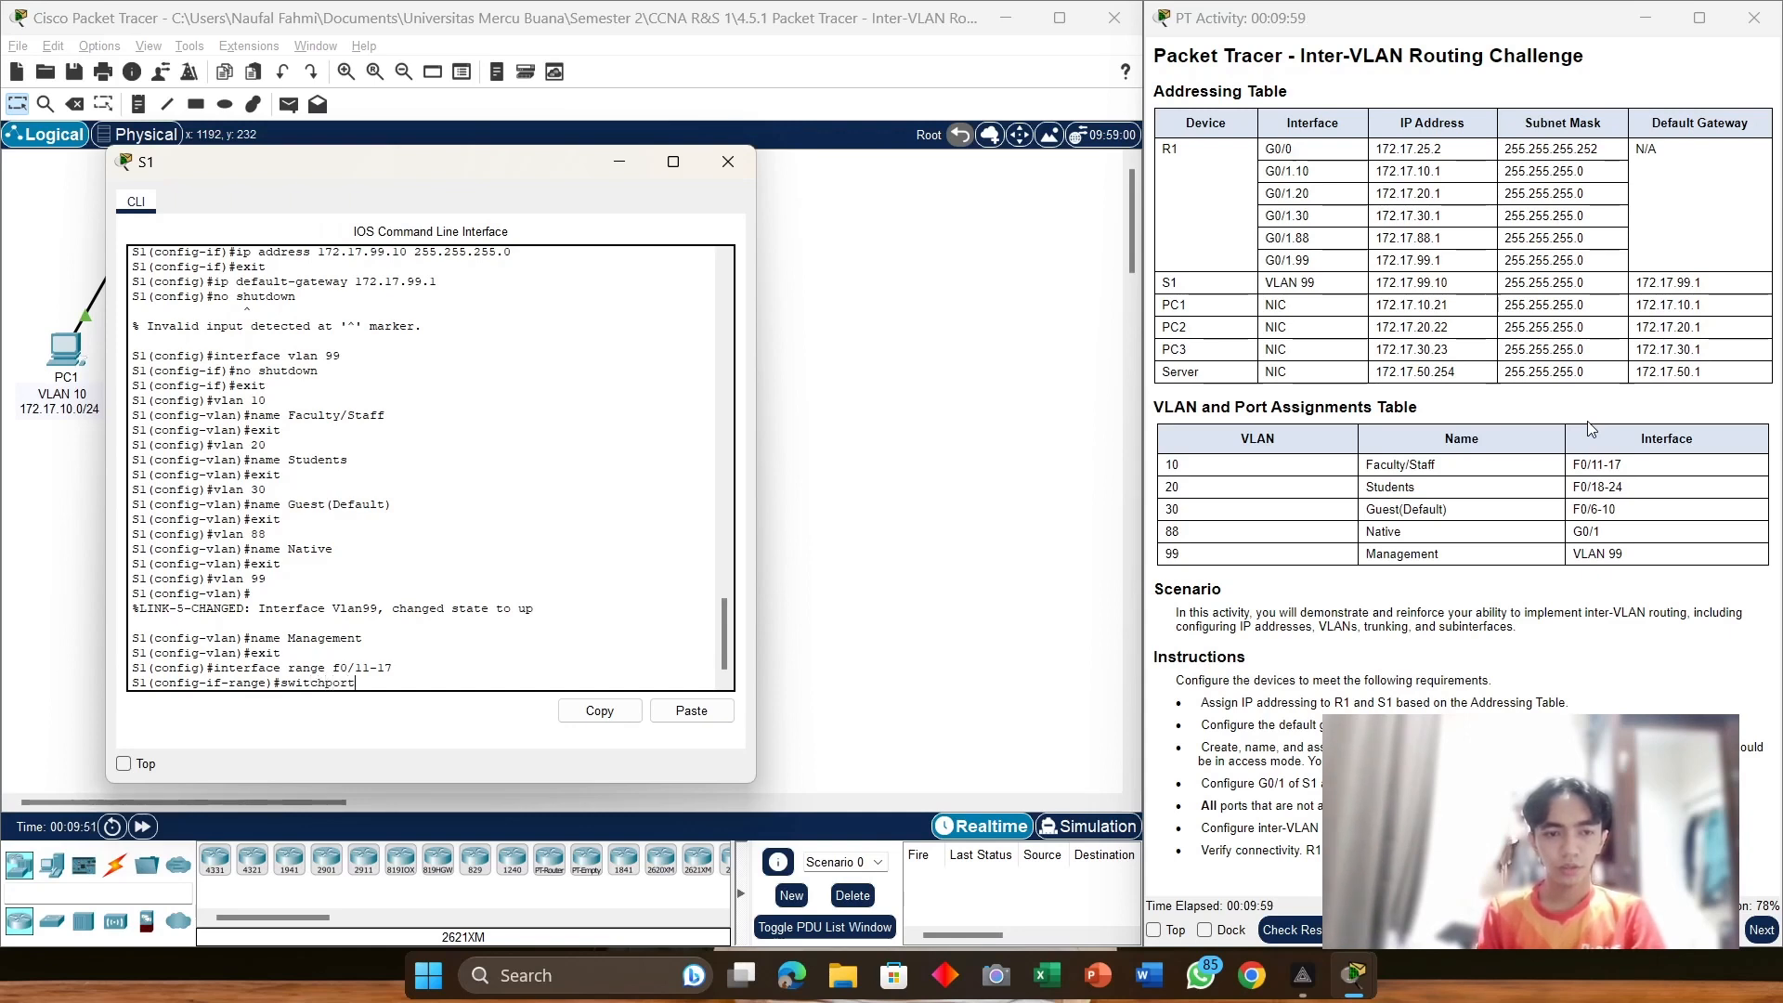
type(" mode acce")
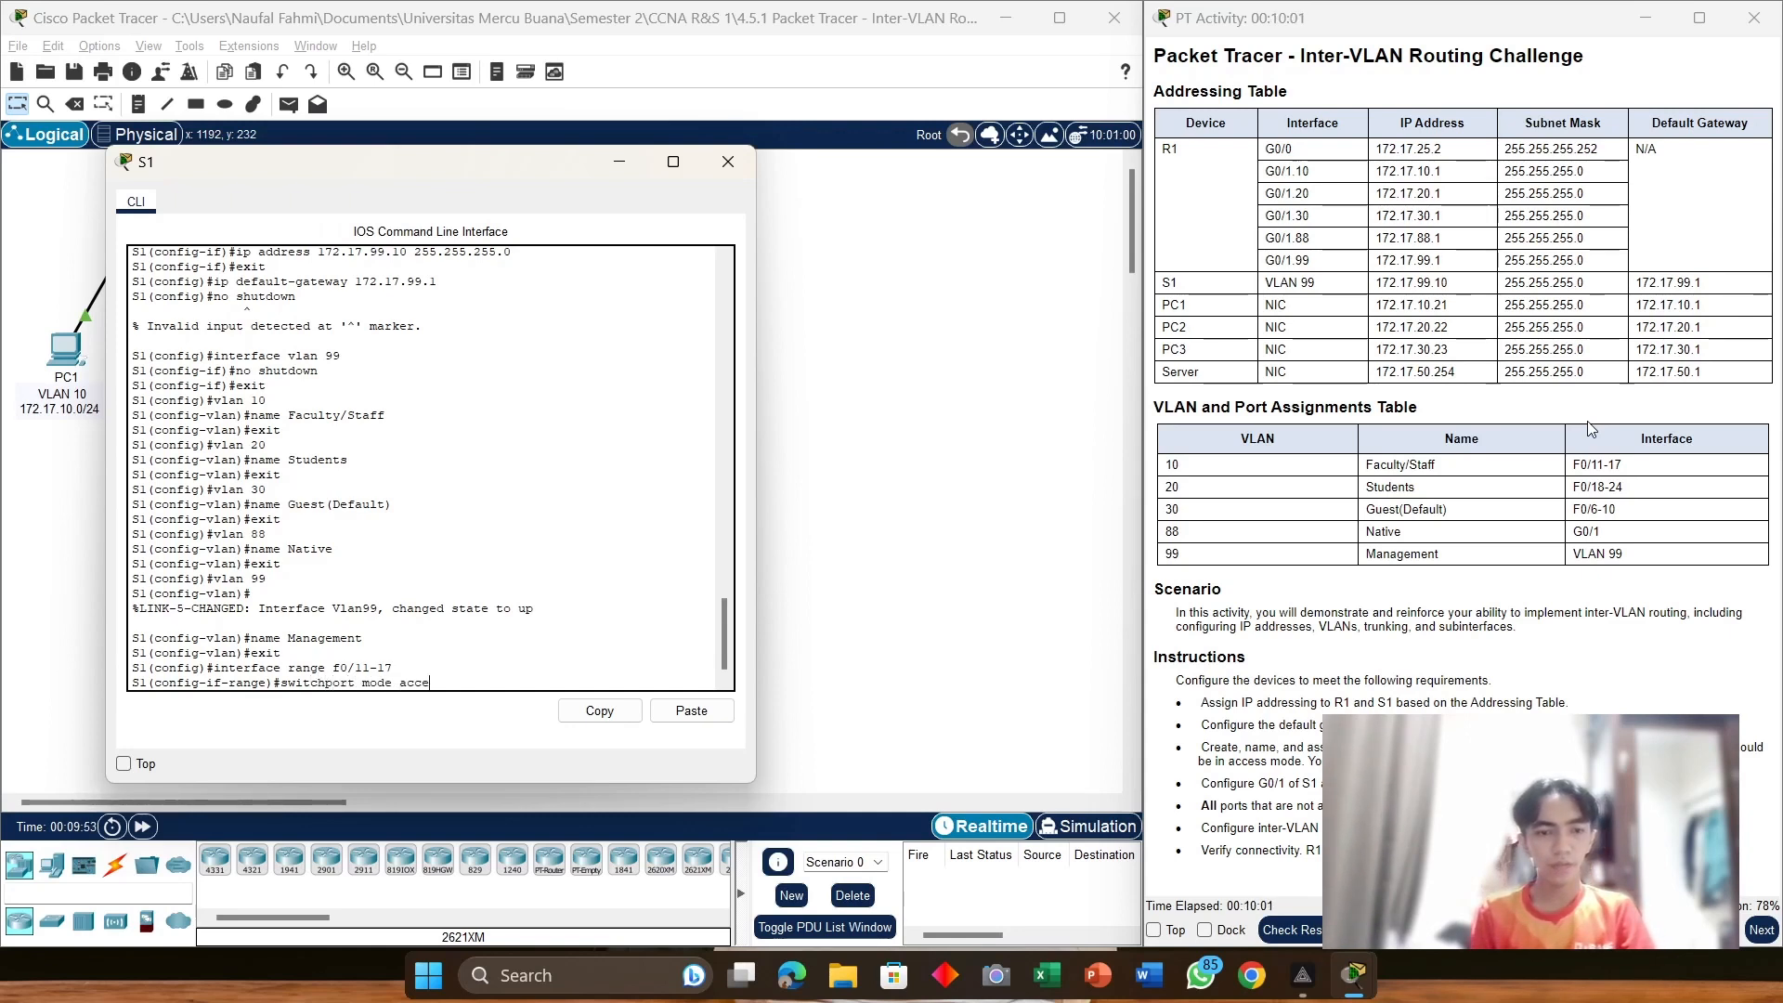
type("ss")
key("Return")
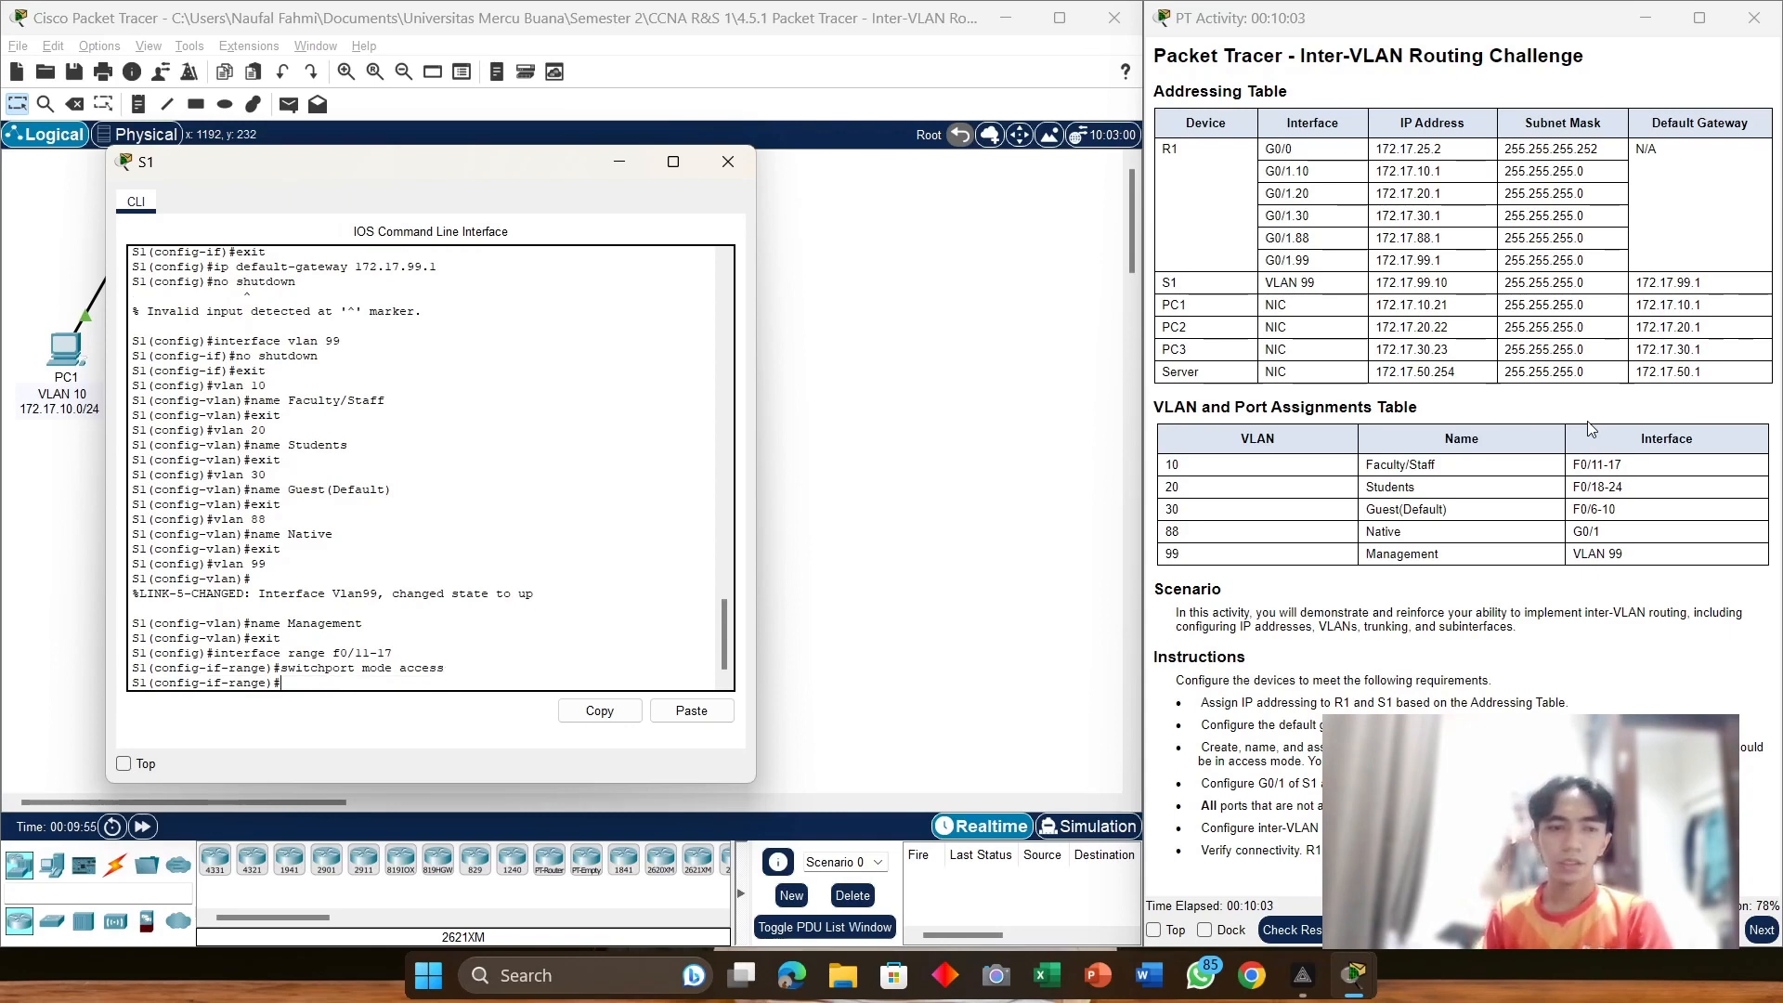
Step: Assign ports f0/11-17 to access VLAN 10 and exit back to global configuration mode
type("switchpor")
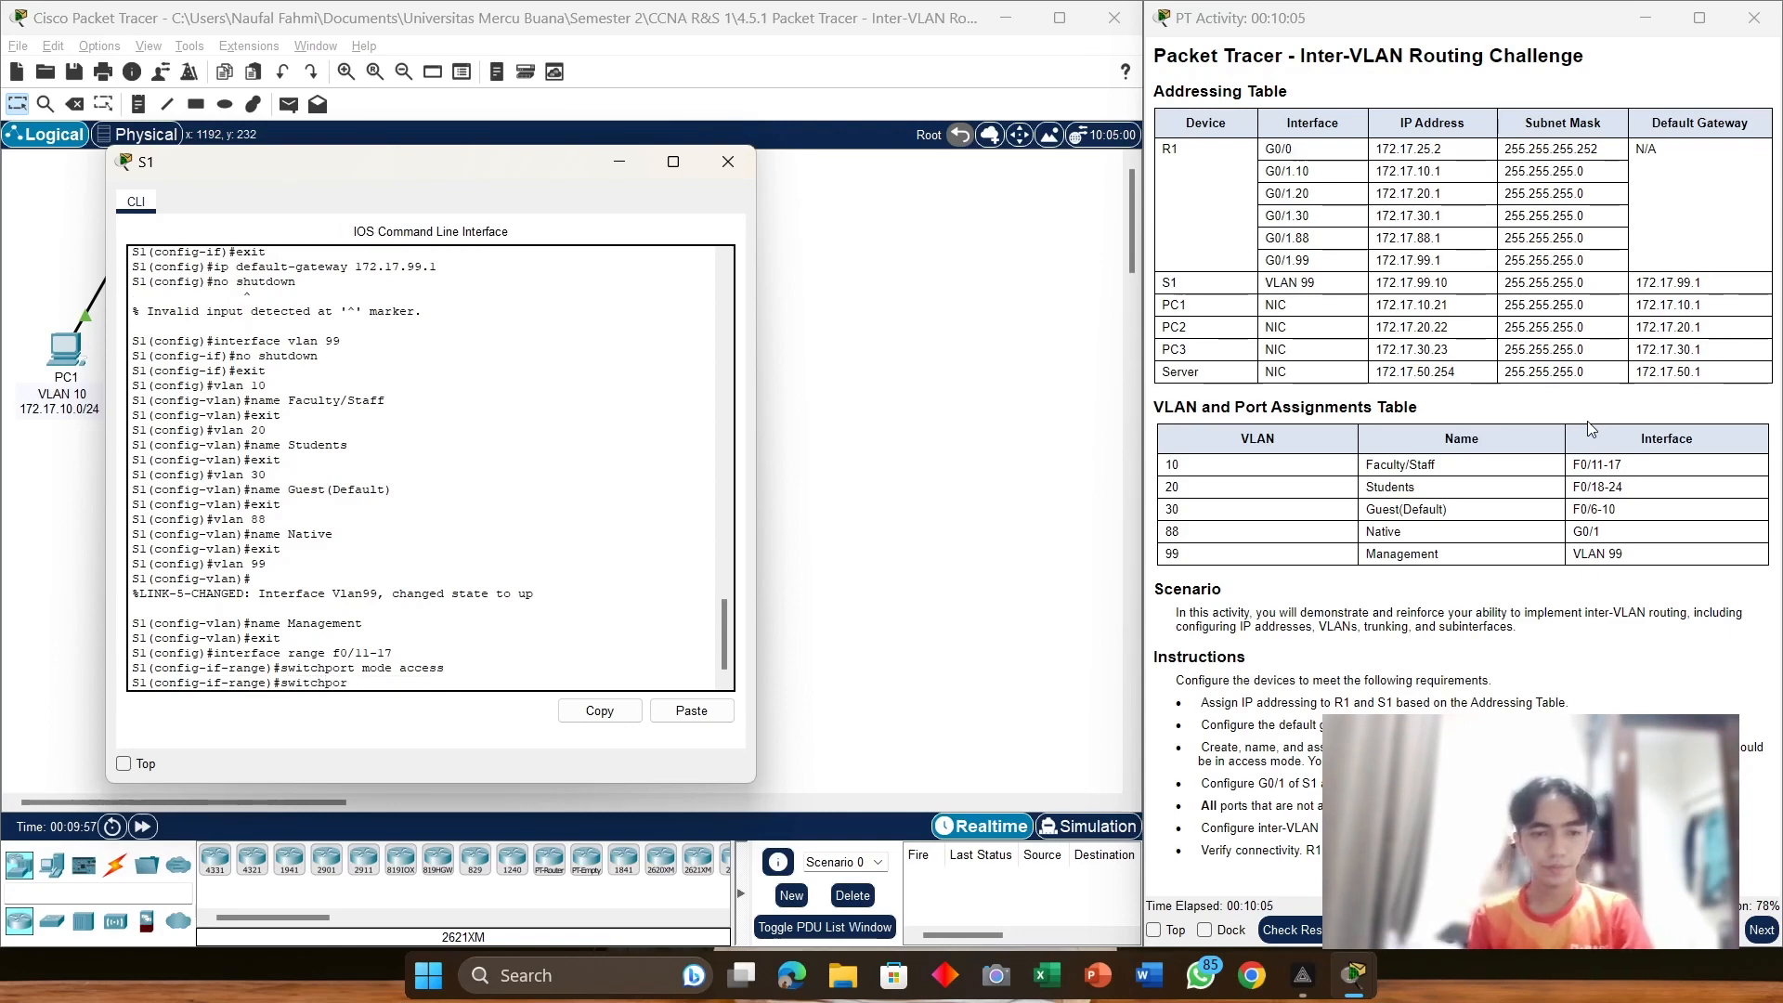
type("t m")
type("cce")
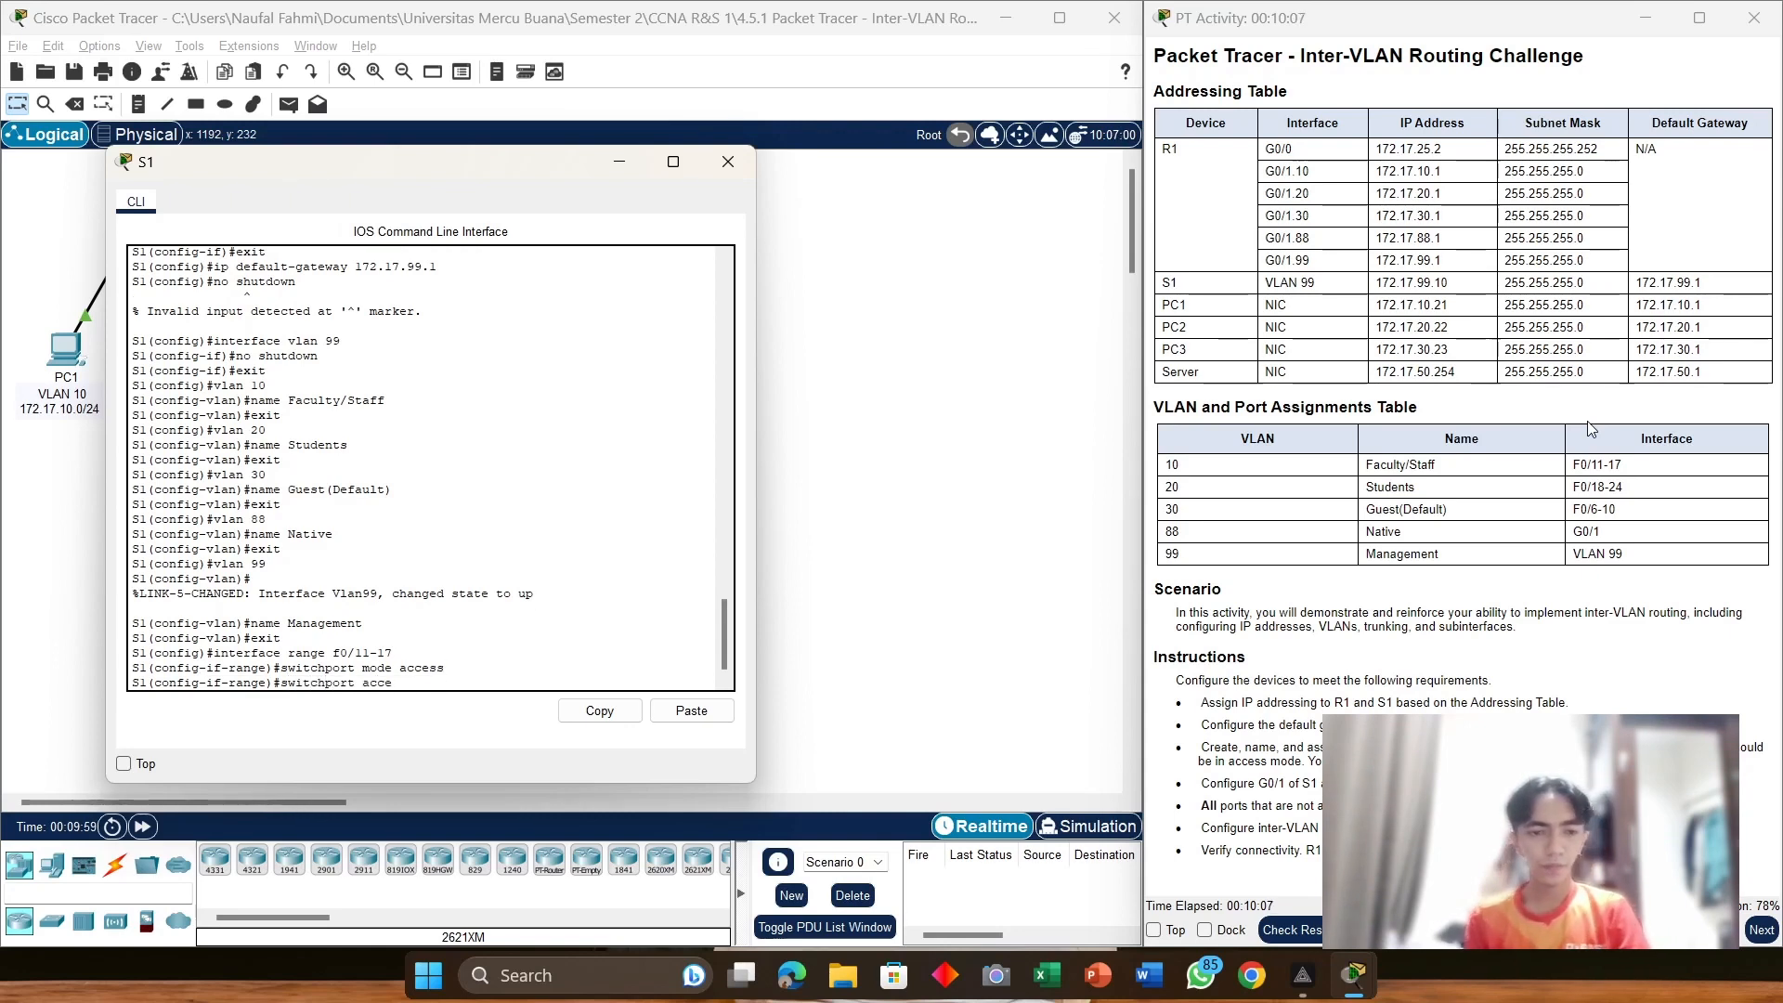
type("ss vlan 1")
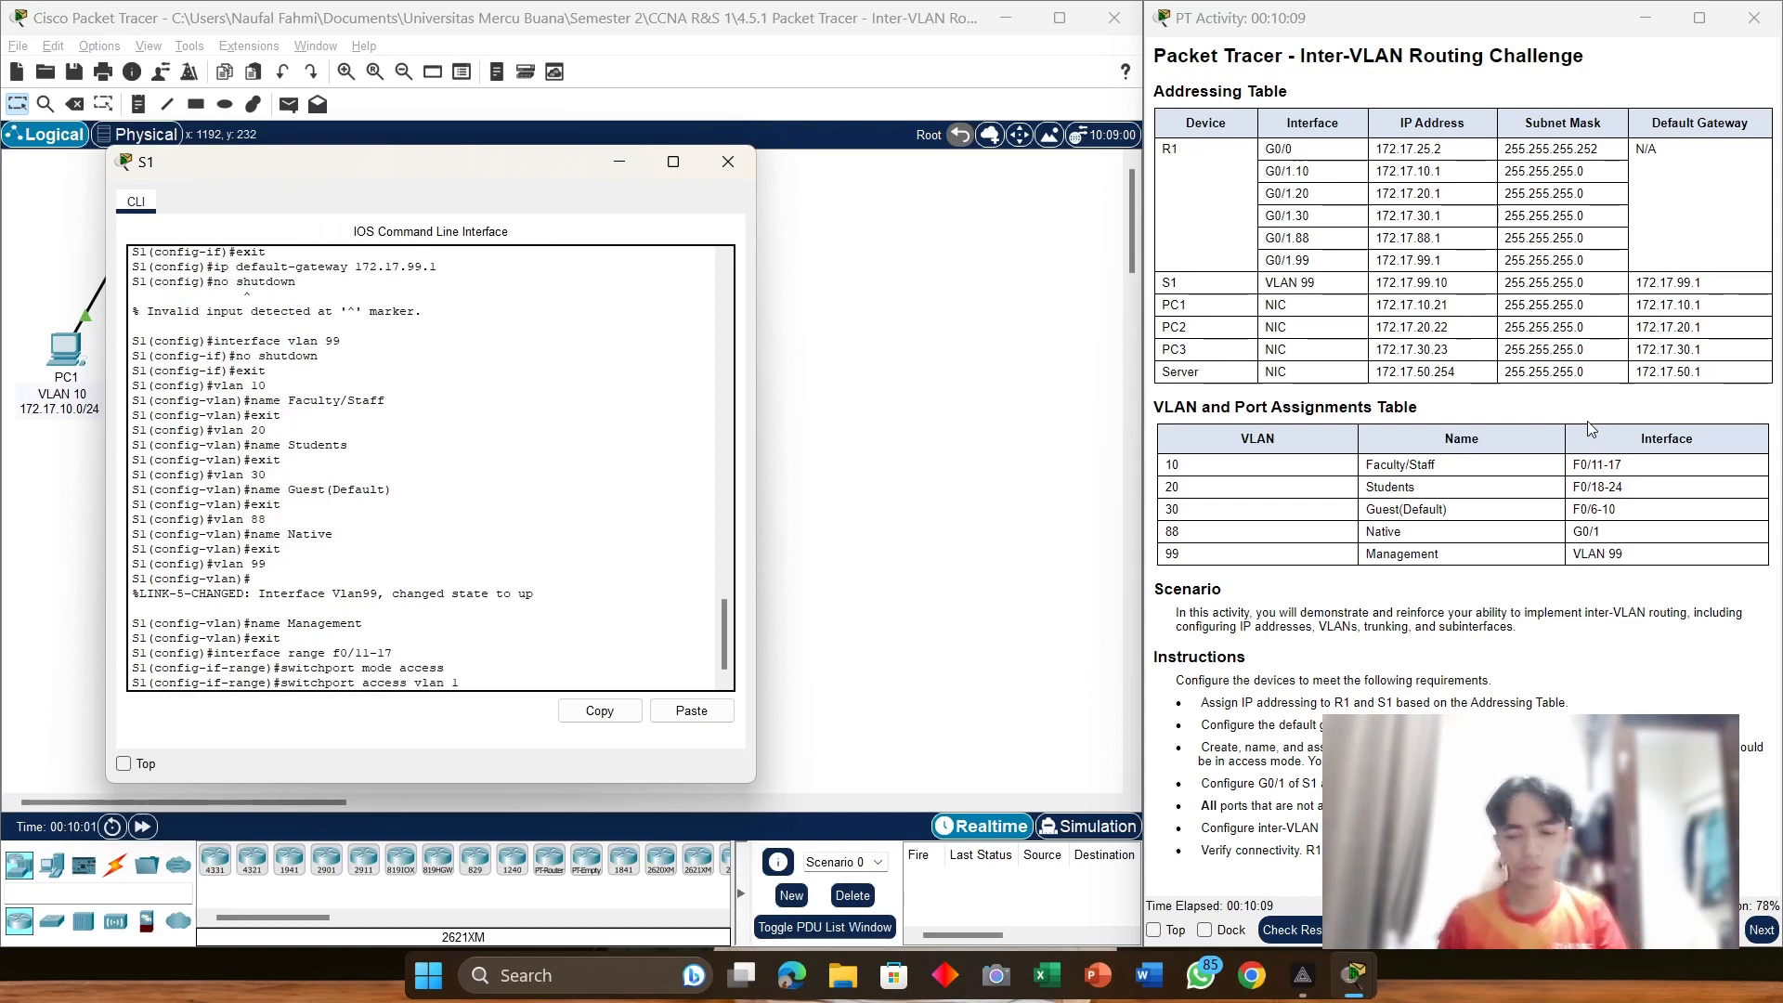
type("0")
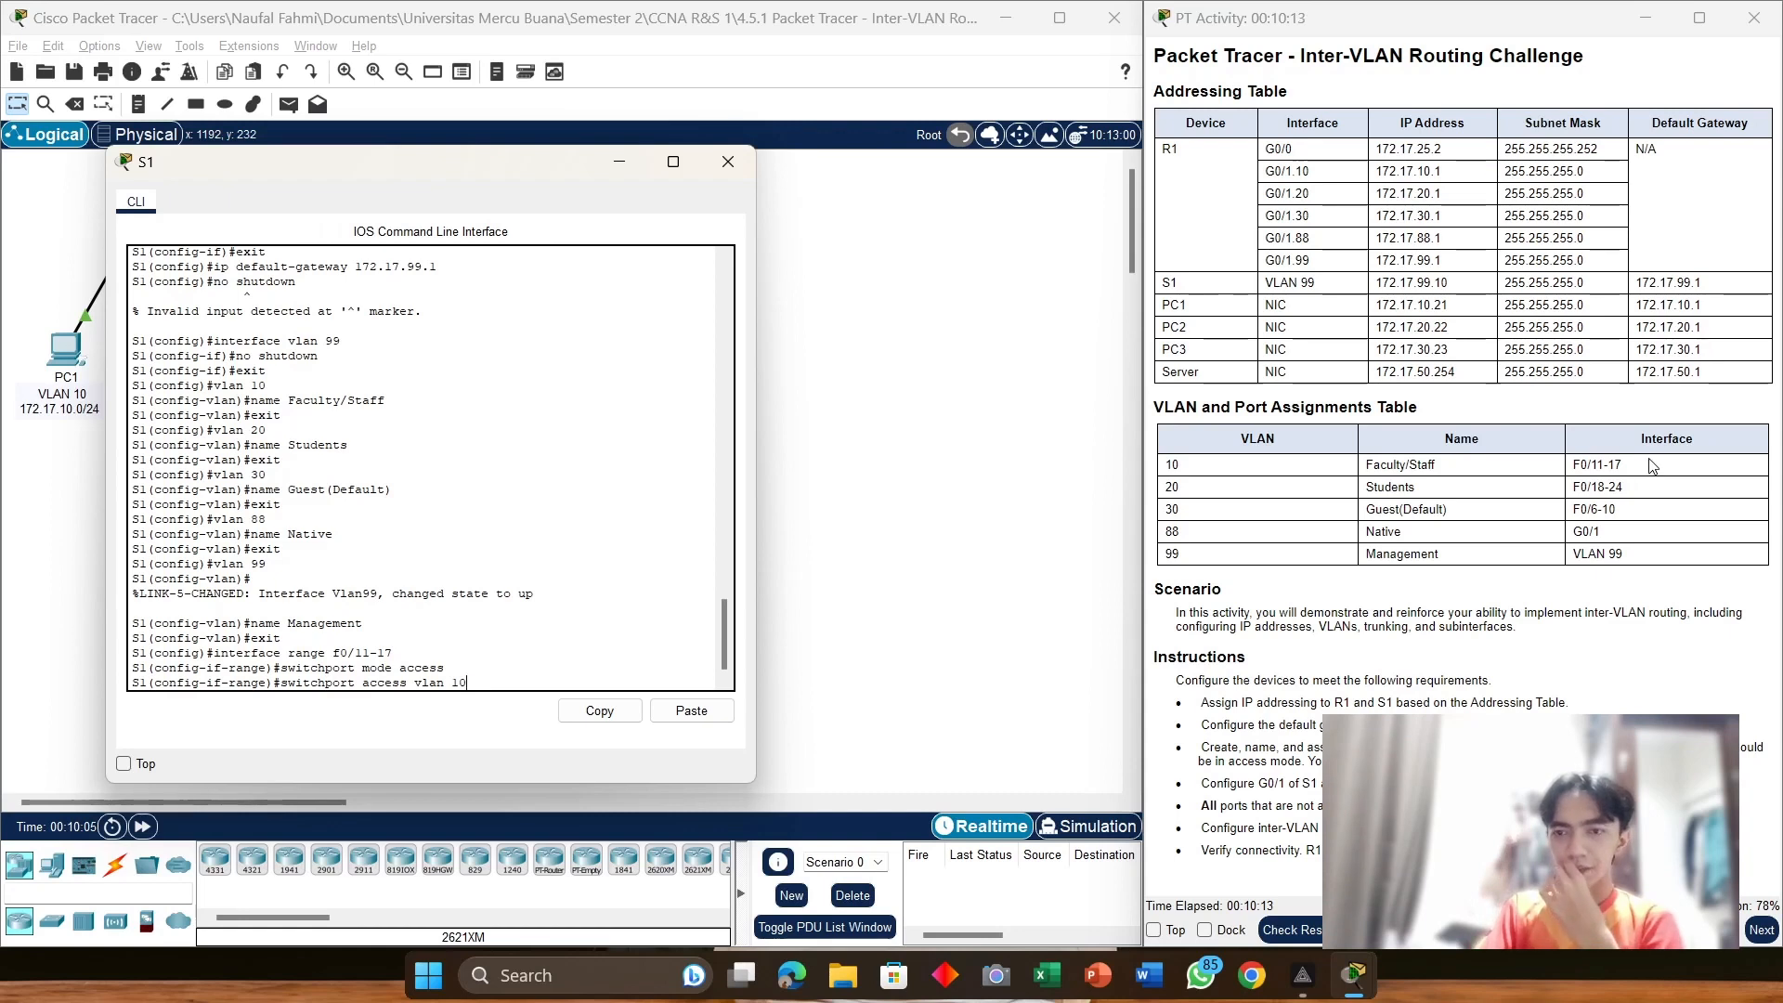
key("Return")
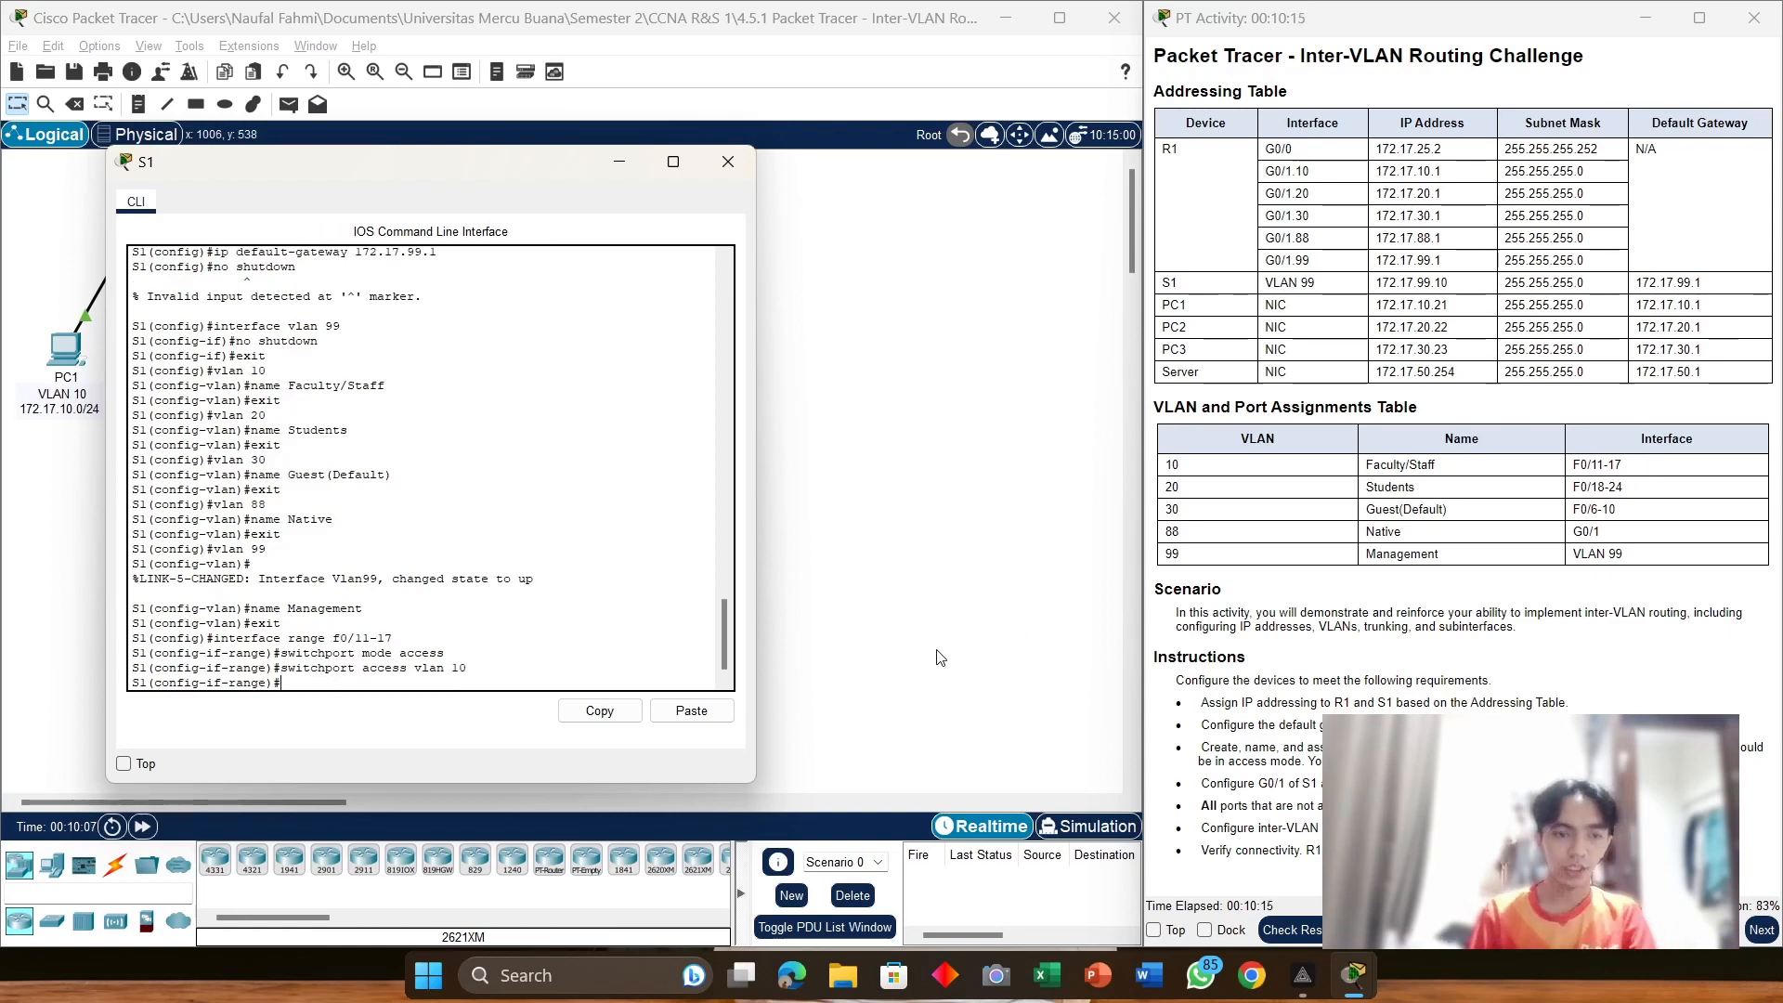
type("exit")
key("Return")
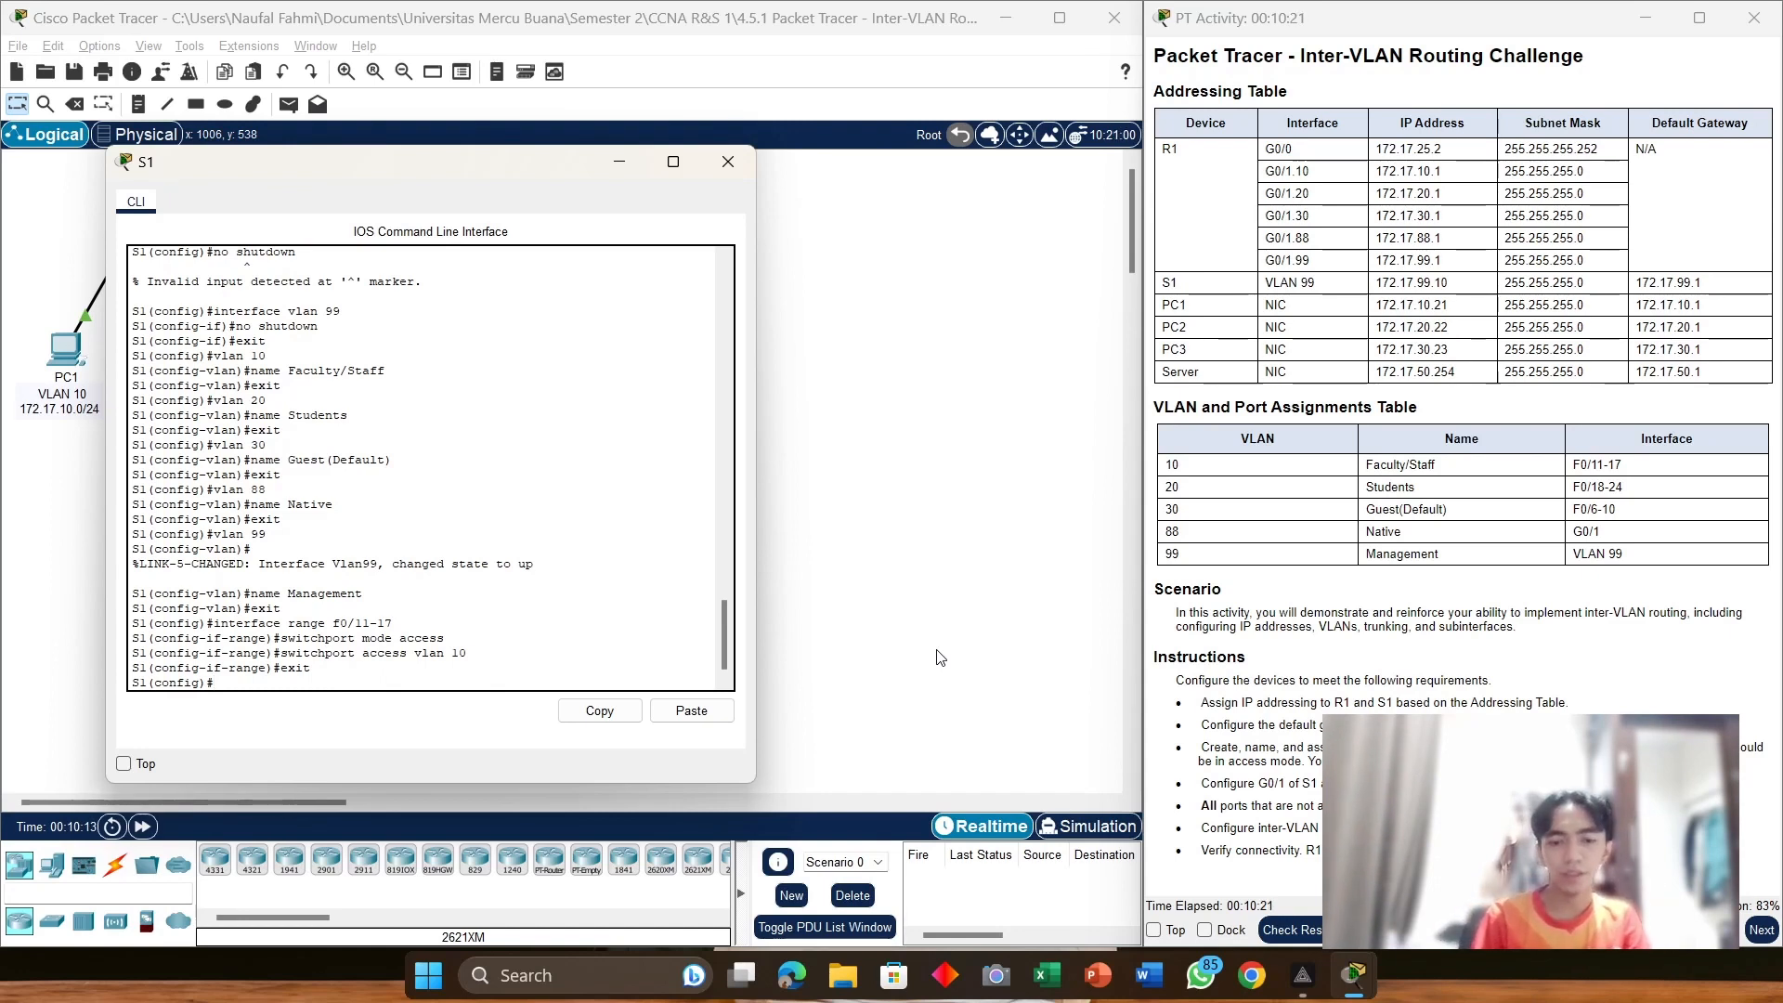
Step: Enter interface range configuration for the Students ports f0/18-24 on S1
type("interface")
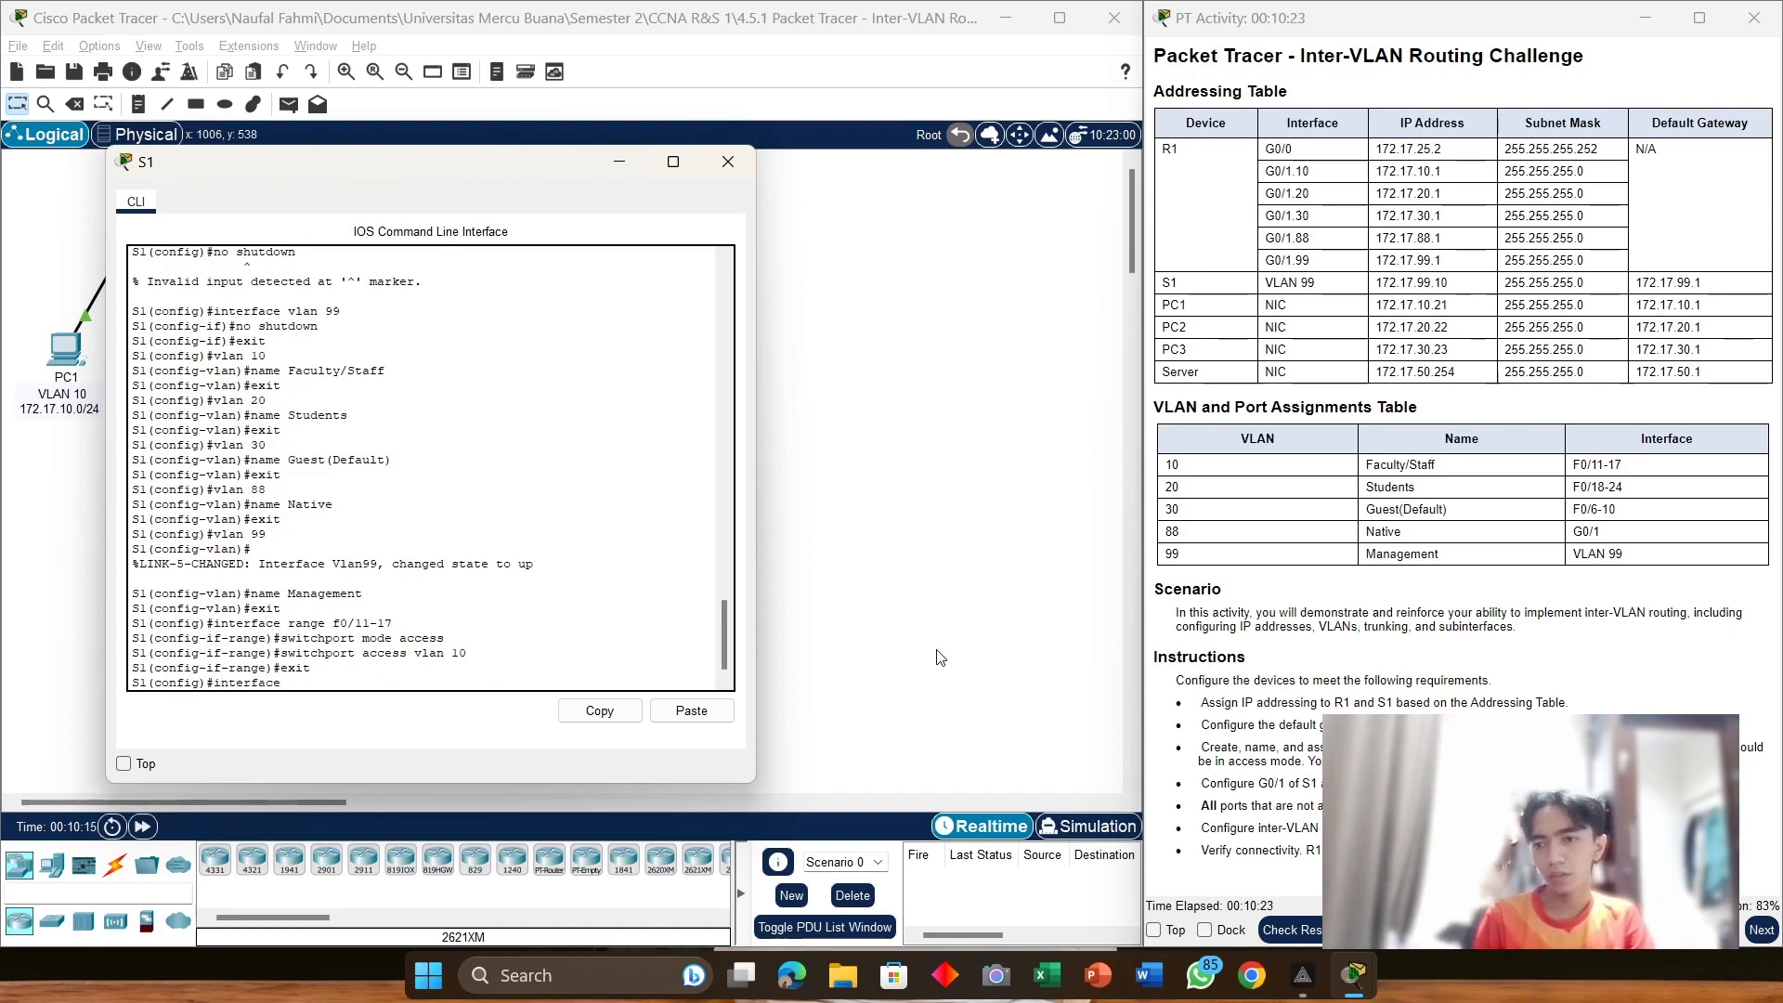
type(" f0/")
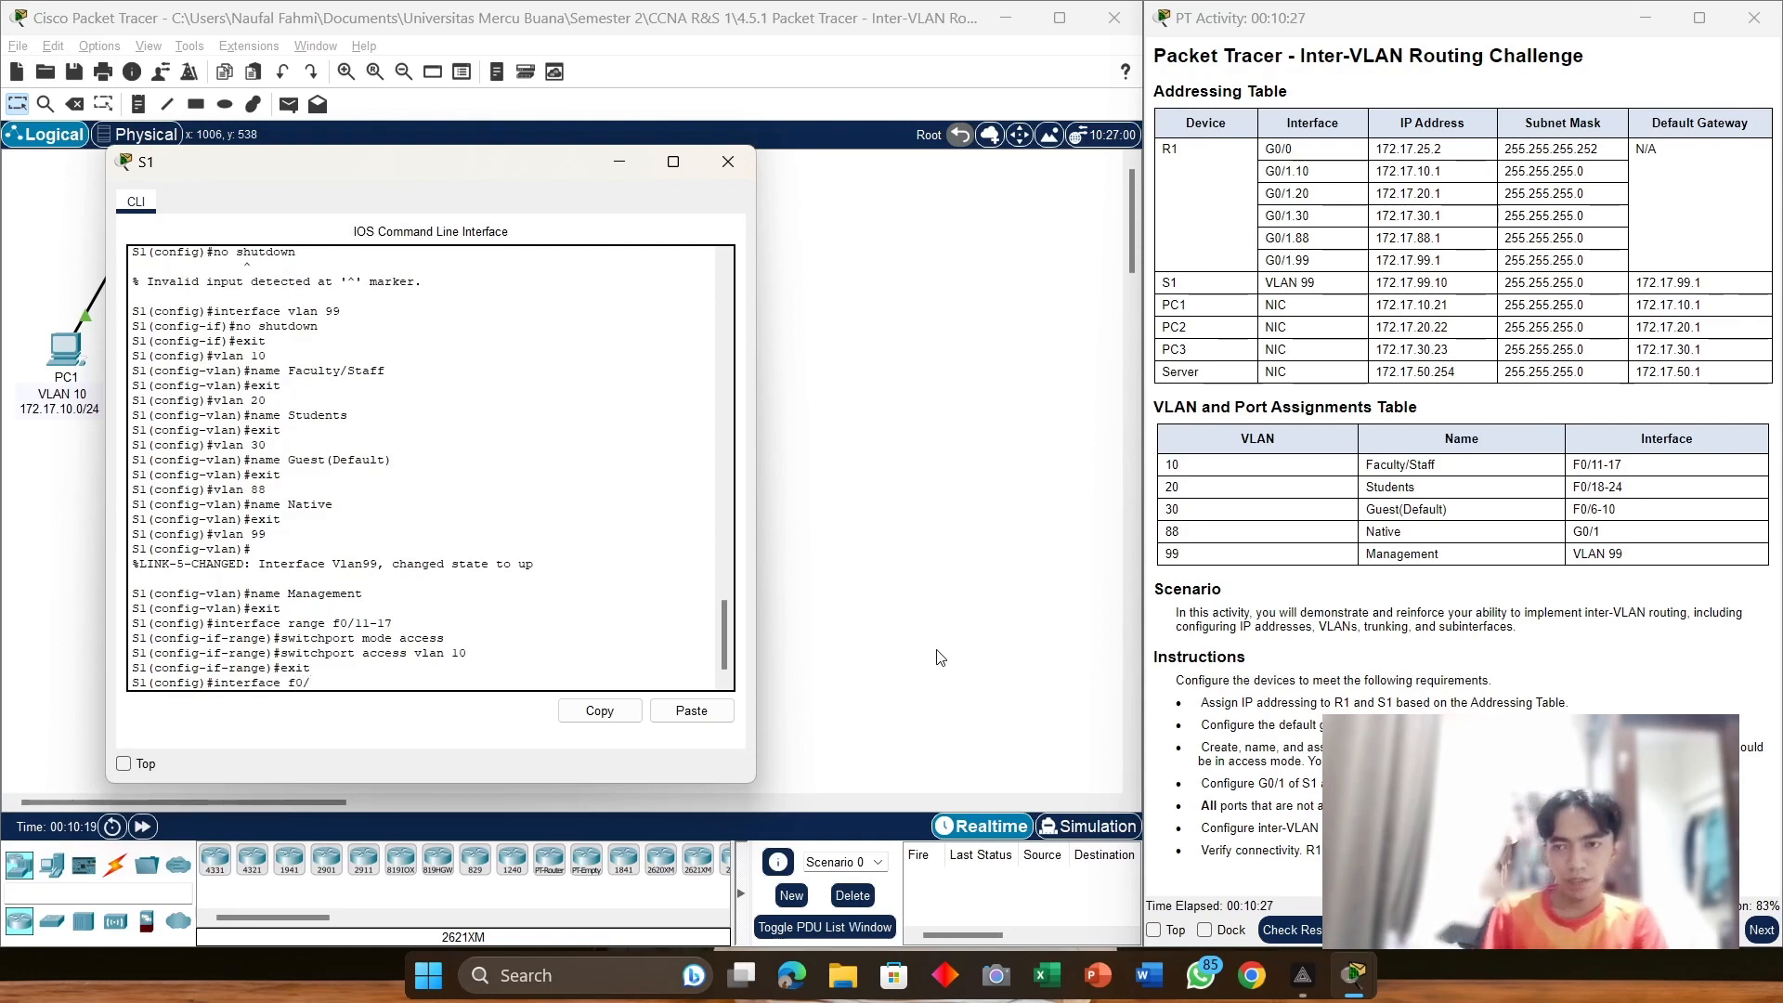
type("18-24")
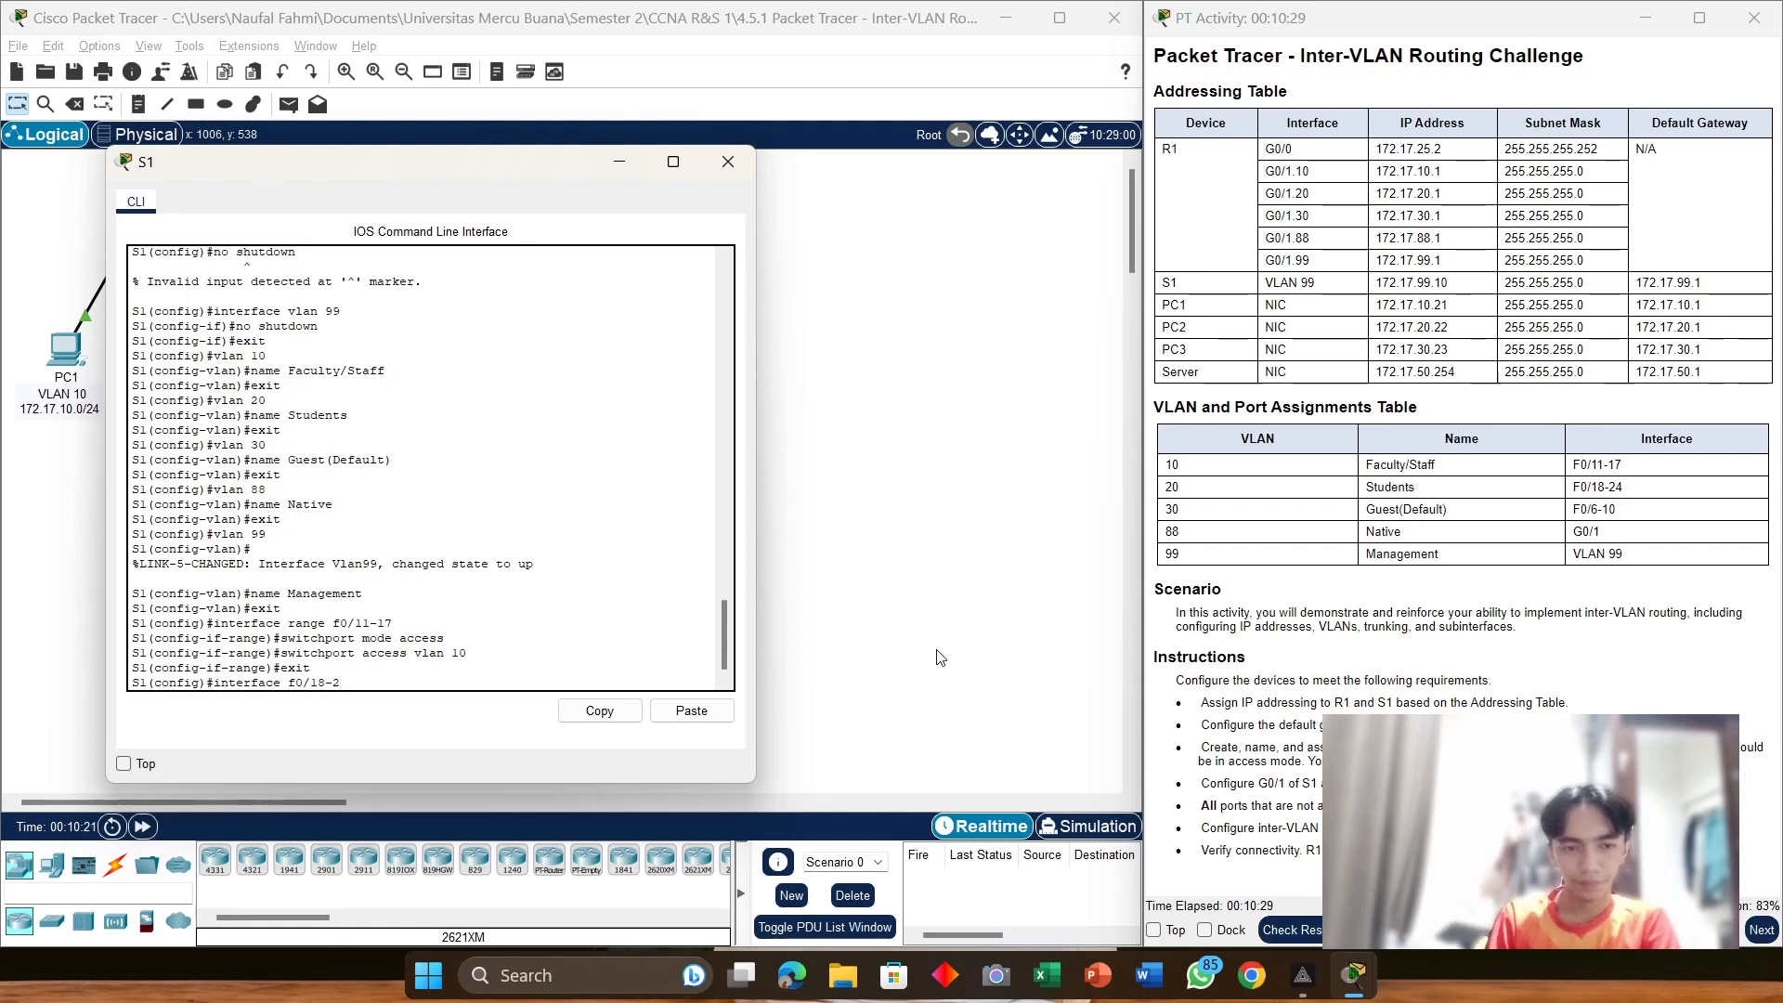
key("Return")
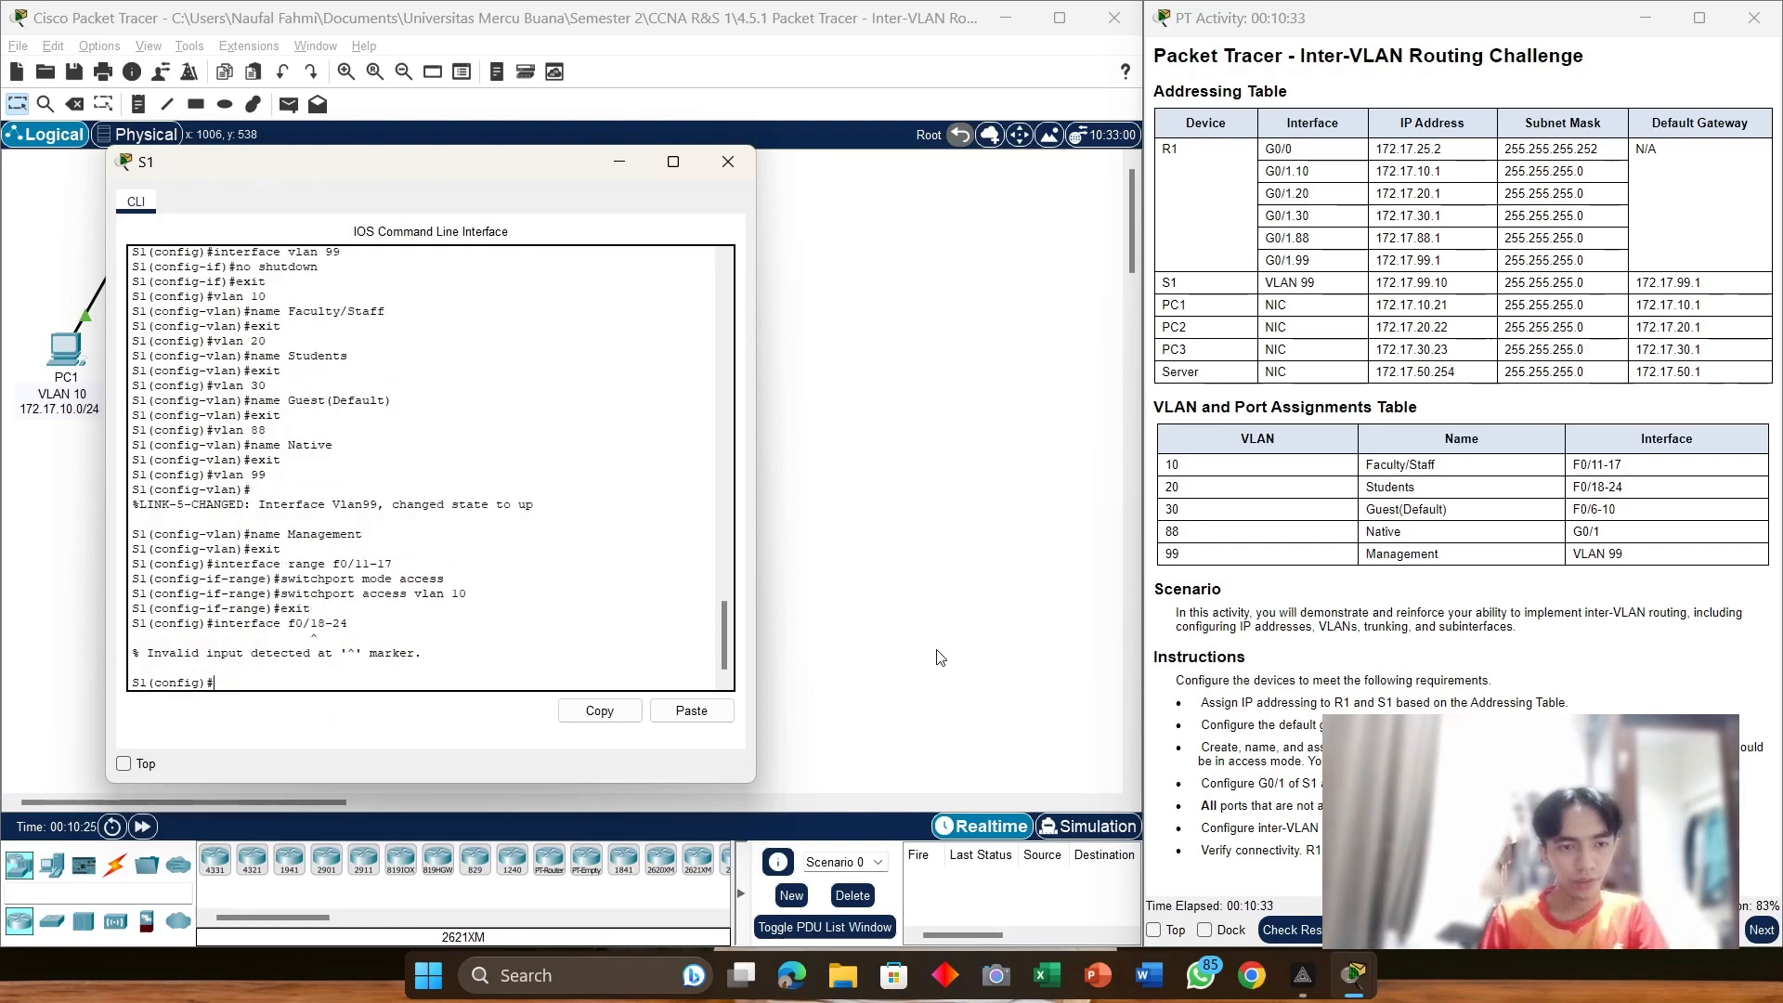
key("Up")
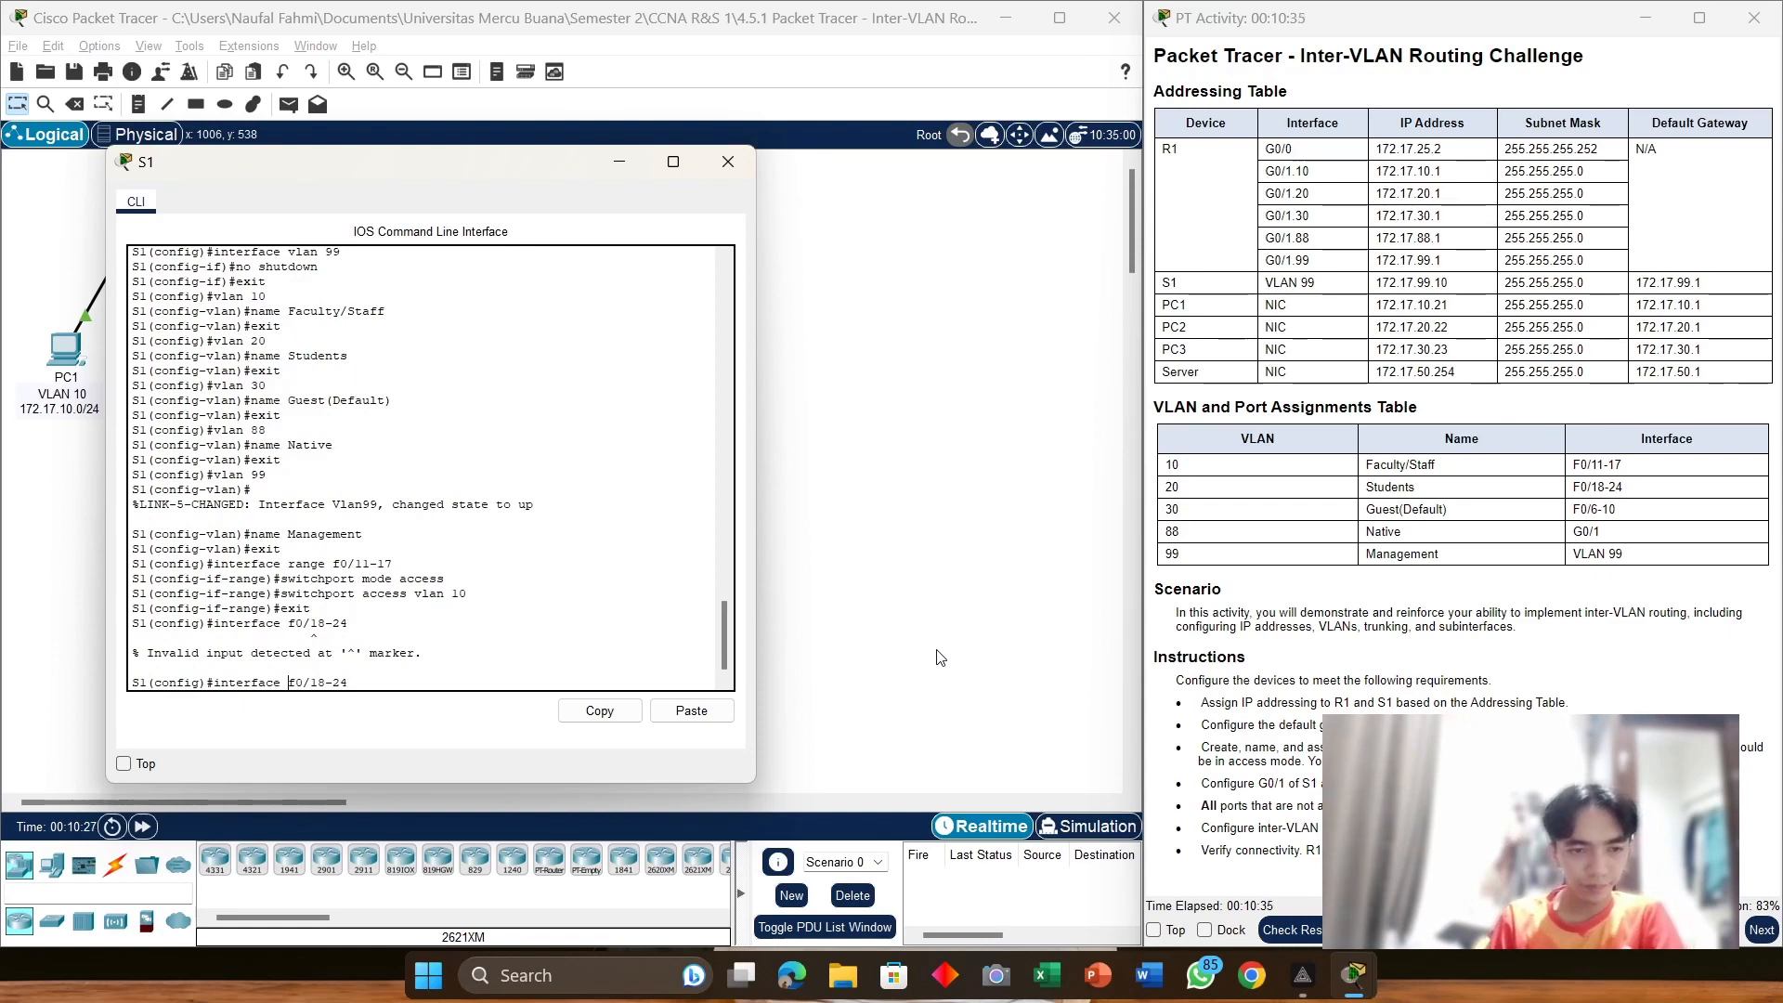
type("range")
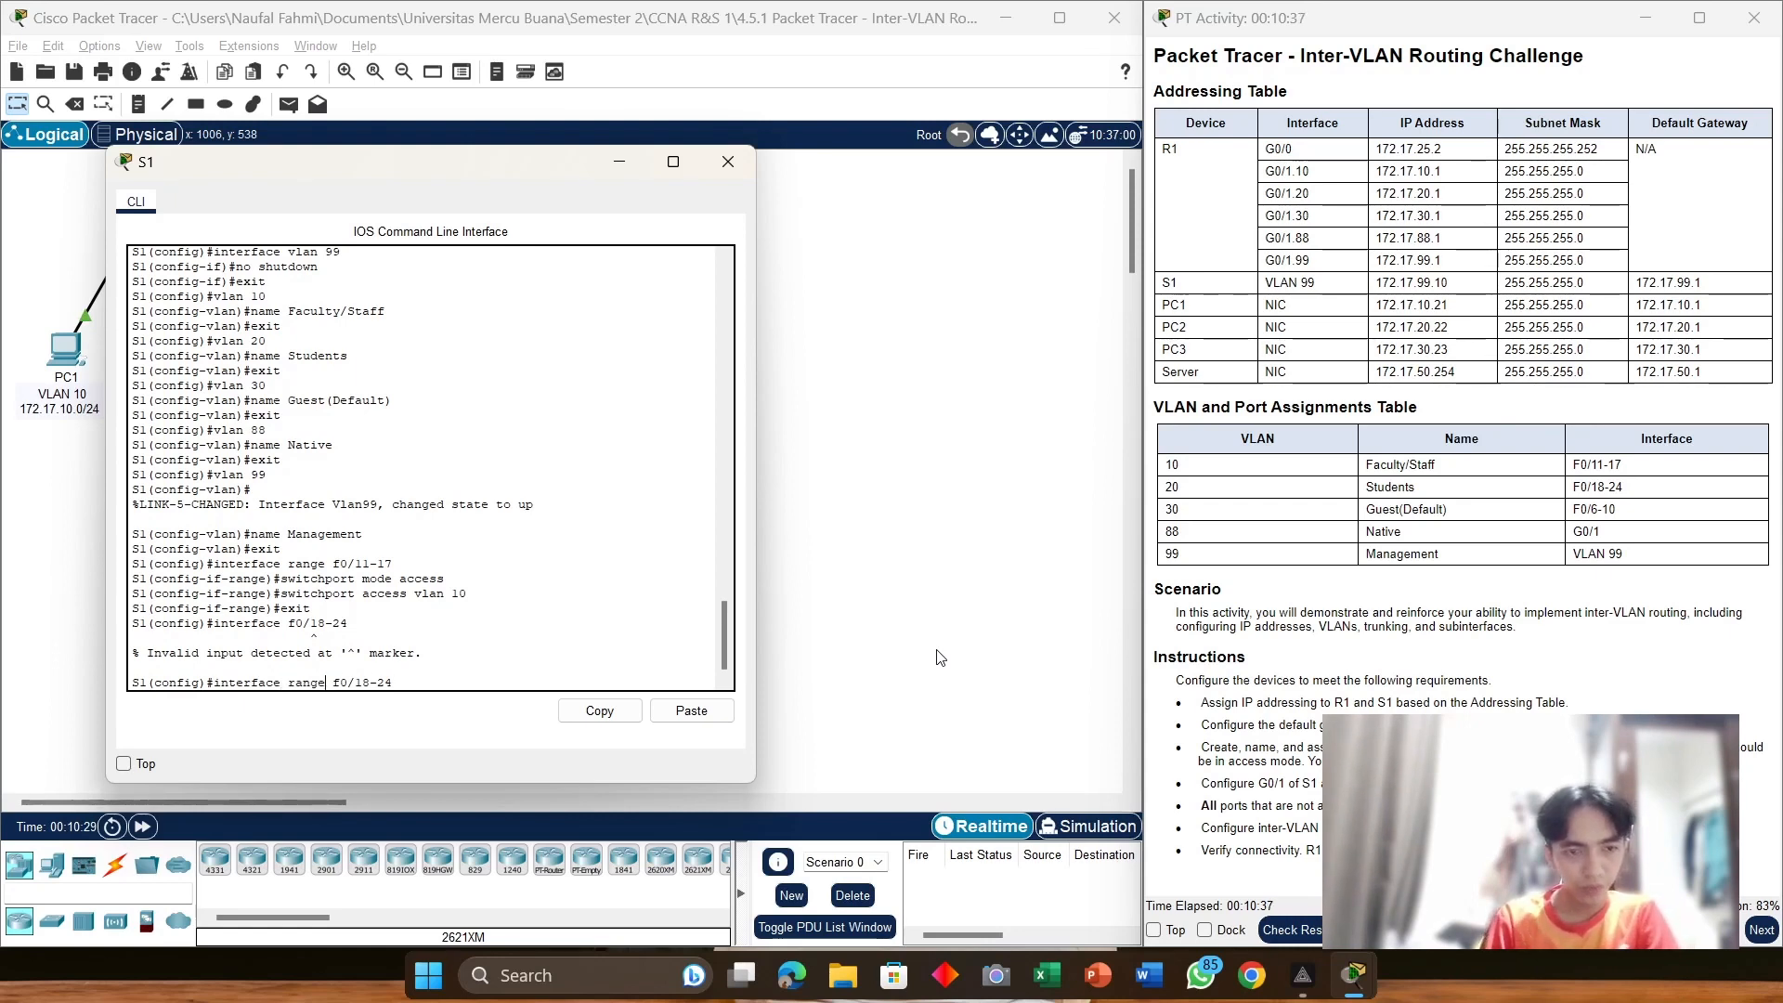
key("Return")
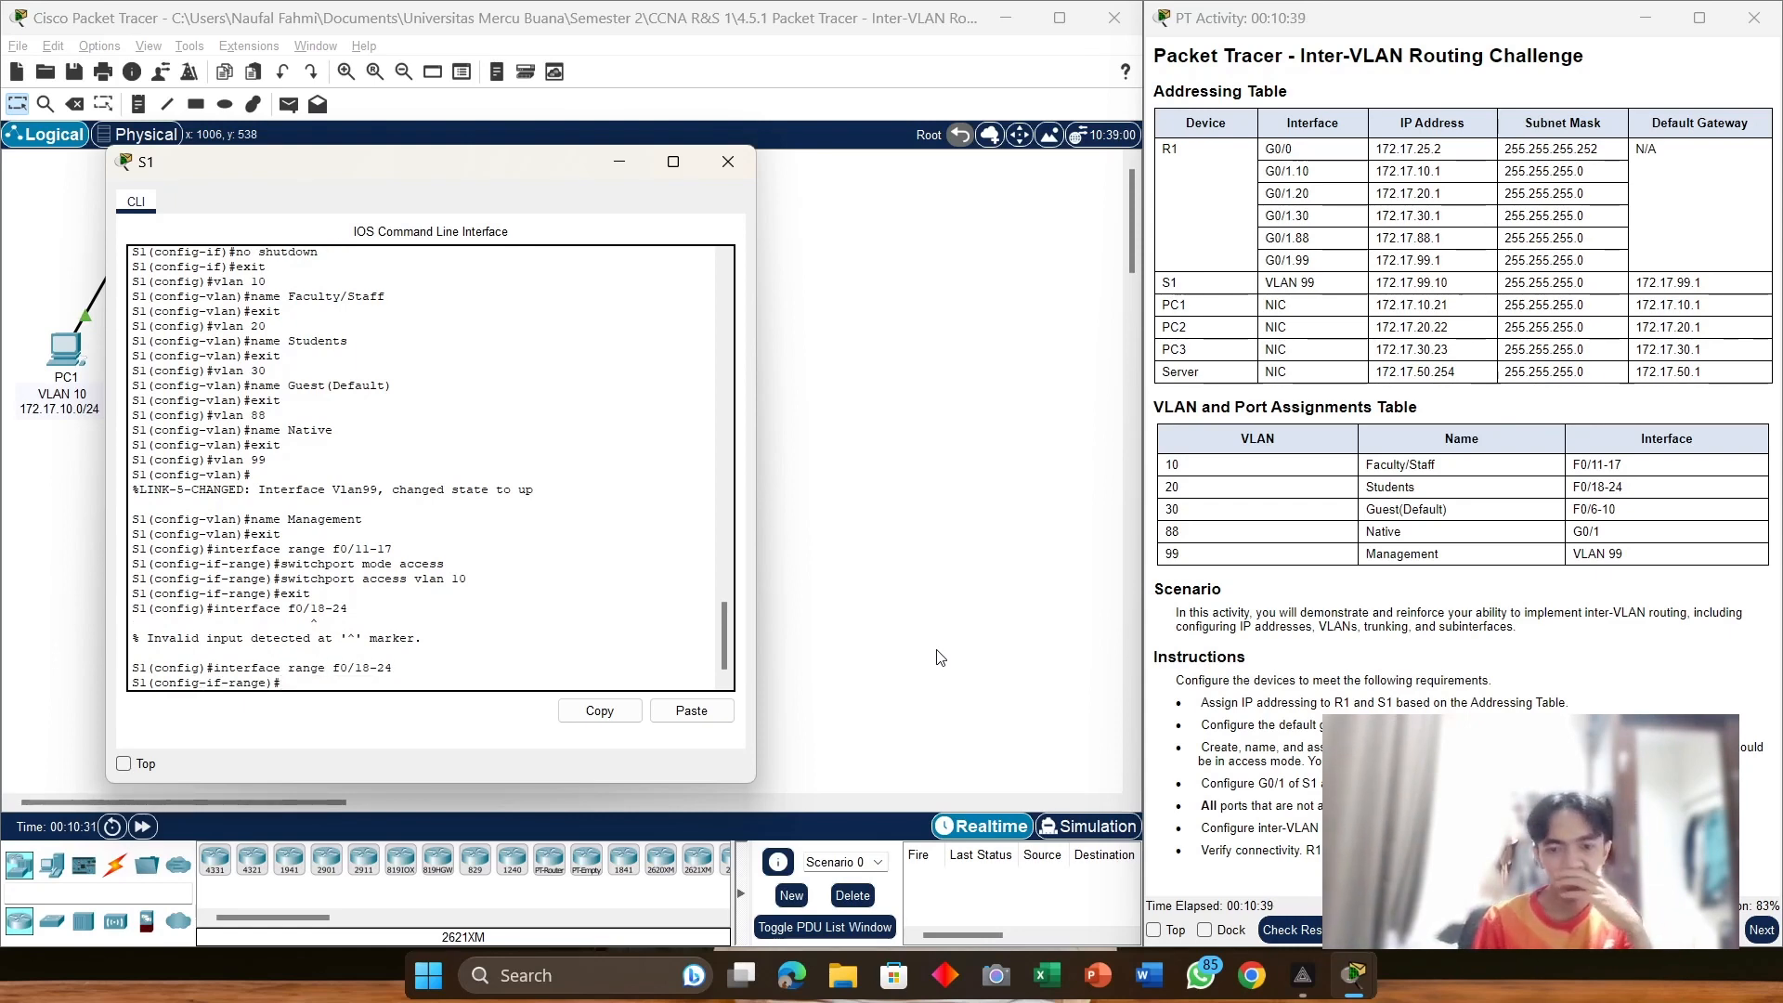
Step: Set the f0/18-24 ports to access mode with switchport mode access
key("Up")
key("Up")
key("Up")
key("Up")
key("Up")
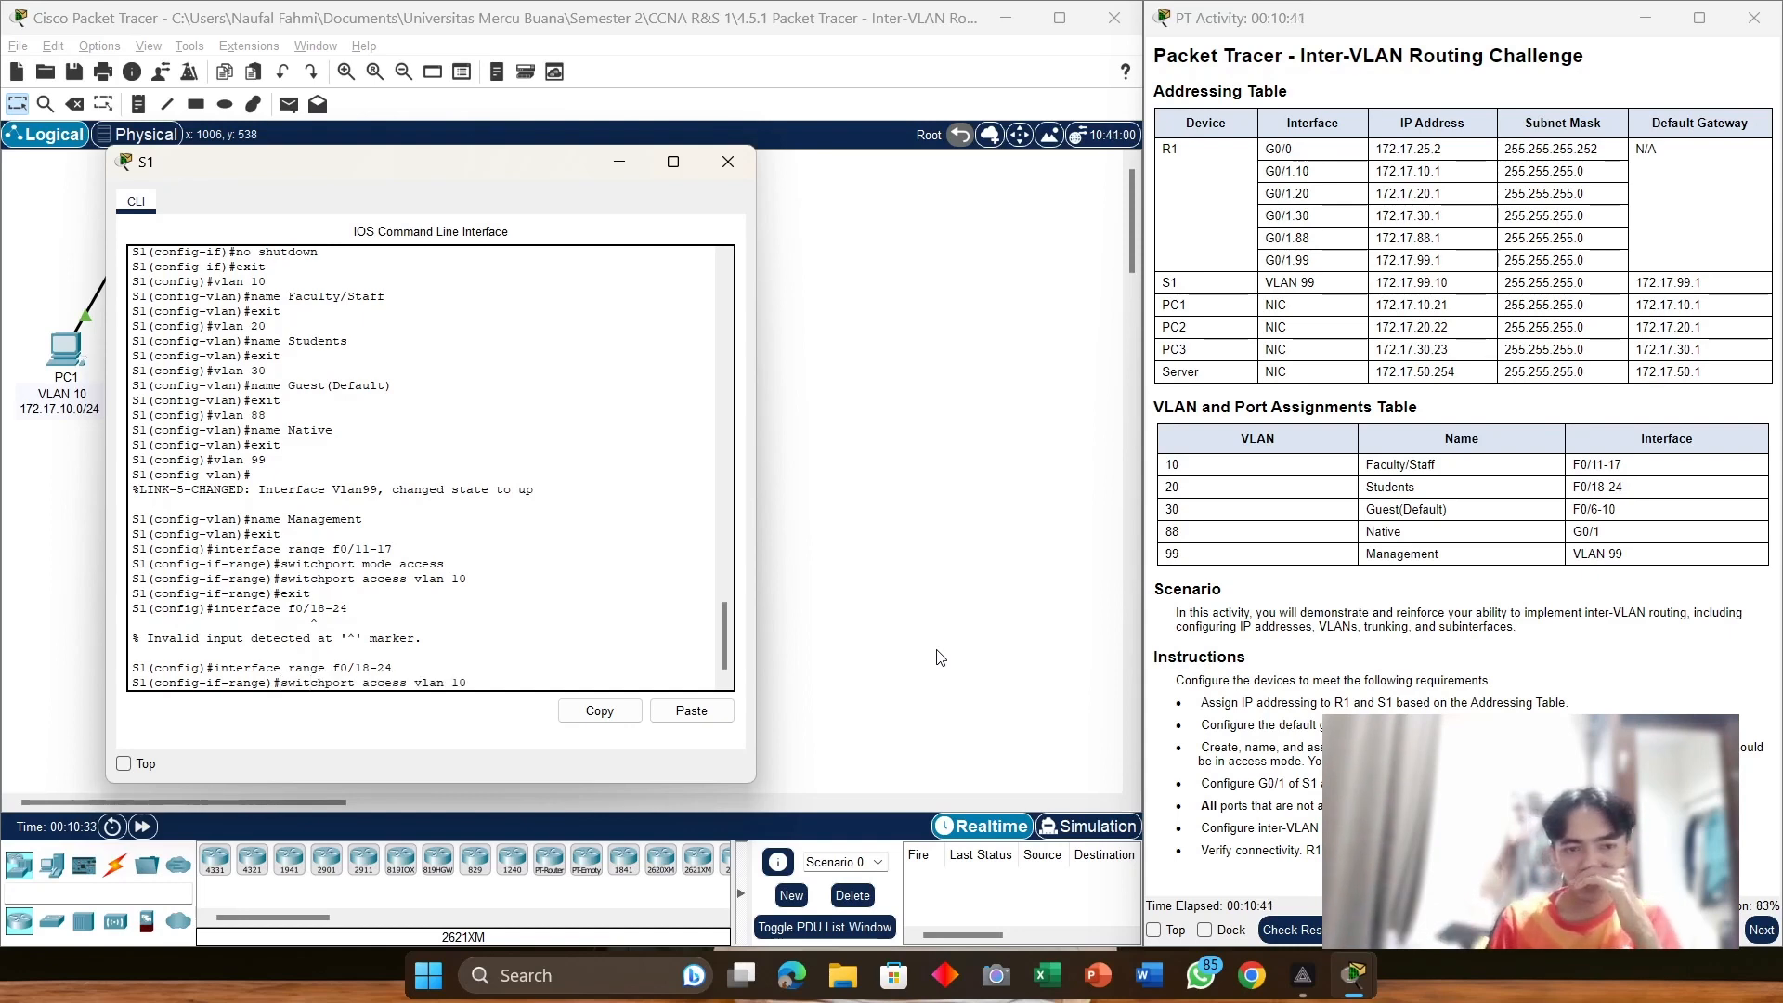
key("Return")
Step: Assign ports f0/18-24 to access VLAN 20 and exit back to global configuration mode
key("Up")
key("Up")
key("Up")
key("Up")
key("Up")
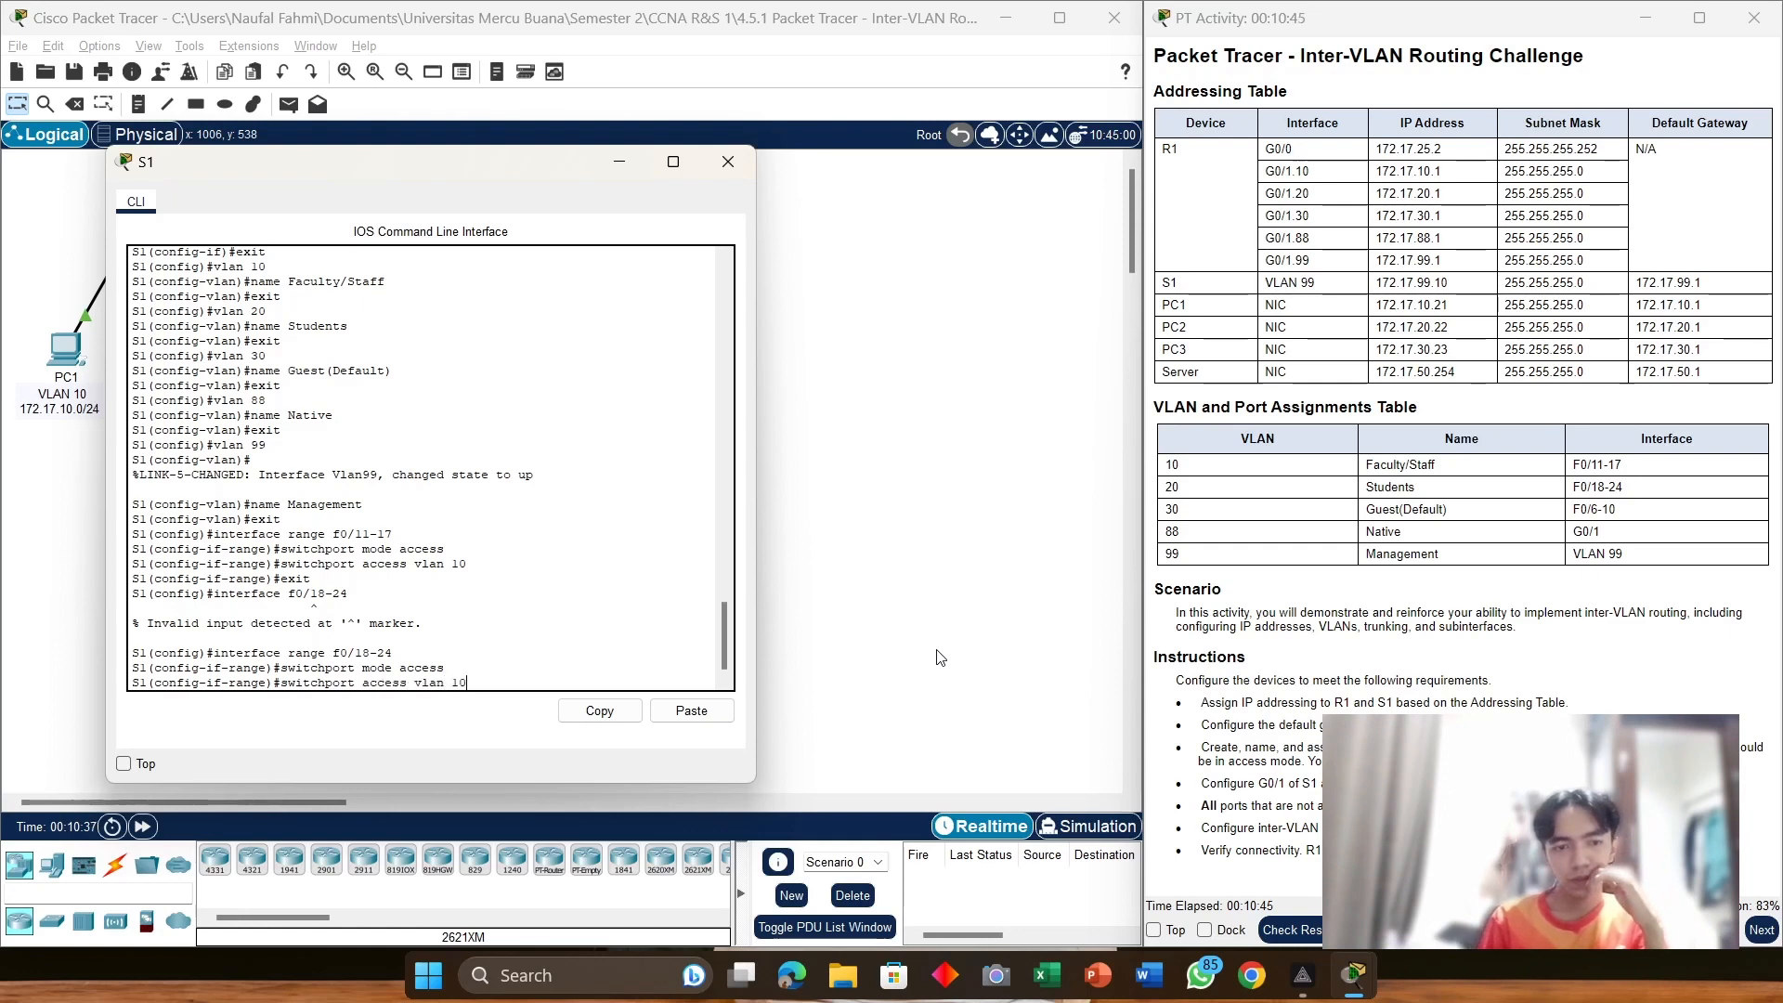
key("Left")
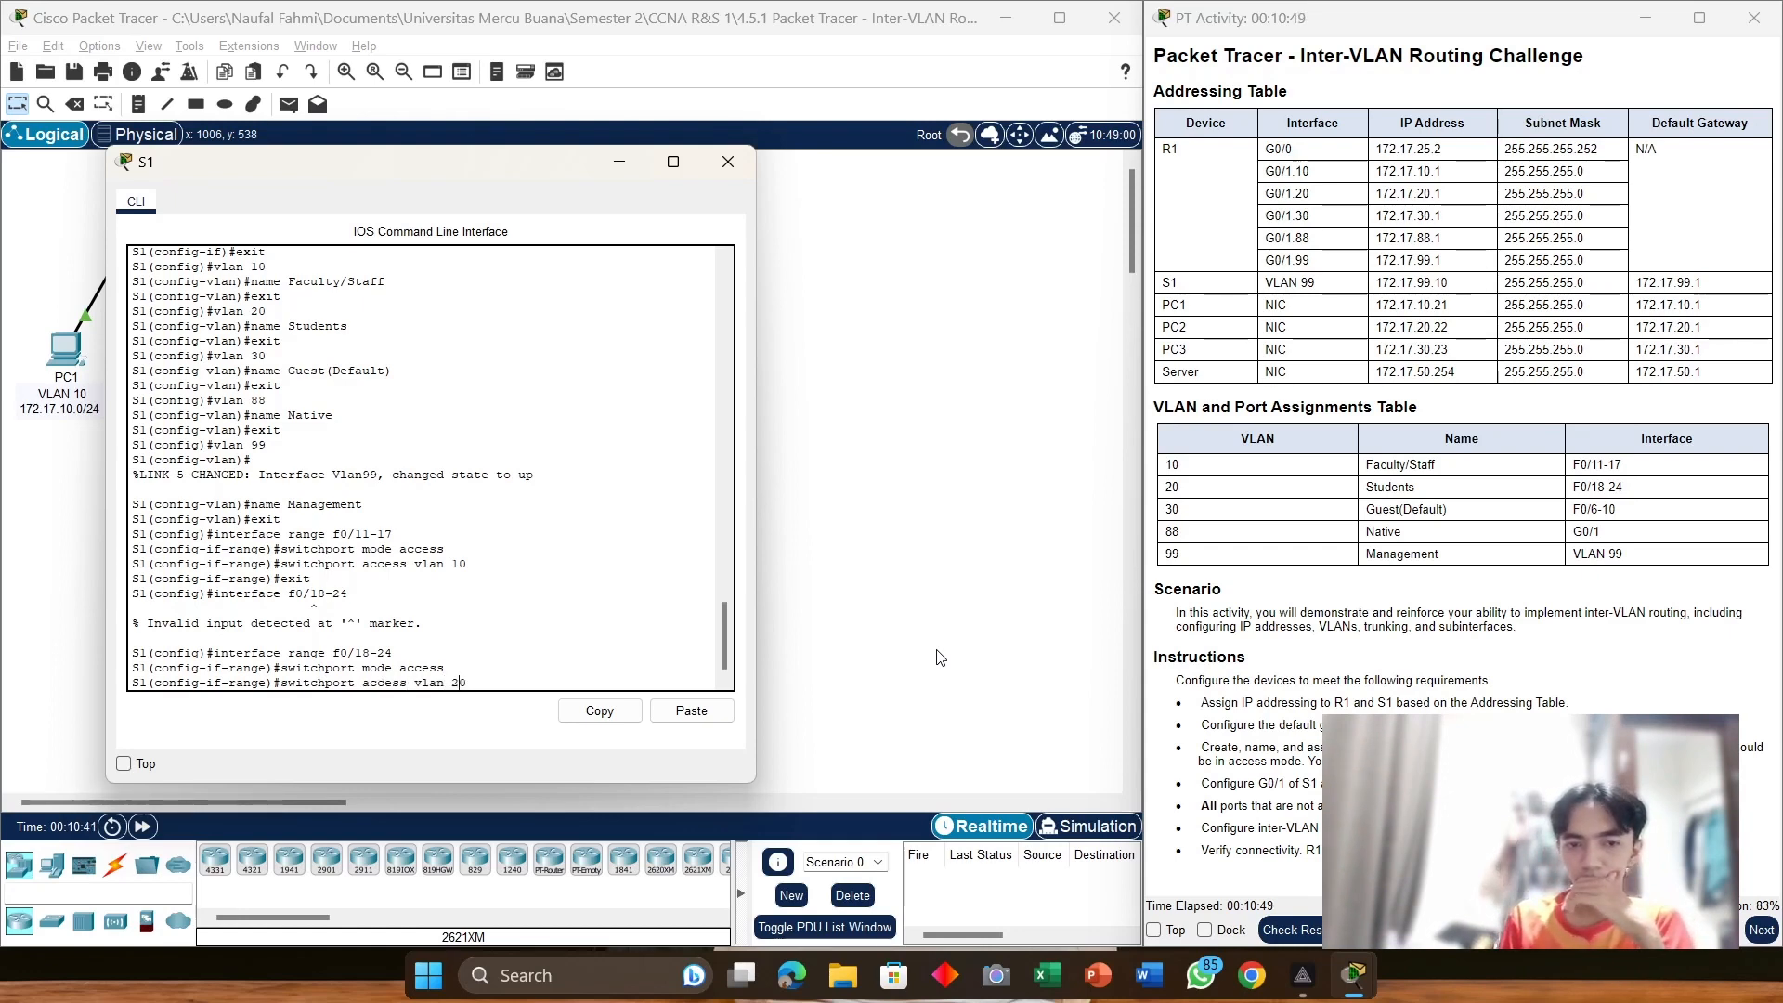
key("Return")
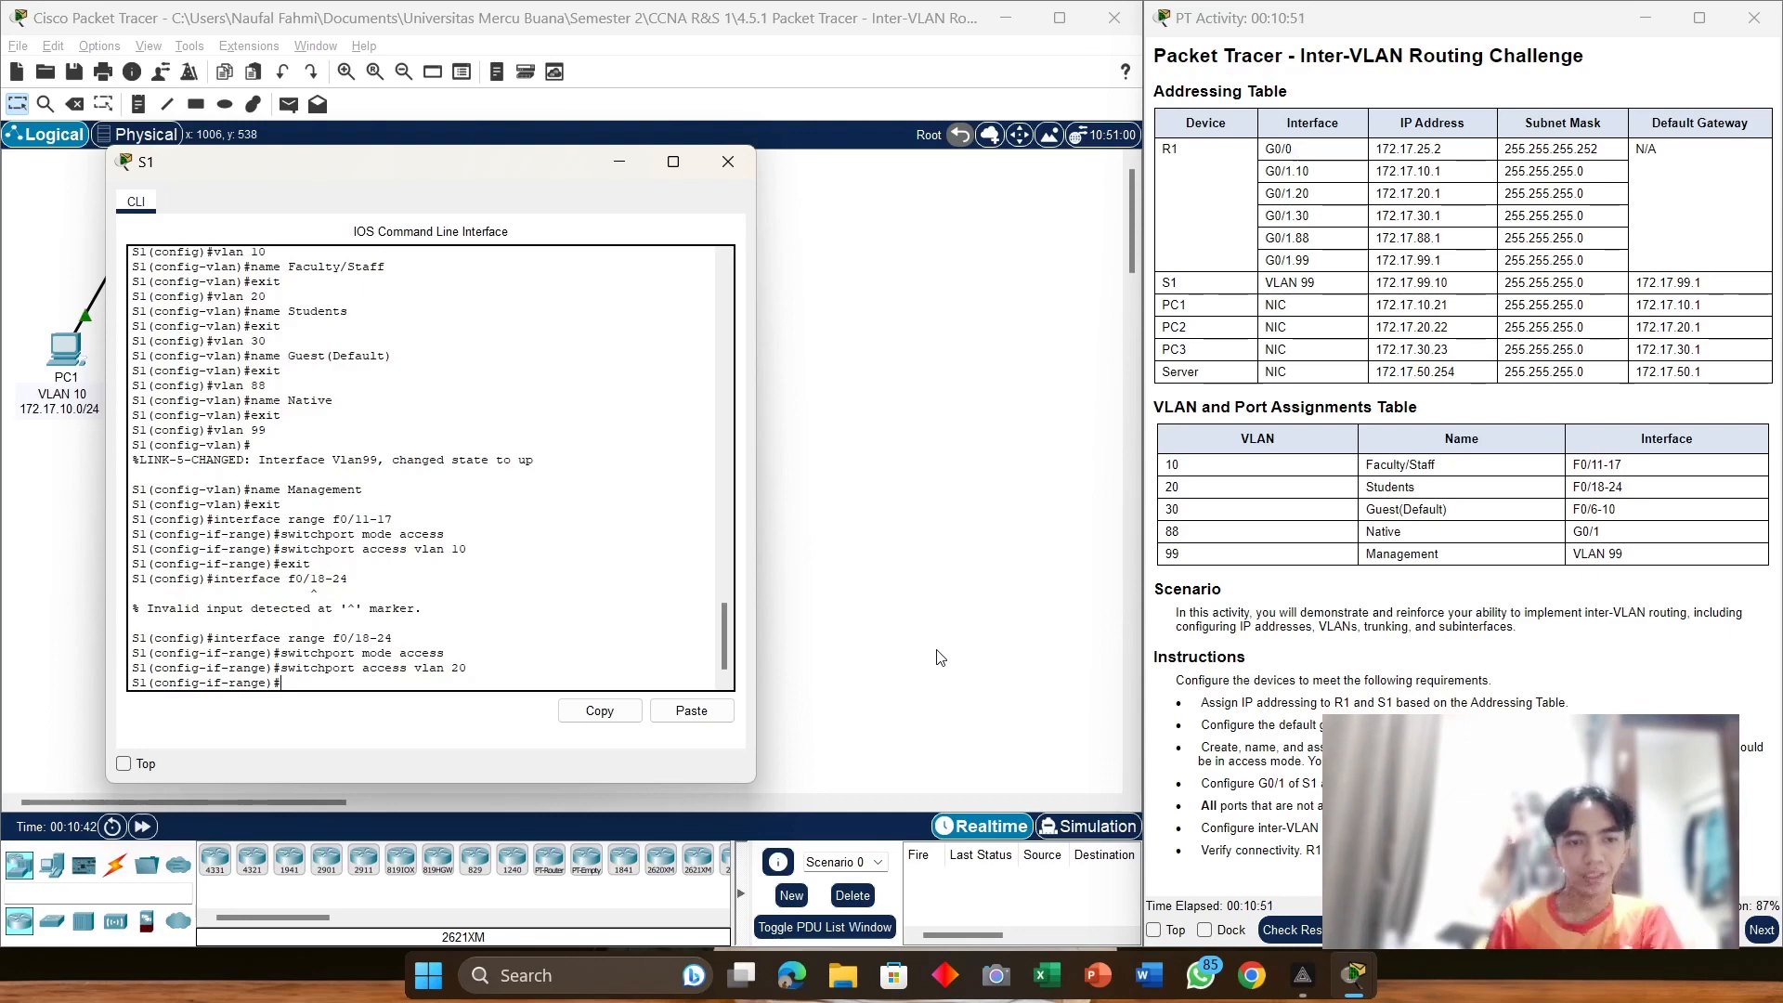
type("eix")
key("BackSpace")
key("BackSpace")
type("xi")
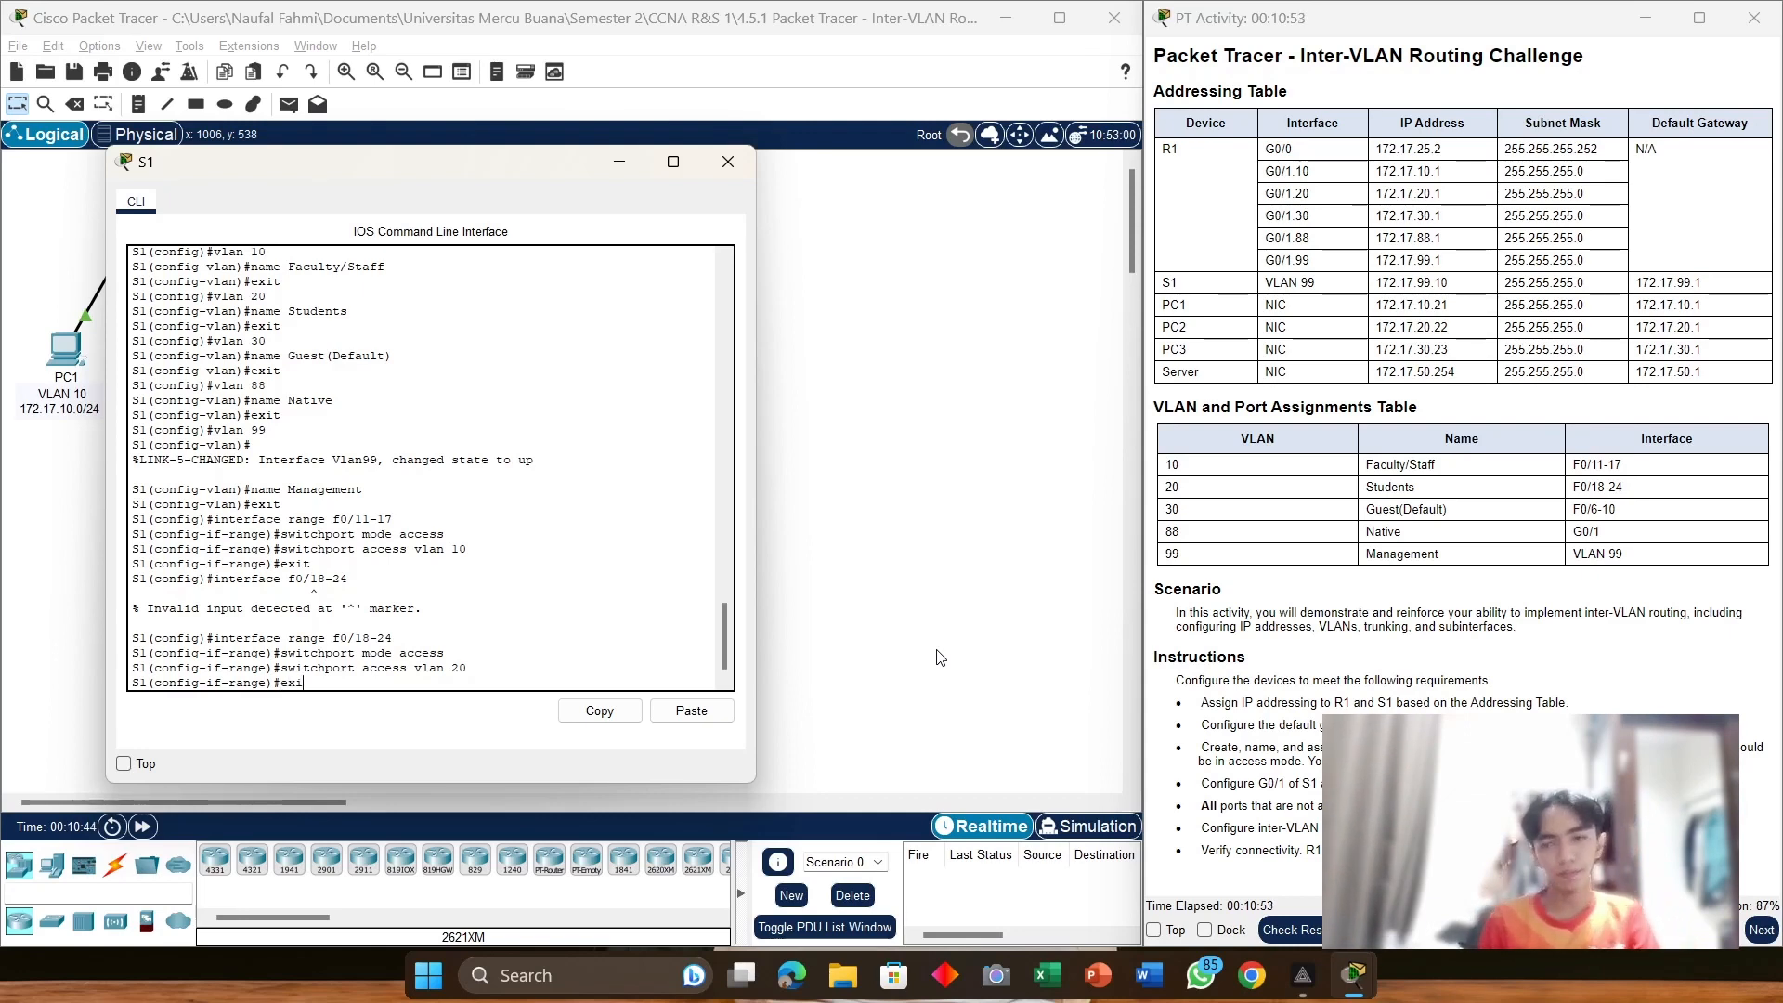
type("t")
key("Return")
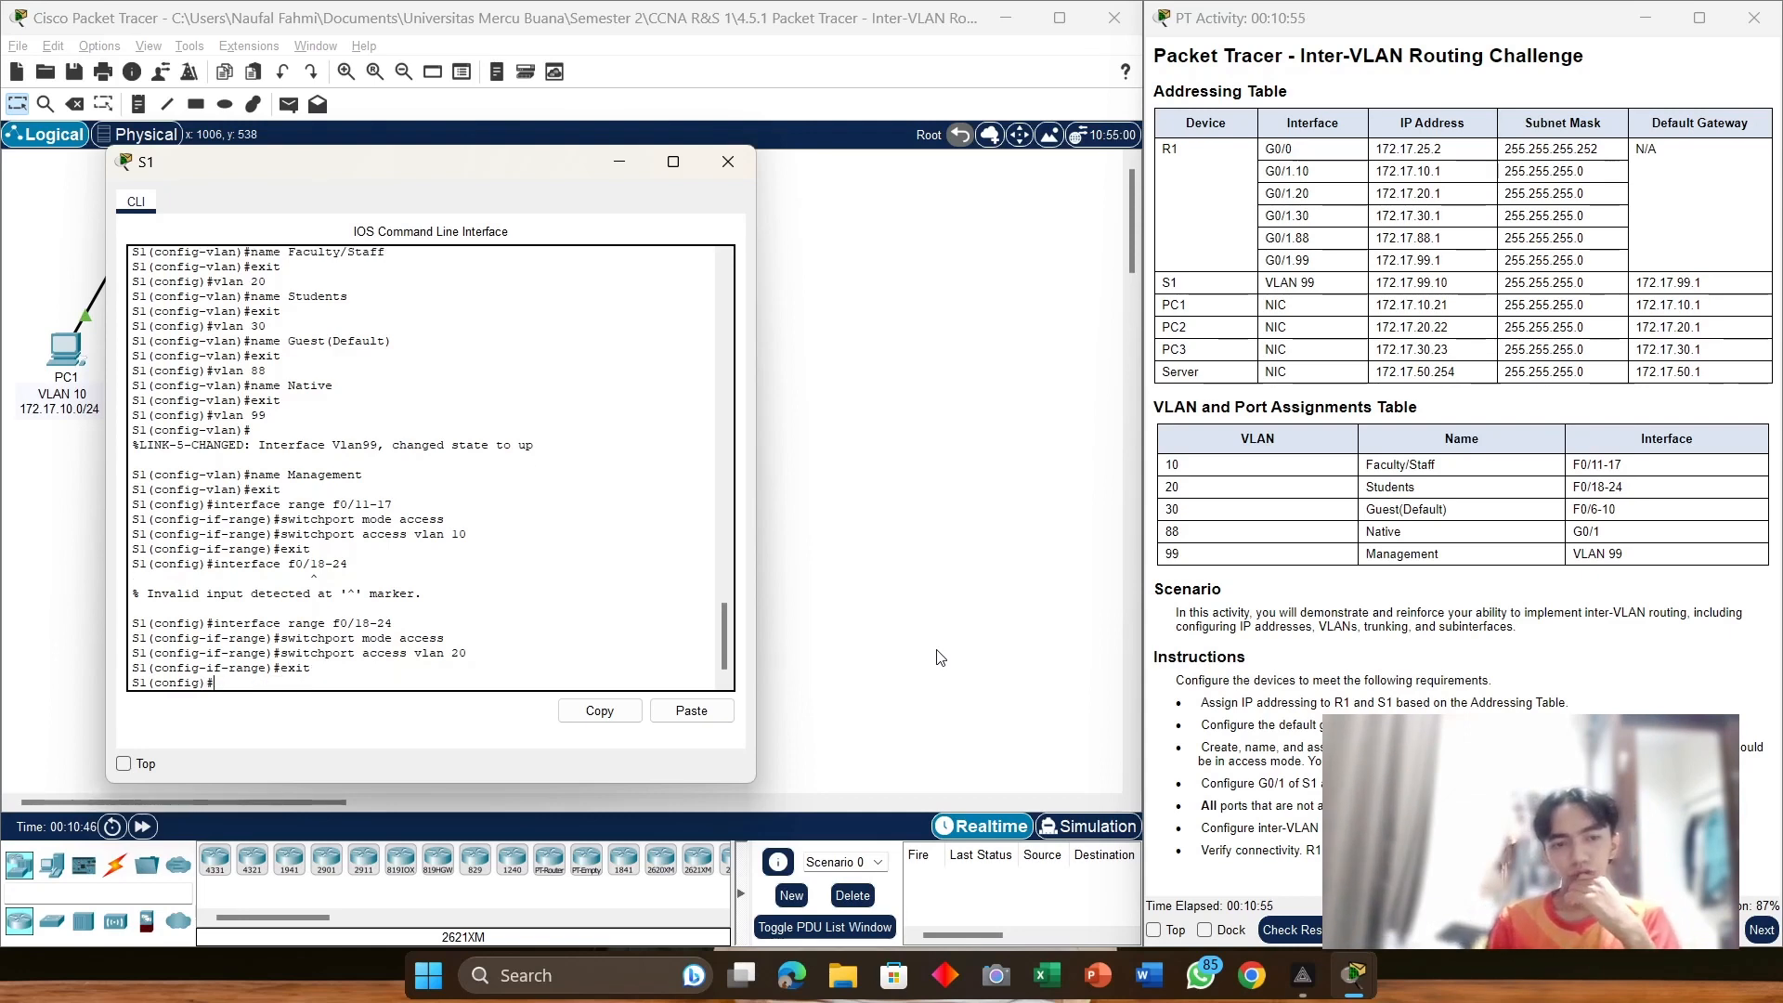
Step: Enter interface range configuration for the Guest(Default) ports f0/6-10 on S1
key("Up")
key("Up")
key("Up")
key("Up")
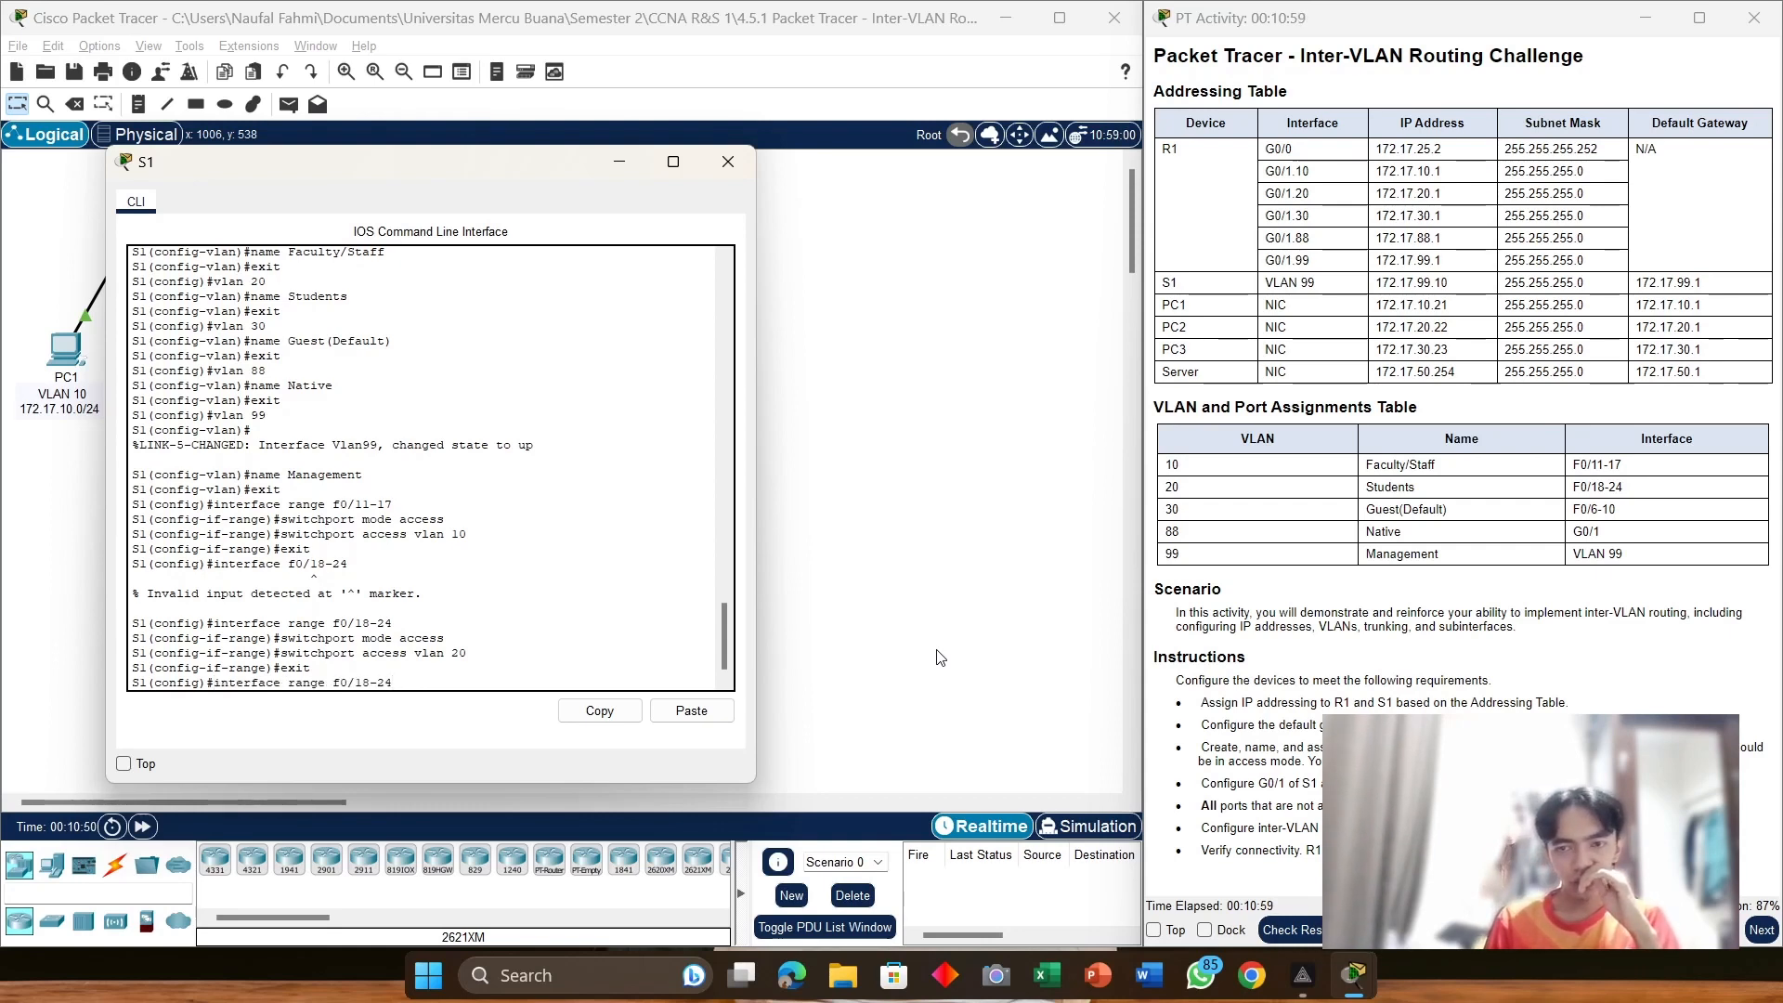
key("BackSpace")
key("BackSpace")
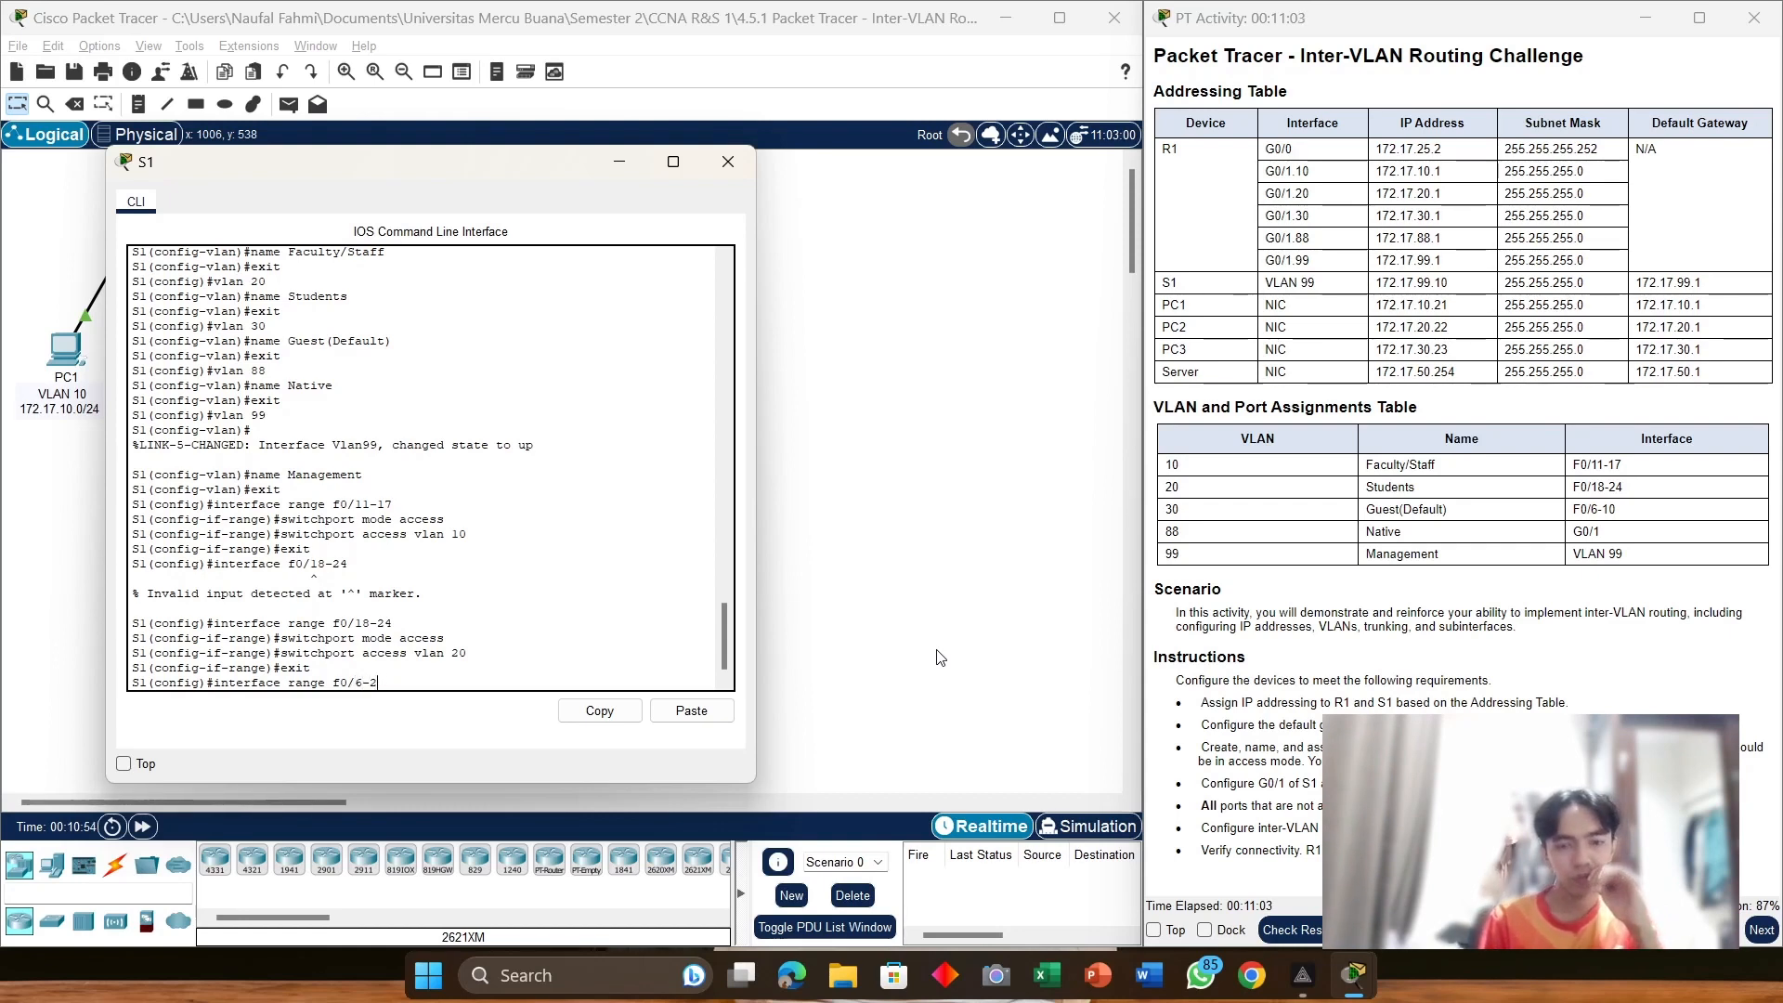
key("BackSpace")
key("BackSpace")
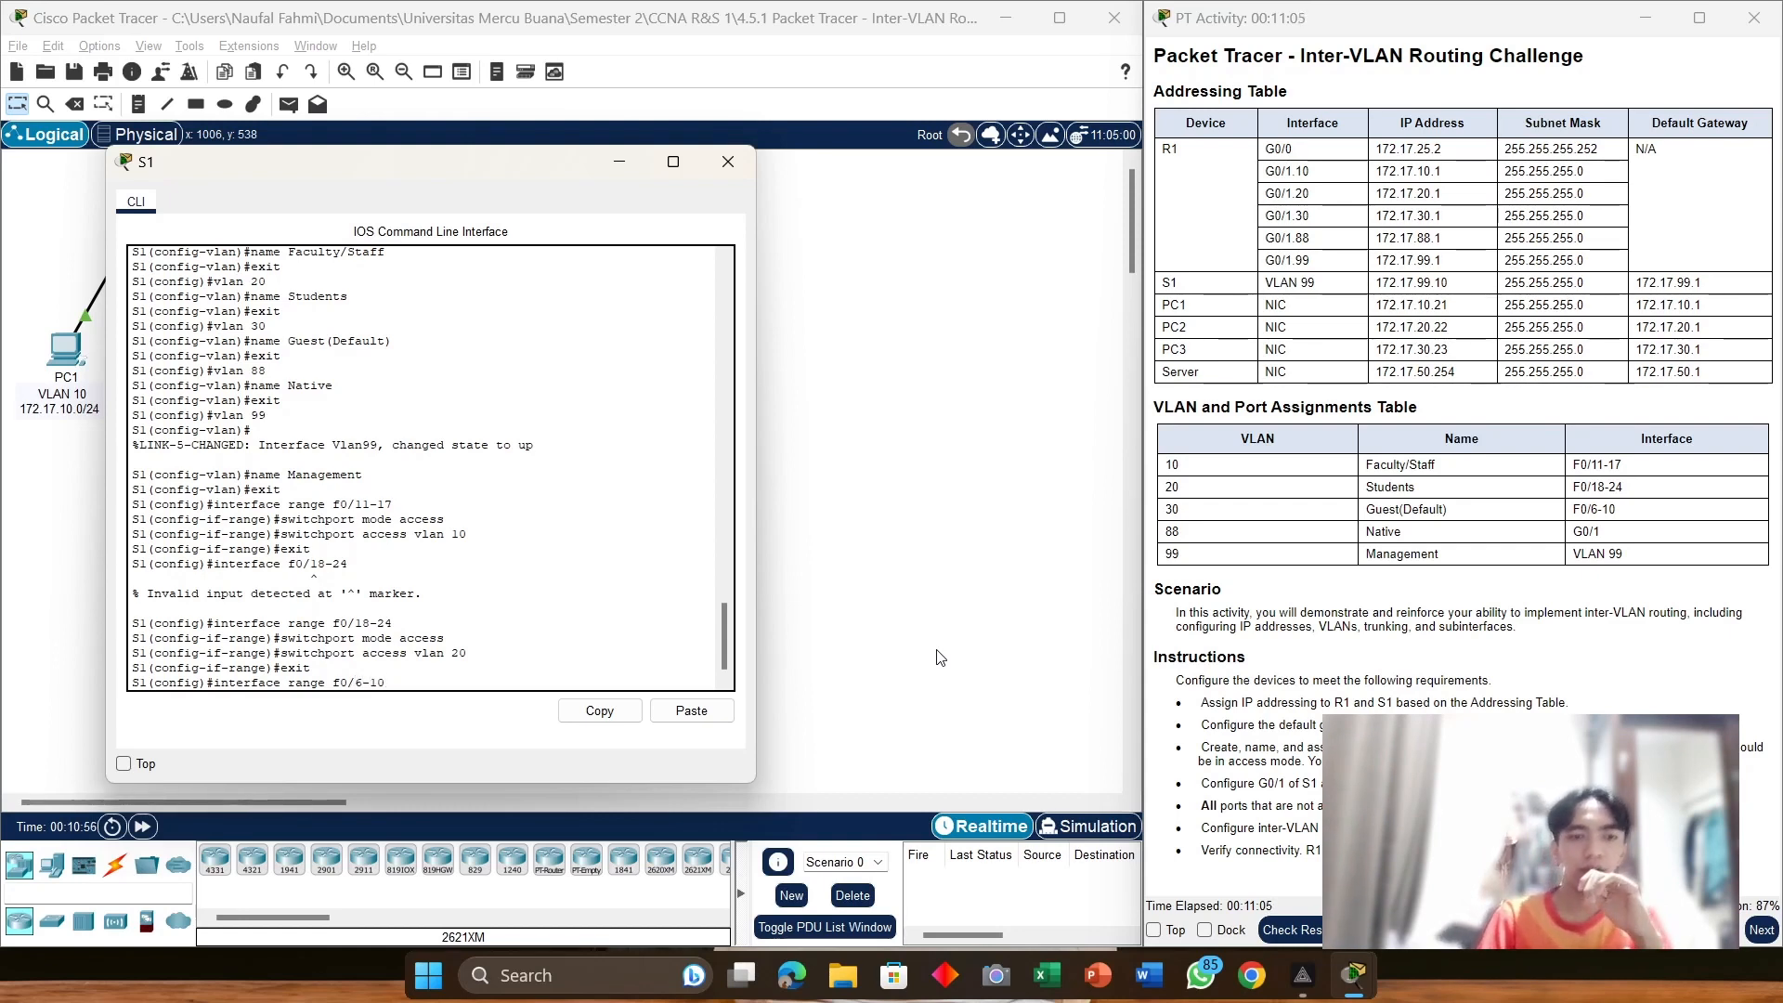
key("Return")
Step: Set the f0/6-10 ports to access mode and shorten the activity window to show the full instruction list
key("Up")
key("Up")
key("Up")
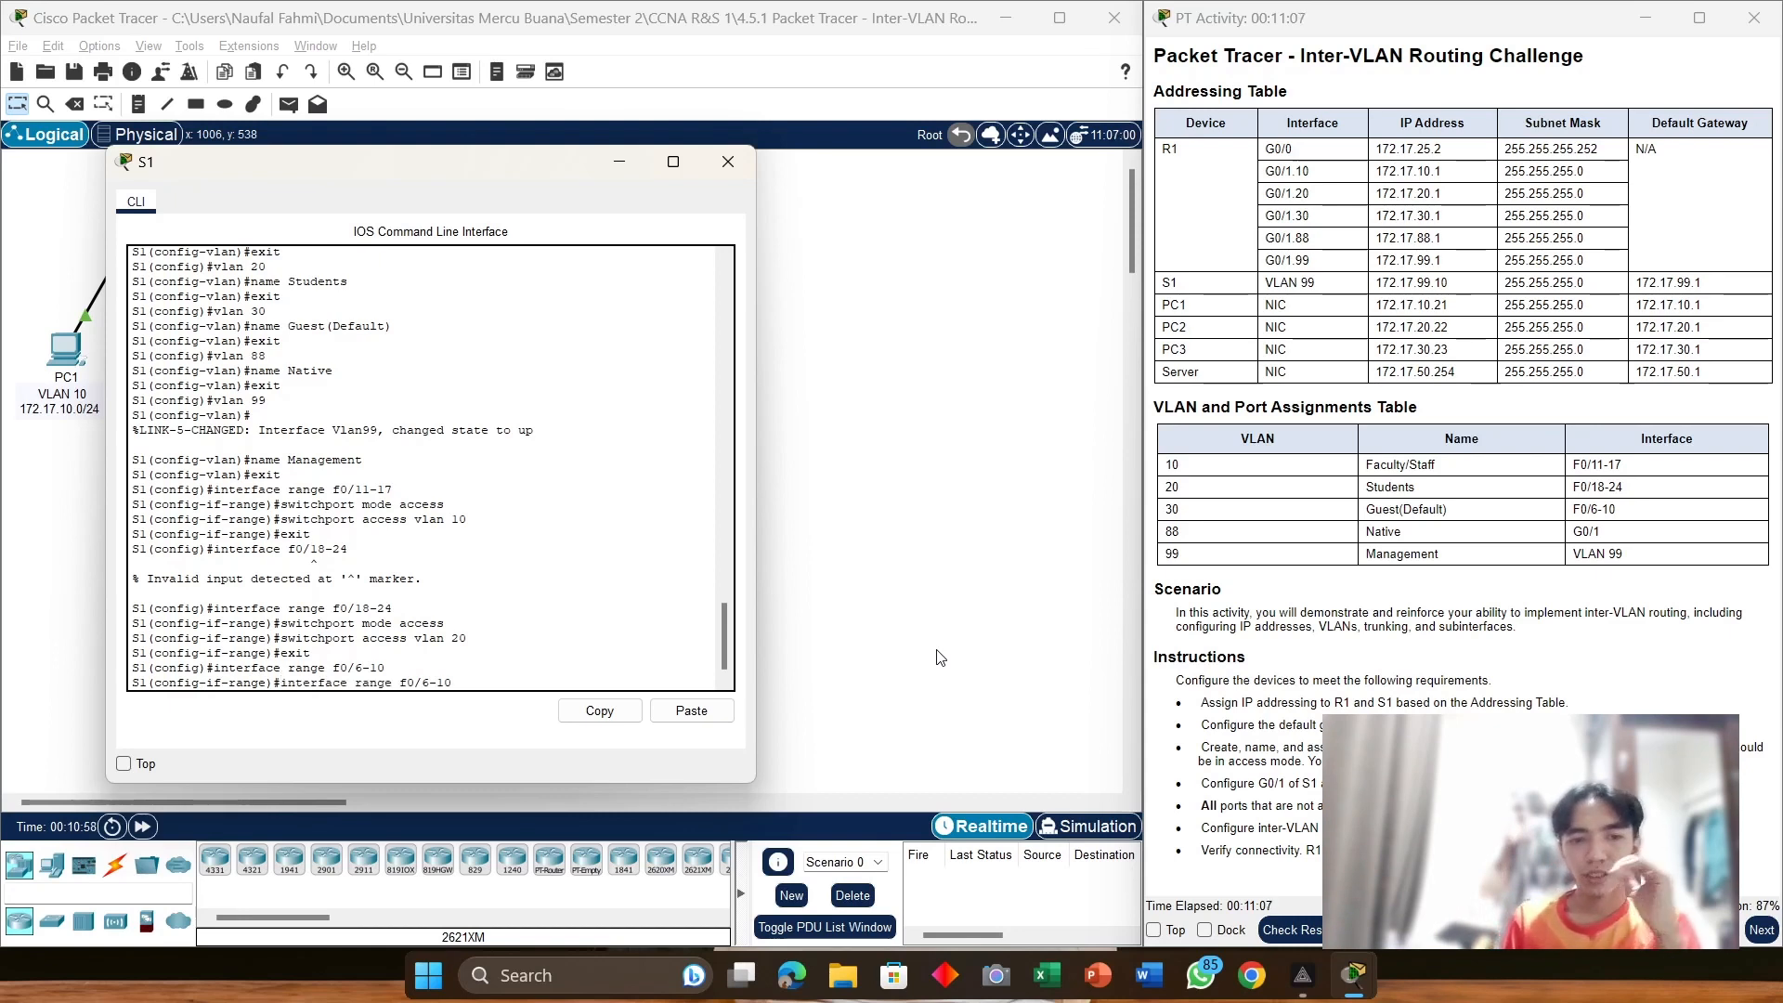
key("Up")
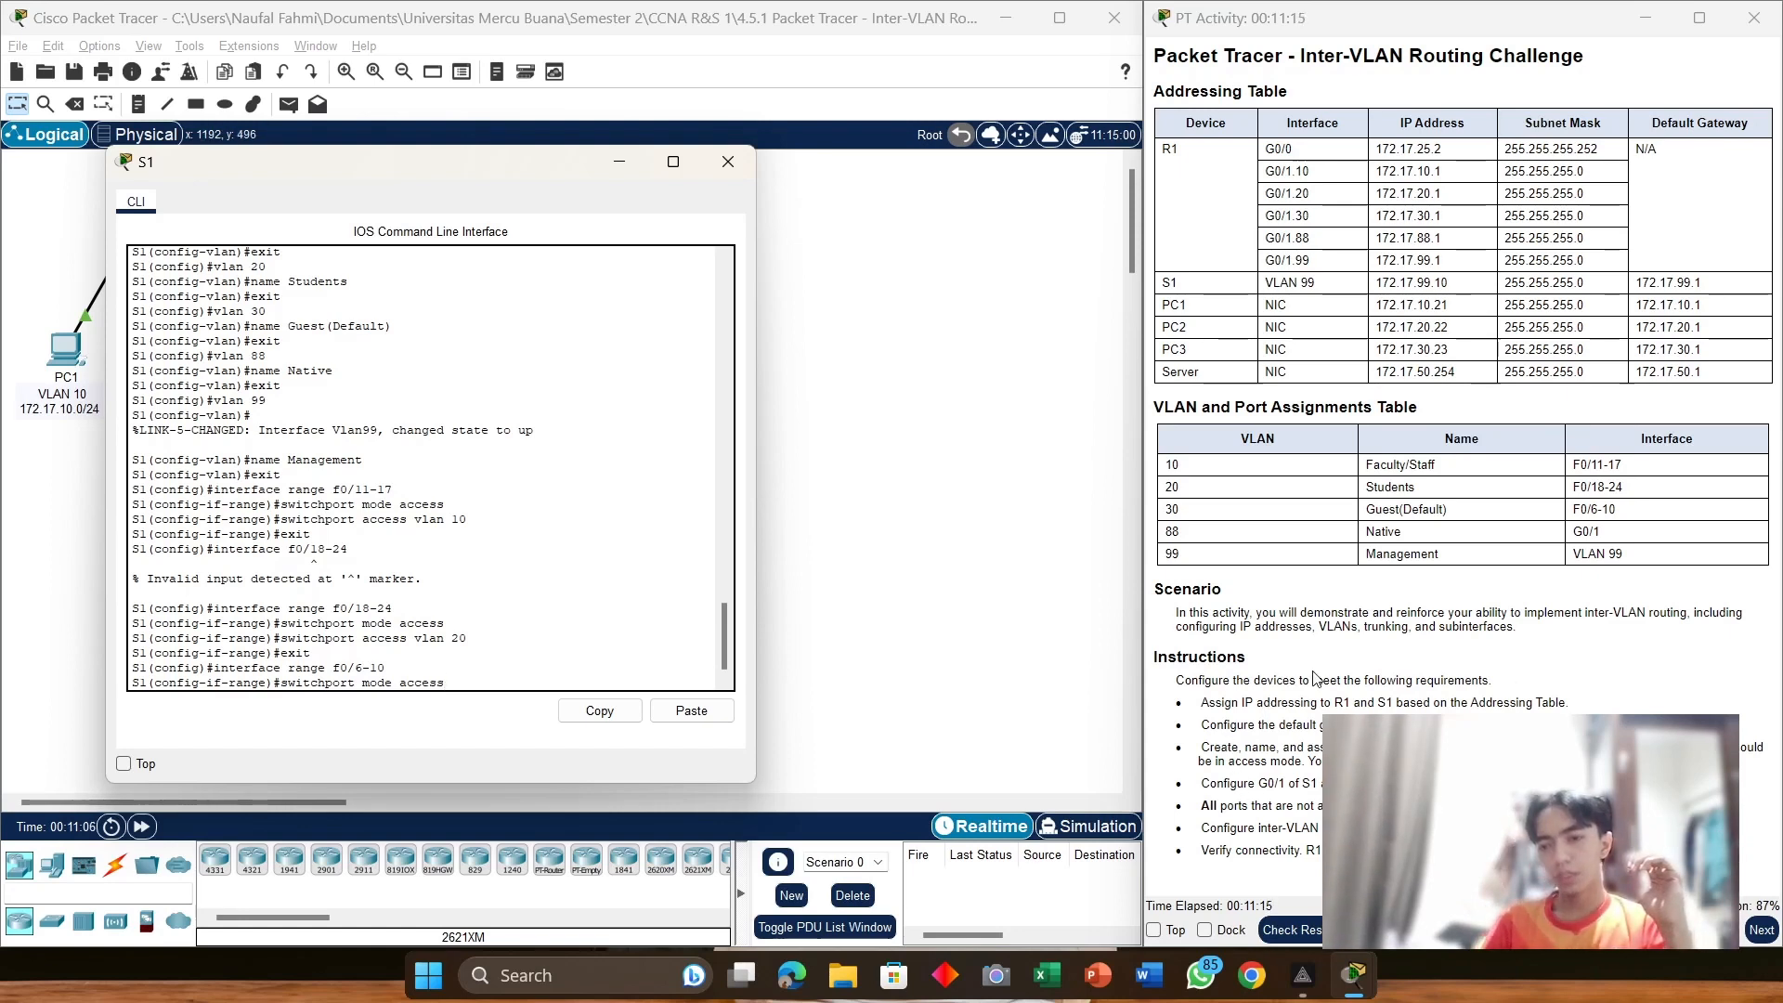
left_click_drag(1422, 949, 1425, 670)
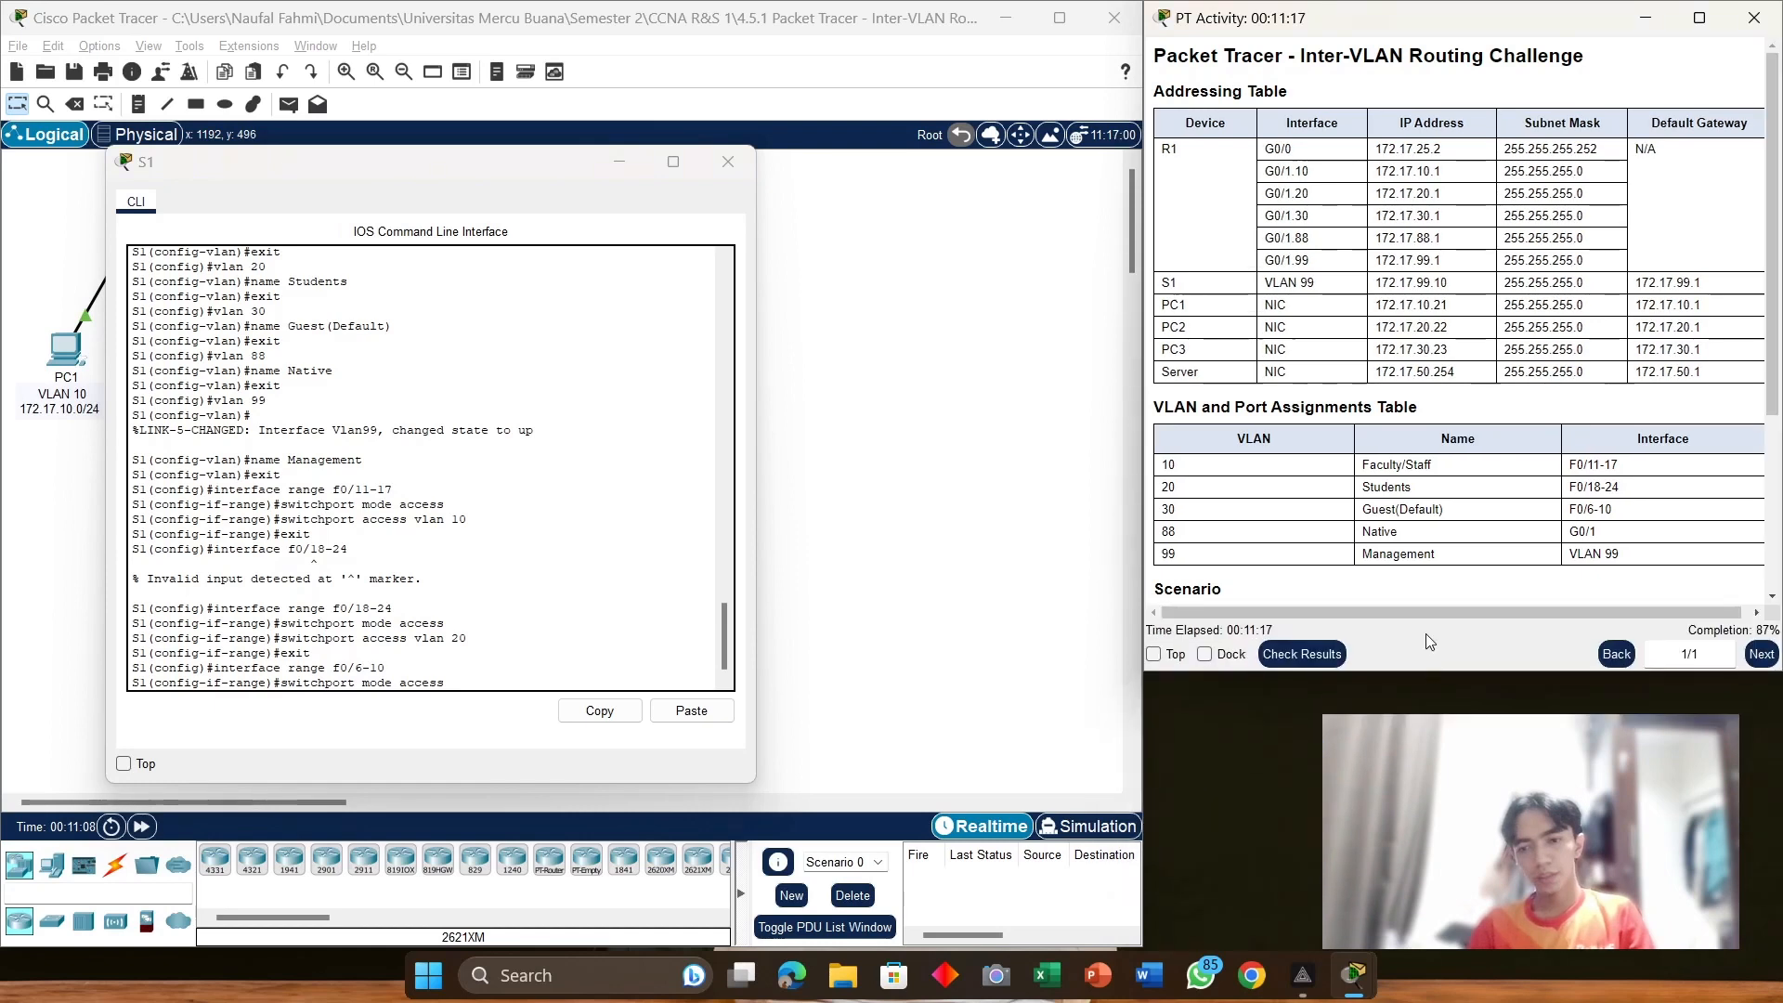
scroll(1465, 474, "down", 3)
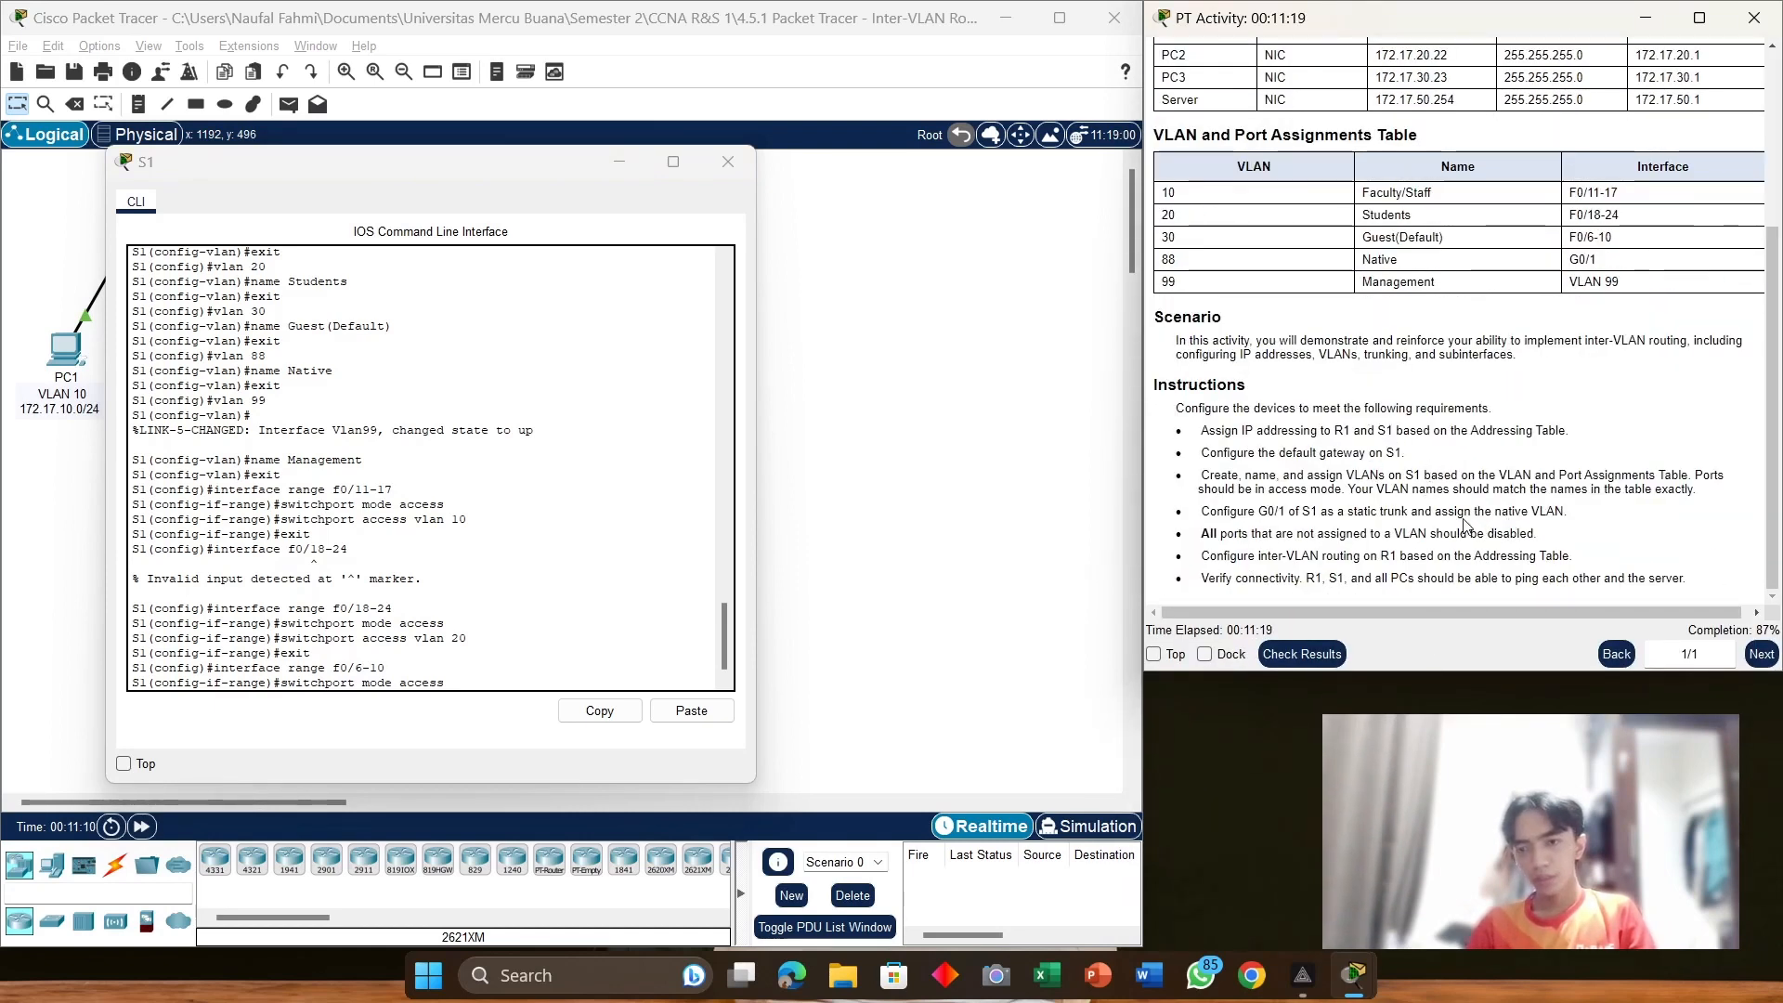
left_click_drag(1342, 488, 1257, 489)
left_click(1539, 530)
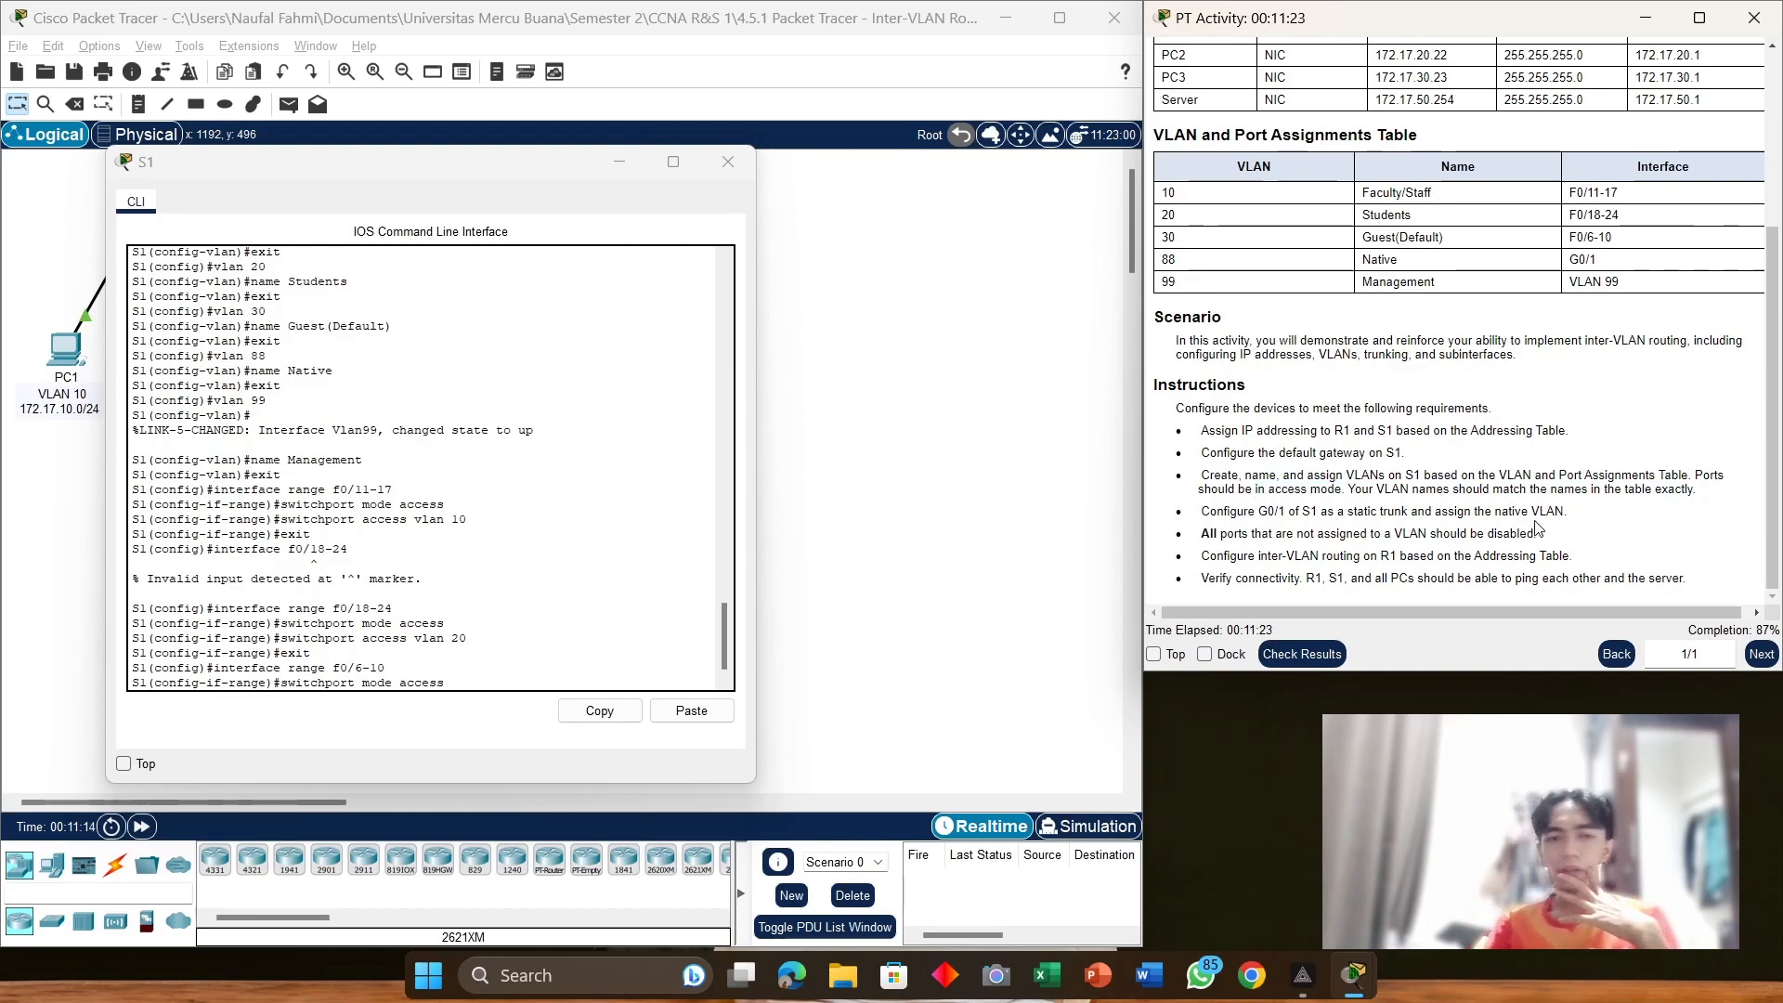
left_click(501, 683)
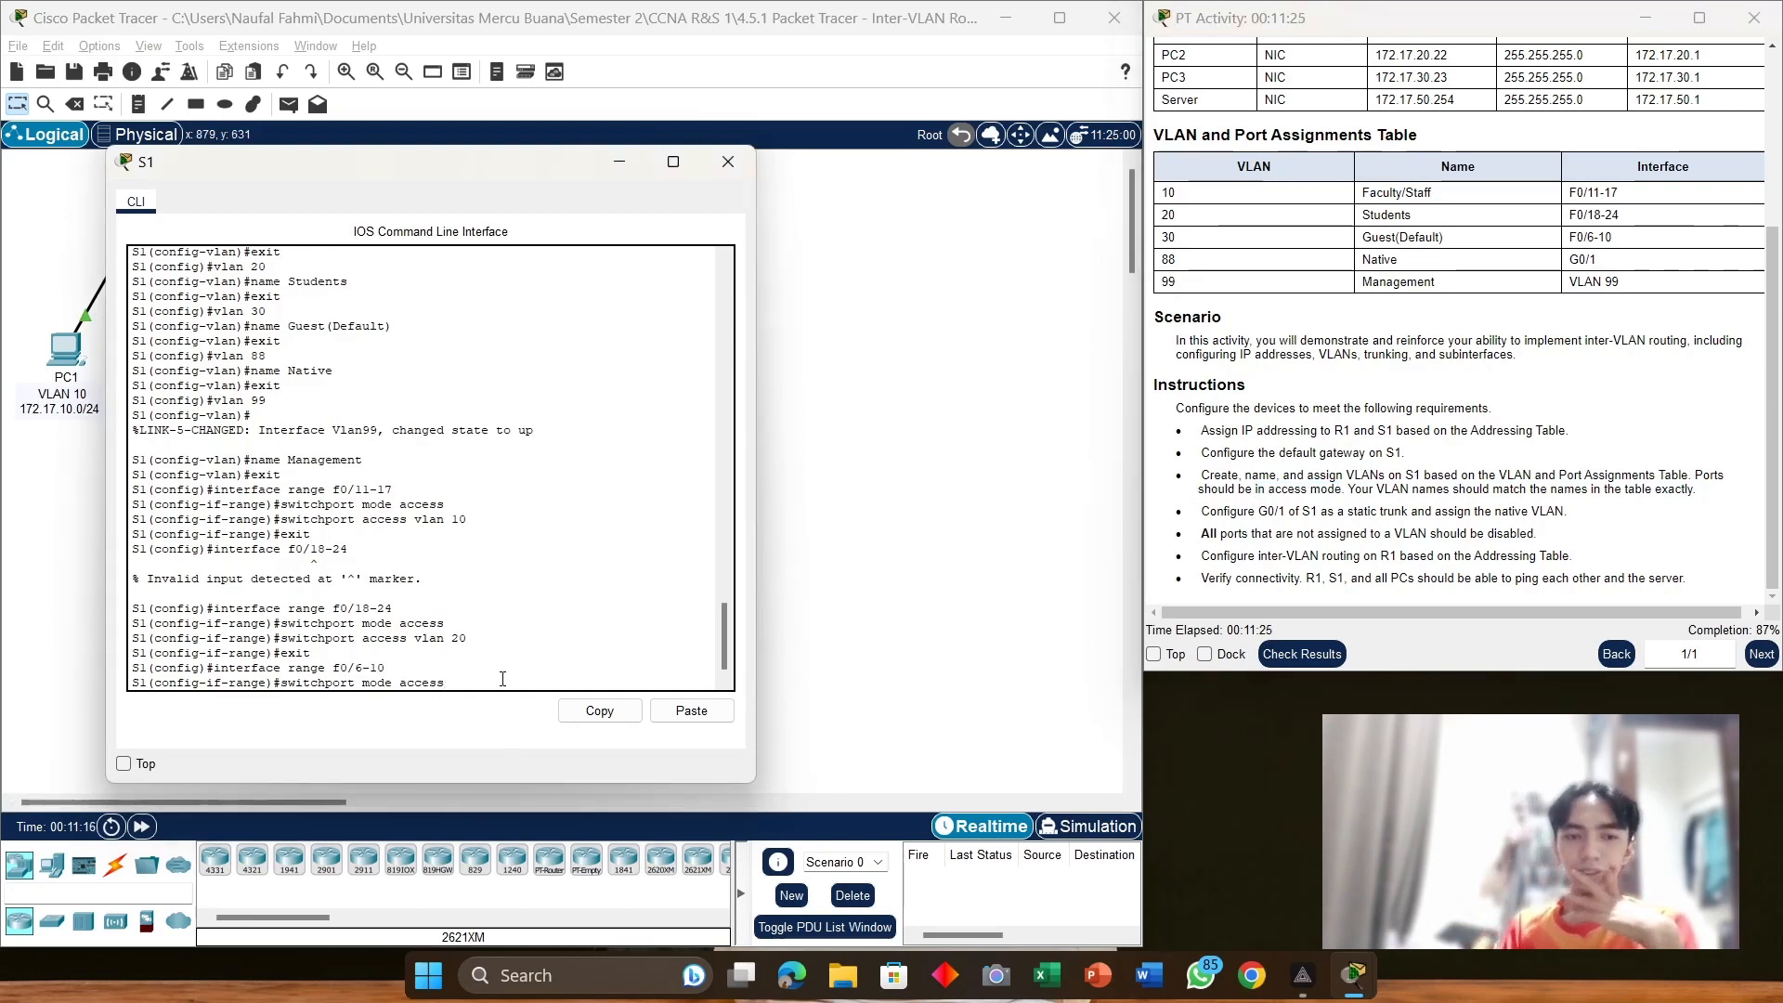
key("Return")
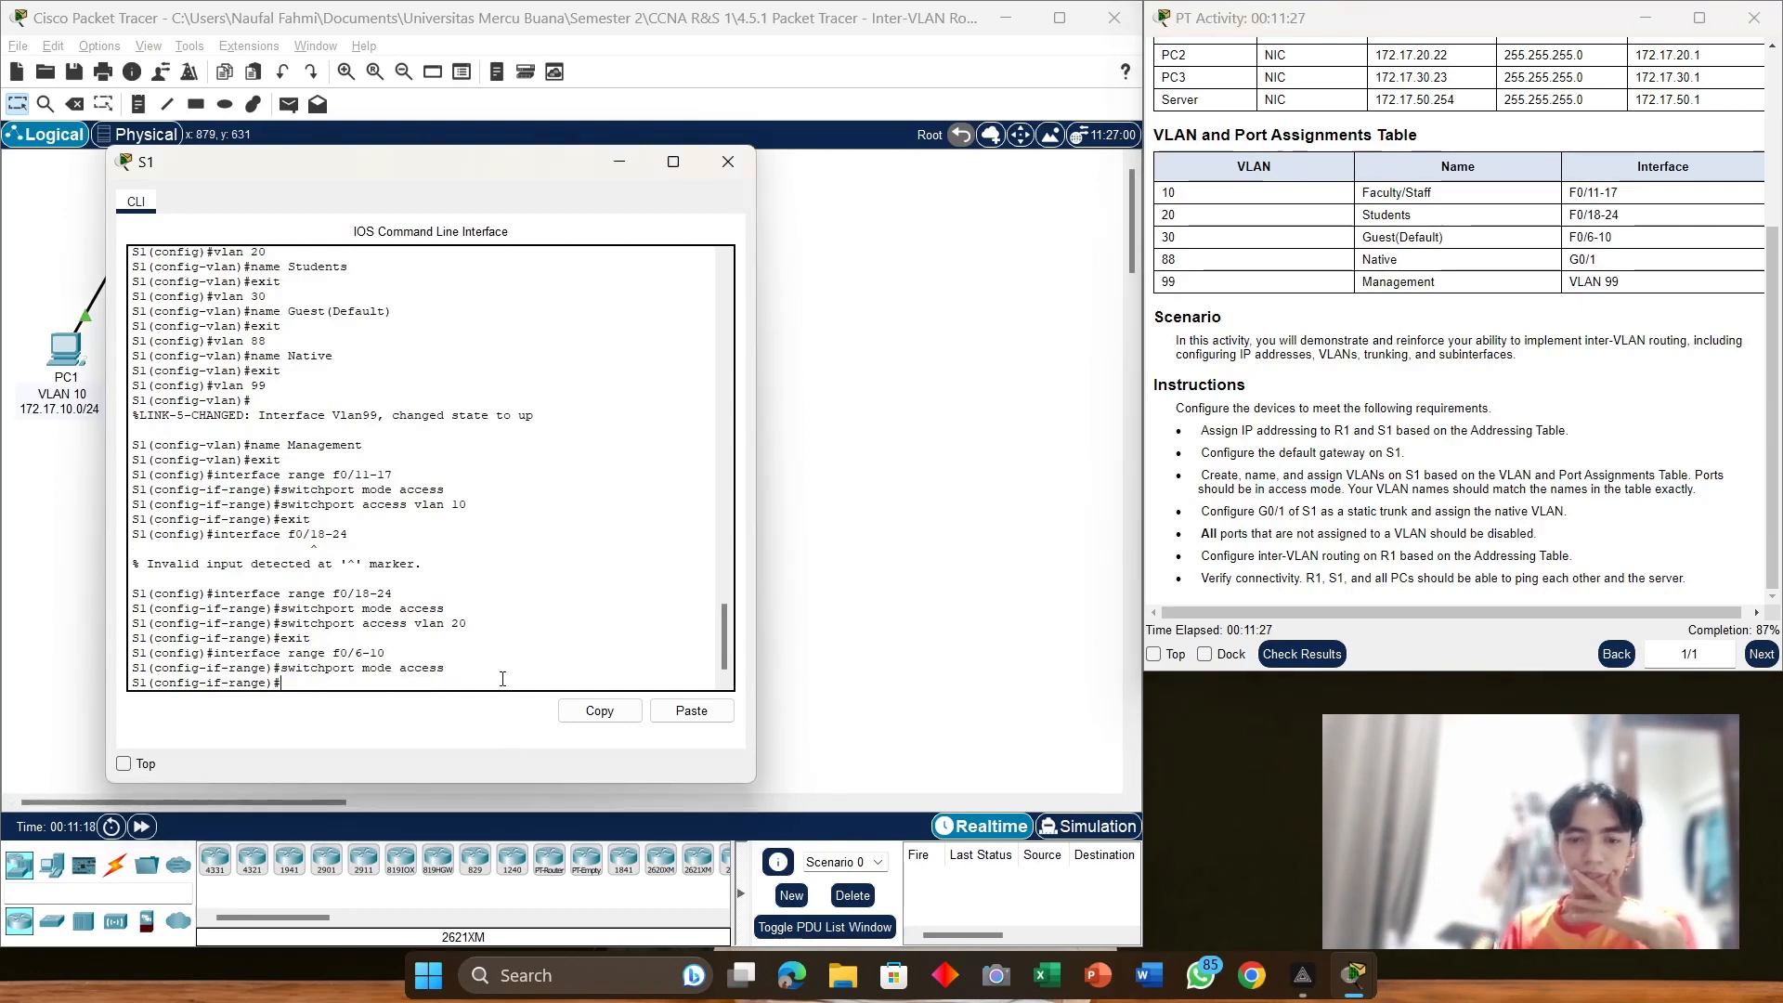
Step: Assign ports f0/6-10 to access VLAN 30 and exit back to global configuration mode
key("Up")
key("Up")
key("Up")
key("Up")
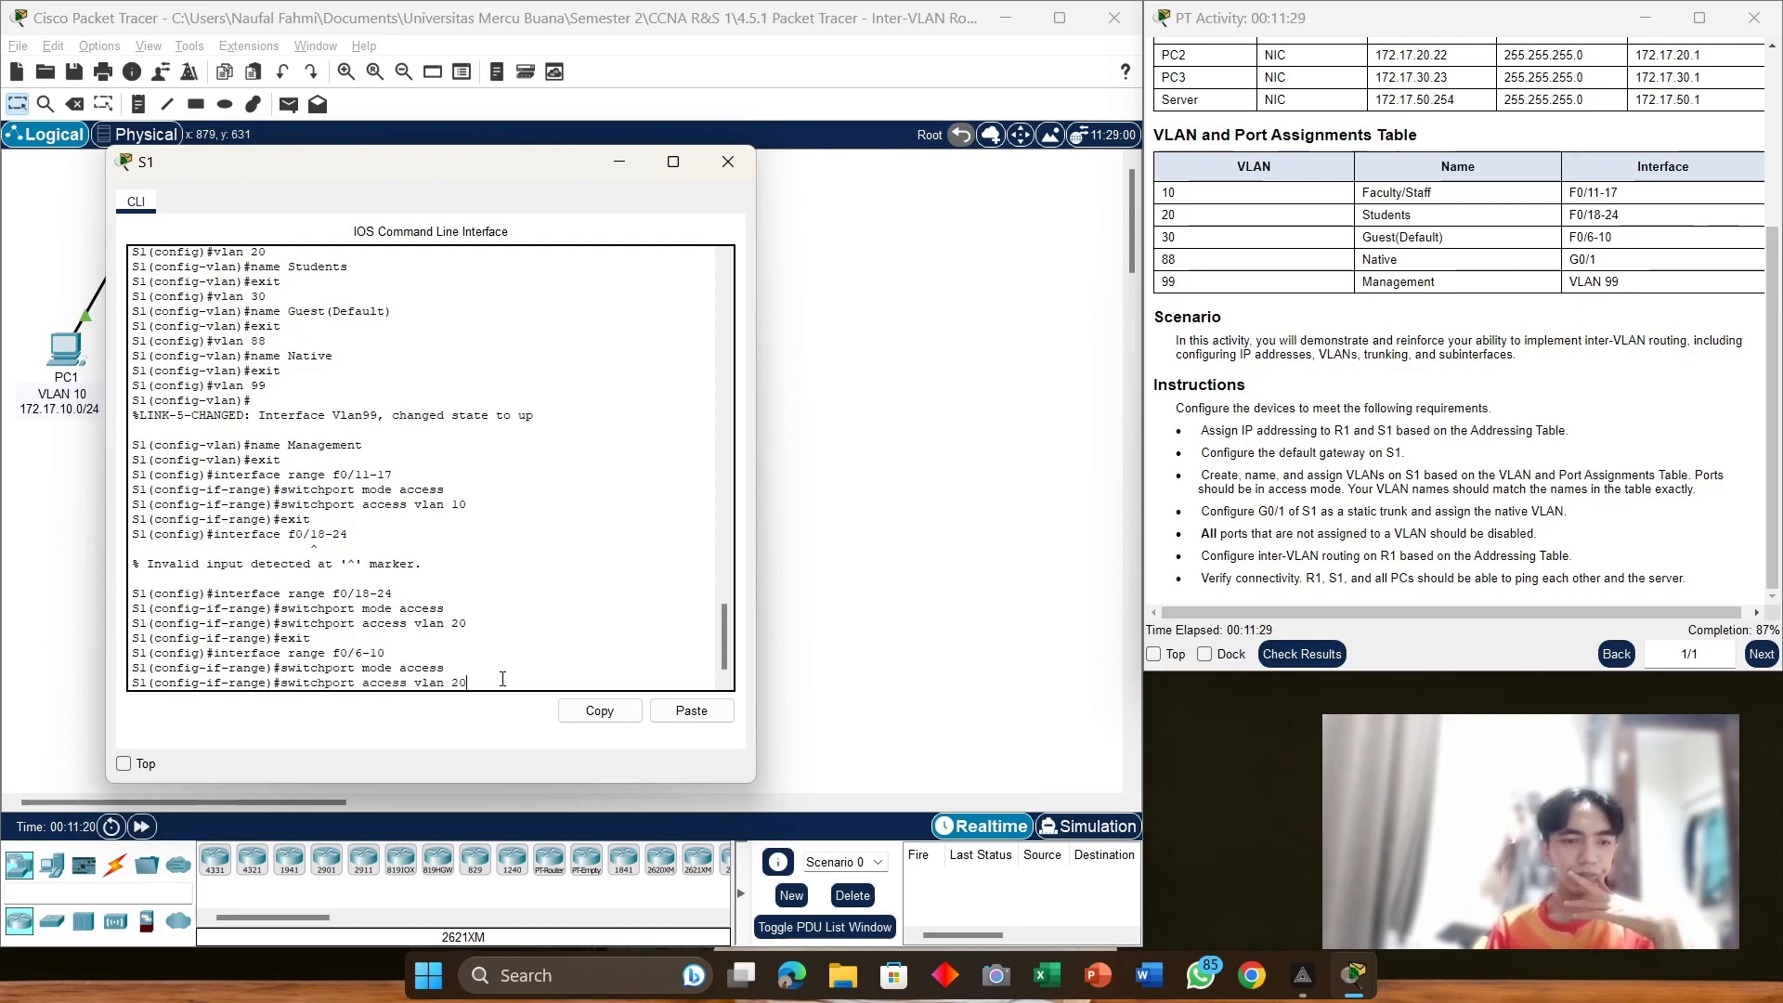
key("BackSpace")
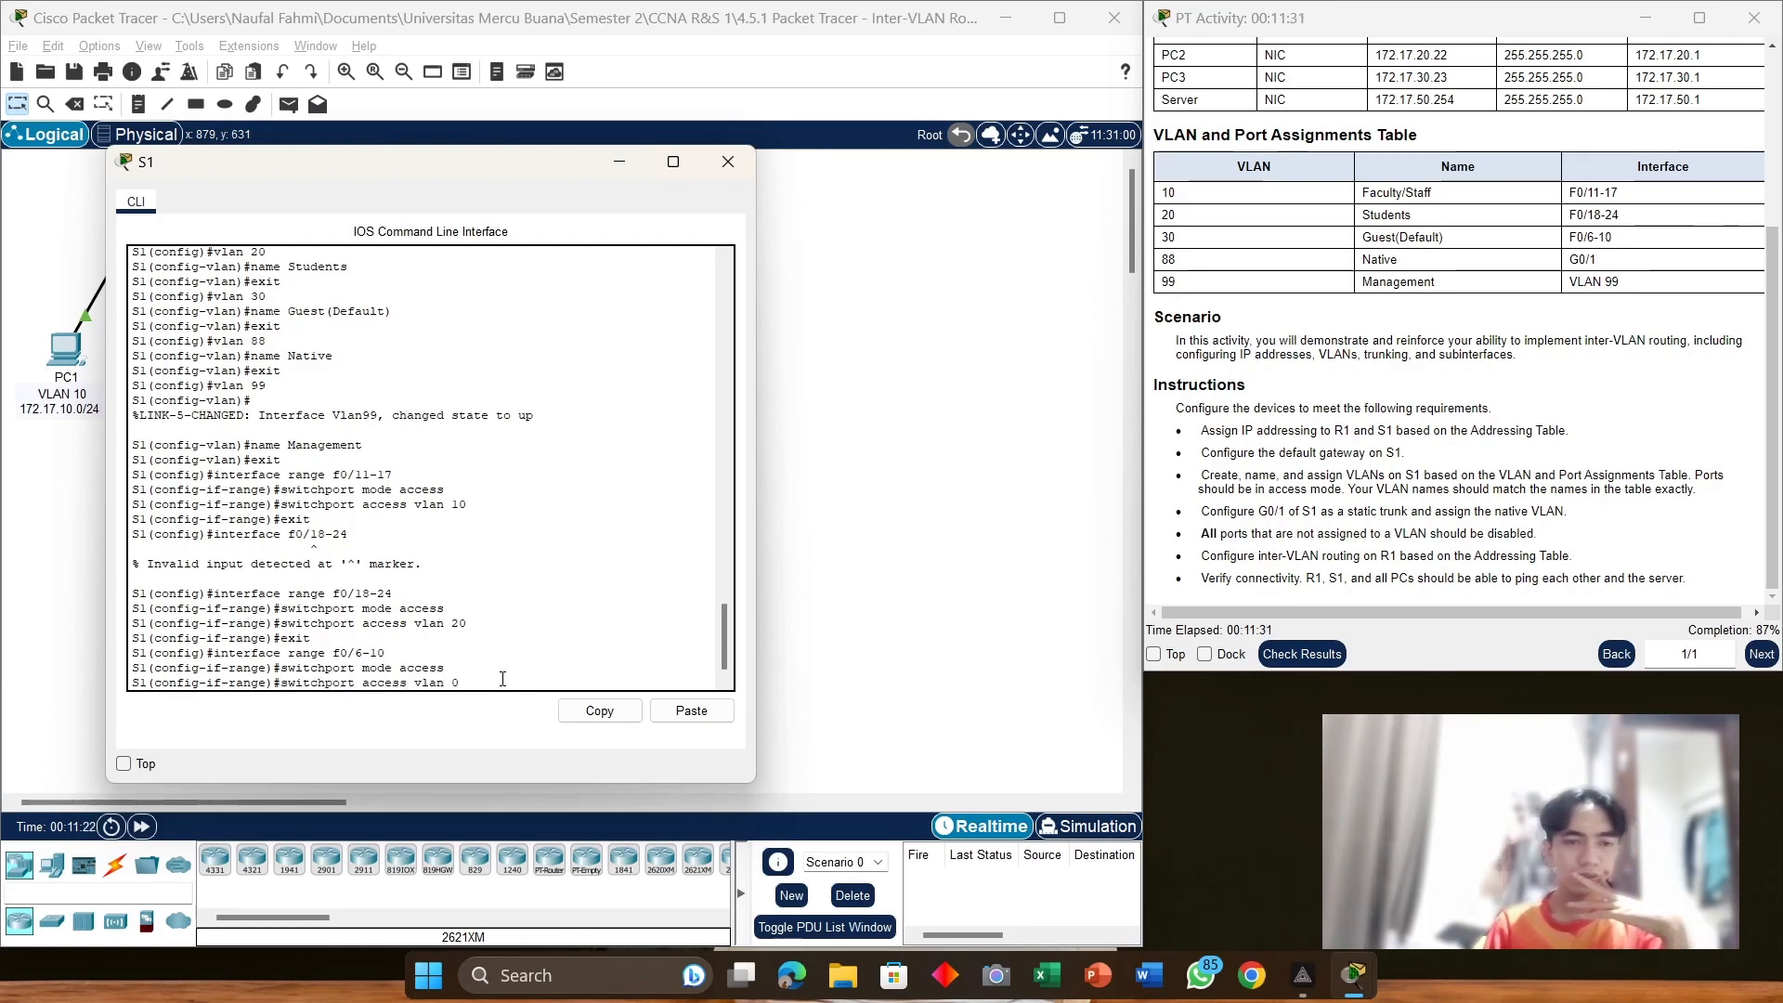
type("3")
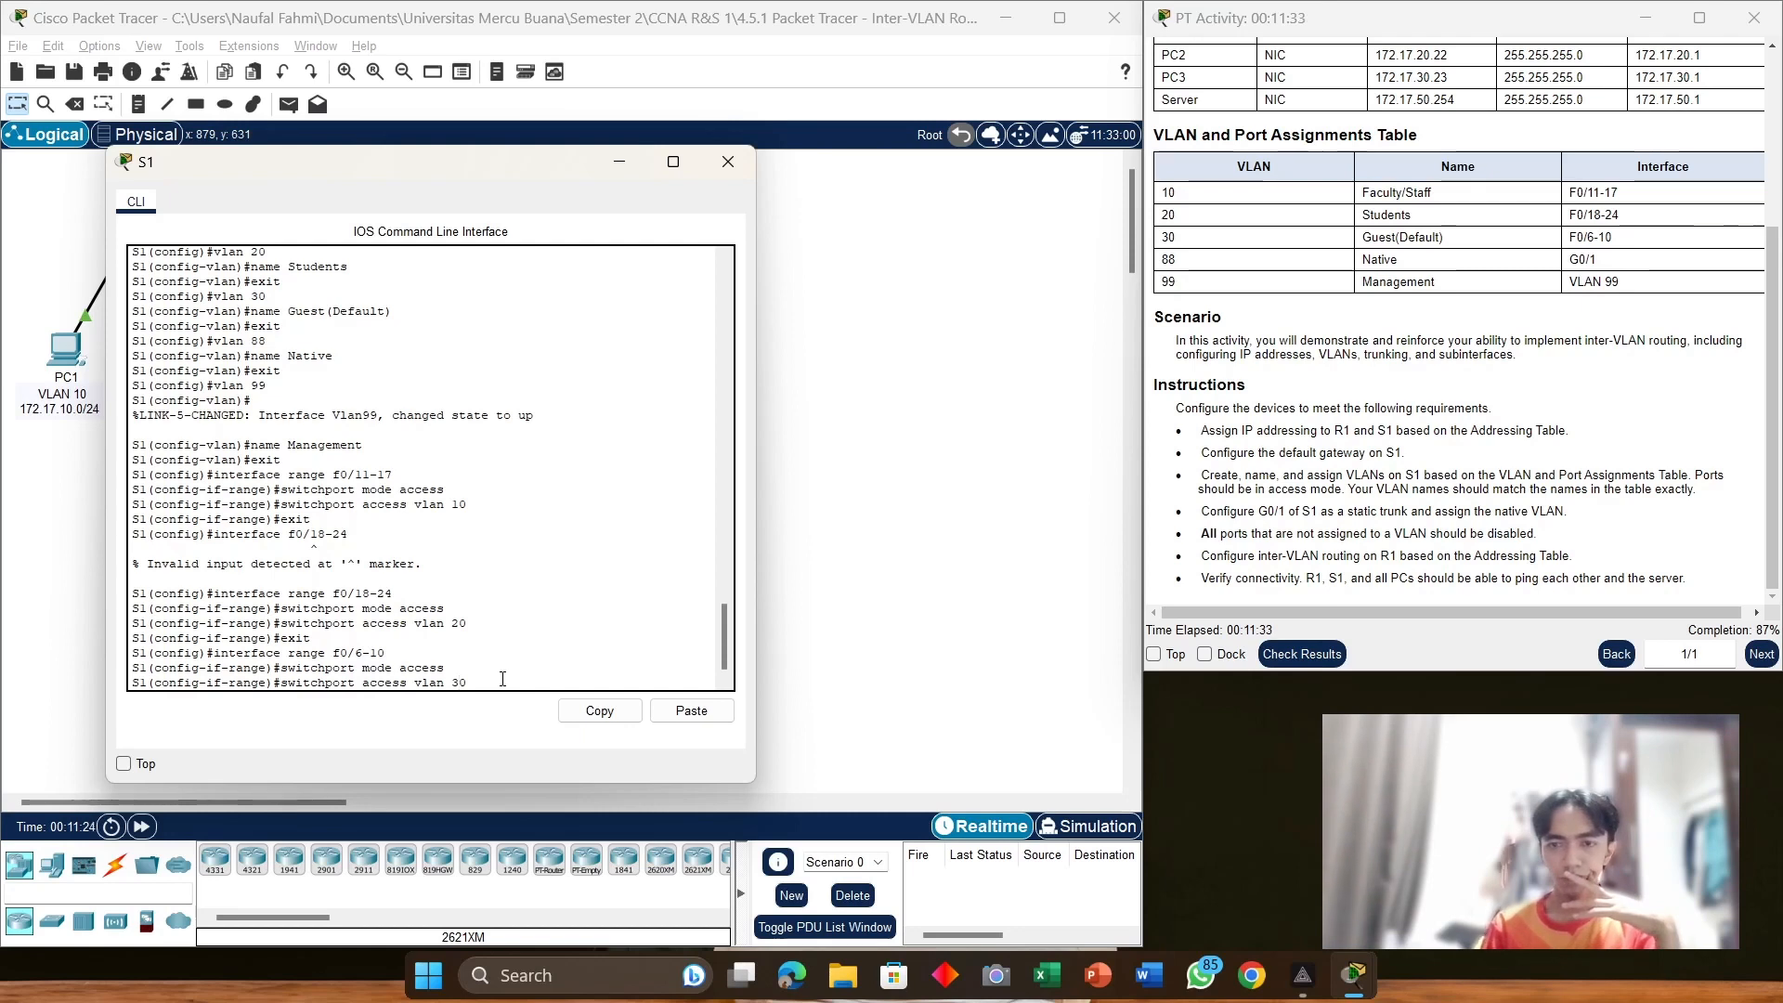
key("Return")
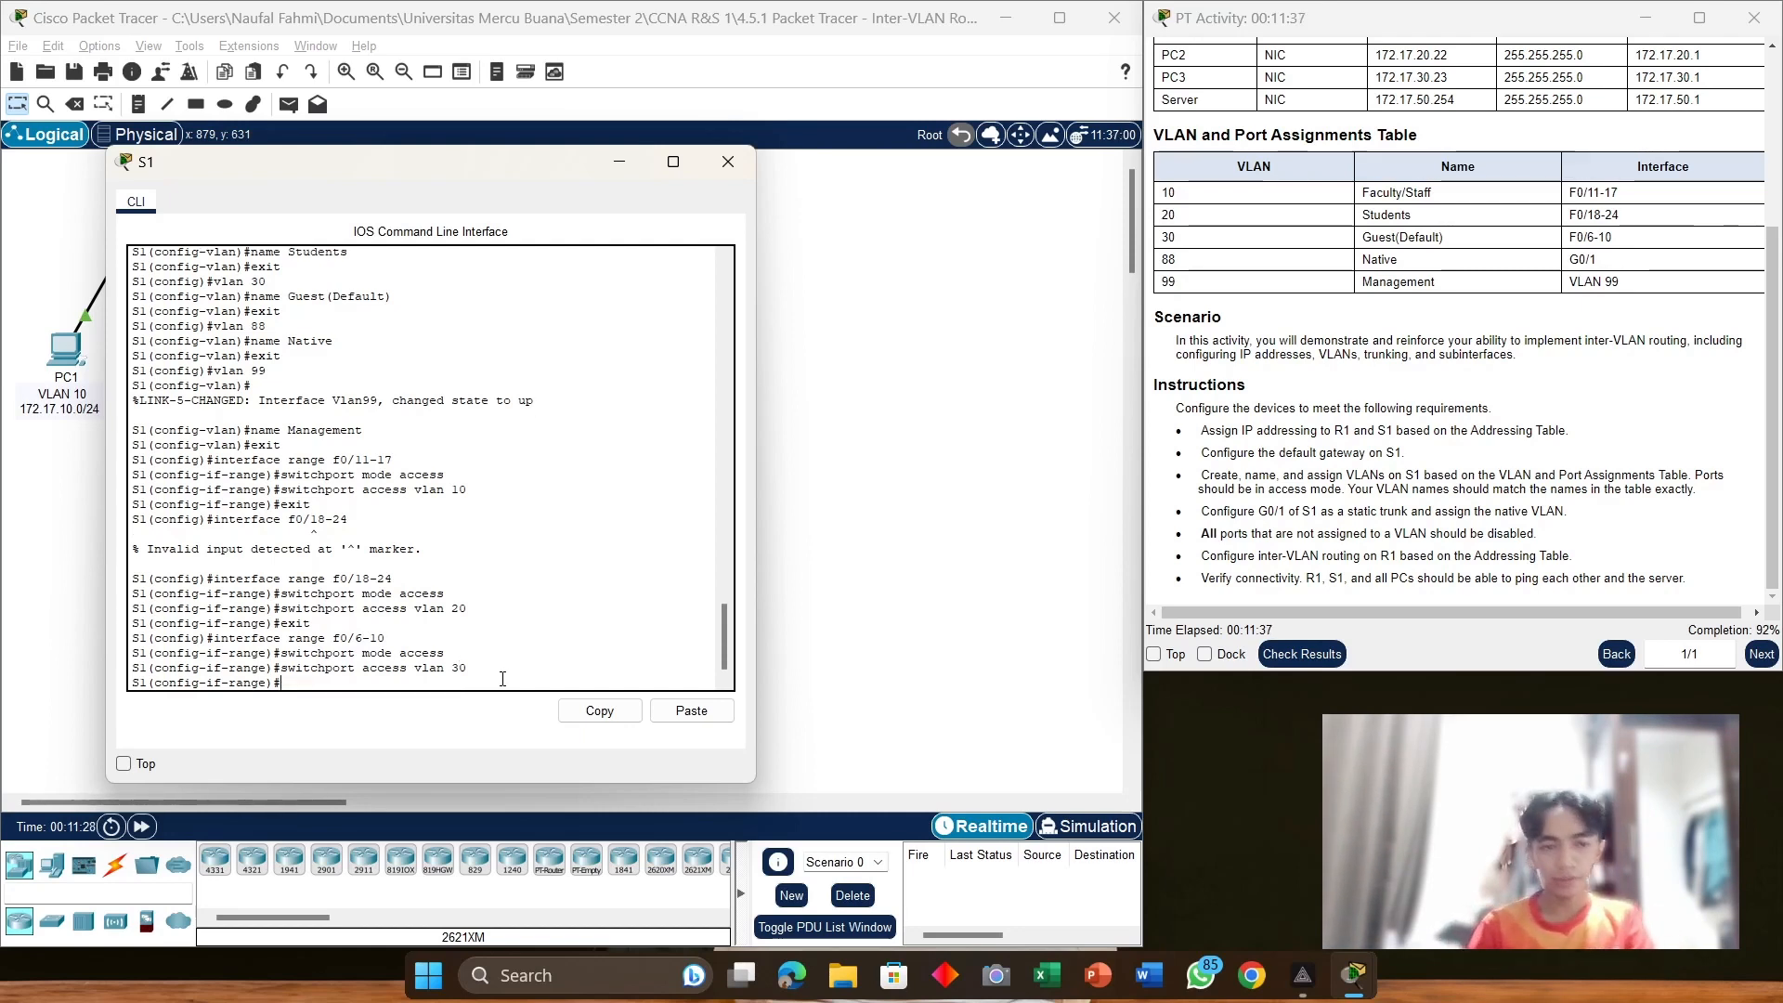
type("exit")
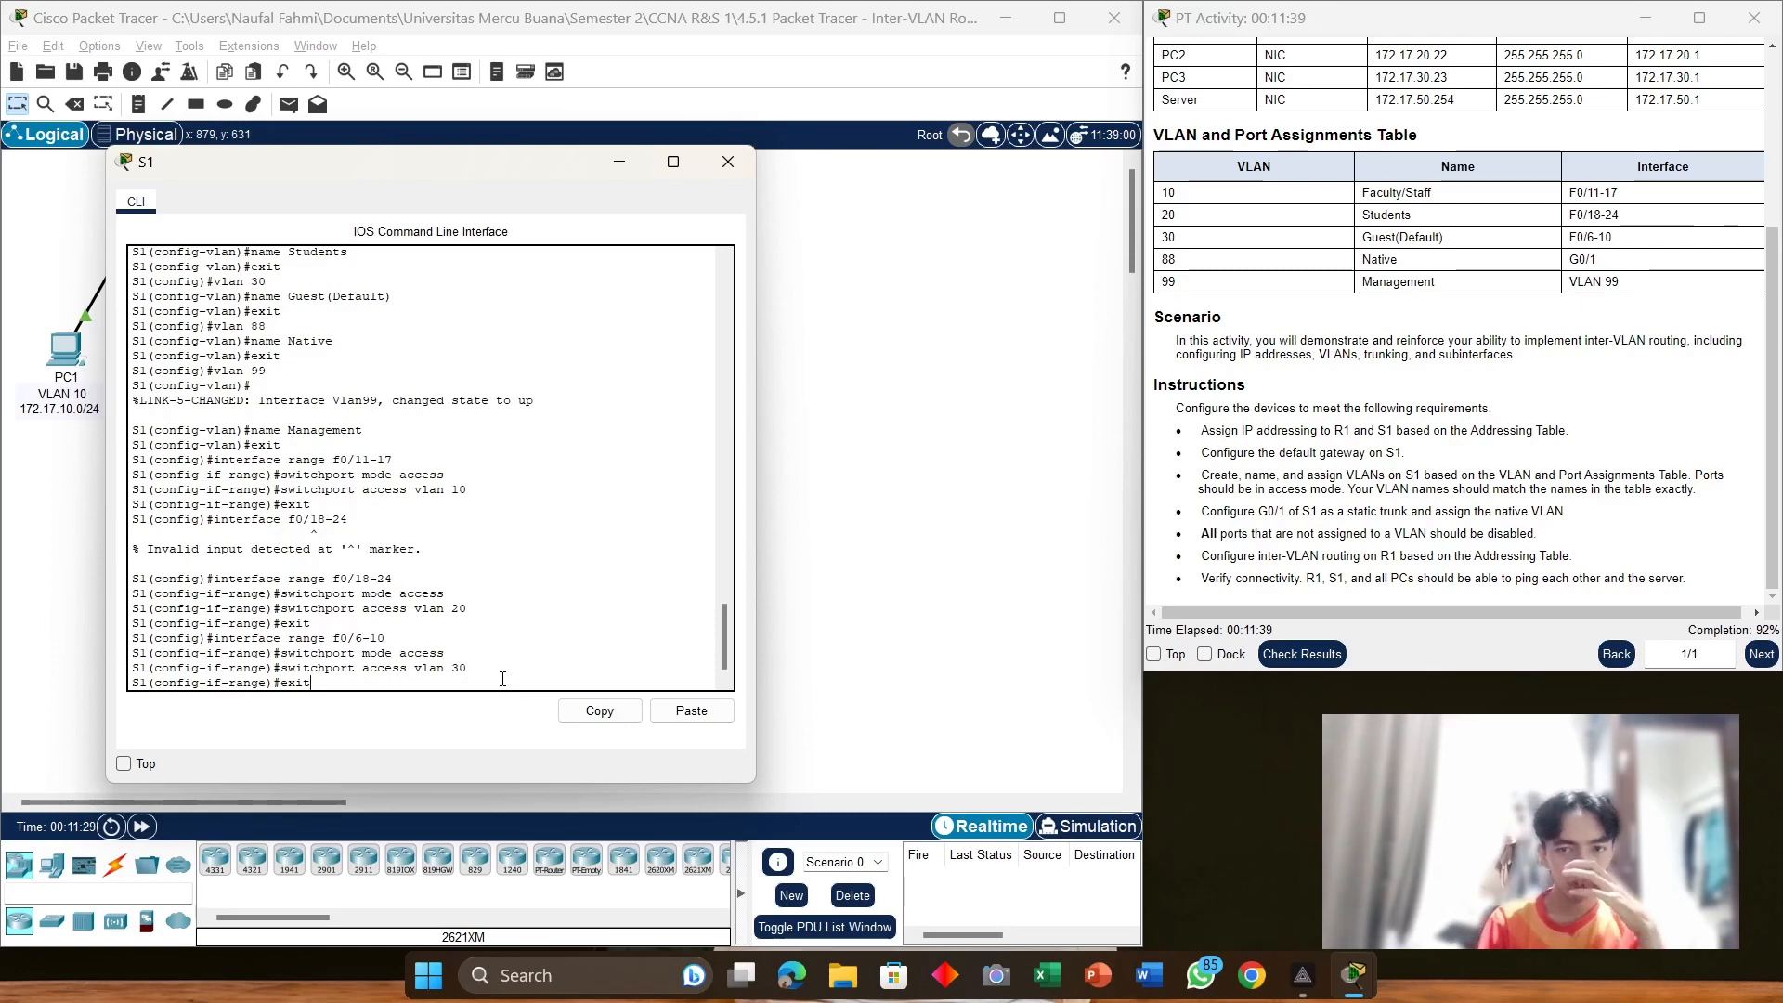
key("Return")
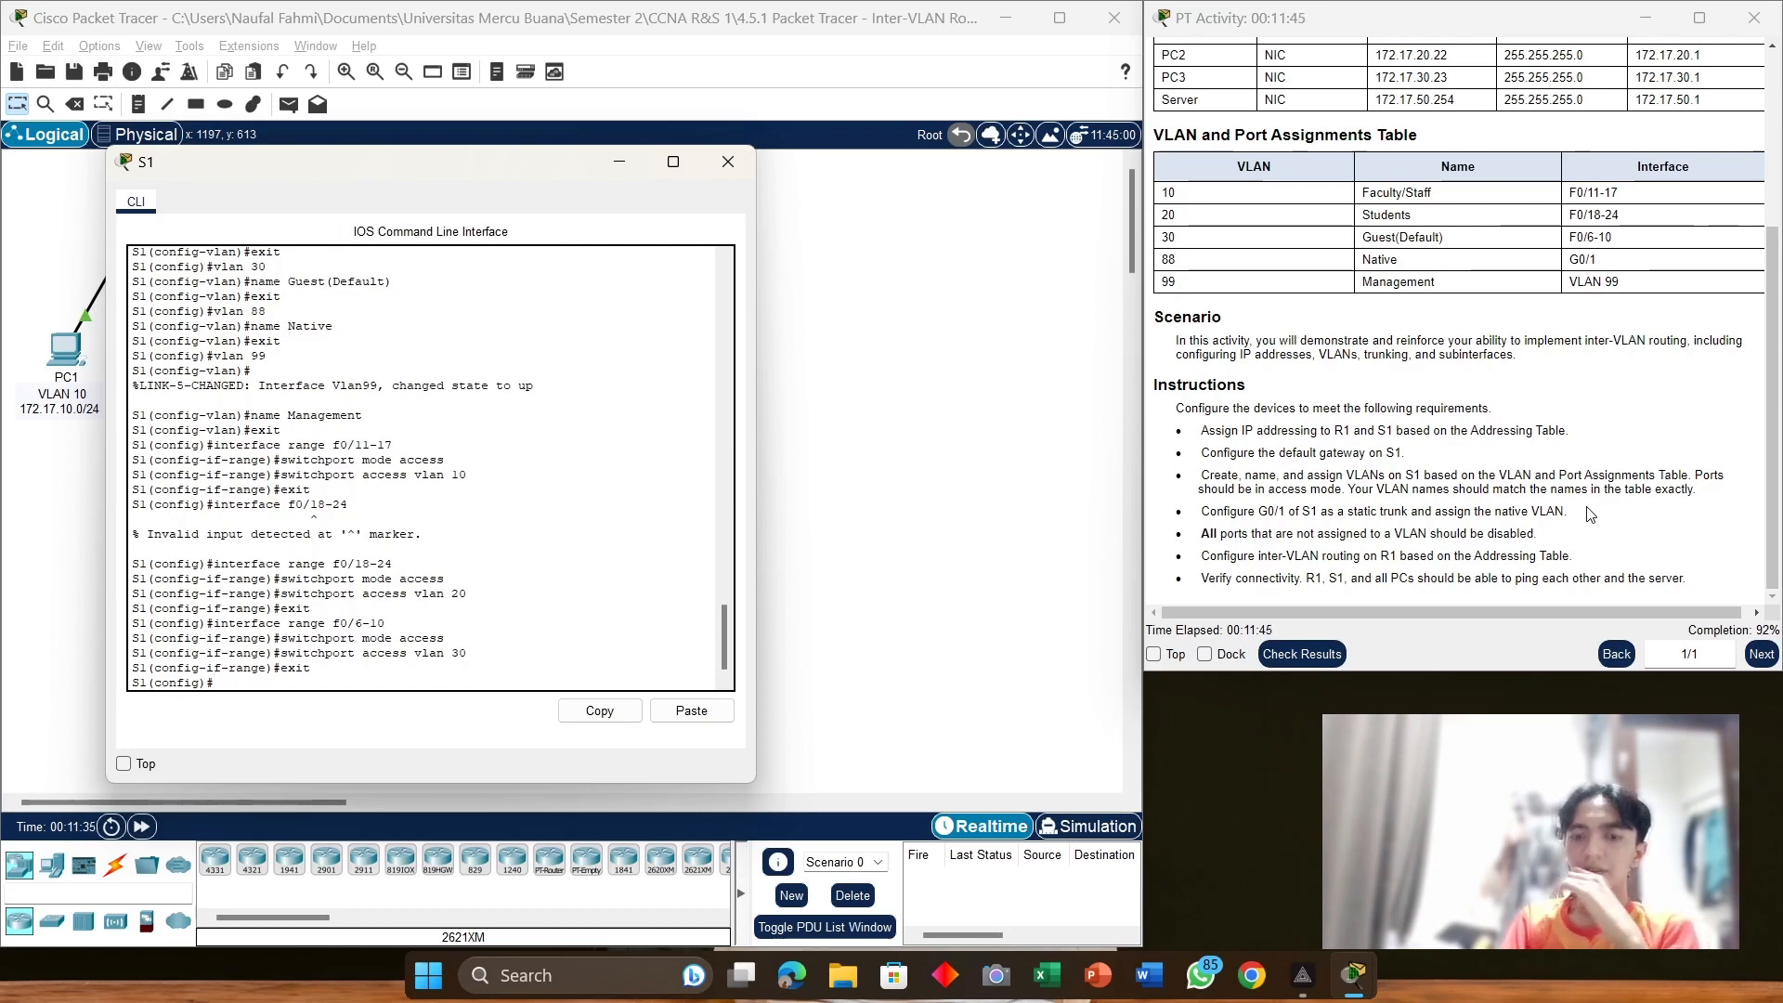
Step: Review the instruction on configuring S1's G0/1 trunk and native VLAN, and return to the S1 command line
left_click(1281, 510)
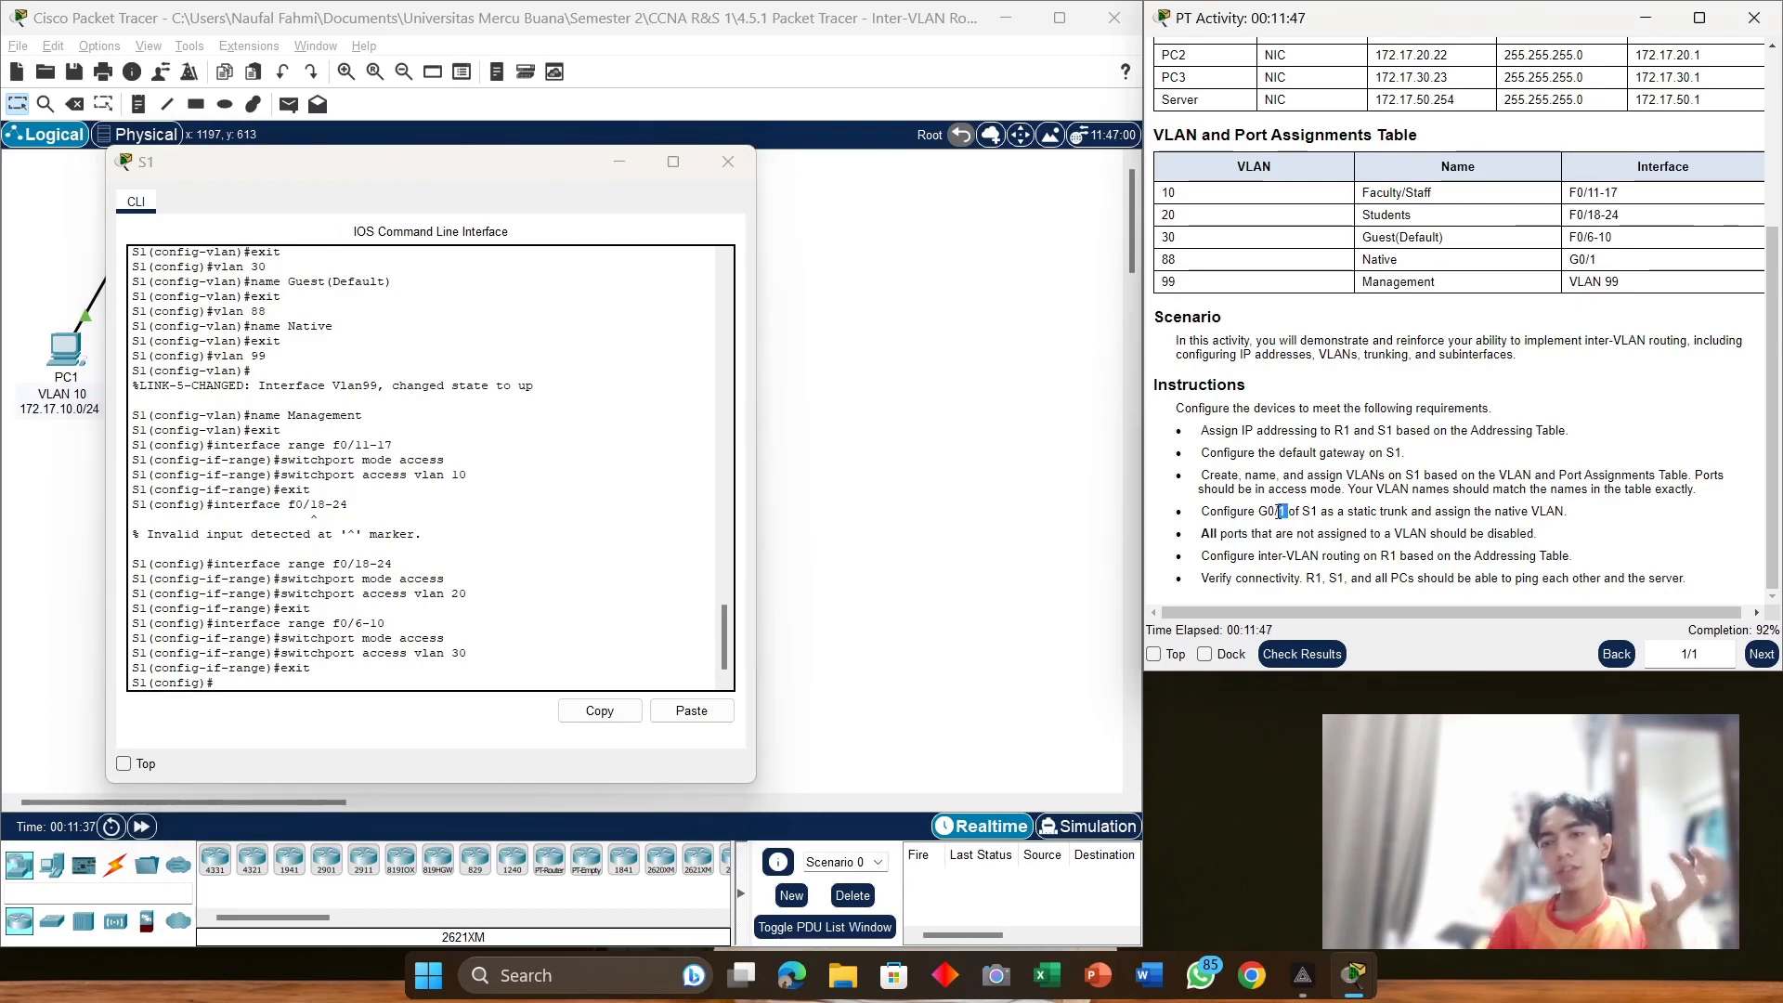
left_click_drag(1281, 510, 1258, 511)
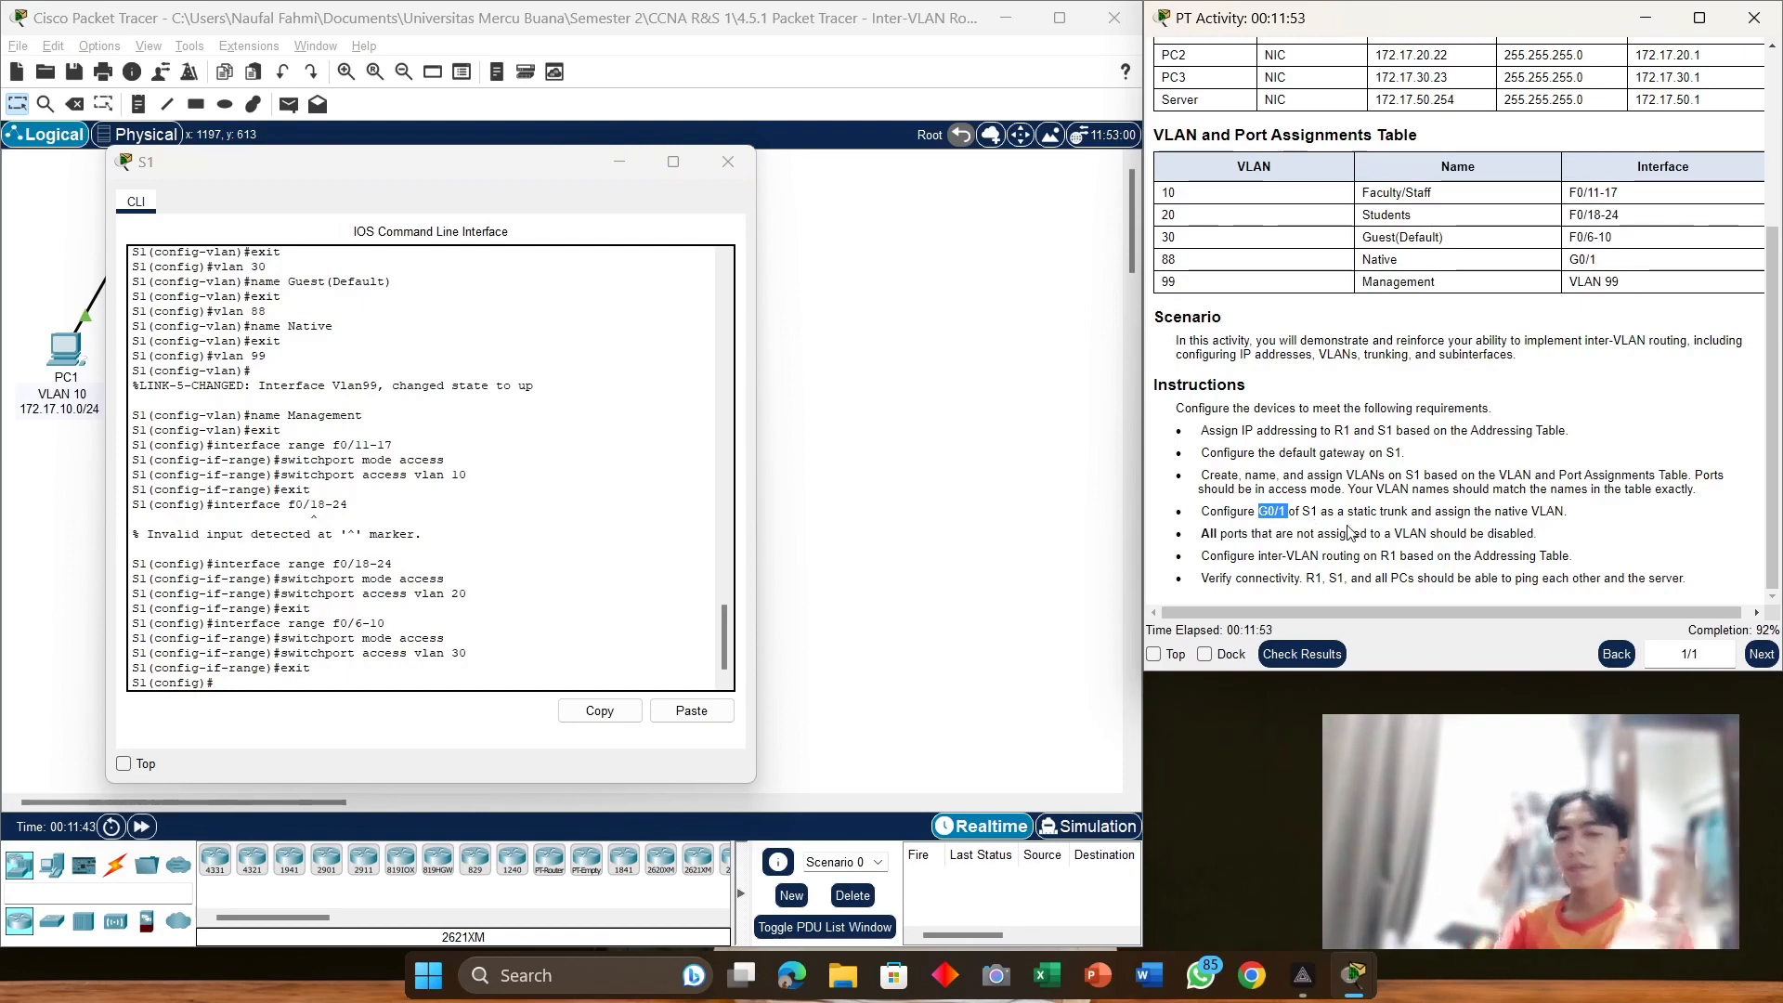
left_click_drag(1568, 512, 1471, 513)
left_click(1471, 512)
right_click(1471, 512)
left_click(1435, 516)
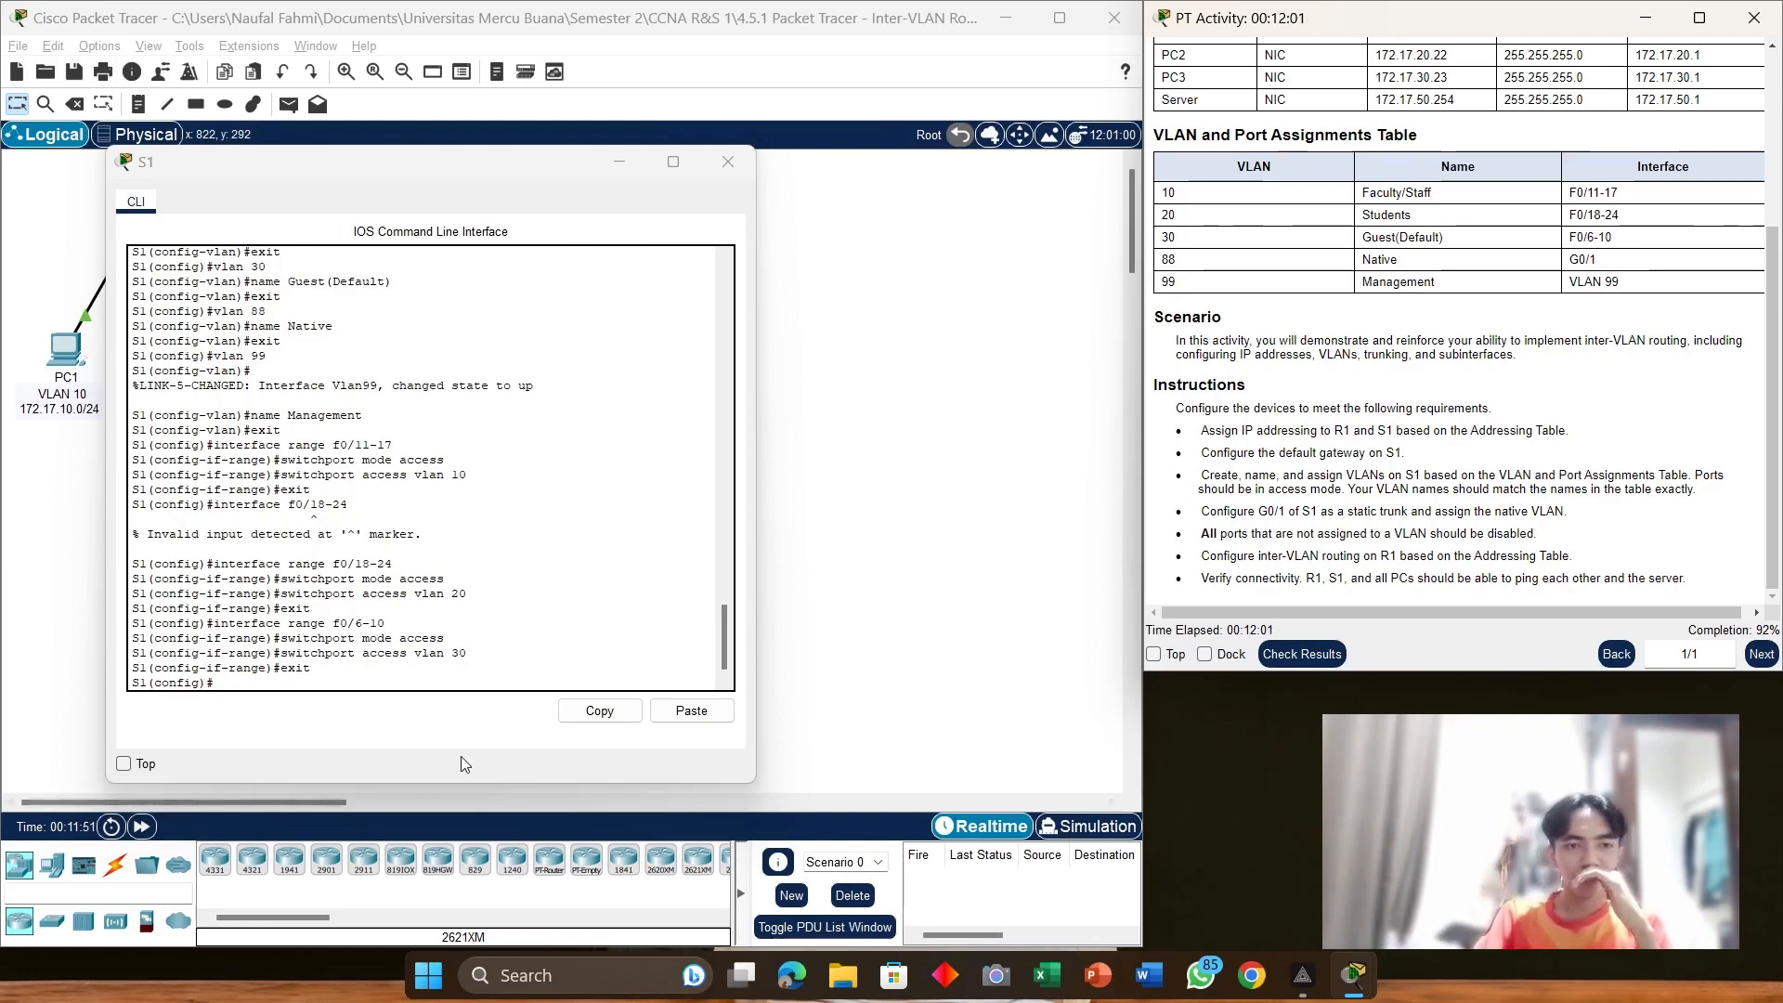
left_click(271, 689)
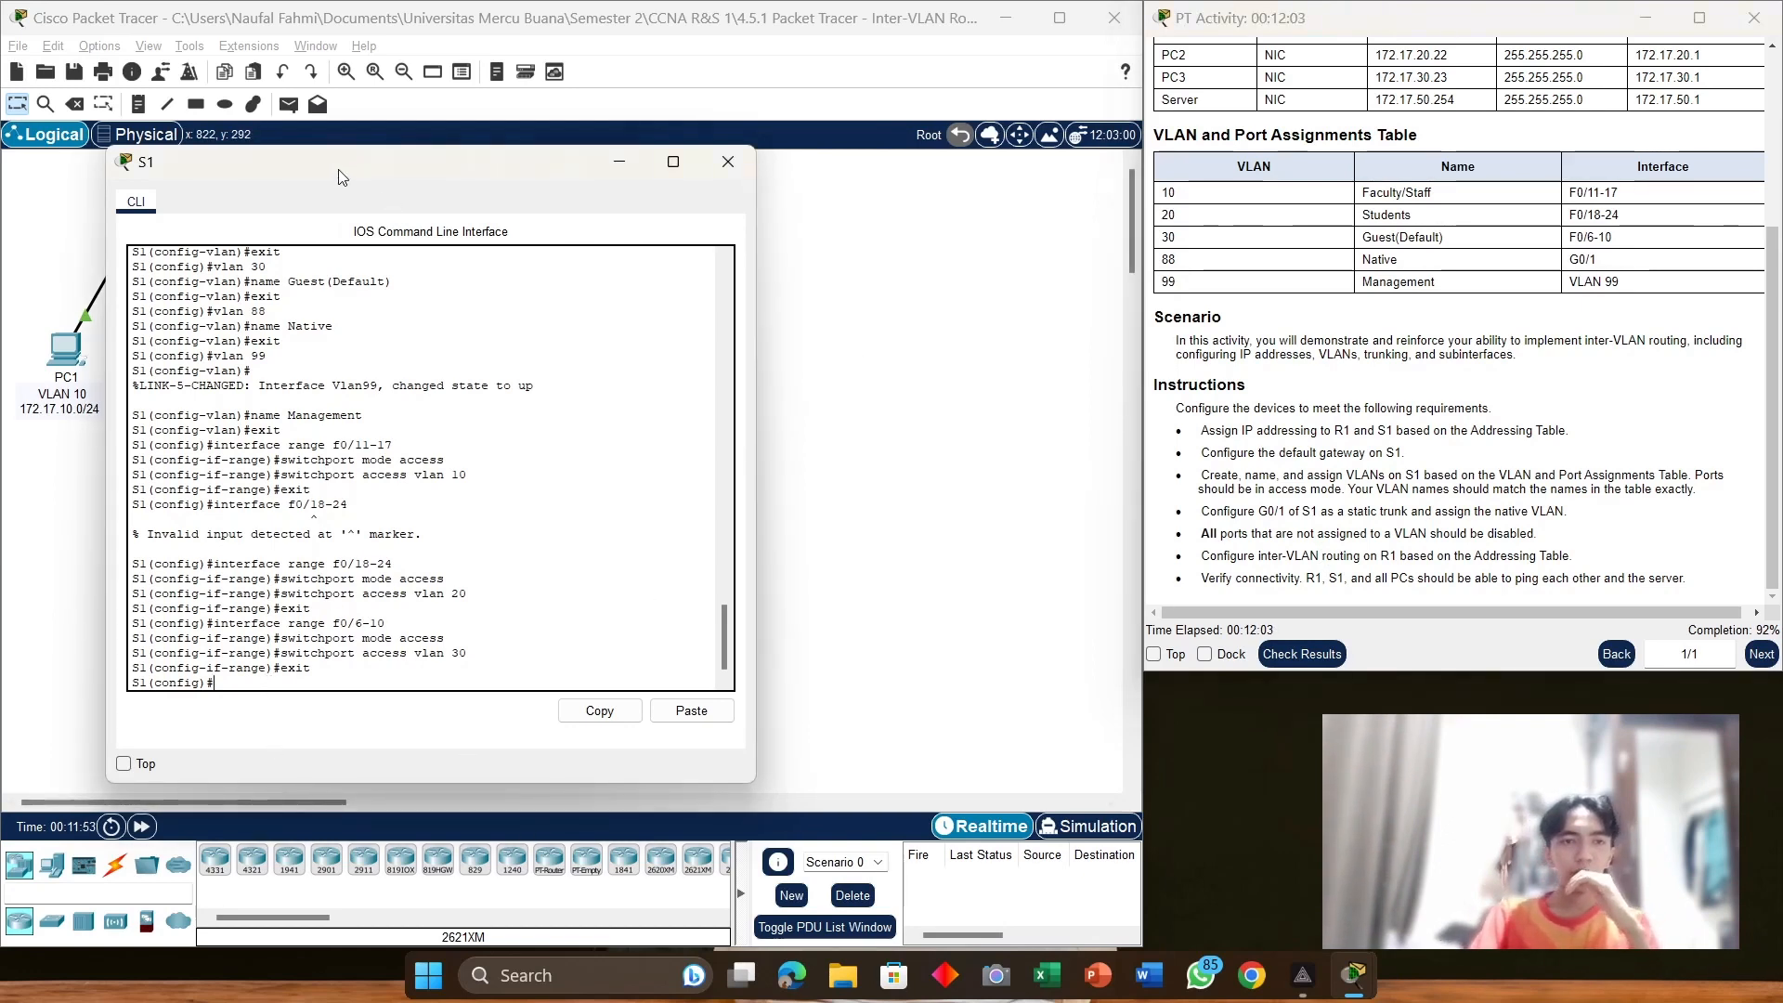
mouse_move(338, 169)
left_mouse_down()
mouse_move(382, 136)
mouse_move(336, 143)
left_mouse_up()
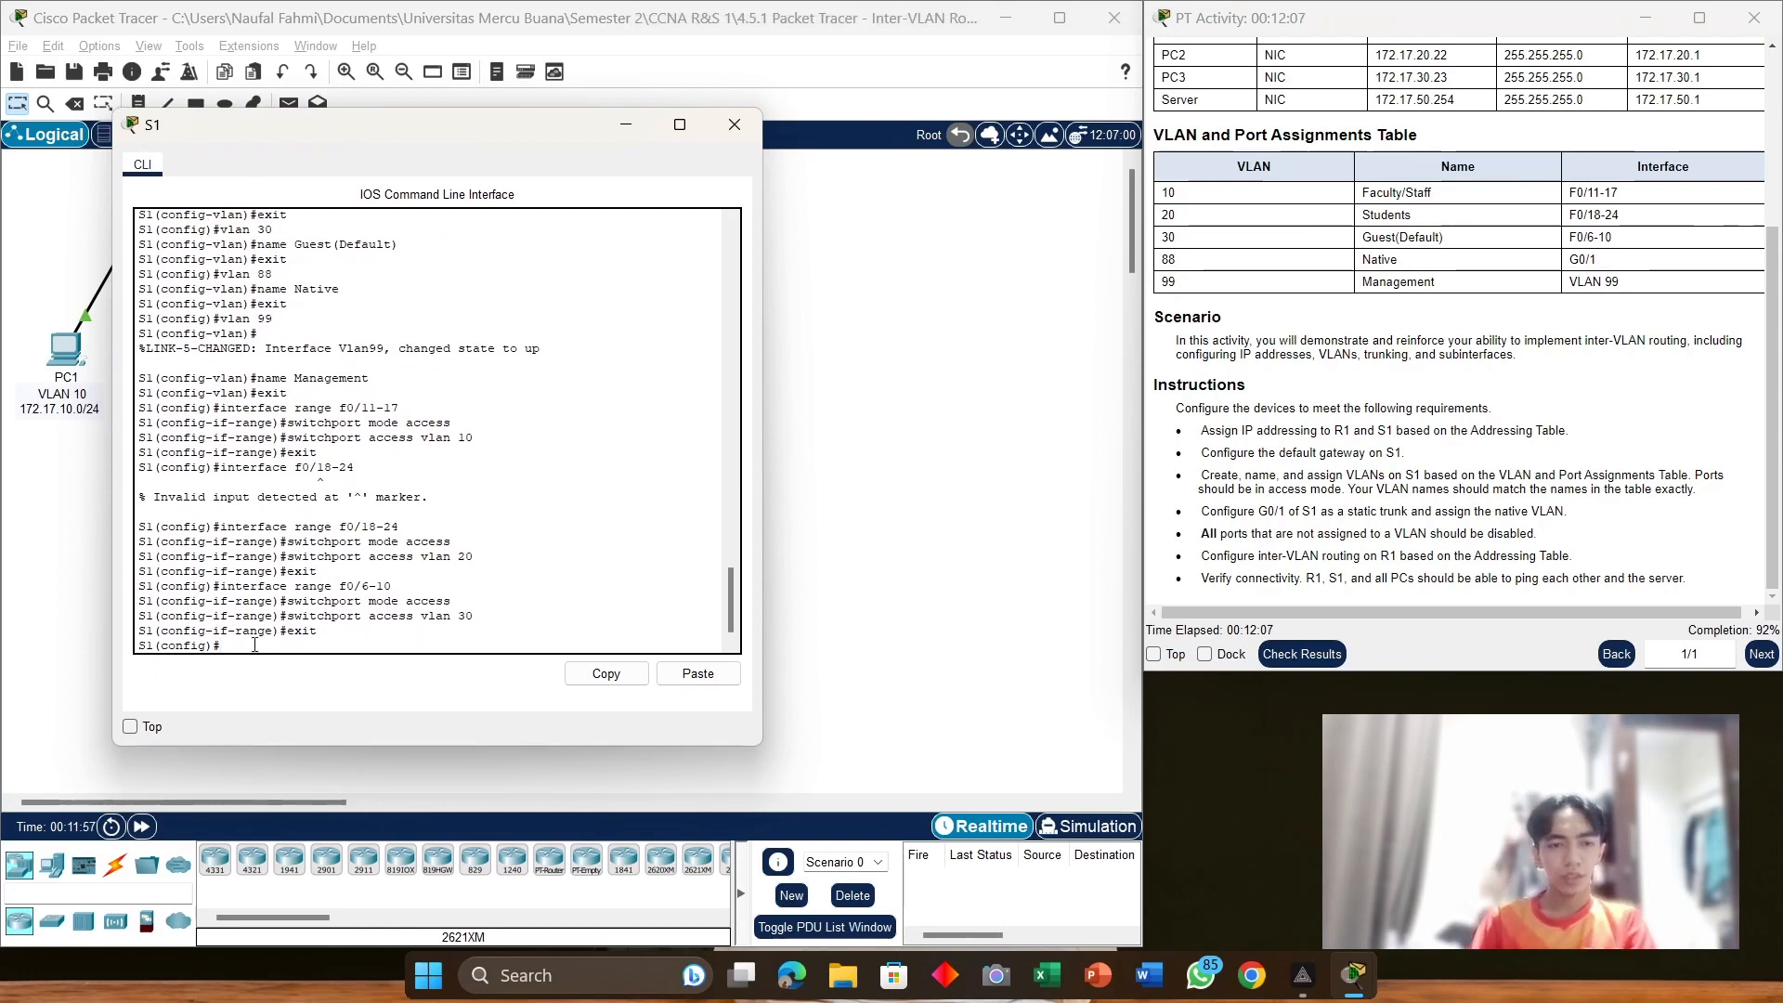
type("itchpo")
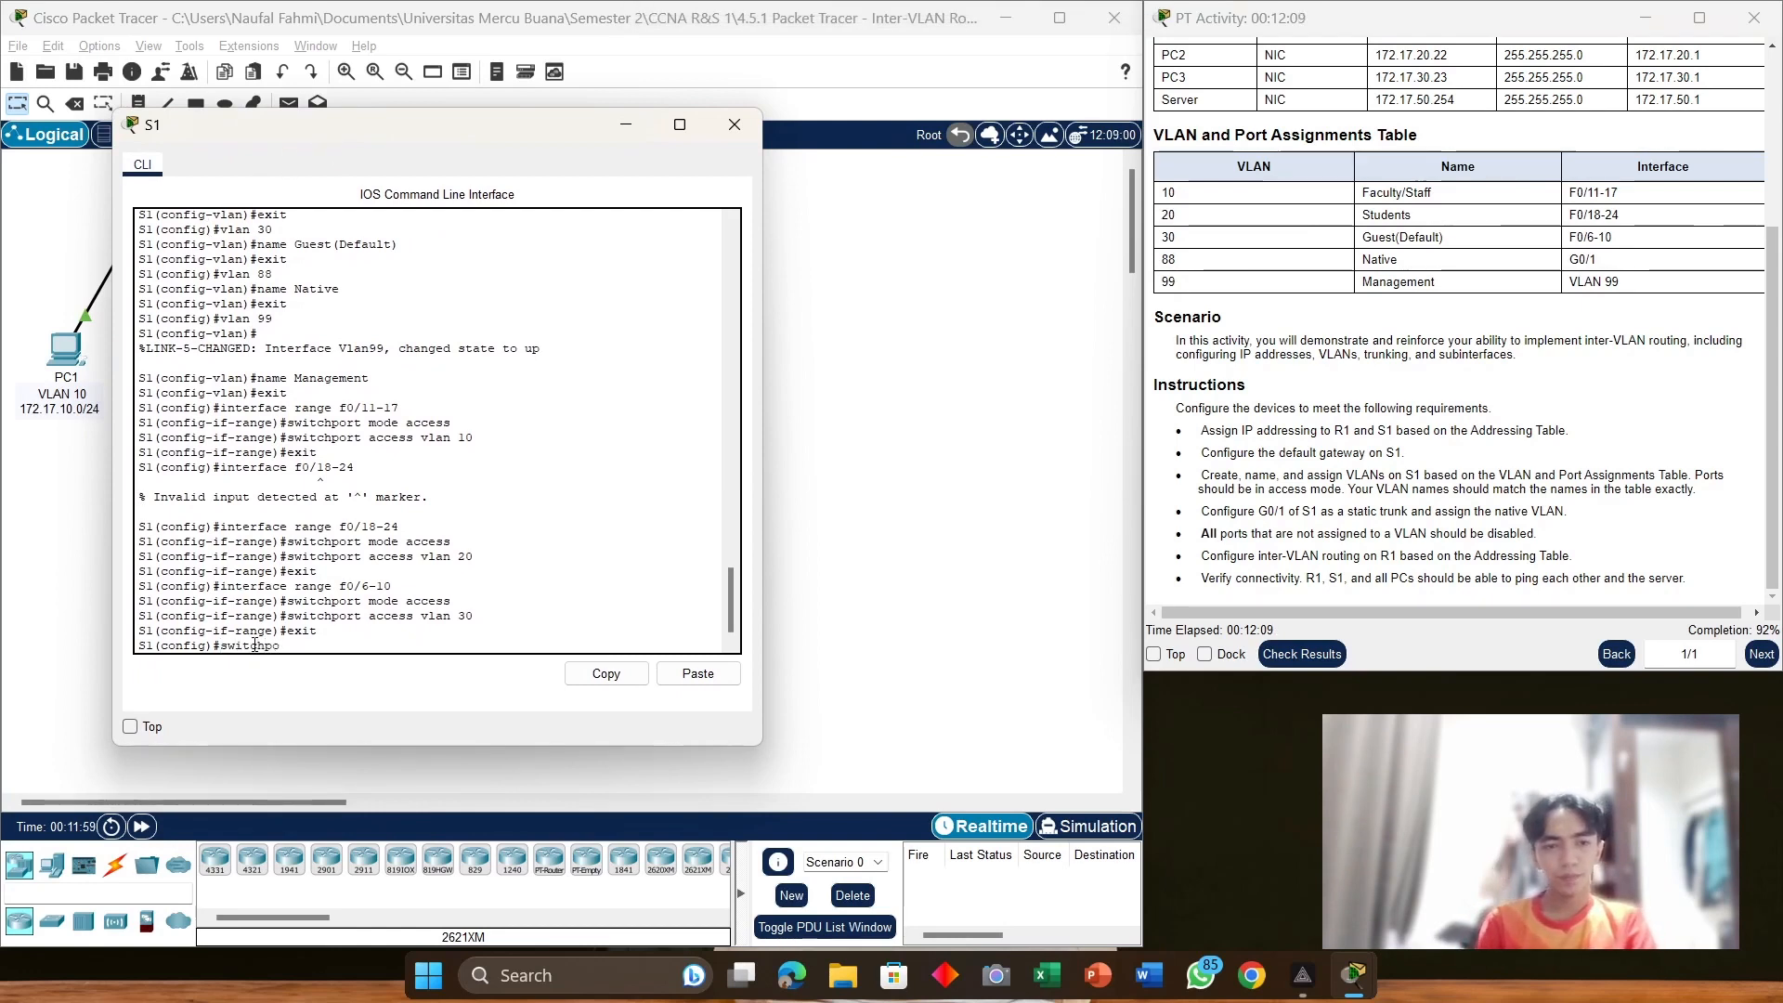
type("rtt")
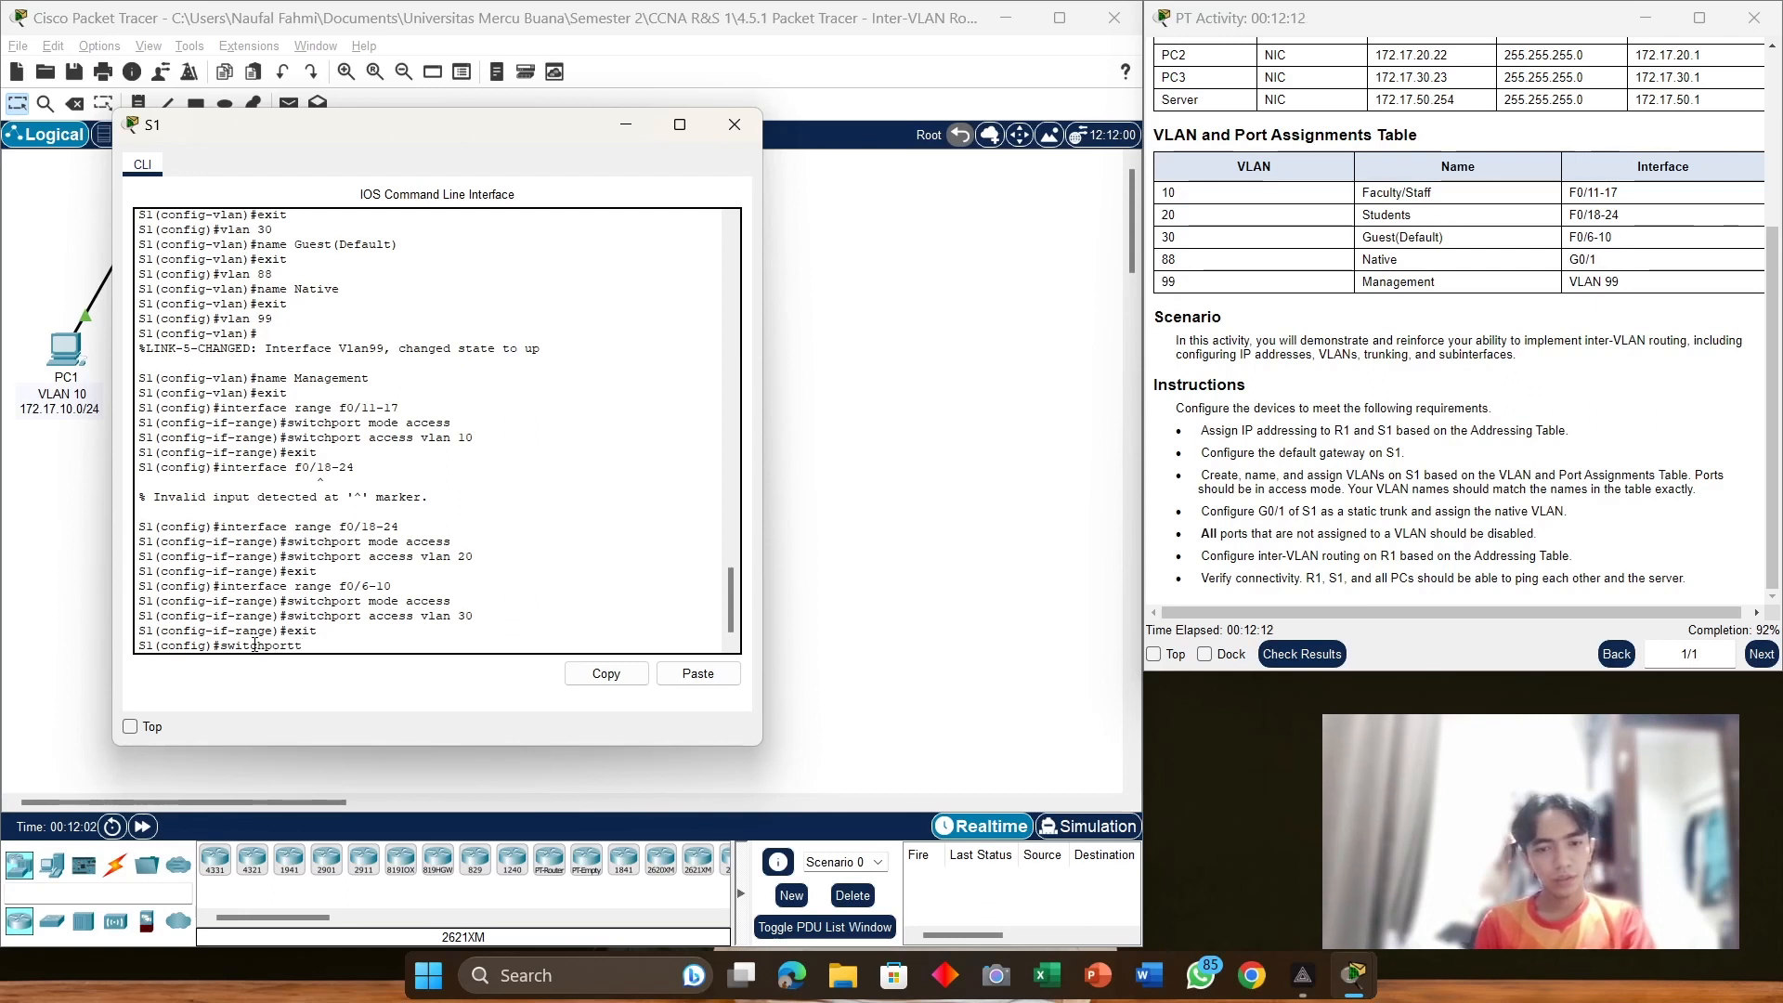
key("BackSpace")
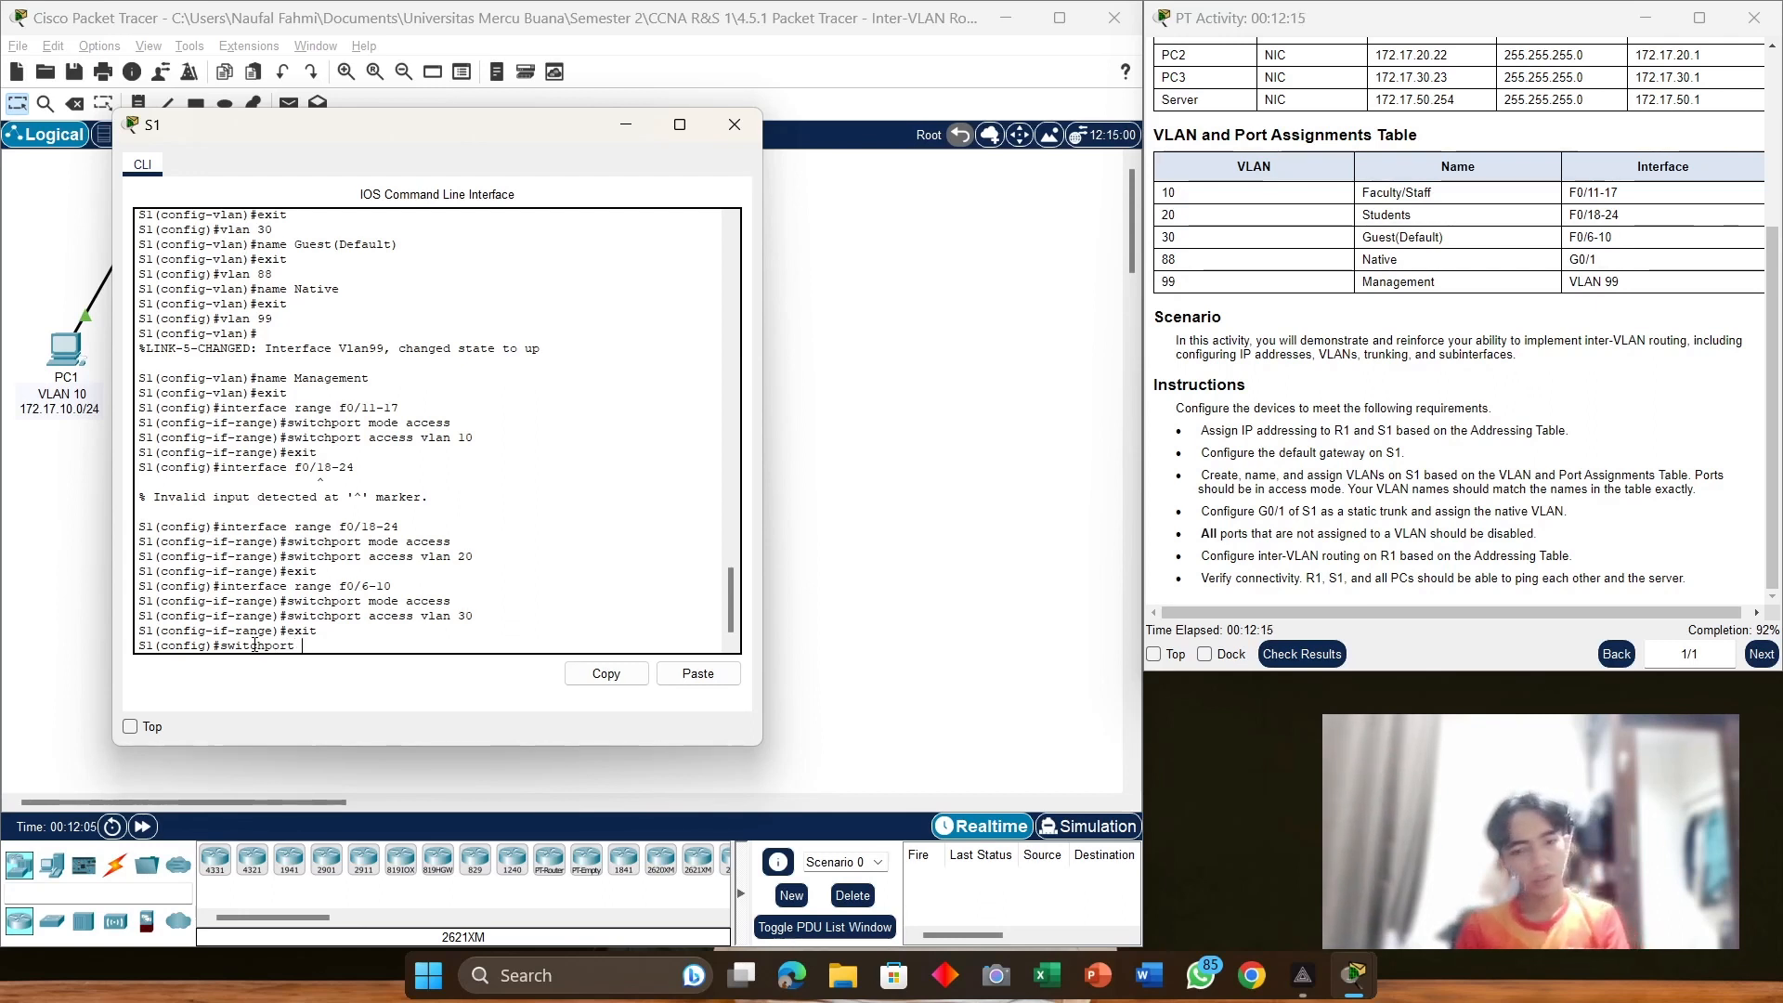
key("BackSpace")
key("BackSpace")
key("BackSpace")
key("BackSpace")
key("BackSpace")
key("BackSpace")
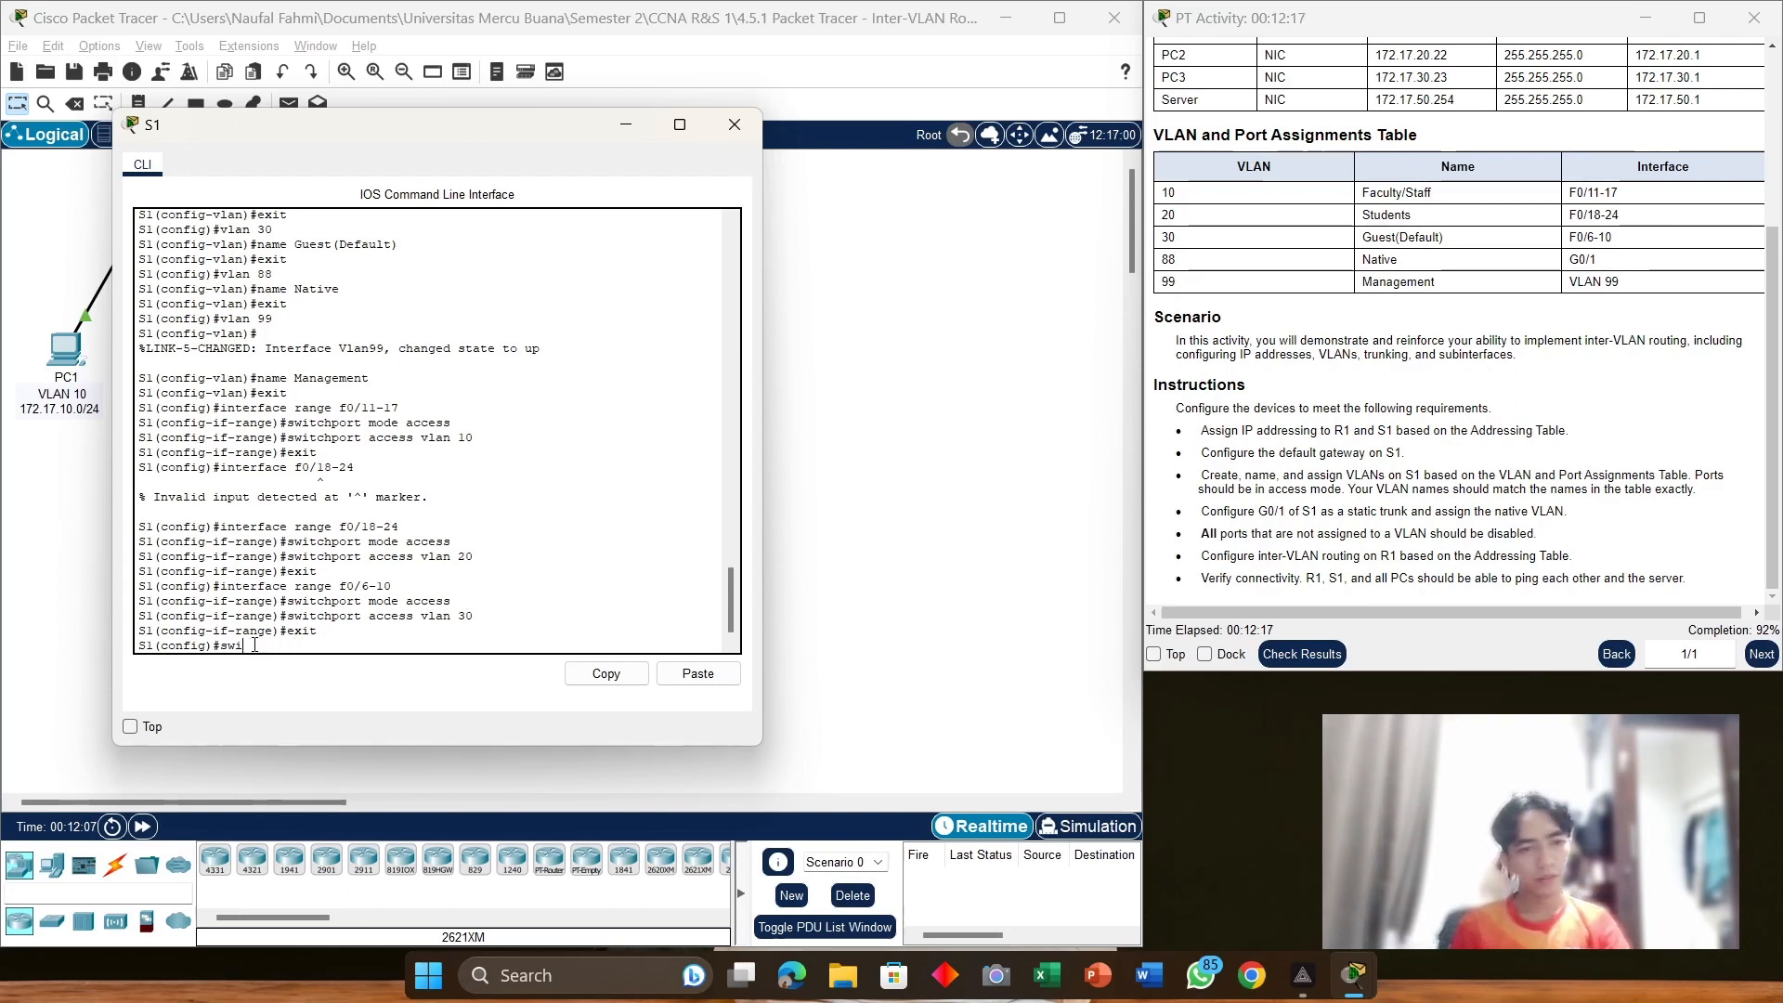
Step: Enter interface configuration for g 0/1 on S1
type("int")
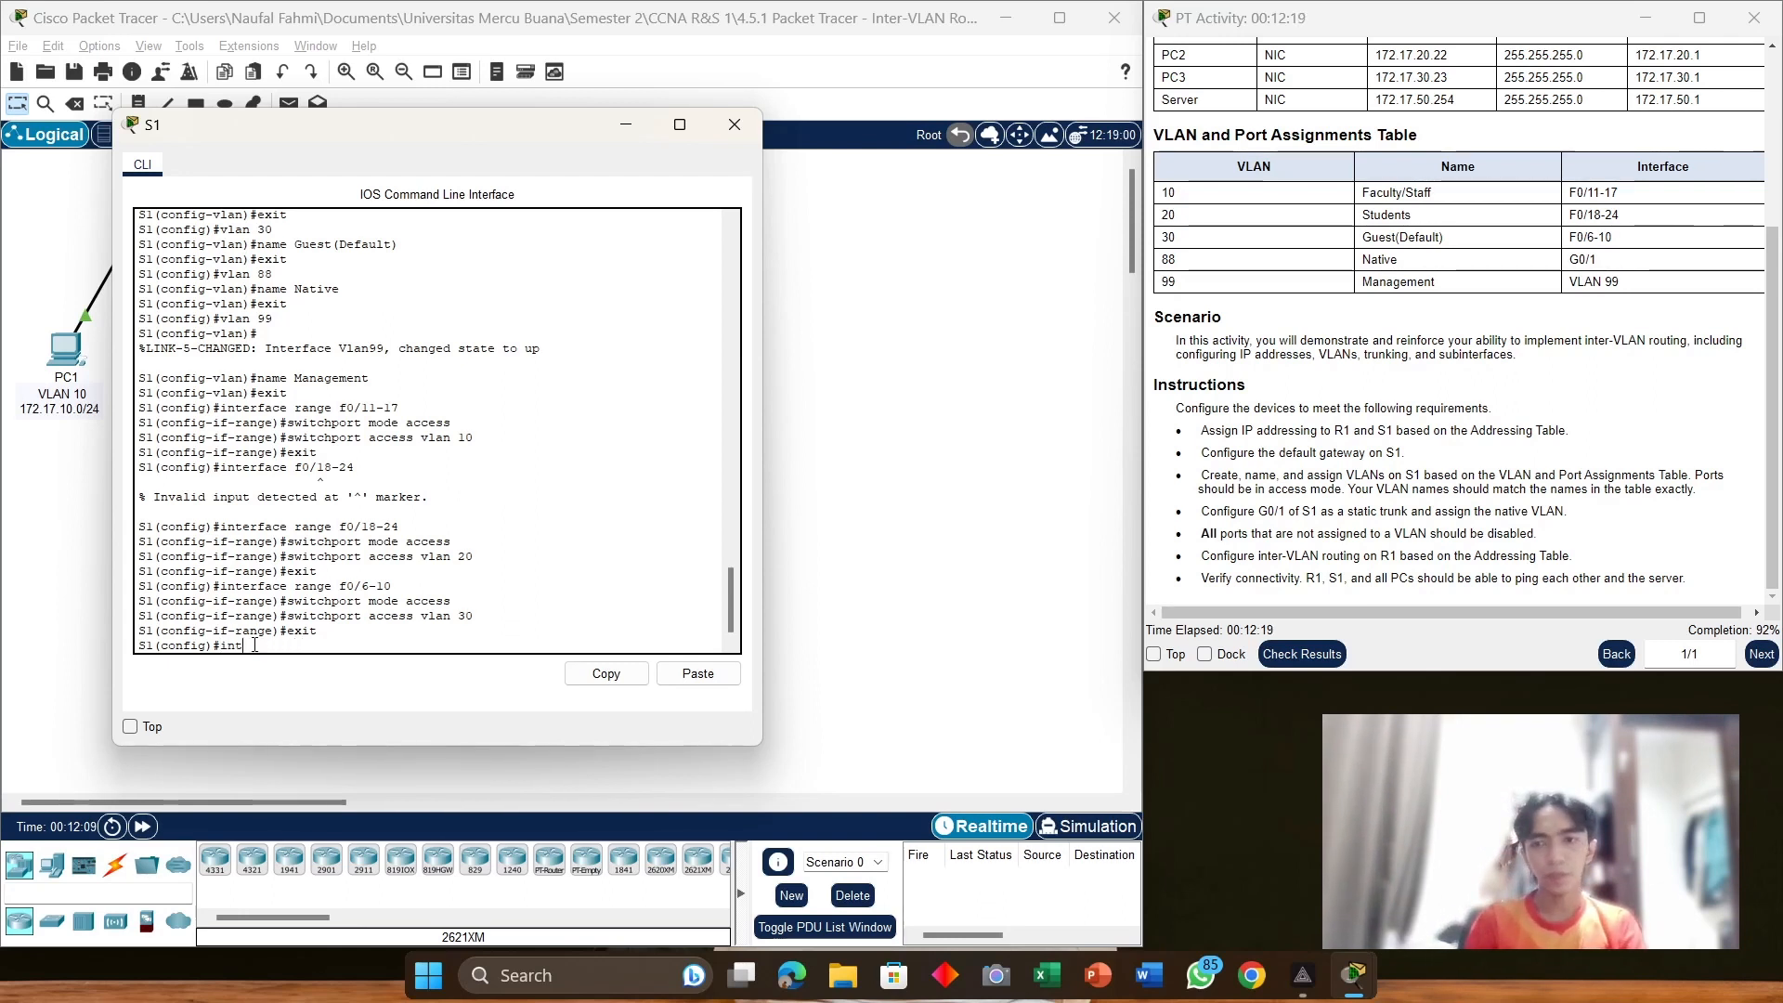
type("er")
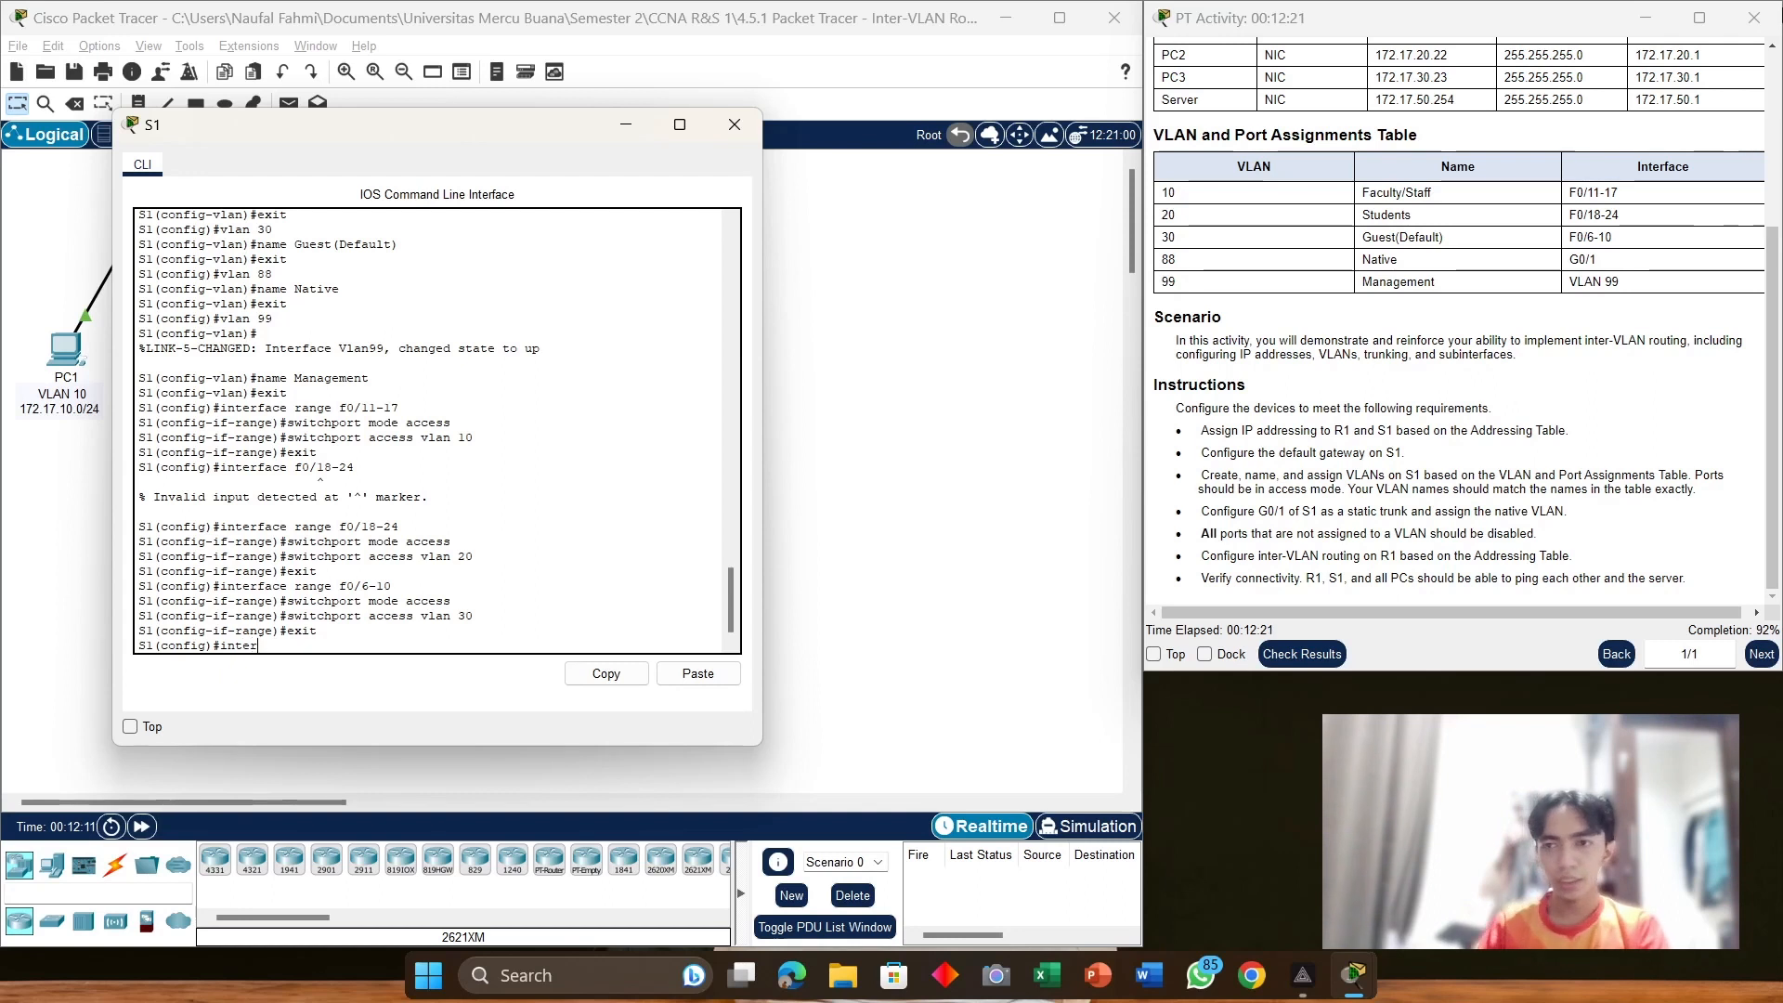
type("fa")
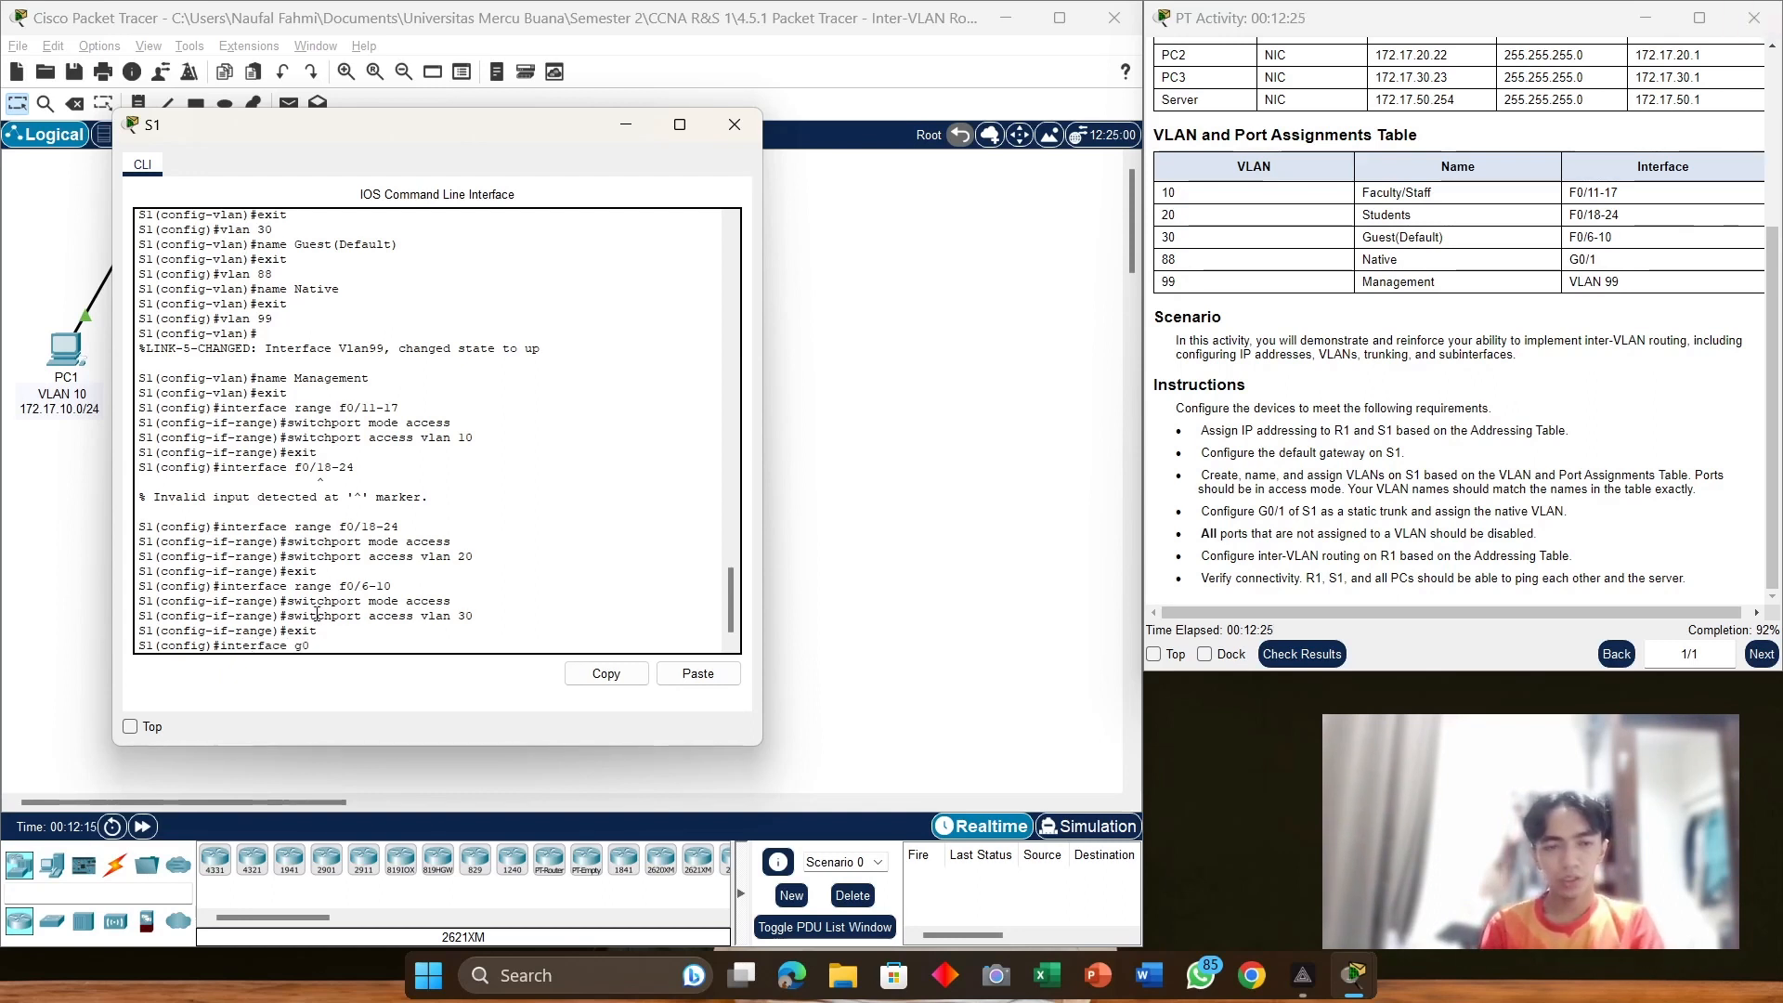
type("ce g 0")
key("BackSpace")
type("0/")
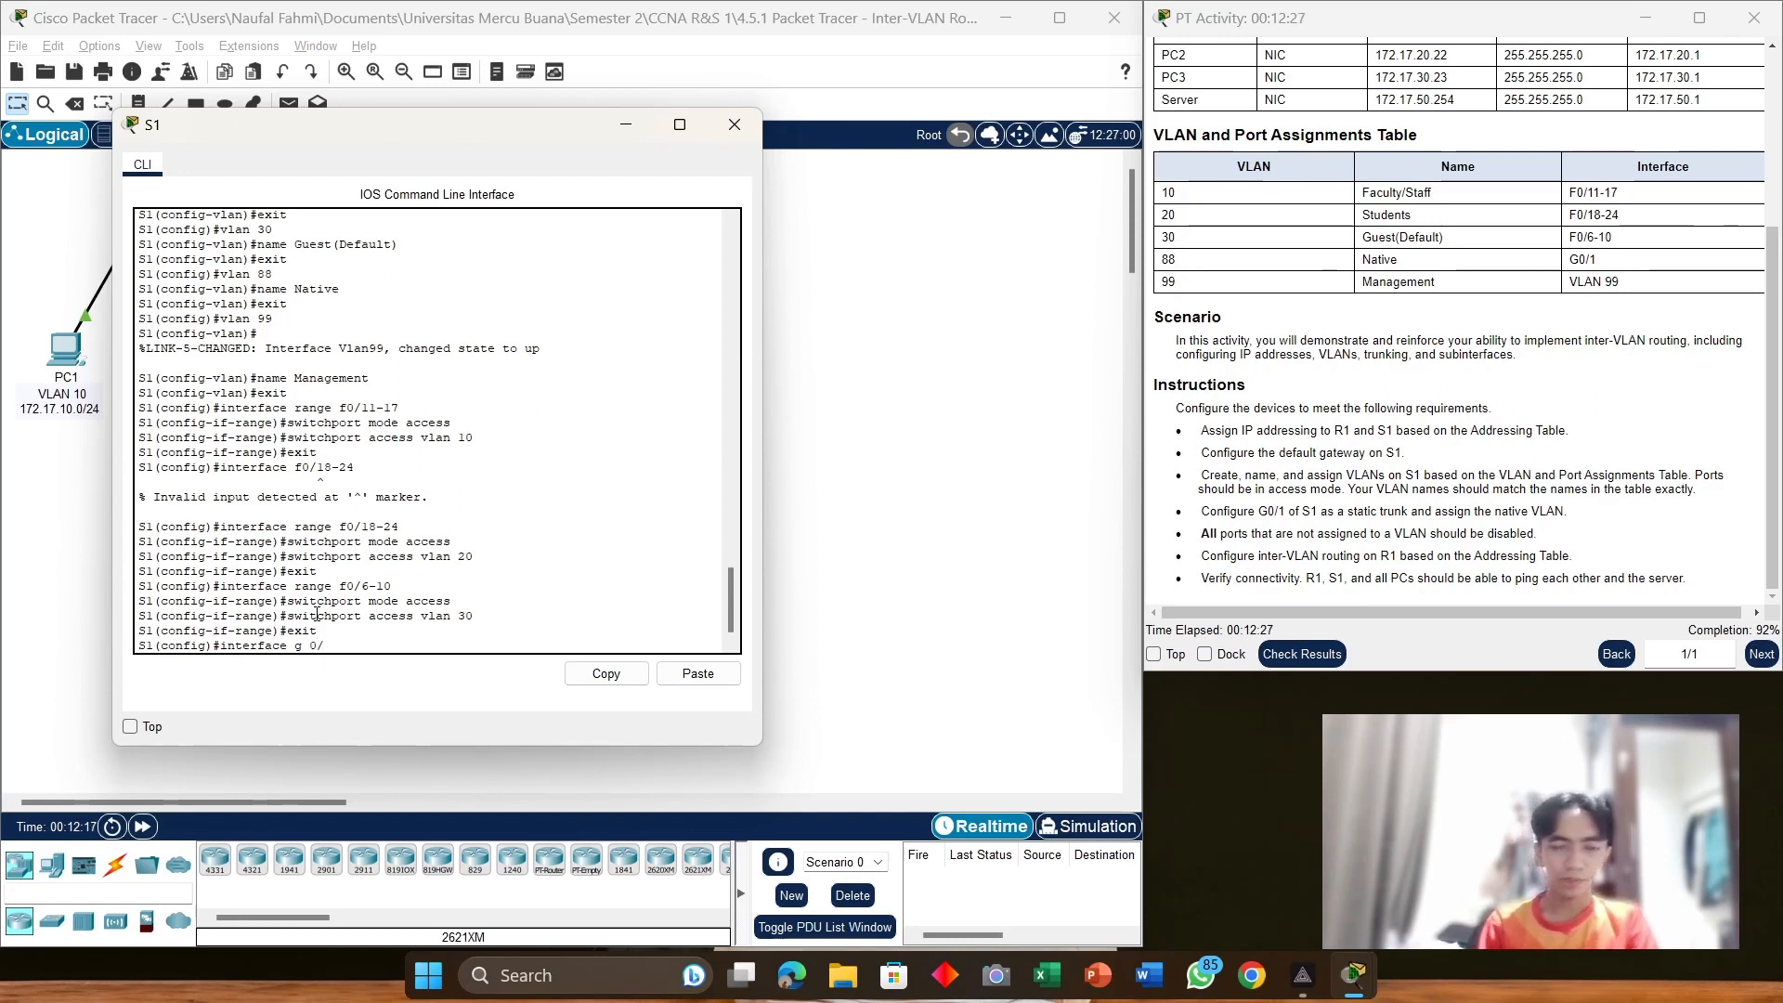
type("1")
key("Return")
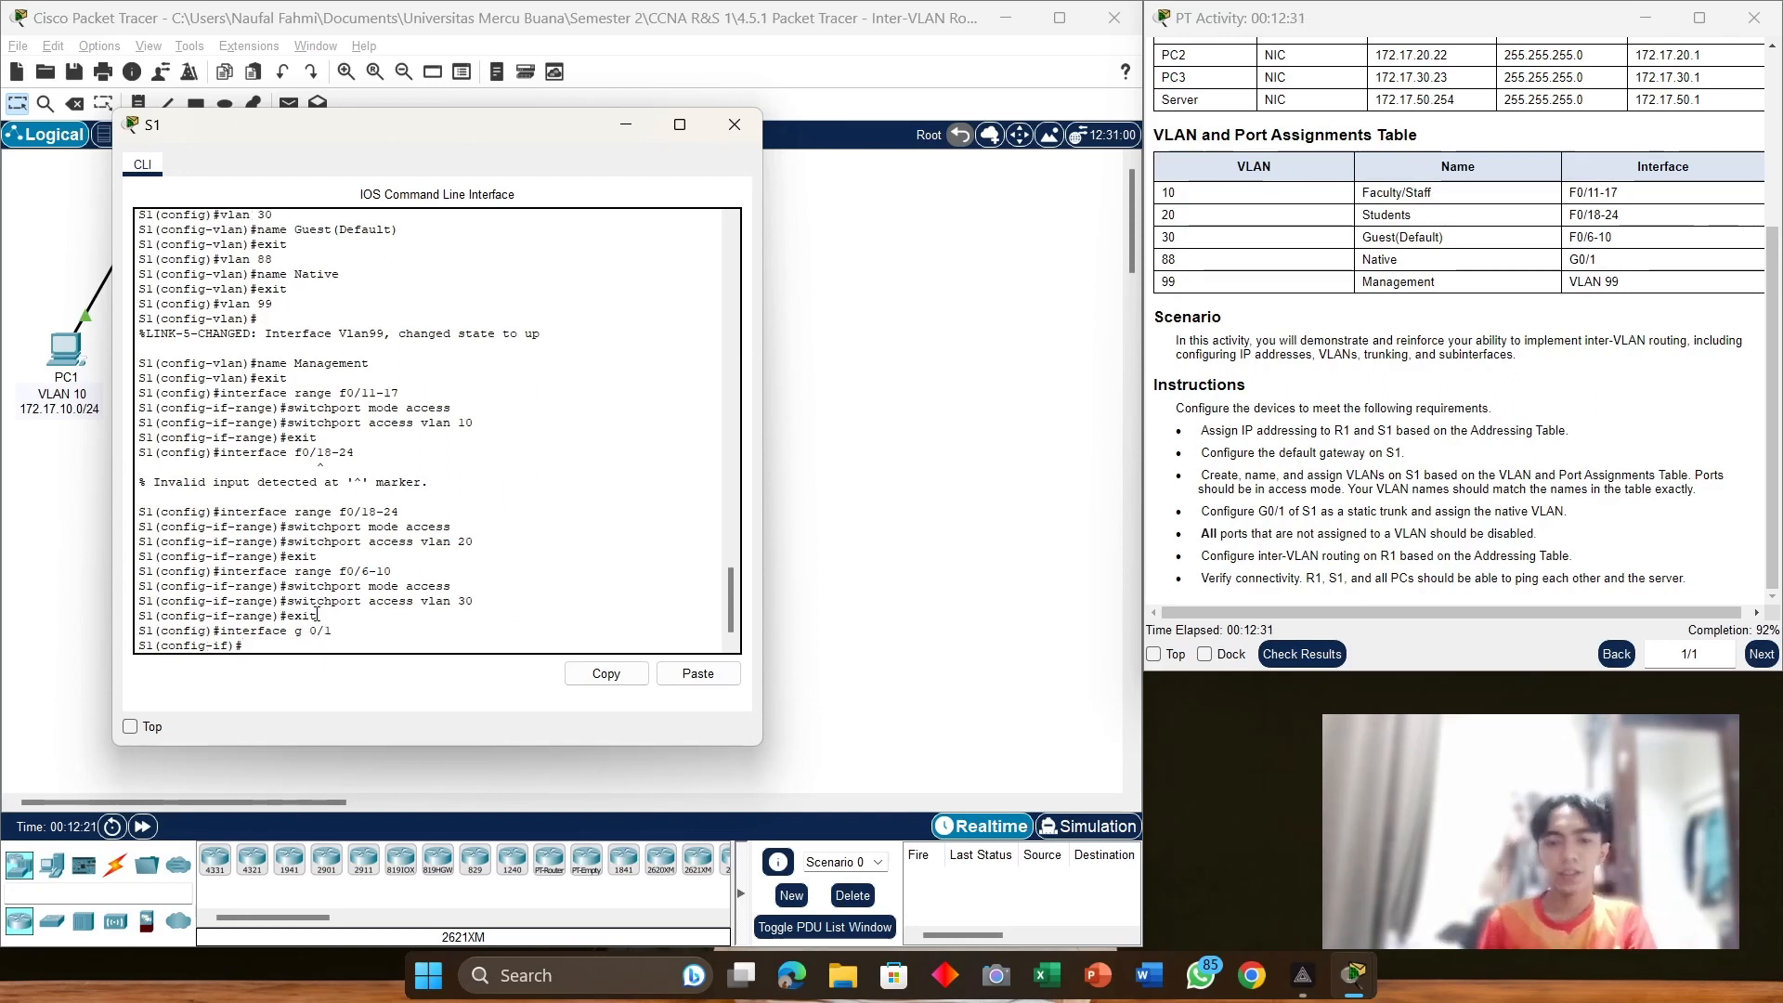
Step: Set S1's G0/1 interface as a static trunk with switchport mode trunk
type("swit")
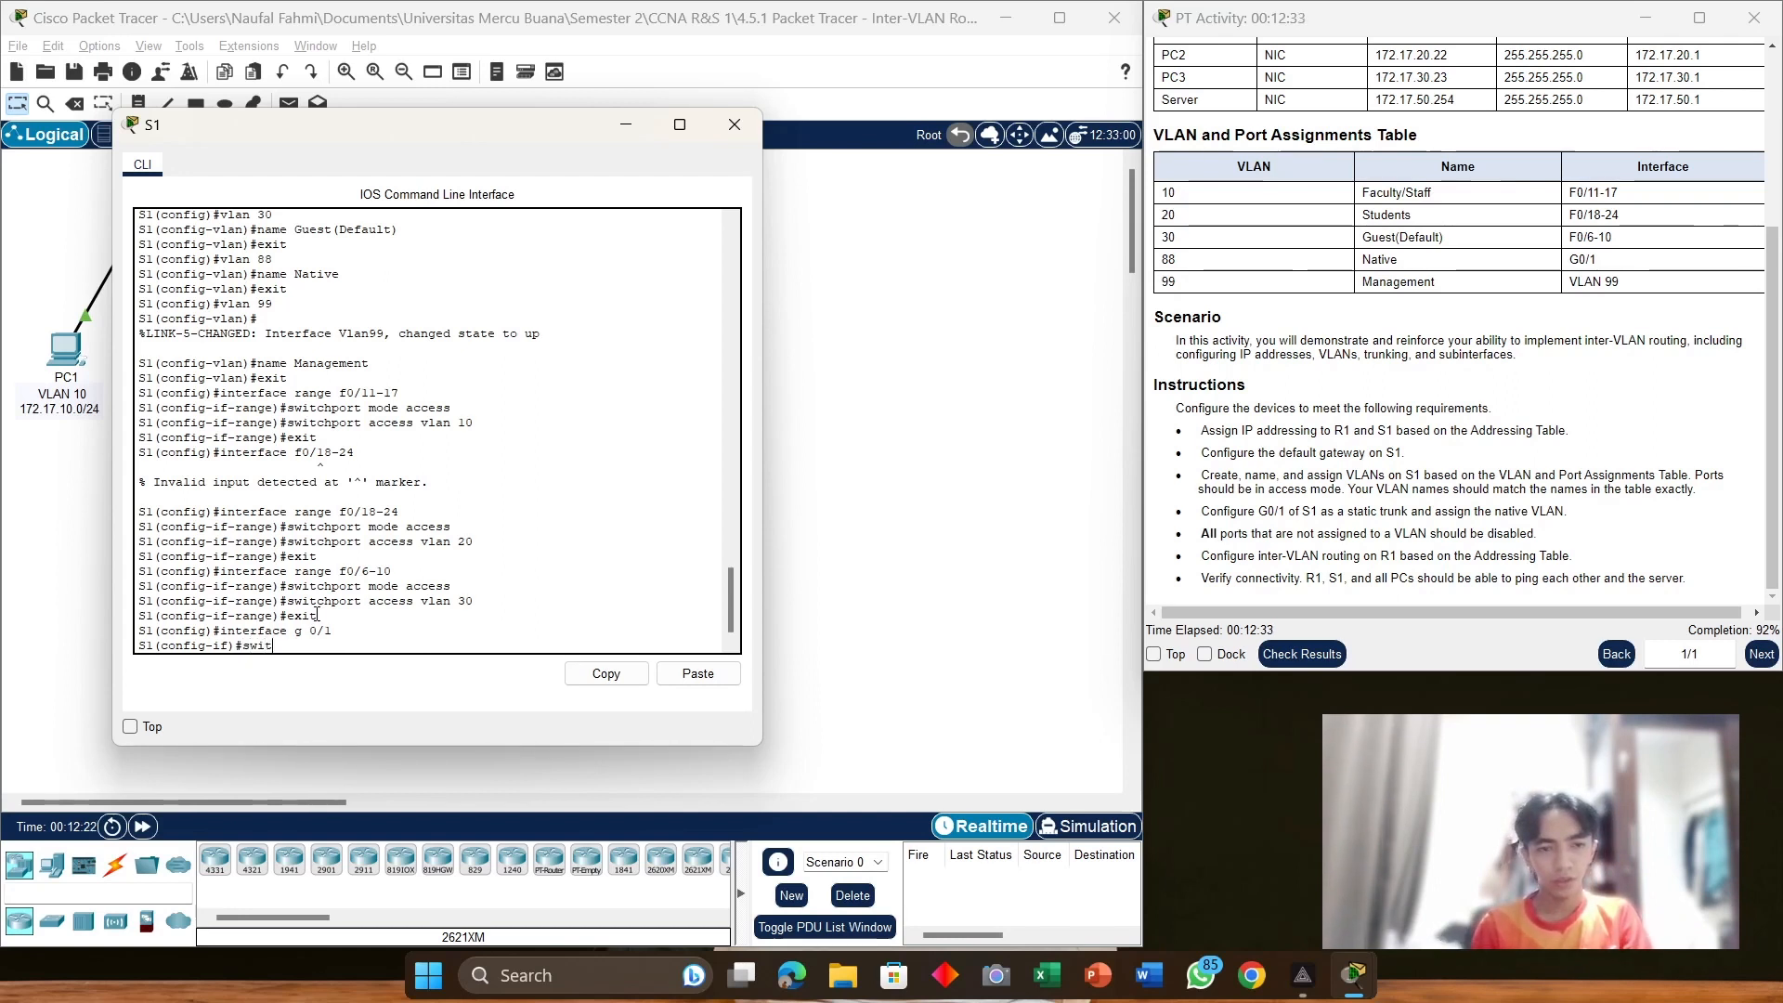
type("chport")
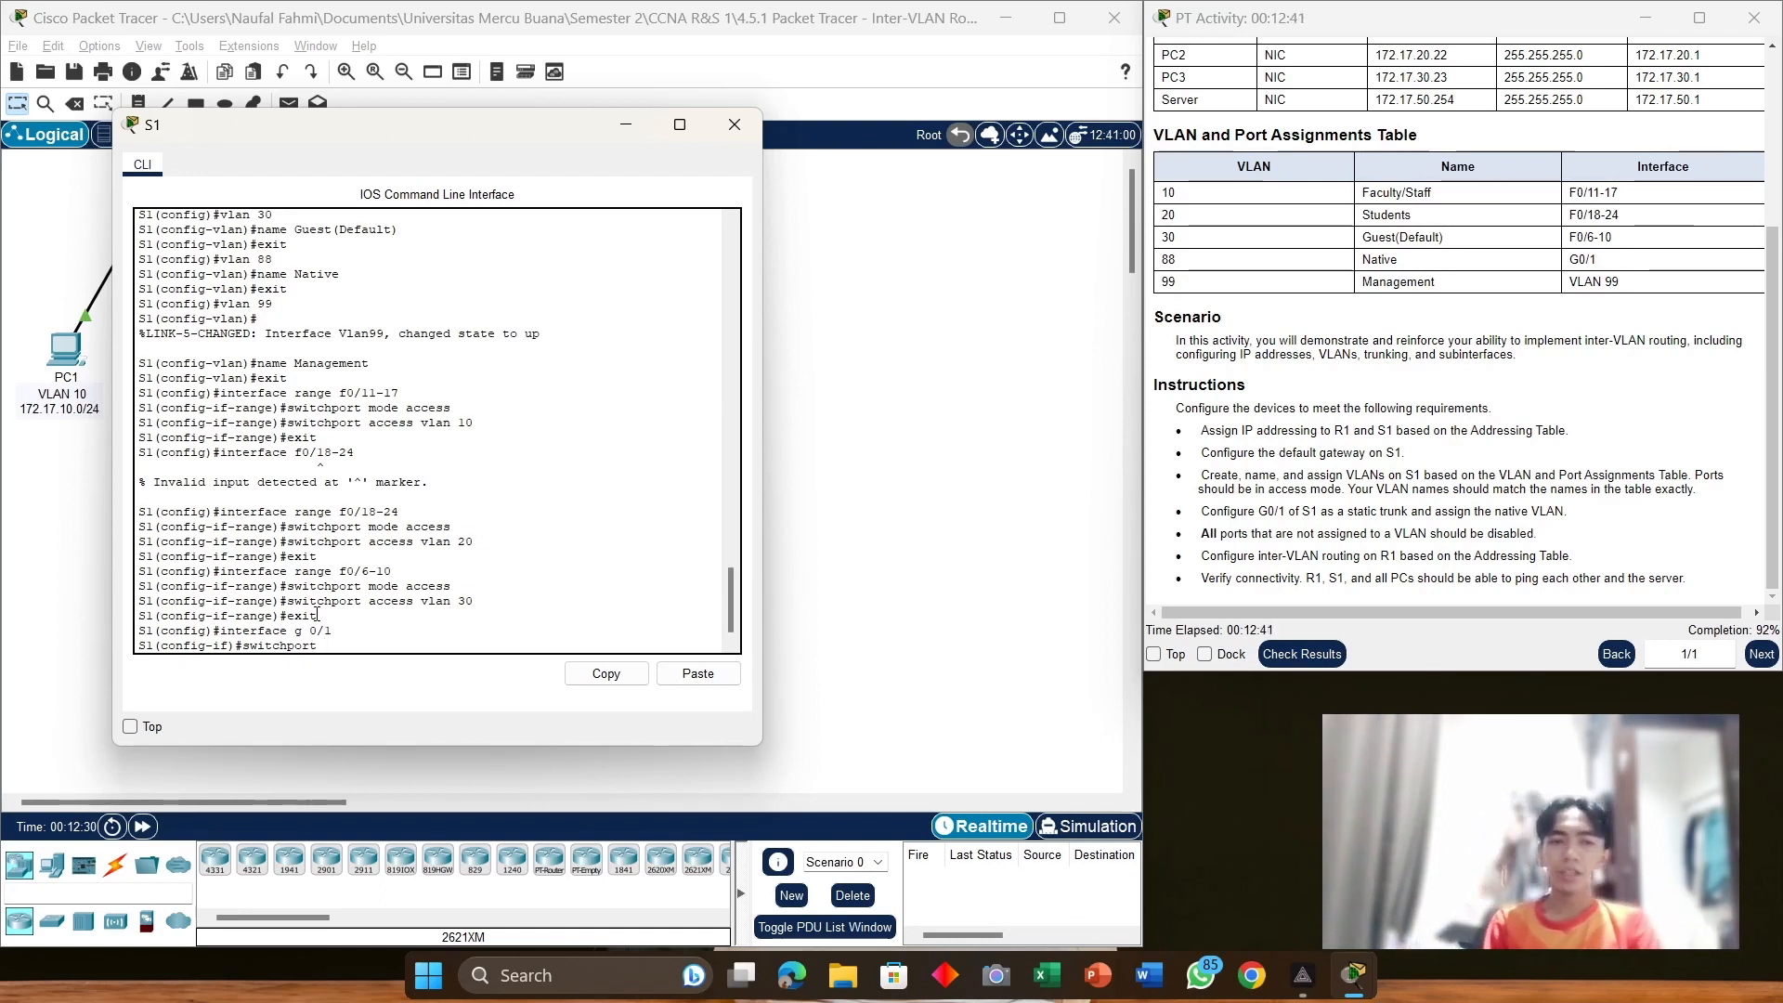
type(" mode")
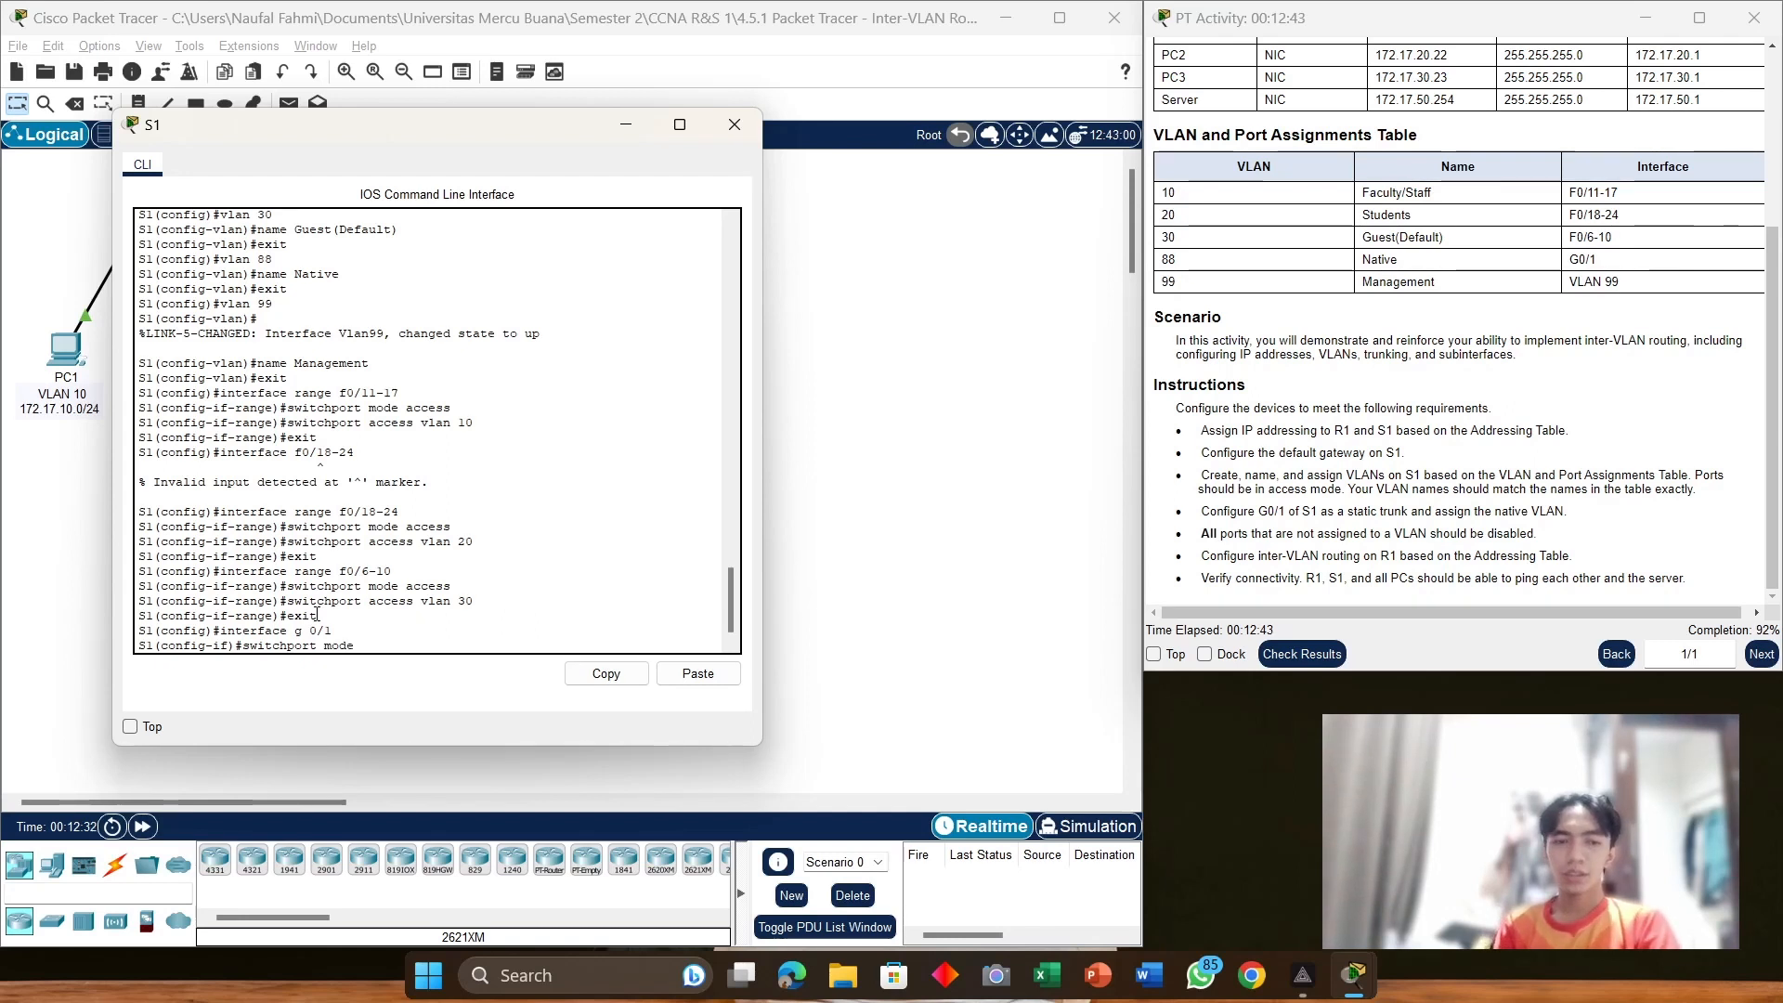
type(" trunk")
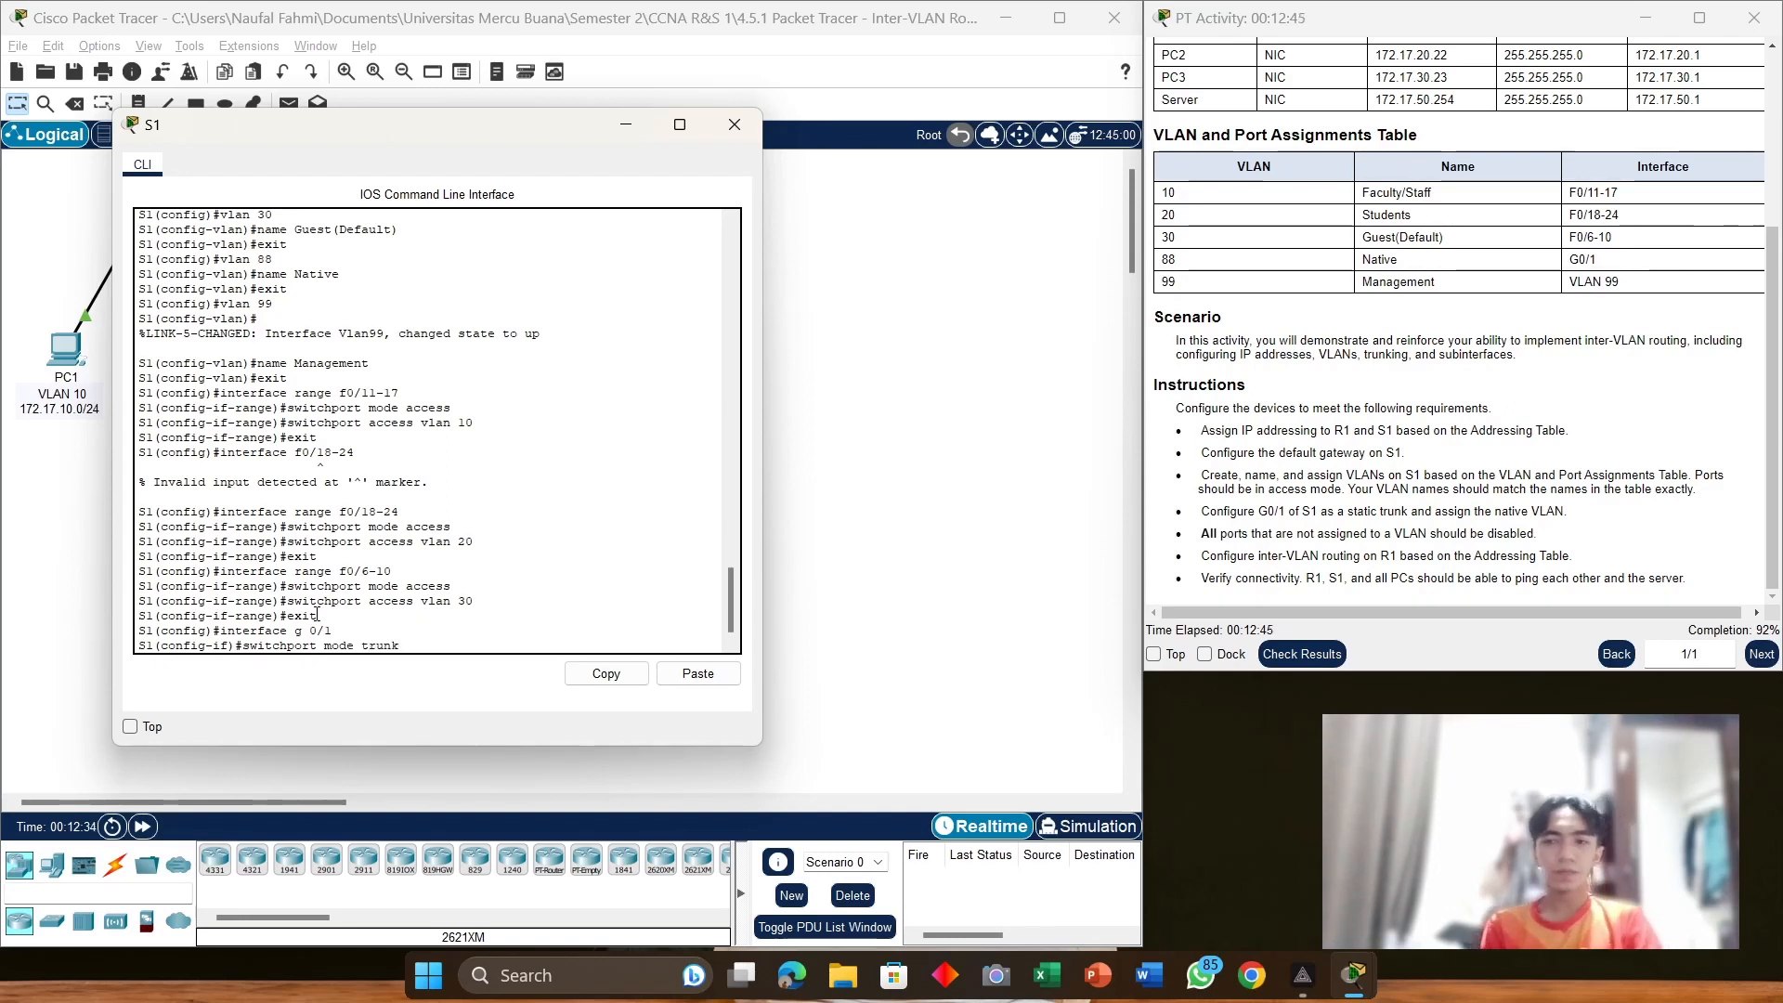
key("Return")
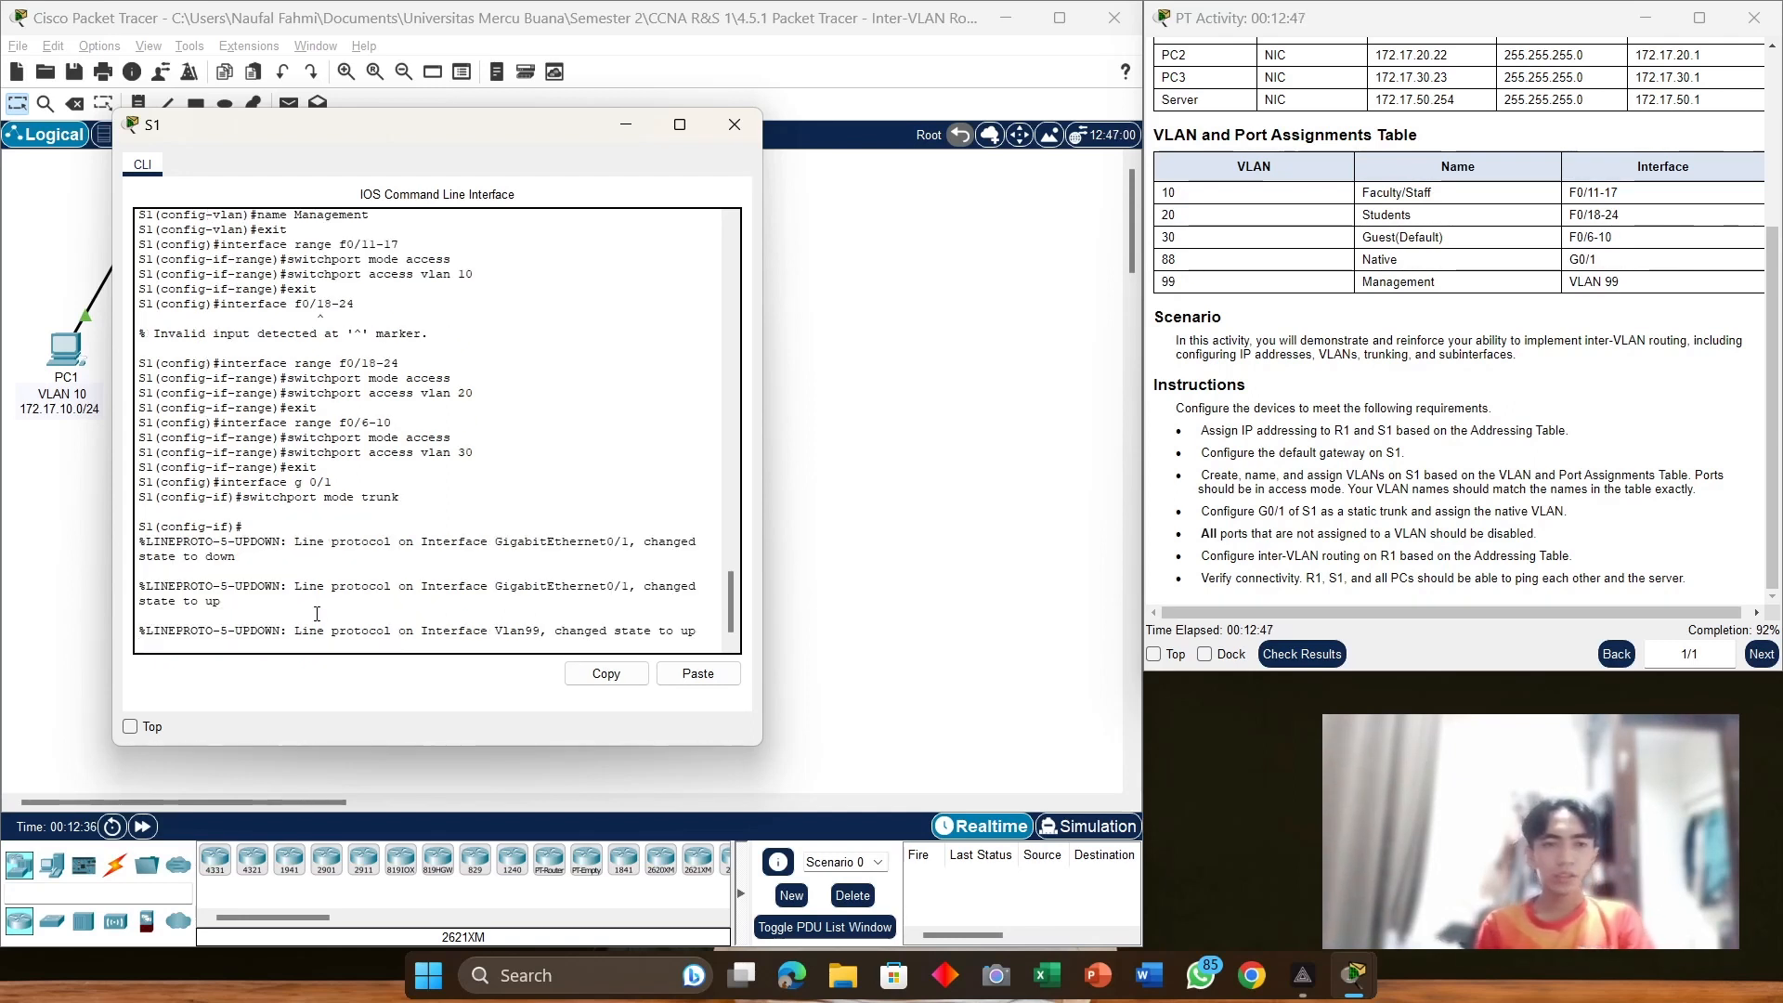
Step: Set the native VLAN of S1's G0/1 trunk to 88 with switchport trunk native vlan 88
key("Return")
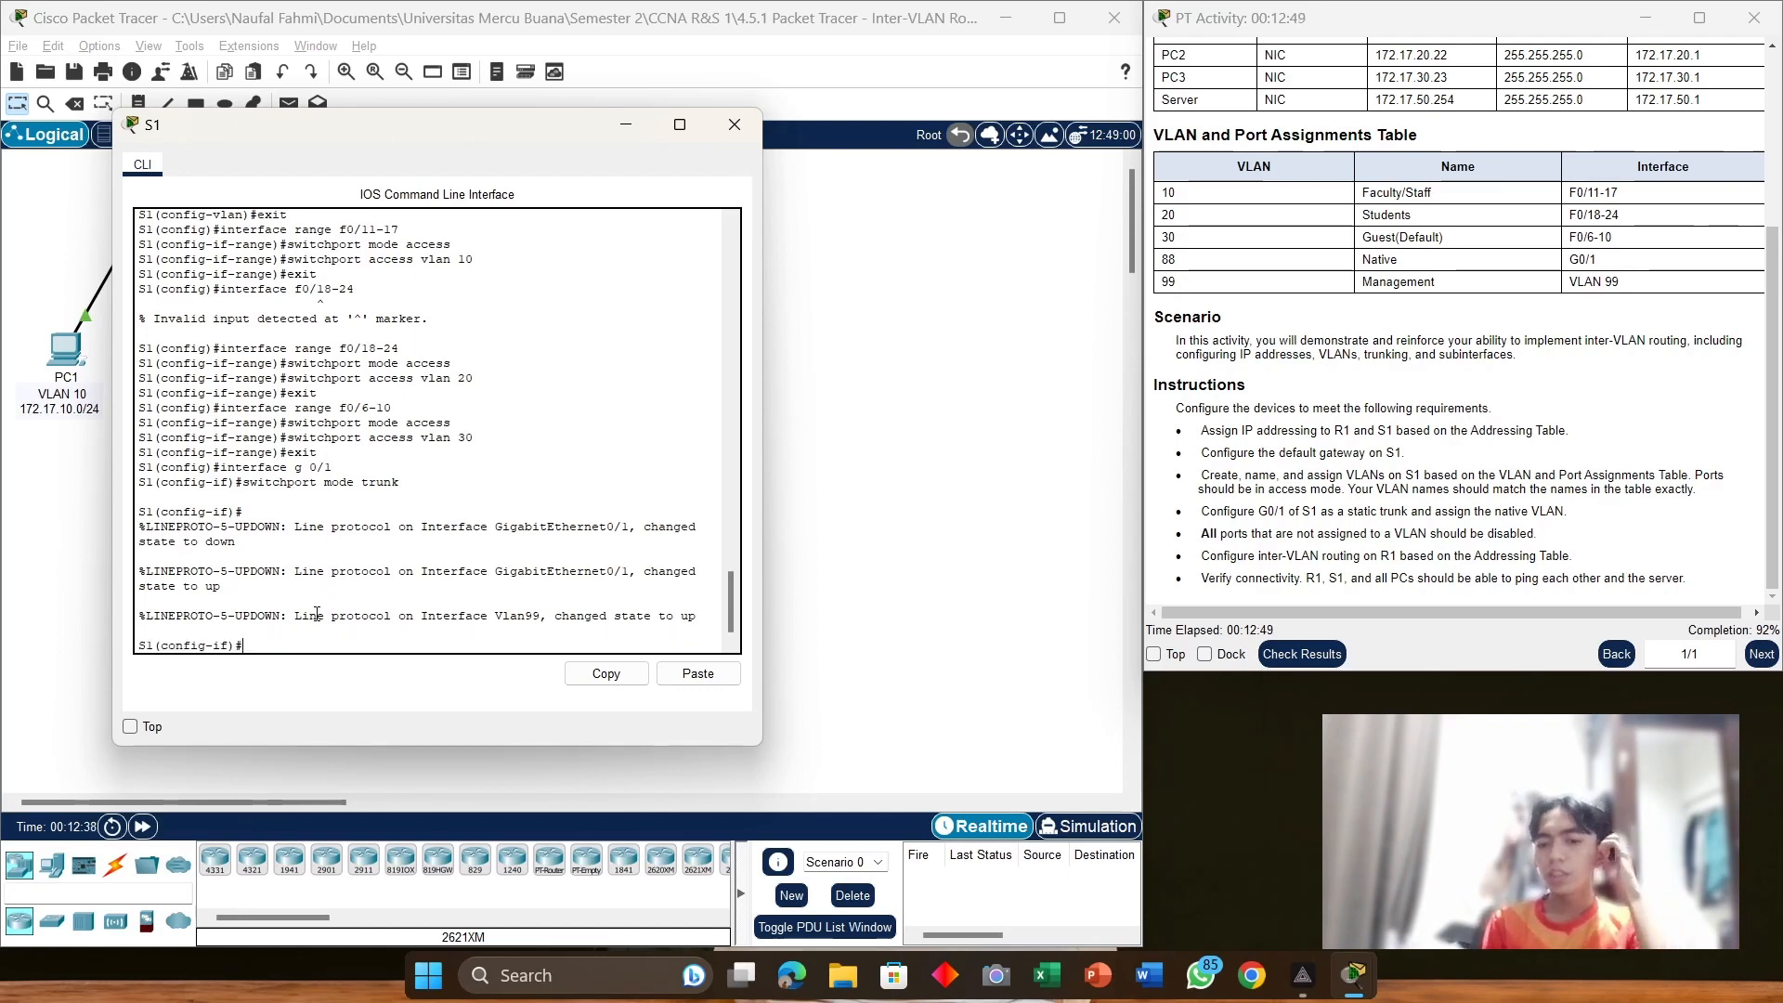
type("swit ")
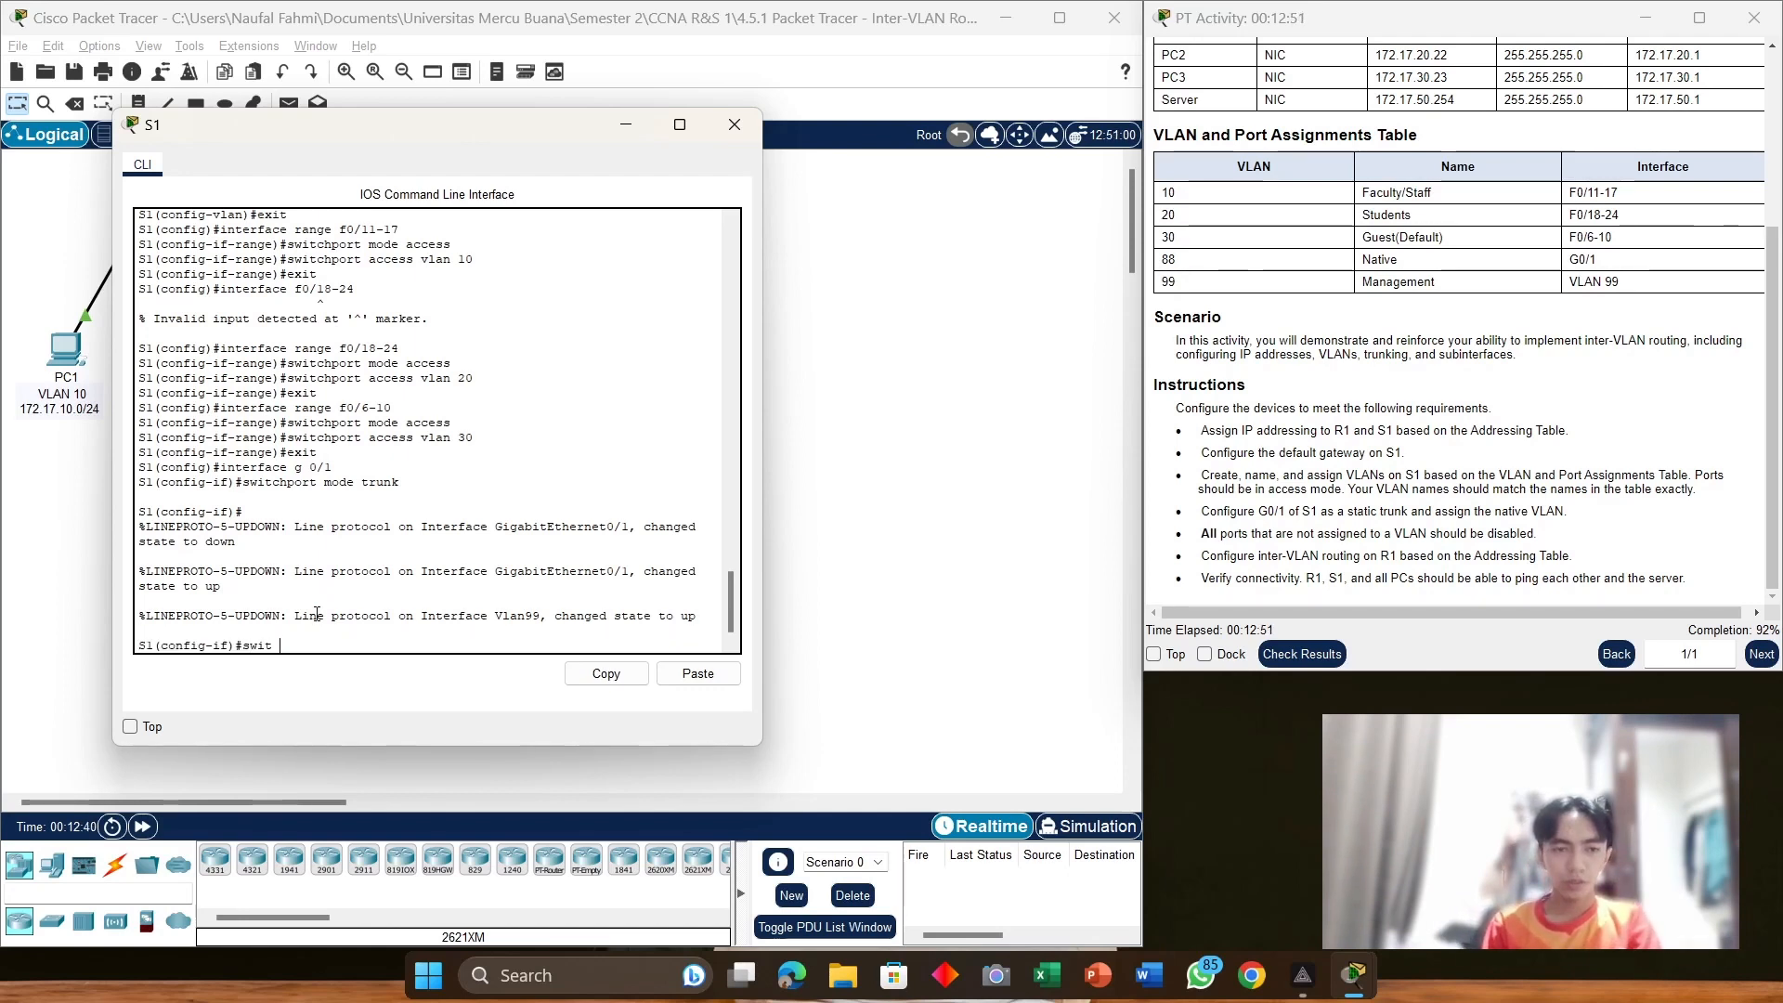
type("ch")
type("t m")
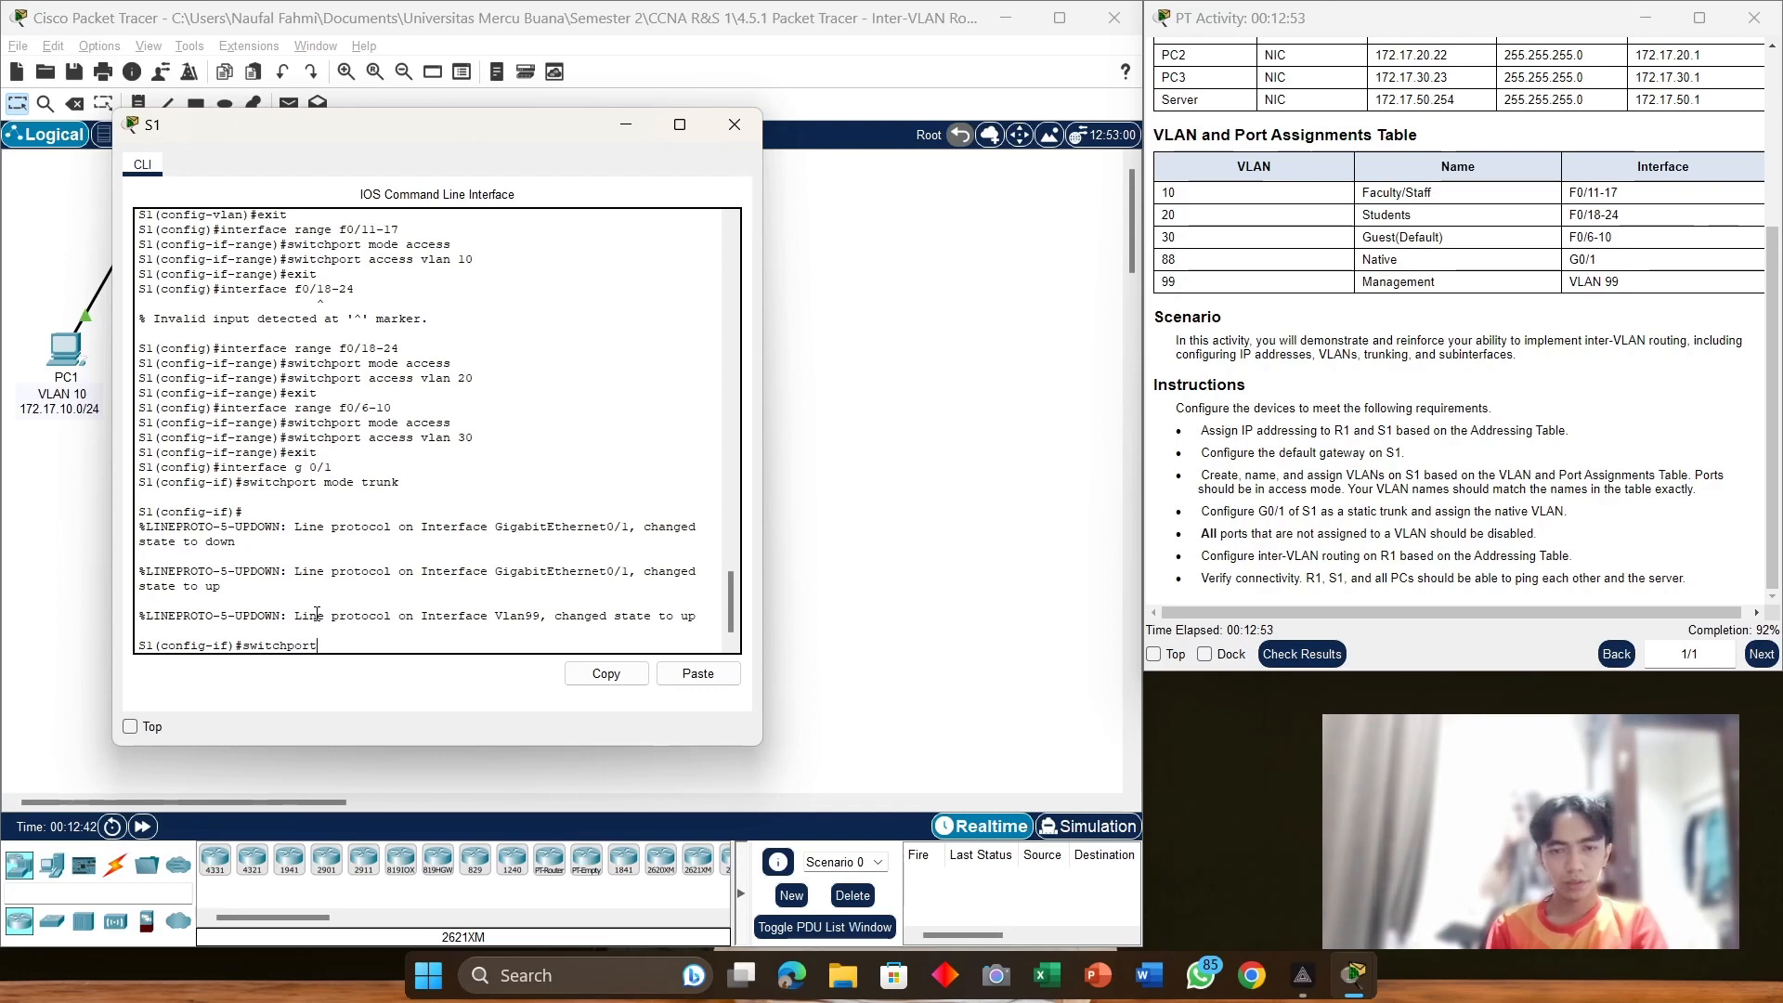
type("o")
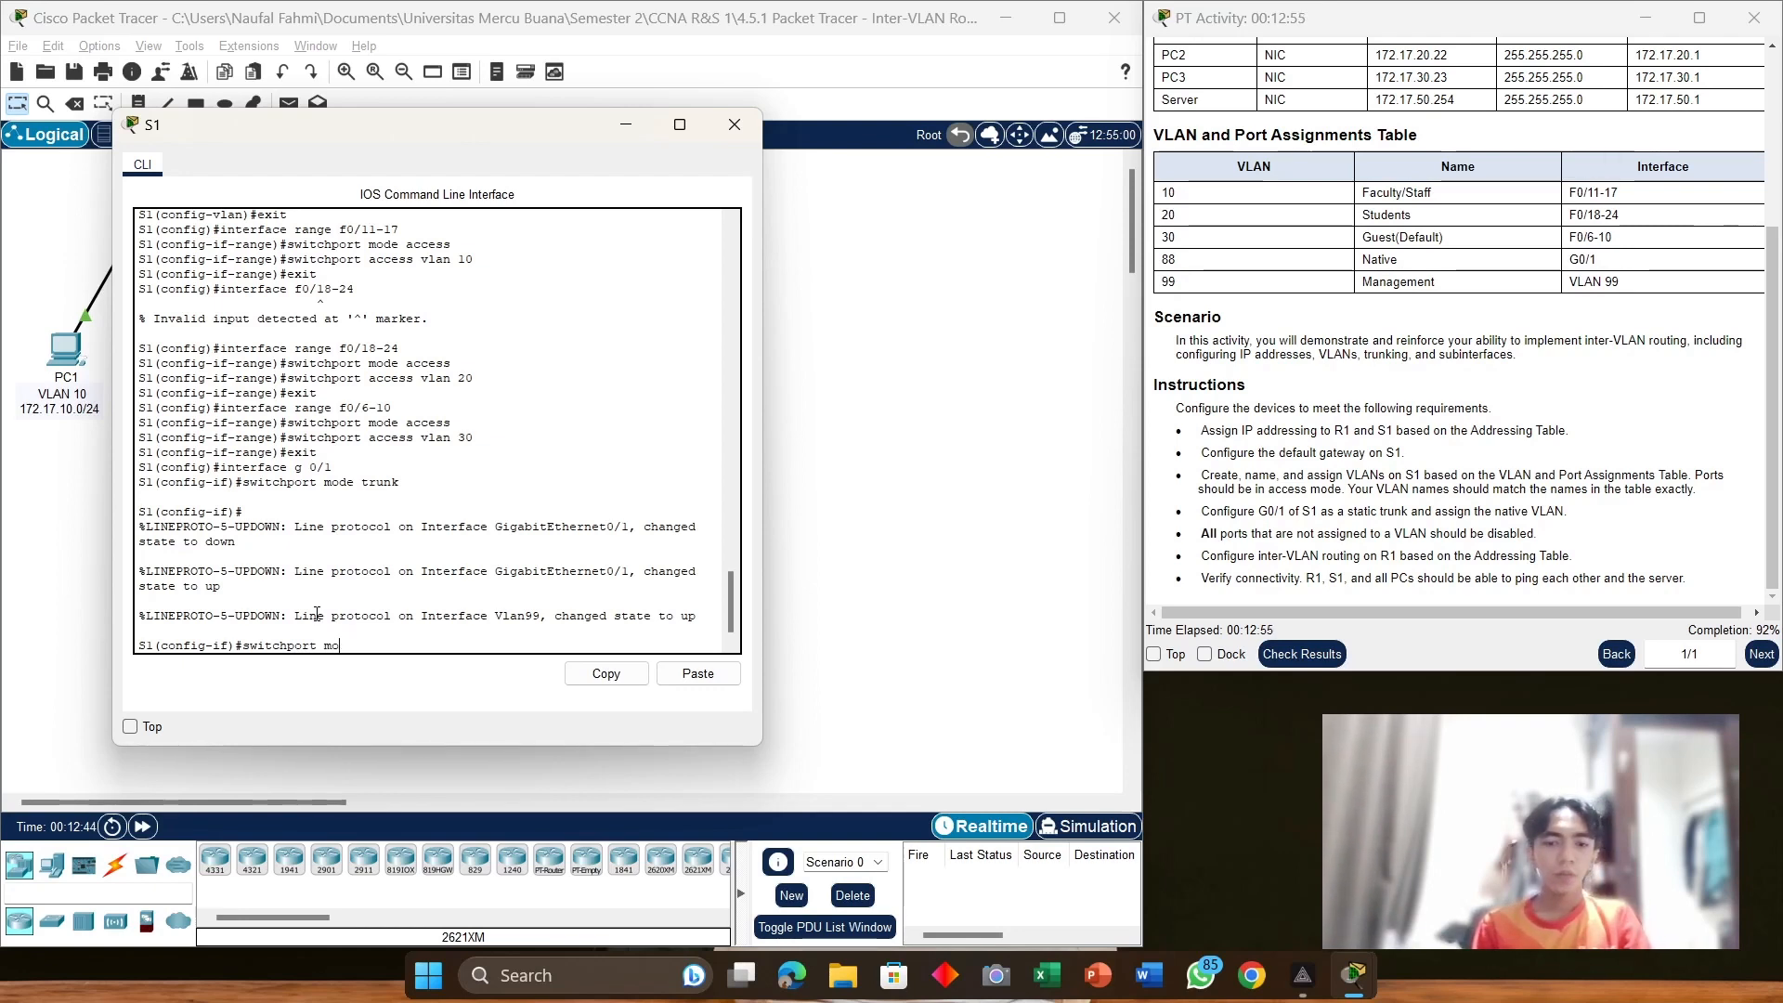
key("BackSpace")
key("BackSpace")
type("trunk native vlan ")
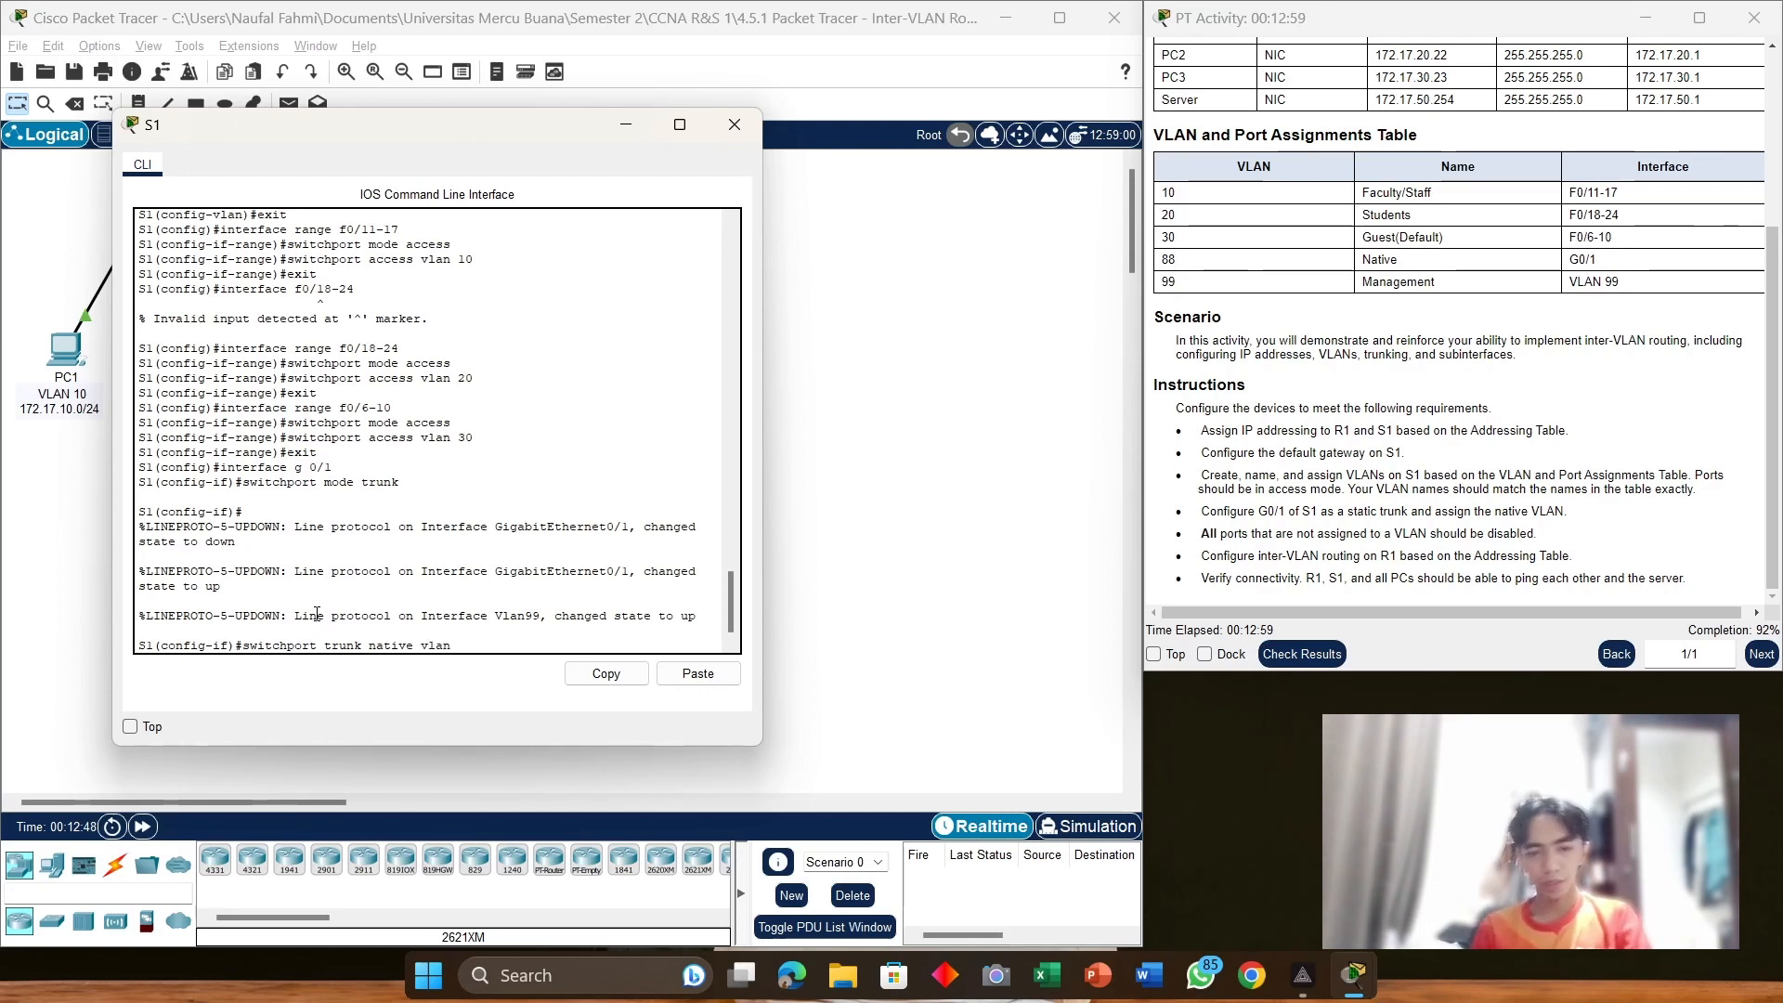
type("88")
key("Return")
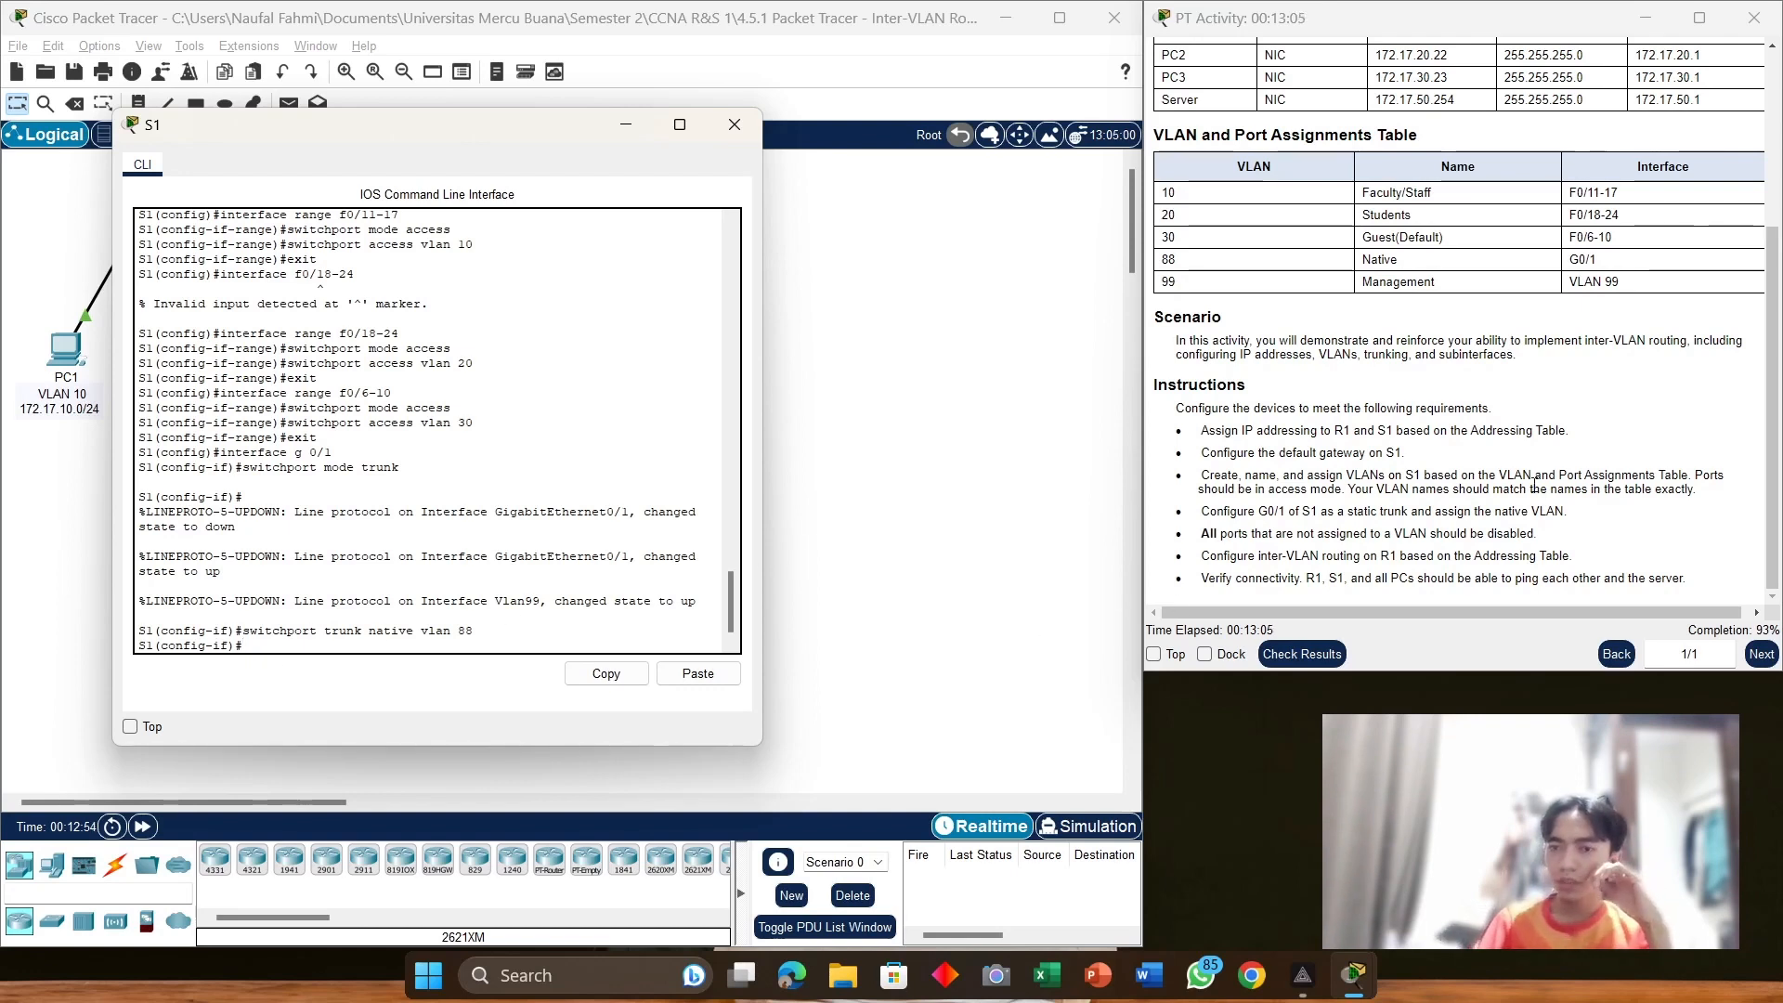
Step: Review the instruction on disabling ports not assigned to a VLAN, and exit G0/1 interface configuration on S1
left_click(1599, 543)
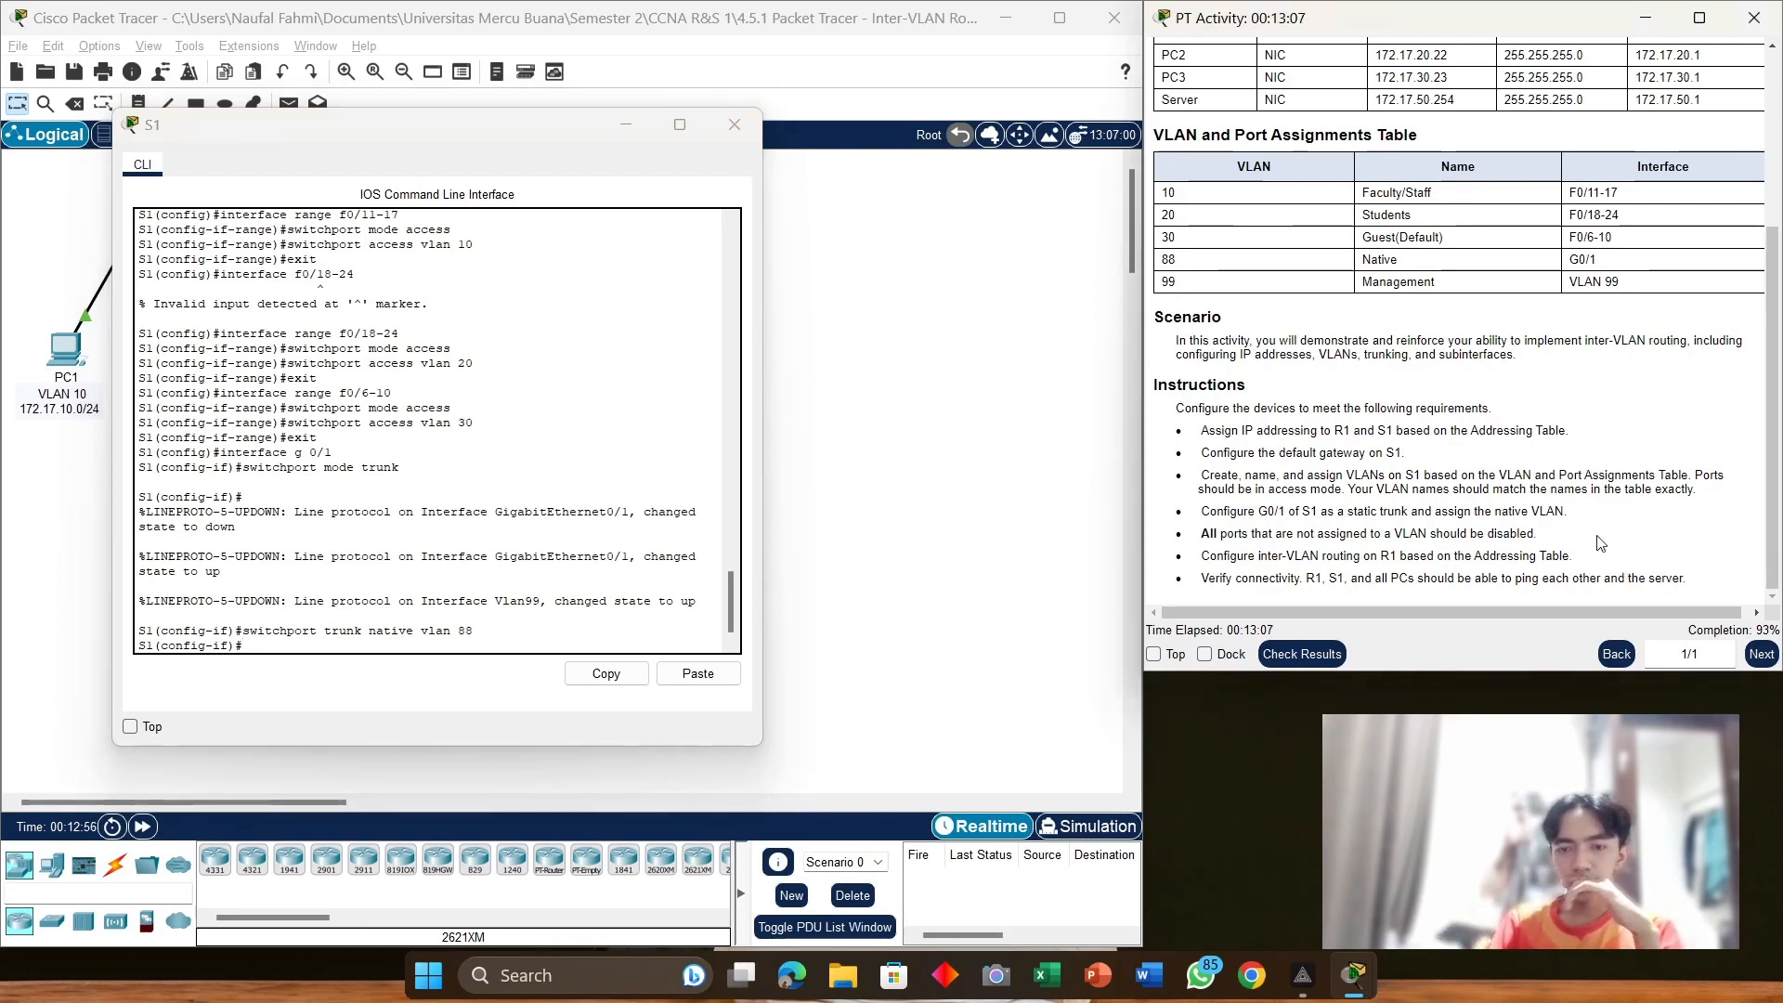
left_click_drag(1599, 542, 1279, 531)
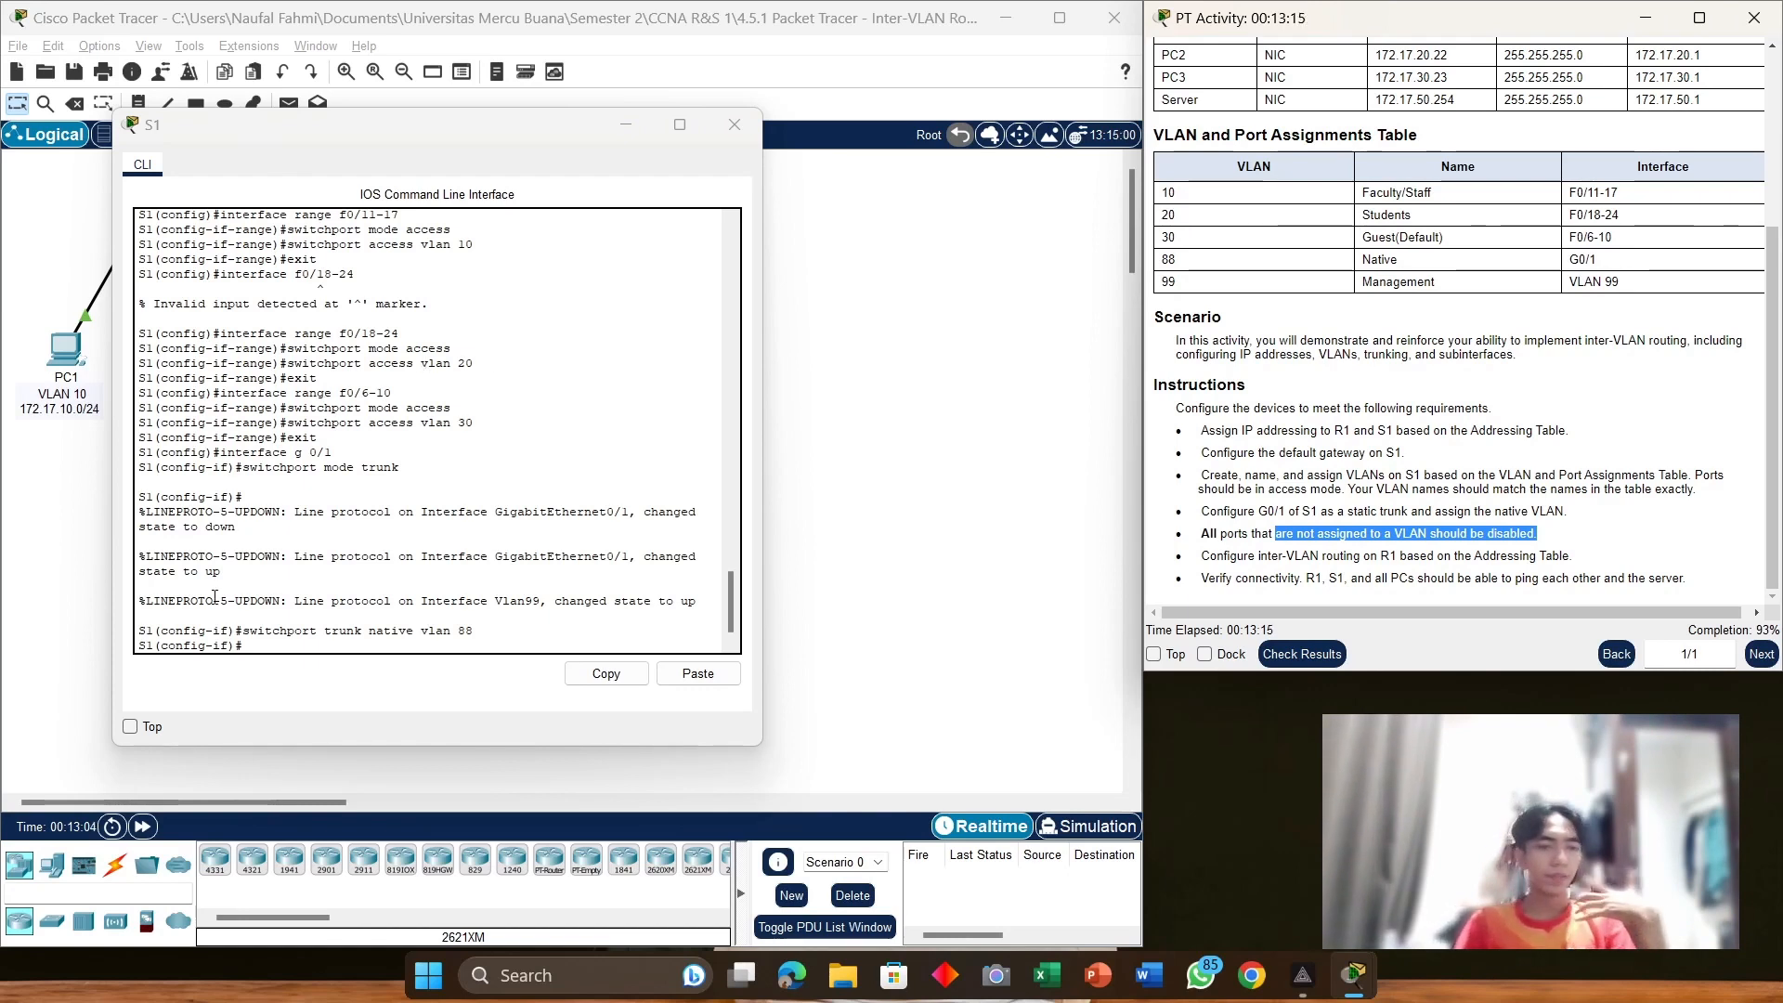
left_click(336, 624)
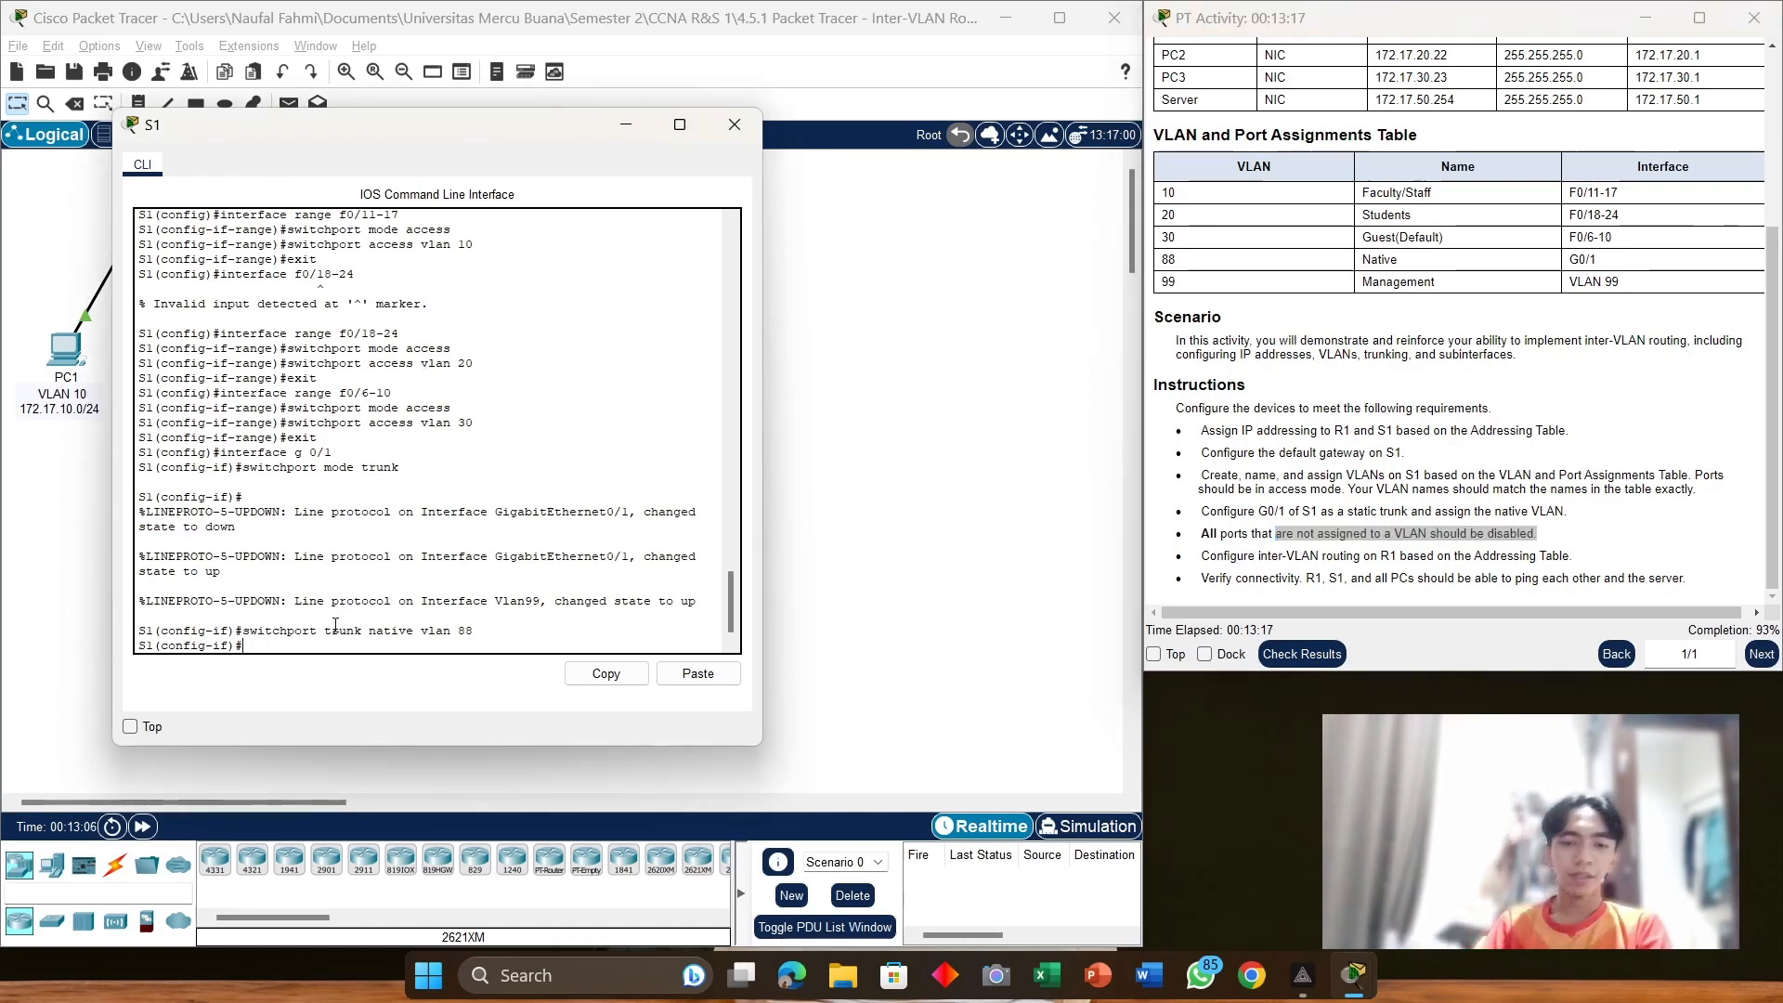
type("exit")
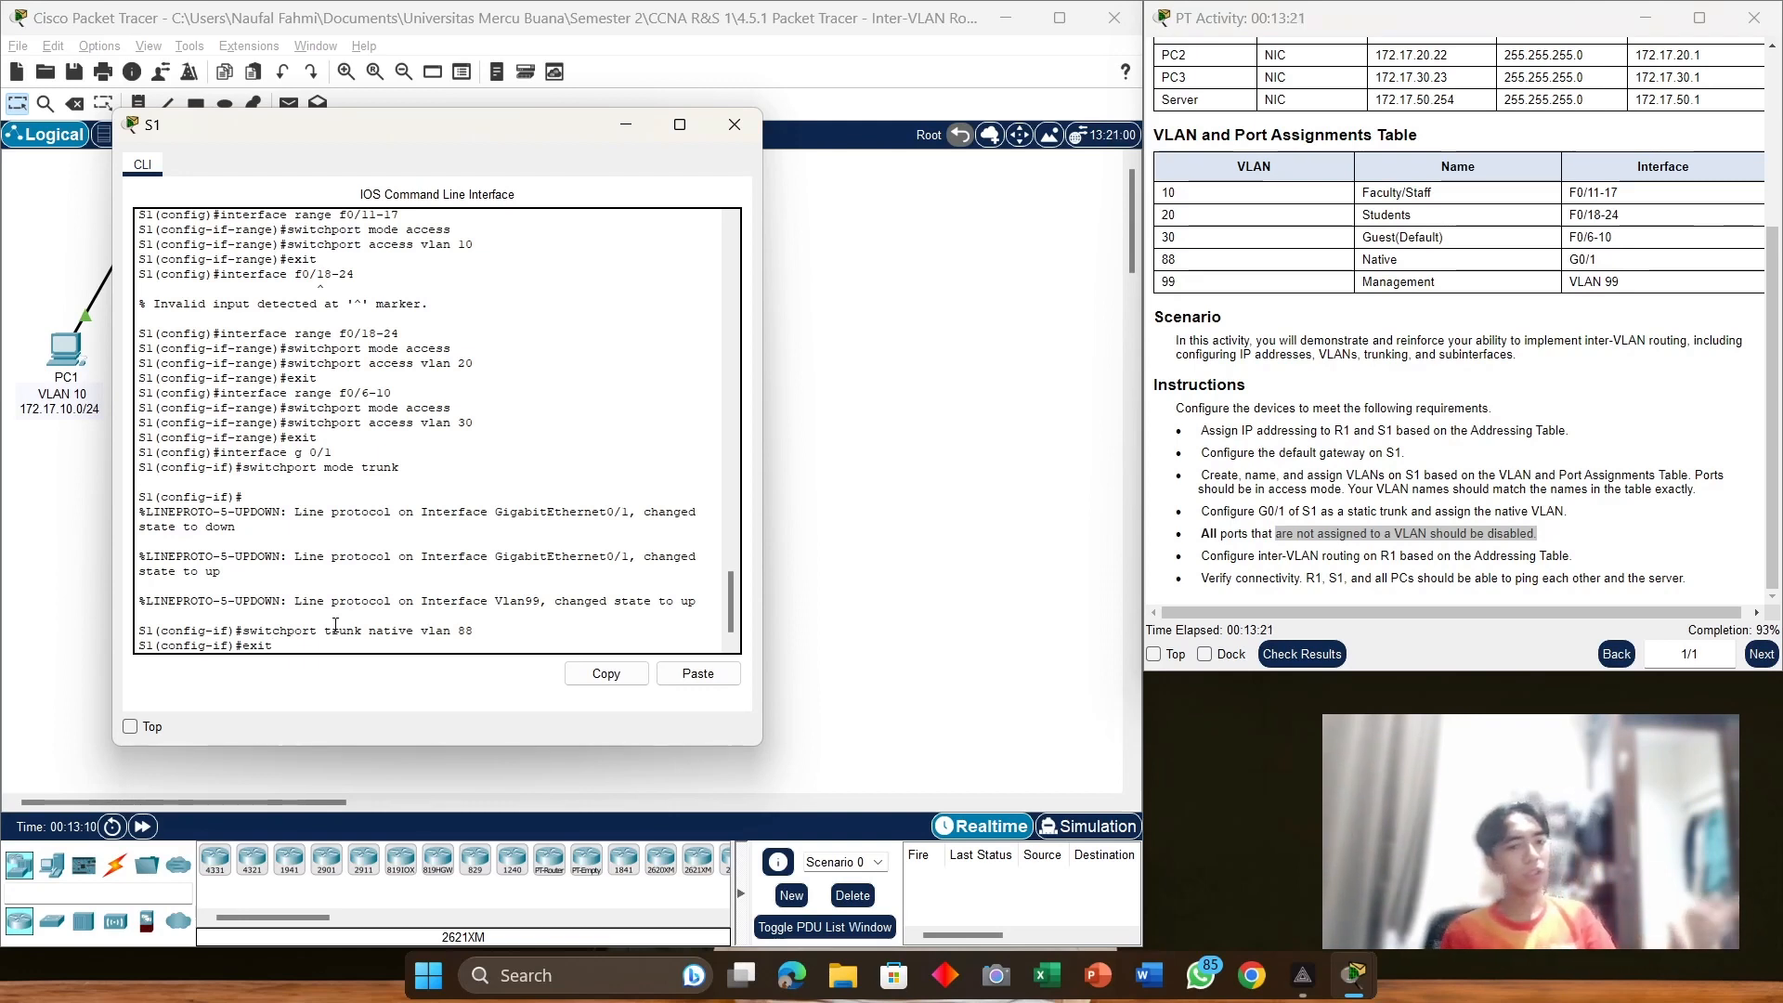
key("Return")
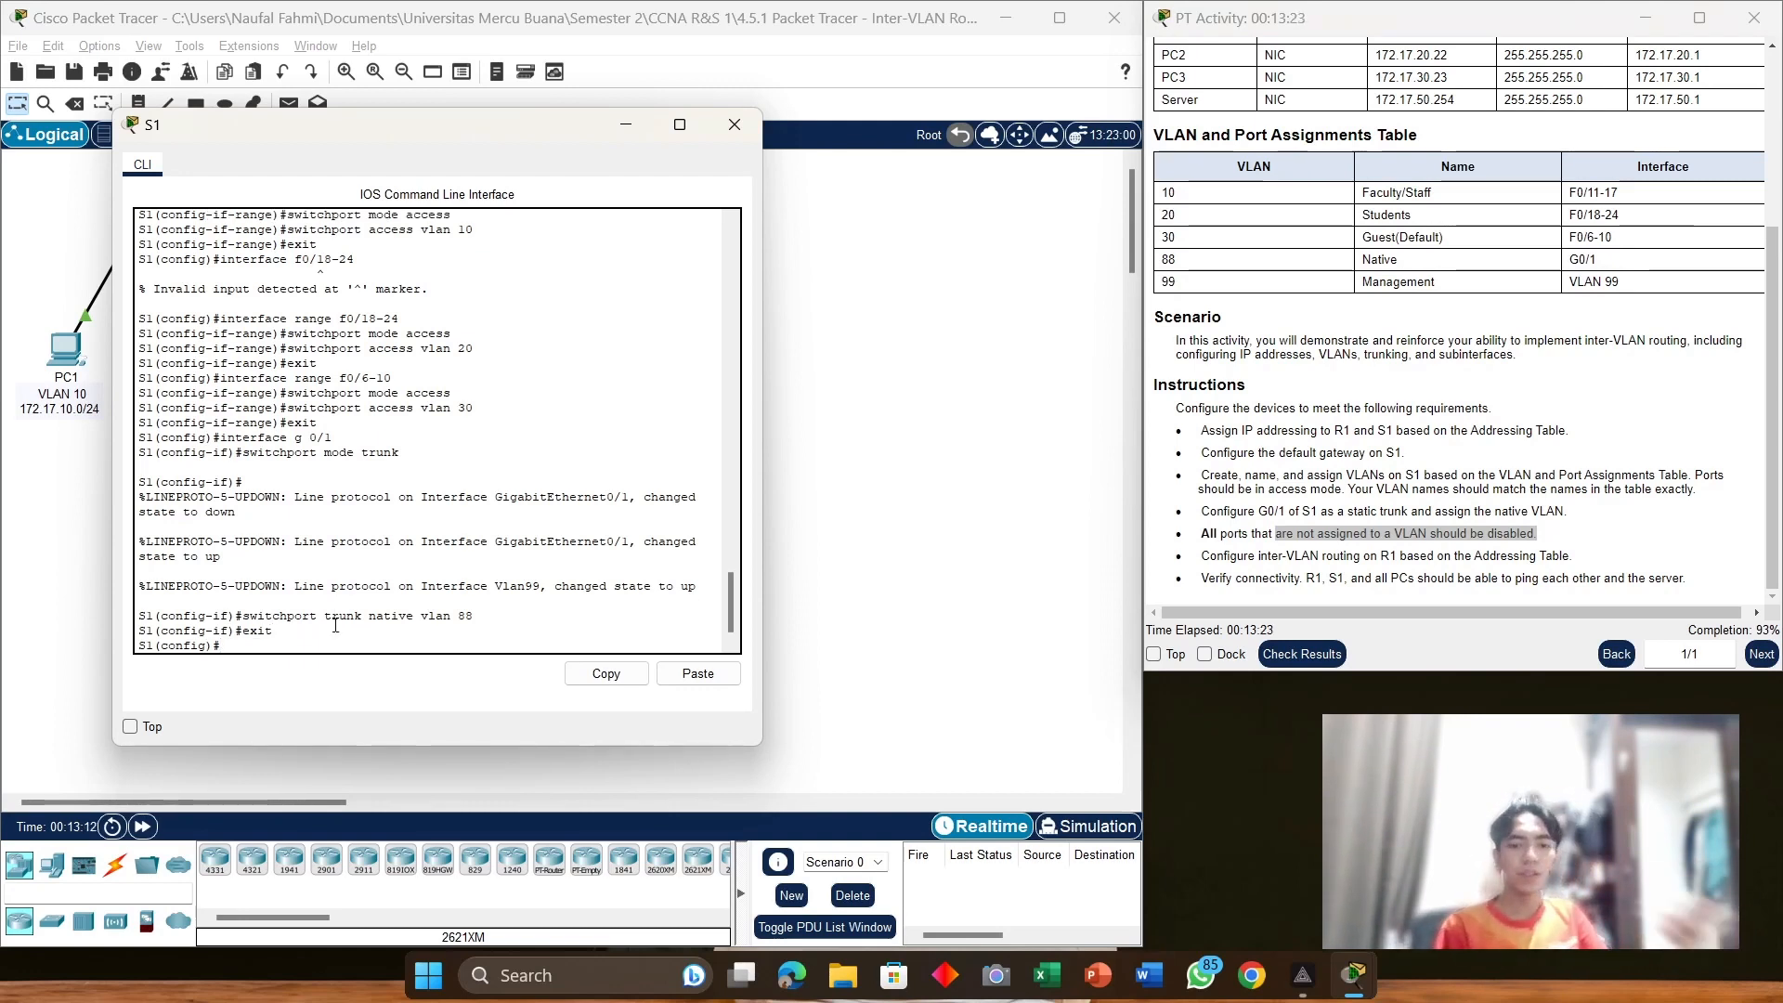
Step: Enter interface range fa 0/1-5, fa 0/7-10, fa0/12-17, fa 0/19-24, g 0/2 on S1 and disable those ports with shutdown
type("int")
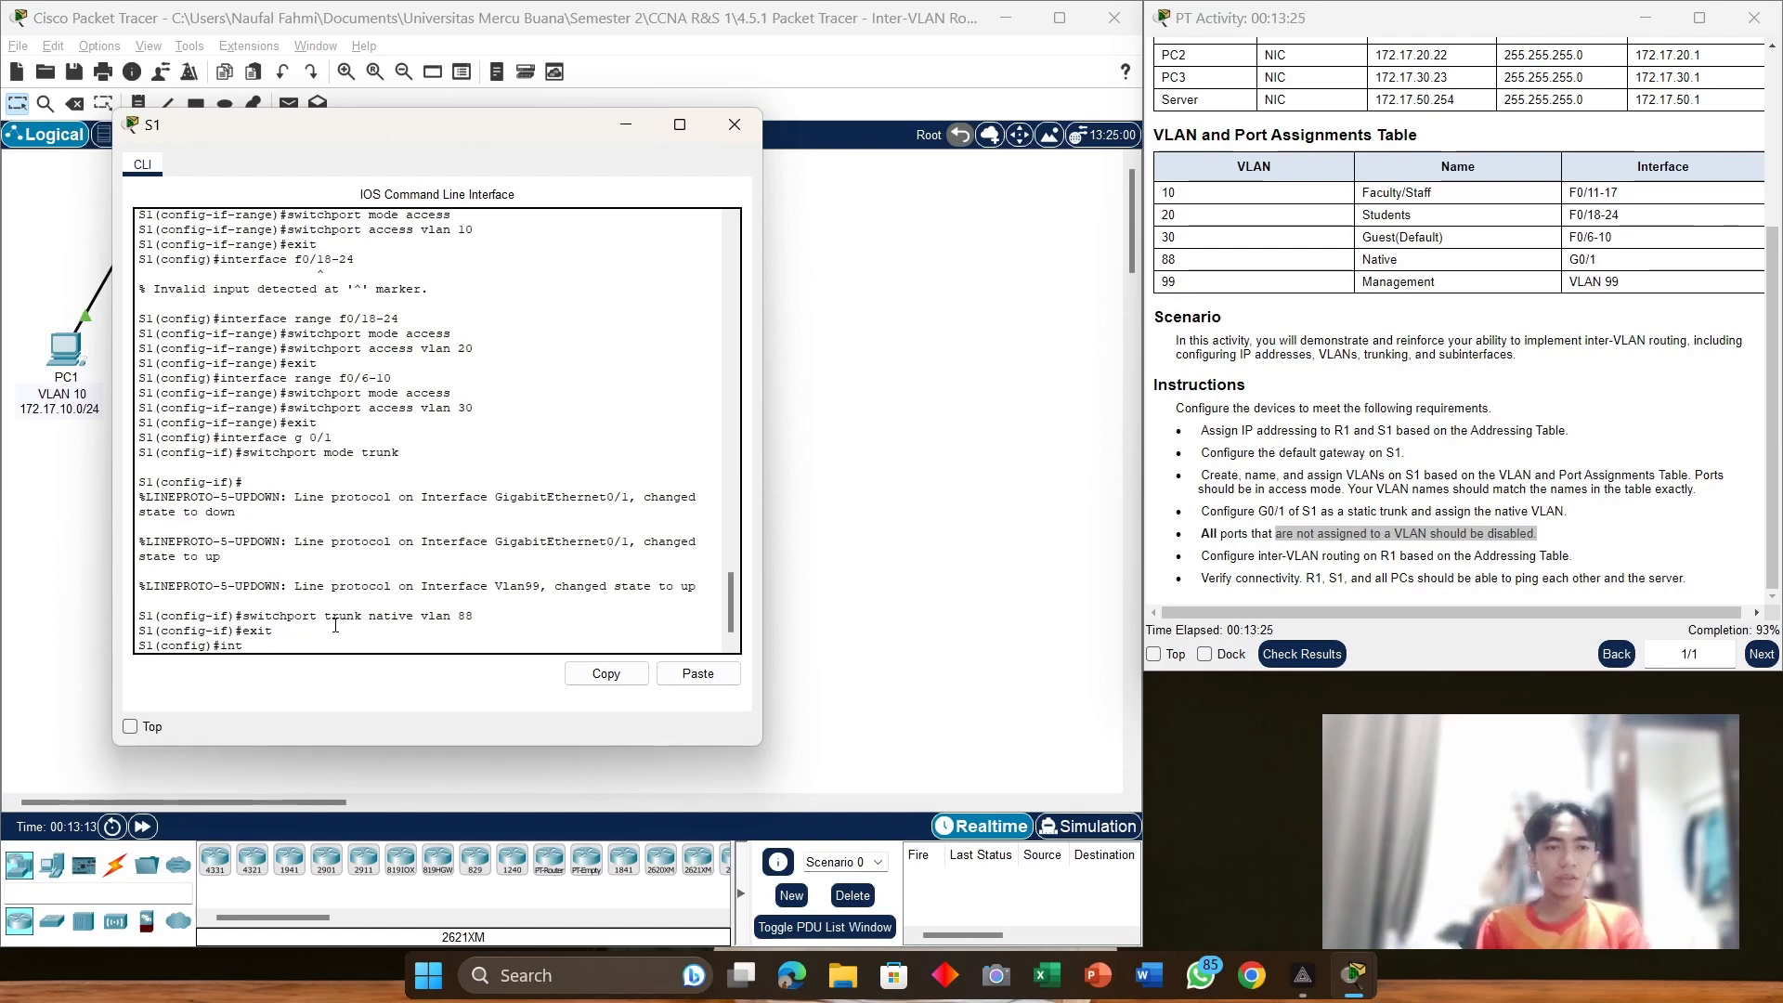
type("erface range")
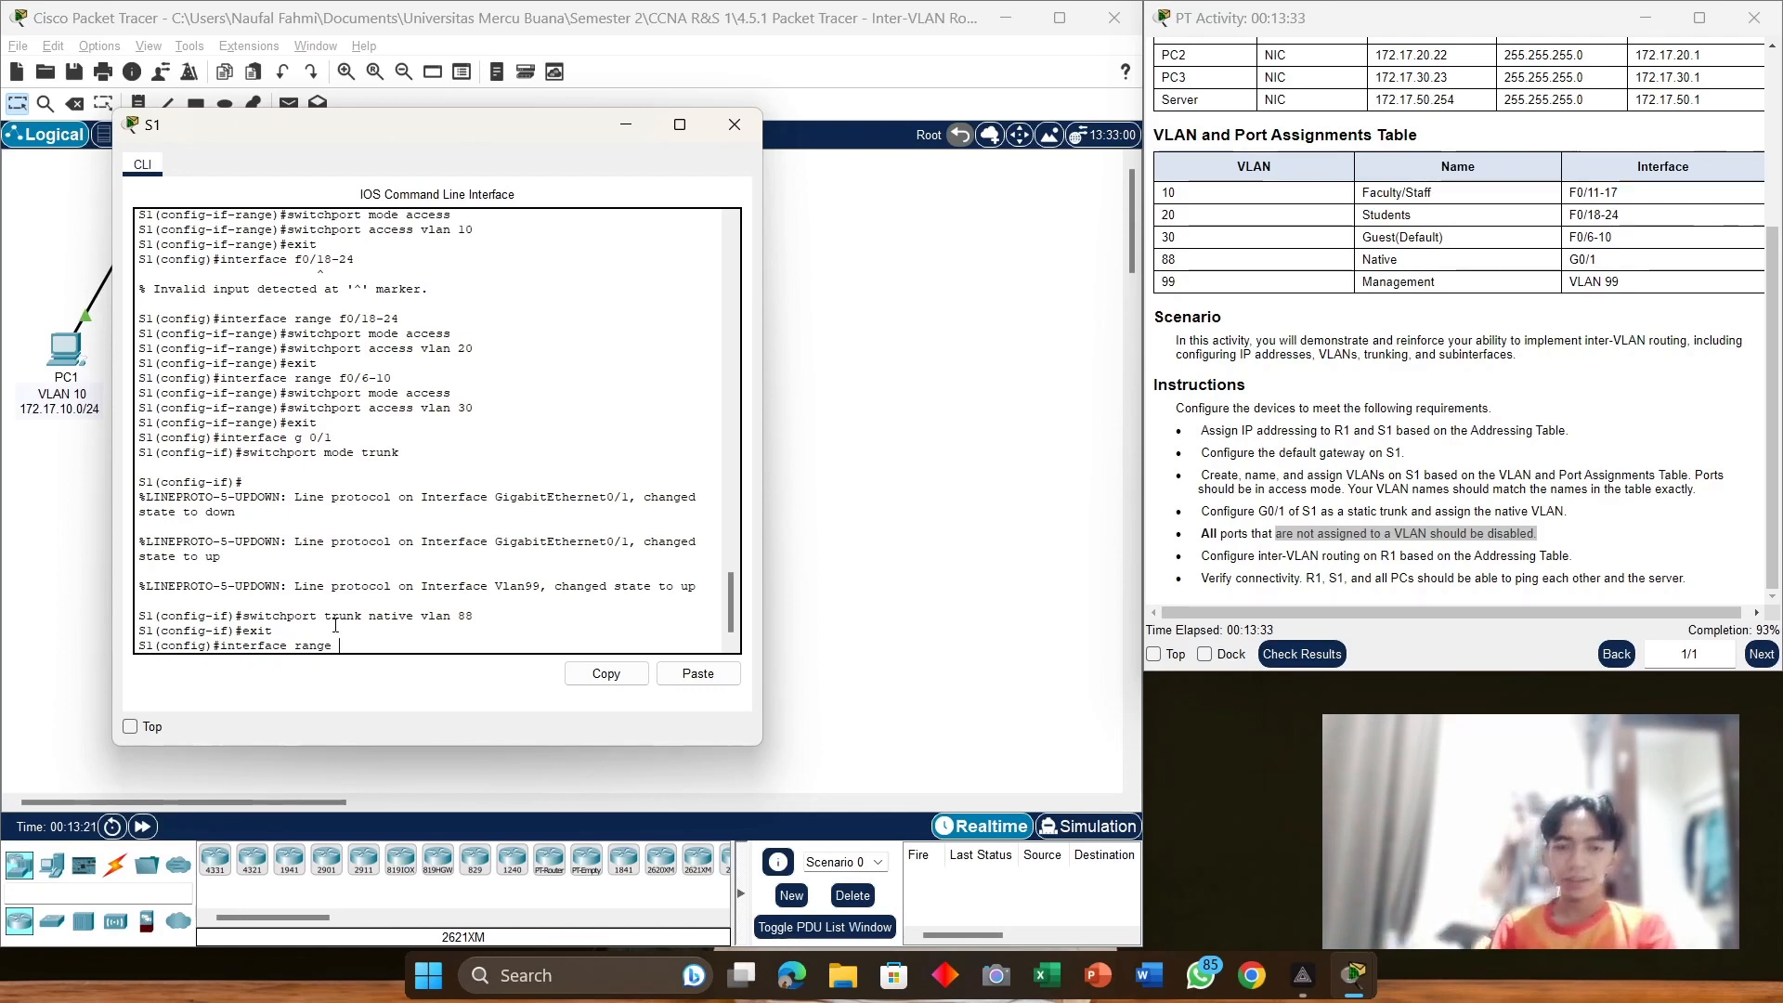
type("fa")
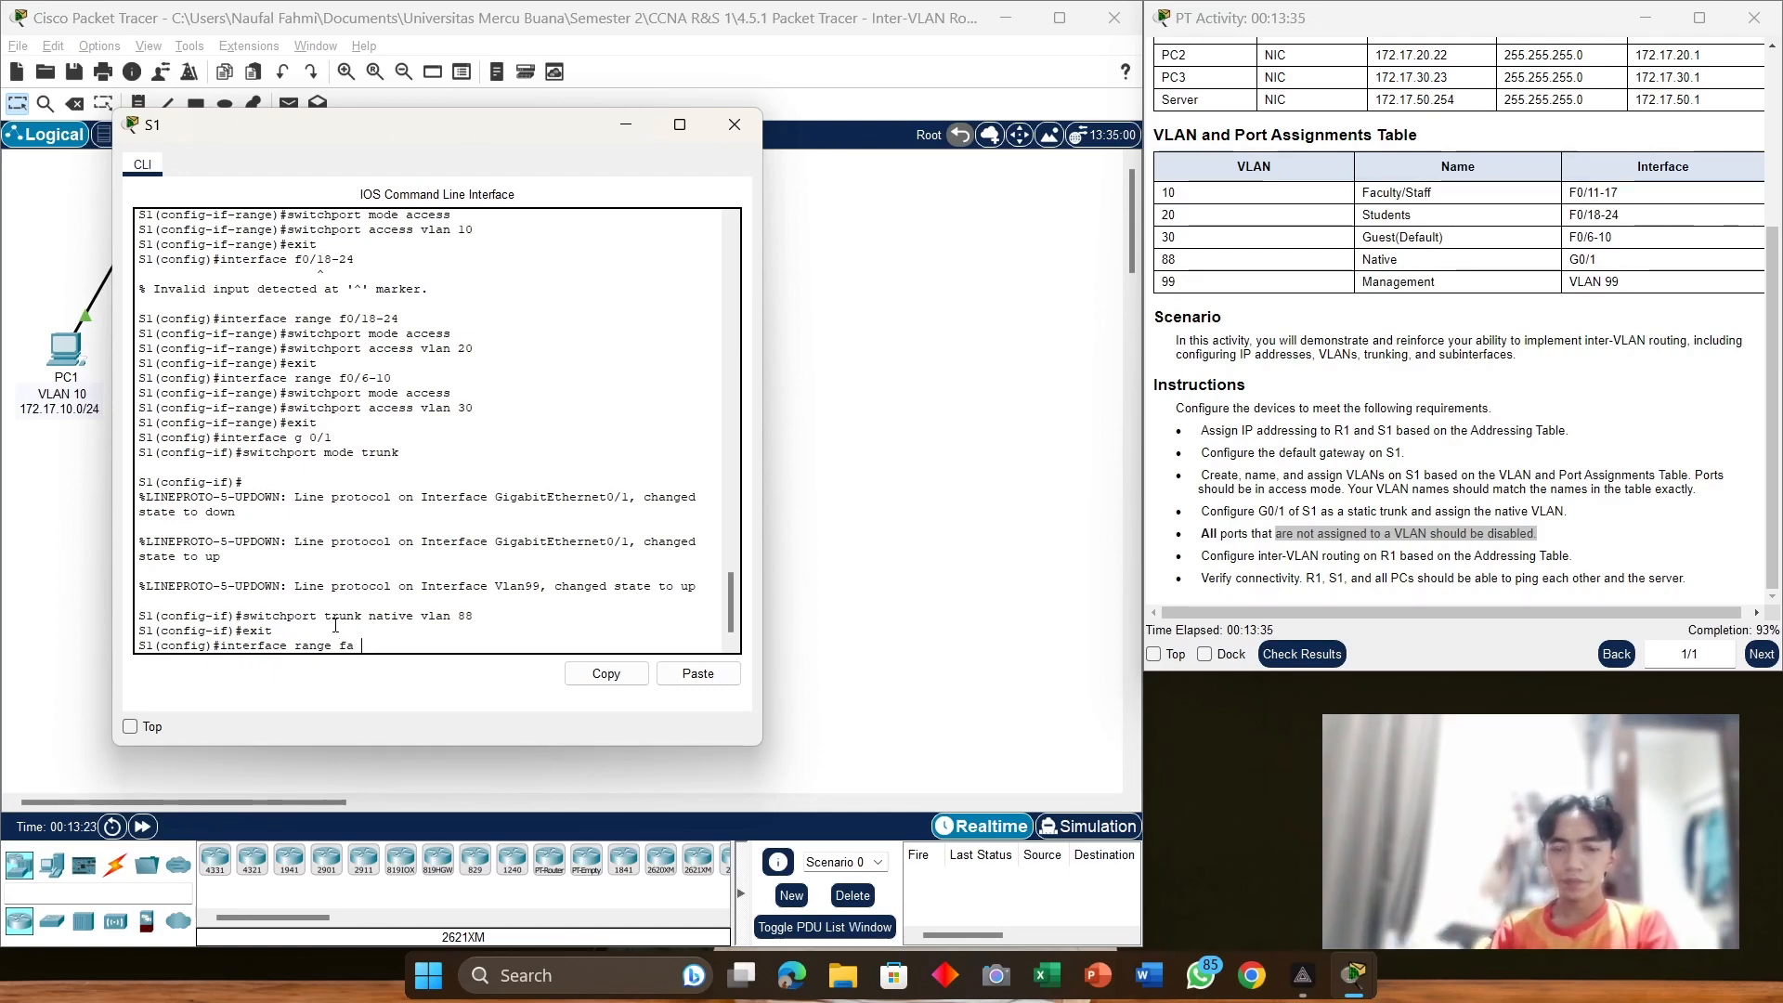
type(" 0")
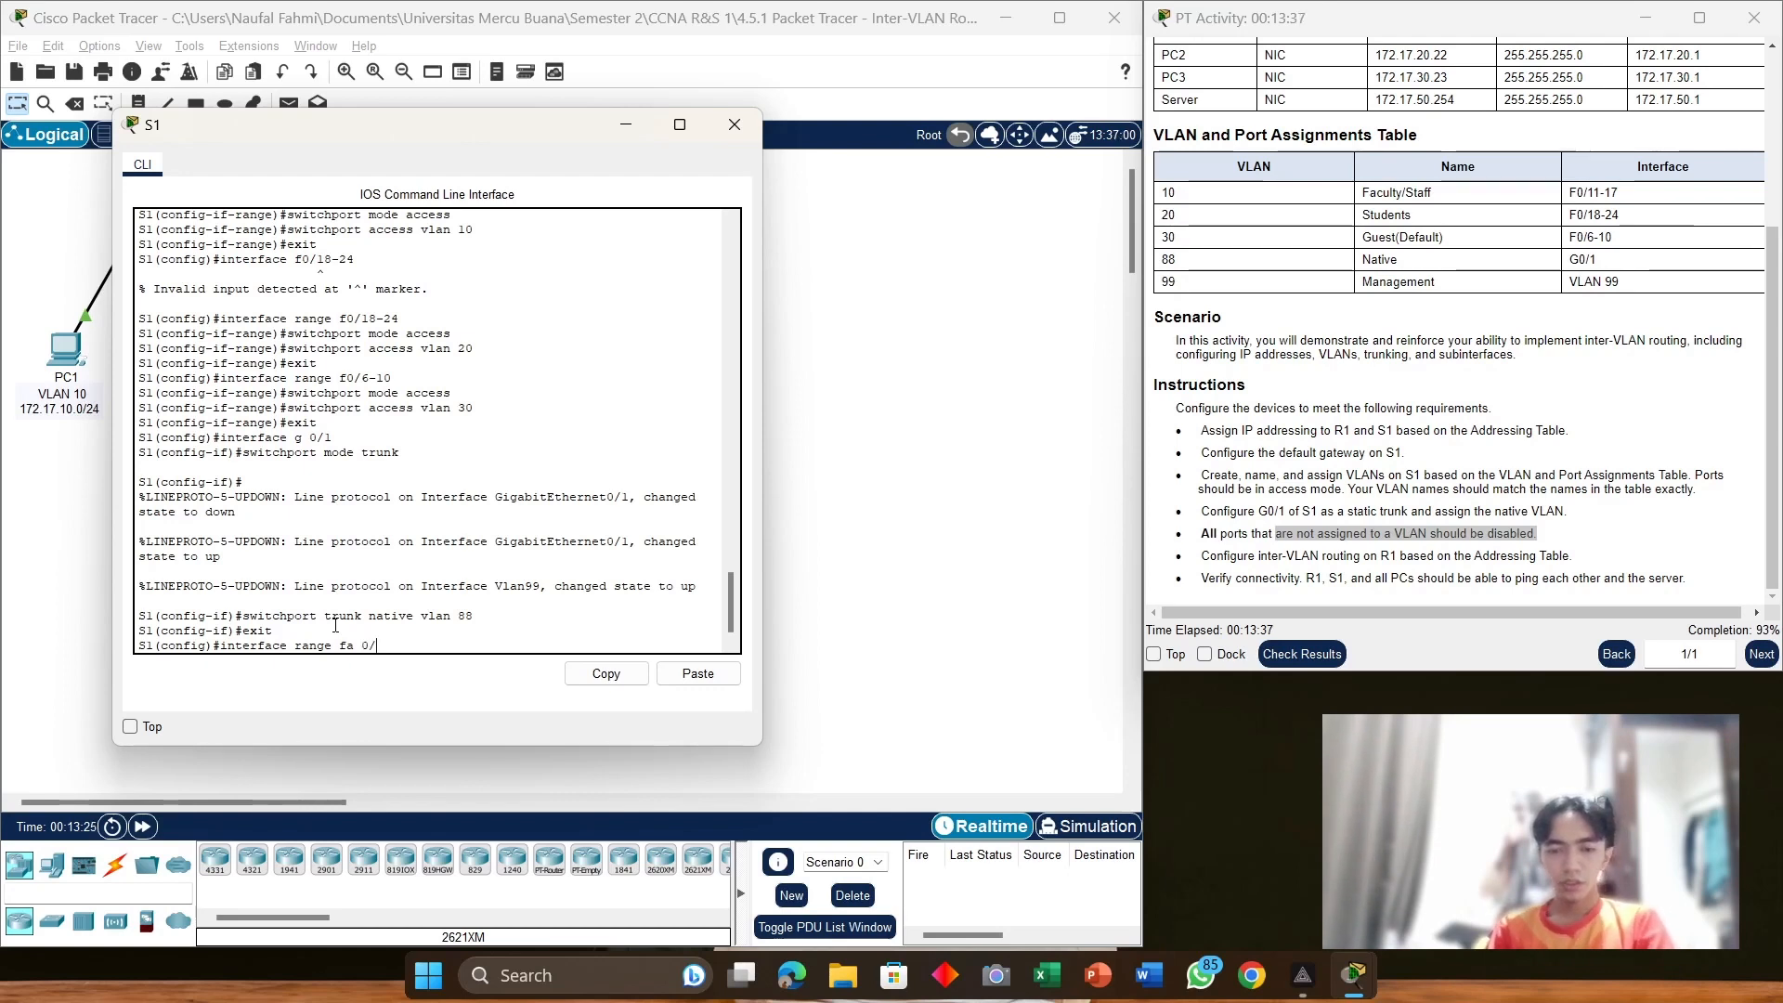
type("/1-5")
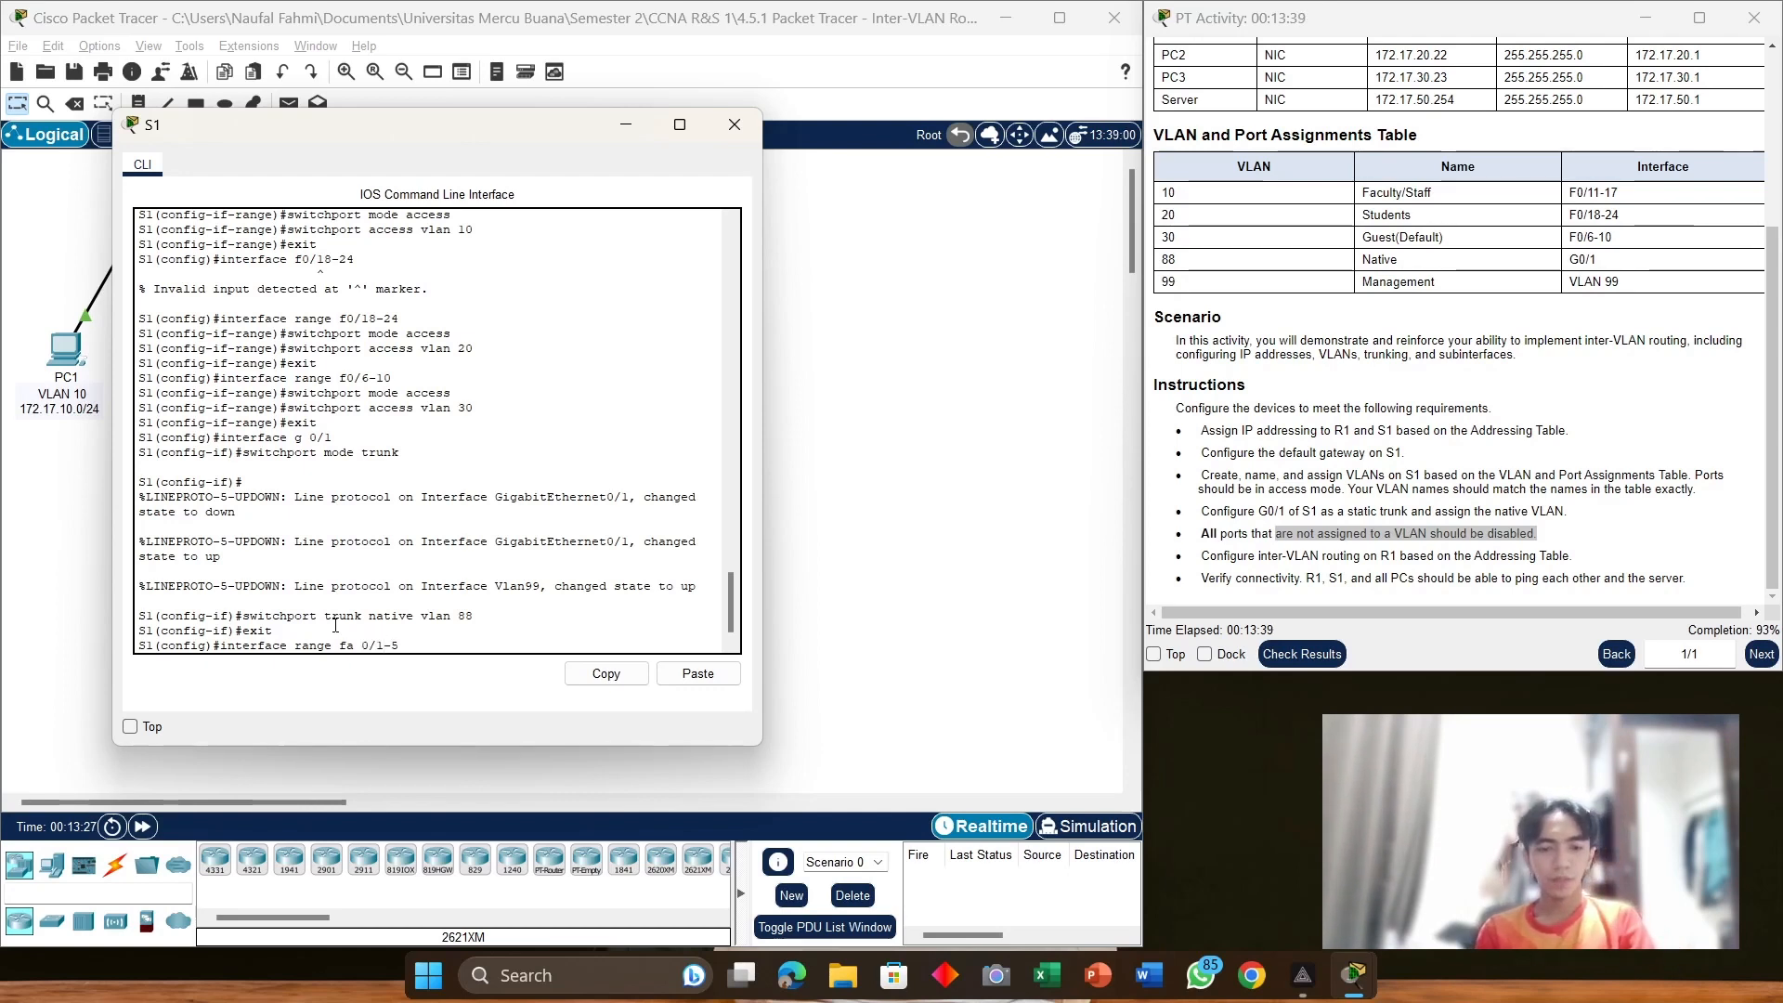
type(", fa")
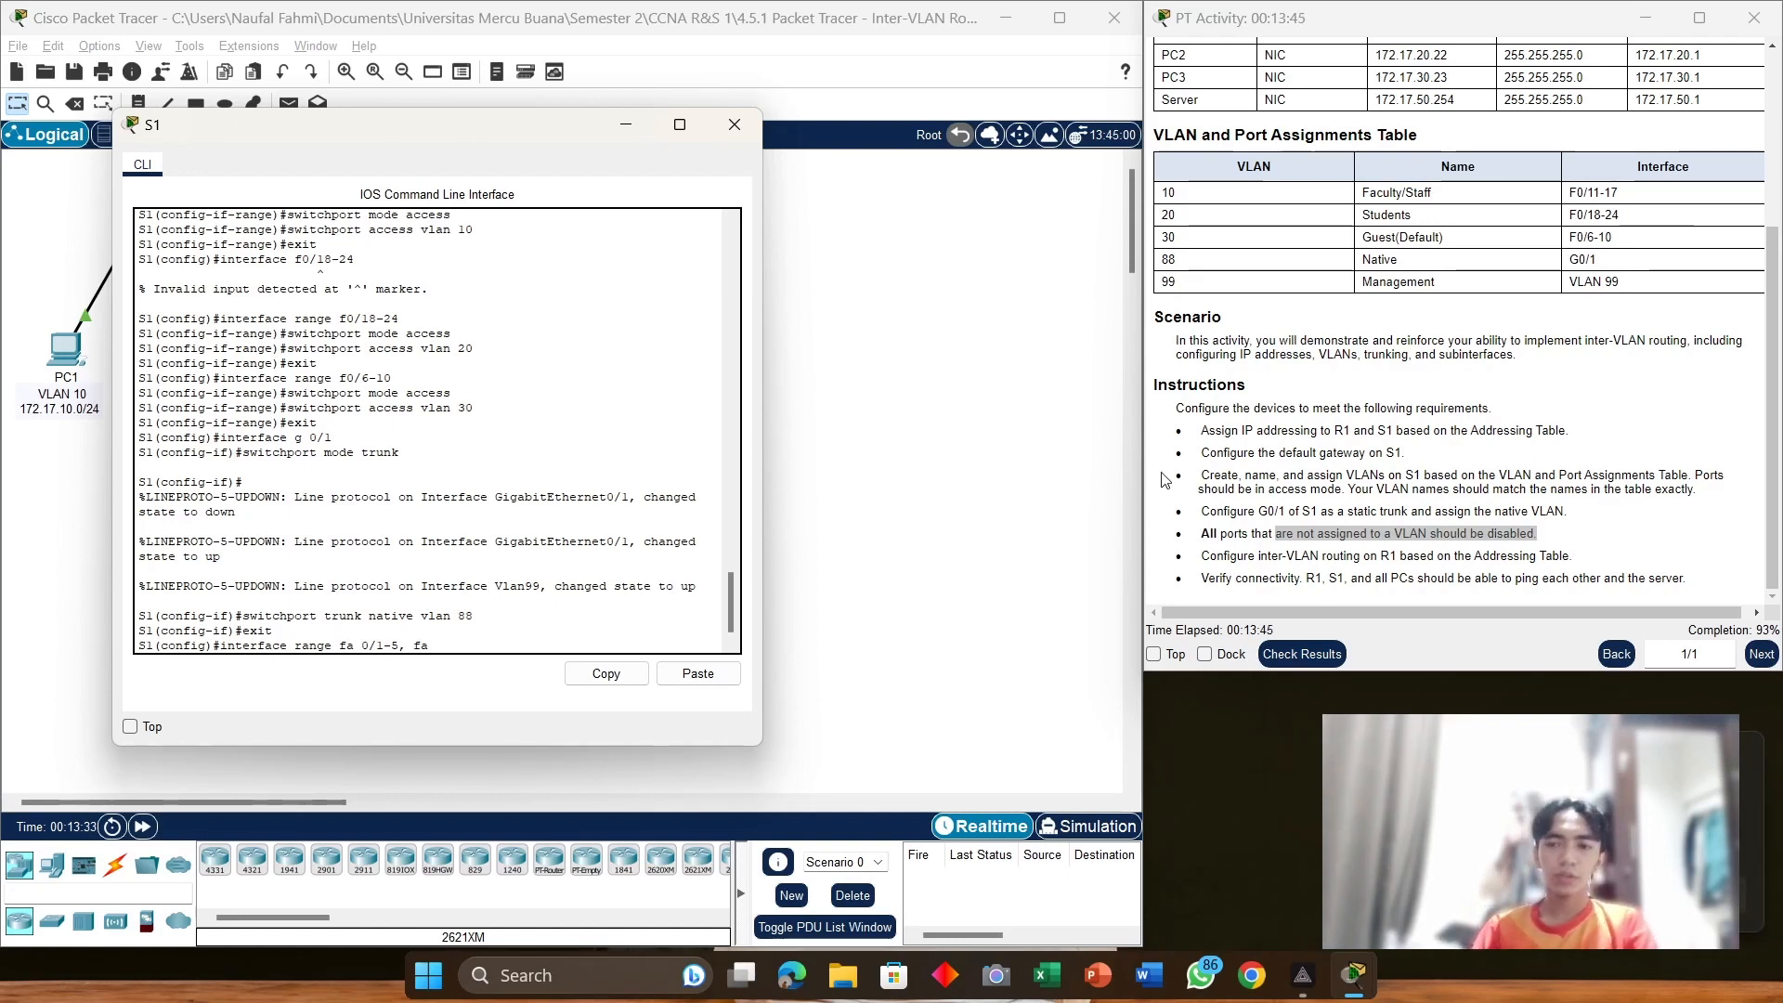
left_click(1736, 753)
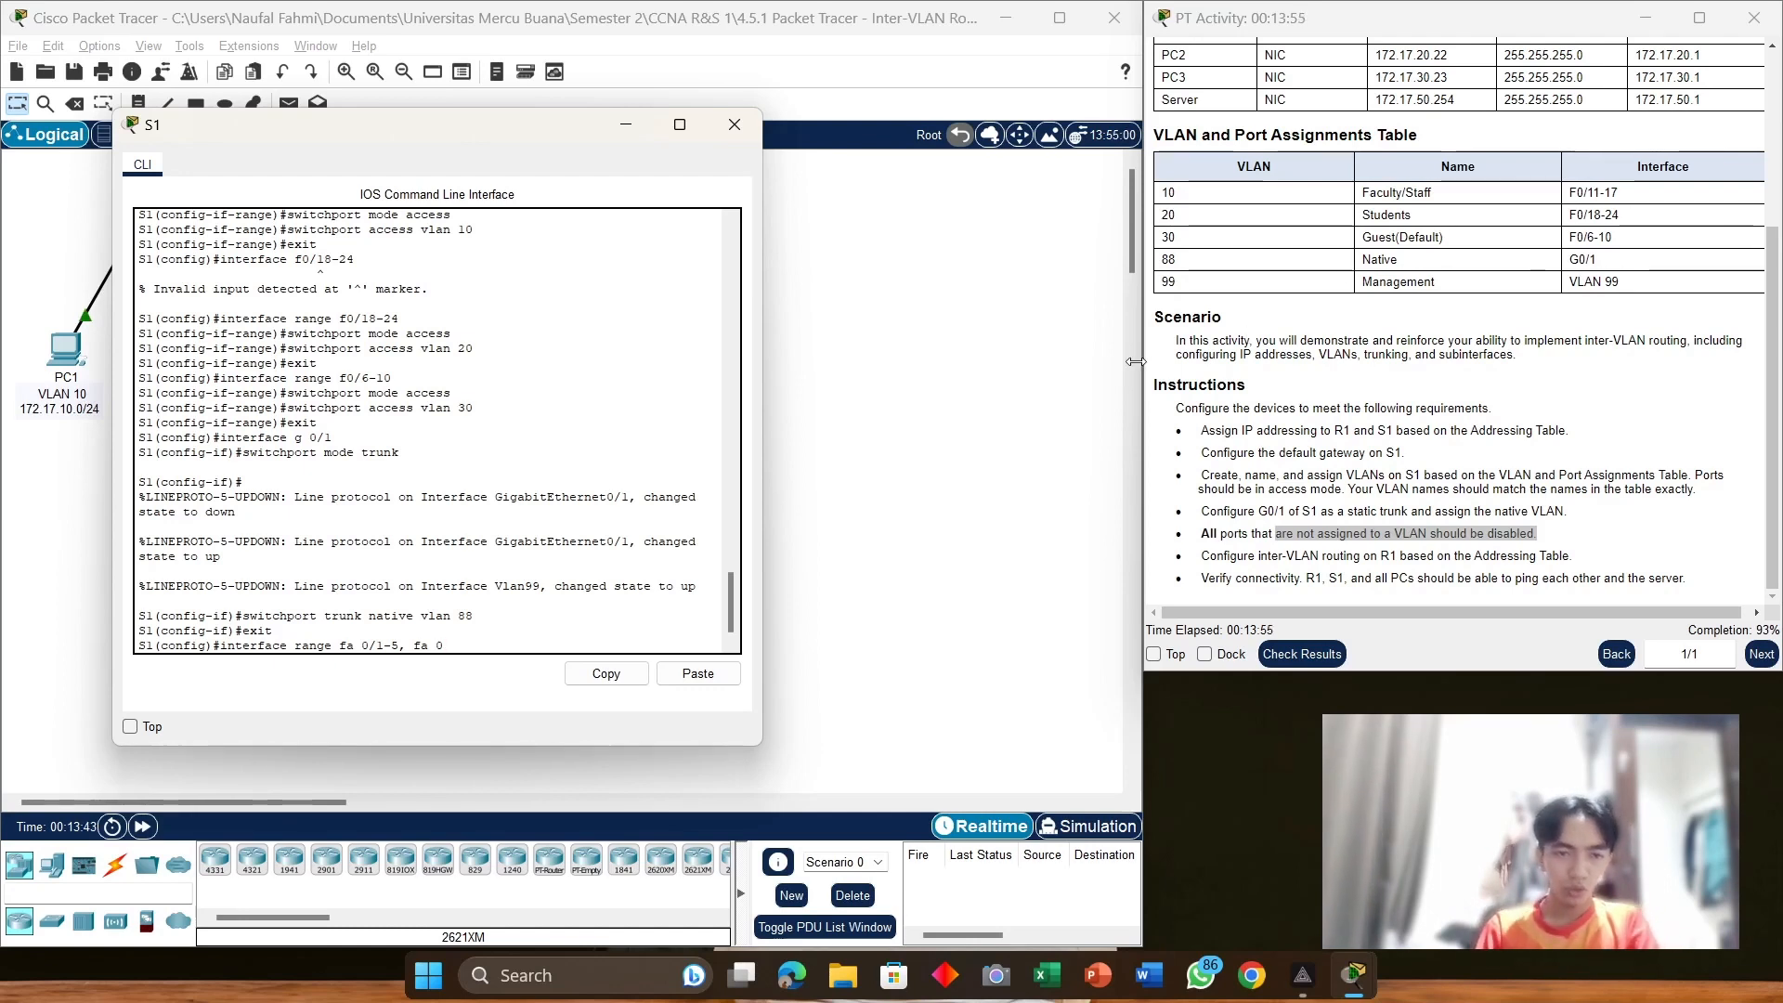
type("/7")
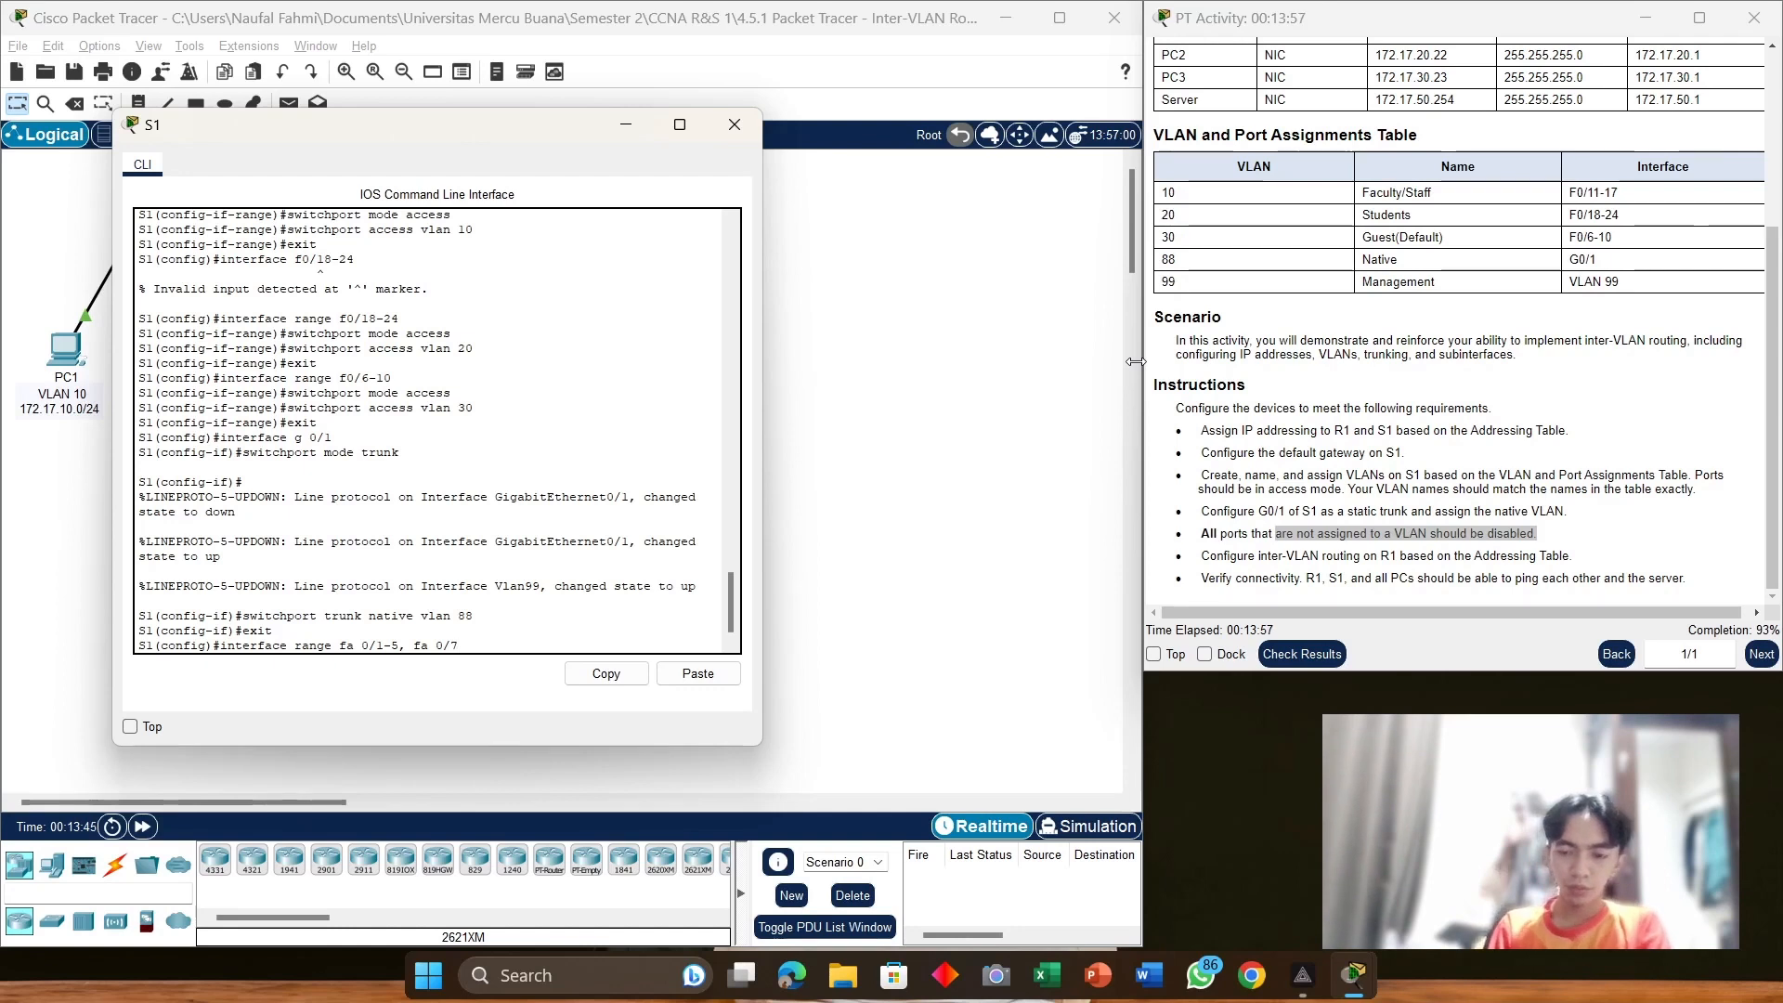
type("-10")
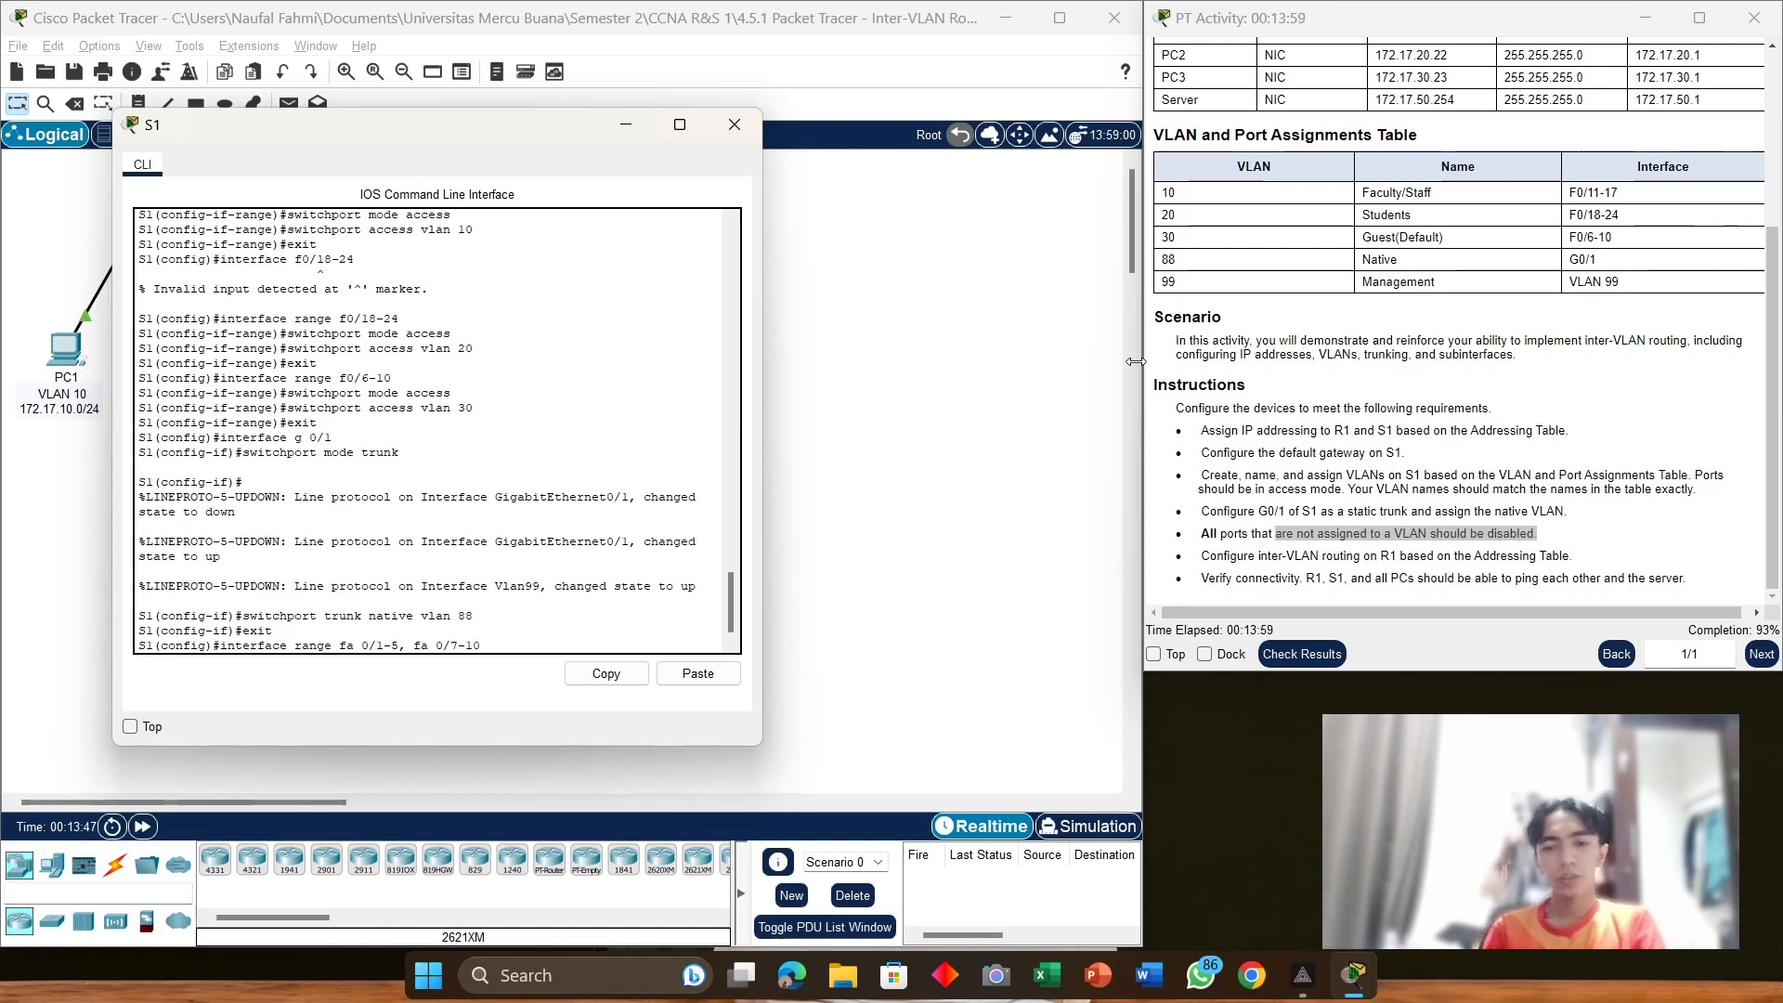
type(", f")
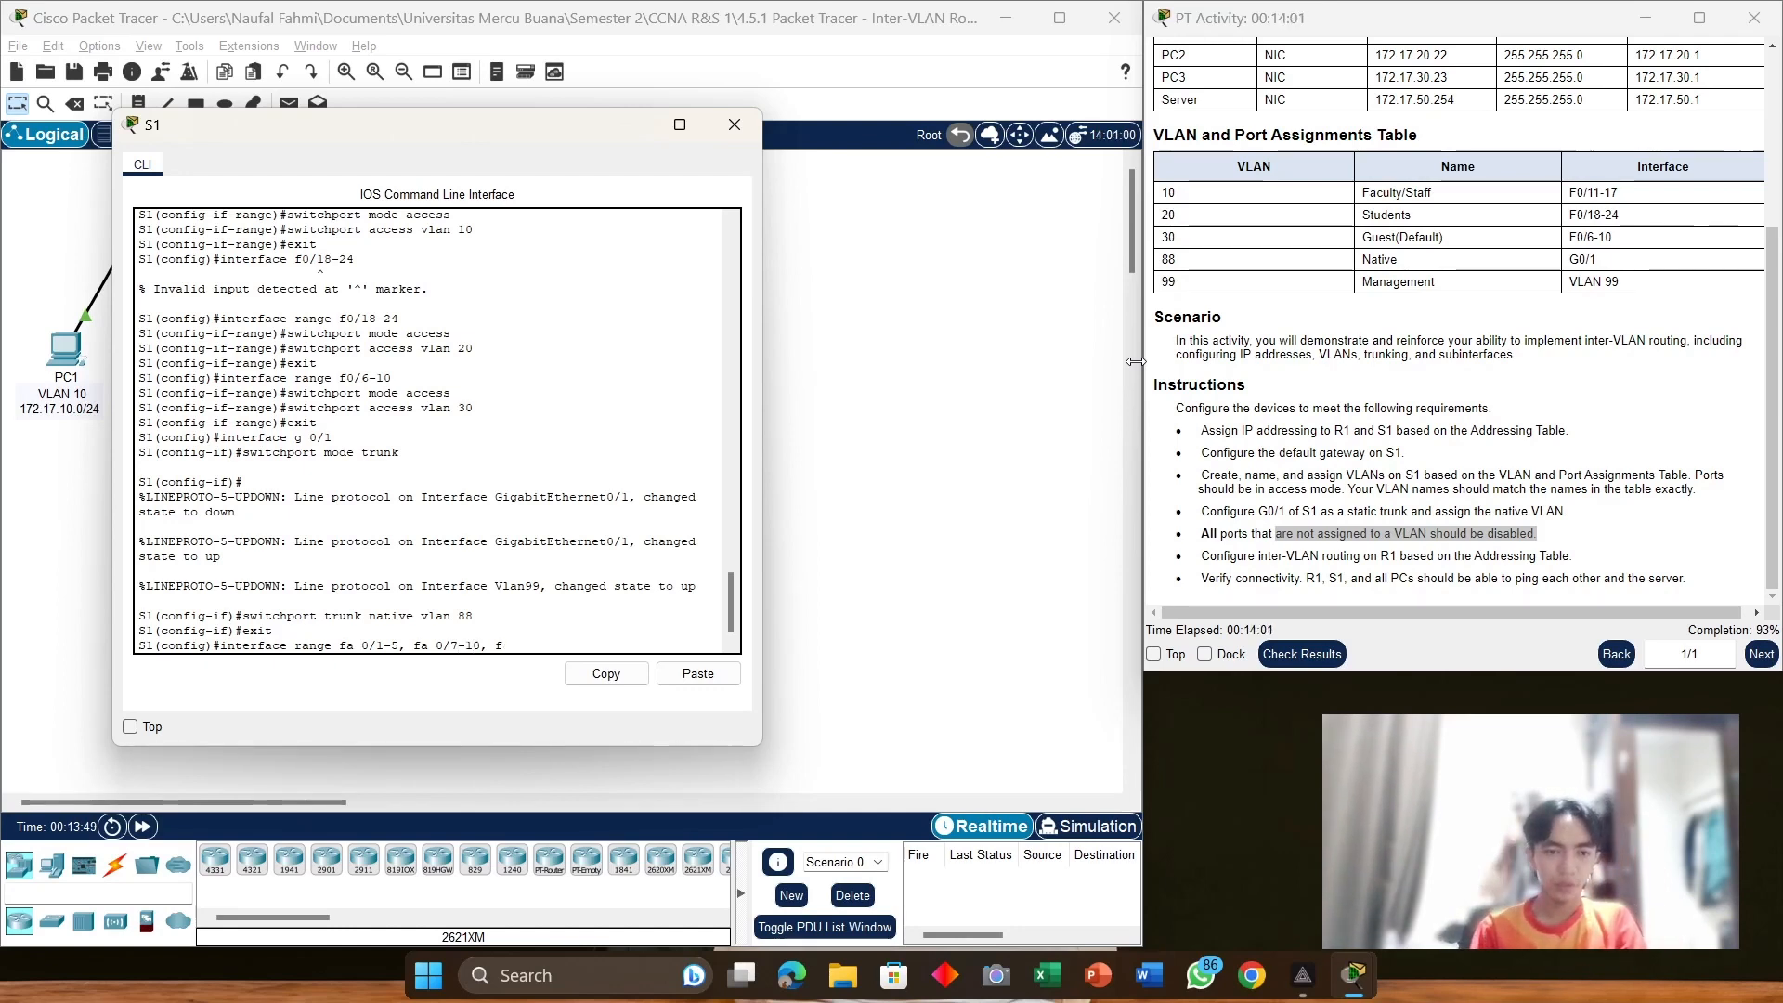
type("a0")
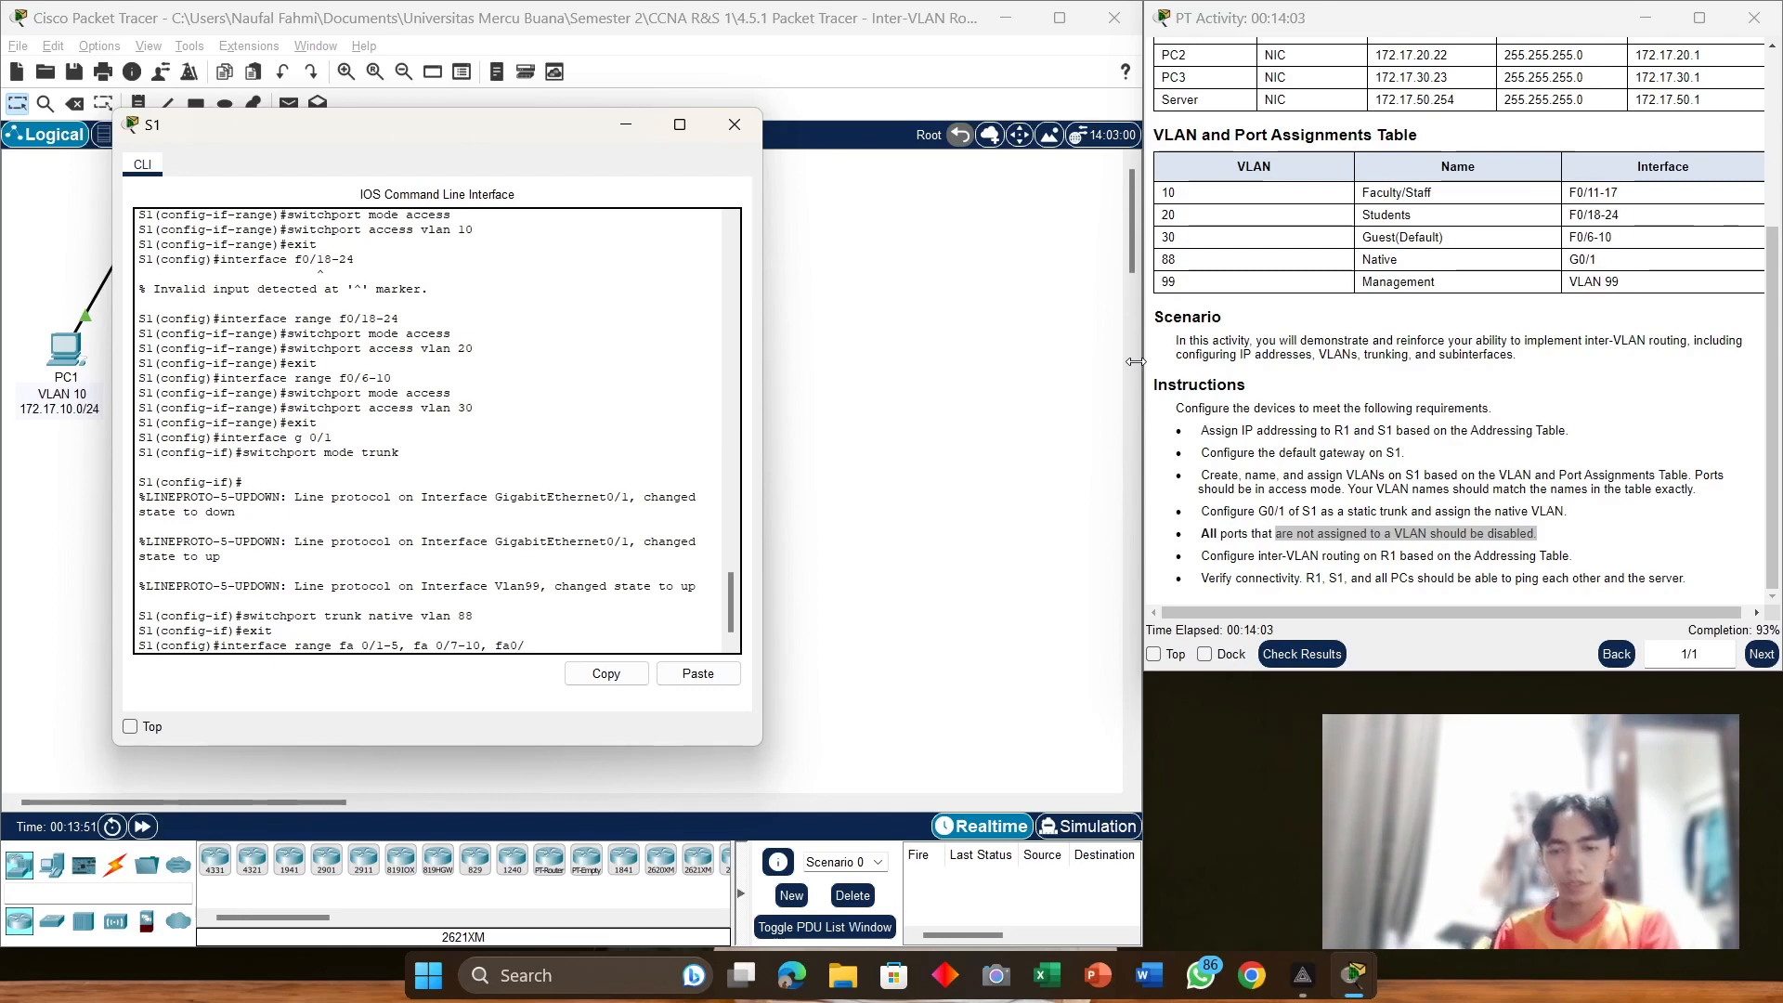
type("/12")
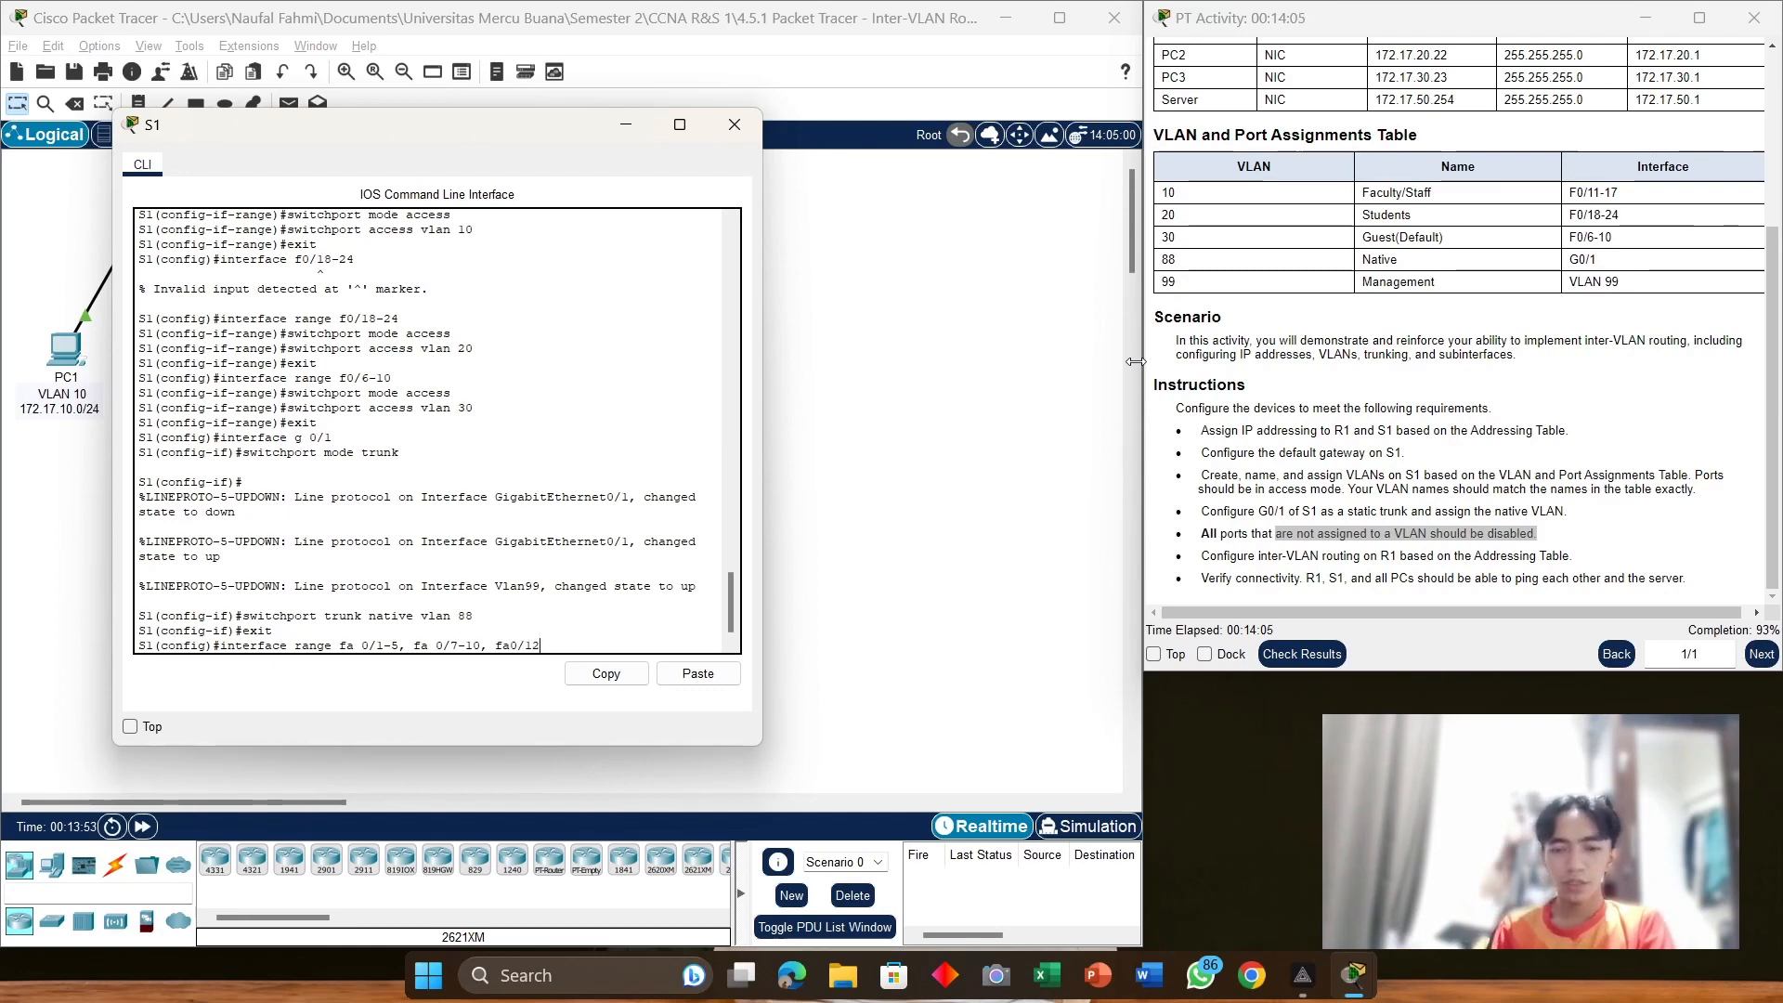
type("-17")
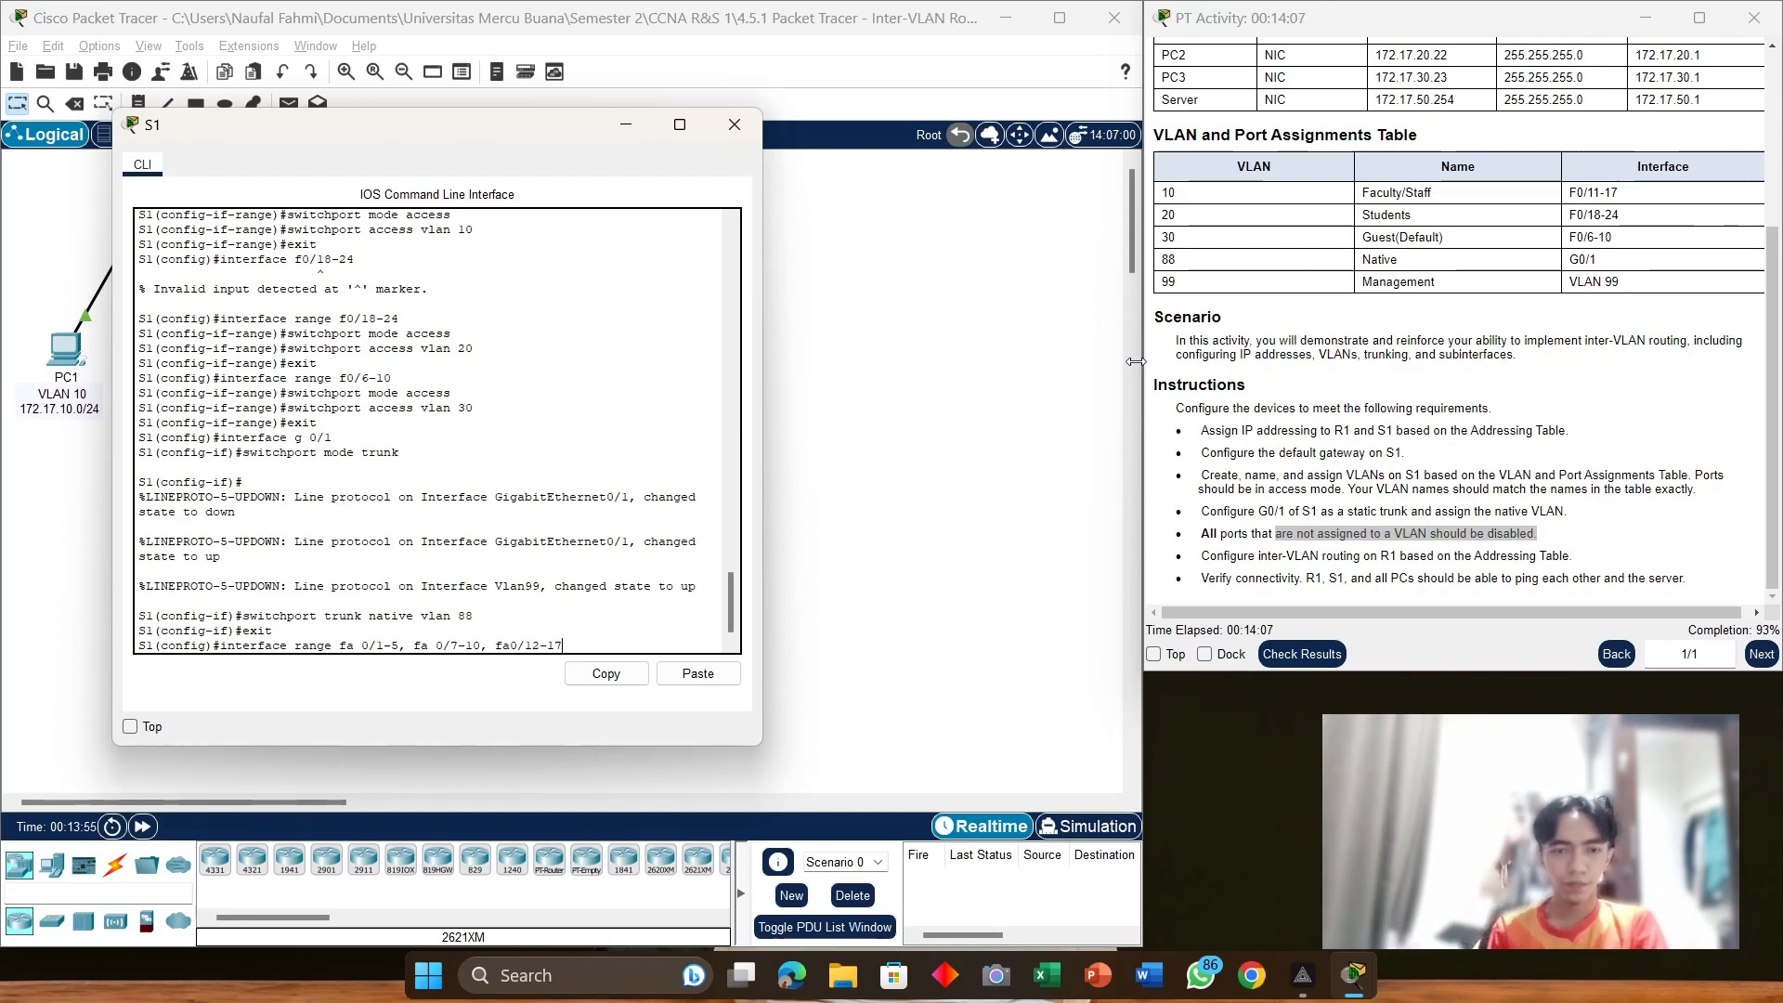
type(",")
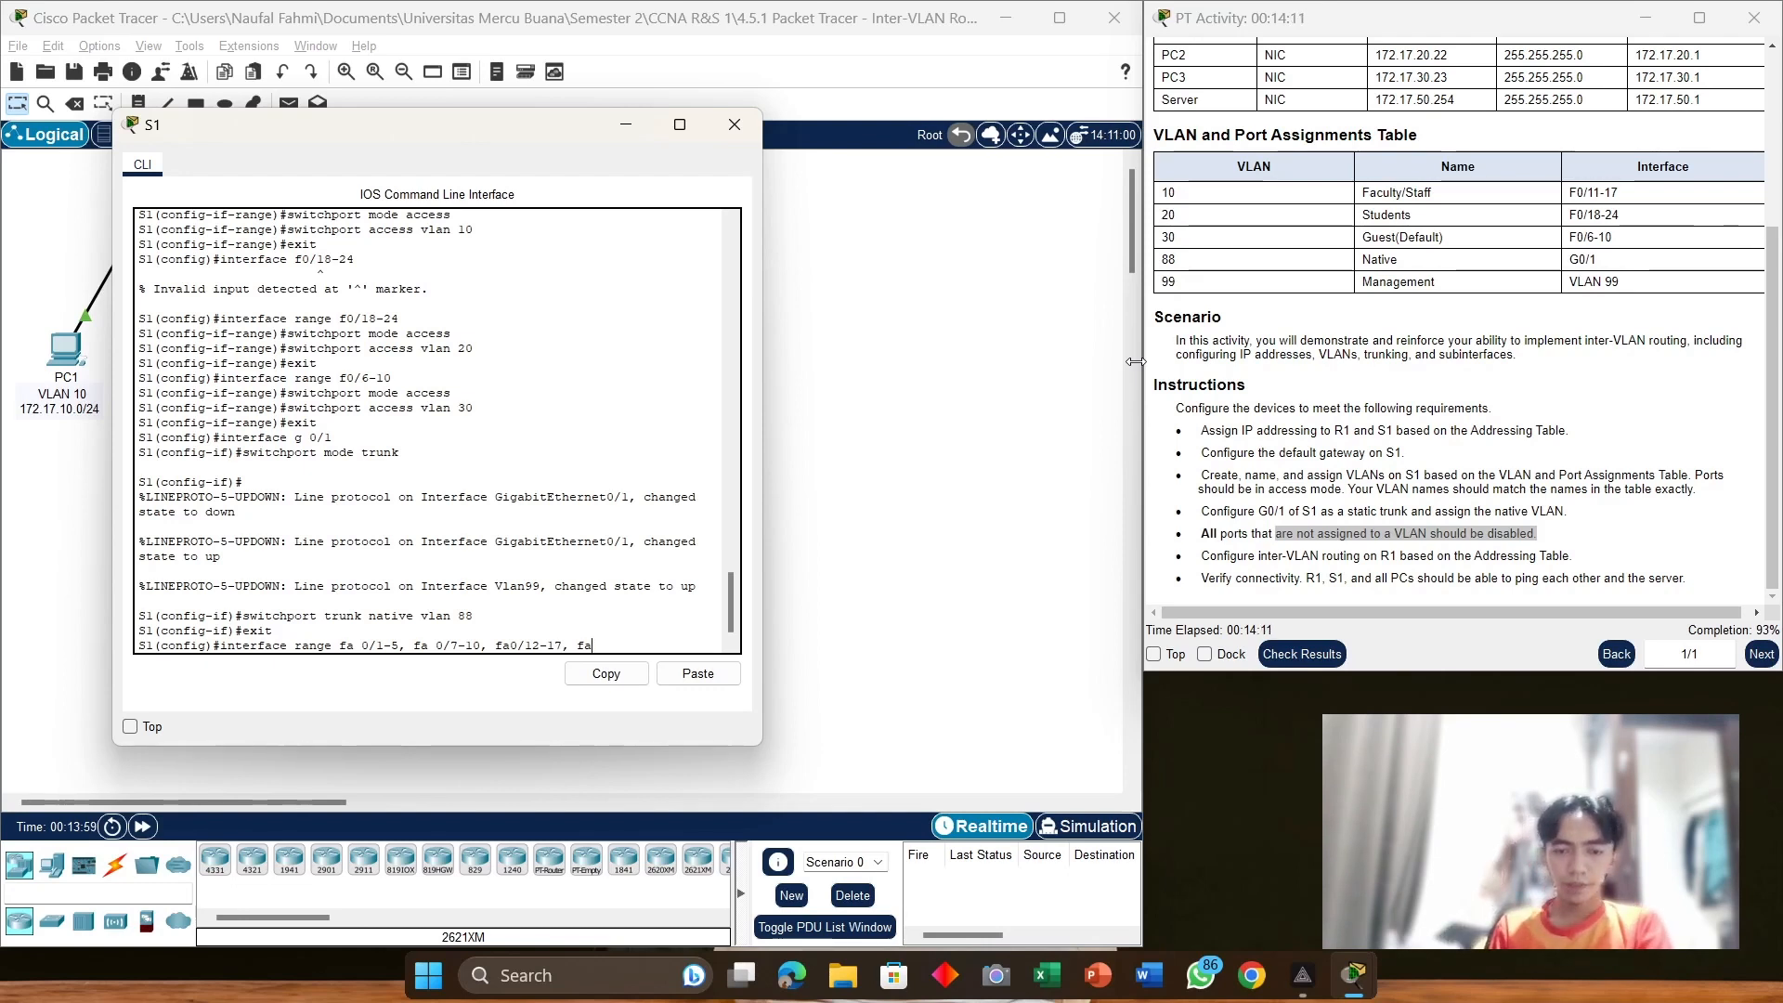
type(" fa 0/")
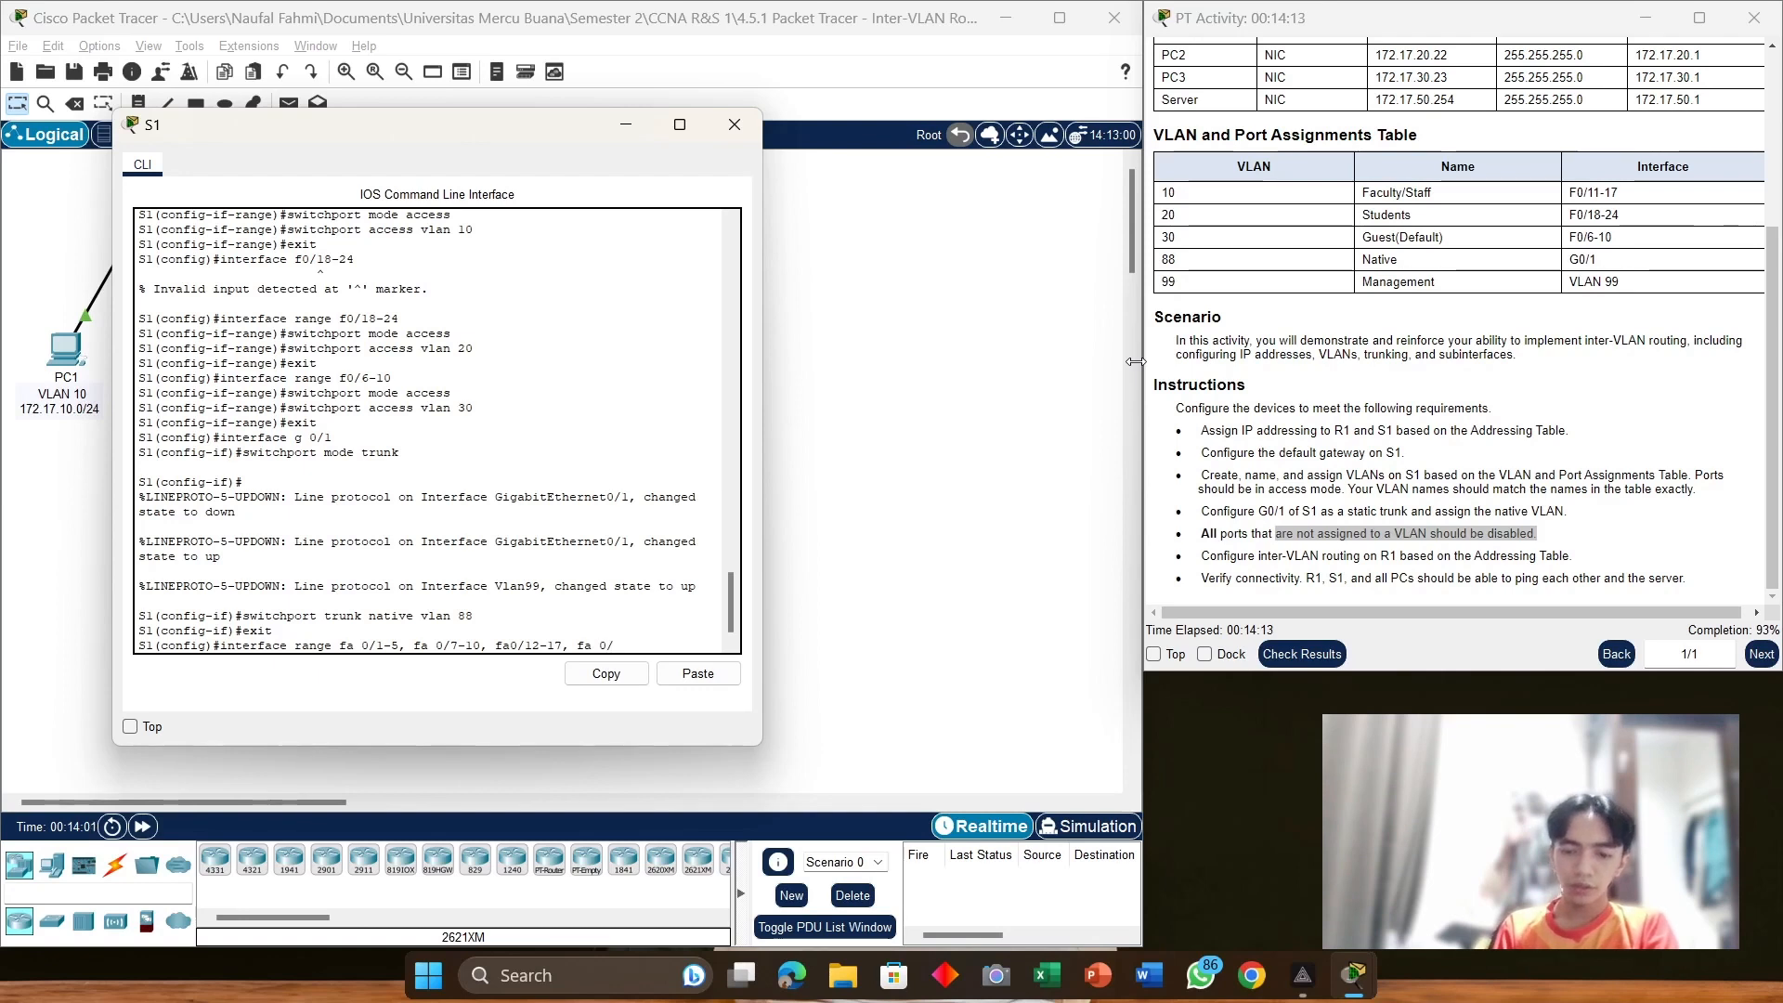
type("19")
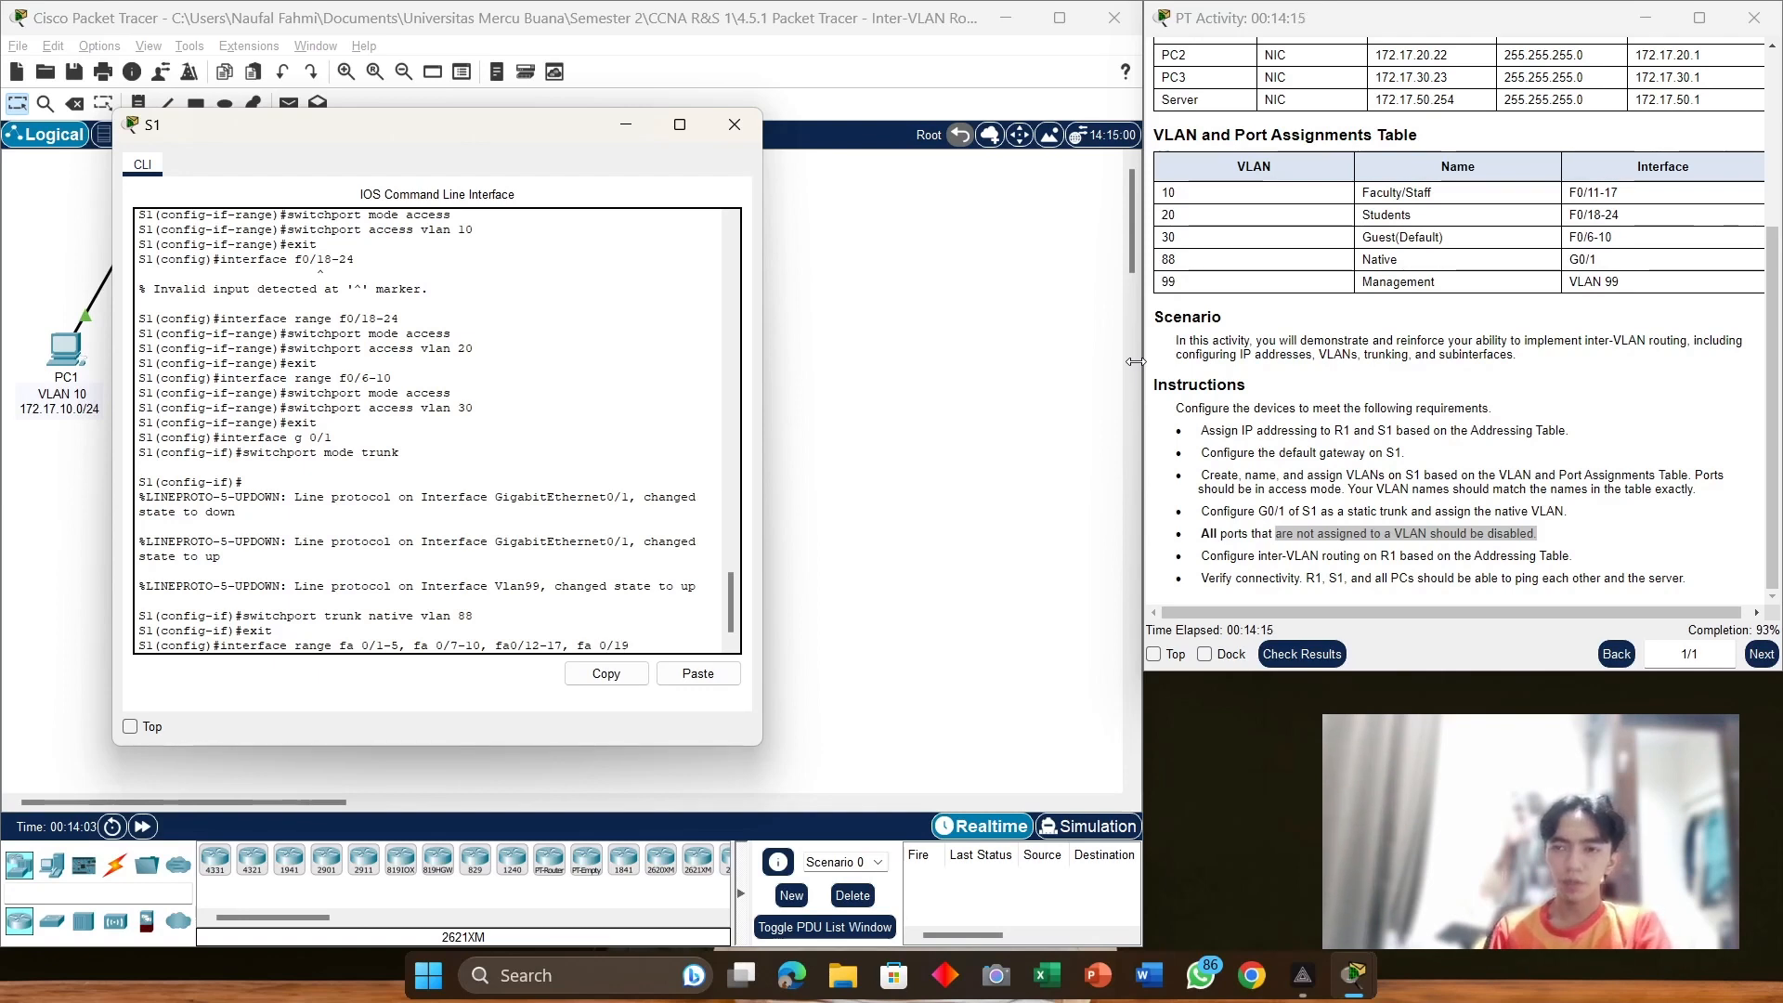
type("-24")
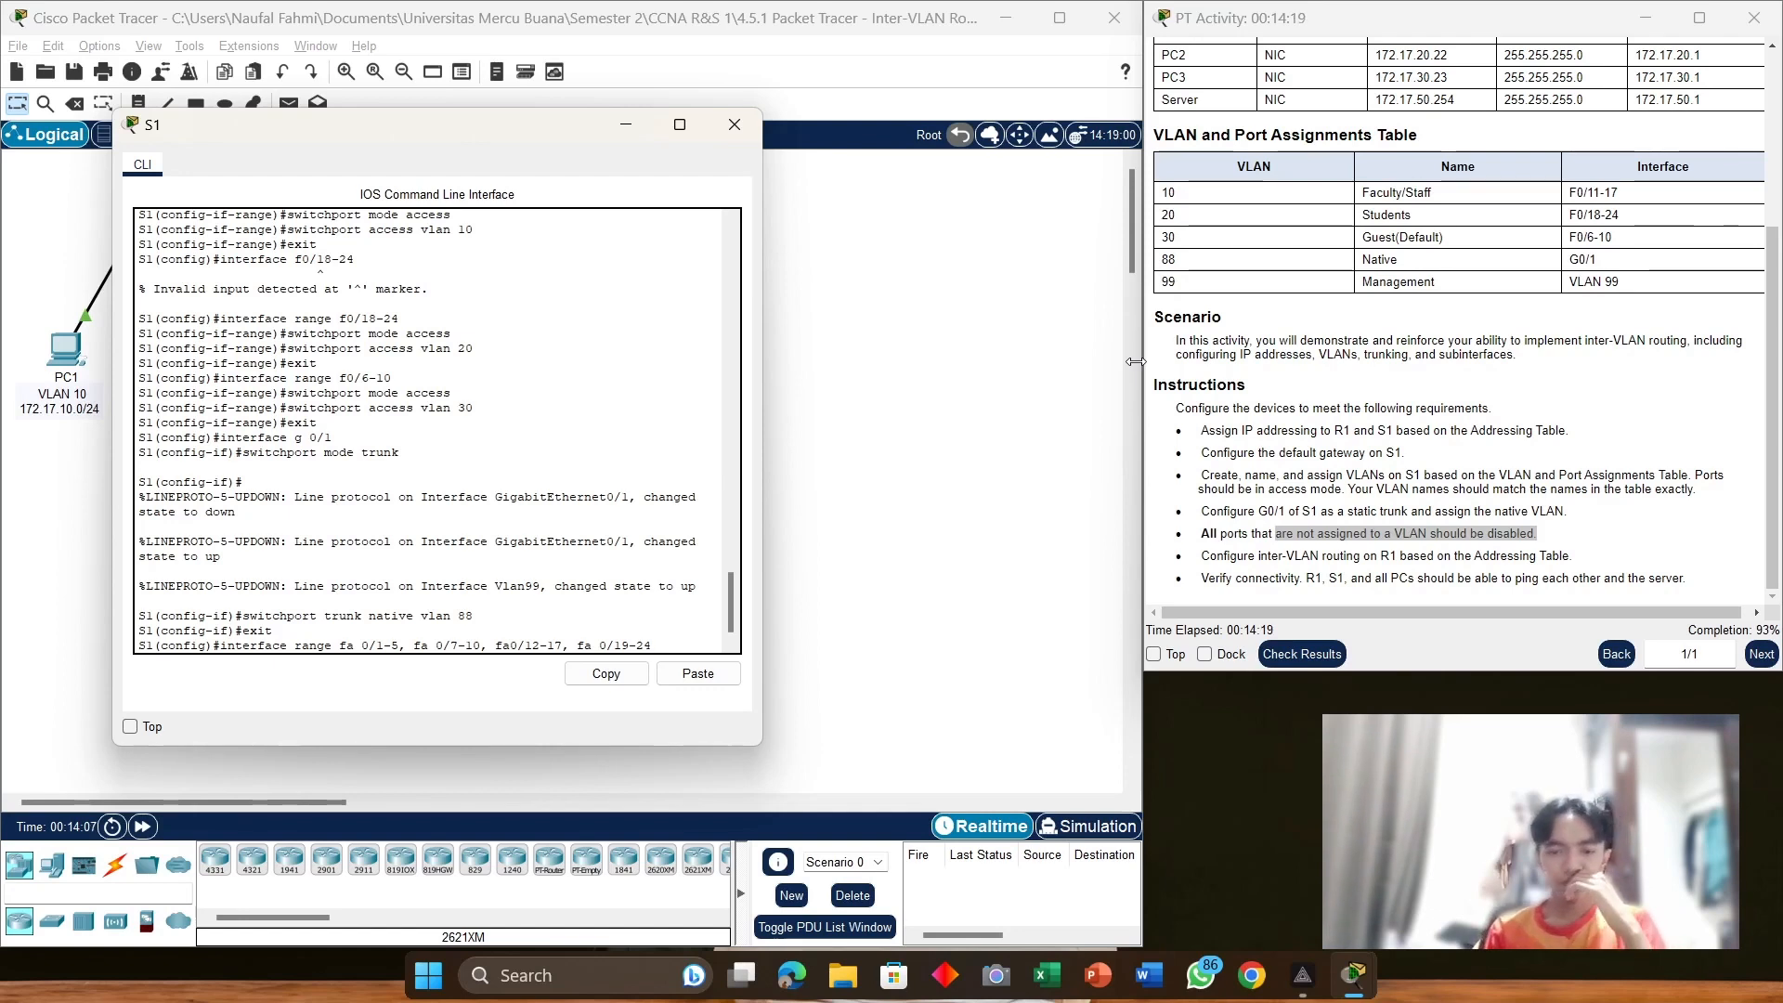
type(",")
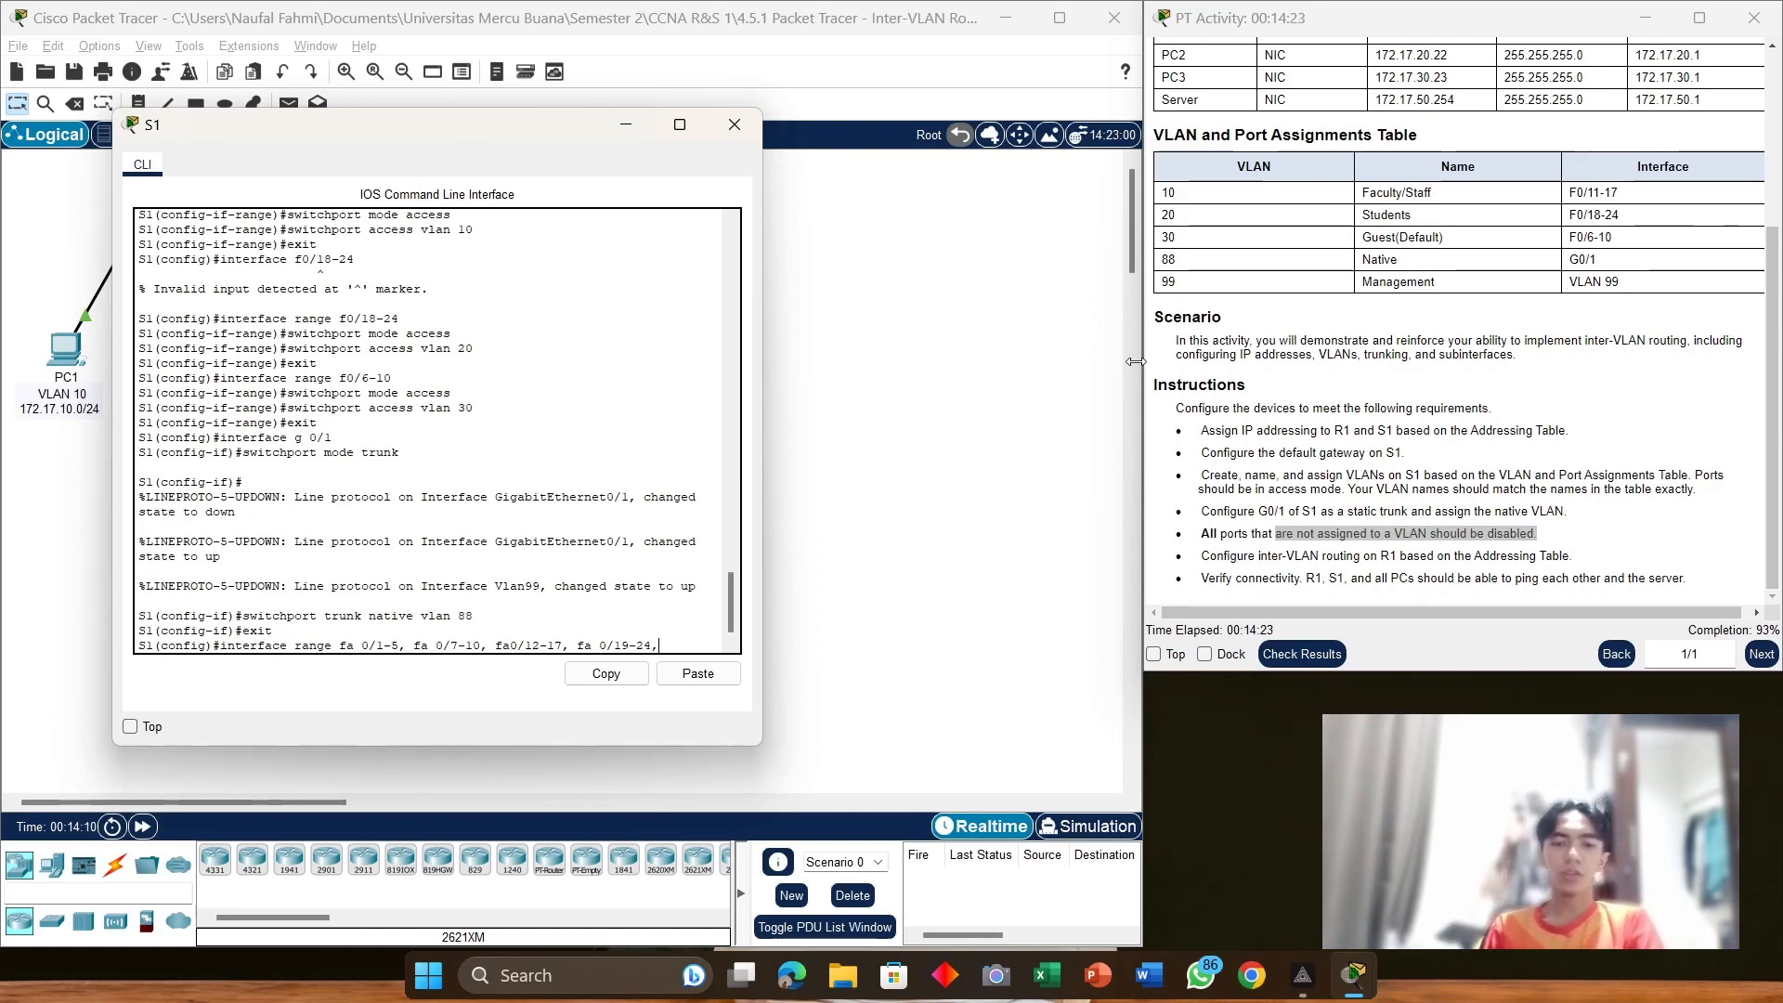
type("g")
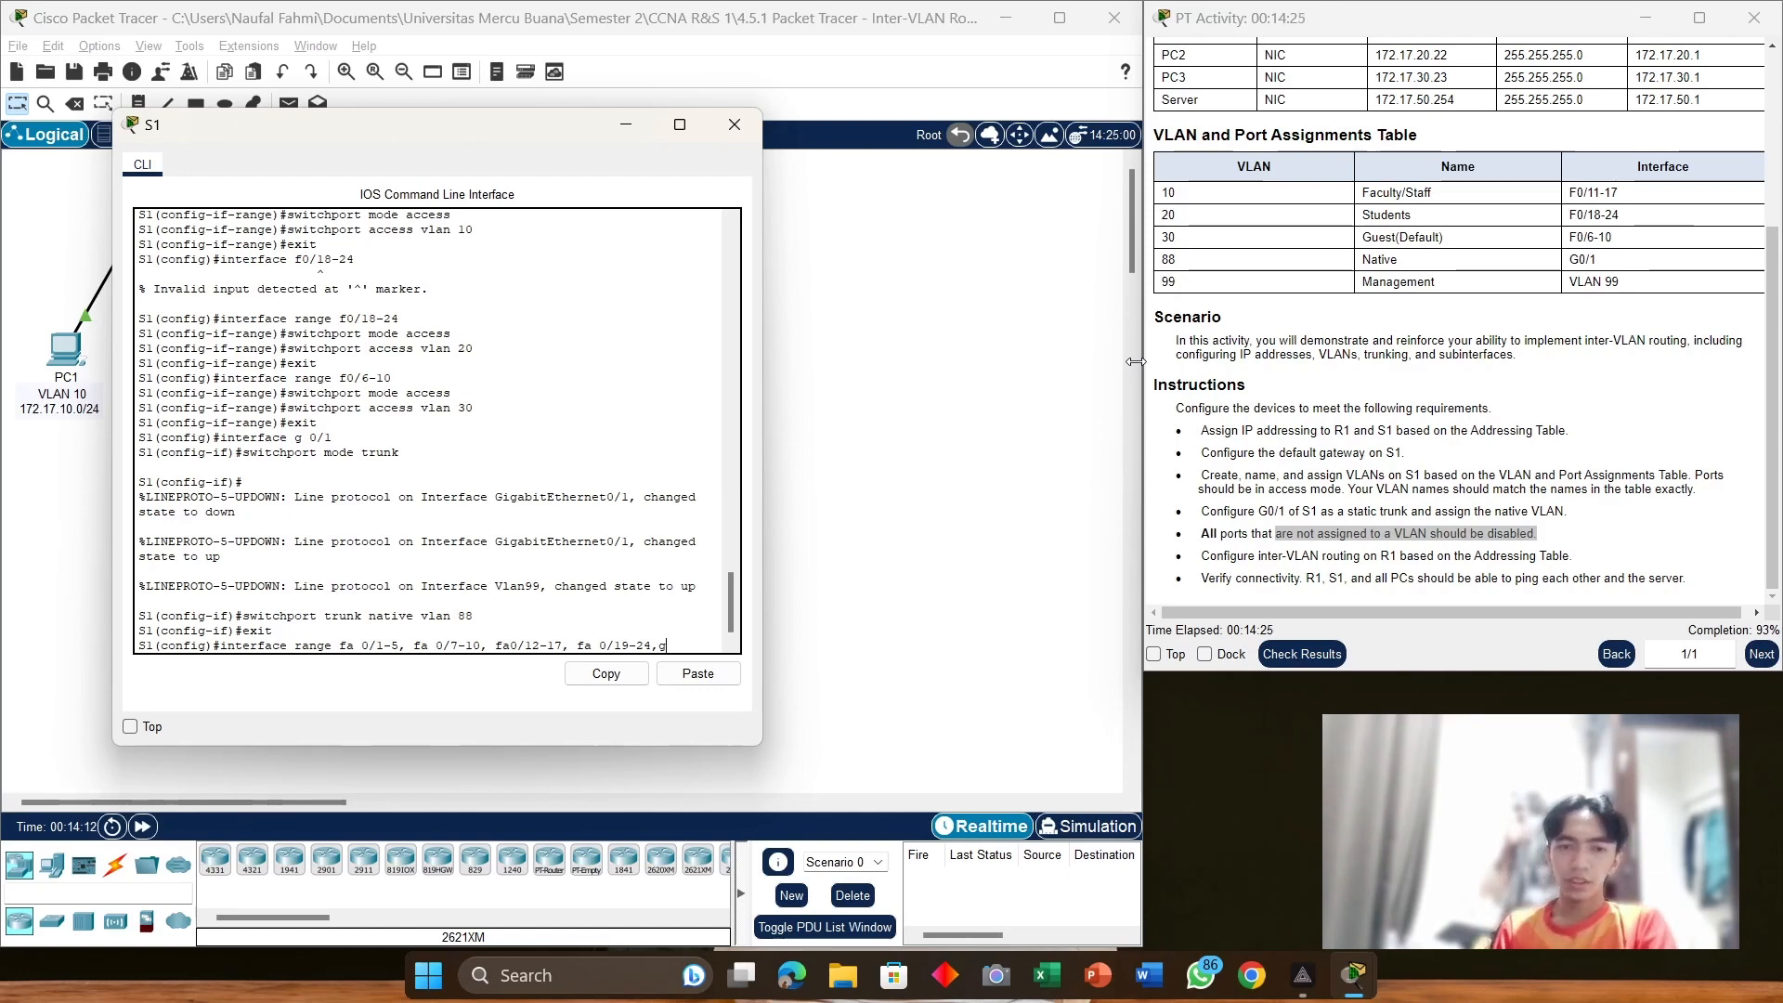
key("BackSpace")
type("g")
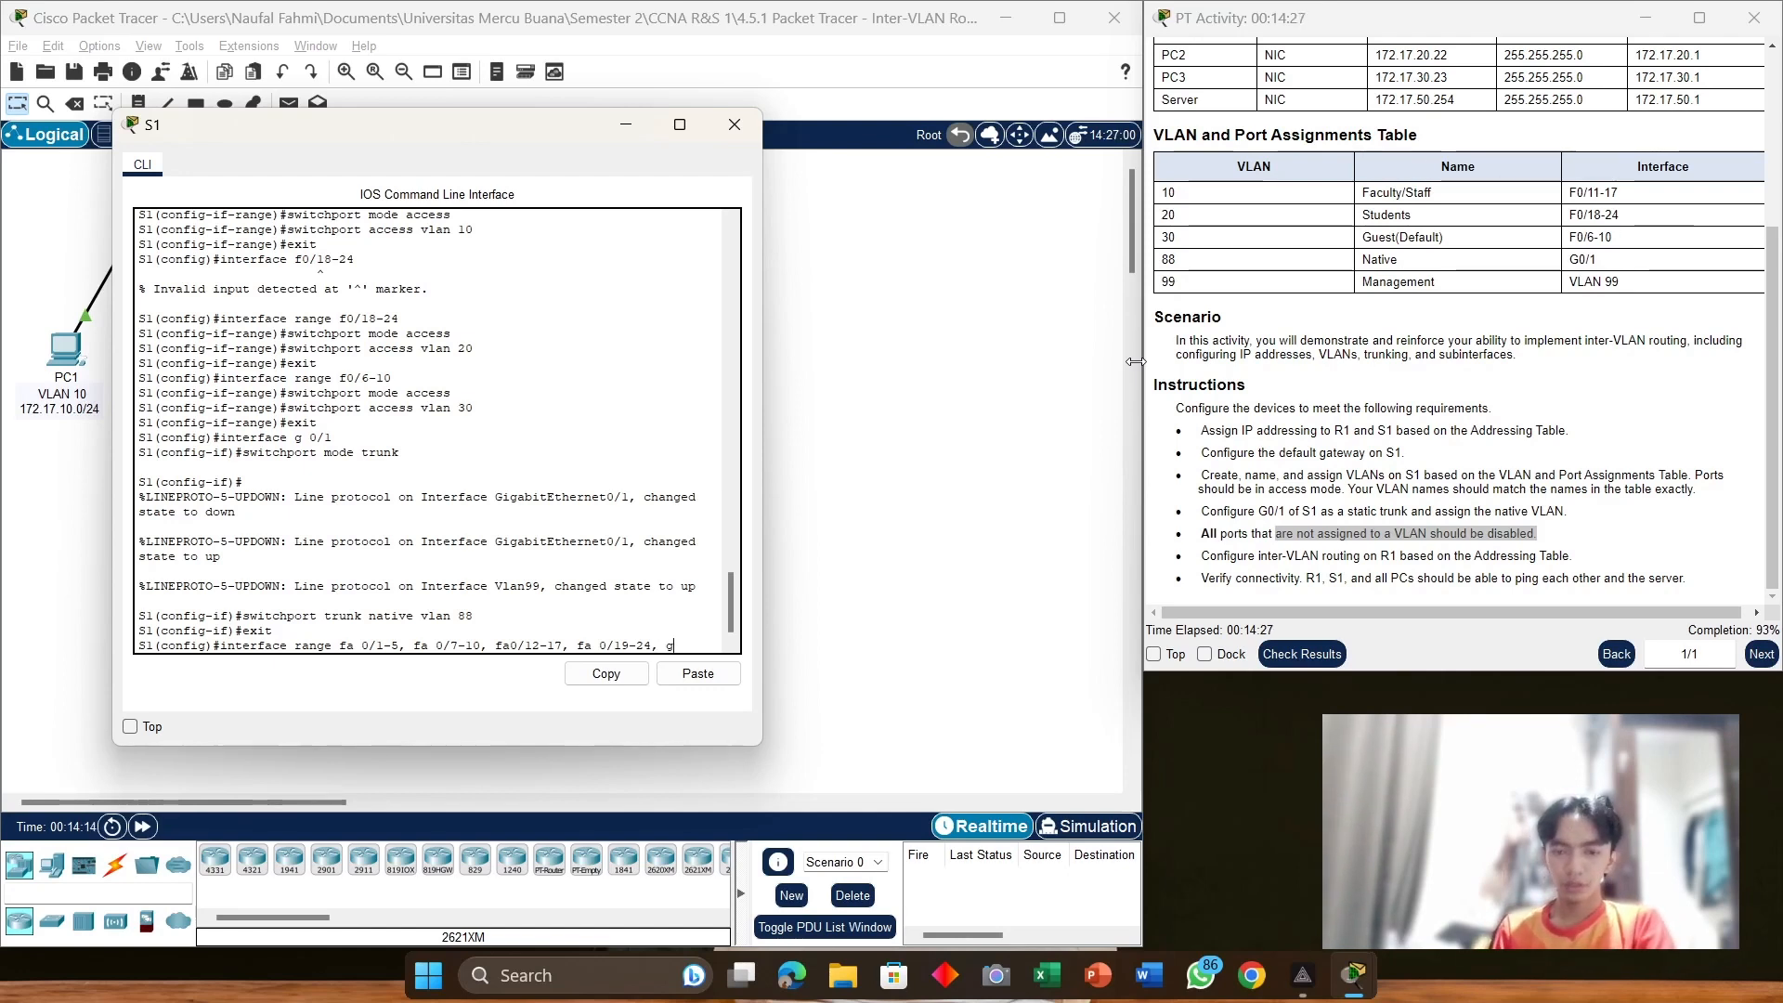
type("0")
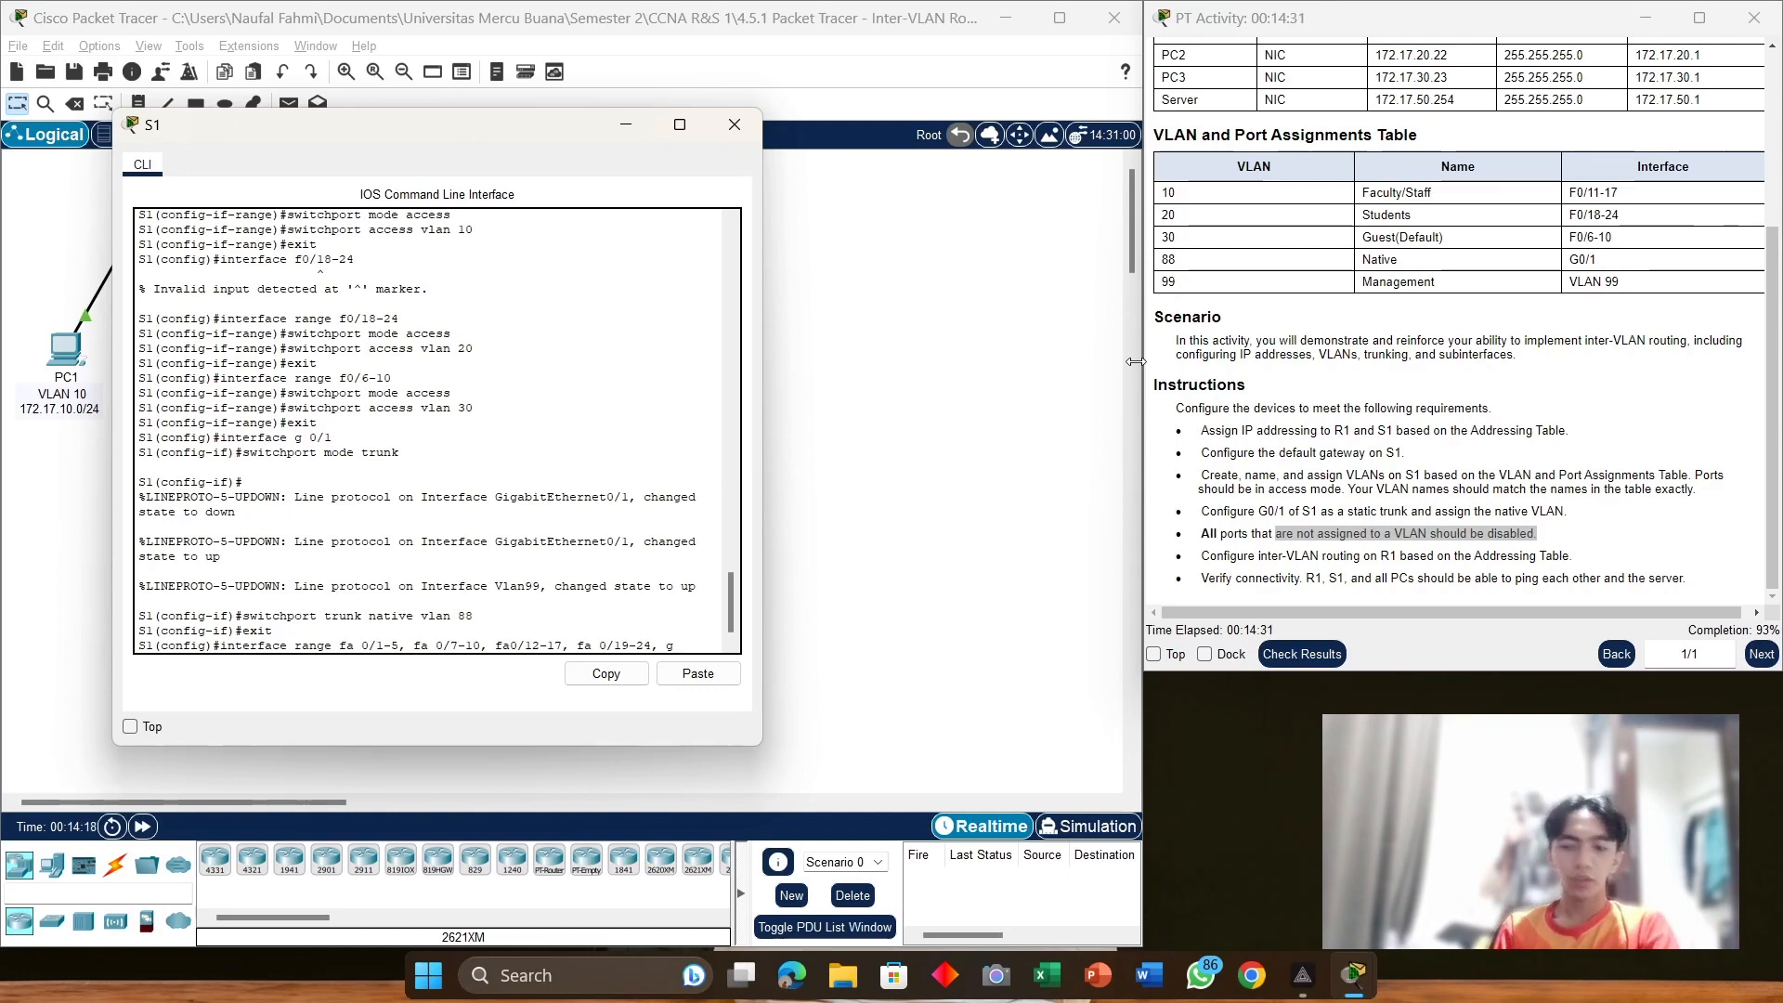
type("0/2")
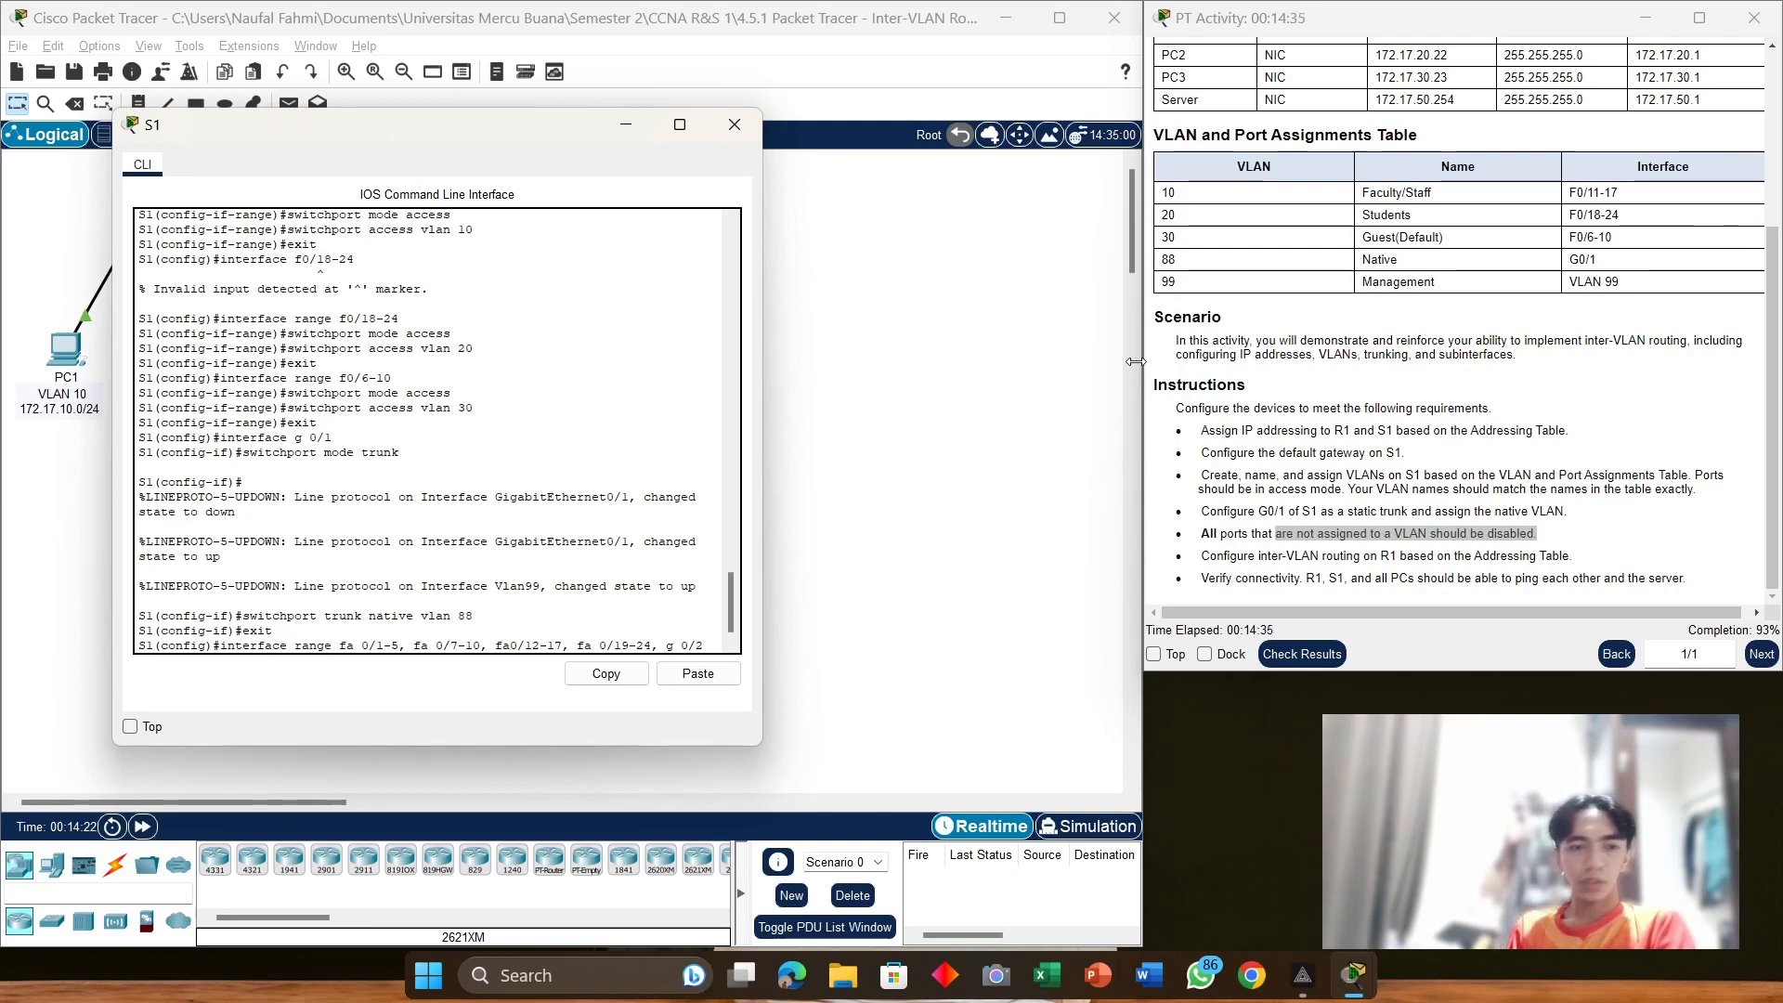
key("Return")
type("shu")
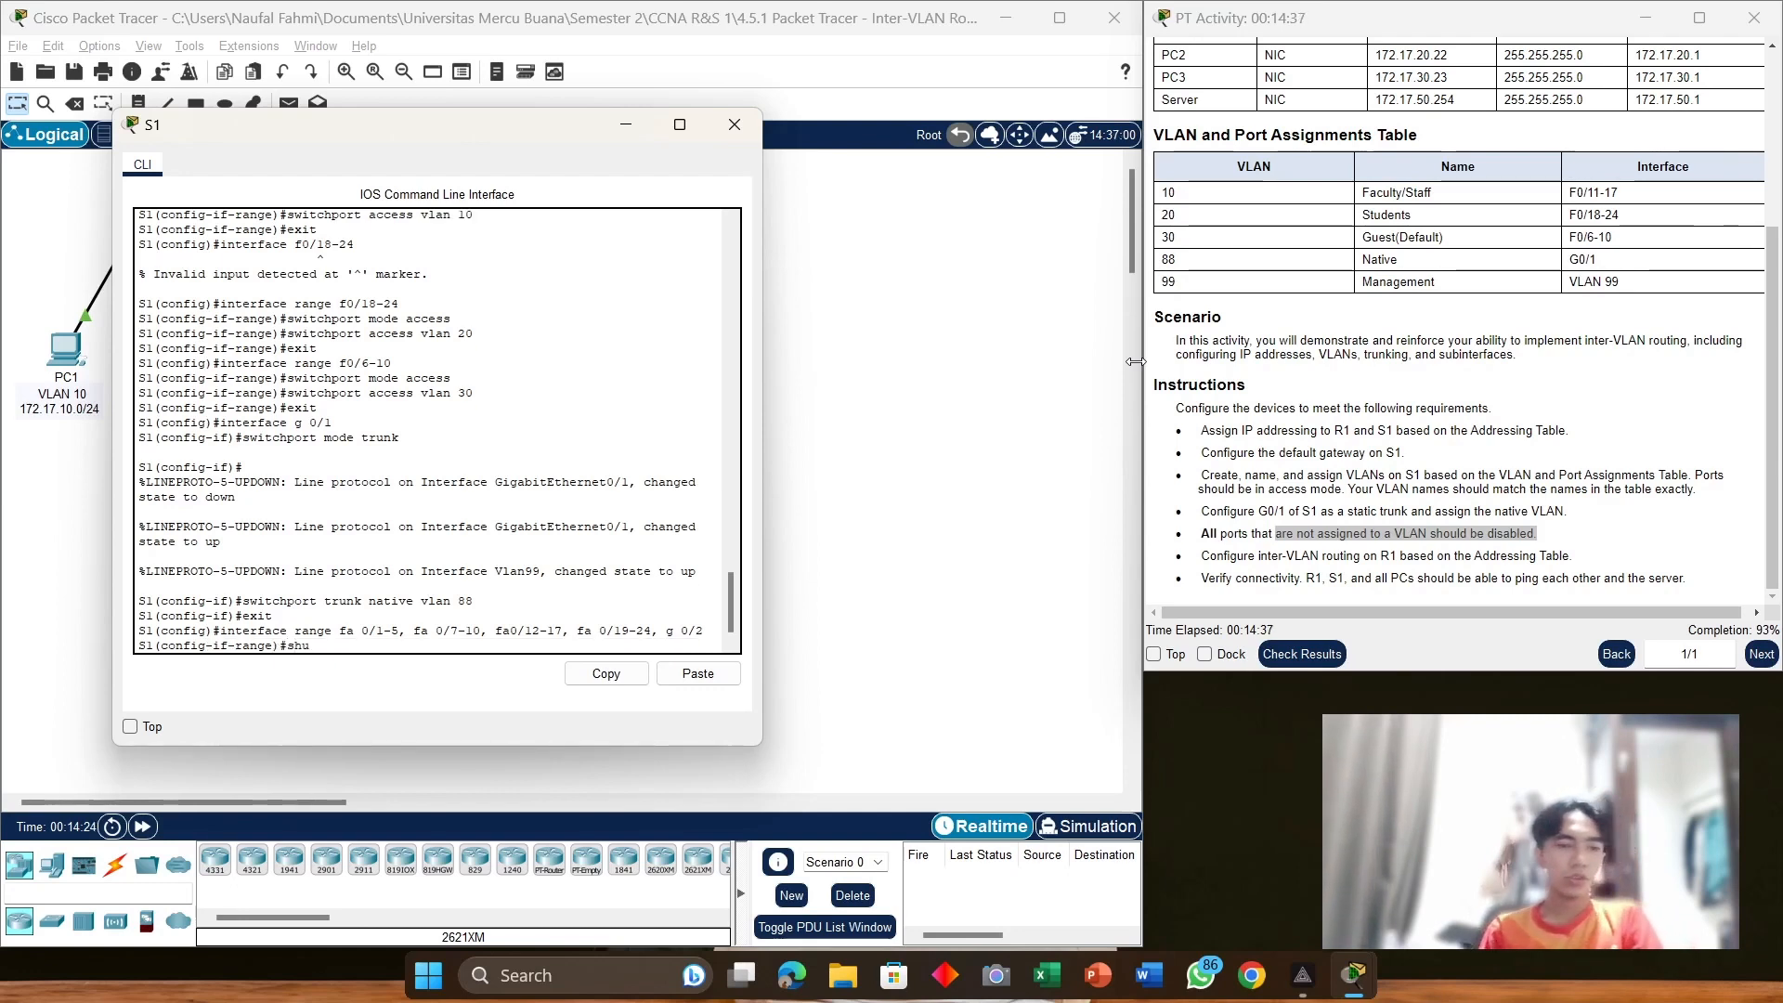
type("tdown")
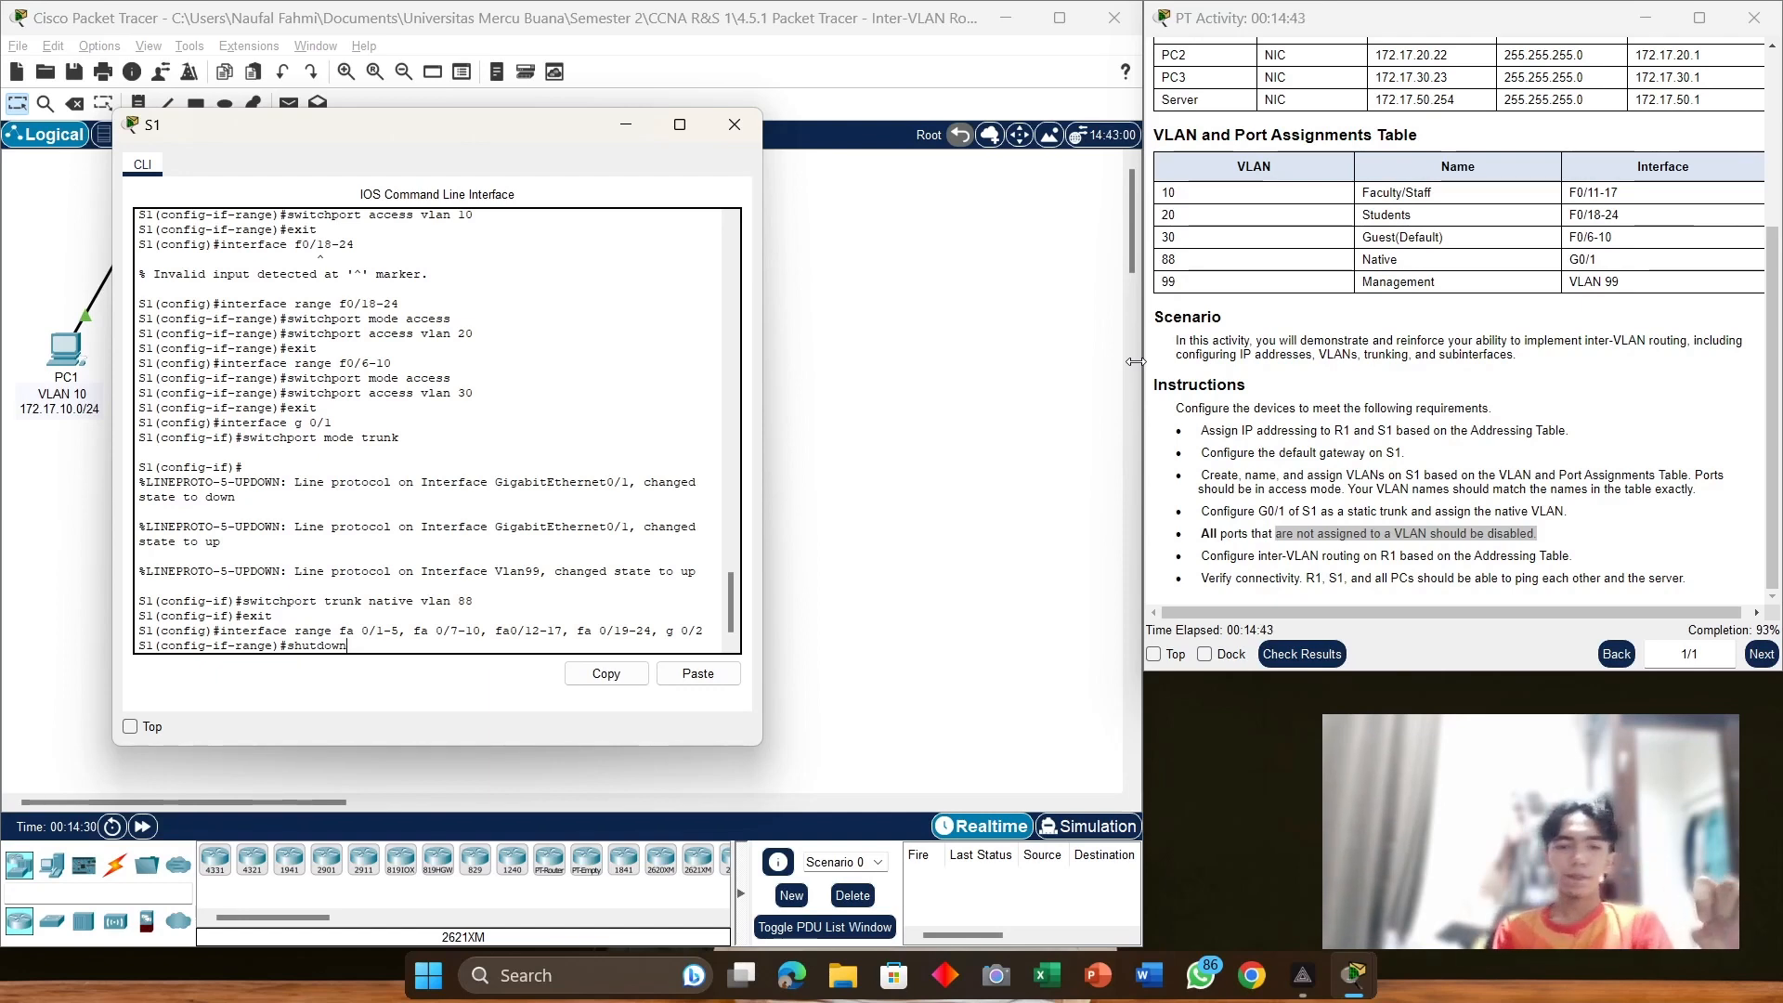
Step: Execute the shutdown for the selected range of unused ports on S1 and look through the interface messages
key("Return")
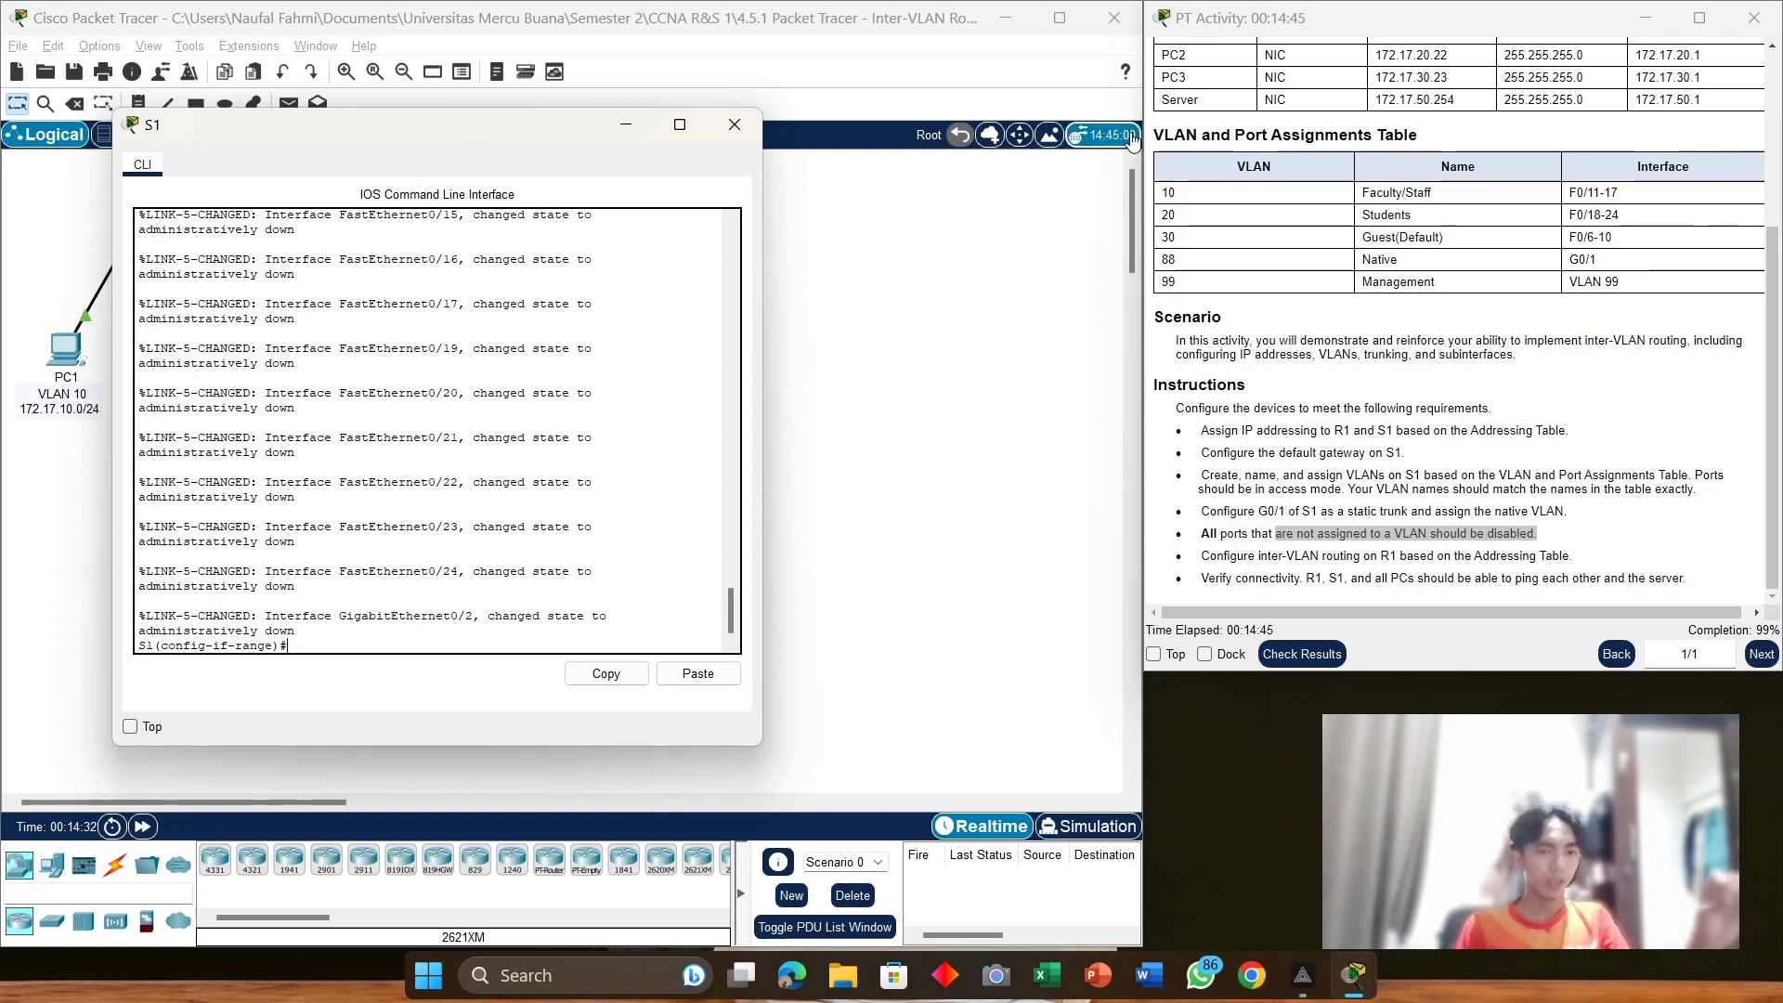
scroll(473, 331, "up", 6)
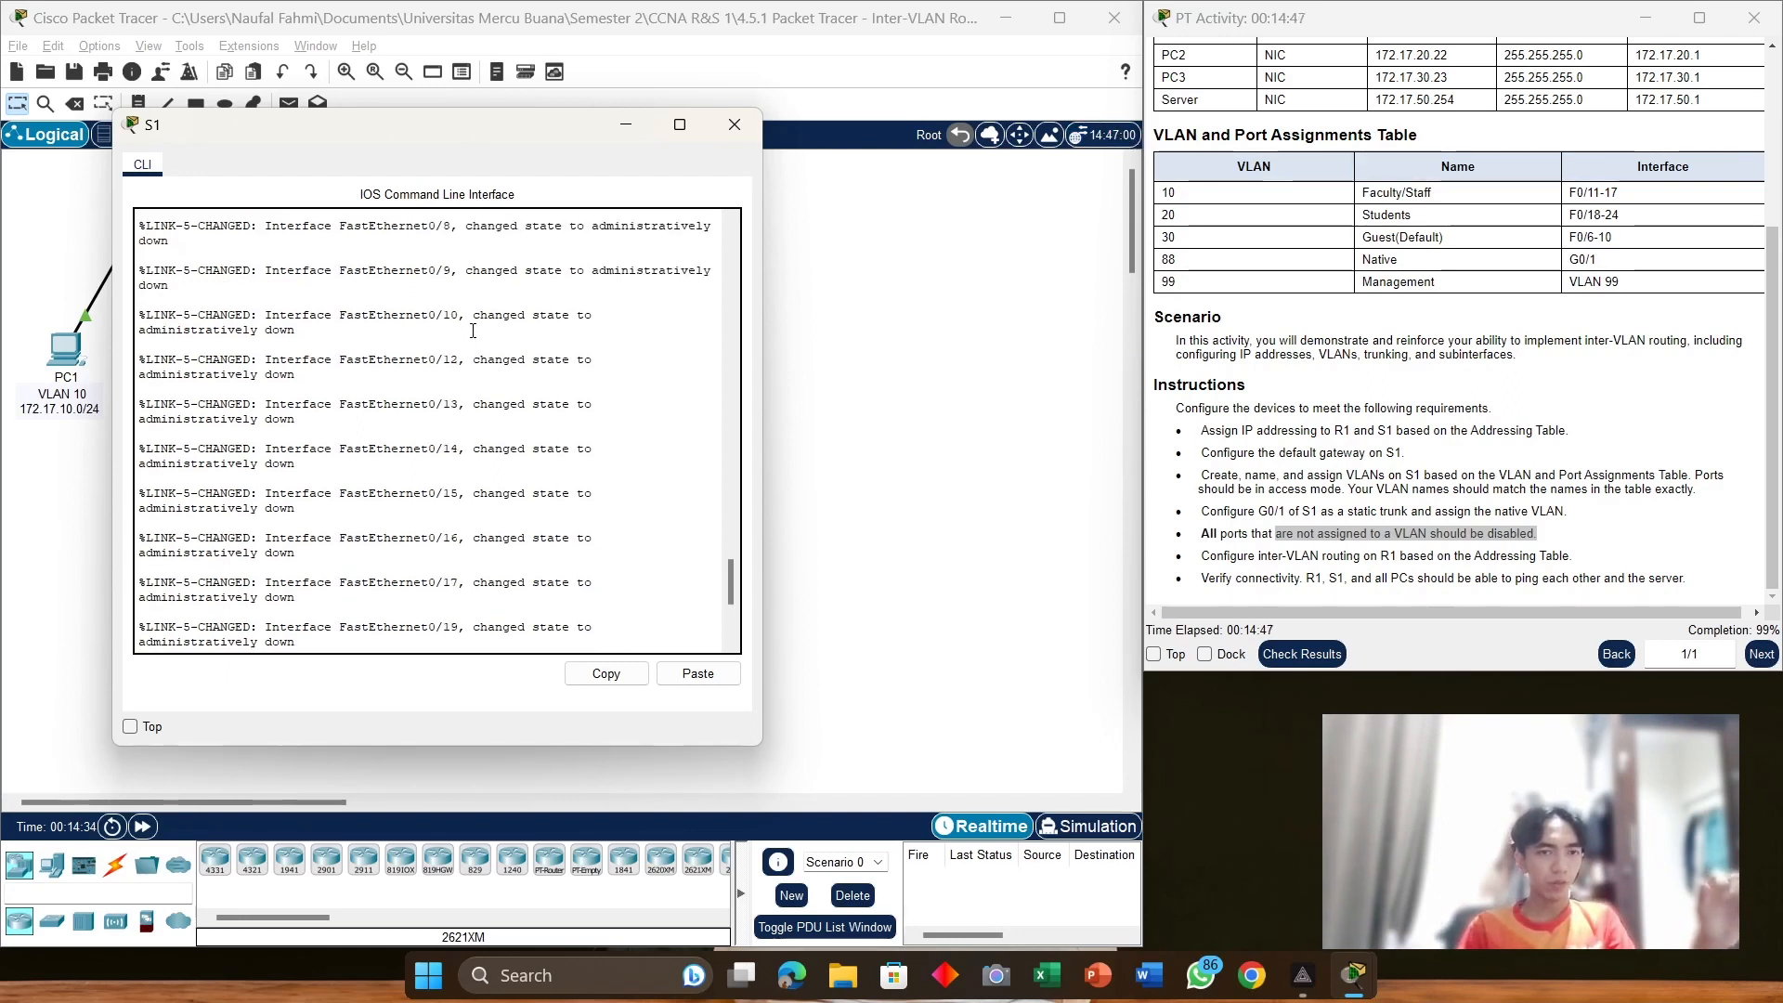
scroll(473, 331, "down", 6)
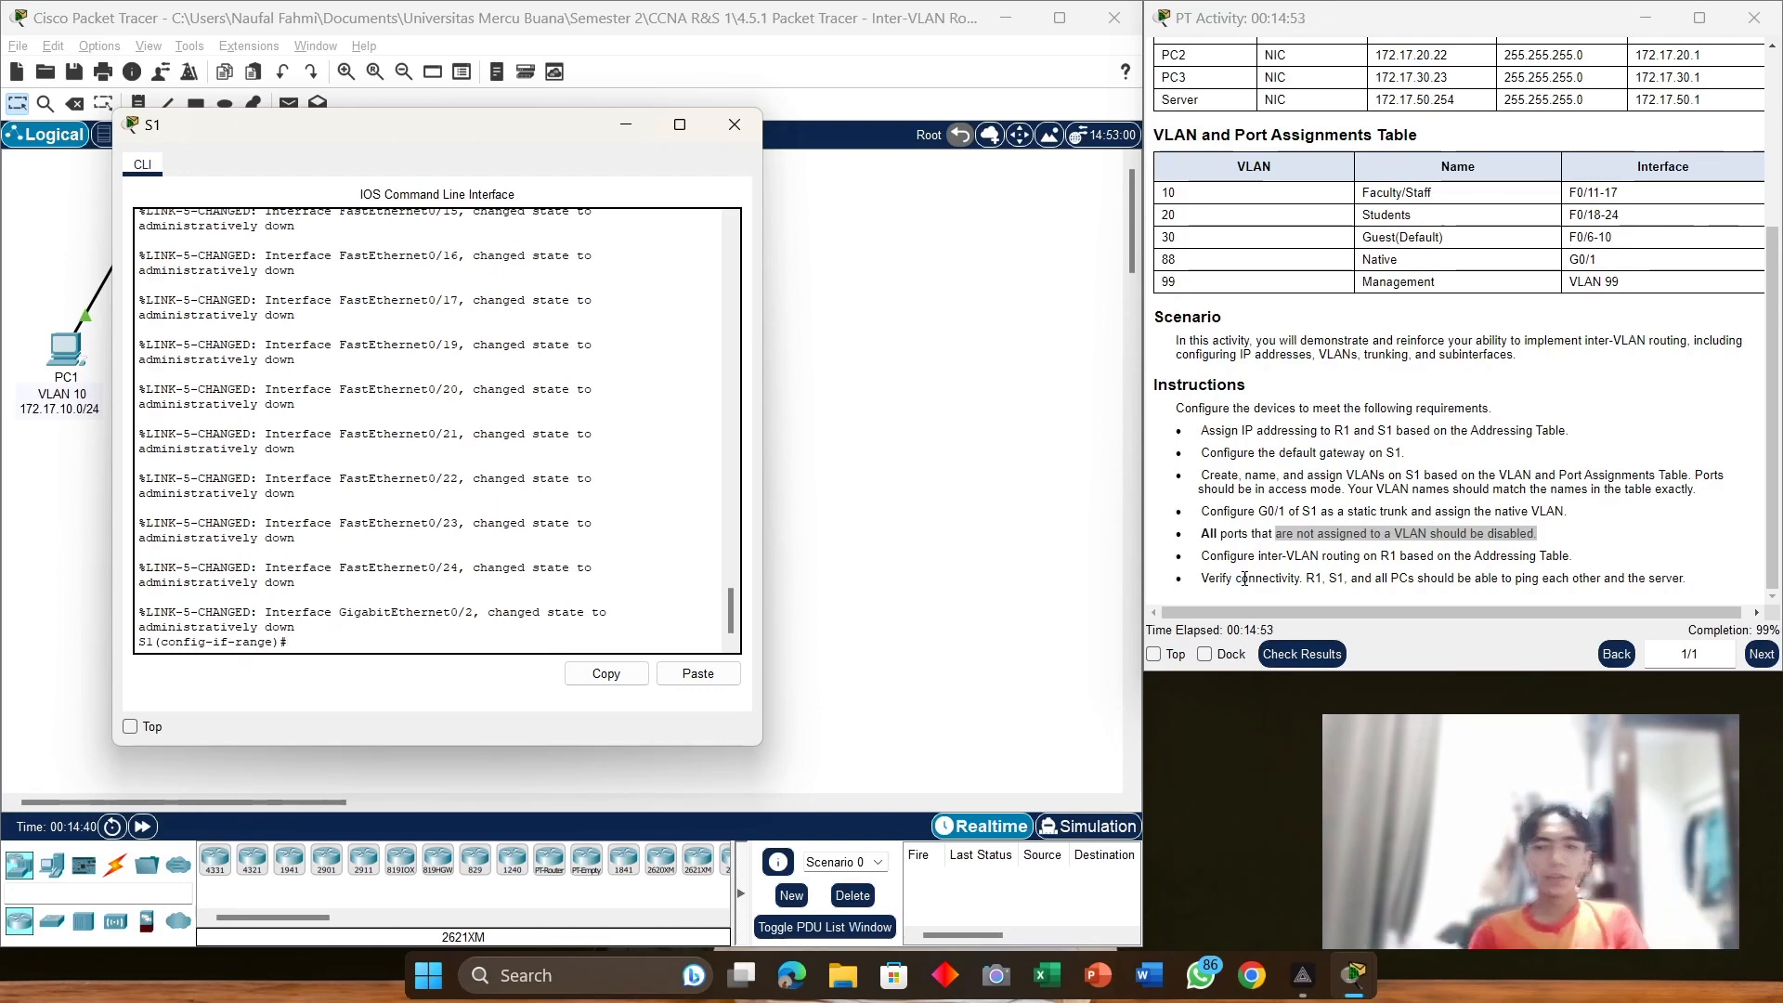
Step: Review the inter-VLAN routing instruction and the Addressing Table, and switch from S1's command line to R1's
left_click(1599, 566)
left_click_drag(1595, 560, 1192, 555)
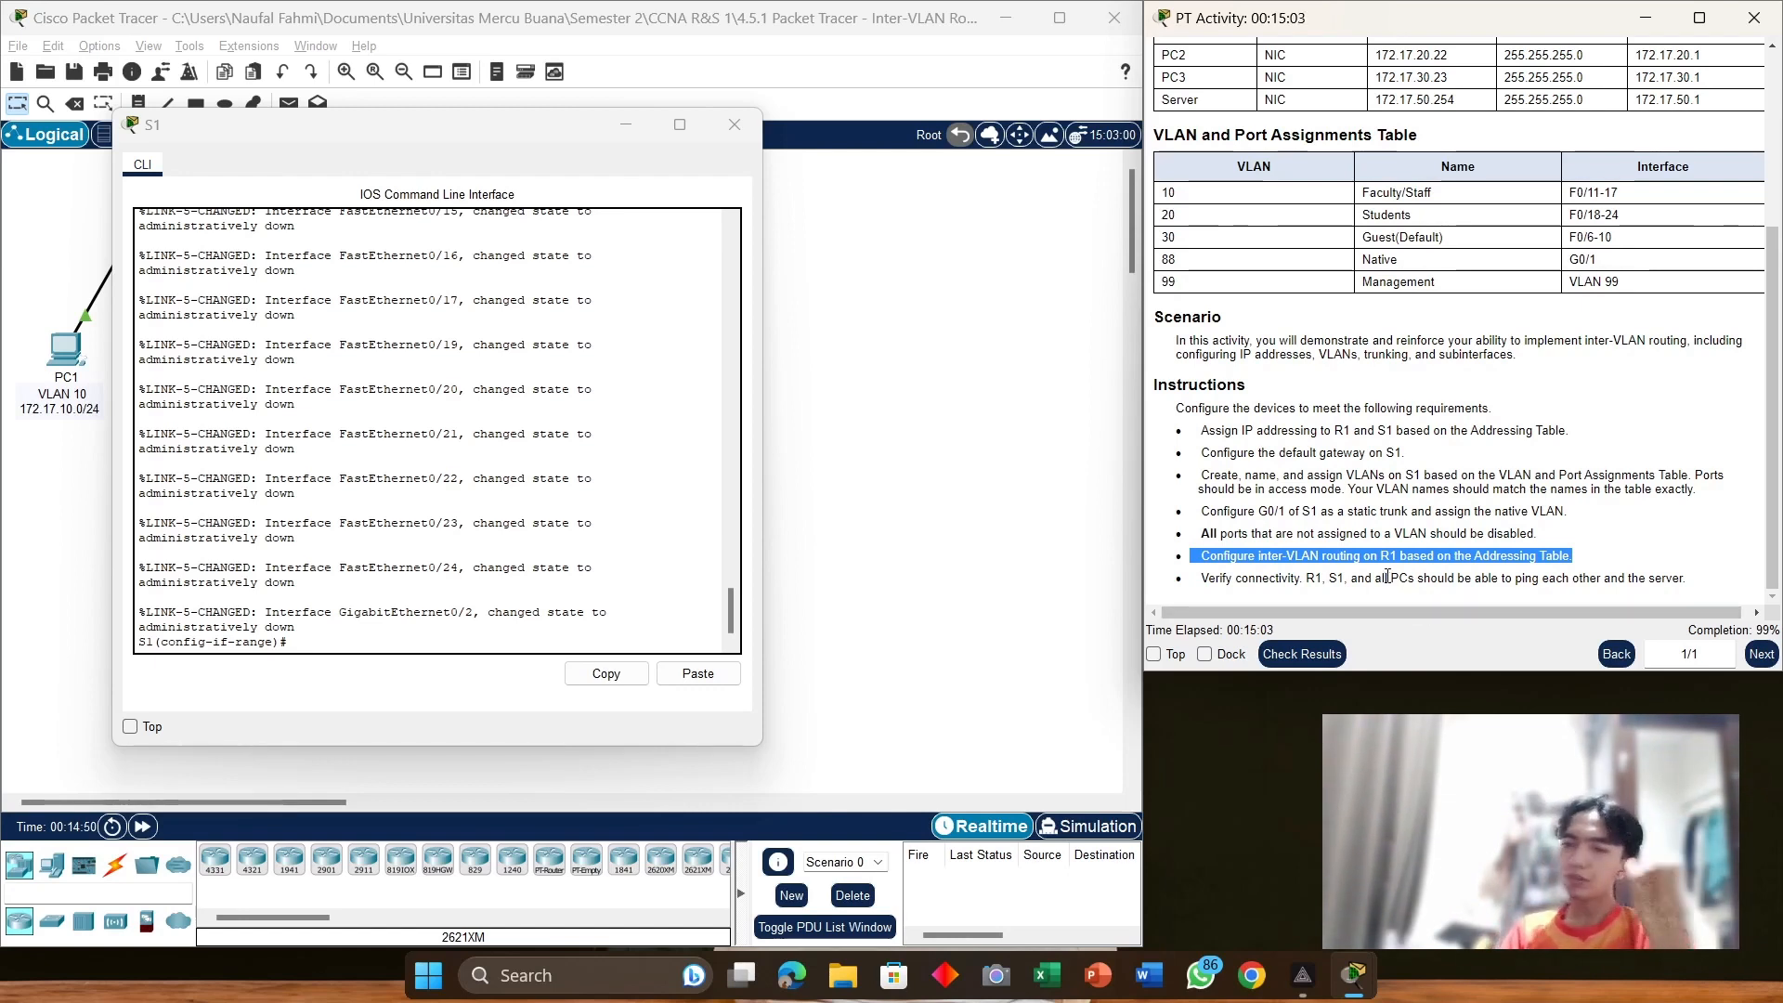
scroll(1356, 279, "up", 3)
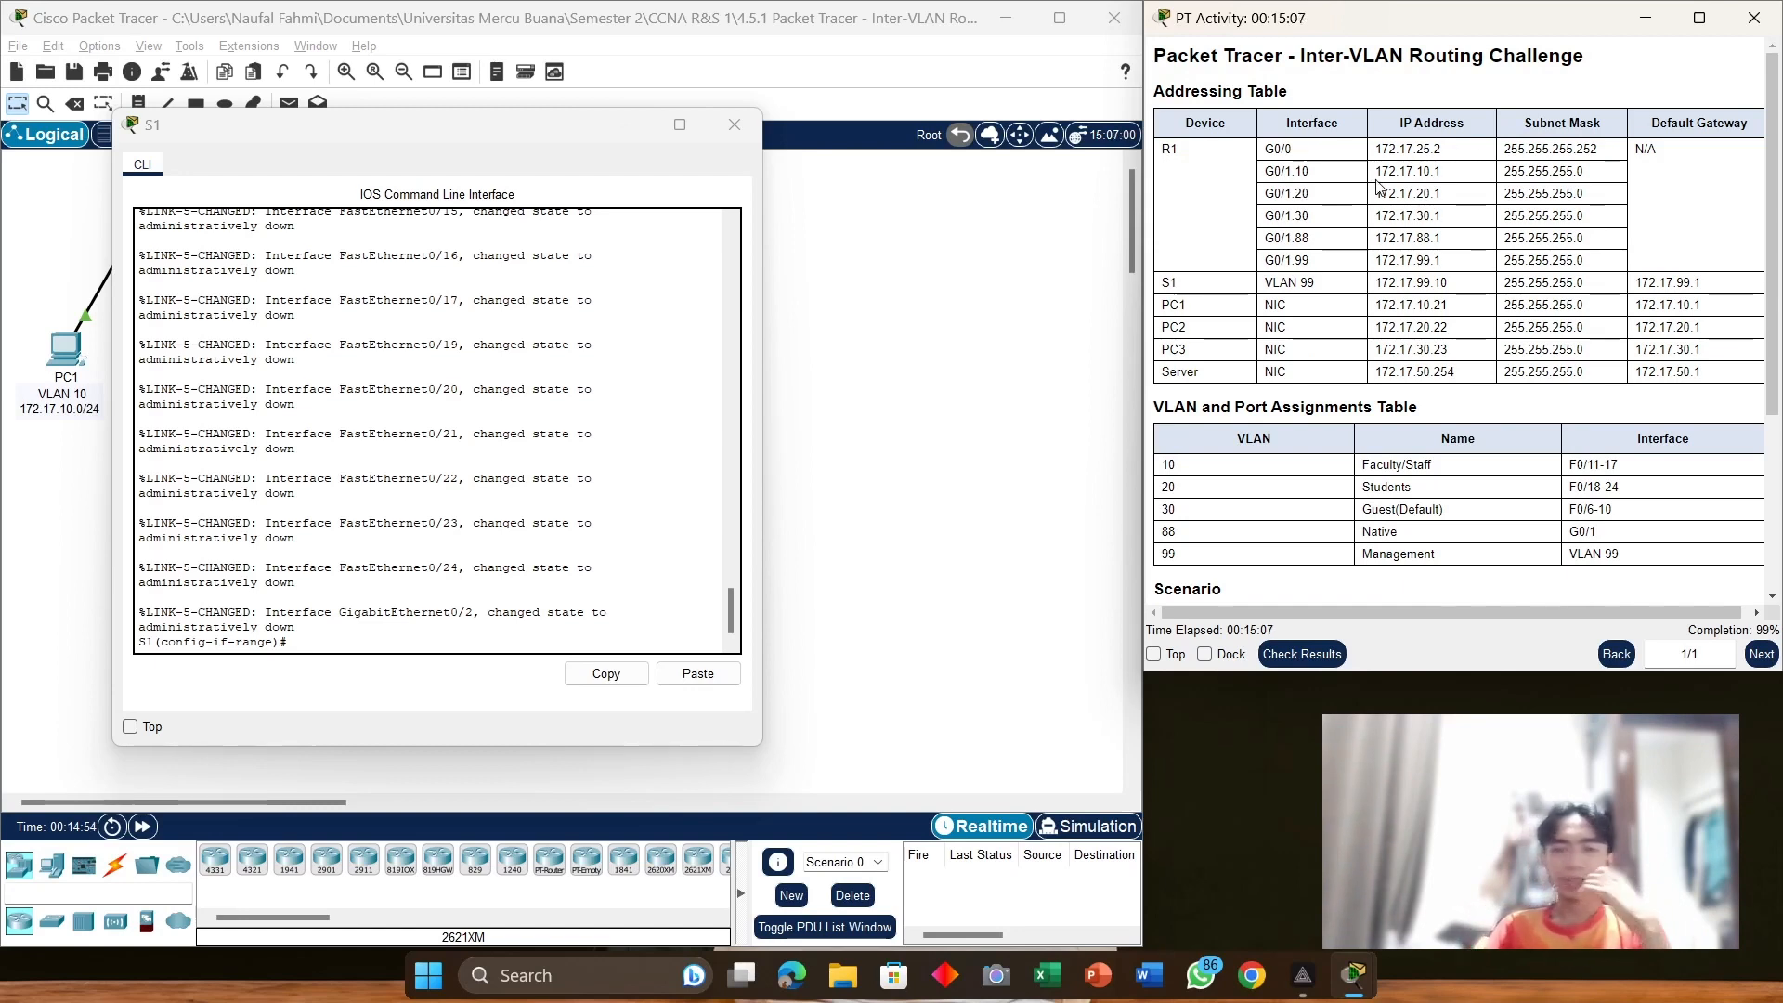
left_click(729, 128)
left_click(294, 233)
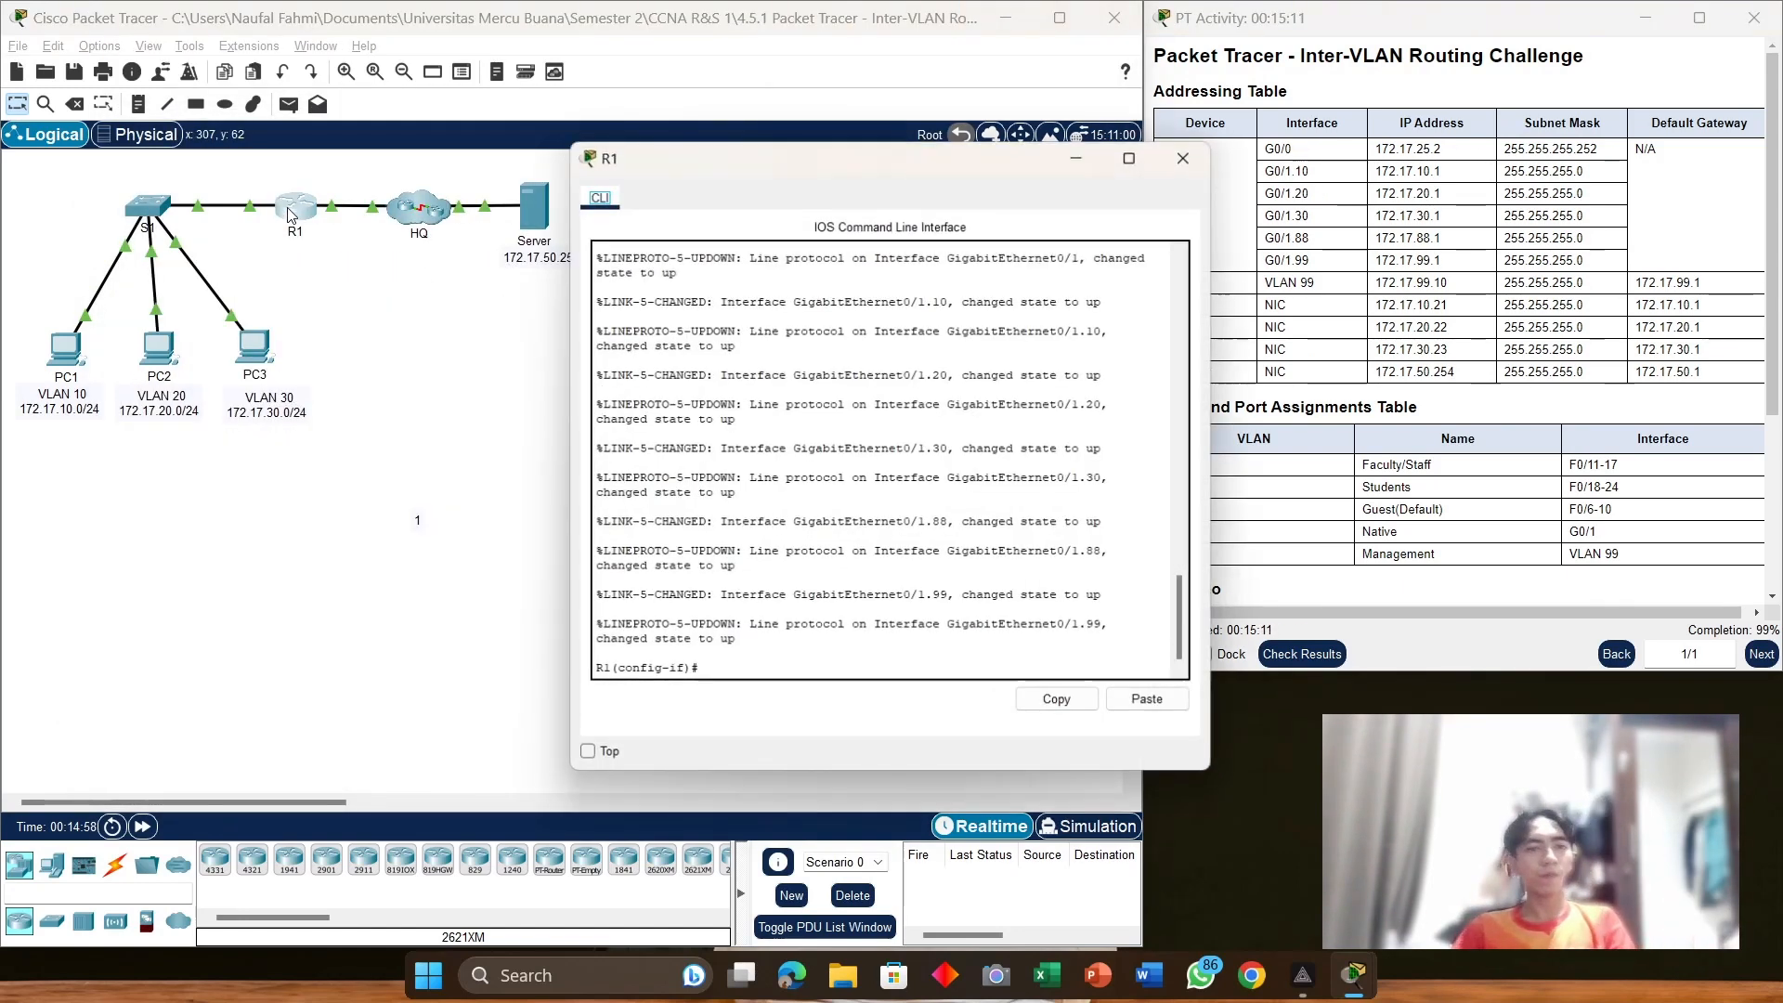
left_click_drag(905, 177, 438, 173)
left_click(282, 665)
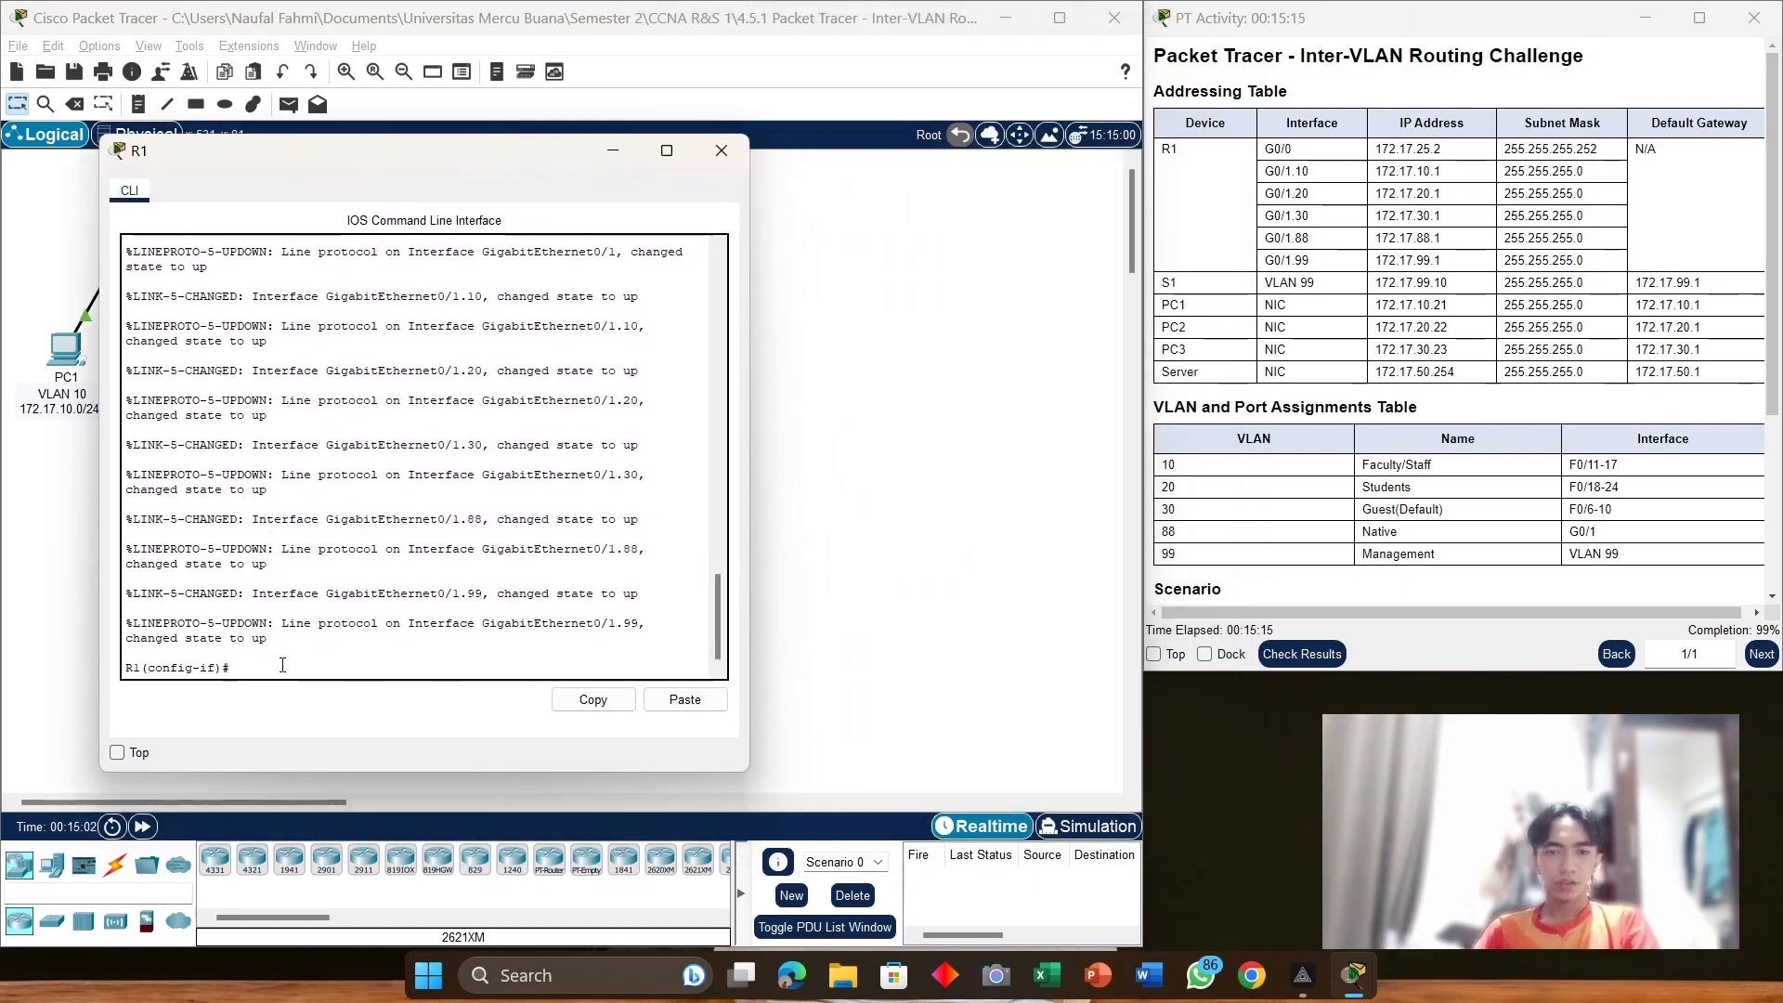
Step: Leave R1's interface configuration for privileged mode and enter global configuration mode with conf ter
type("ex")
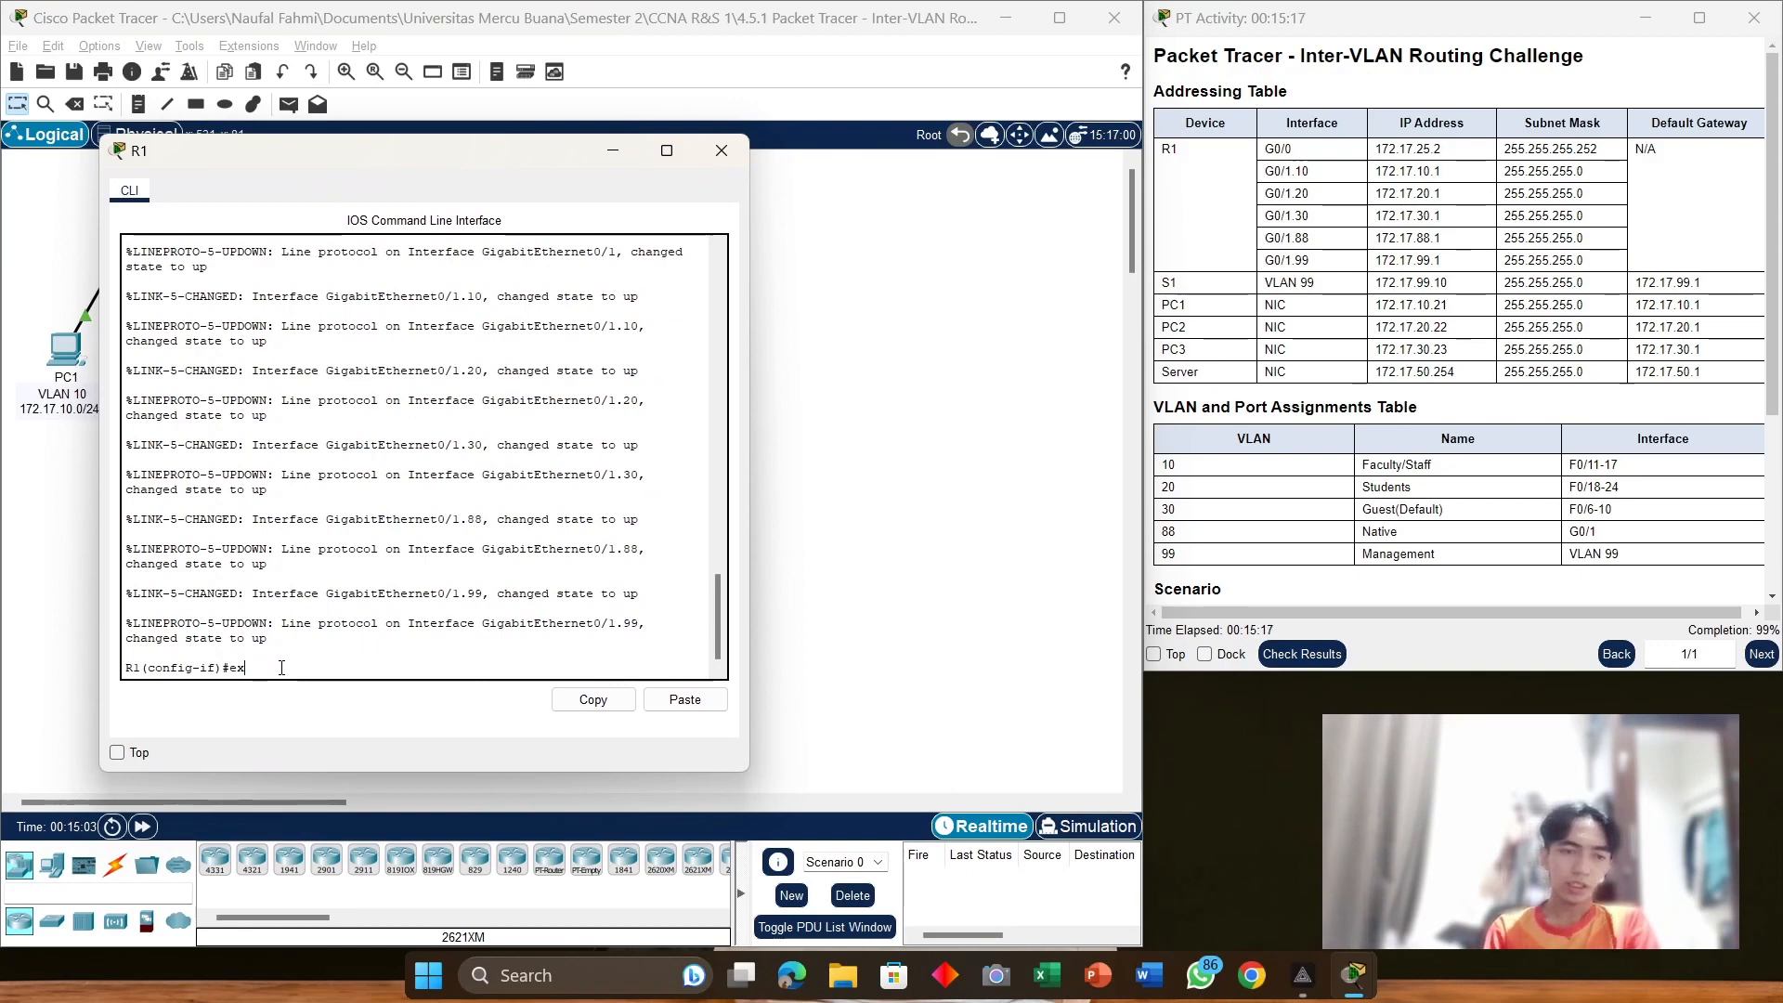
key("ctrl+z")
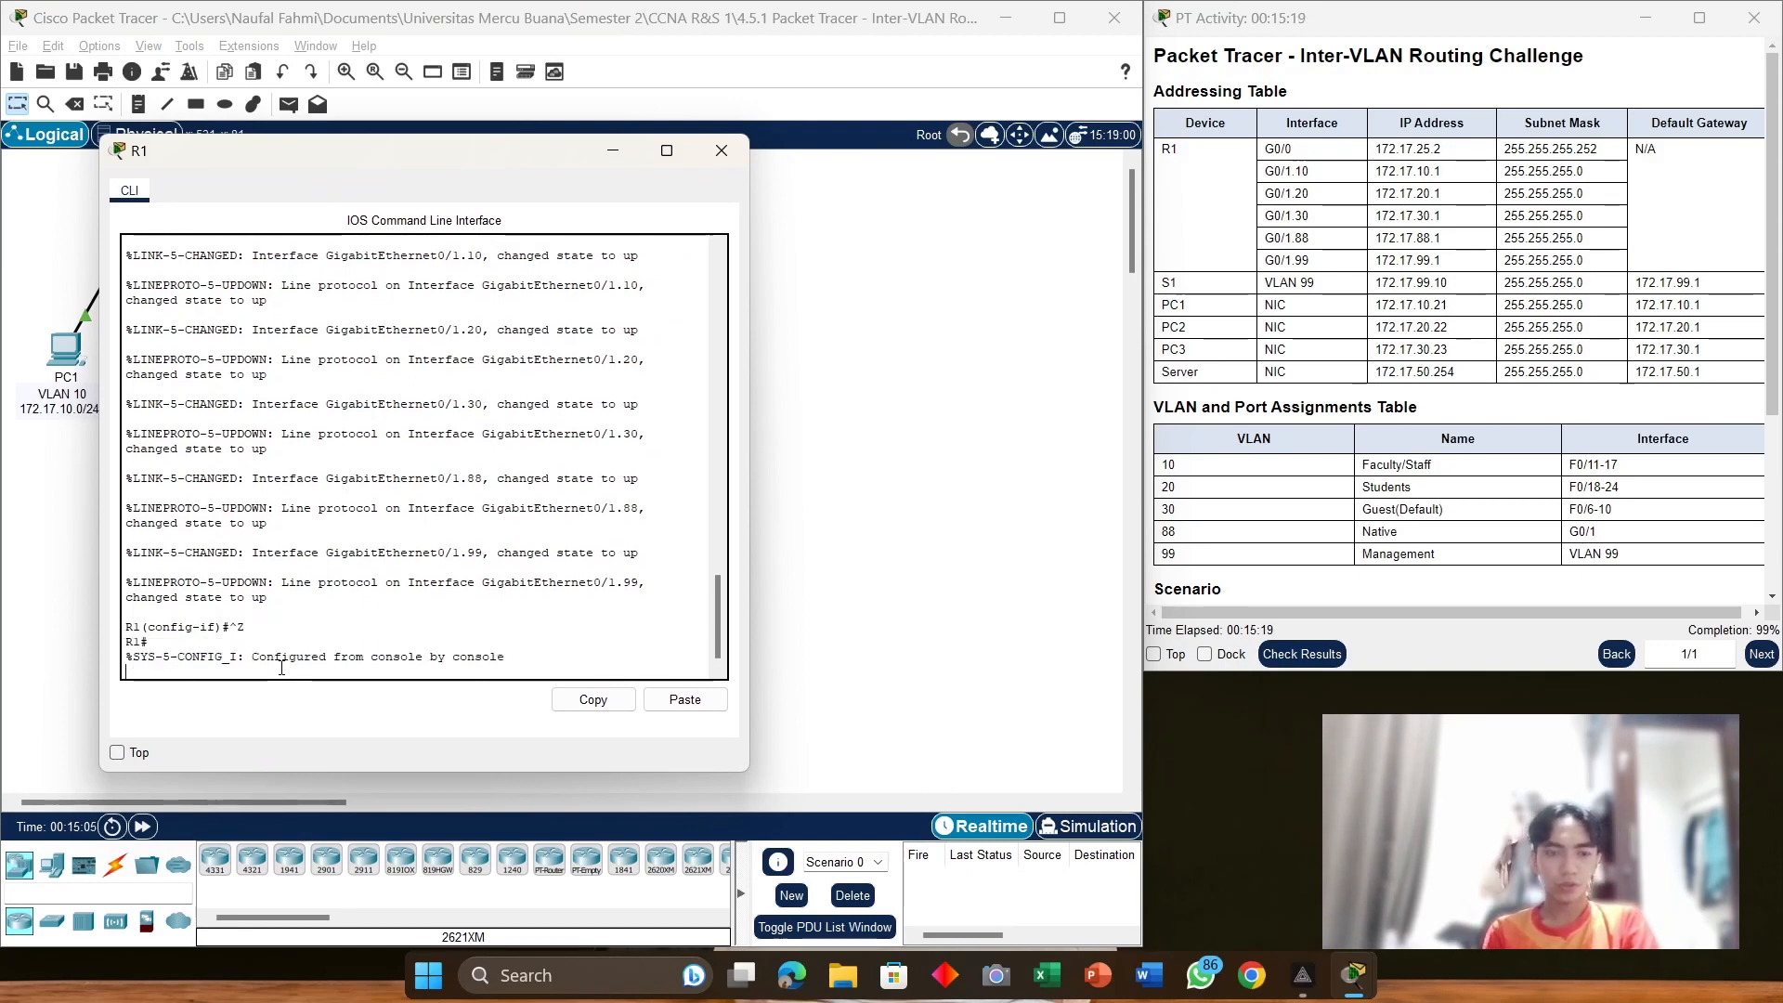
key("Return")
type("en")
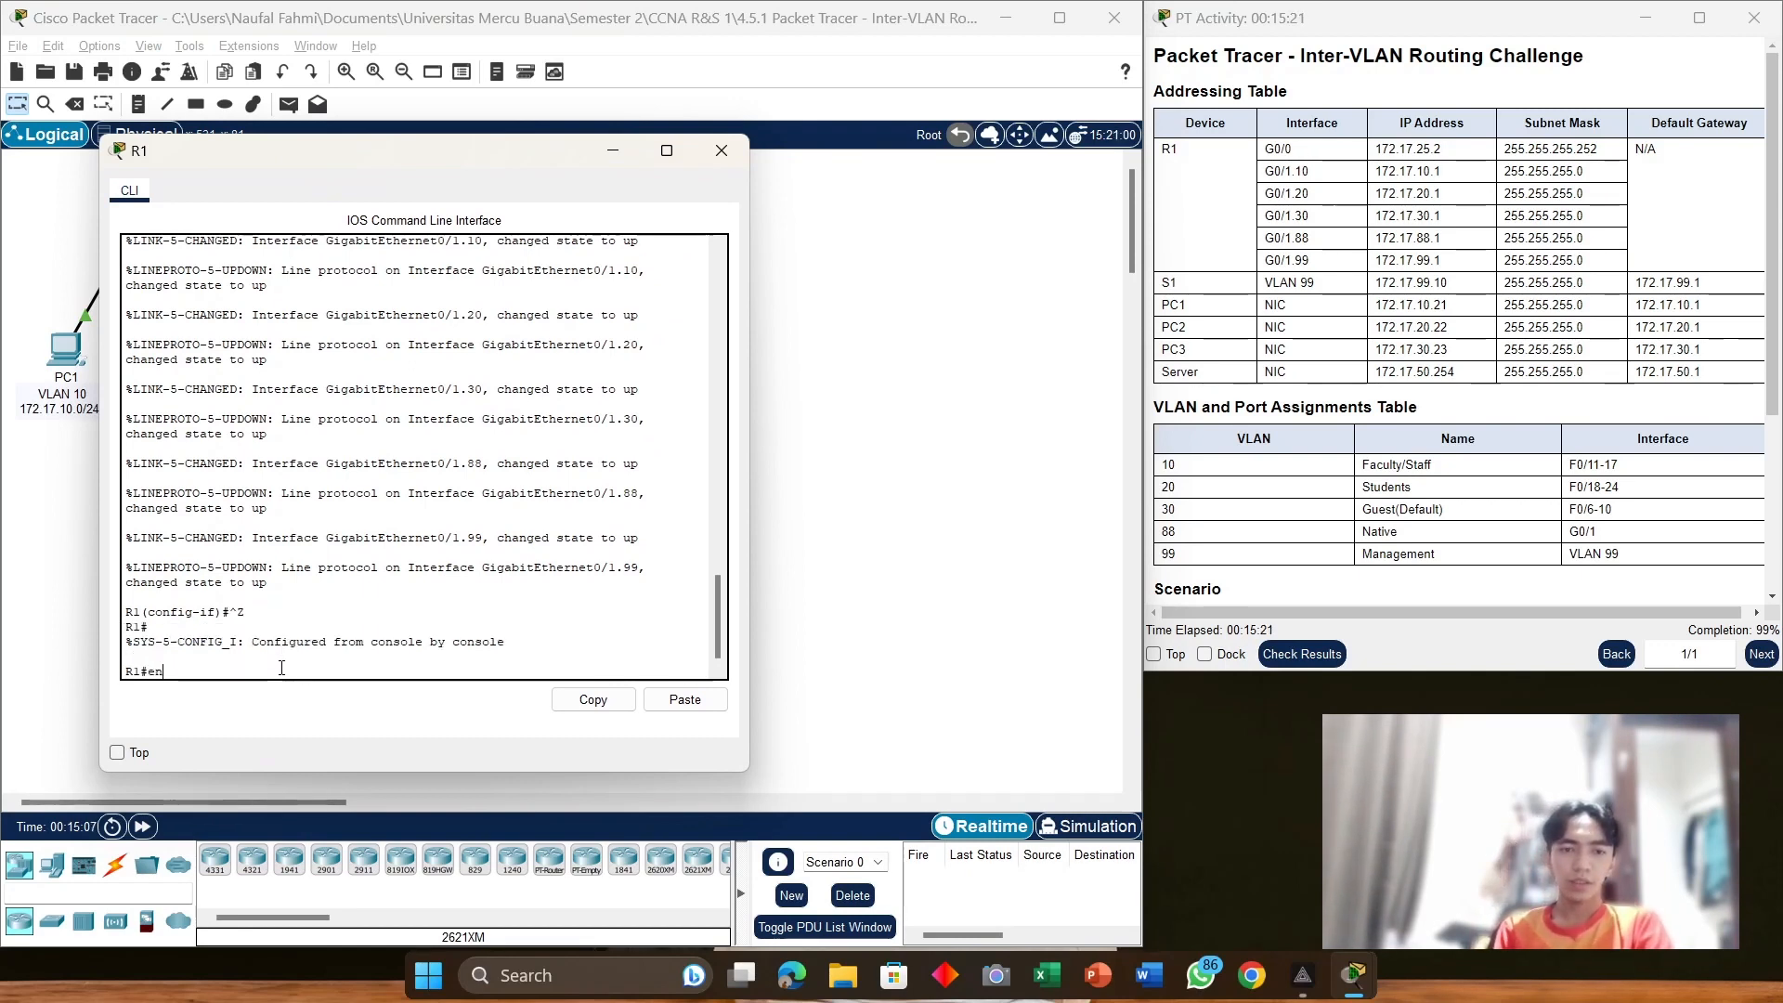
type("able")
key("Return")
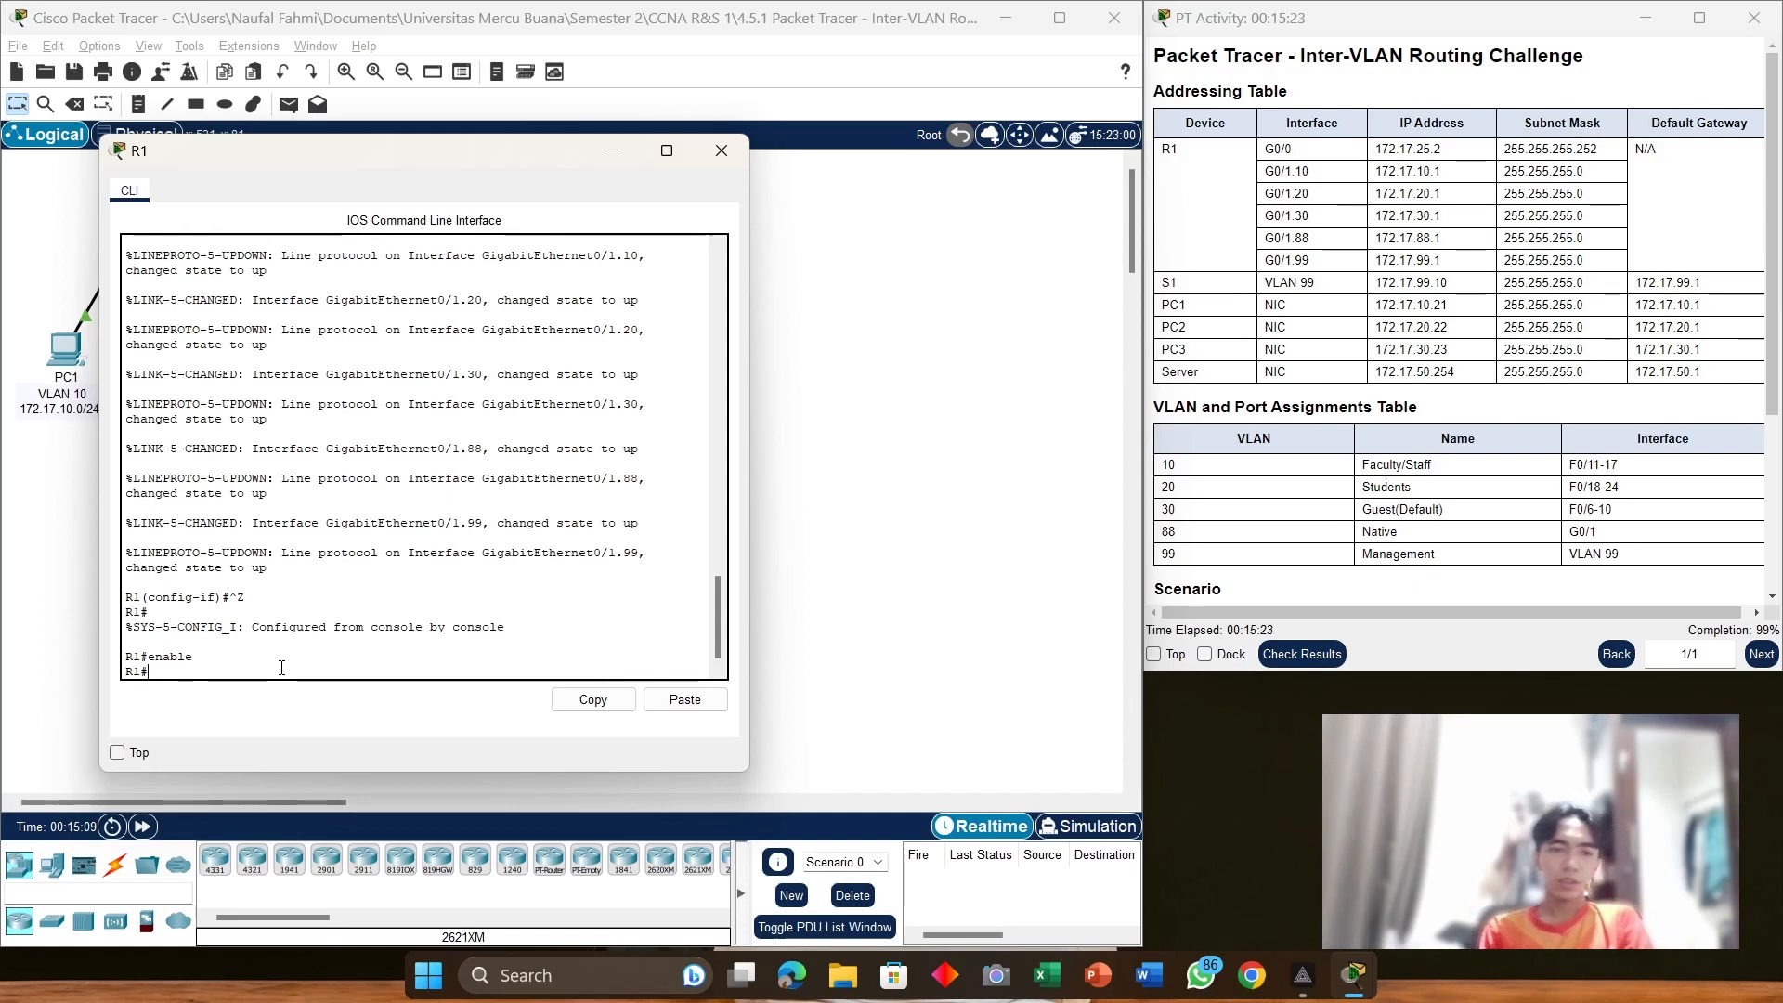
type("conf ter")
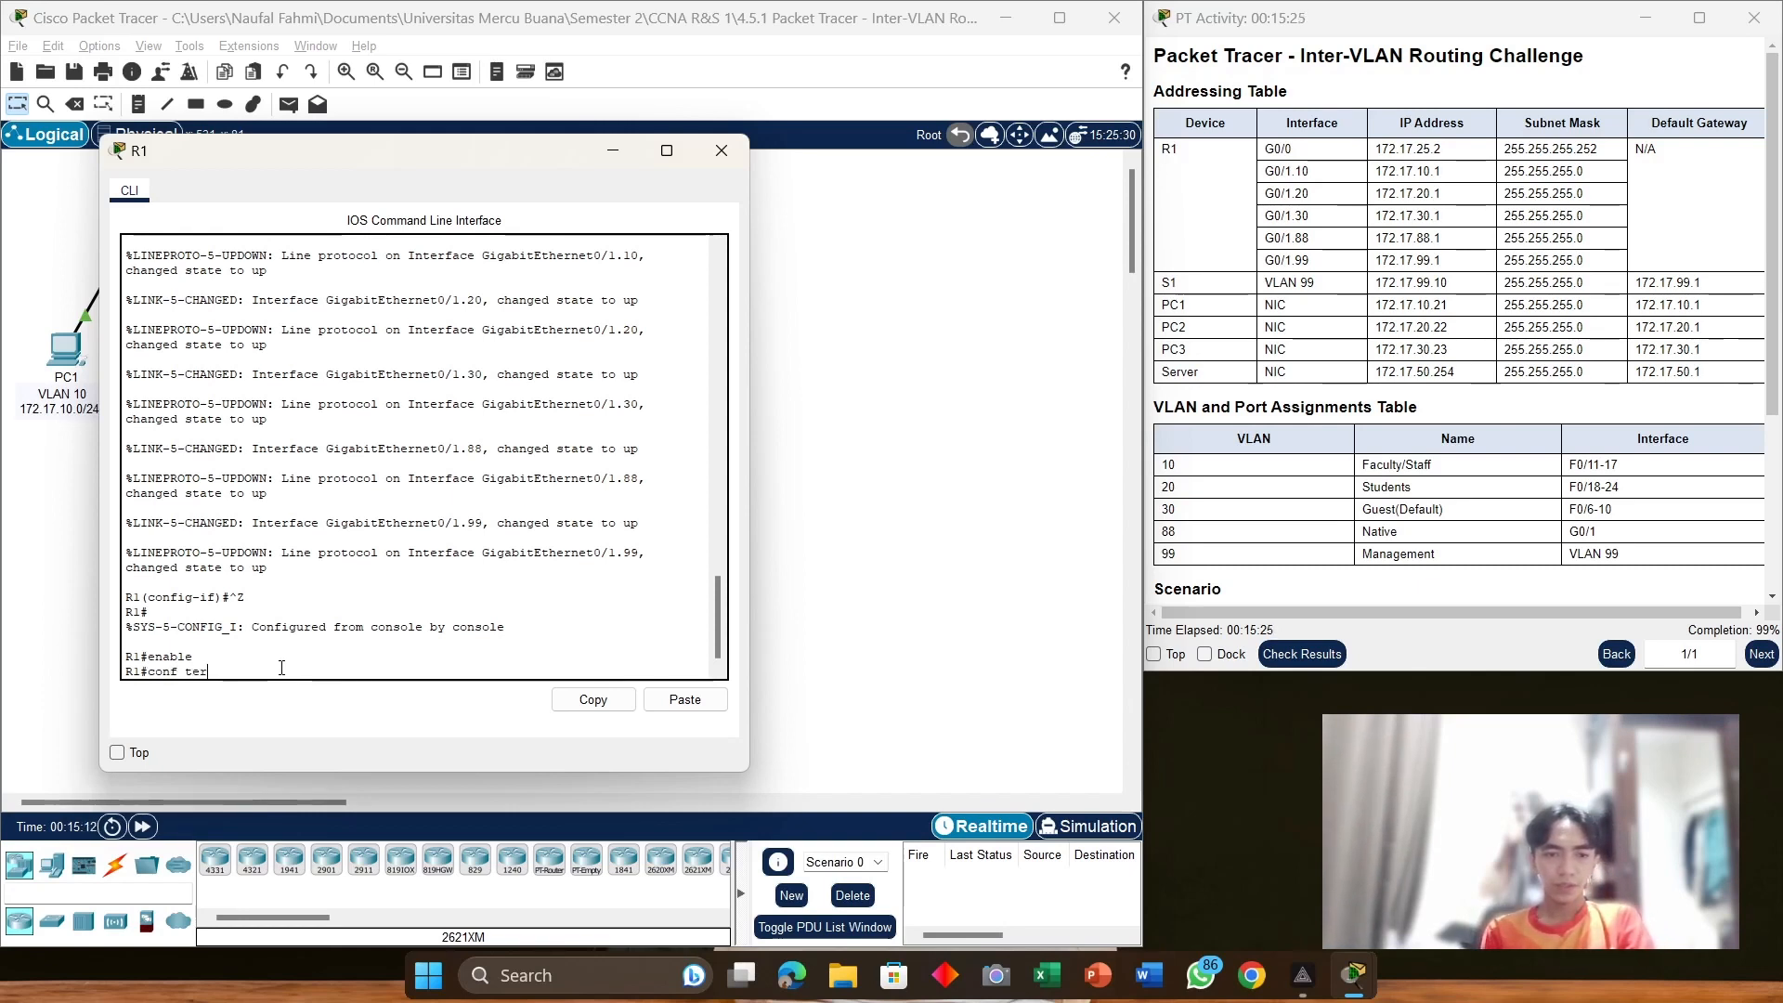
key("Return")
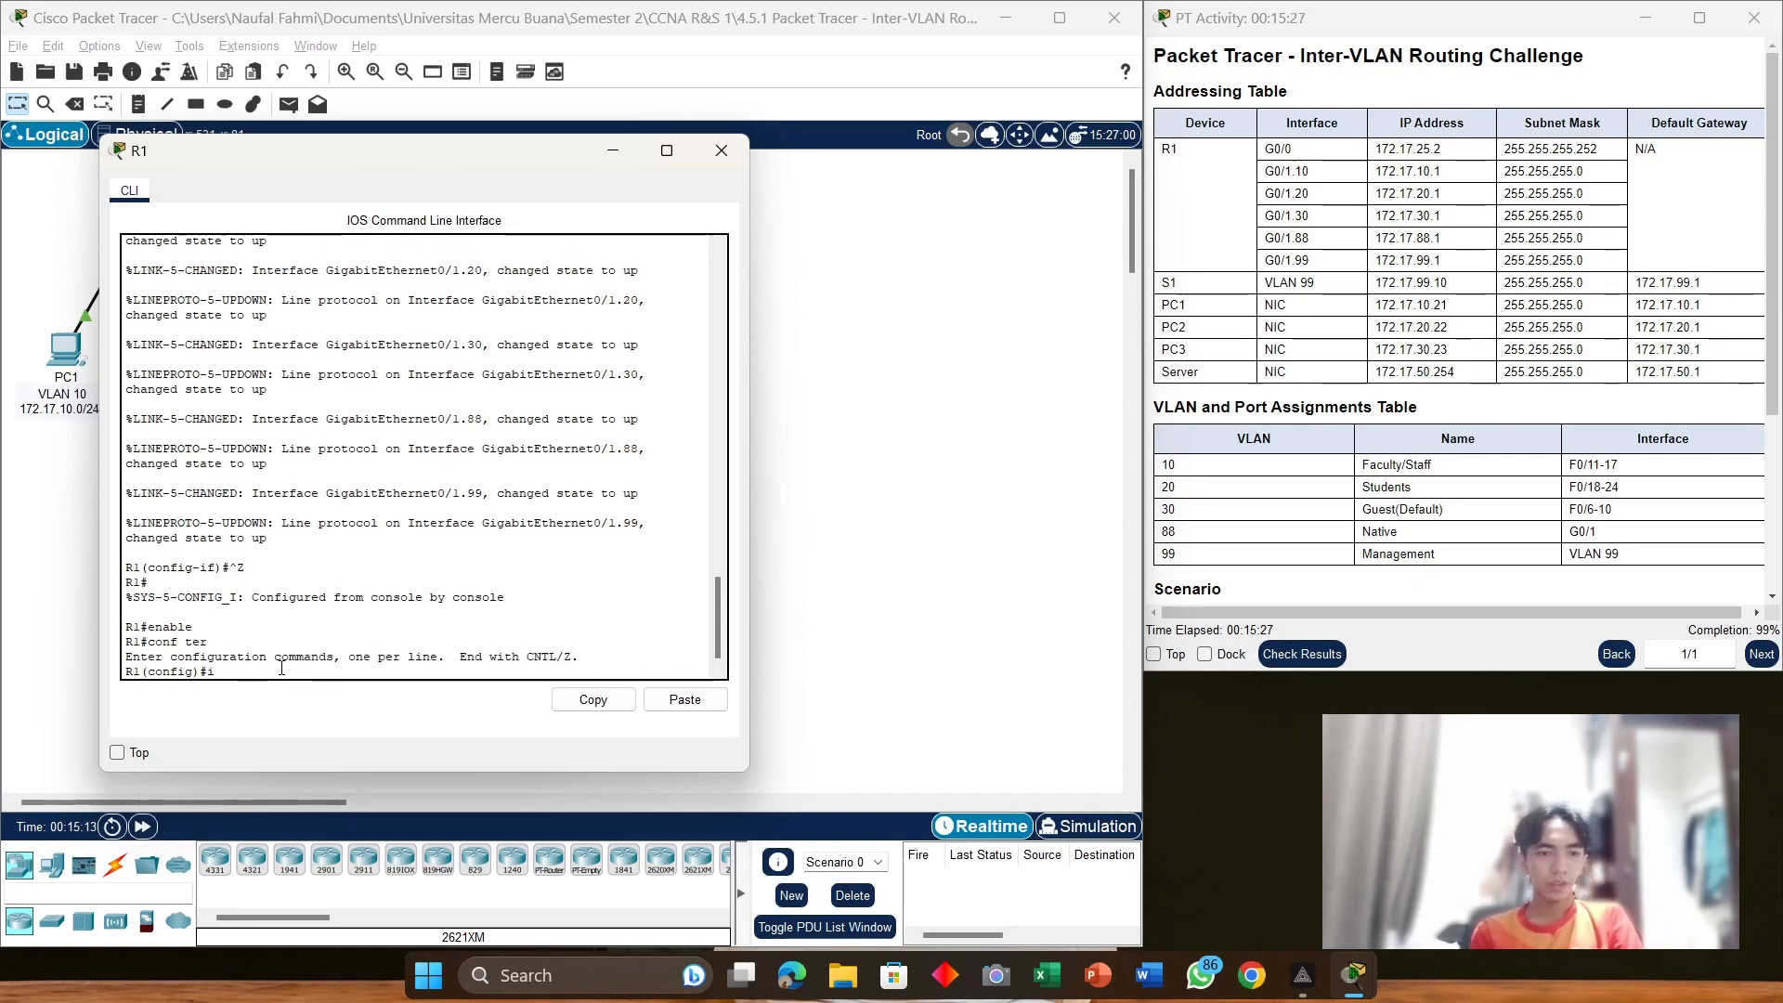
Step: Enter configuration of R1's subinterface with interface g 0/1.88
type("interface")
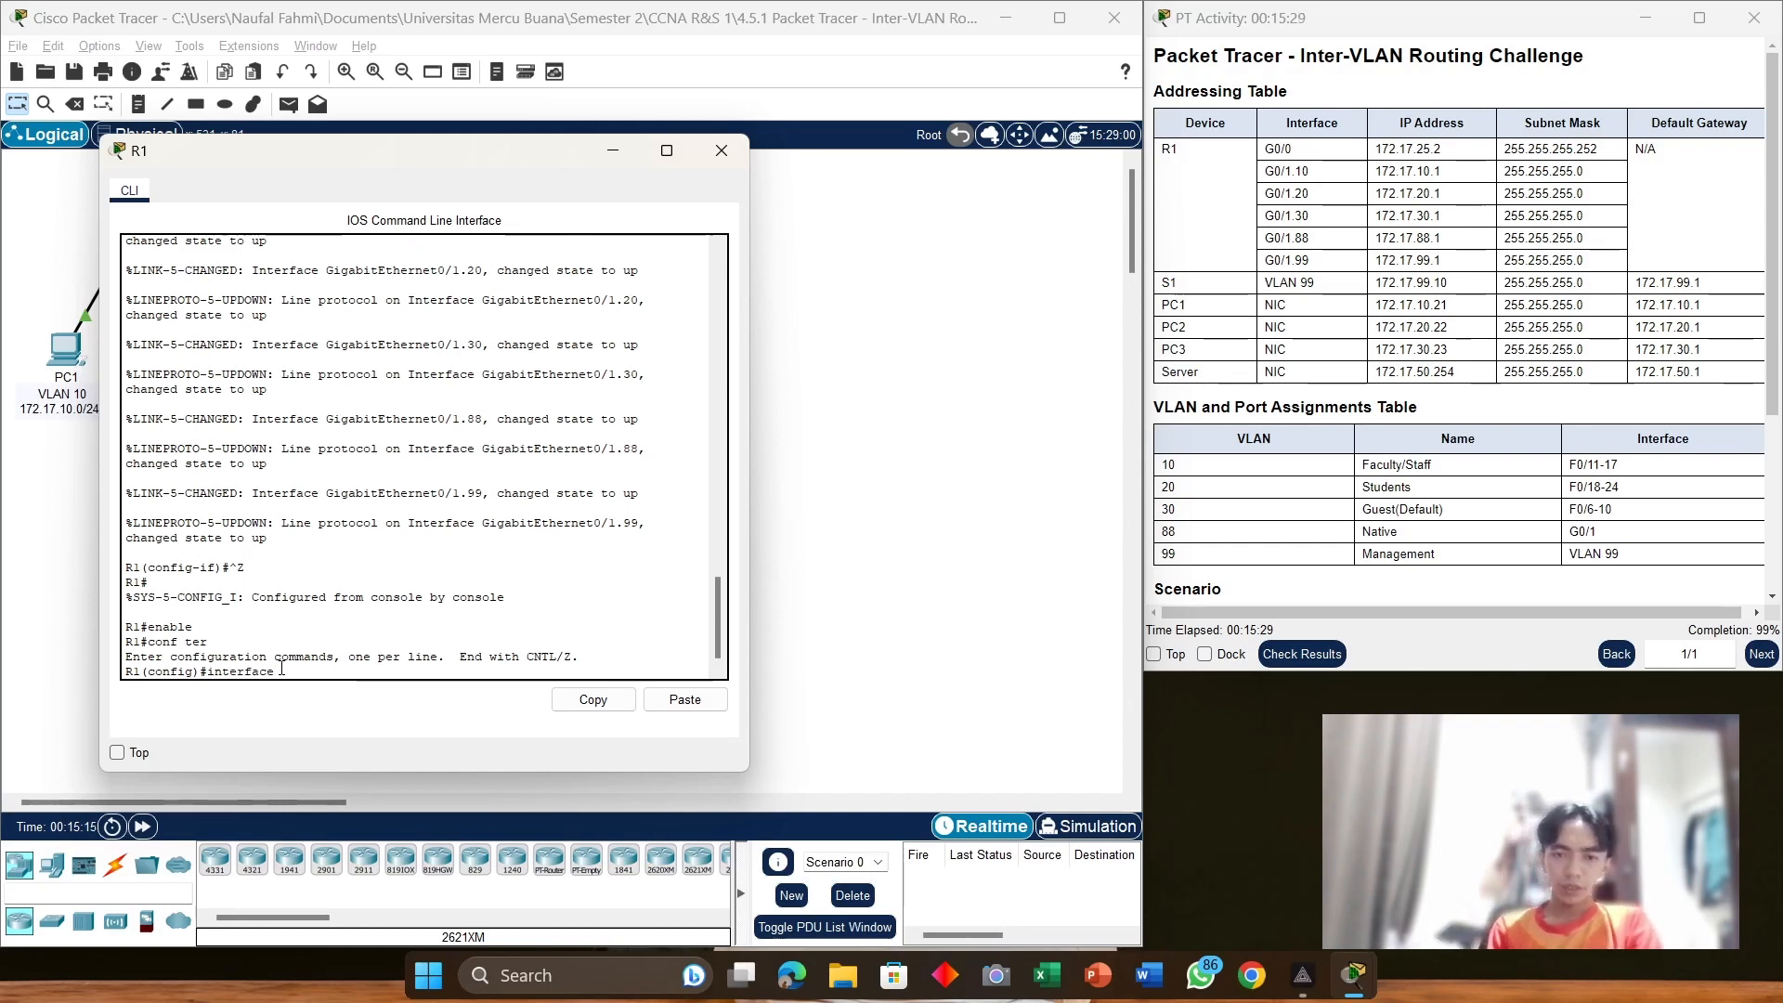
type(" g")
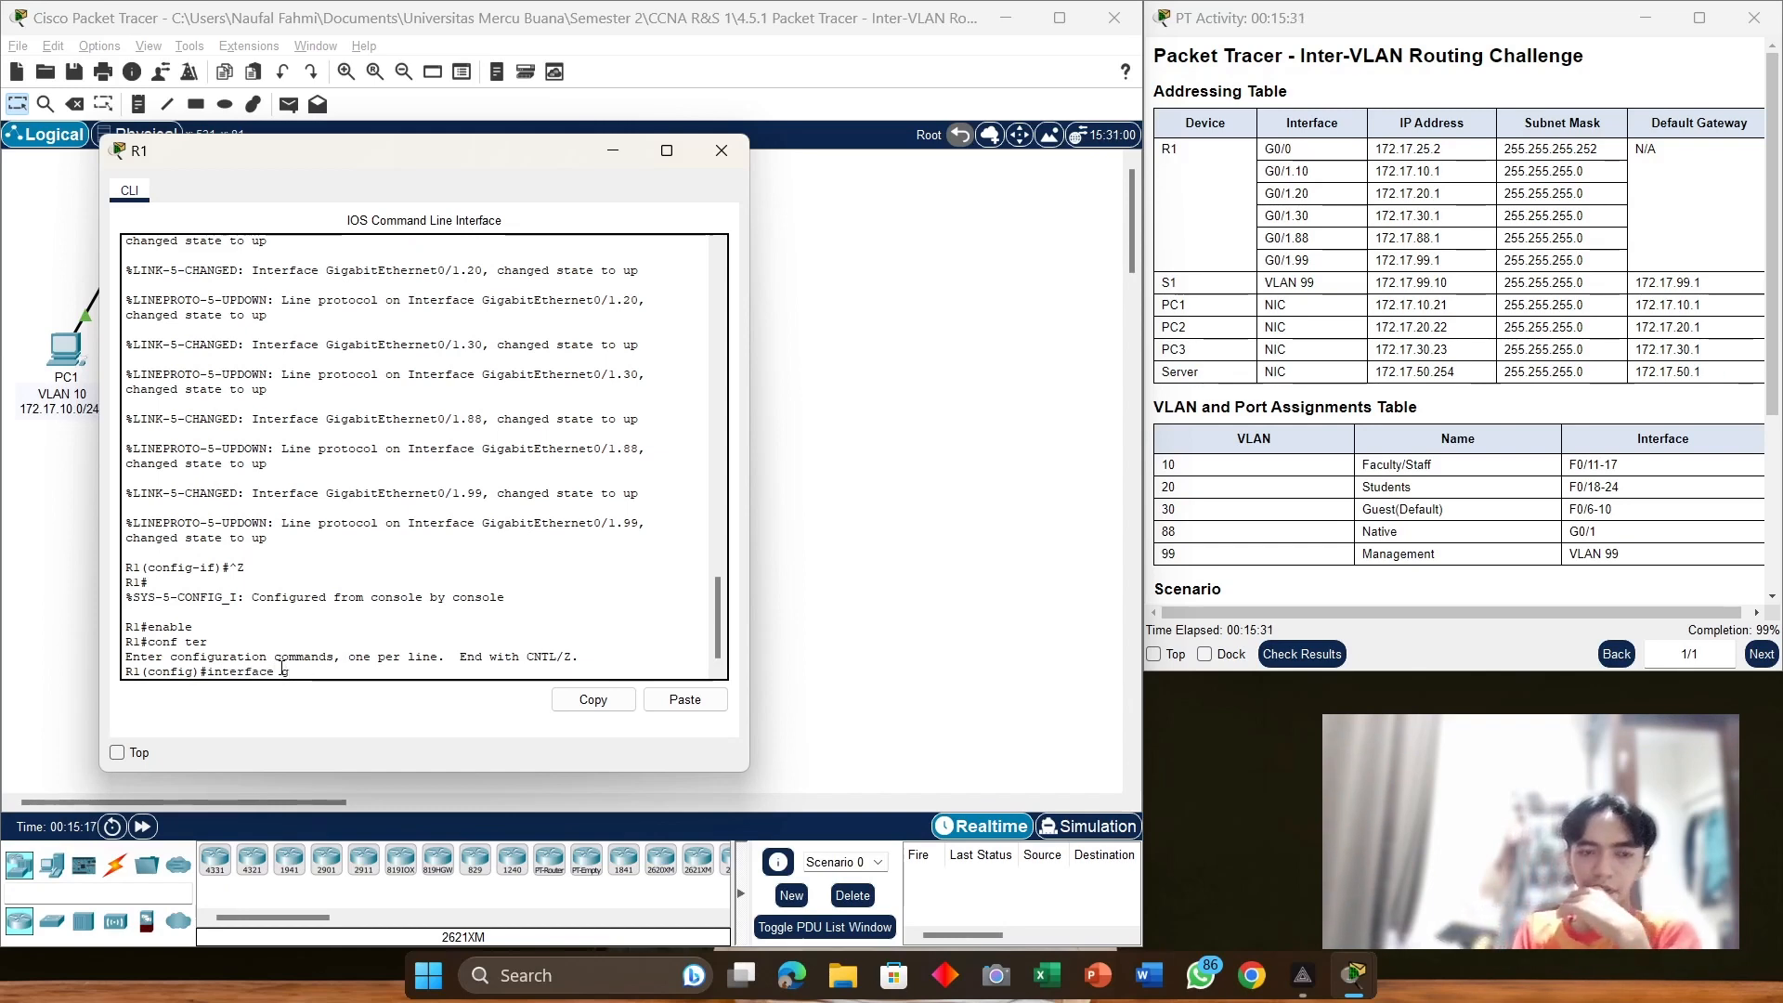
type(" 0")
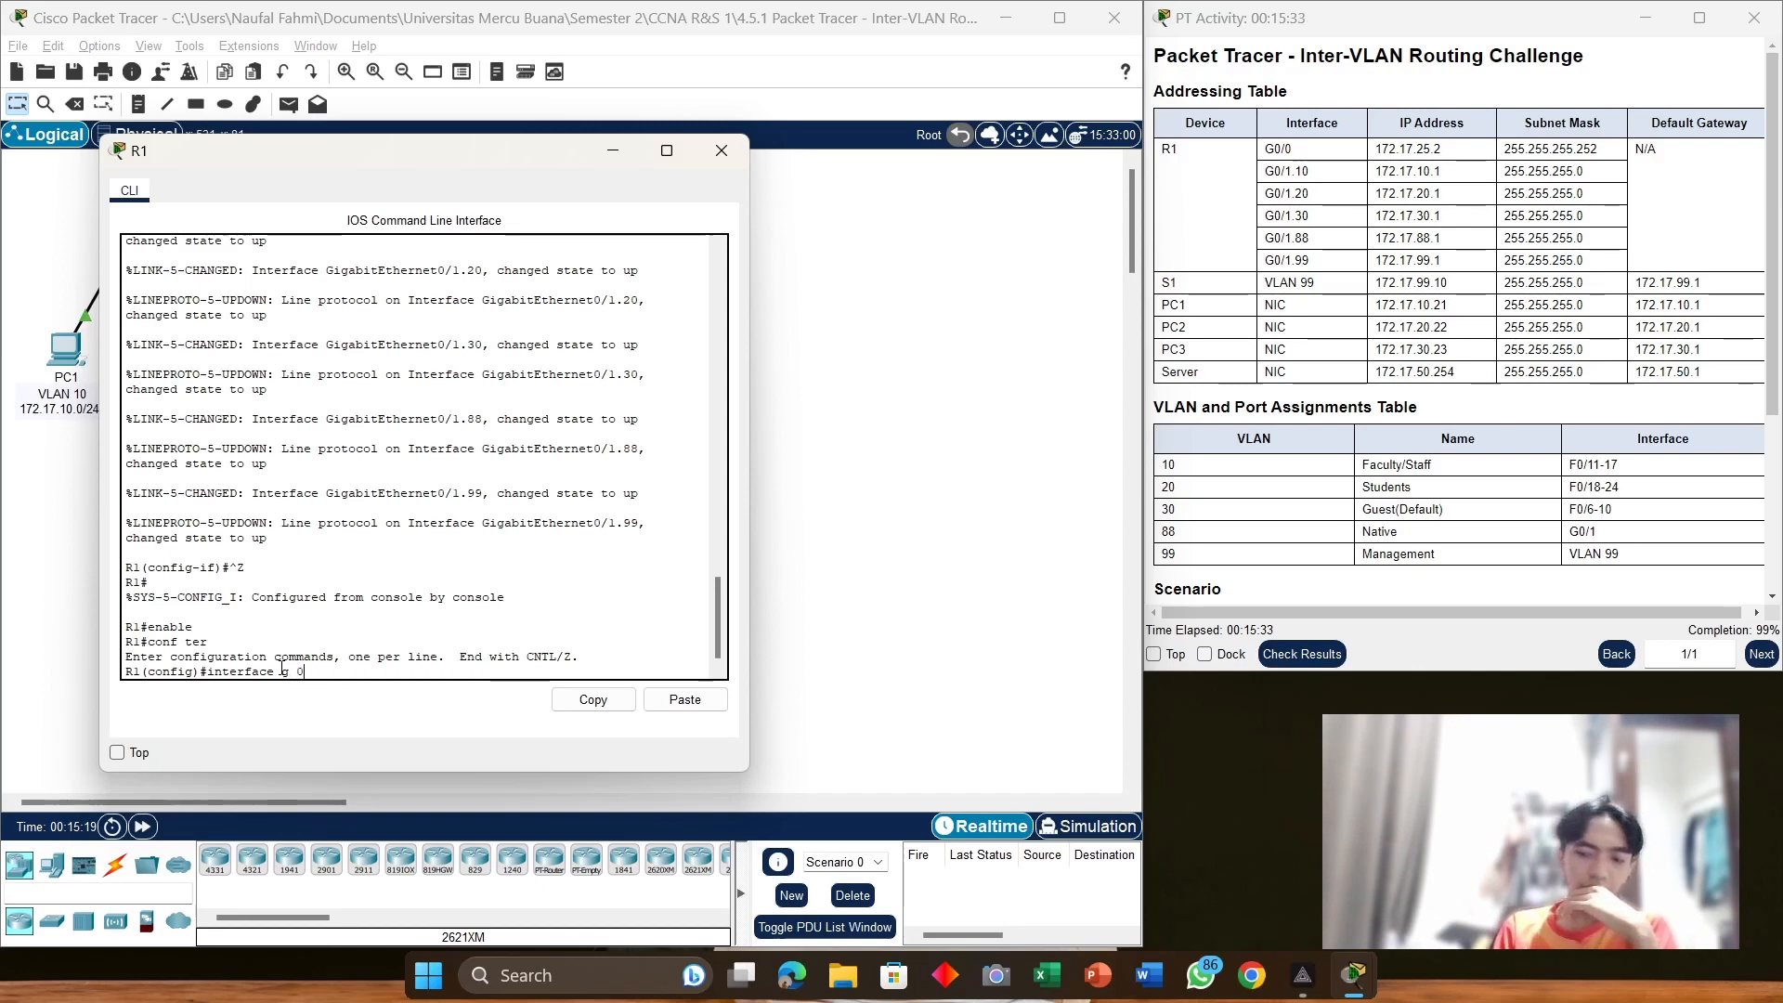
type("/1")
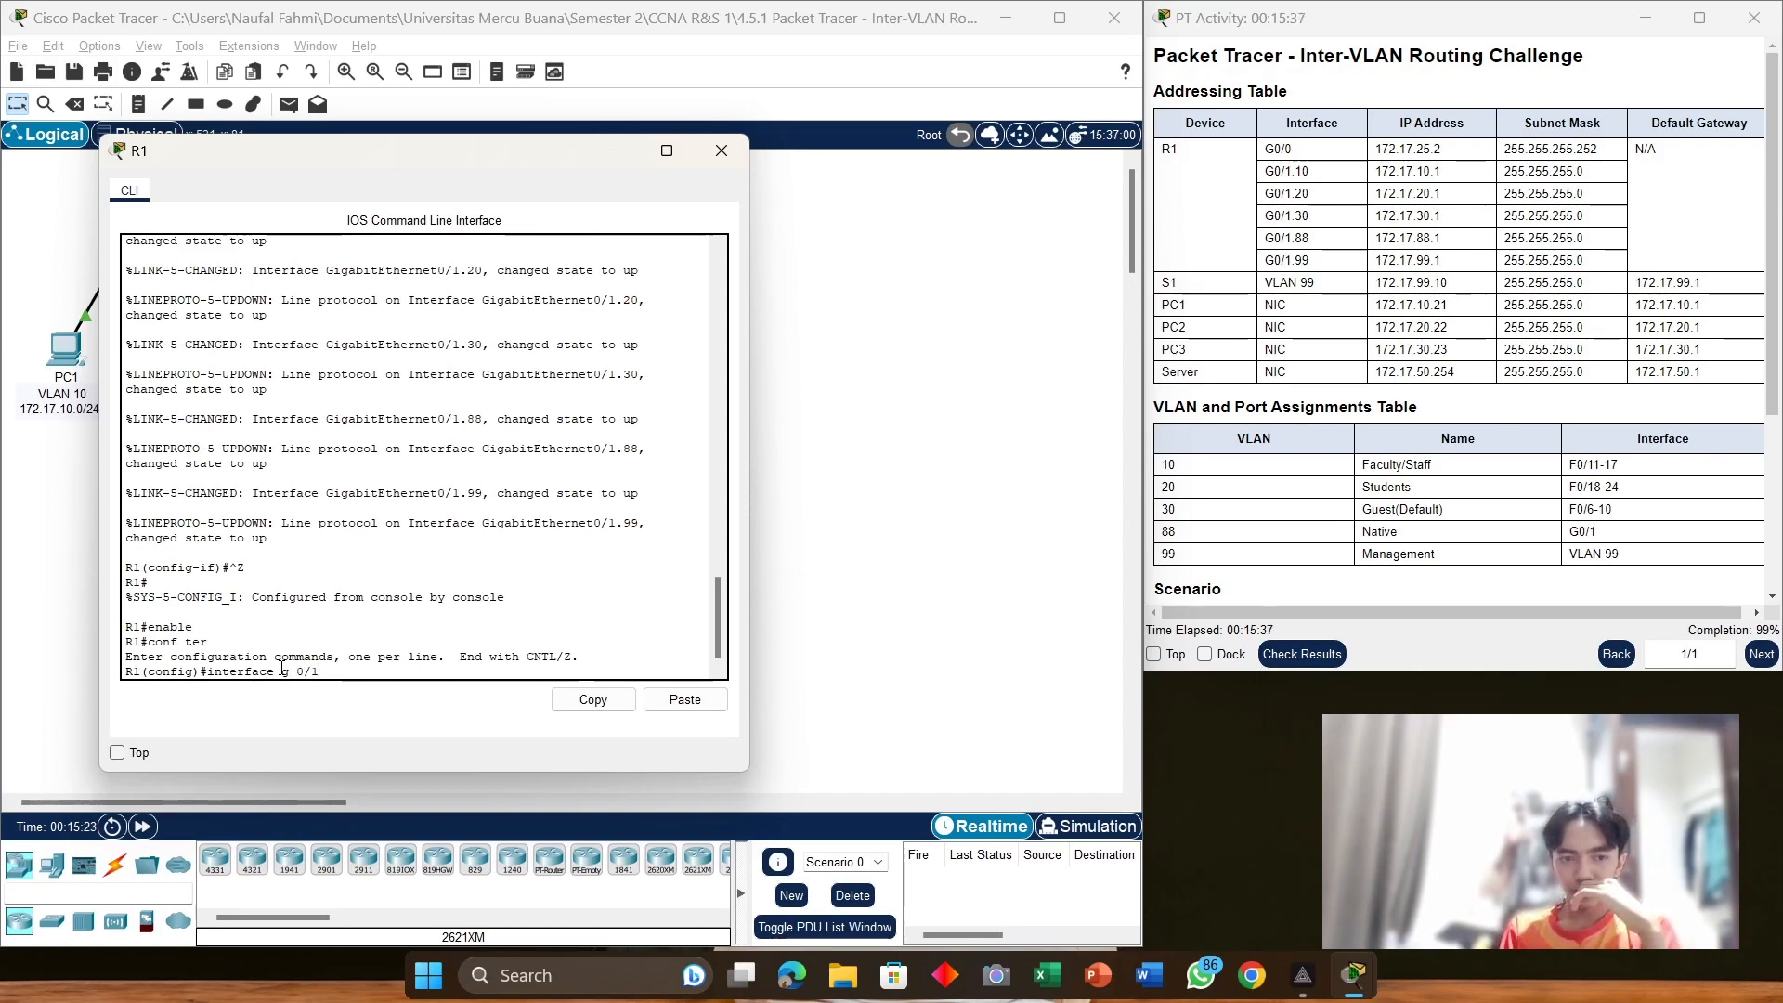
type(".8")
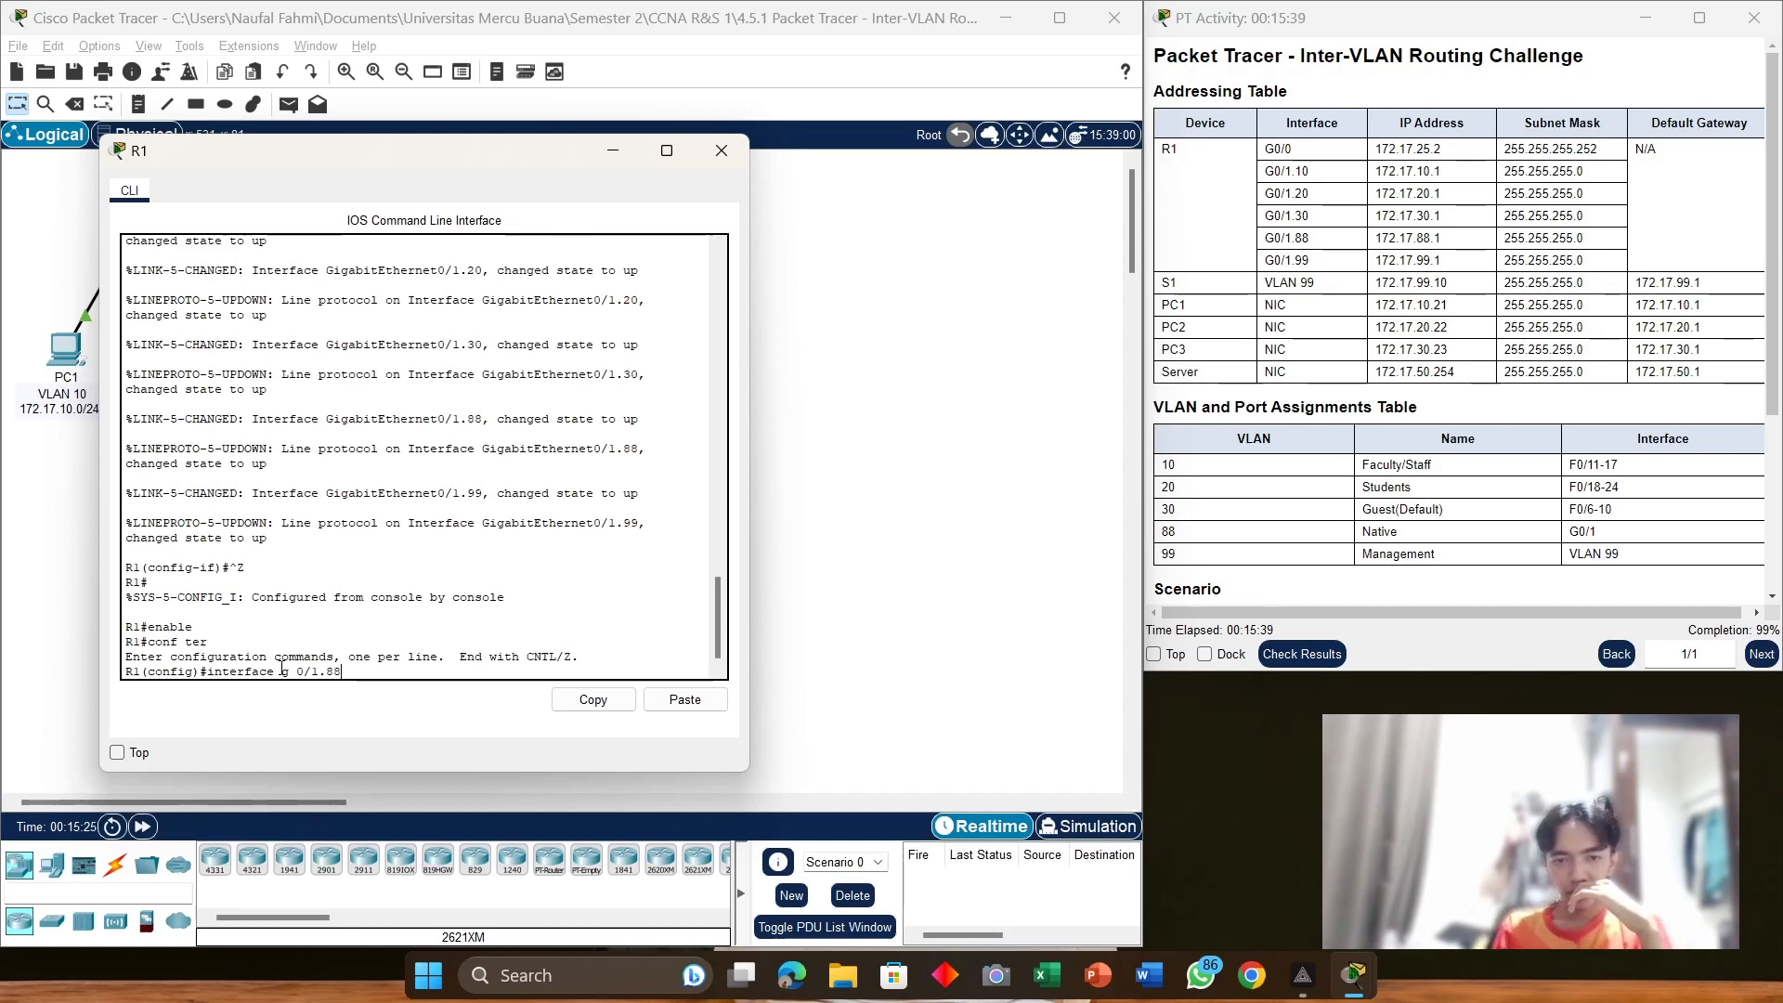
type("8")
key("Return")
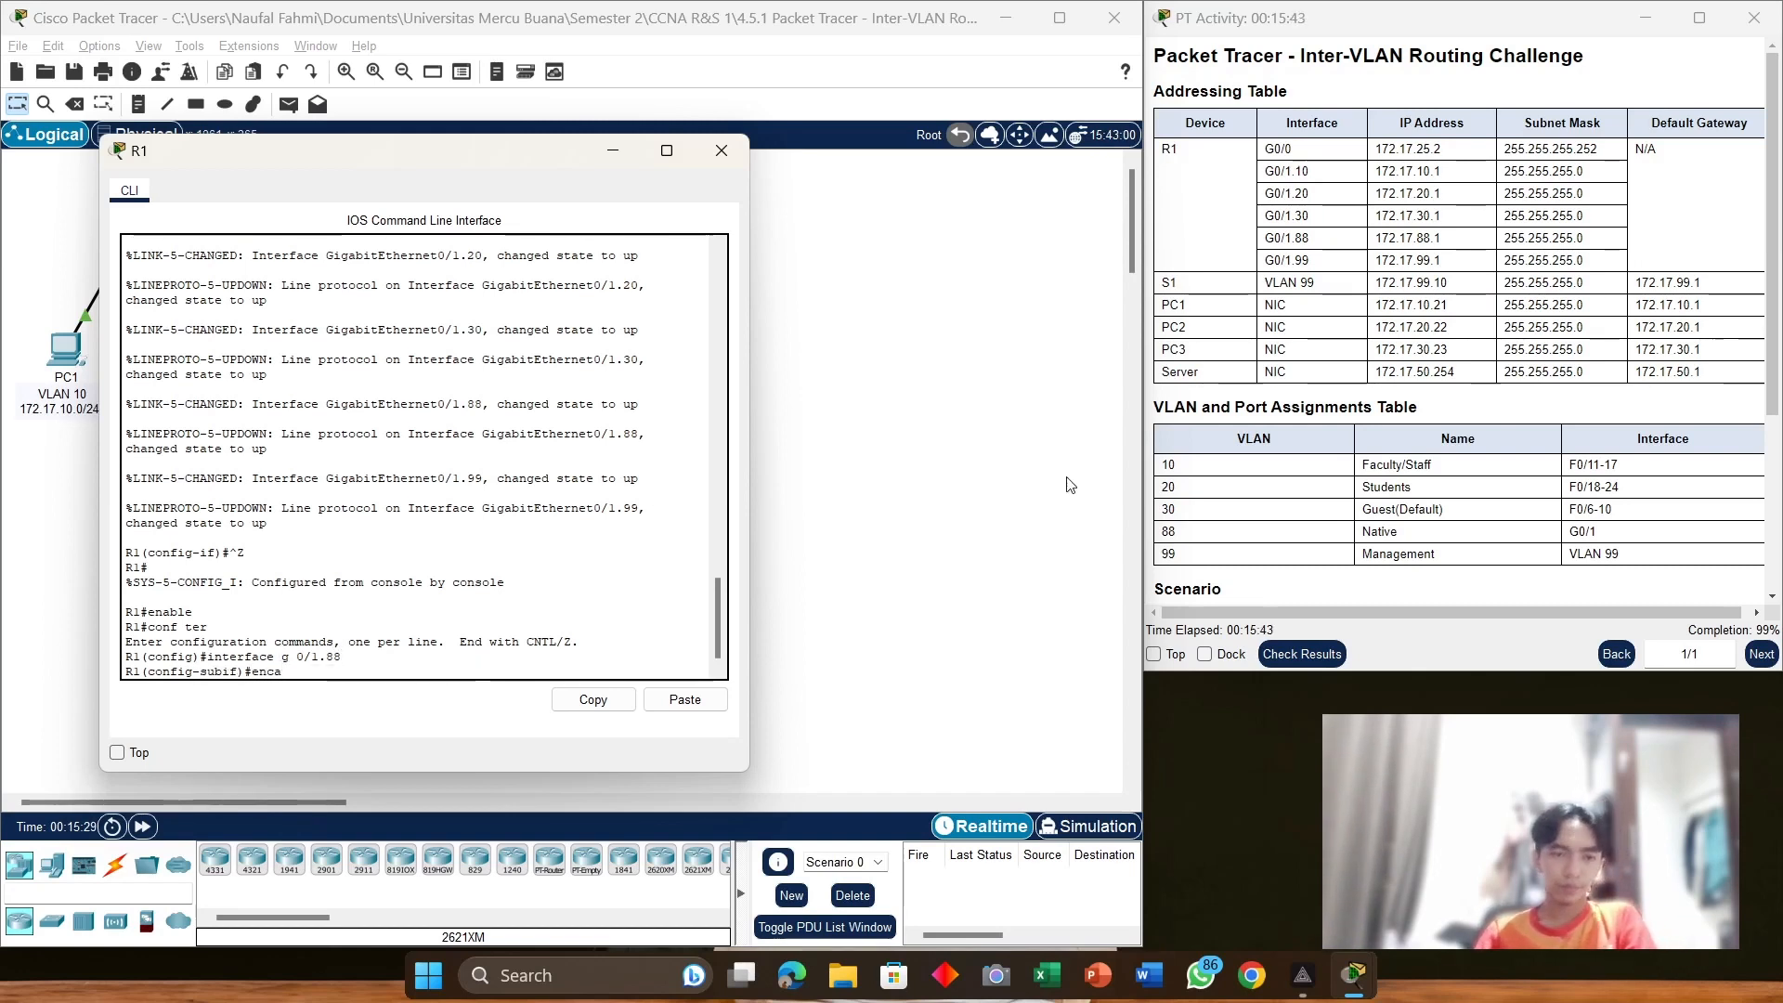
Step: Set VLAN 88 as native on R1's G0/1.88 subinterface with encapsulation dot1q 88 native
scroll(1458, 372, "down", 3)
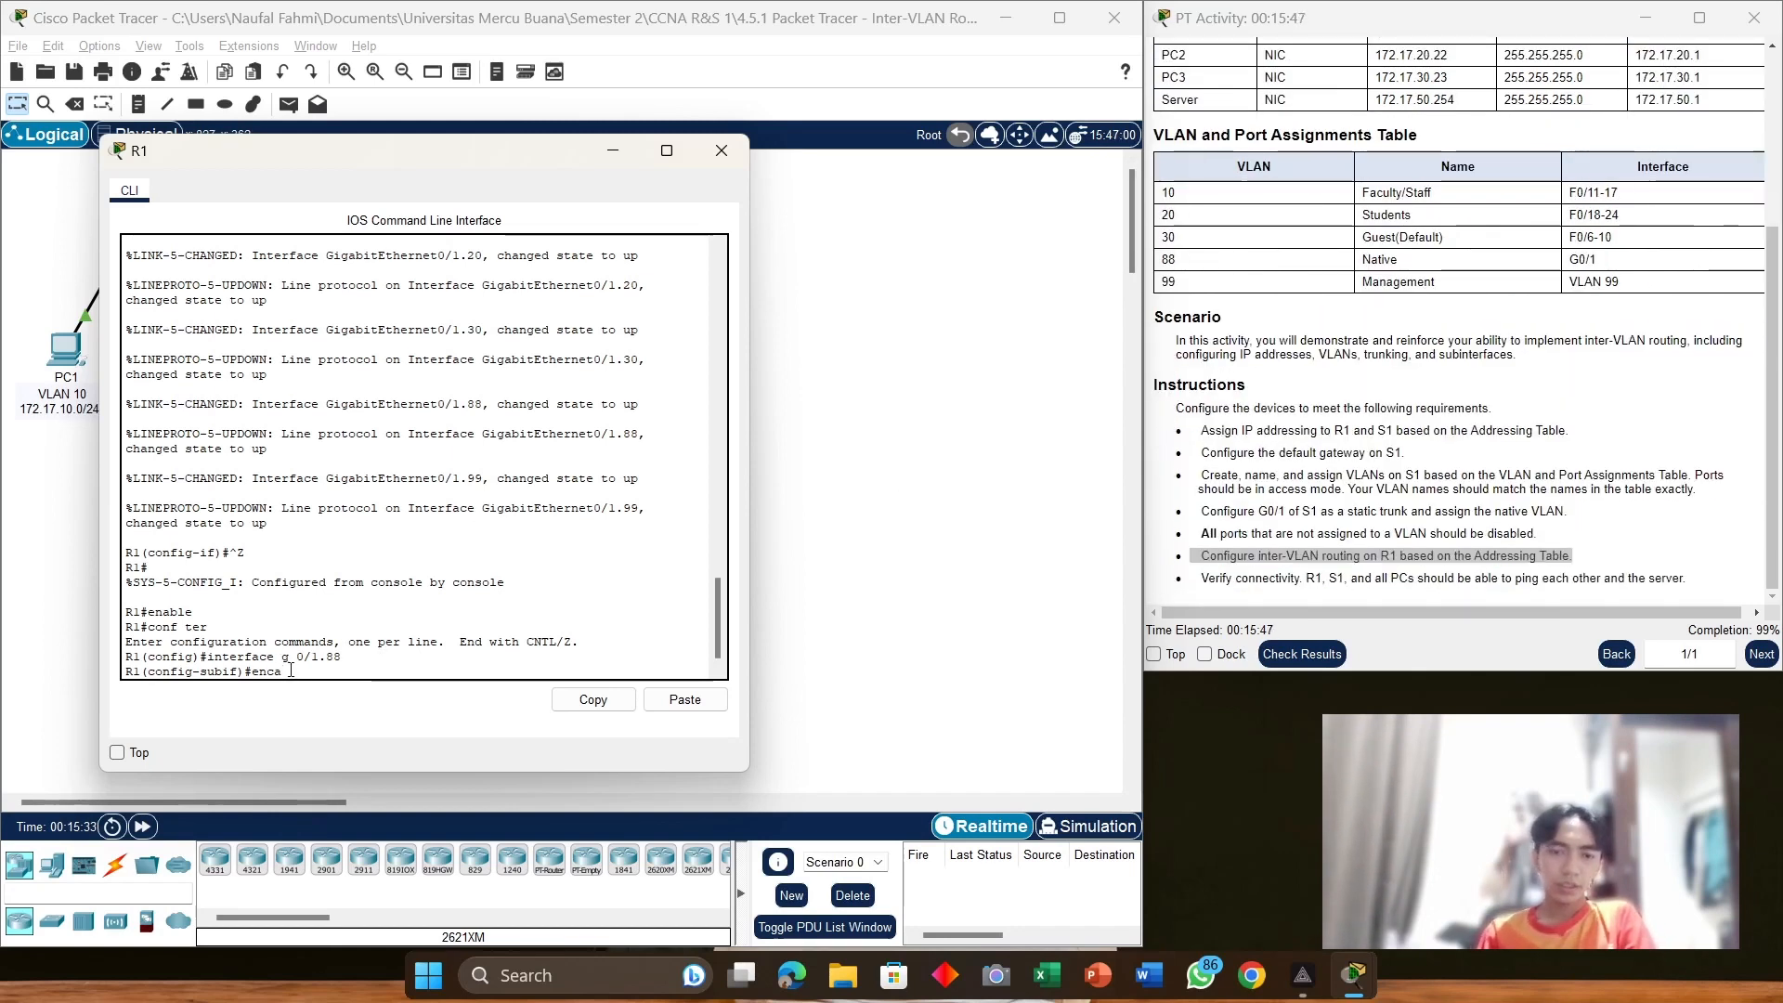
type("psulation")
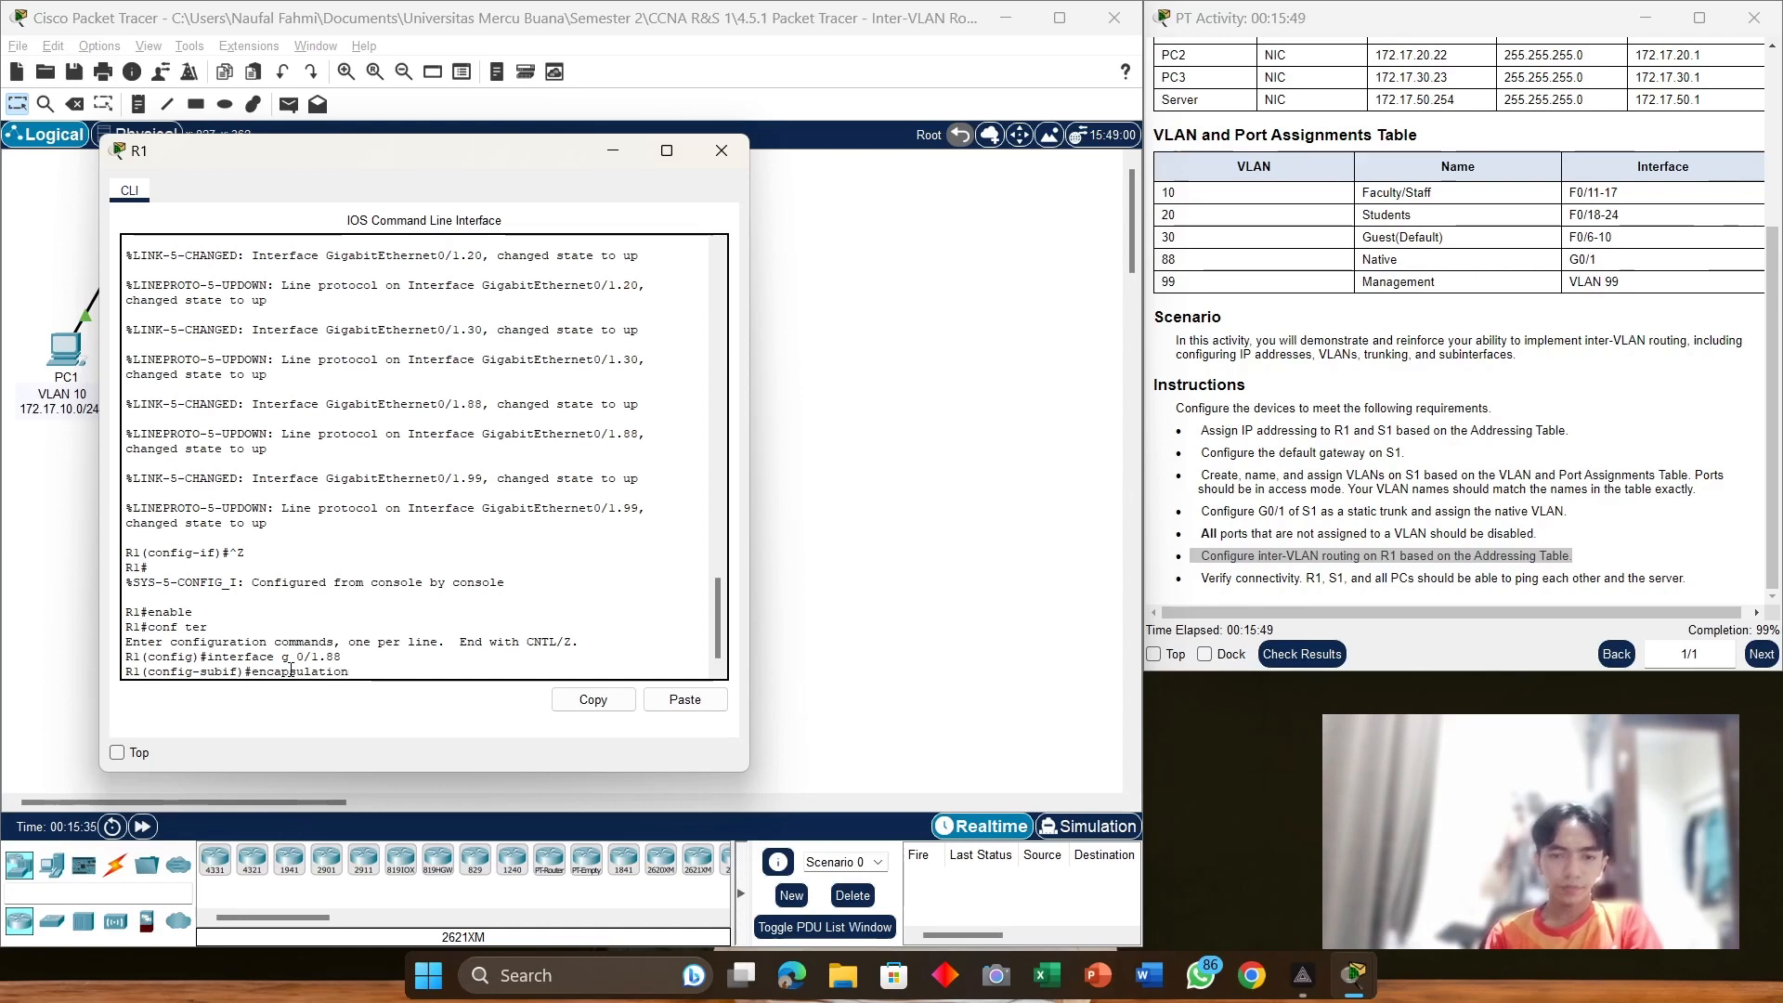
type(" dot1")
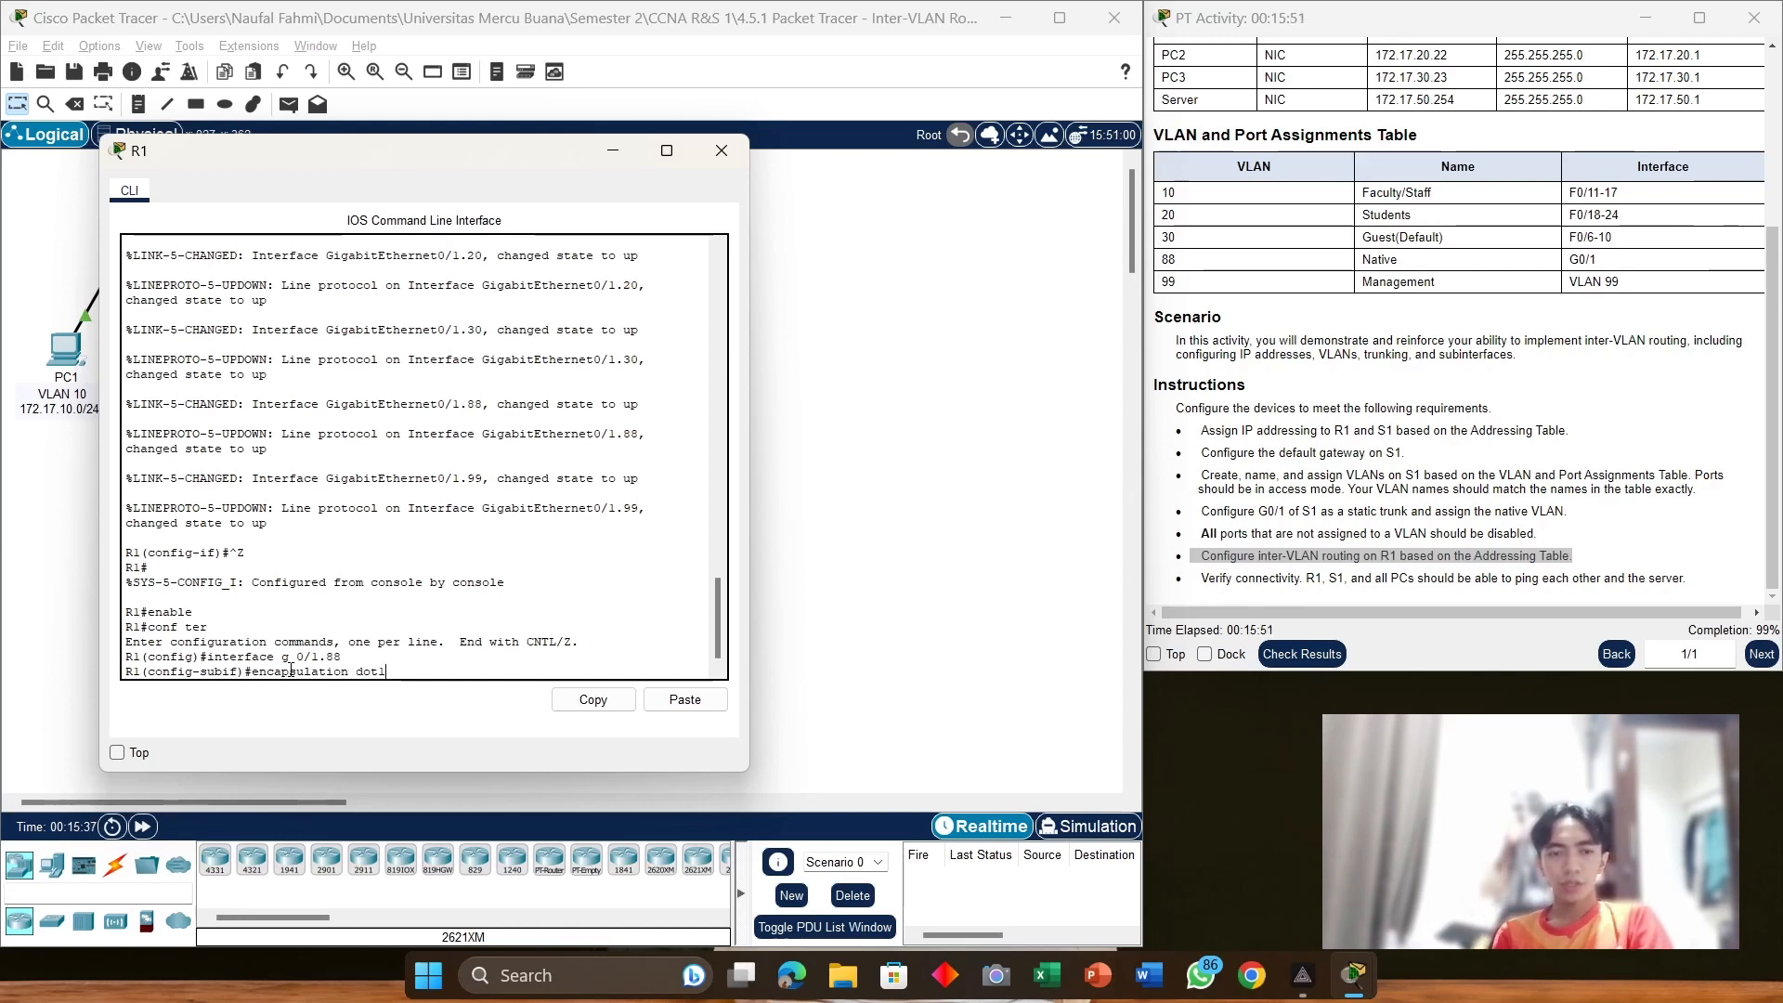
type("q 88")
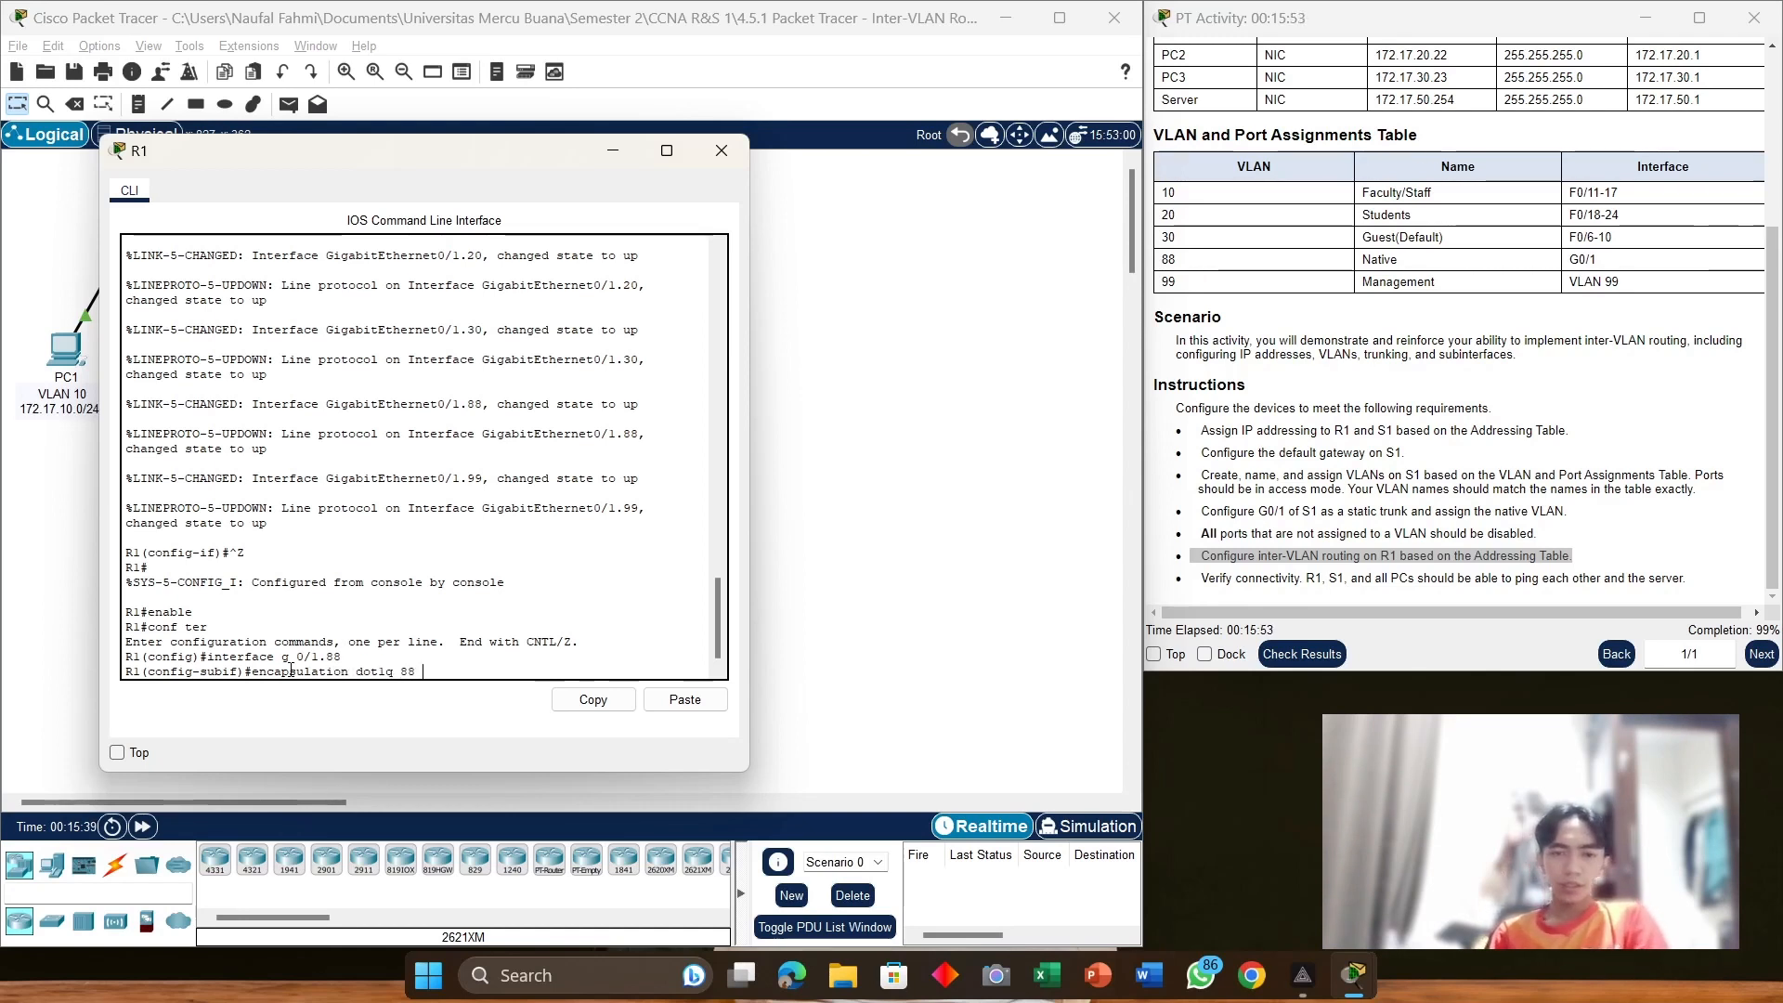
type(" native")
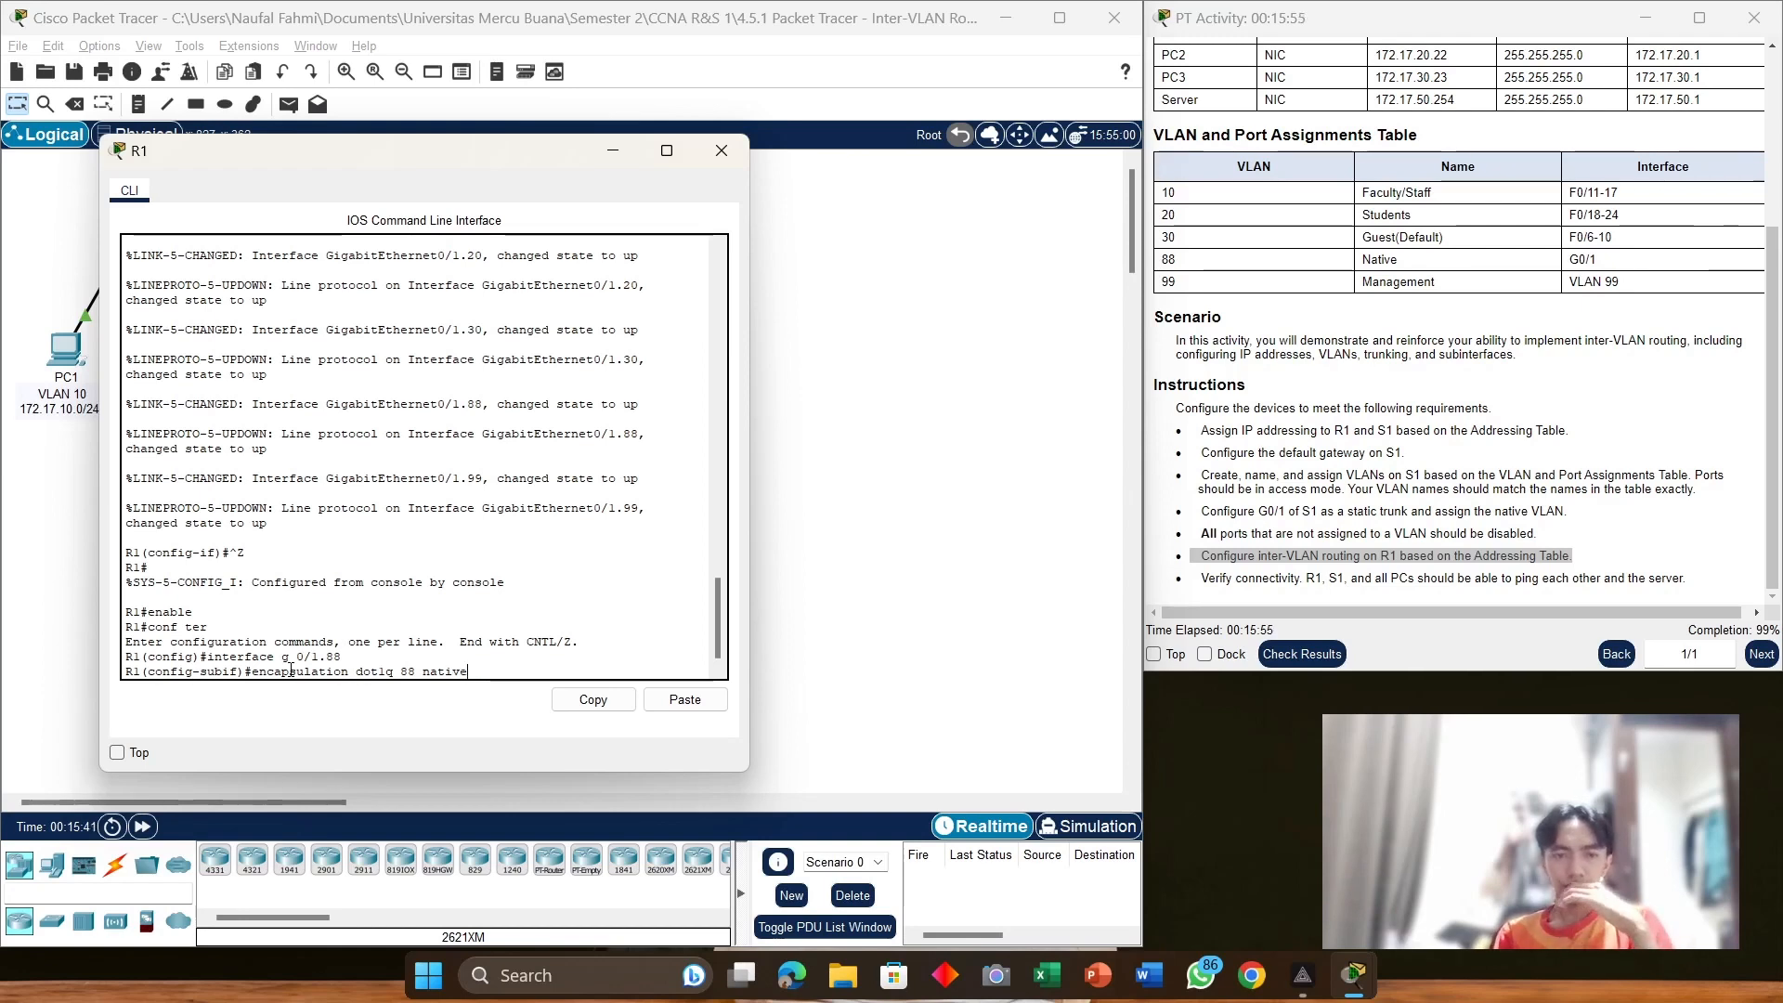
key("Return")
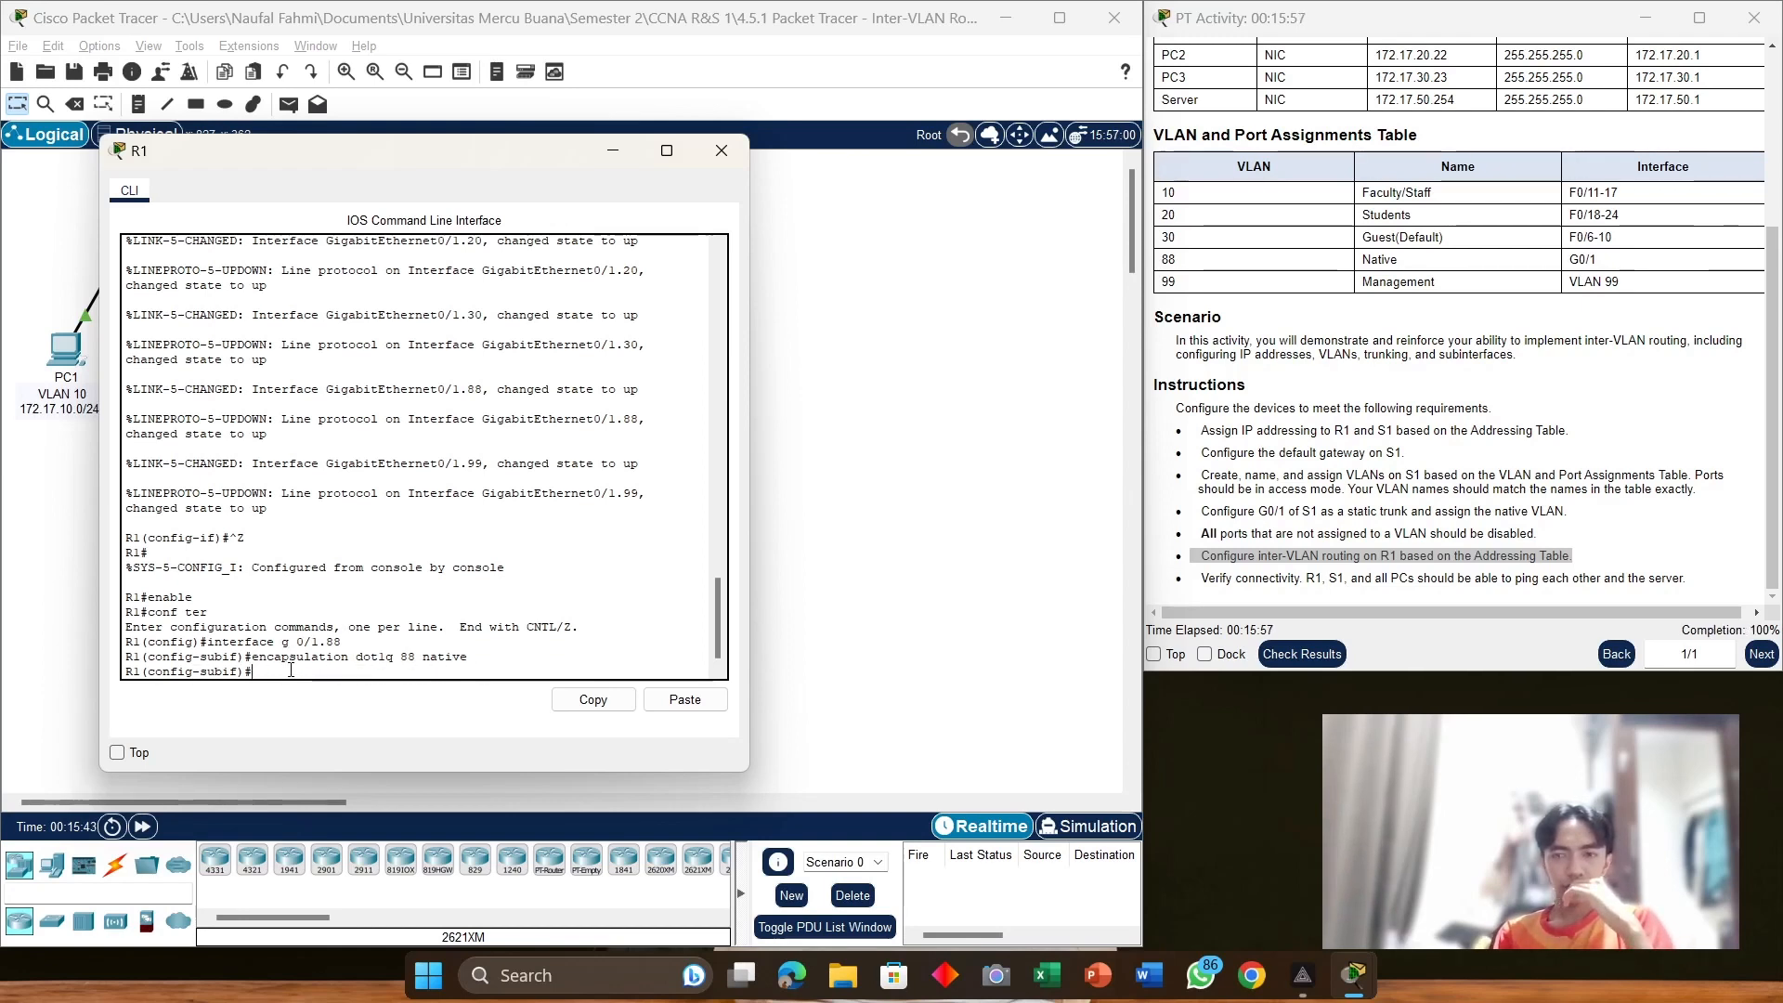
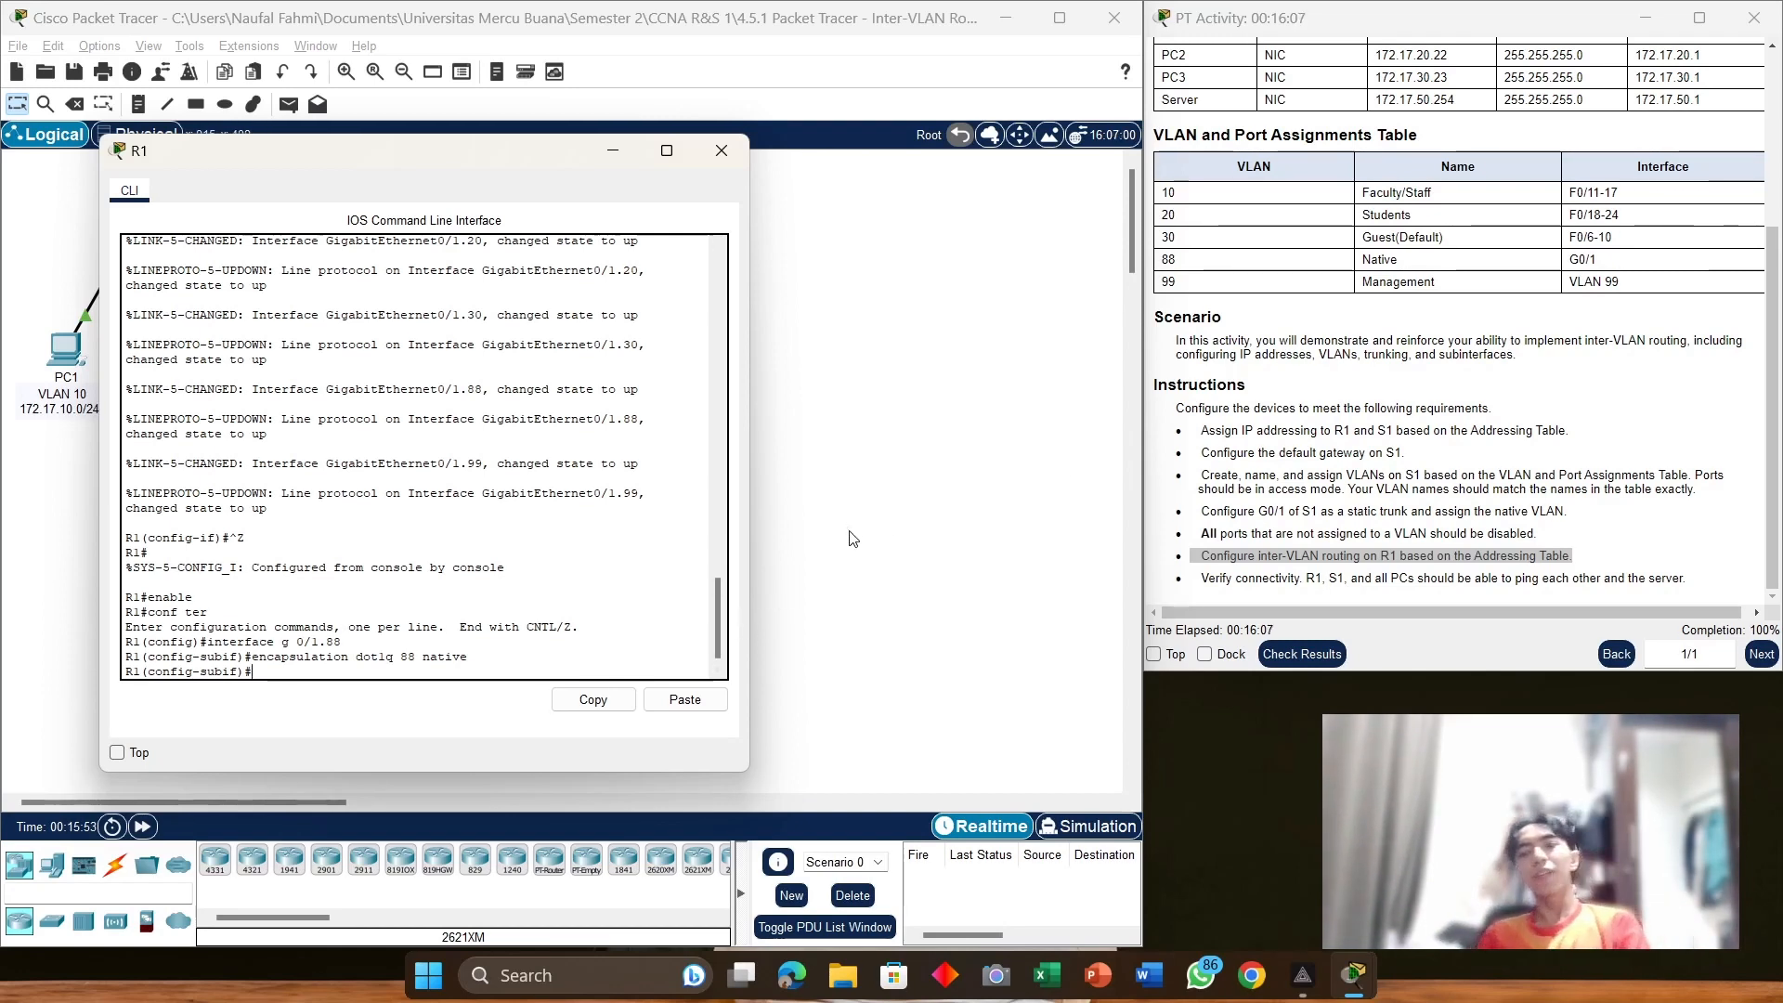
Step: Review the instruction on verifying connectivity between R1, S1, the PCs and the server, and close R1's window
double_click(1337, 577)
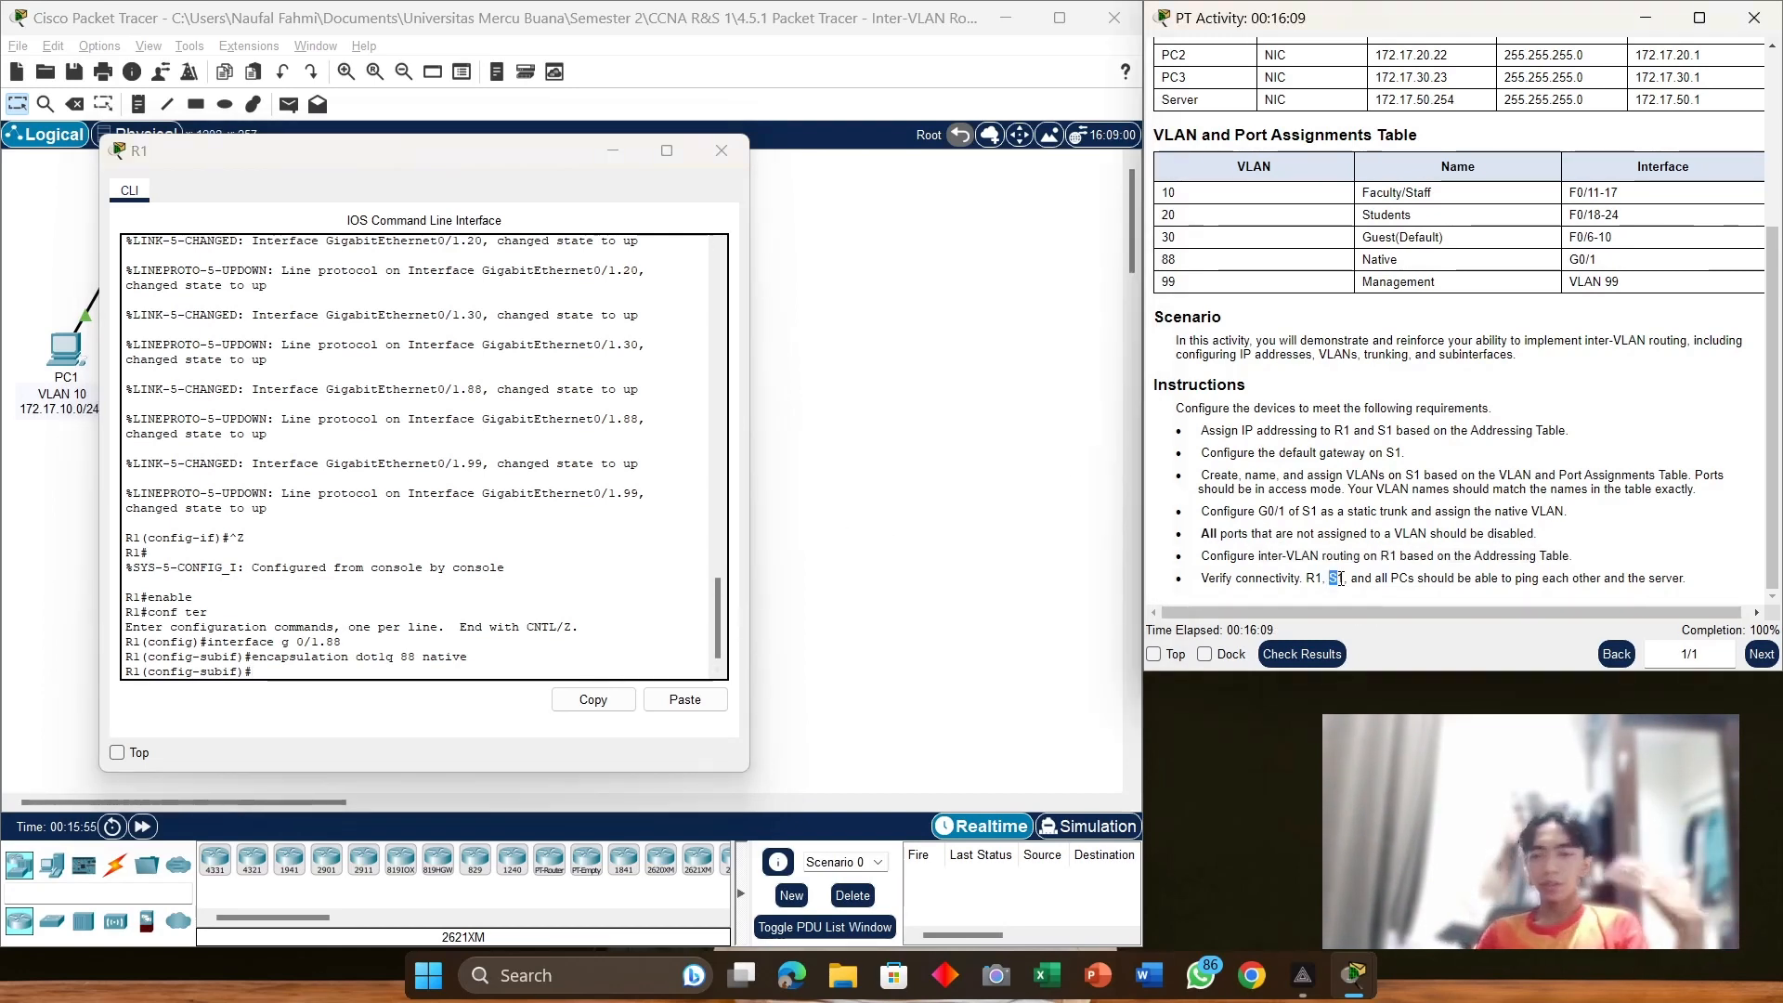
left_click_drag(1375, 578, 1552, 570)
left_click_drag(1656, 569, 1687, 582)
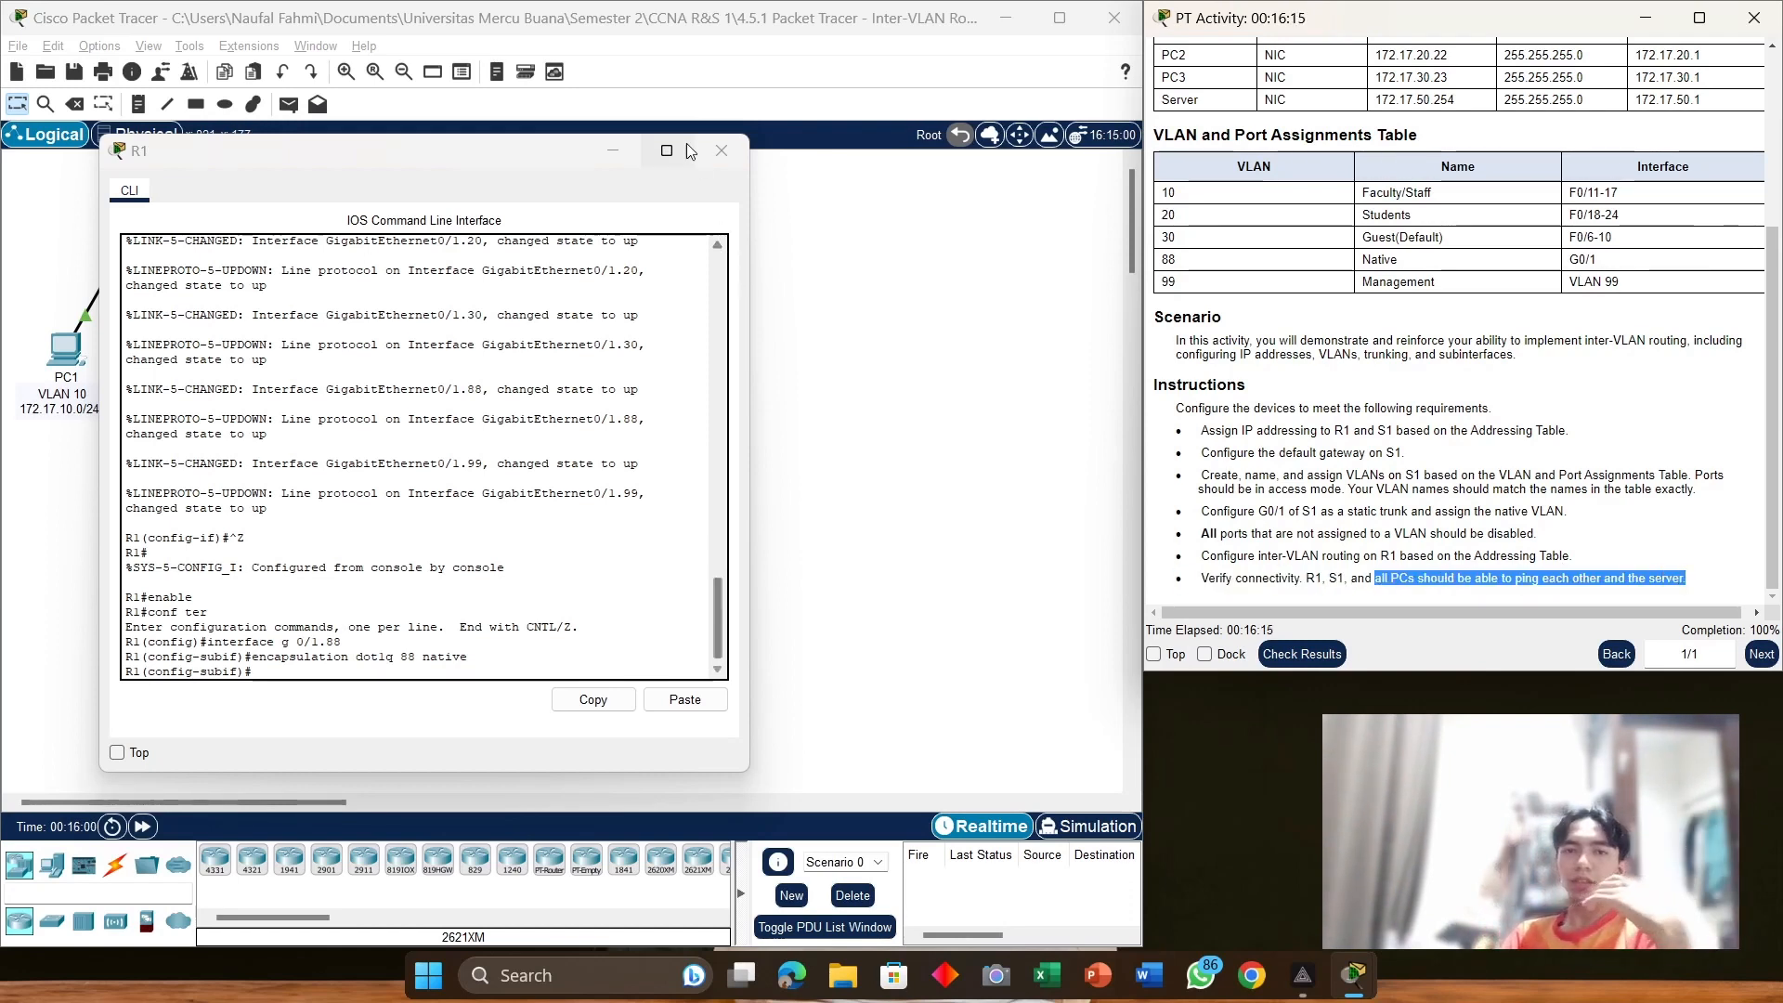
left_click(720, 153)
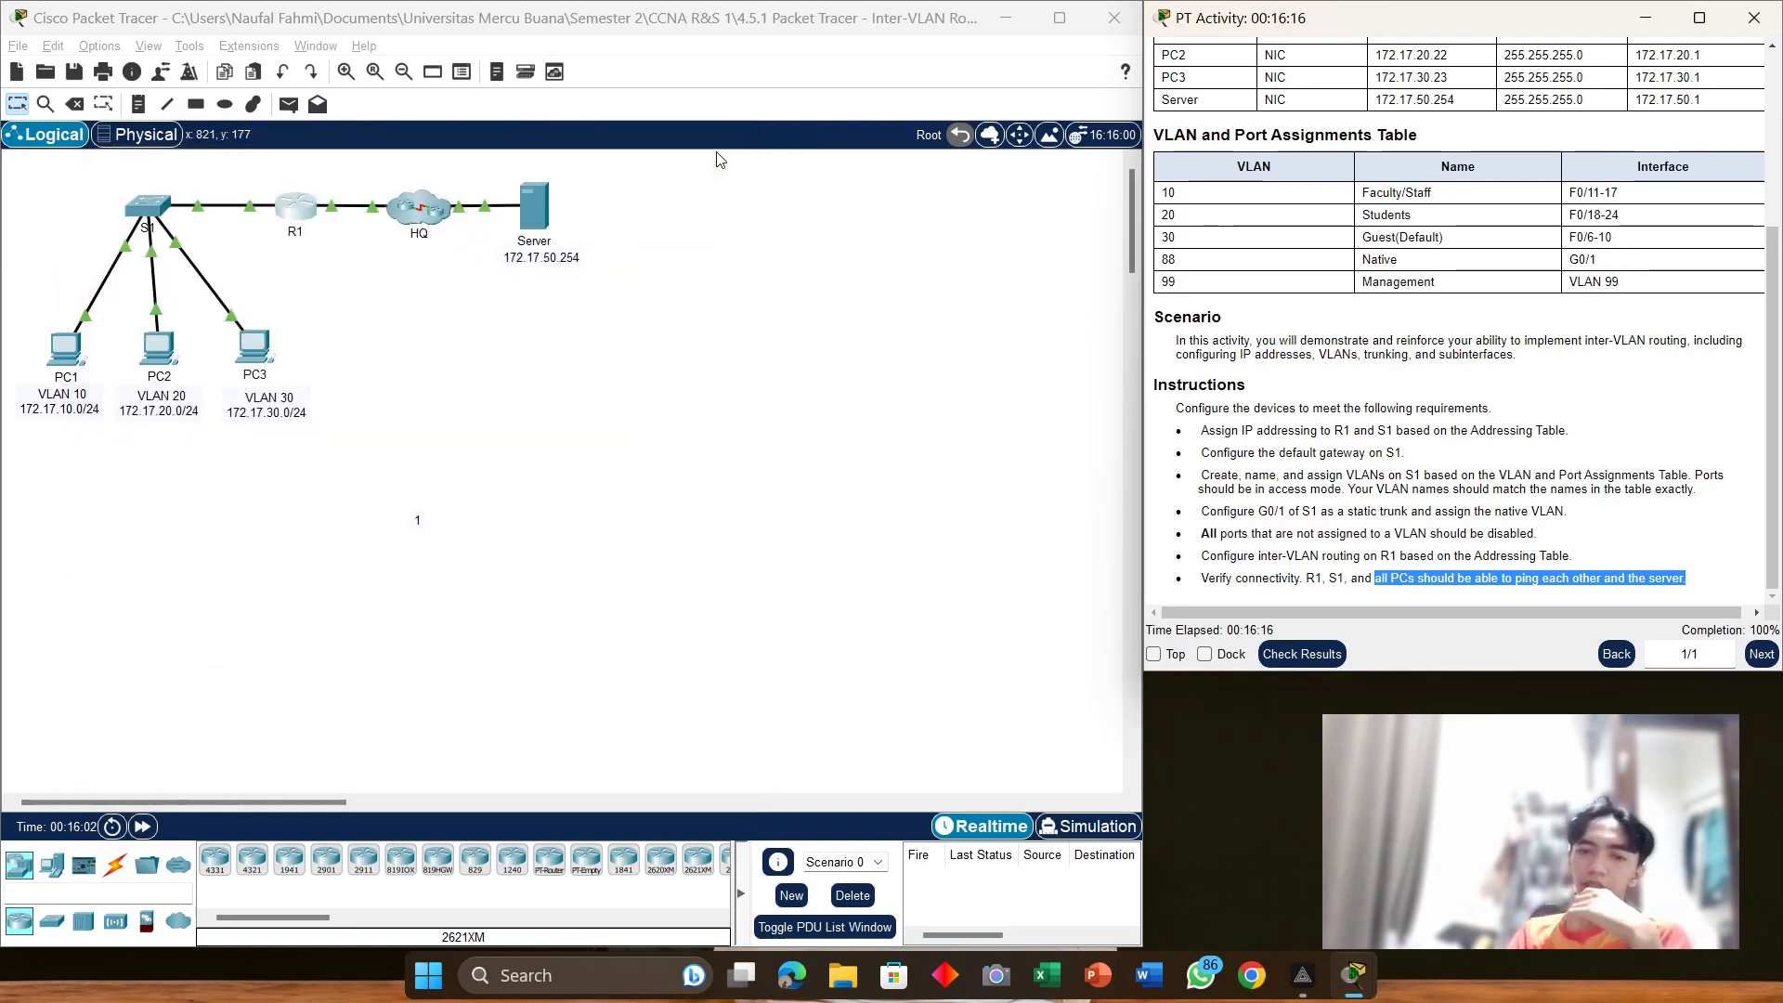
Step: Ping the server at 172.17.50.254 from PC1's Command Prompt
left_click(70, 358)
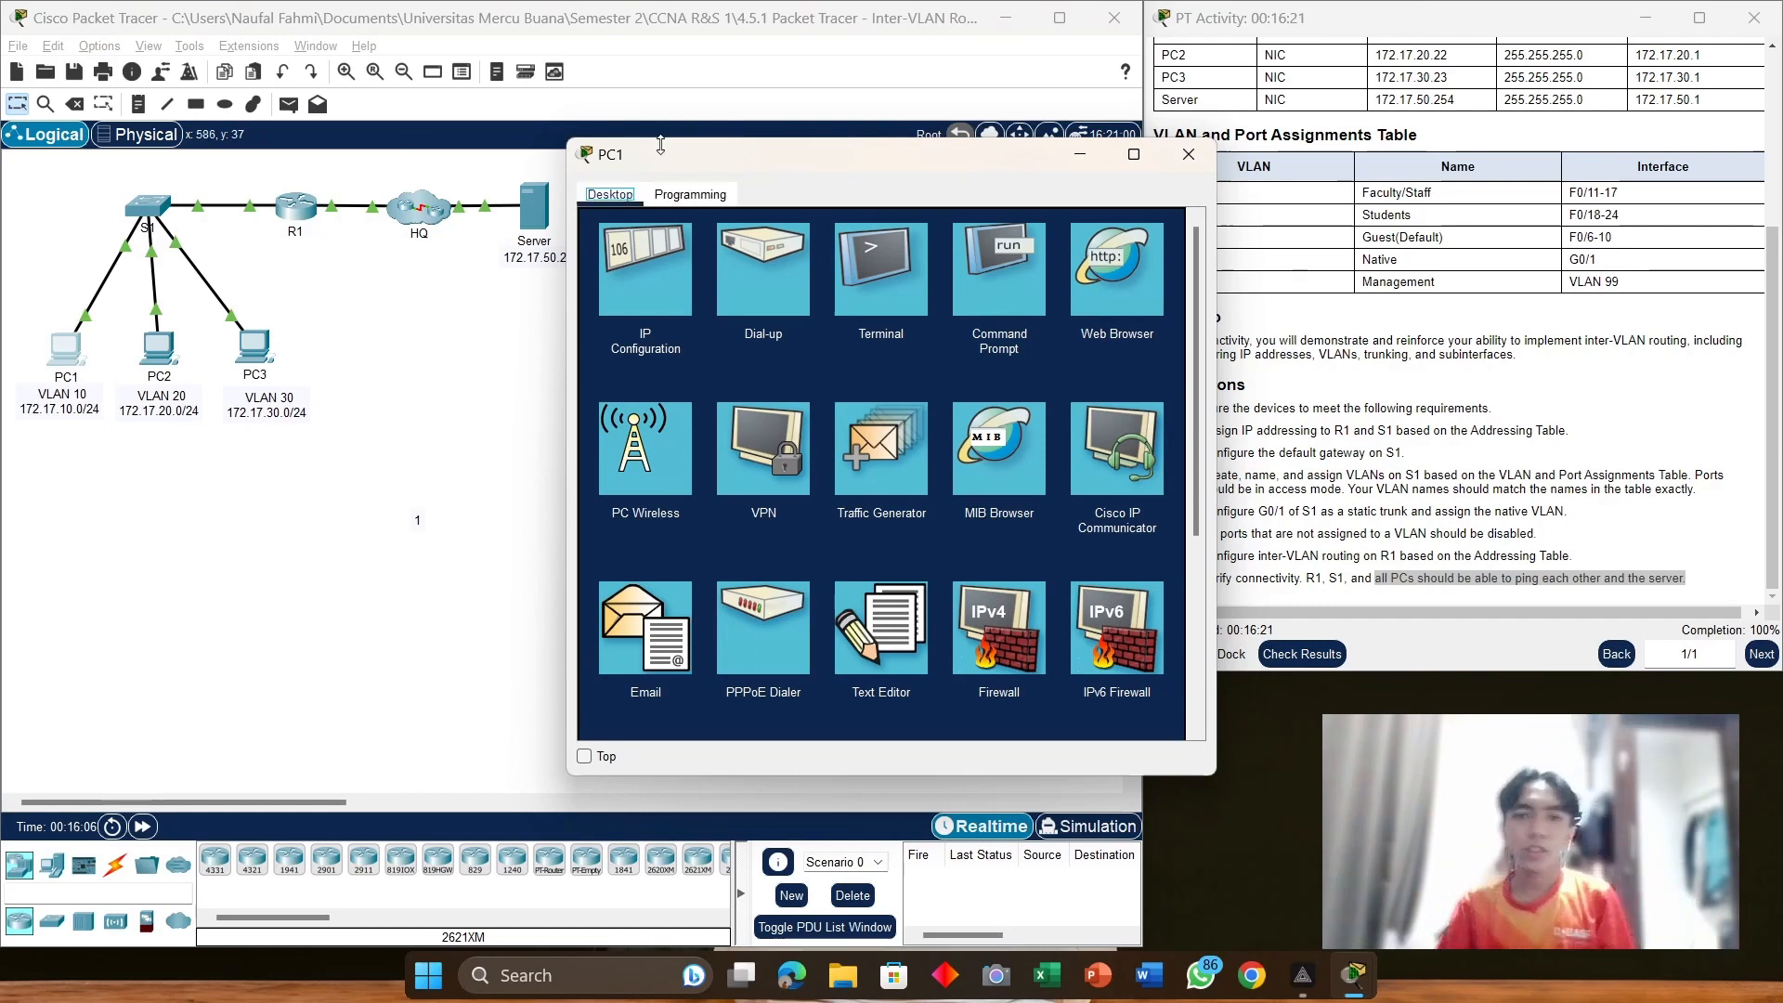
left_click(1010, 266)
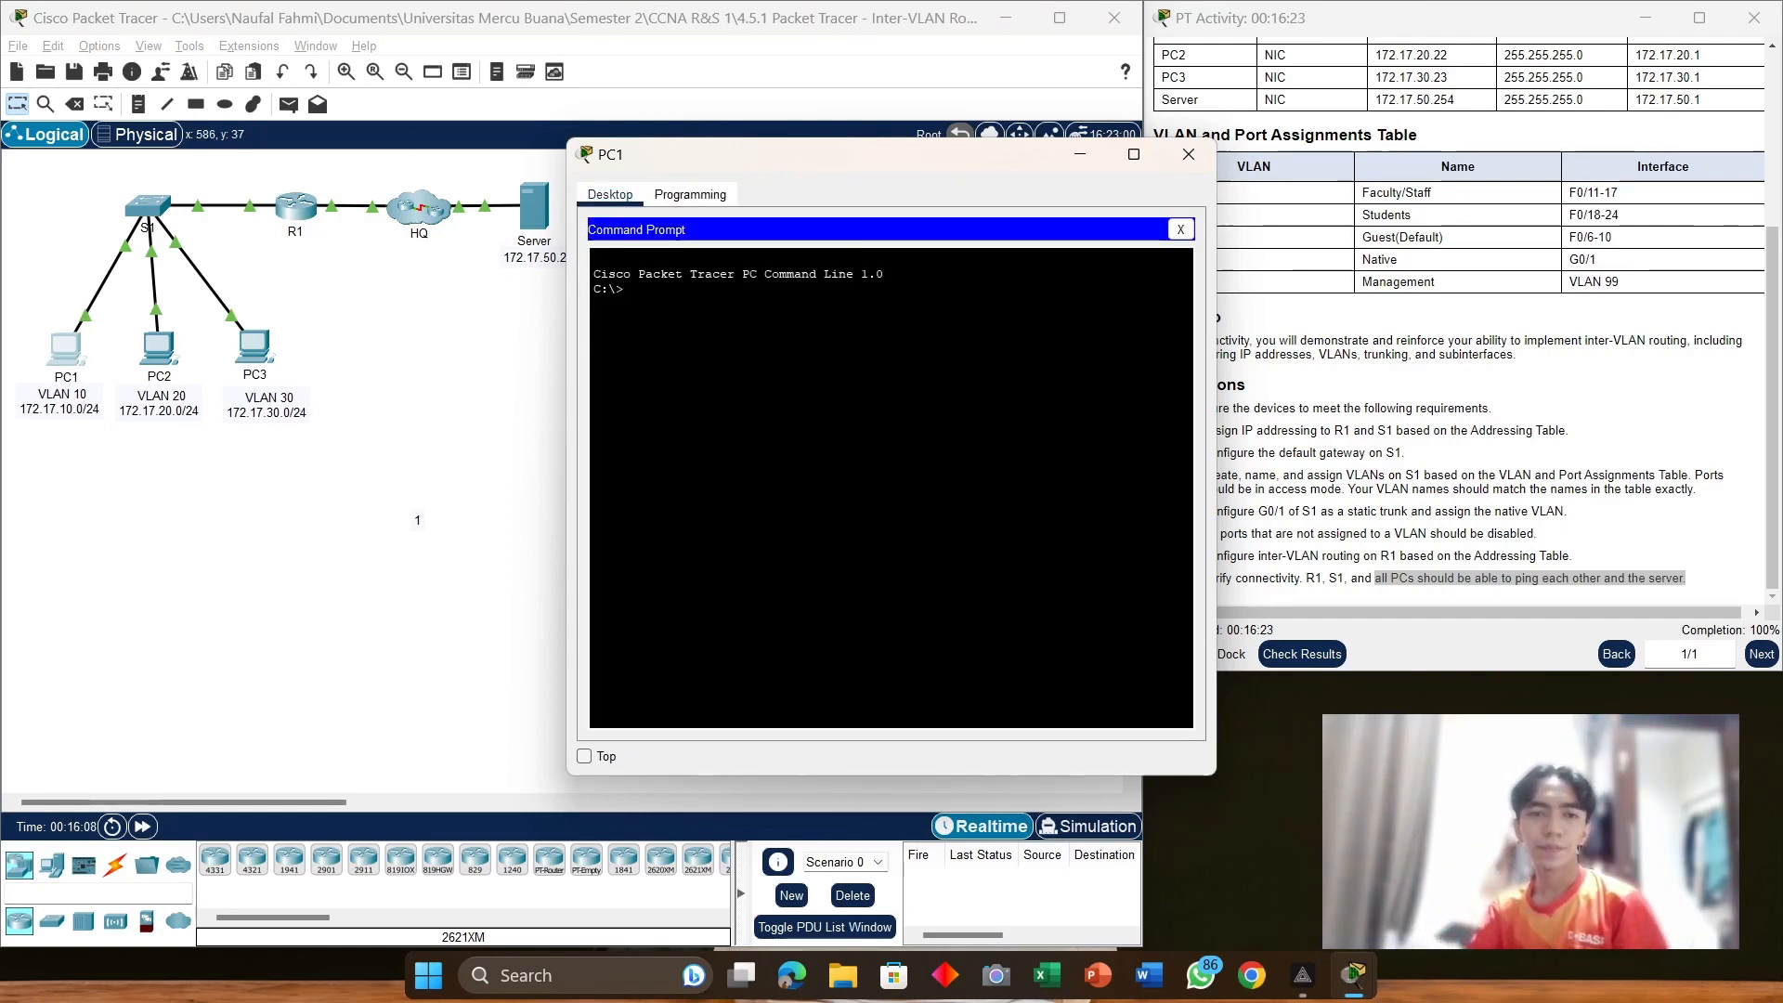
type("ping")
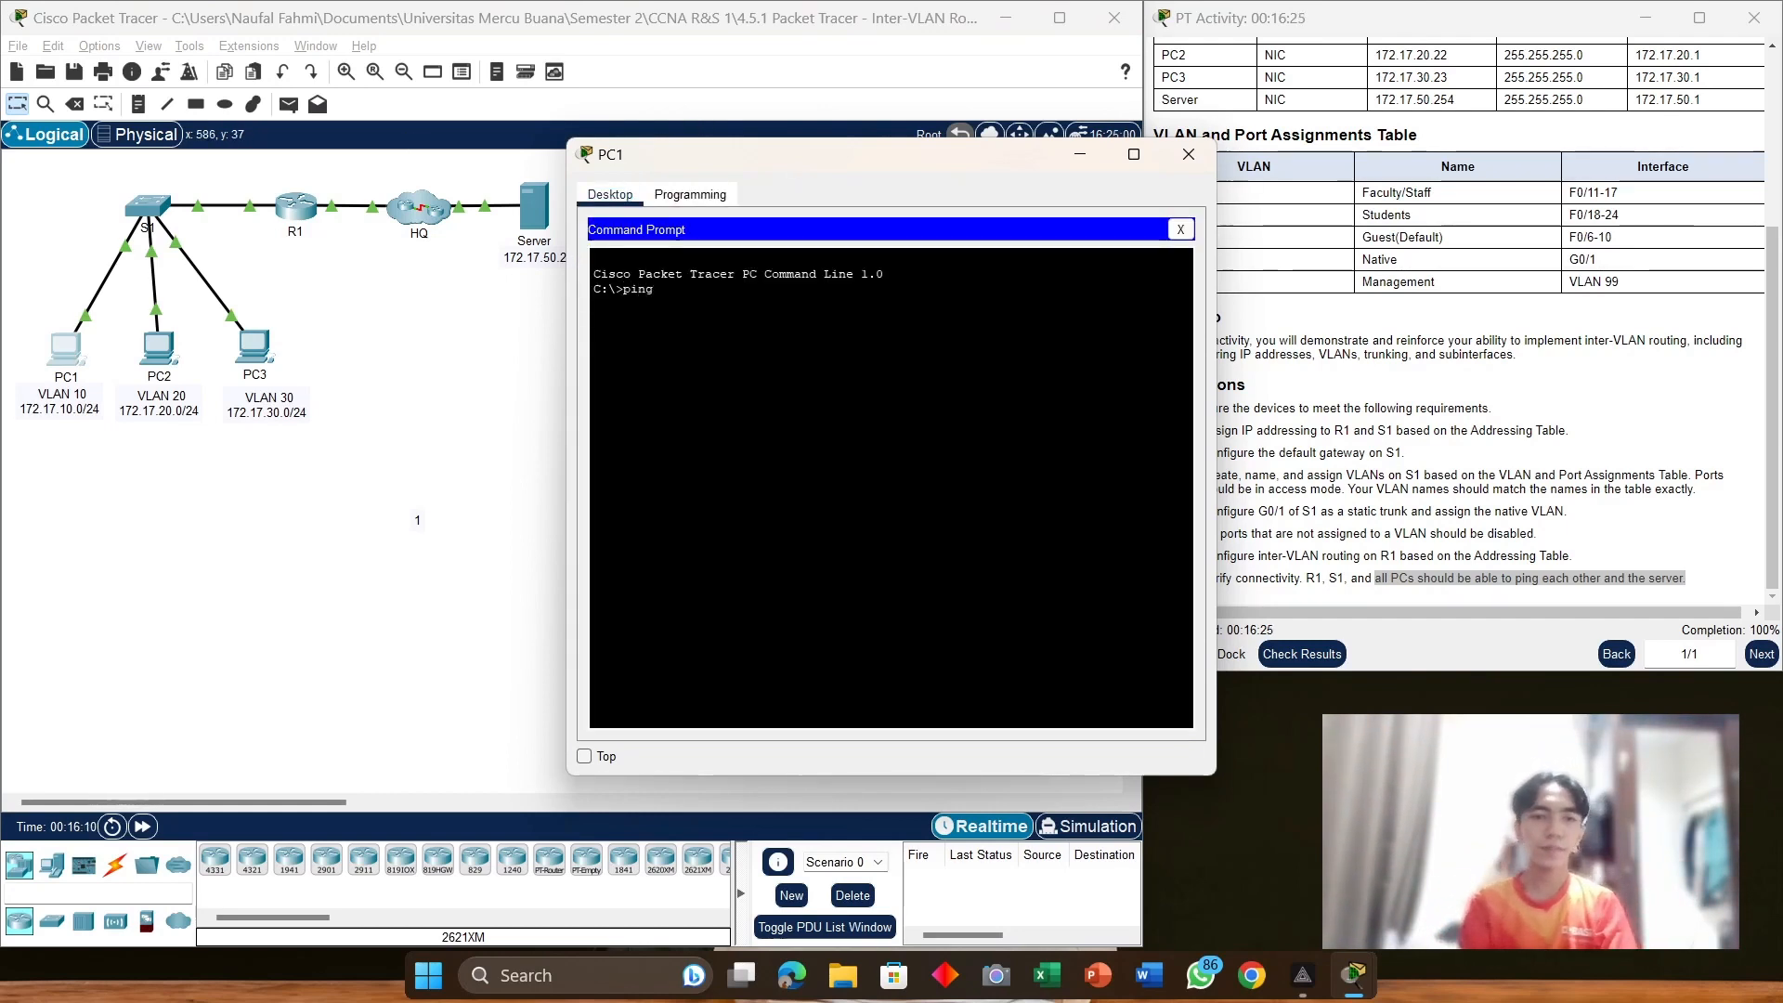
type(" 172")
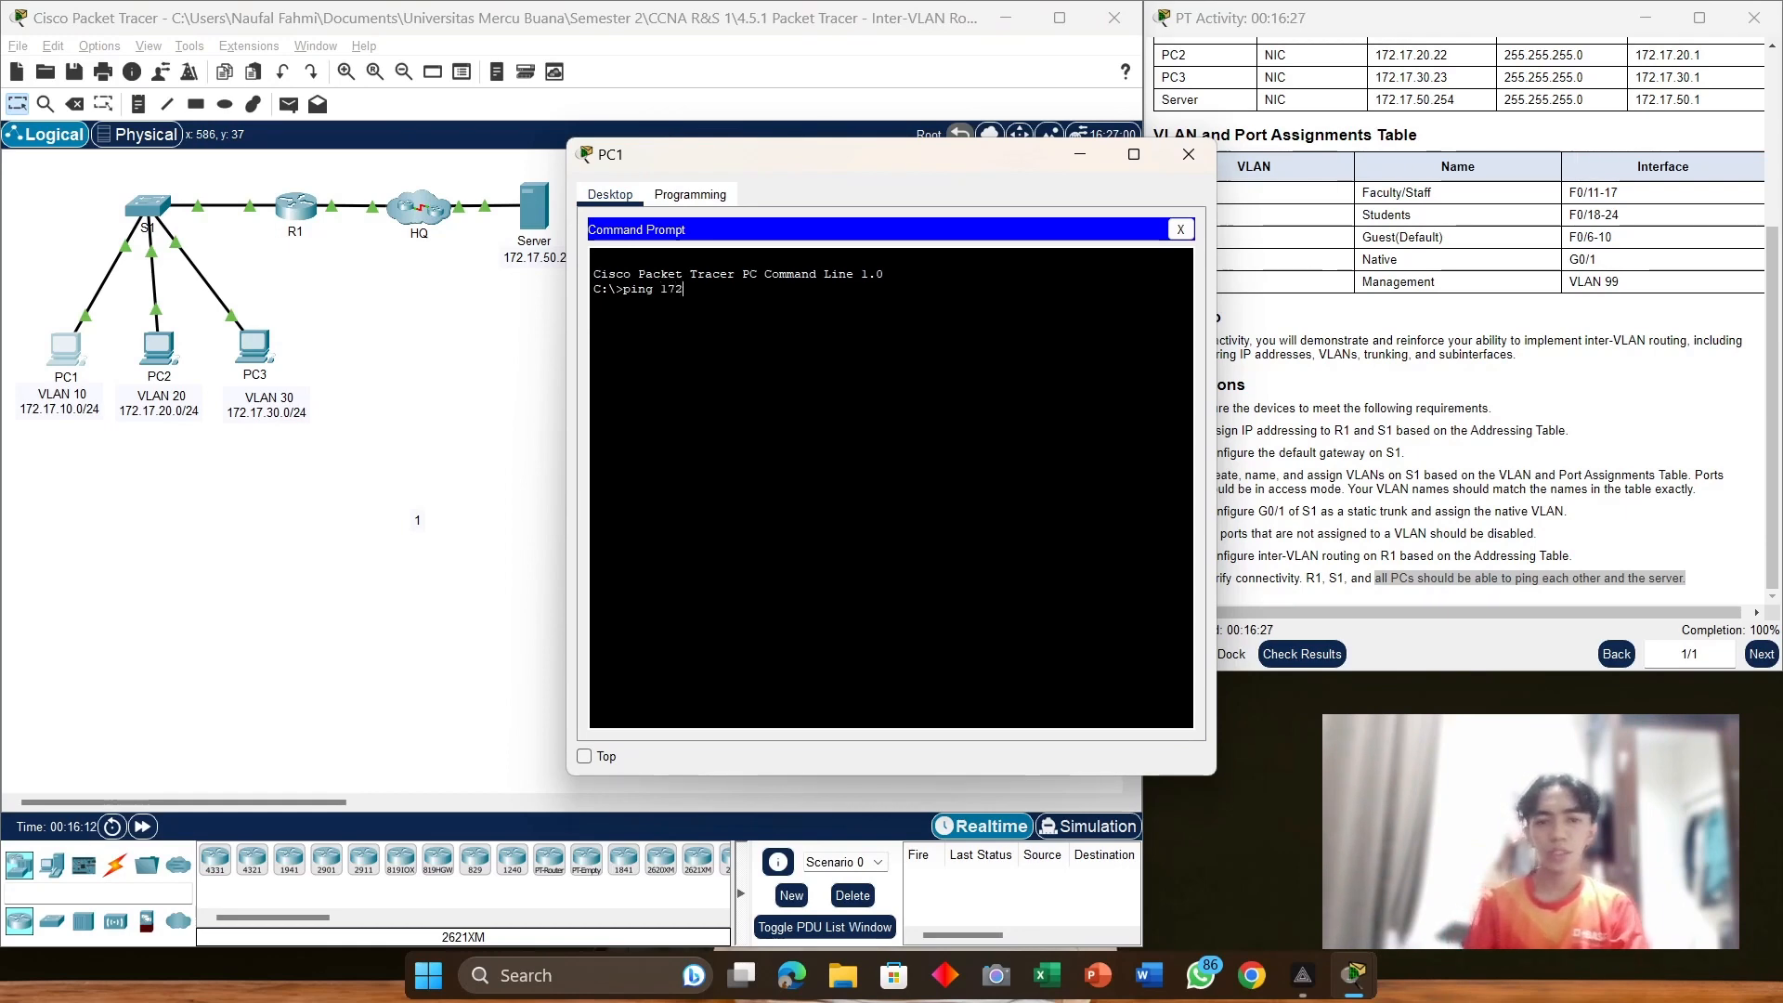
type(".17.50")
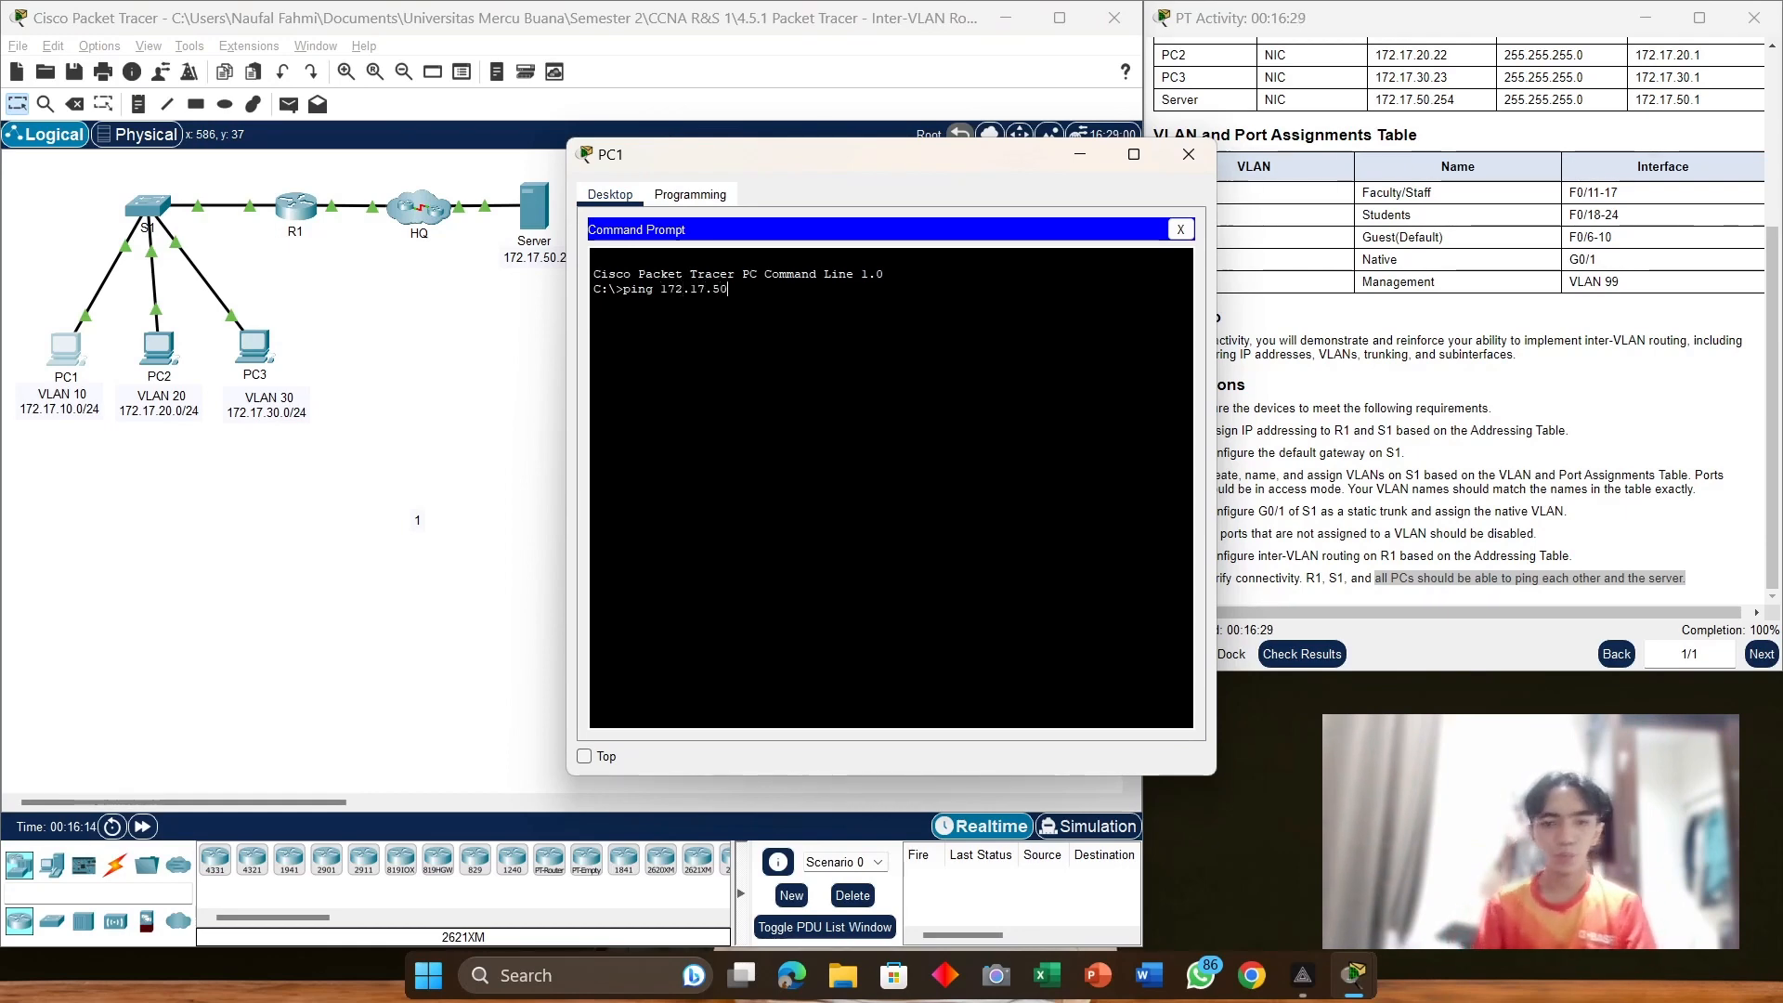
type(".254")
key("Return")
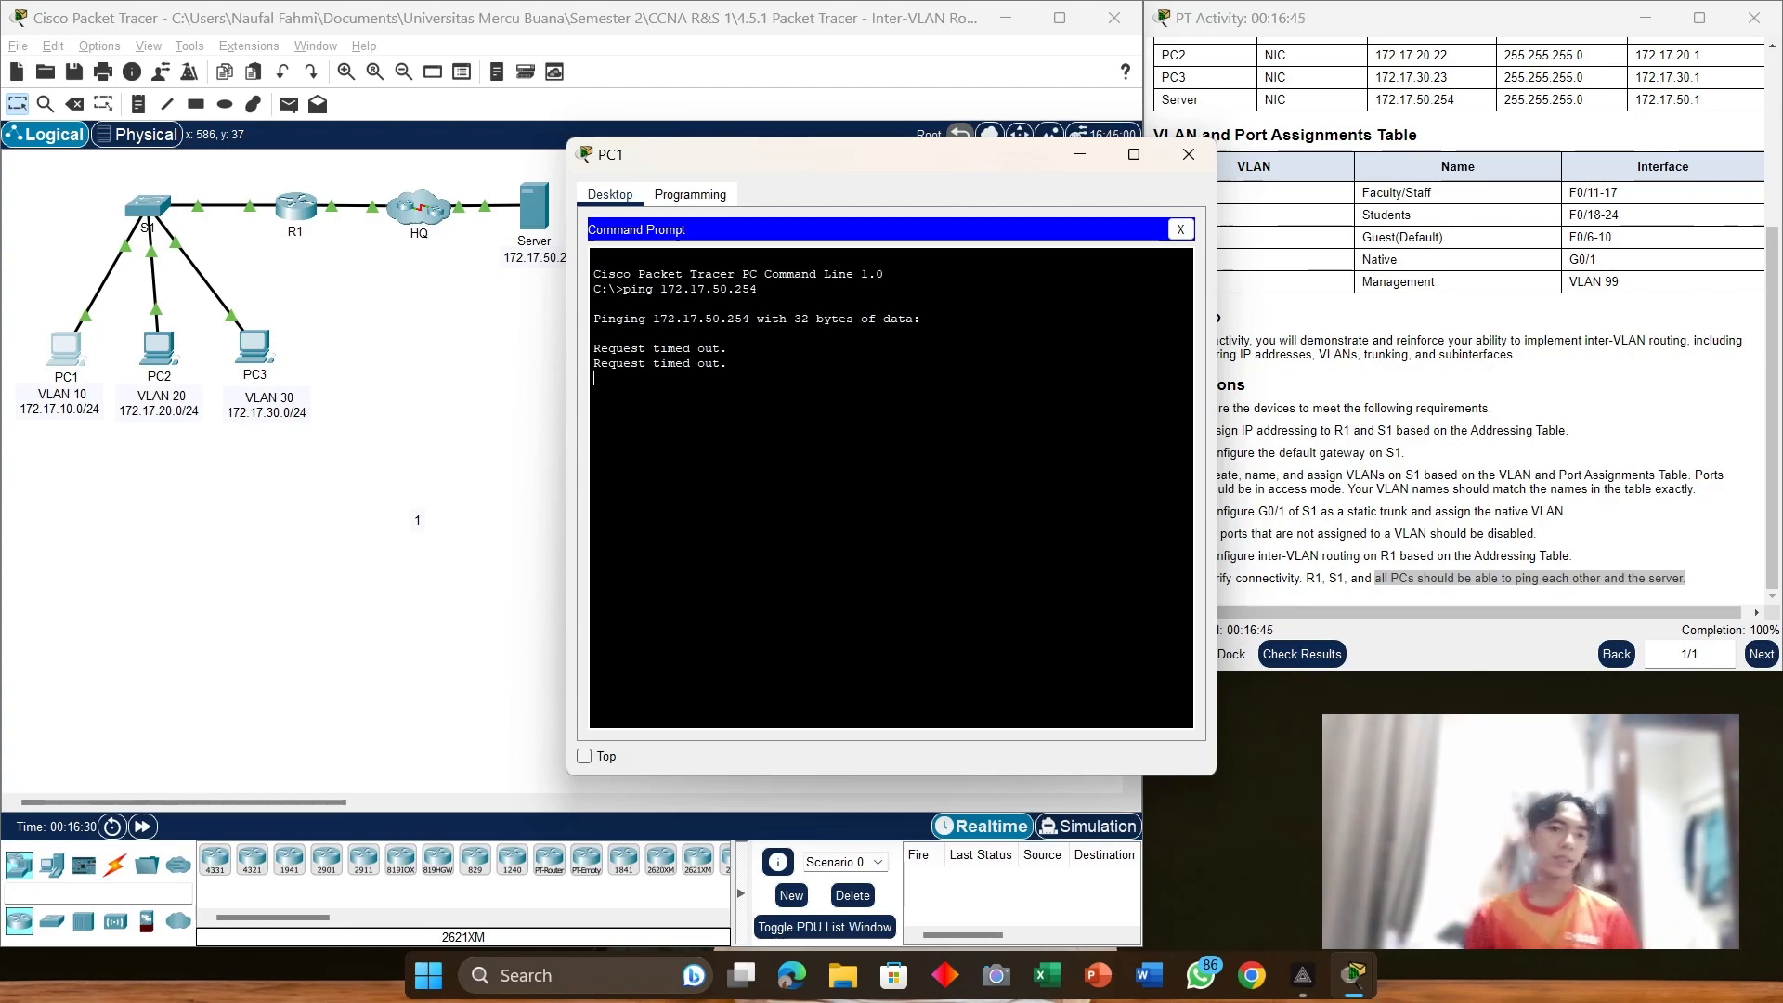
Step: Ping the server at 172.17.50.254 from PC2's Command Prompt and move PC2's window aside
left_click(156, 342)
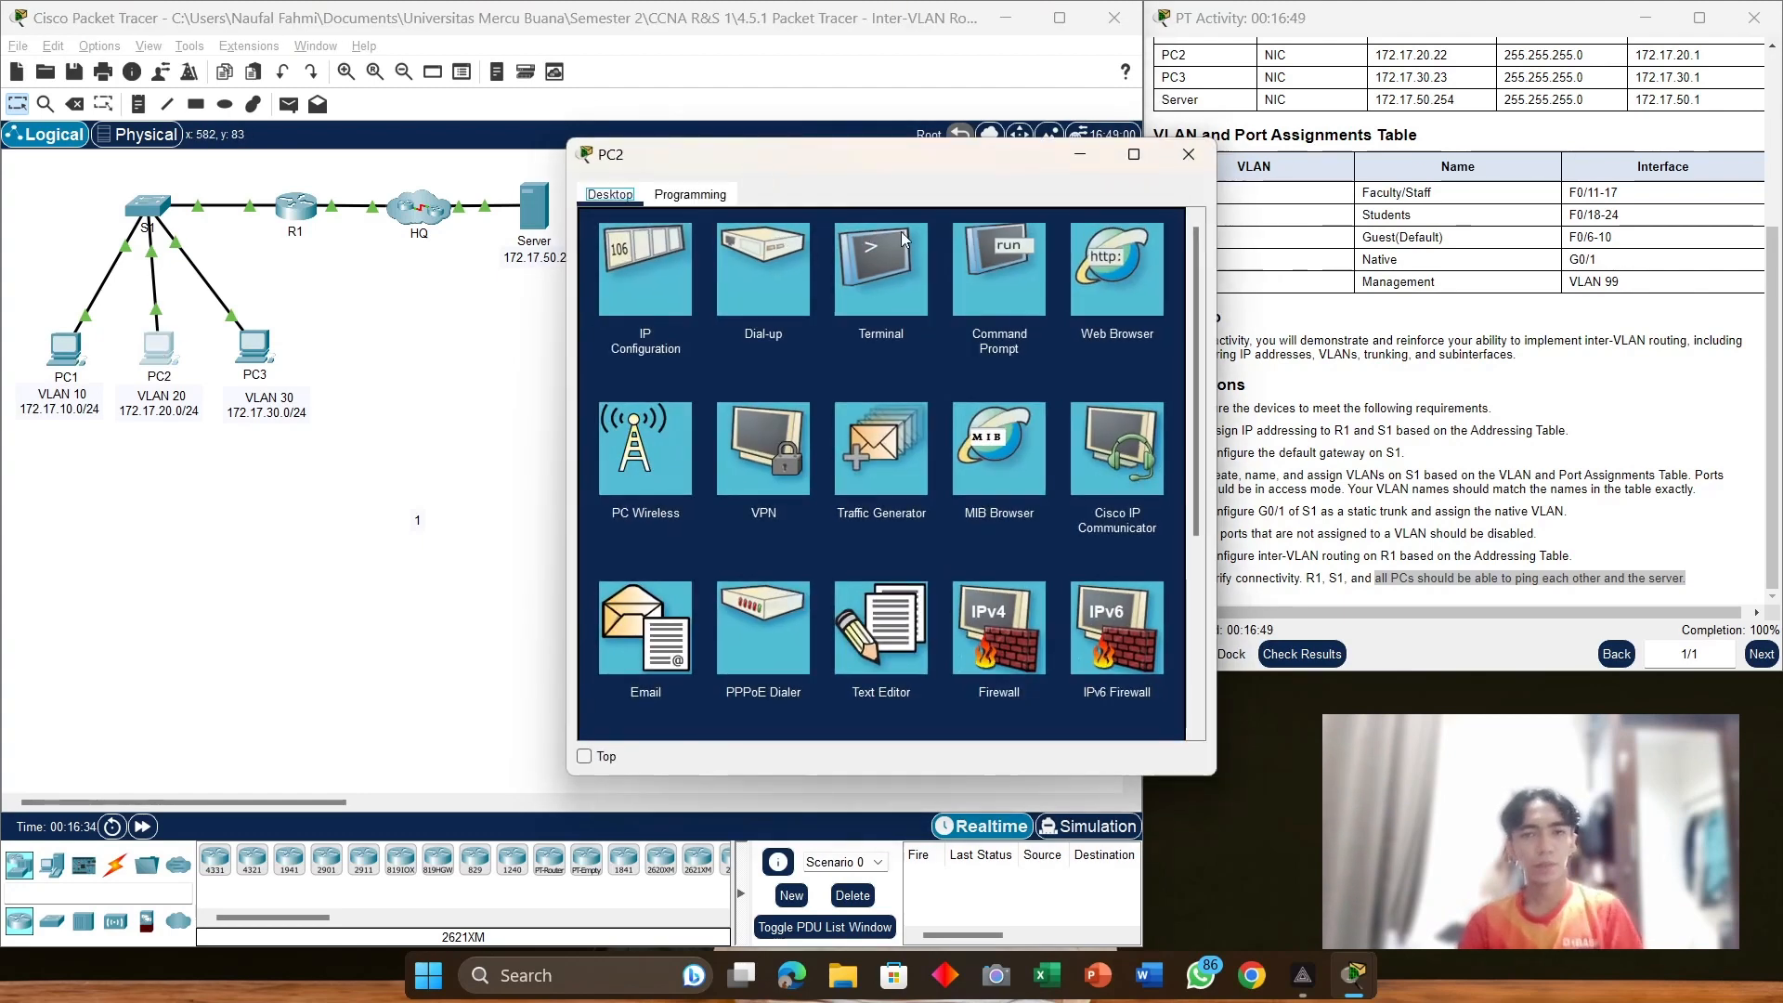
left_click(971, 250)
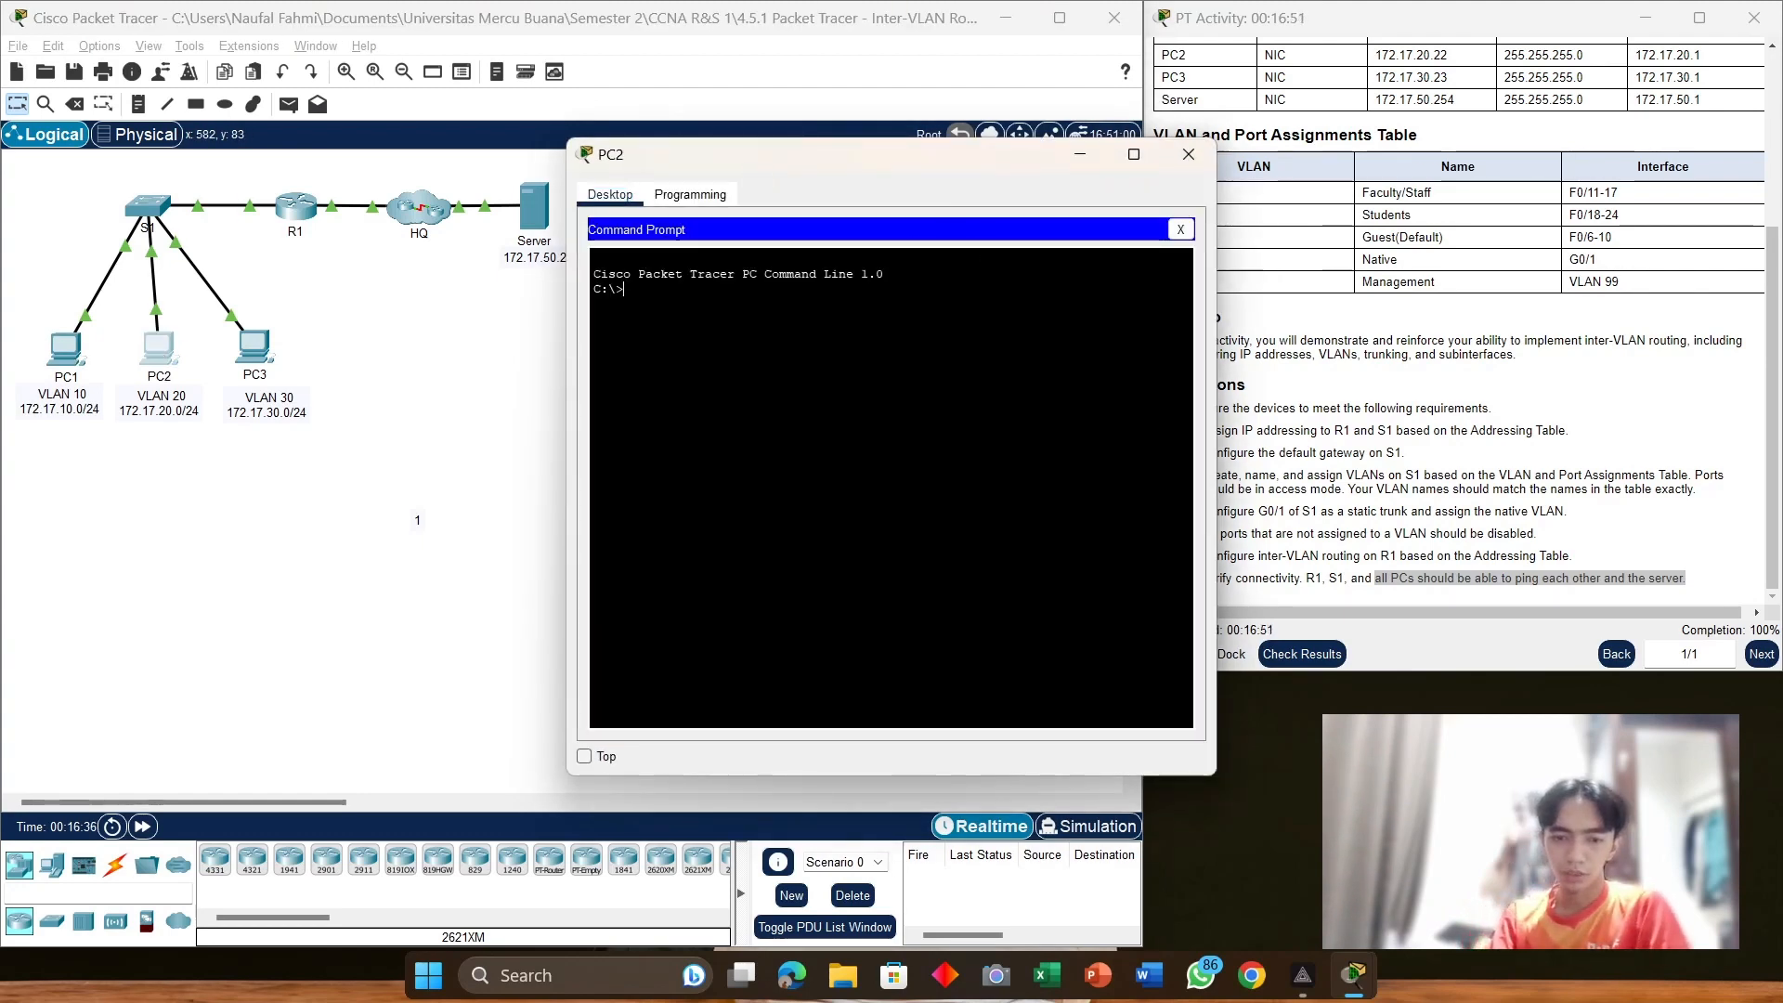
type("ping 172.17.")
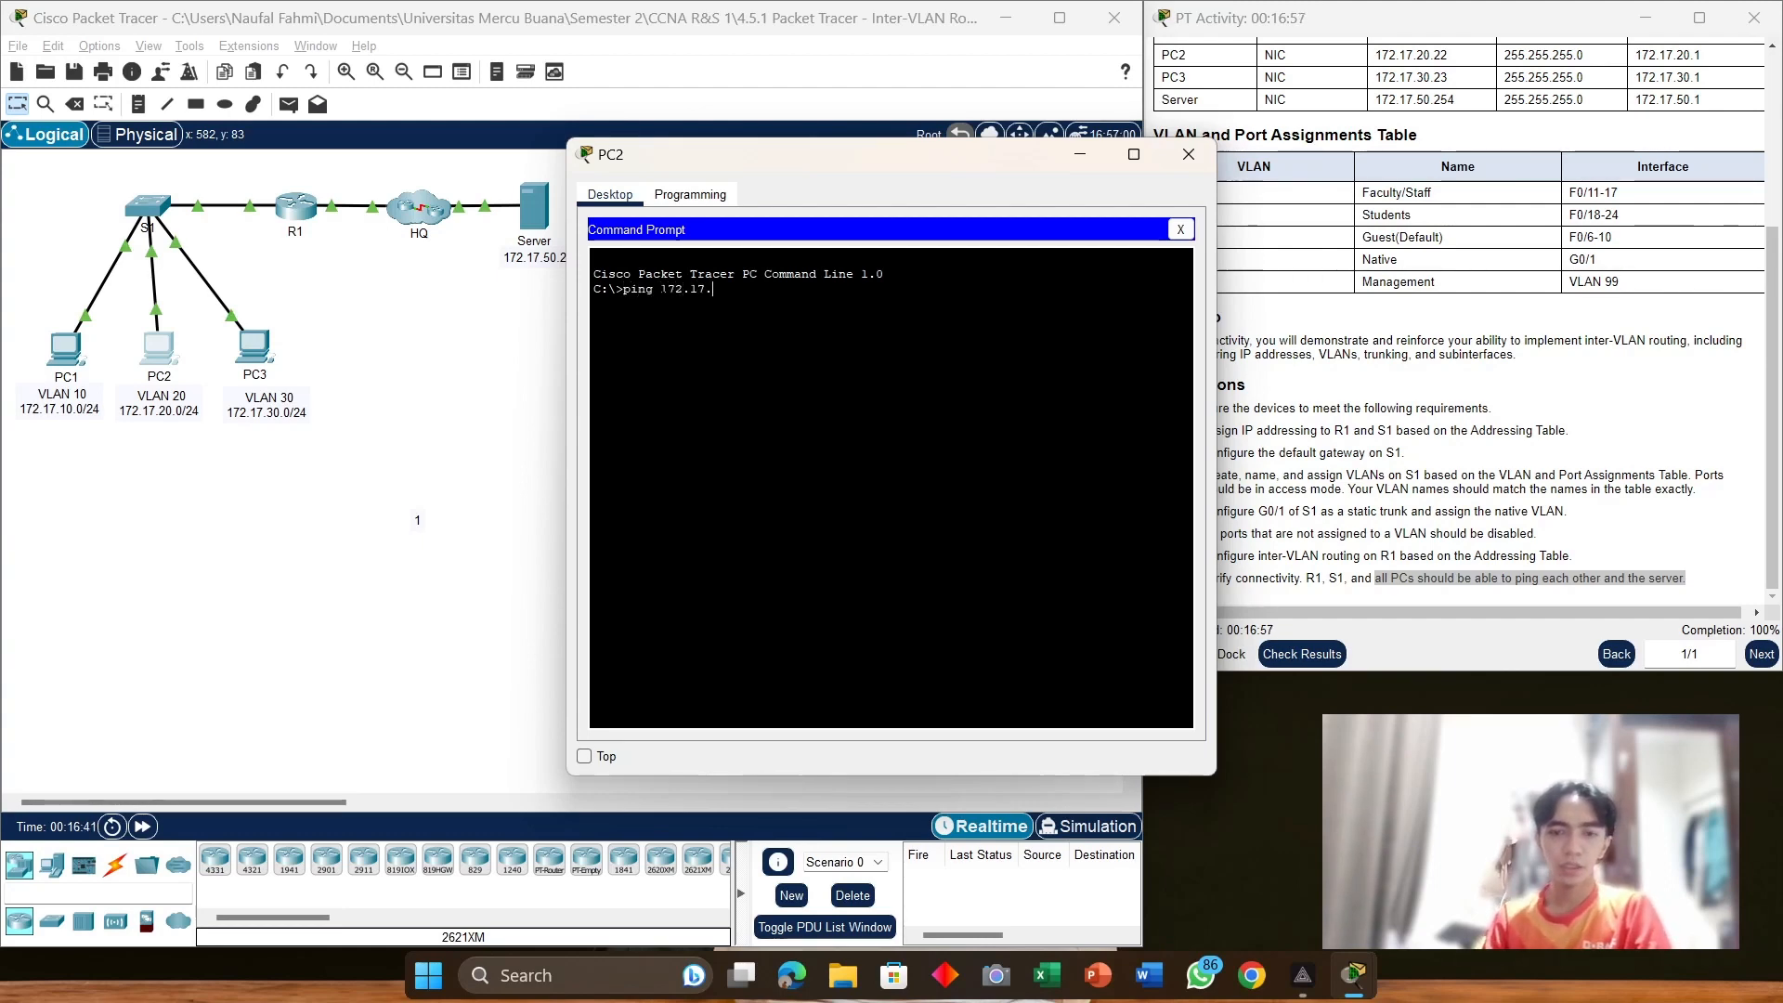
type("50.254")
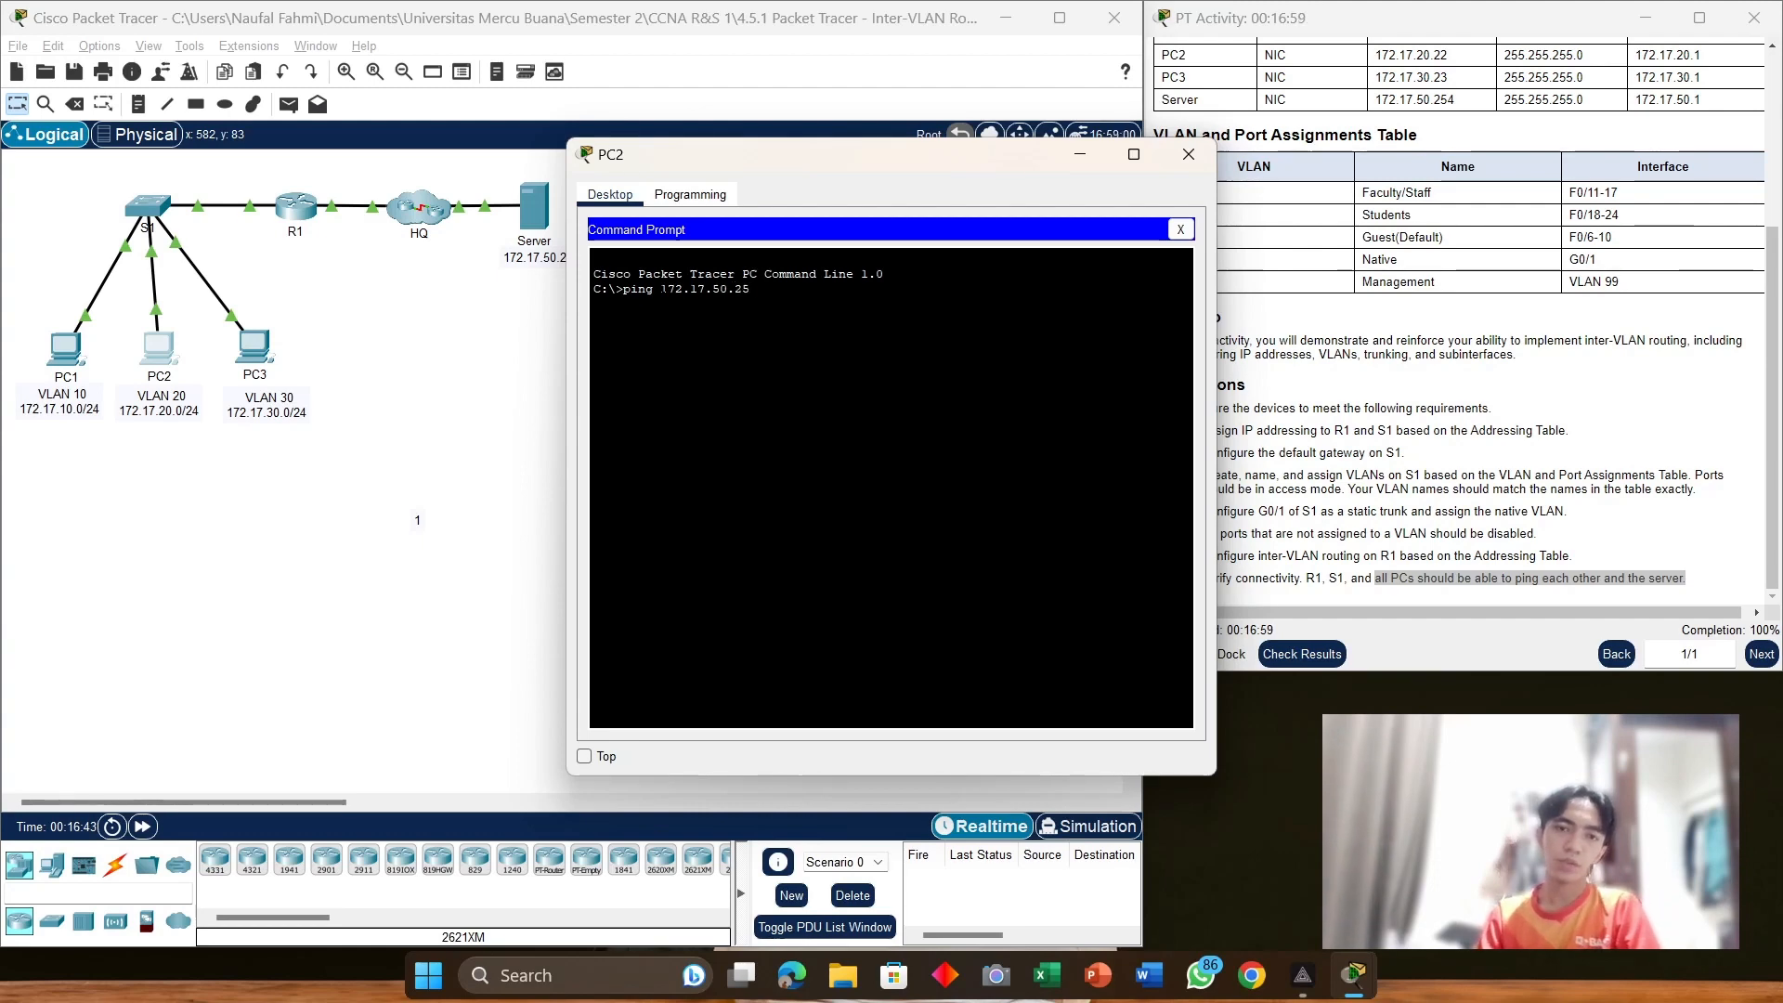
key("Return")
left_click_drag(829, 156, 1141, 85)
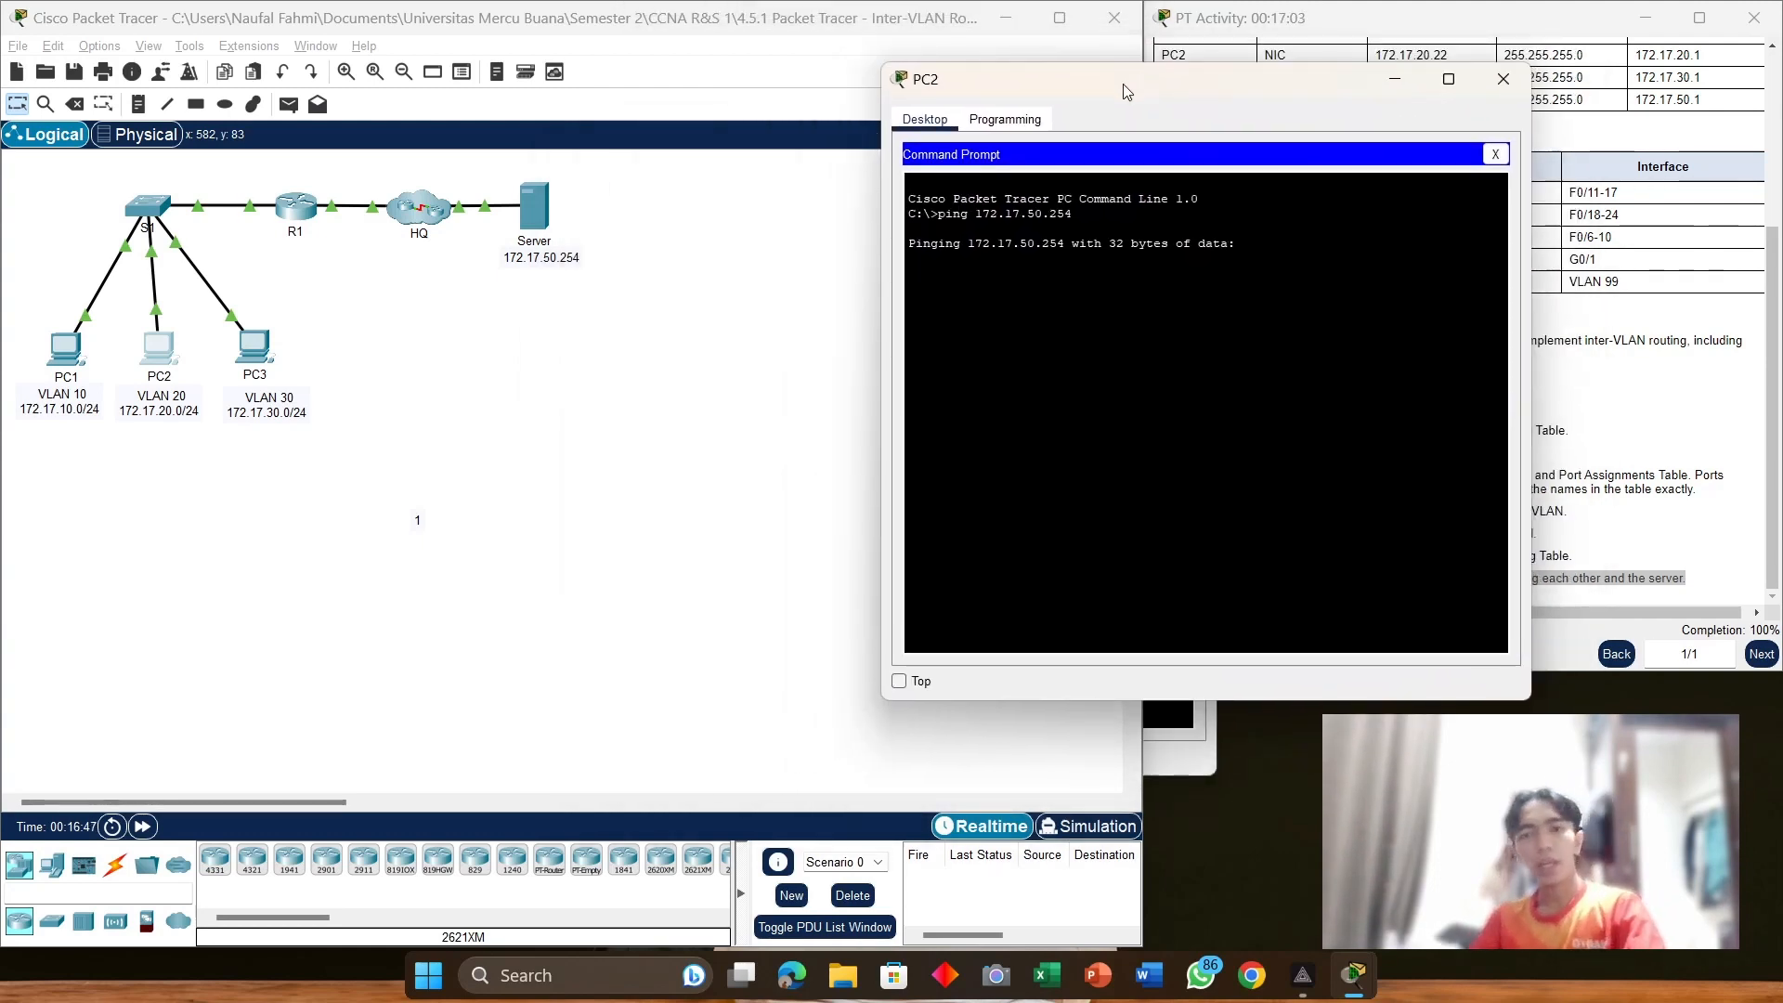
Step: Ping the server at 172.17.50.254 from PC3's Command Prompt and move PC3's window aside
left_click(249, 357)
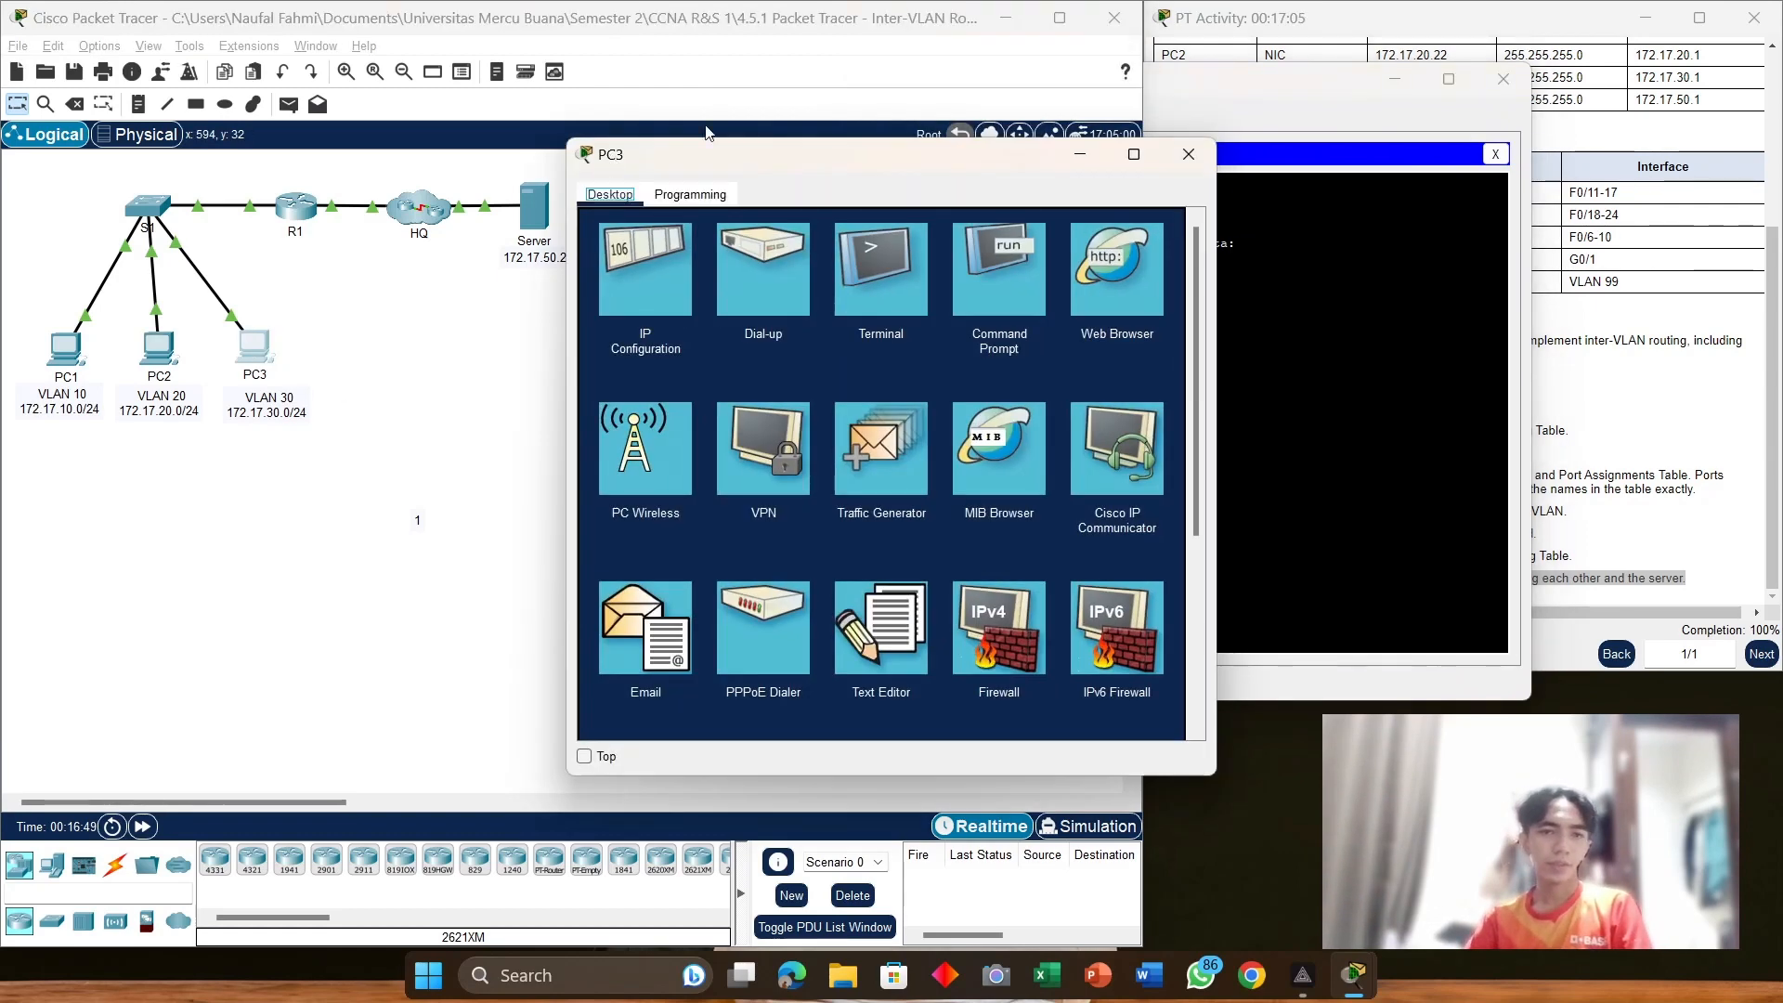
left_click(958, 244)
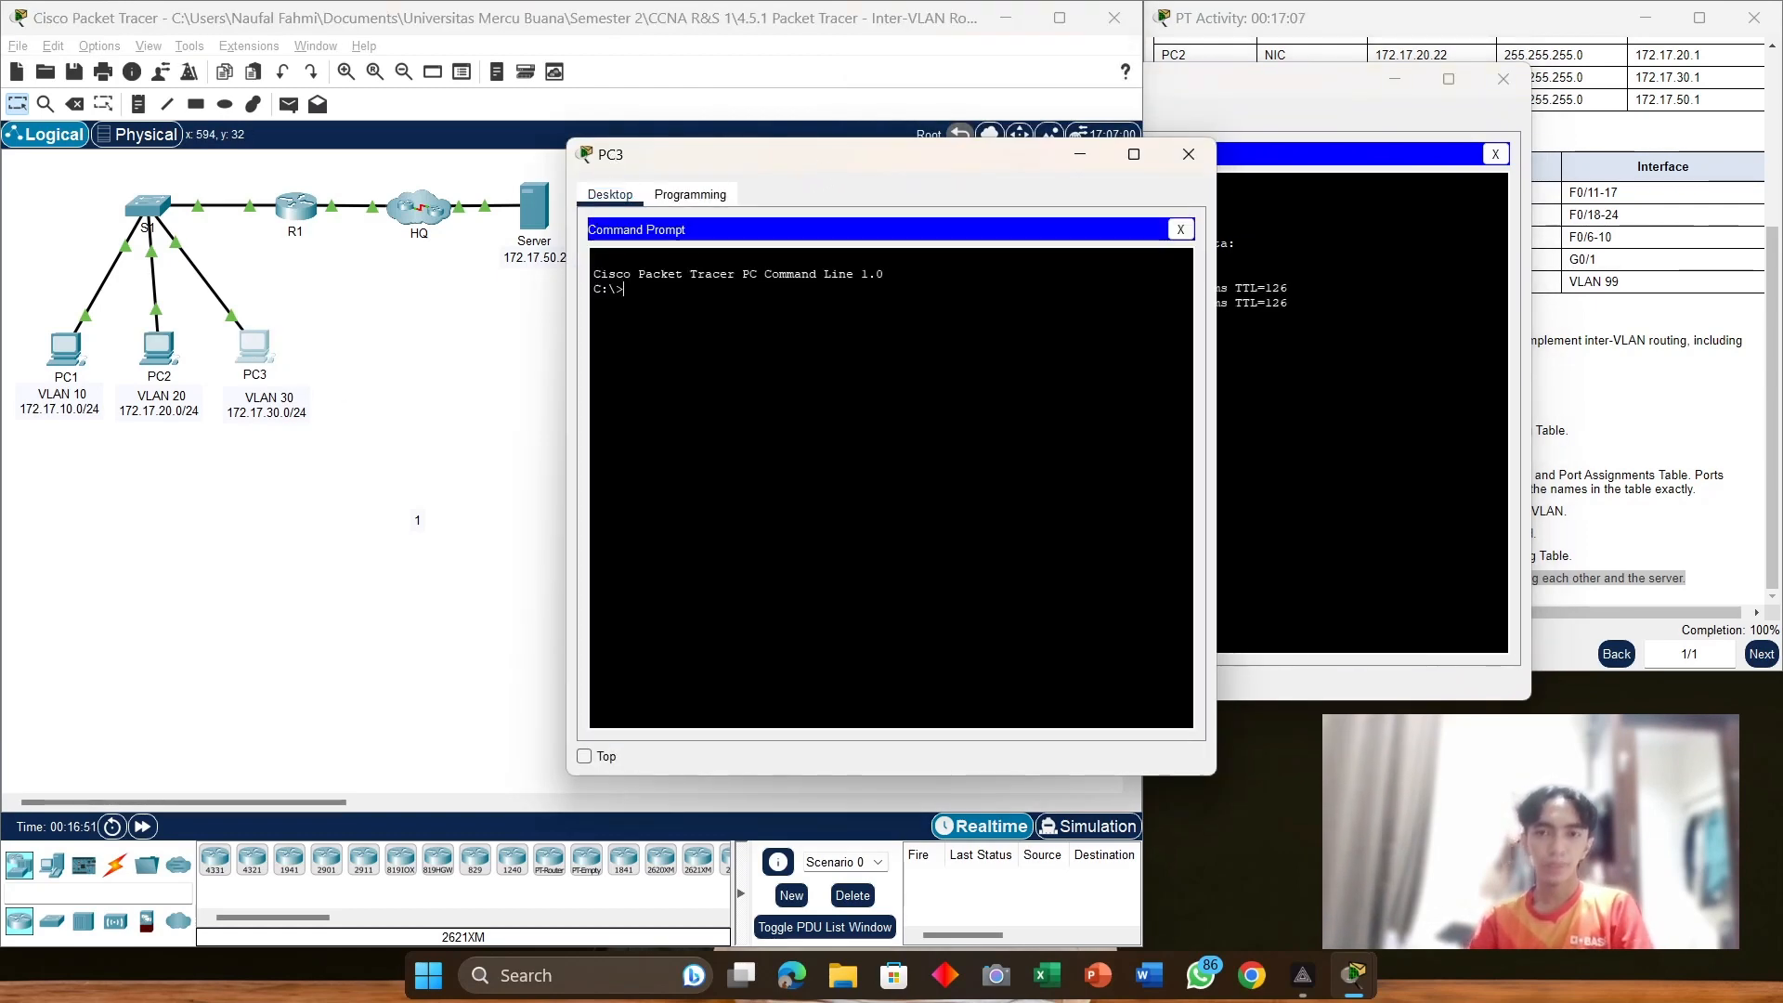
type("ping 1")
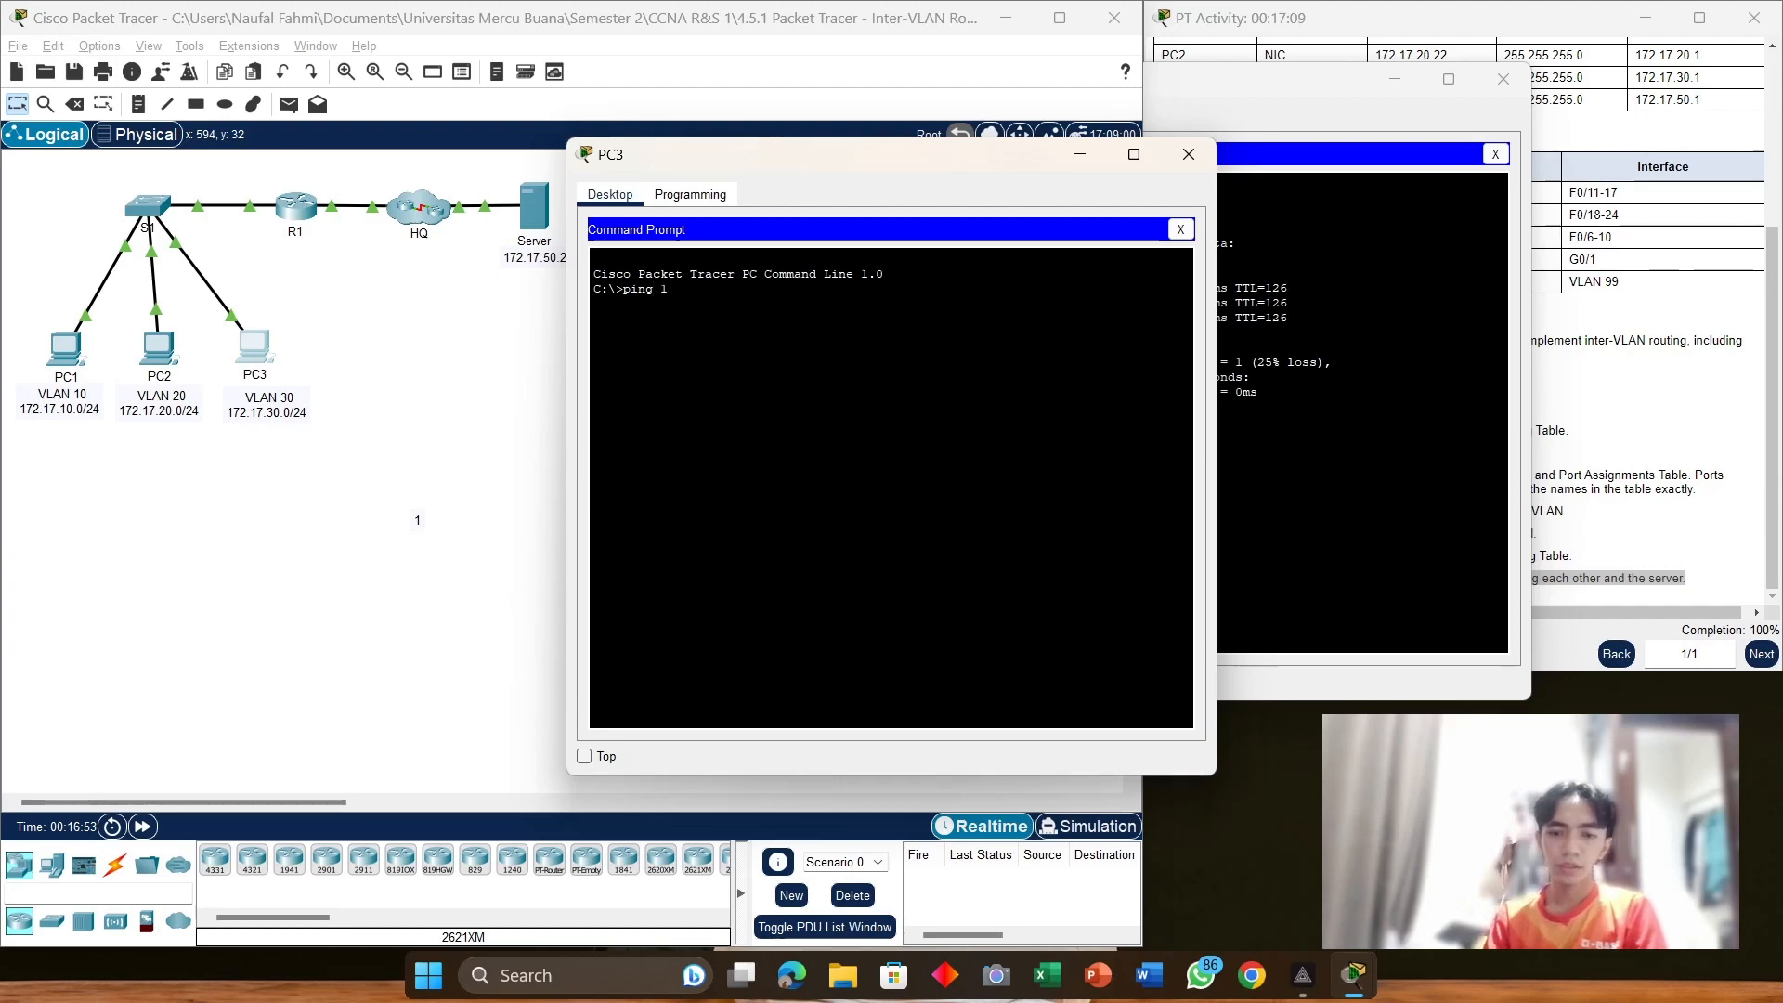
type("72.17.5")
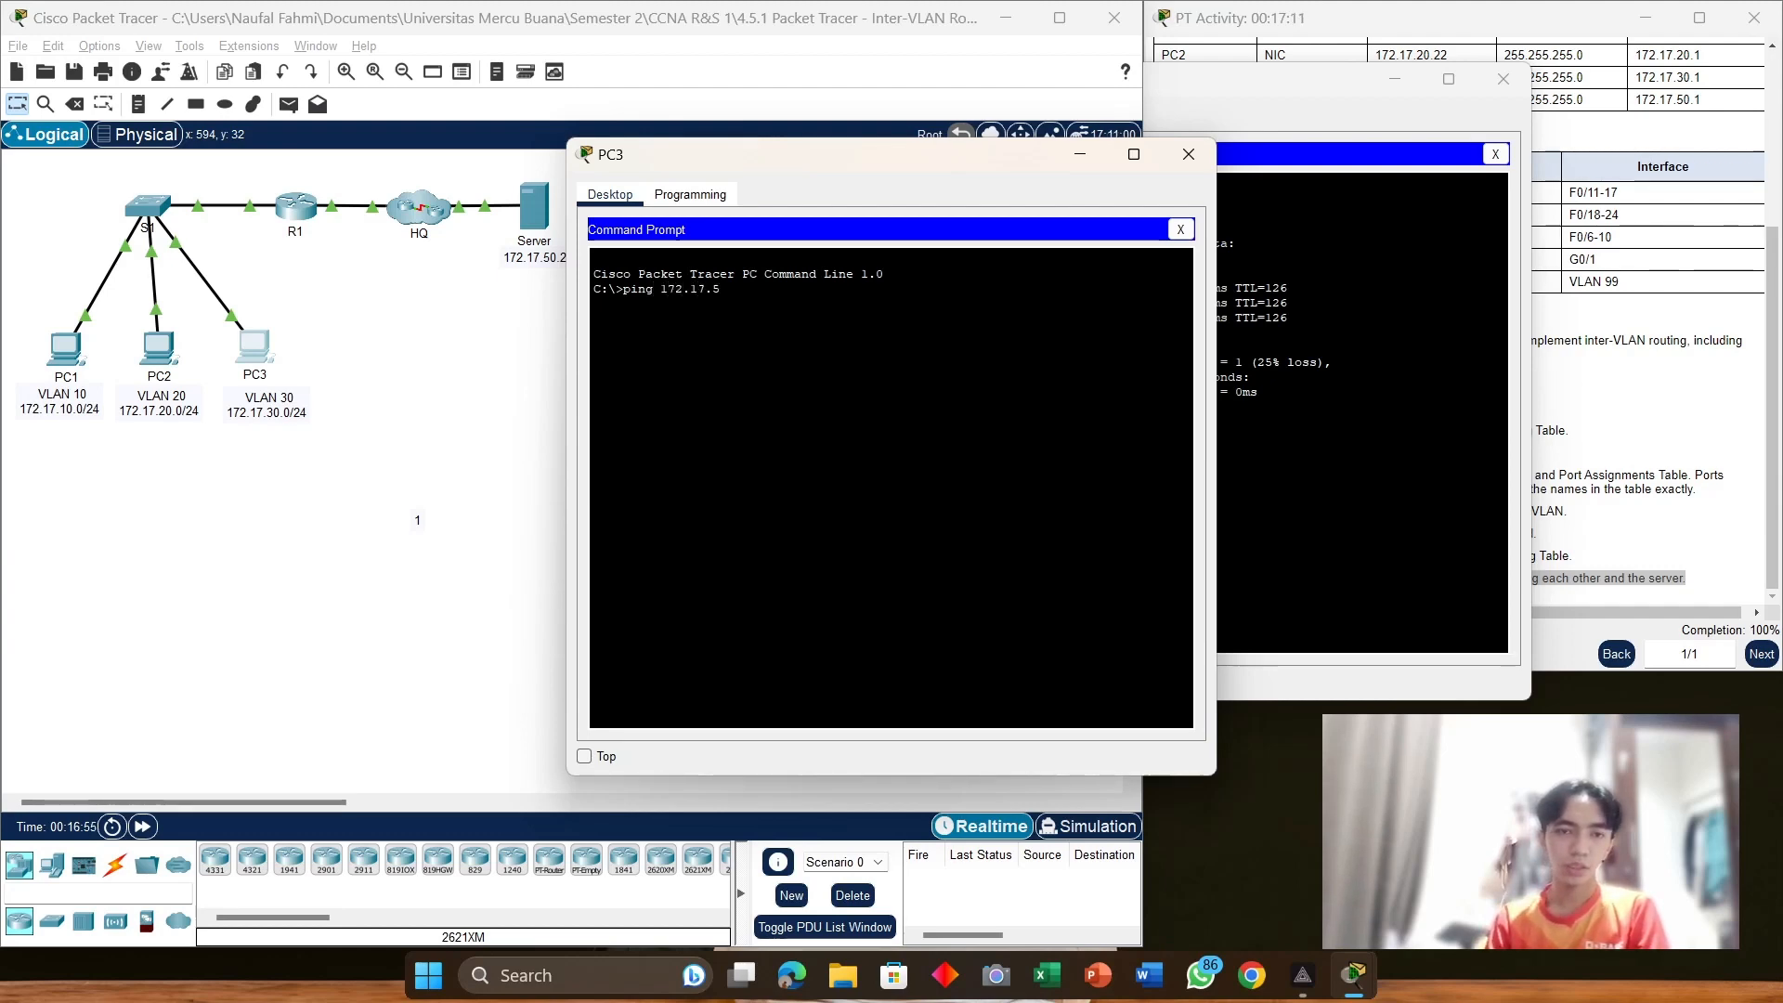
type("0.25")
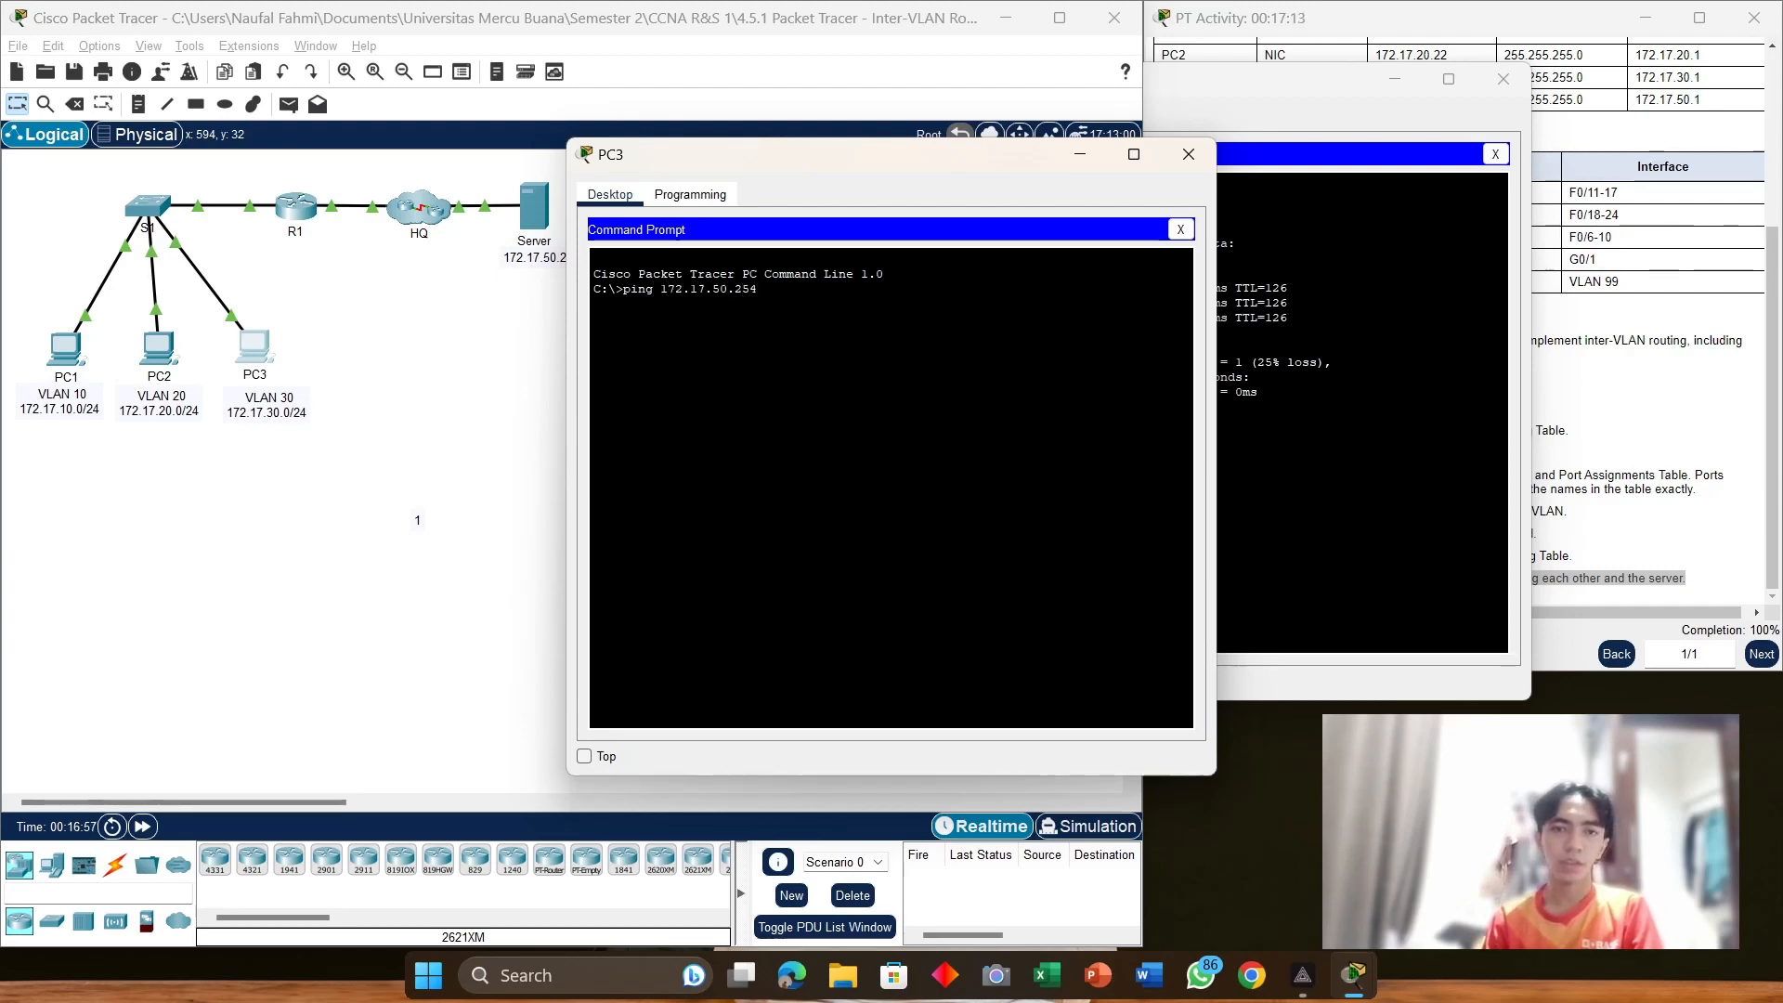
type("4")
key("Return")
left_click_drag(777, 162, 1068, 183)
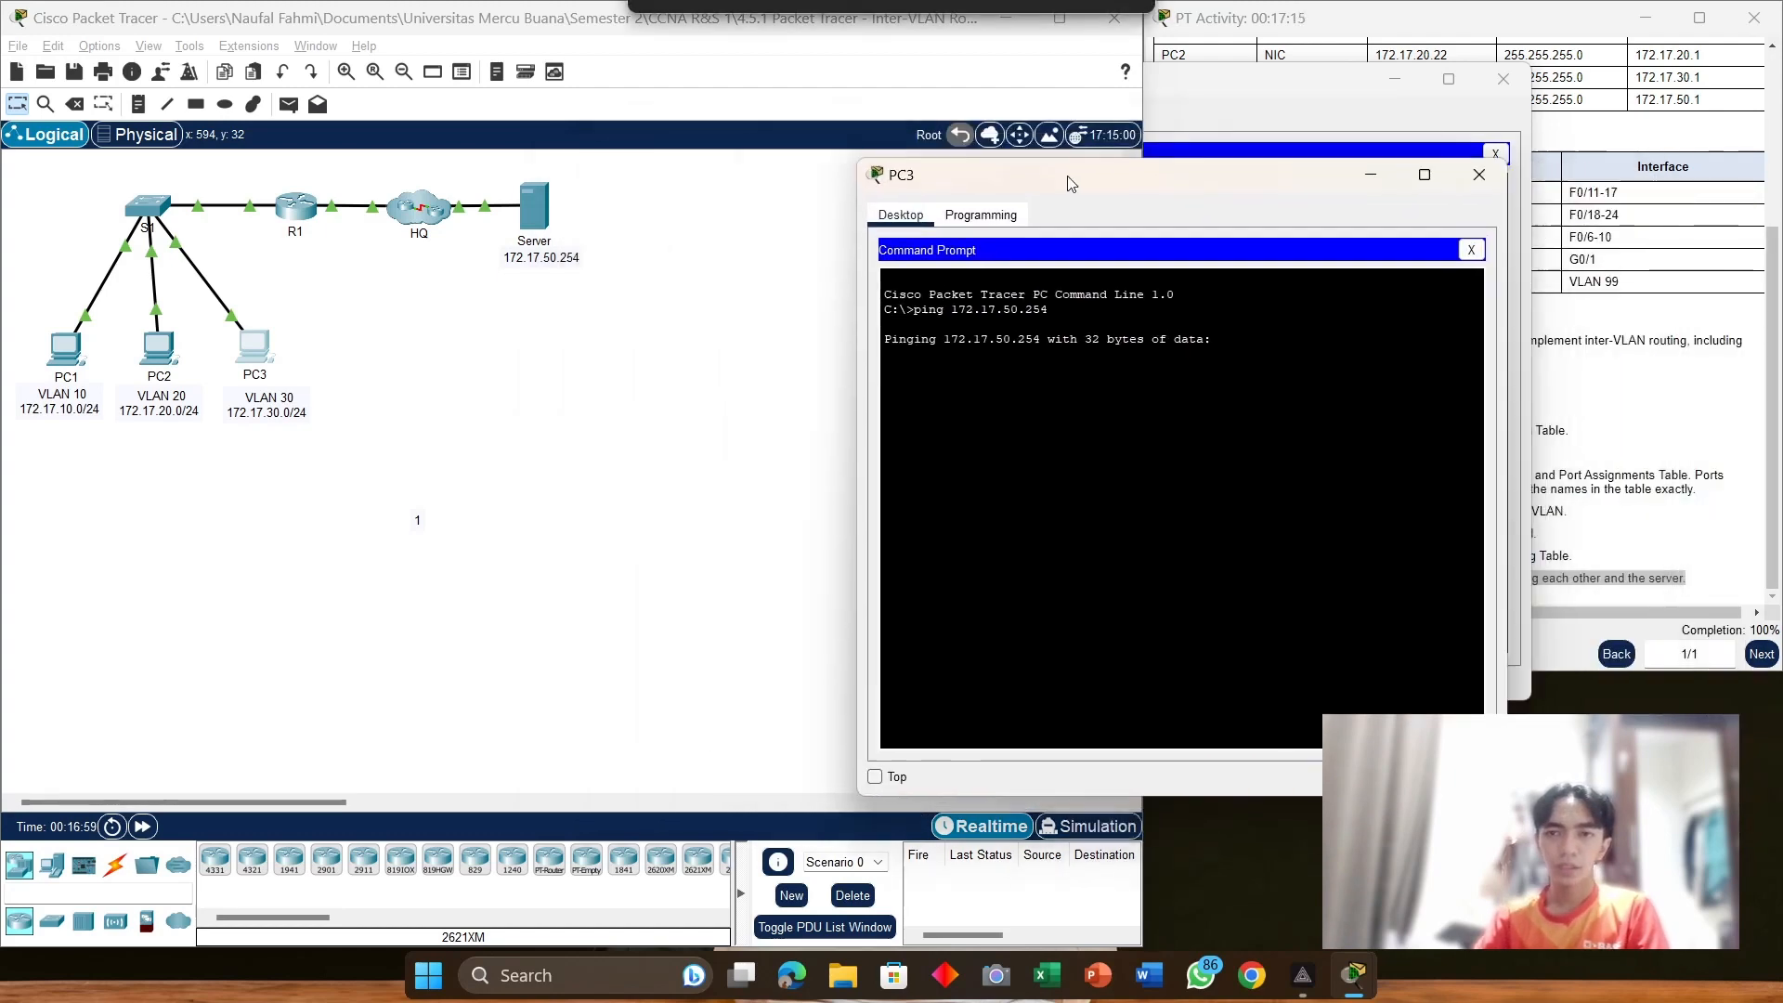
Step: Bring PC2's window forward beside PC3's and repeat the ping to 172.17.50.254 from PC2
left_click(1215, 89)
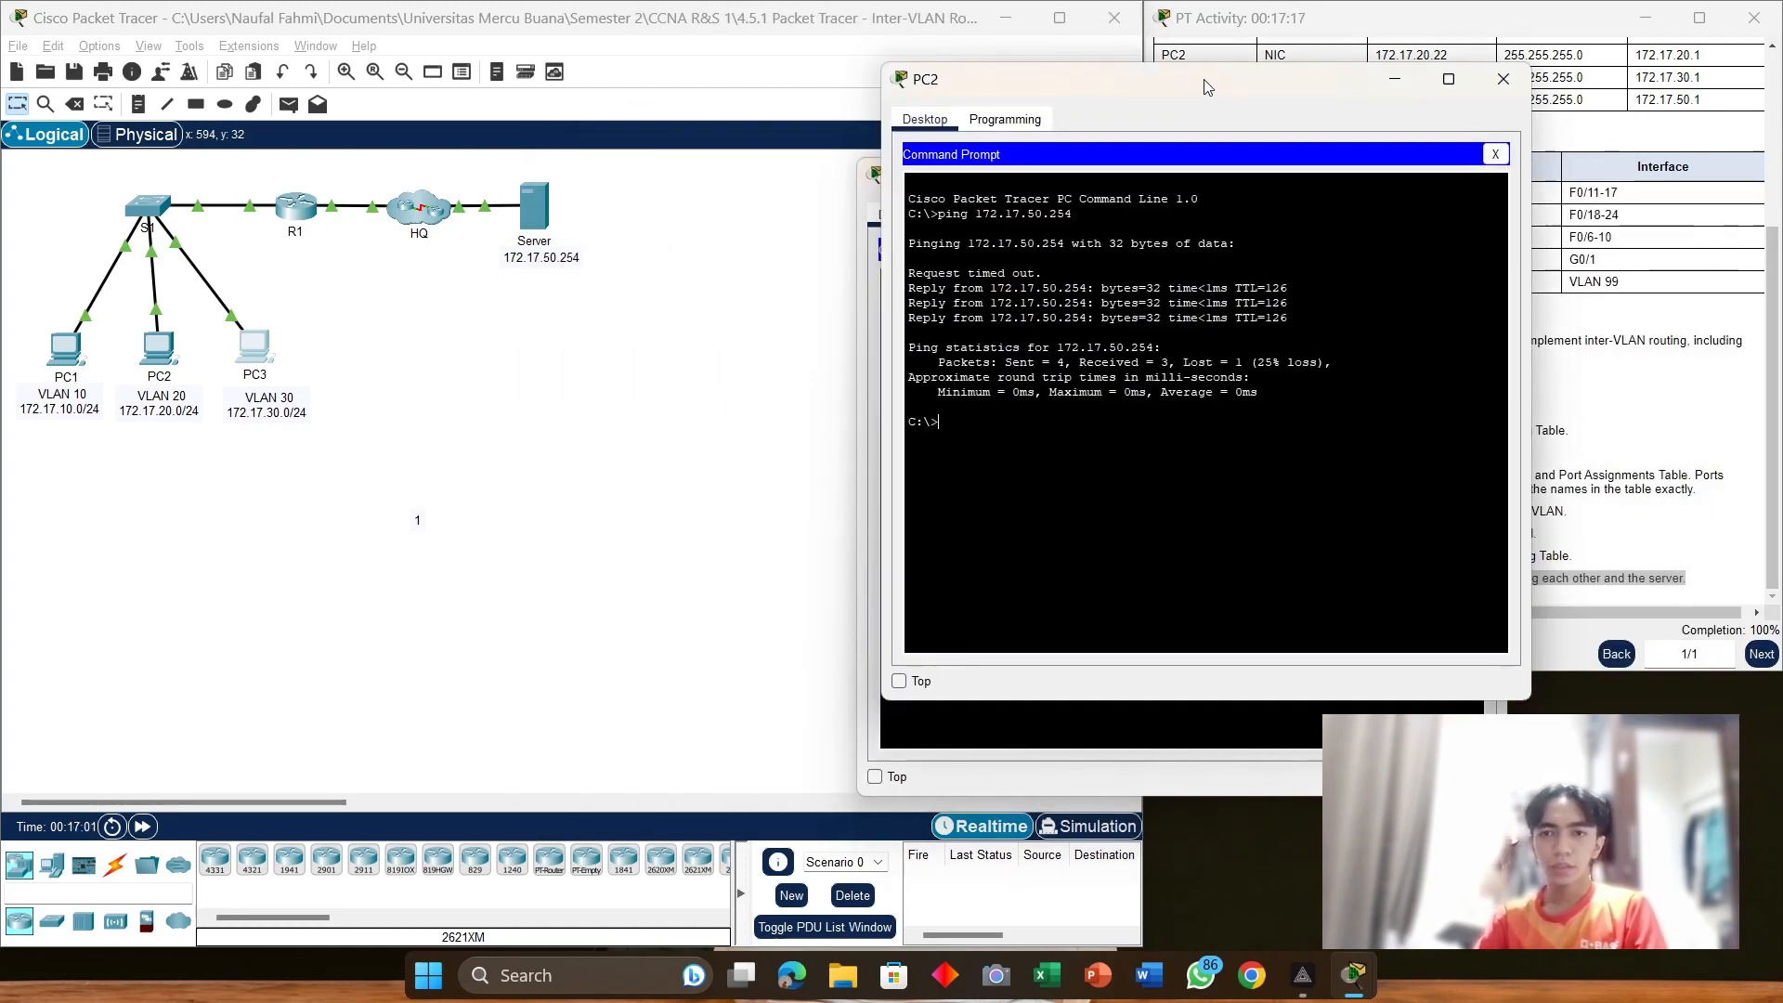
left_click_drag(1208, 86, 556, 108)
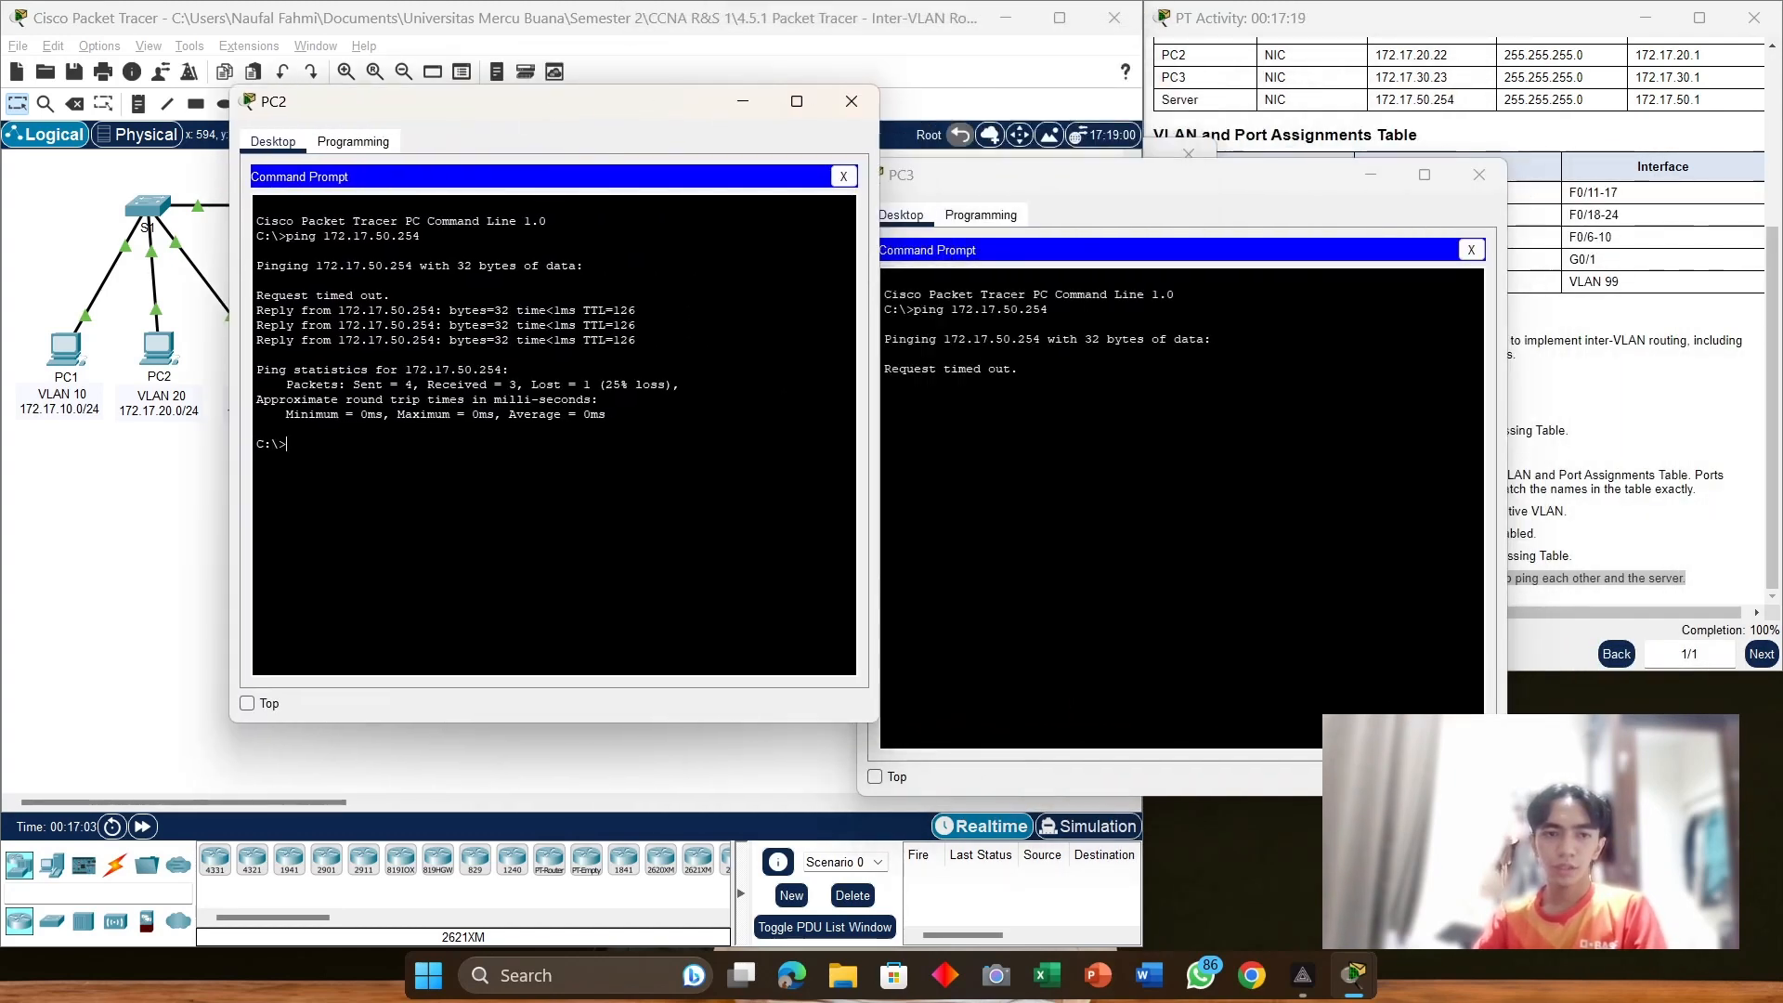
key("Up")
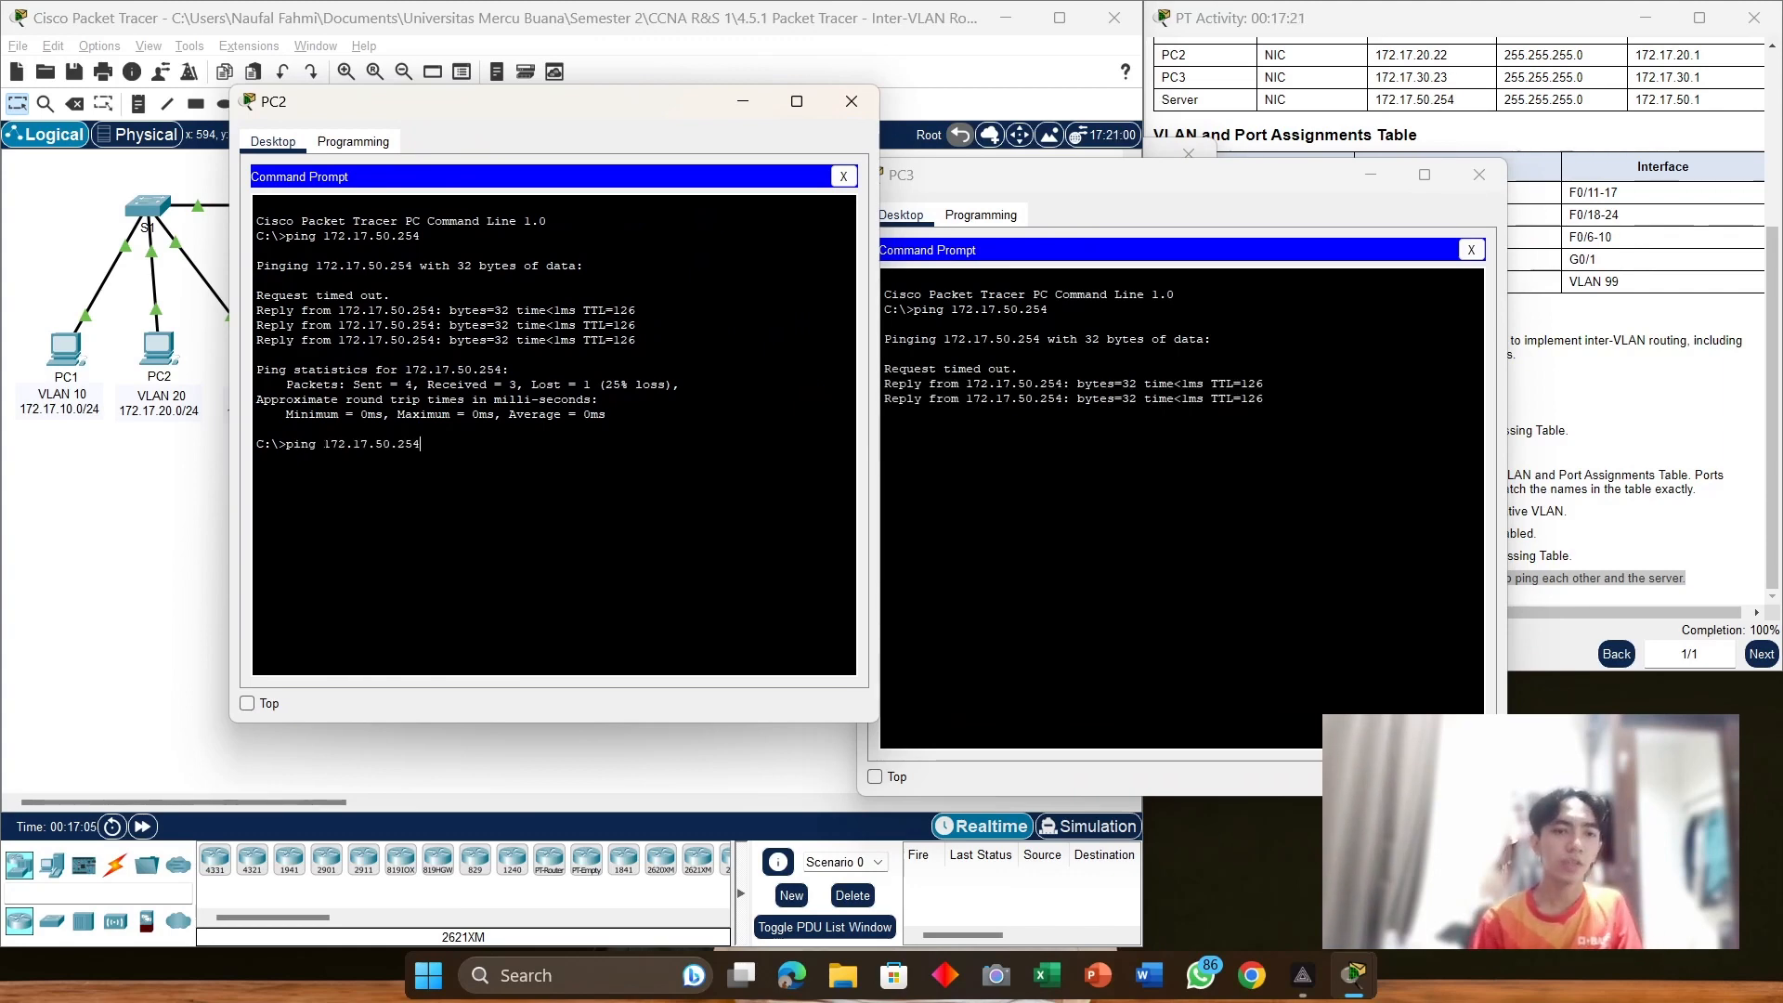
key("Return")
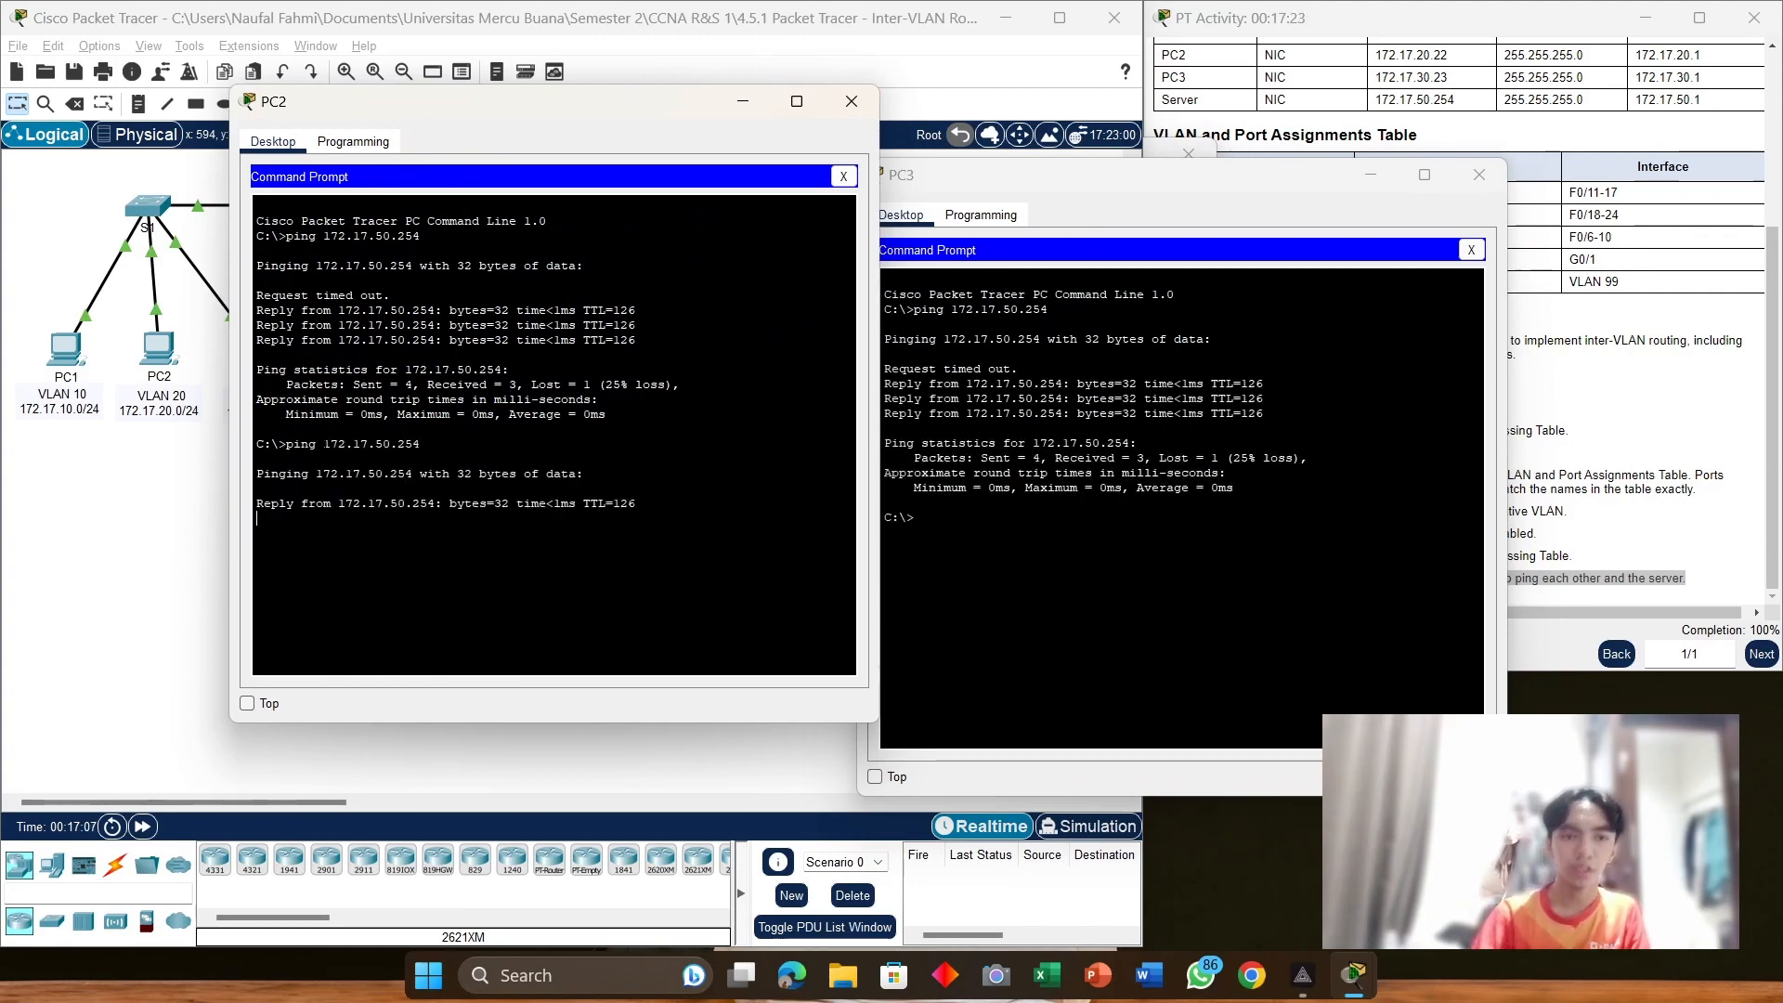
Step: Move PC3's window clear of PC2's and repeat the ping to 172.17.50.254 from PC3
left_click_drag(1042, 179, 1200, 52)
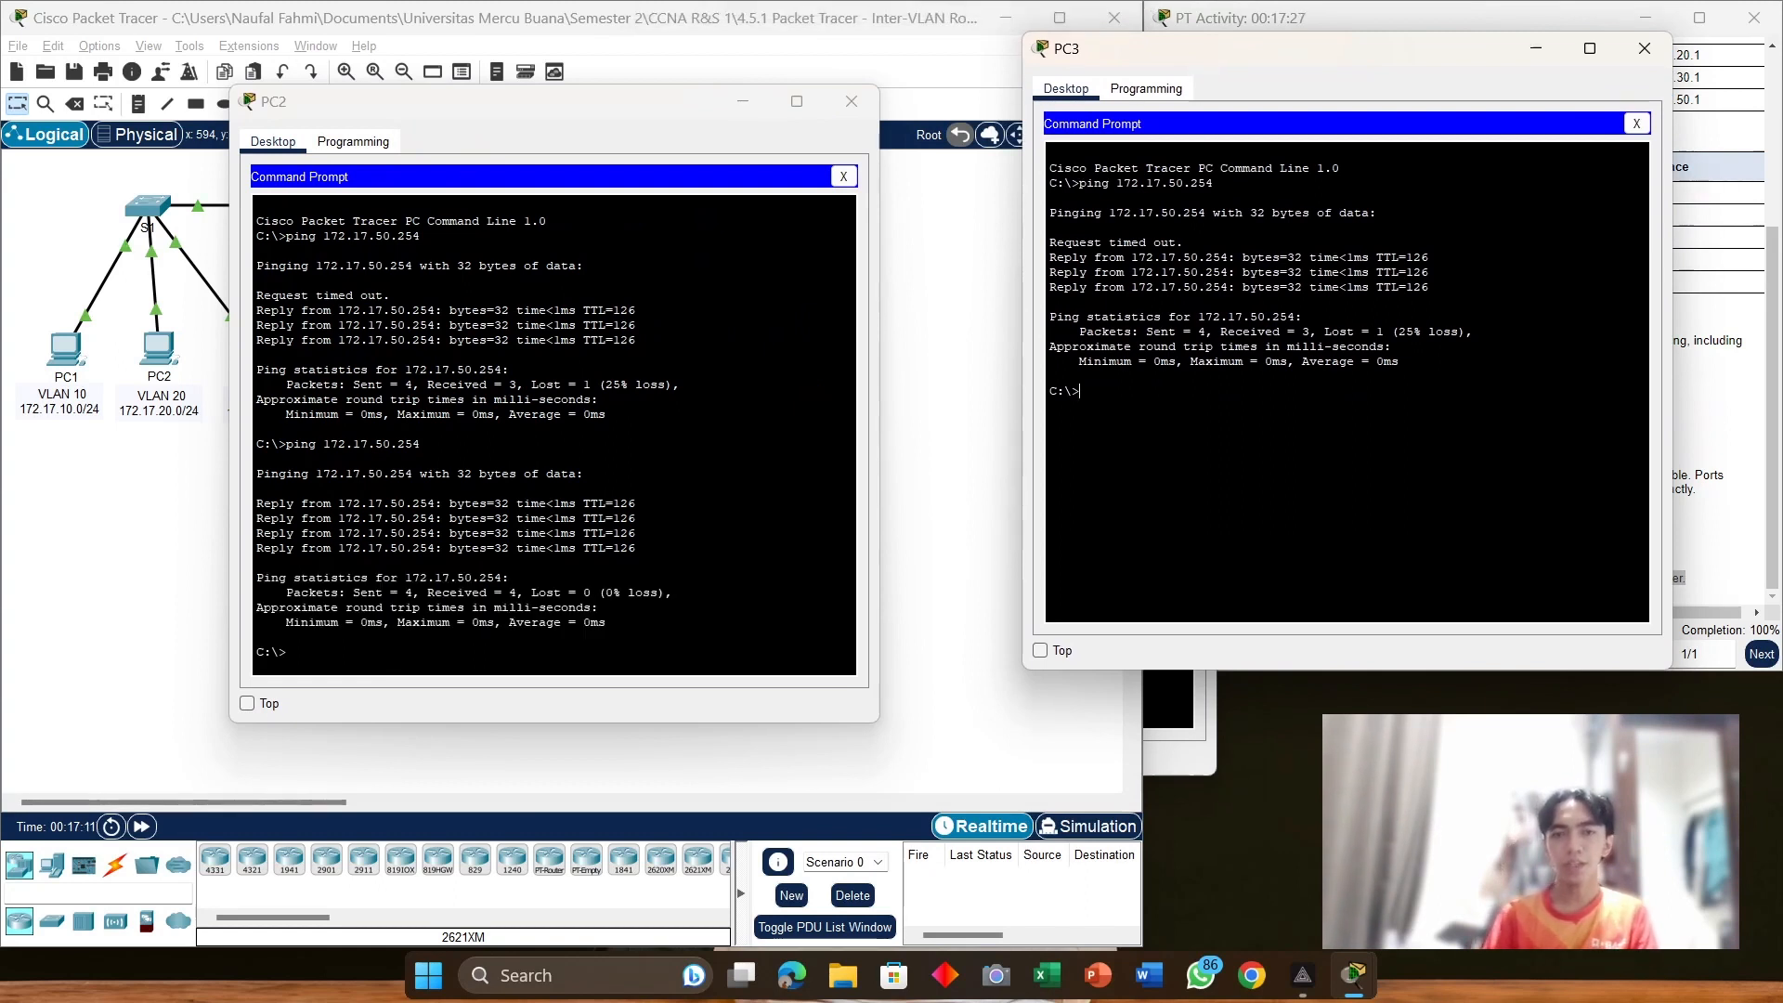
key("Up")
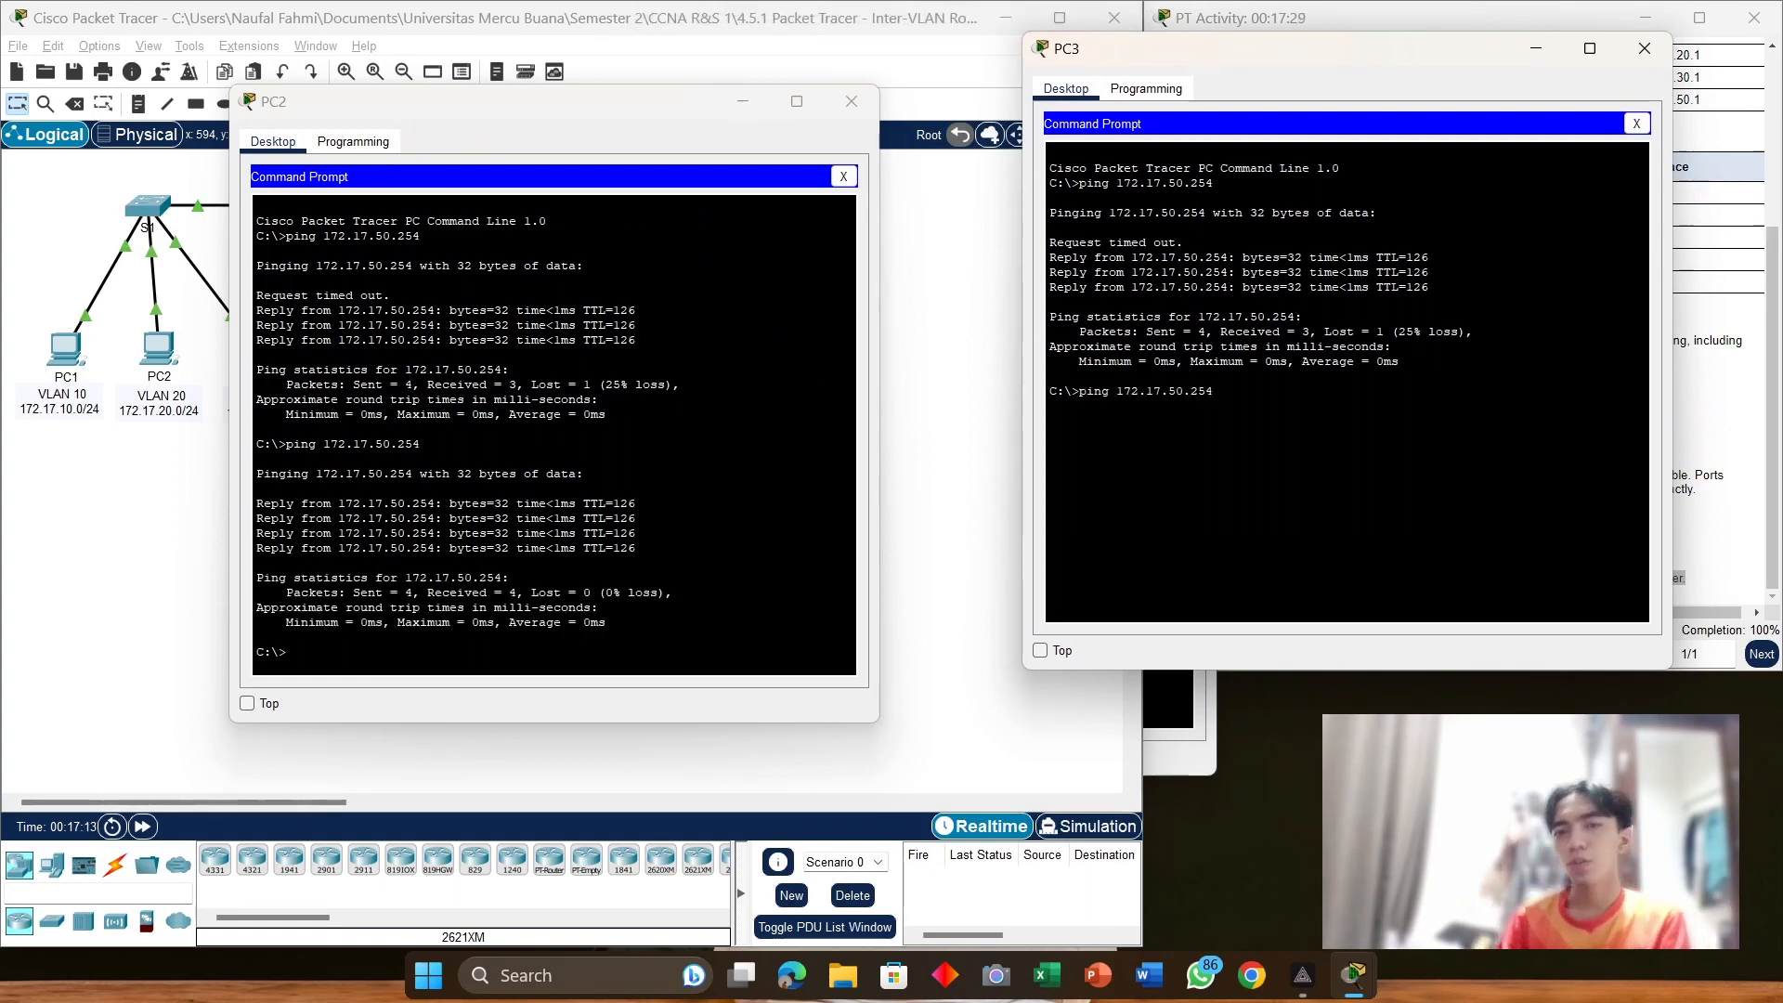
key("Return")
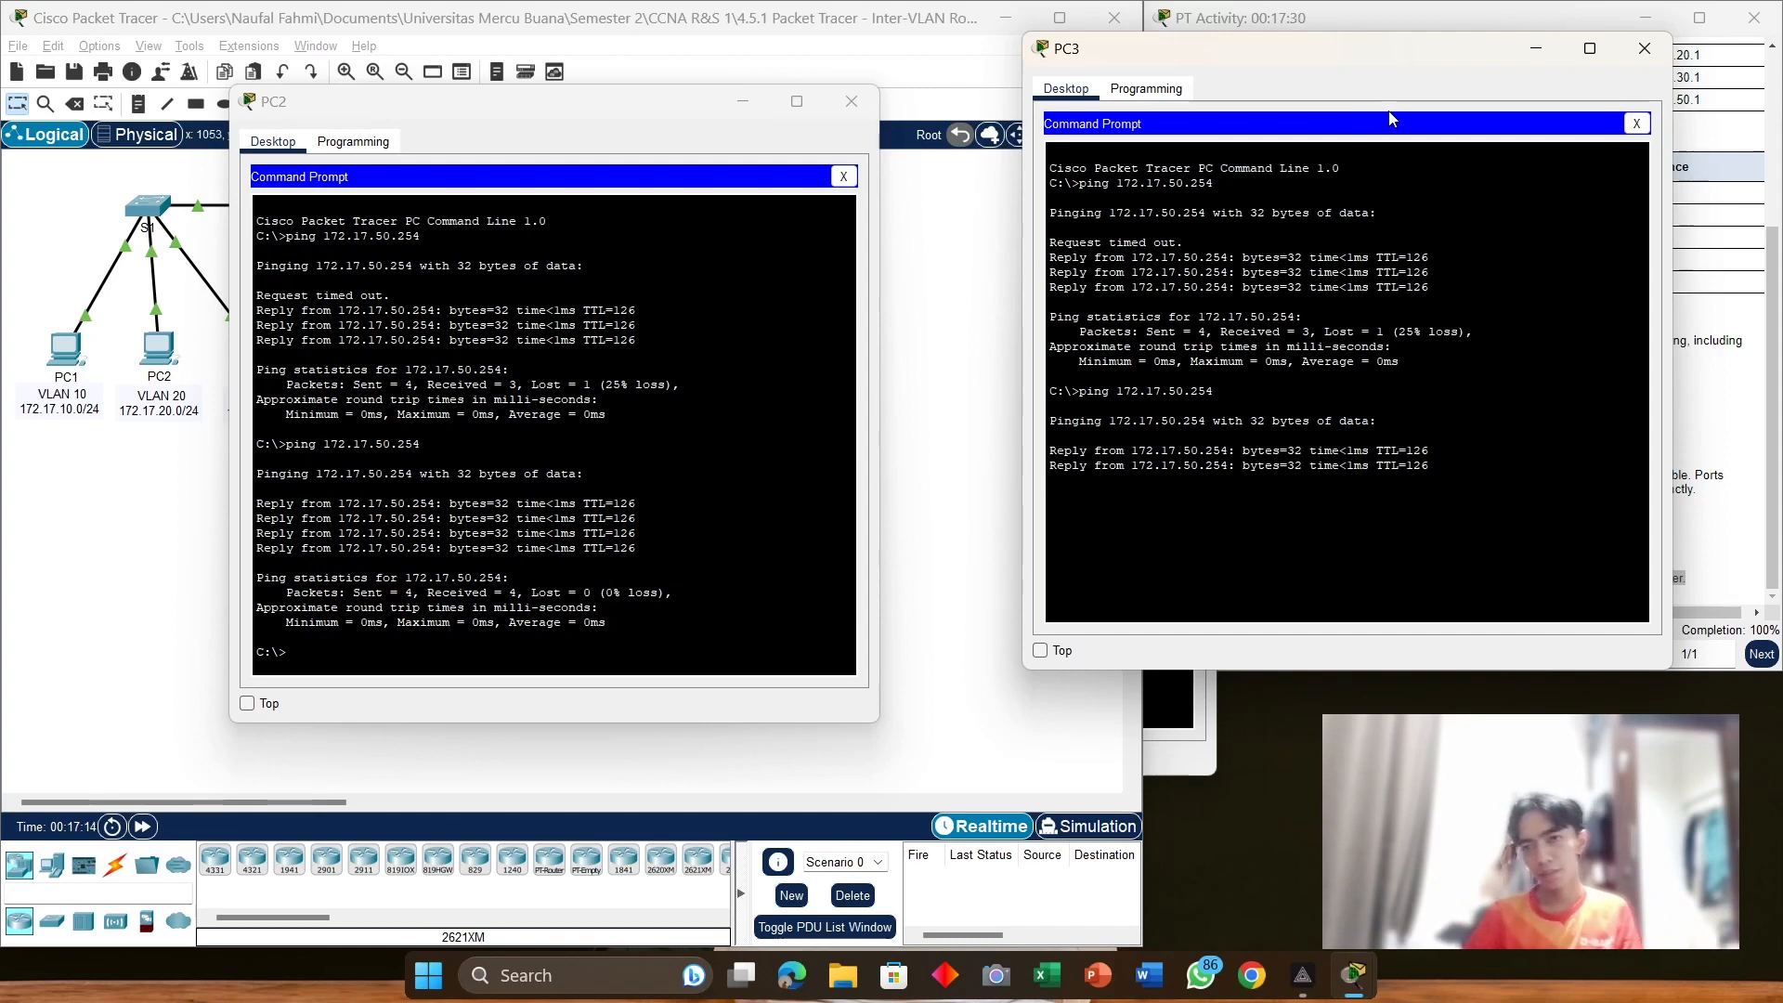
left_click_drag(1391, 65, 1384, 46)
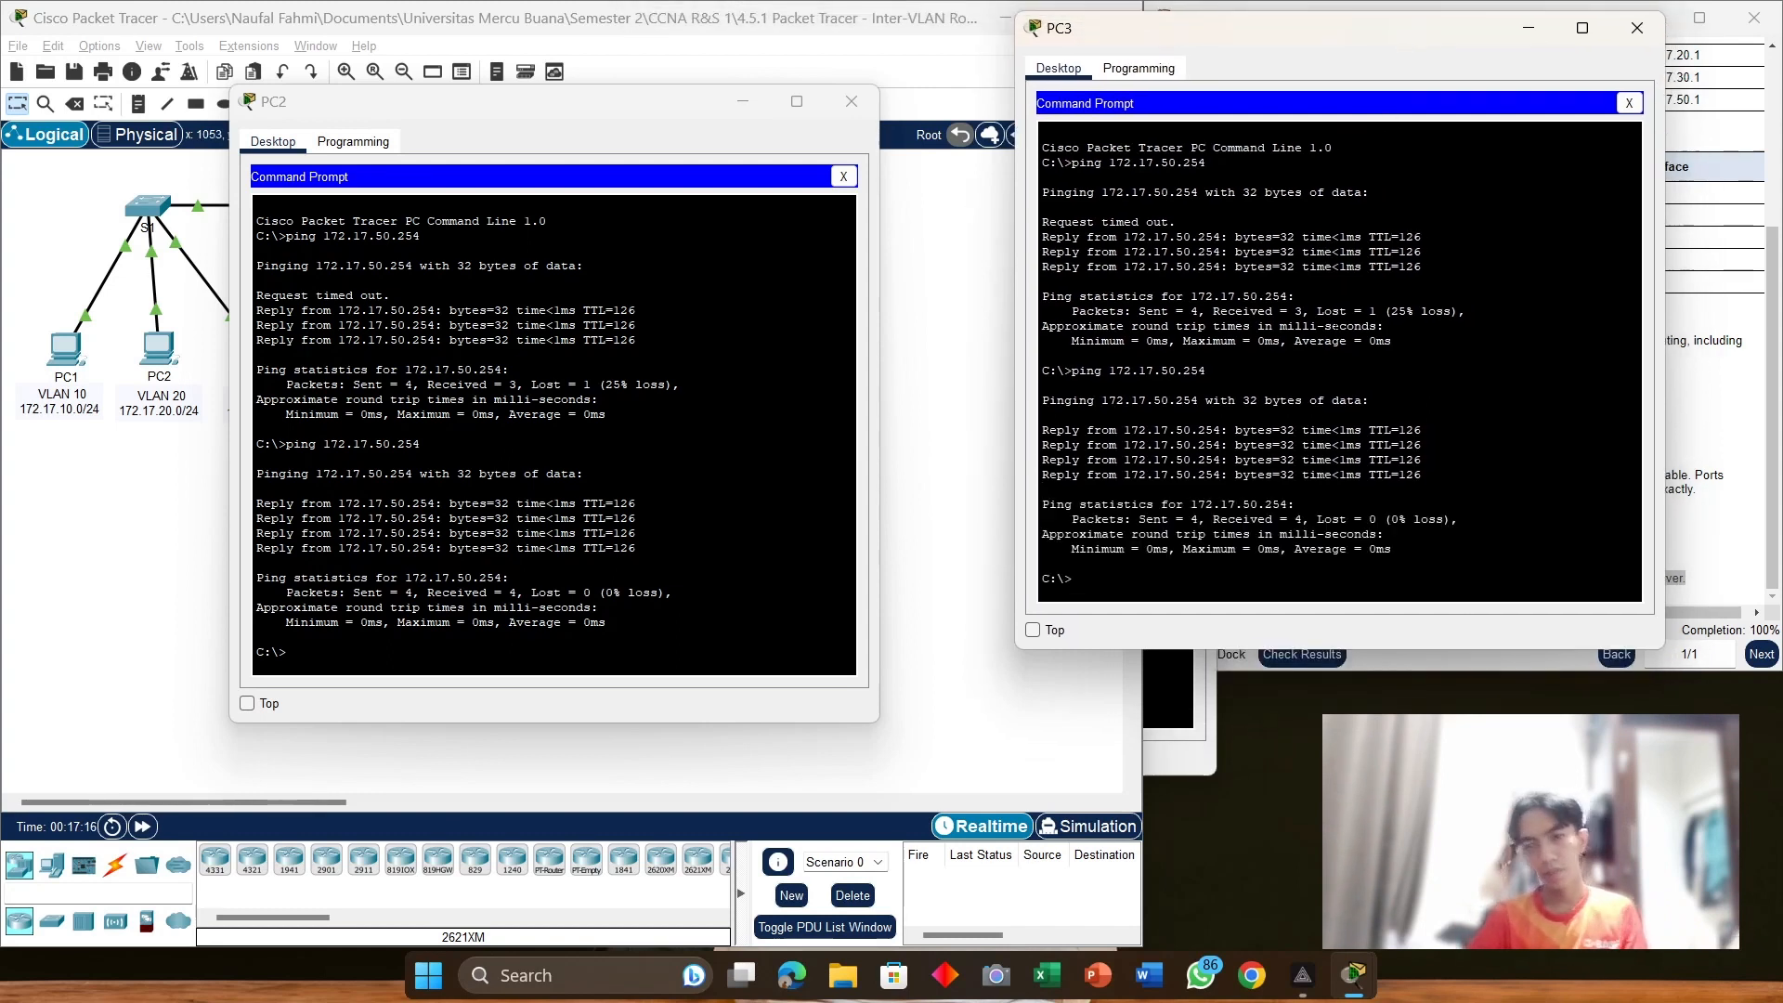
Step: Bring PC1's window forward beside PC3's and repeat the ping to 172.17.50.254 from PC1
left_click(1181, 711)
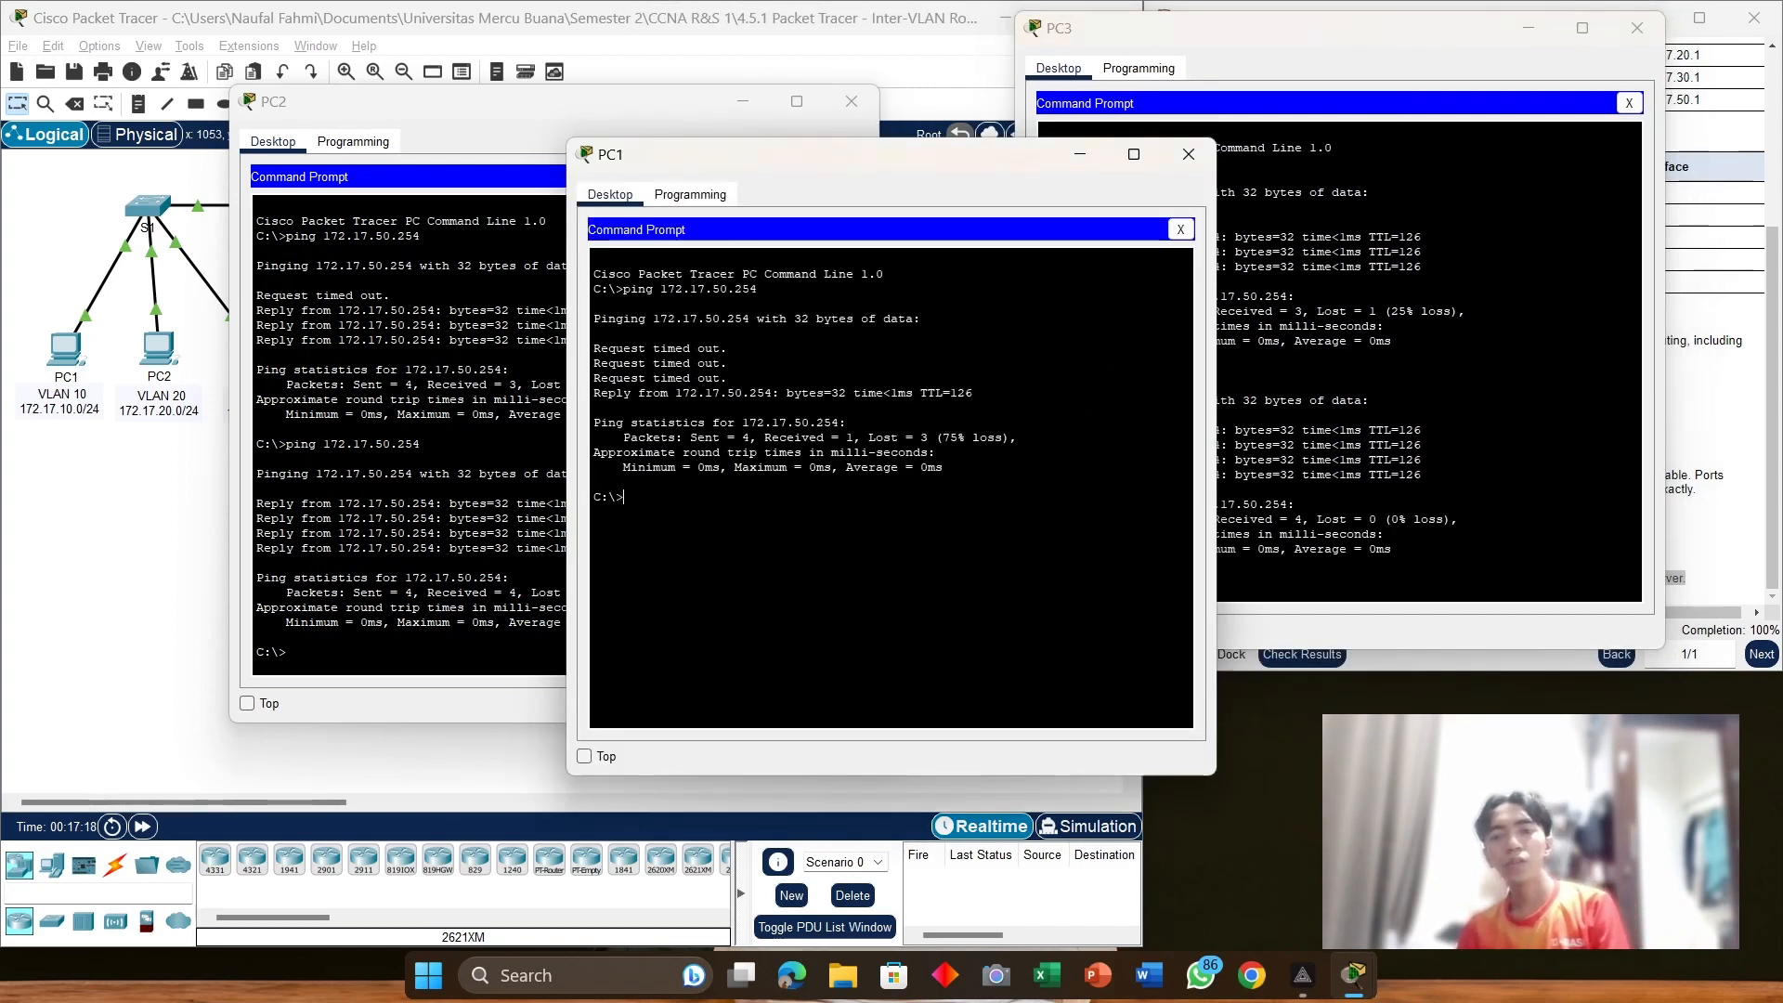
left_click_drag(835, 151, 502, 78)
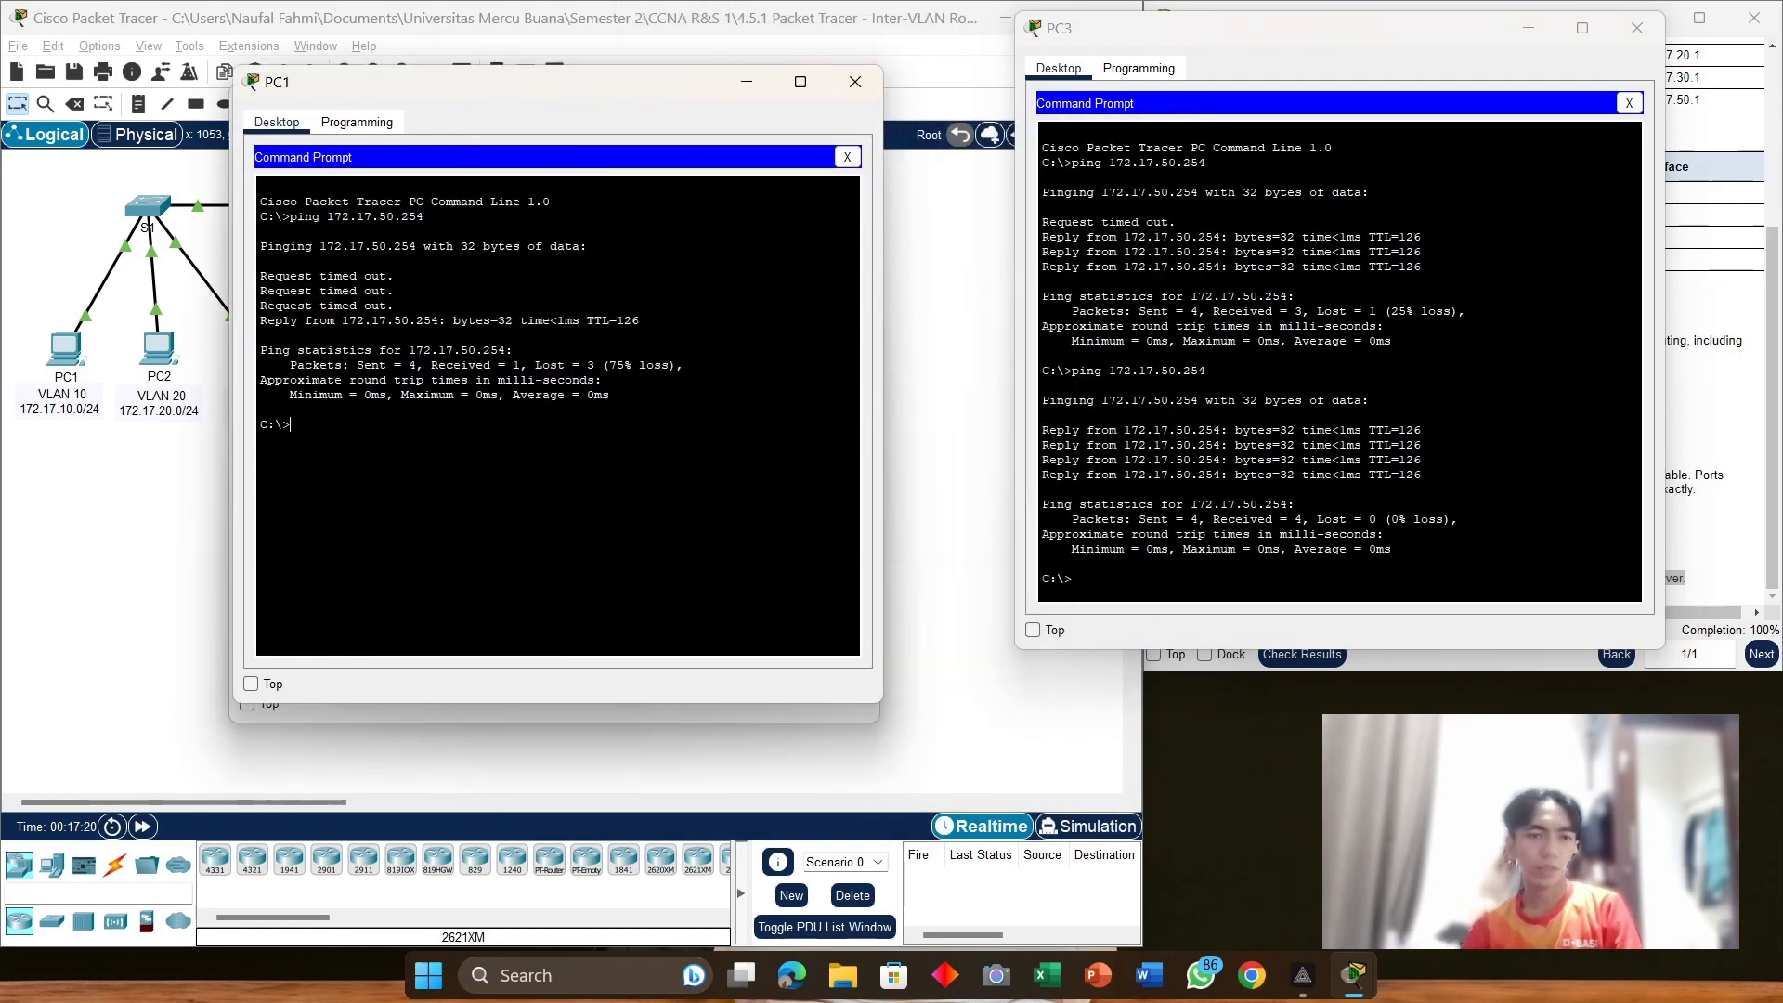
key("Up")
key("Return")
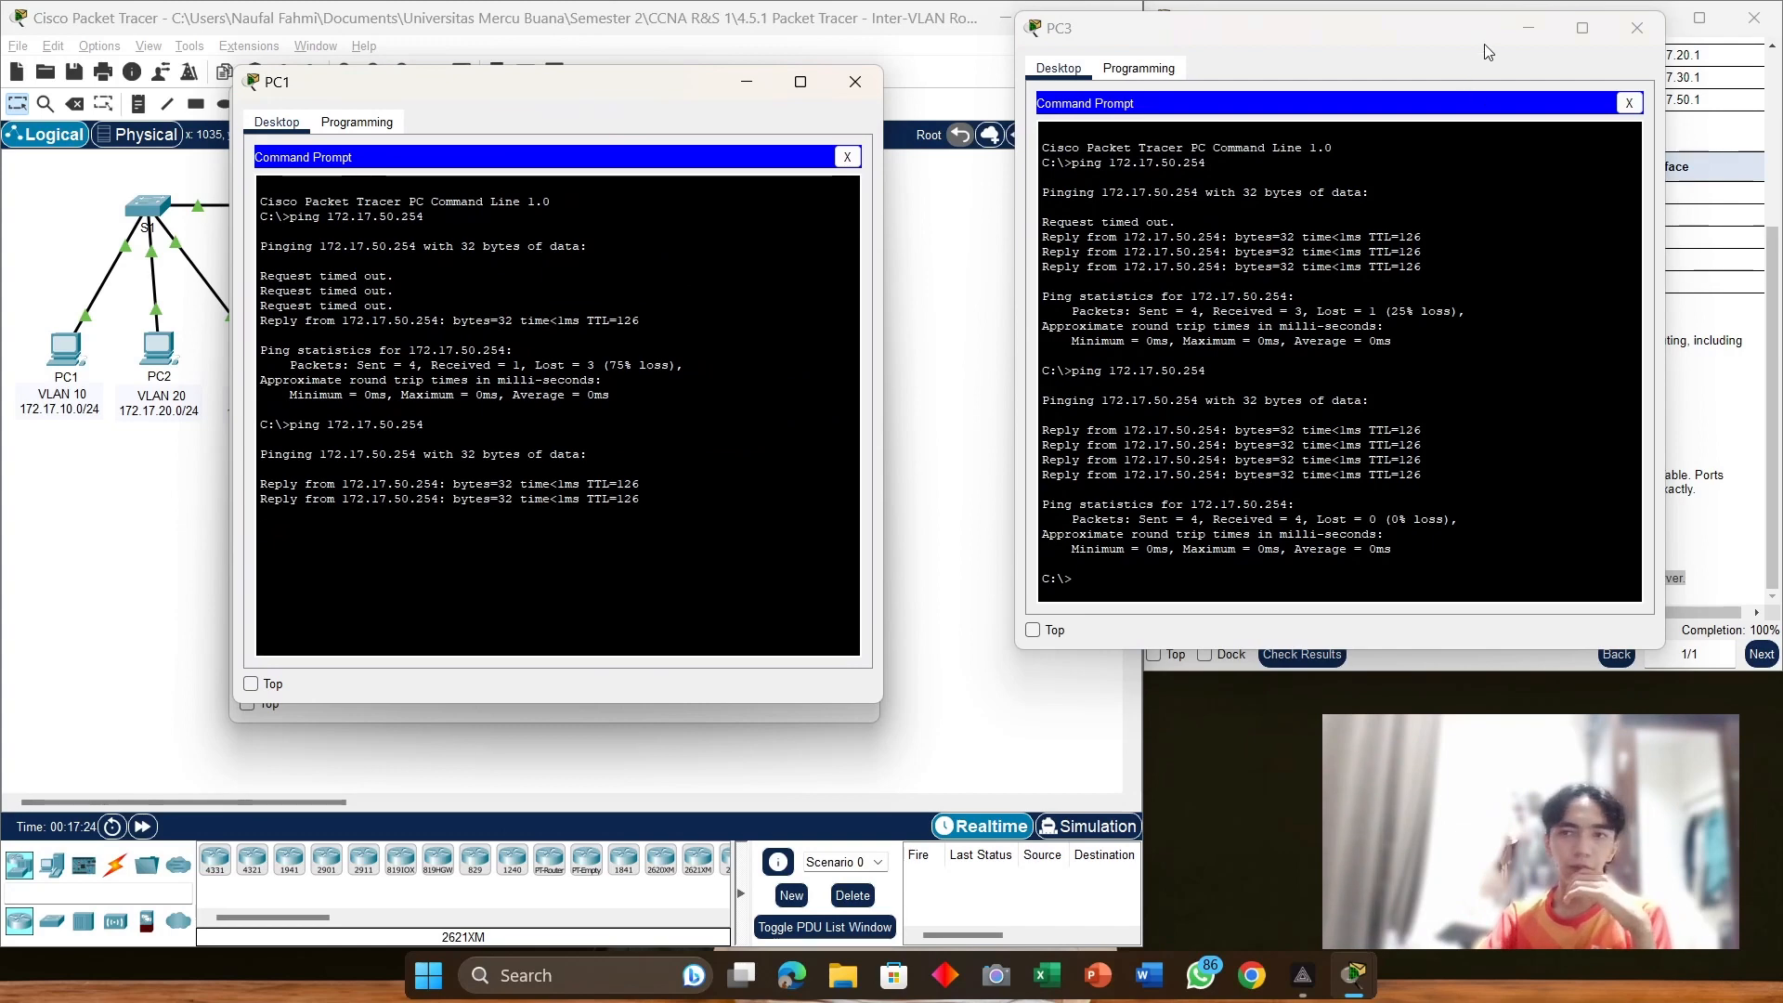
Step: Separate the PC1, PC2 and PC3 windows and minimize all three to uncover the topology and instructions
left_click_drag(1523, 36, 1431, 51)
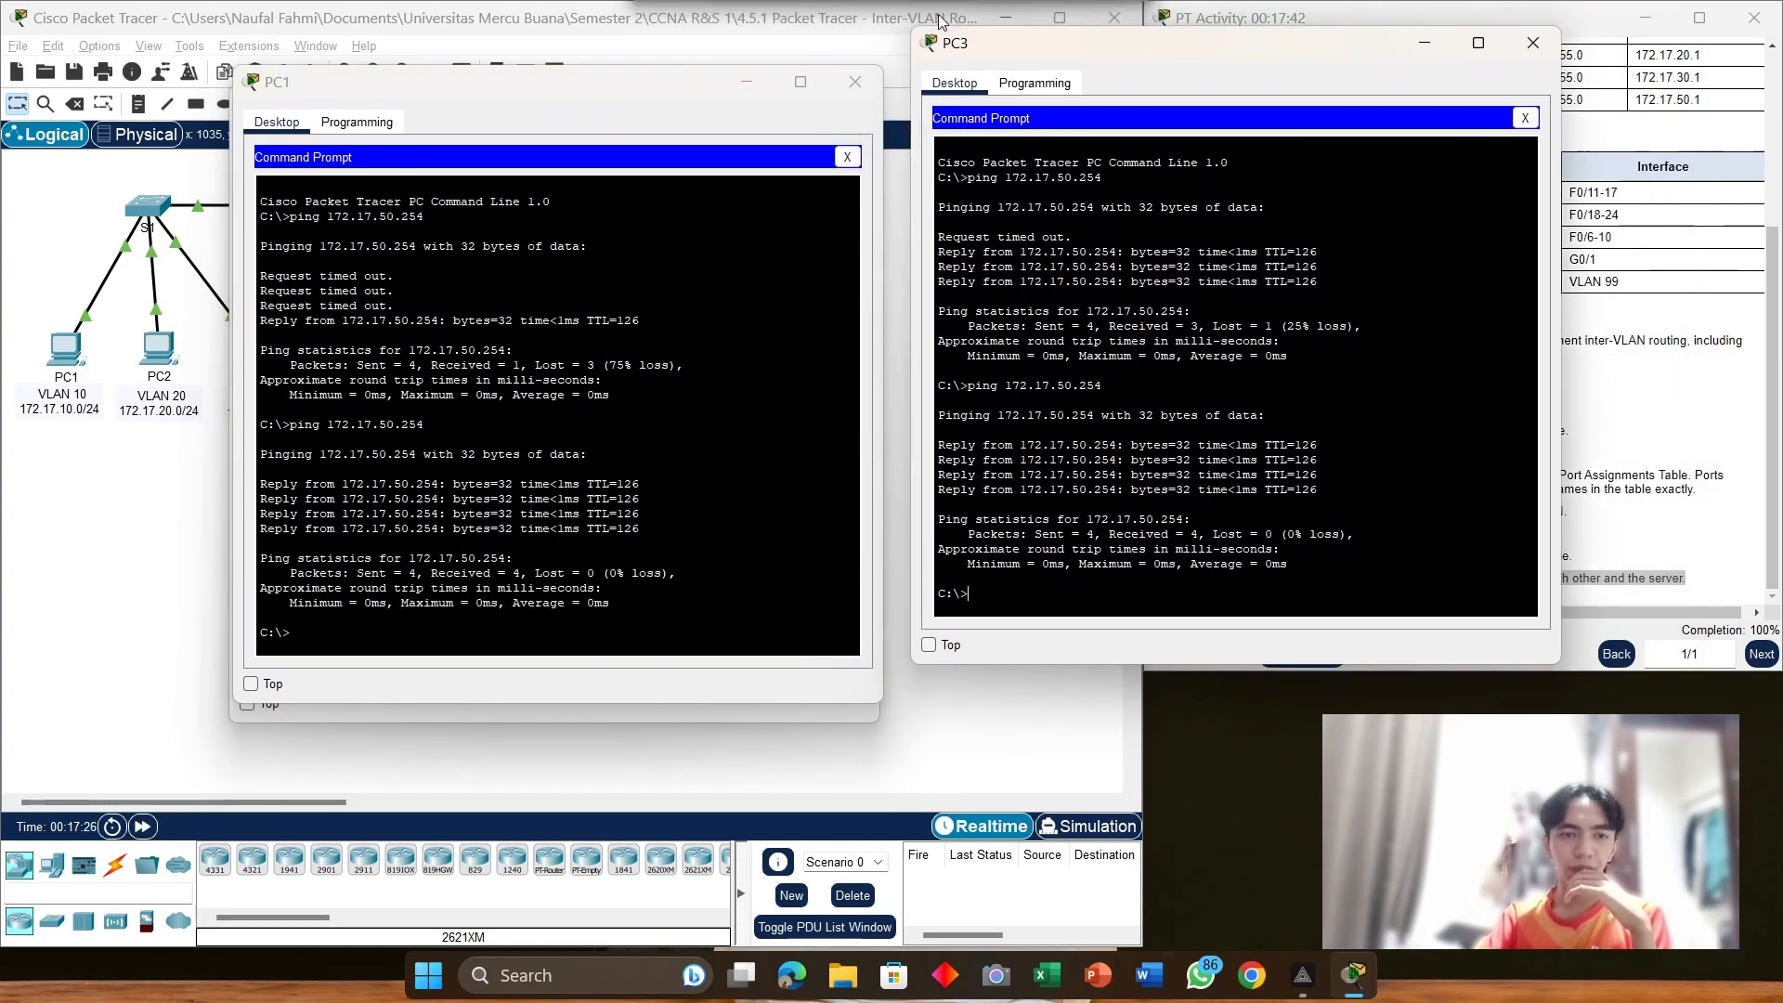
left_click_drag(824, 70, 1111, 90)
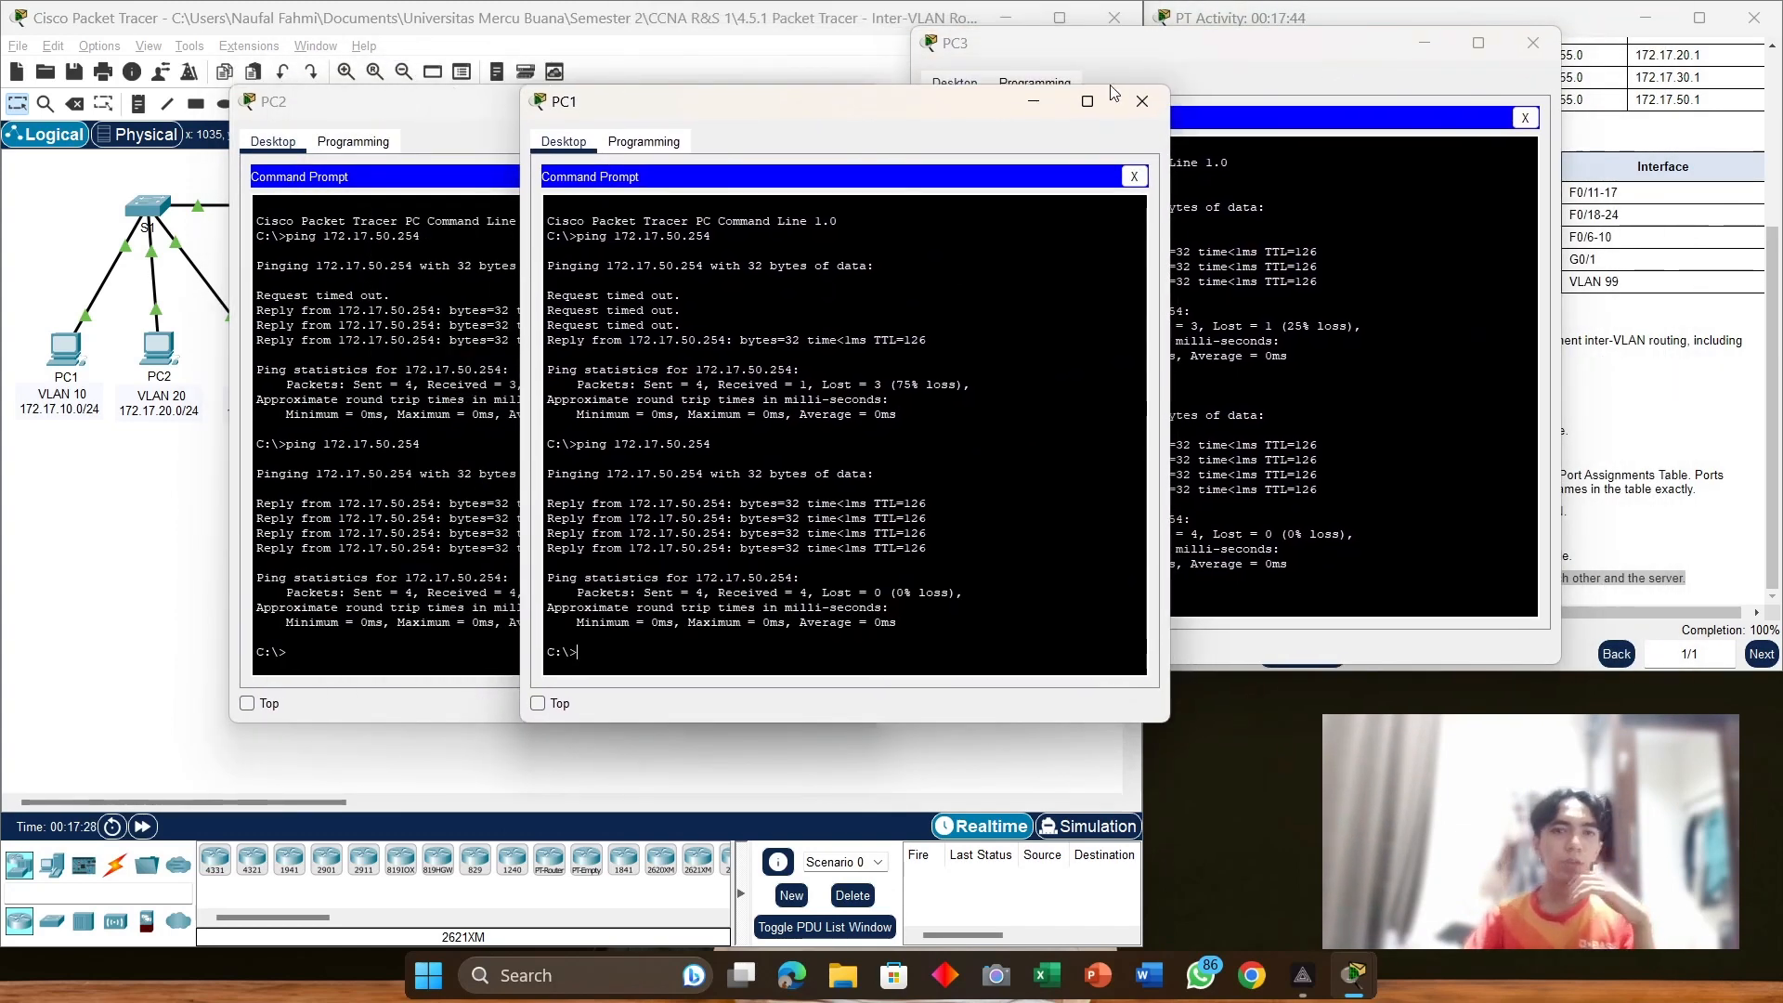
left_click(1034, 100)
left_click(742, 100)
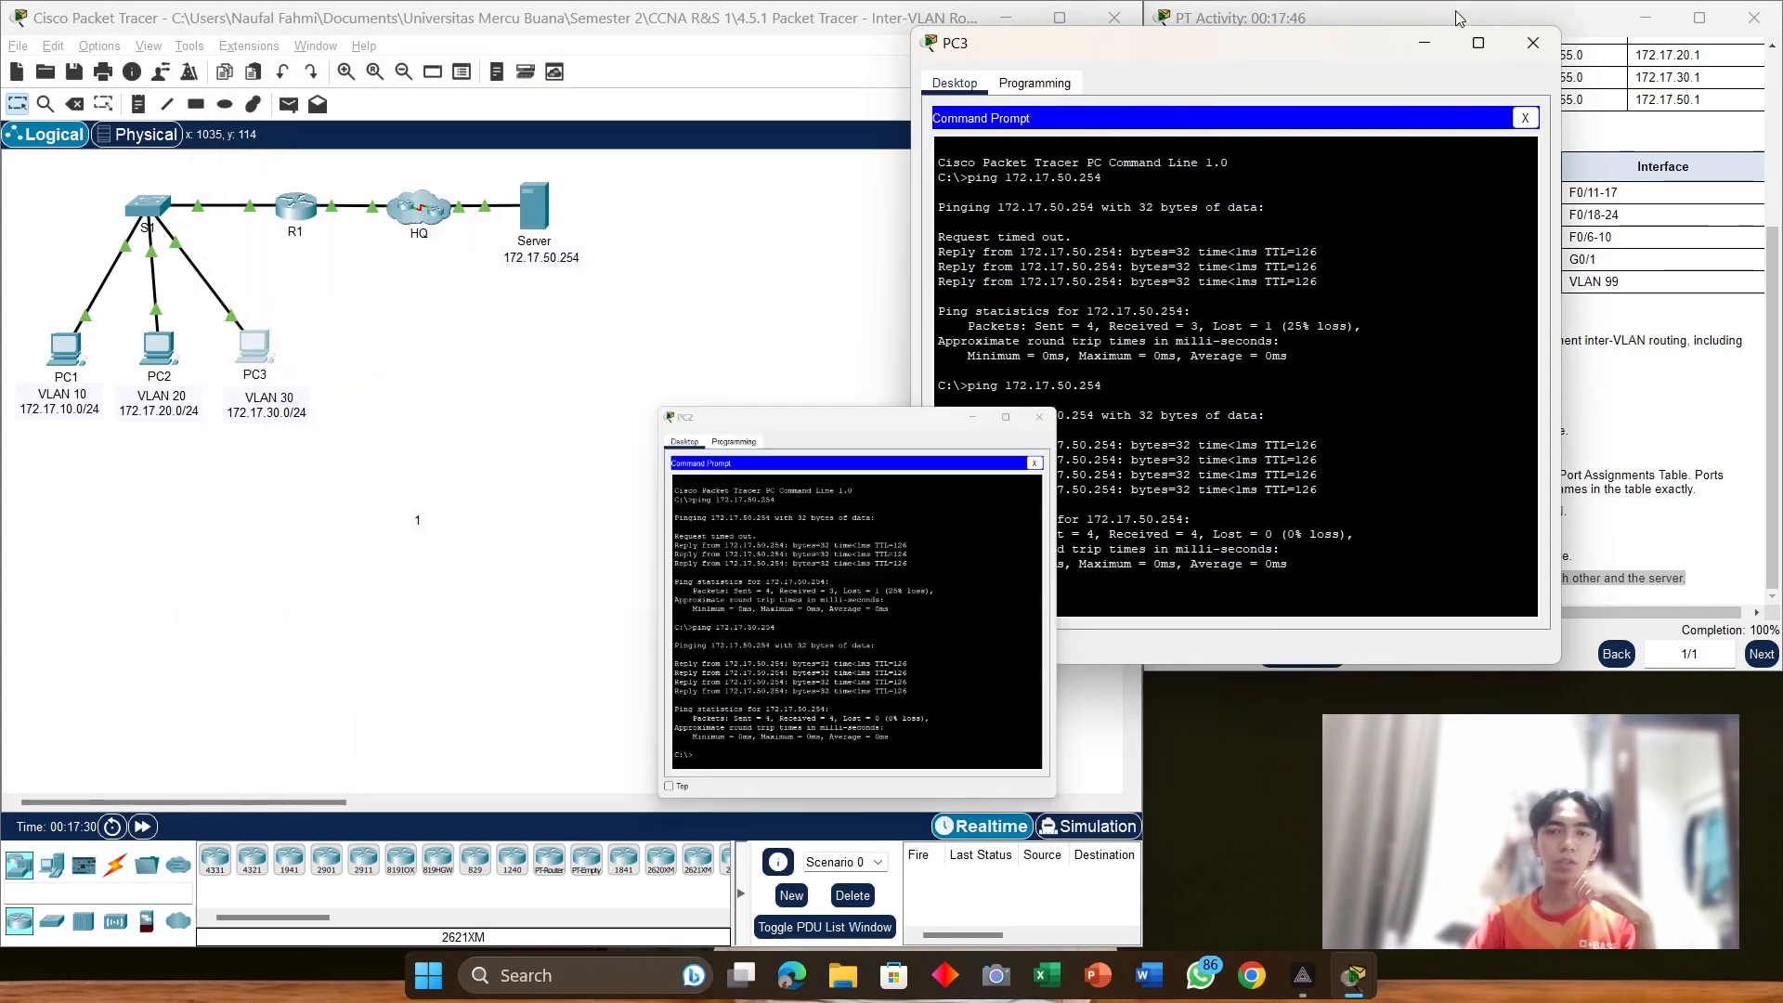
left_click(1424, 42)
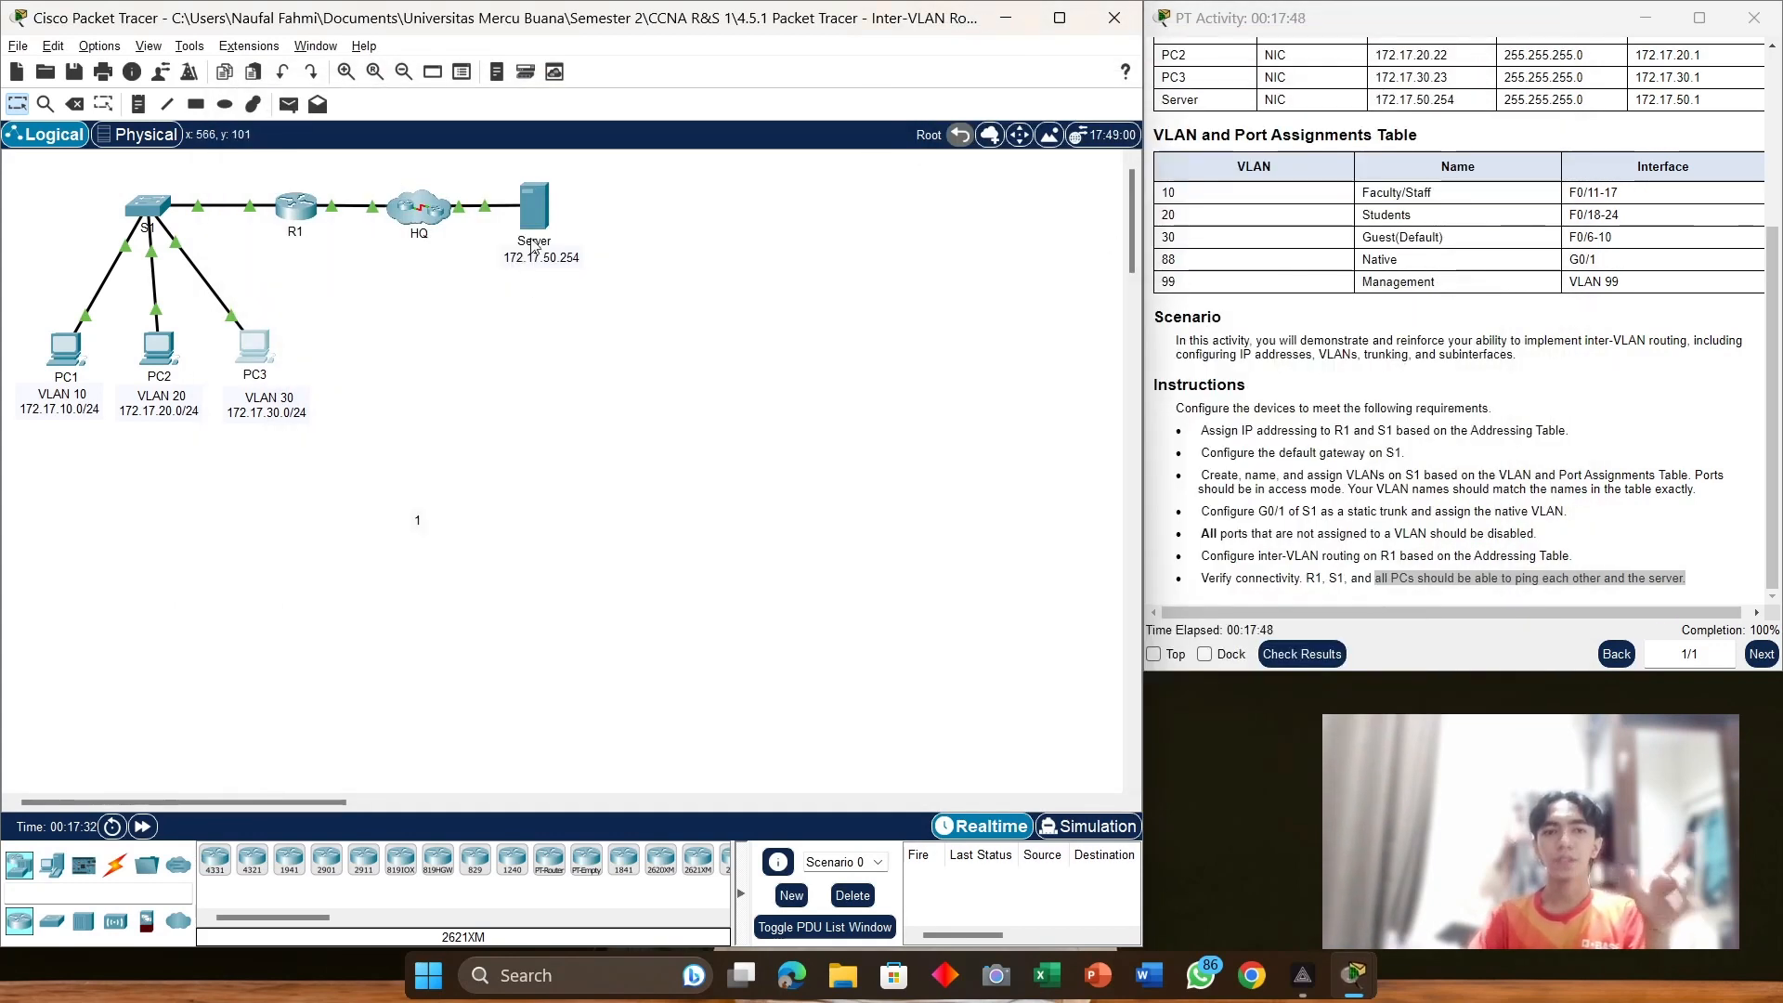